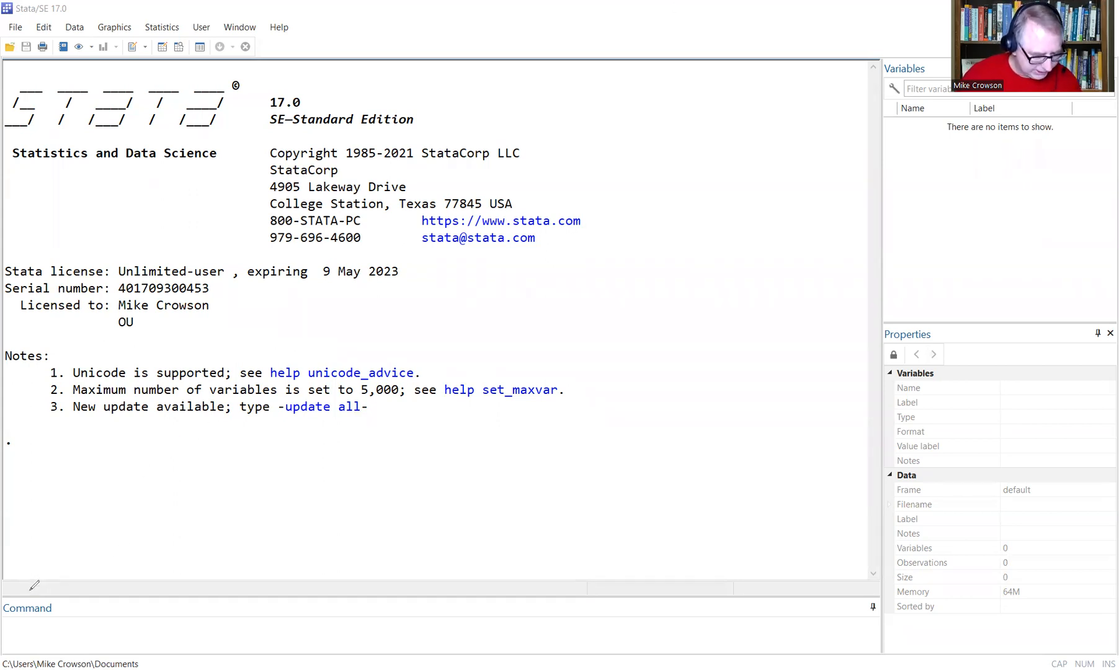
# Undo the last edit, then briefly open and close the Linear regression dialog.
pyautogui.moveTo(34, 584)
pyautogui.mouseDown()
pyautogui.moveTo(72, 600)
pyautogui.moveTo(43, 565)
pyautogui.mouseUp()
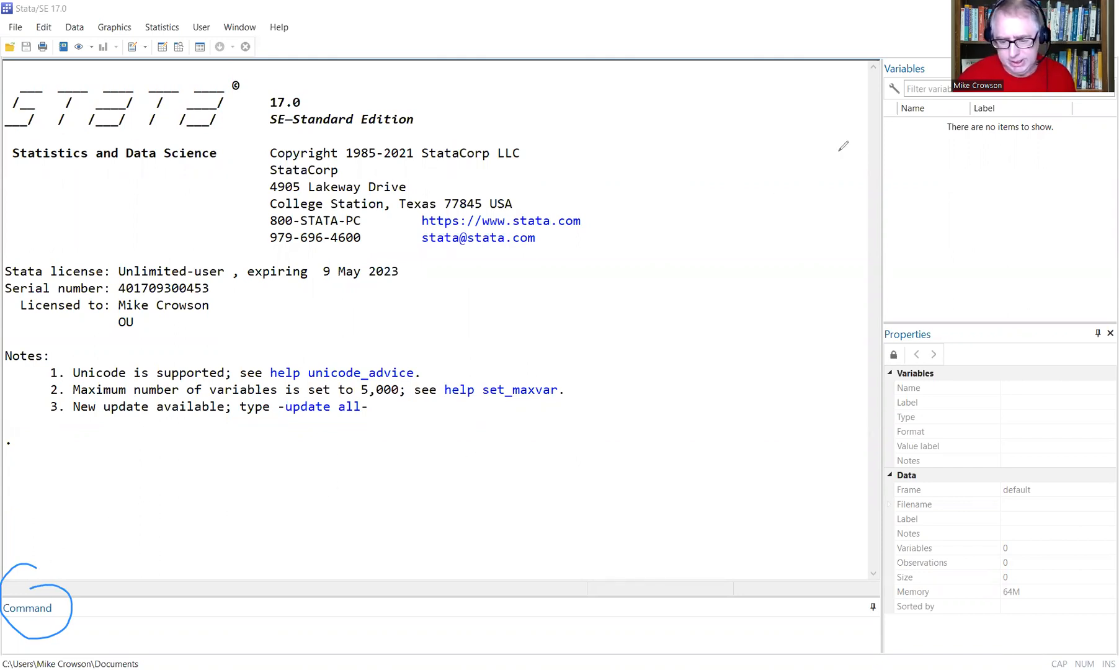
pyautogui.hotkey('ctrl', 'z')
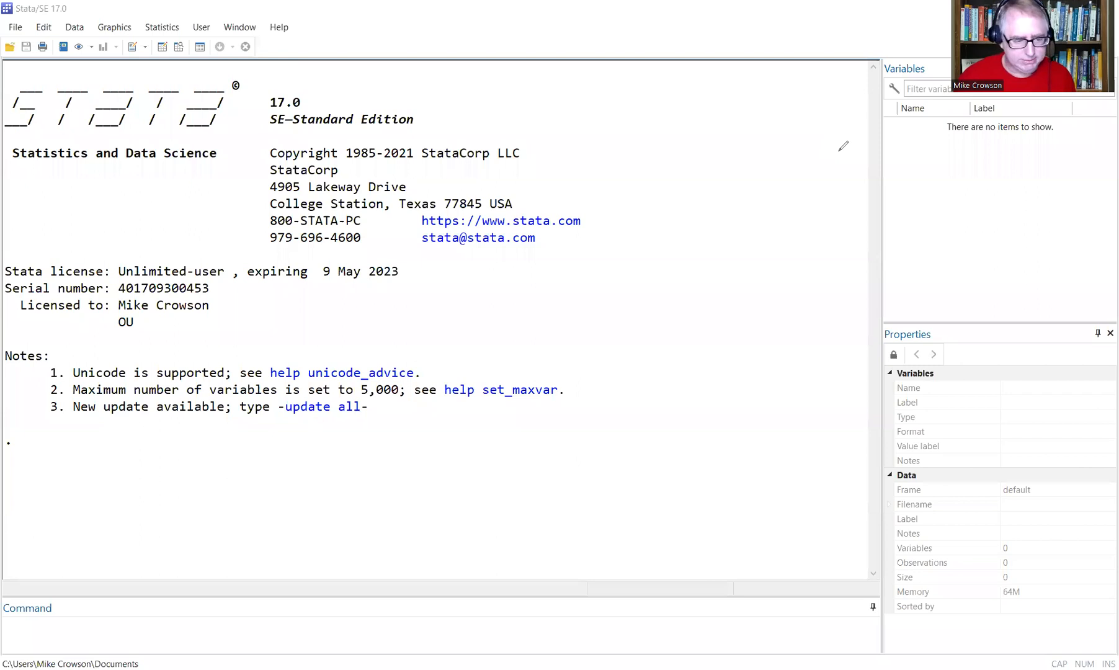
pyautogui.click(163, 28)
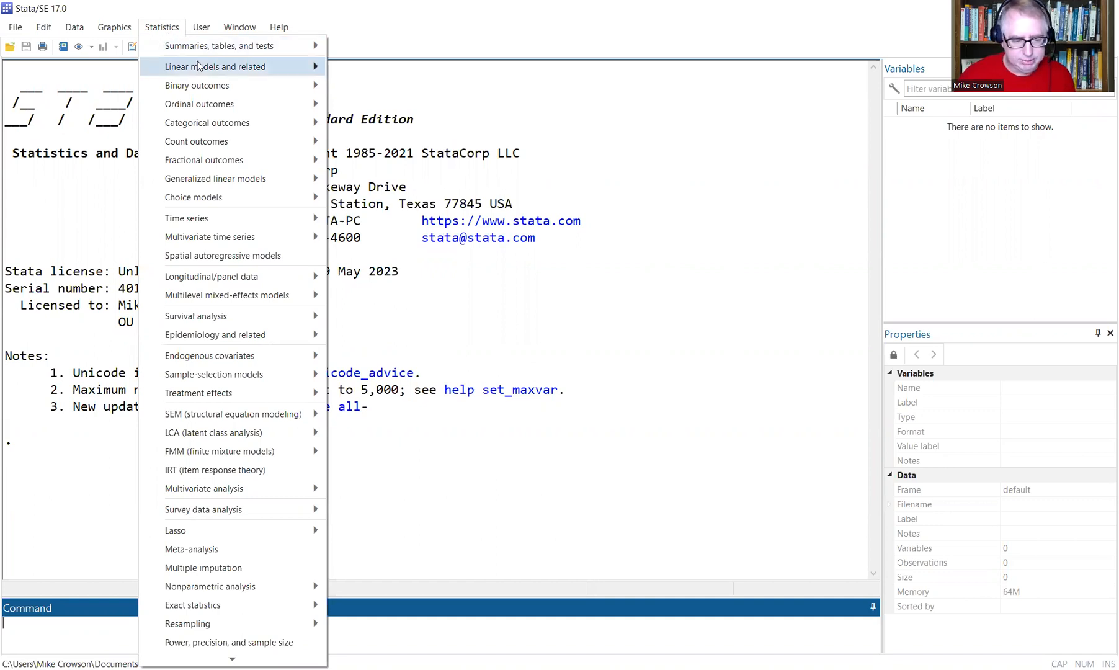
pyautogui.moveTo(198, 66)
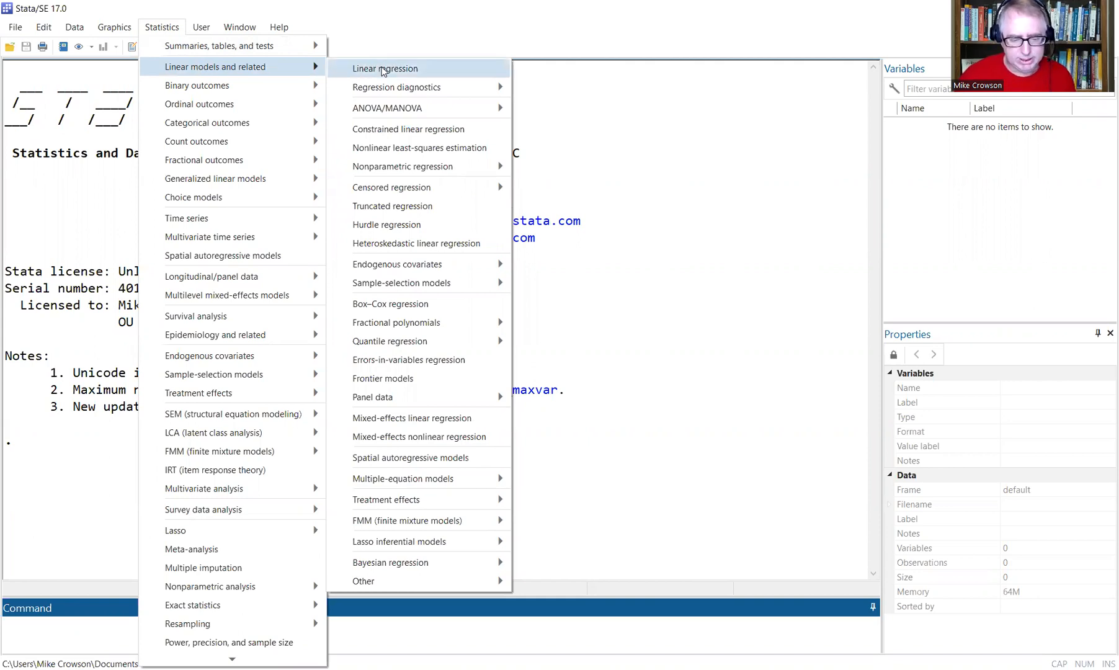
pyautogui.press('Return')
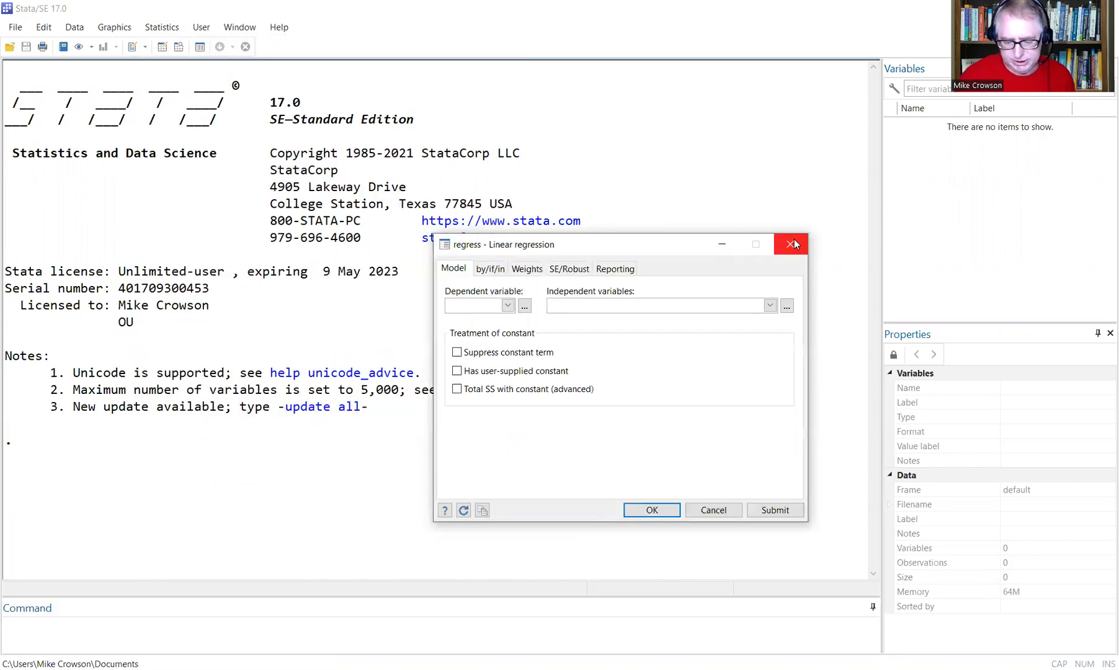
pyautogui.click(794, 242)
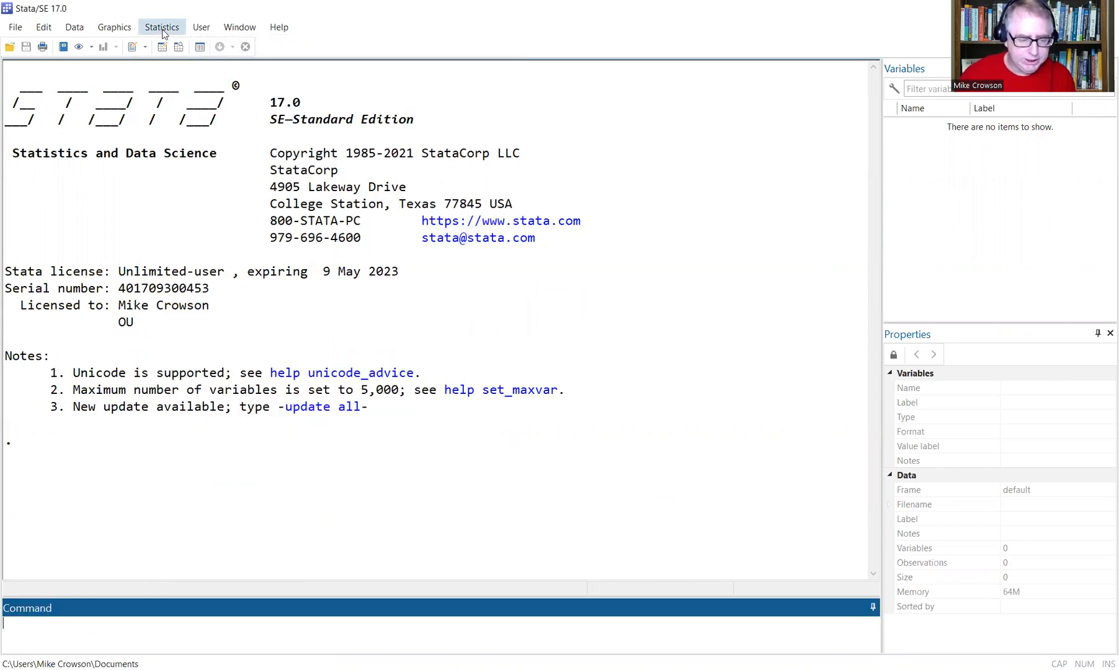
# Launch the SEM Builder, then start a new do-file with blank lines.
pyautogui.click(162, 28)
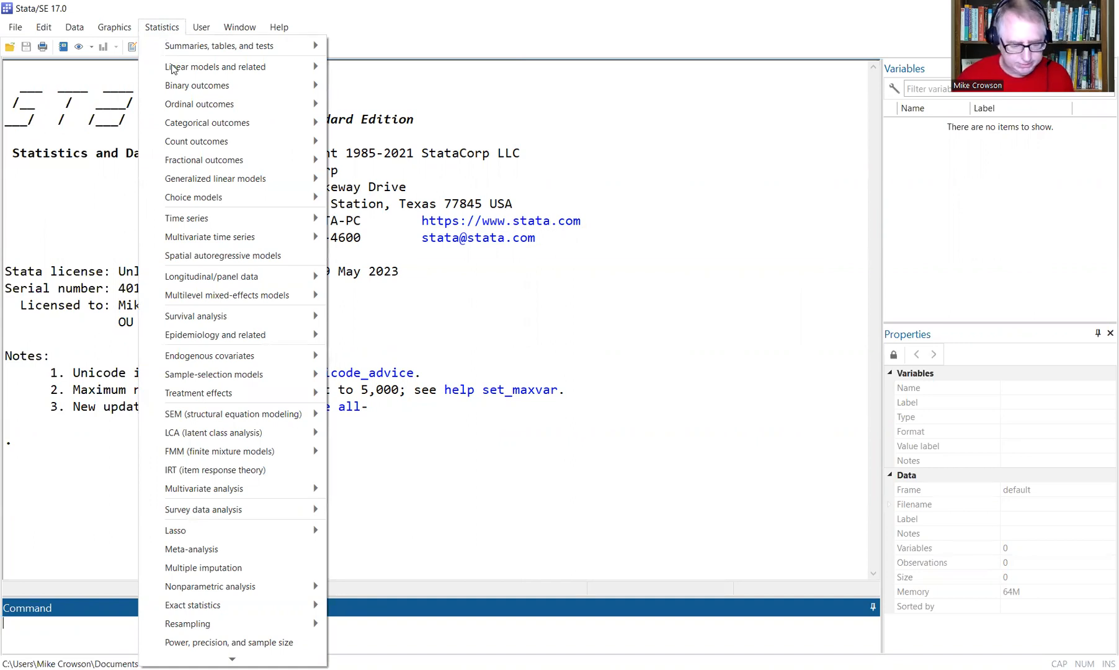
pyautogui.moveTo(289, 414)
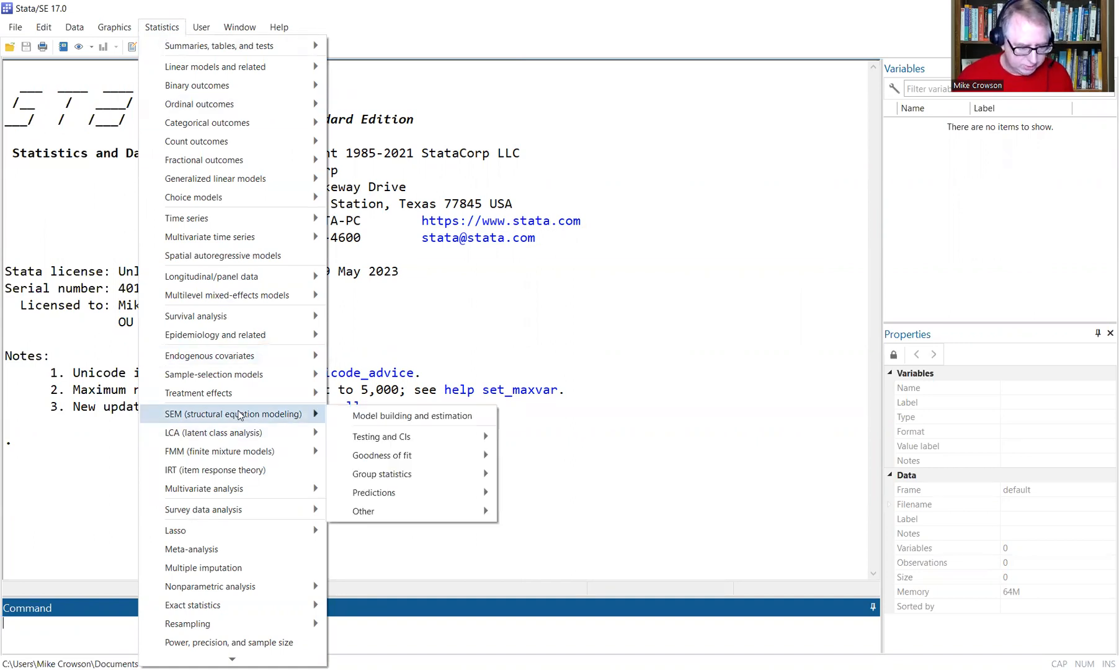
pyautogui.click(454, 412)
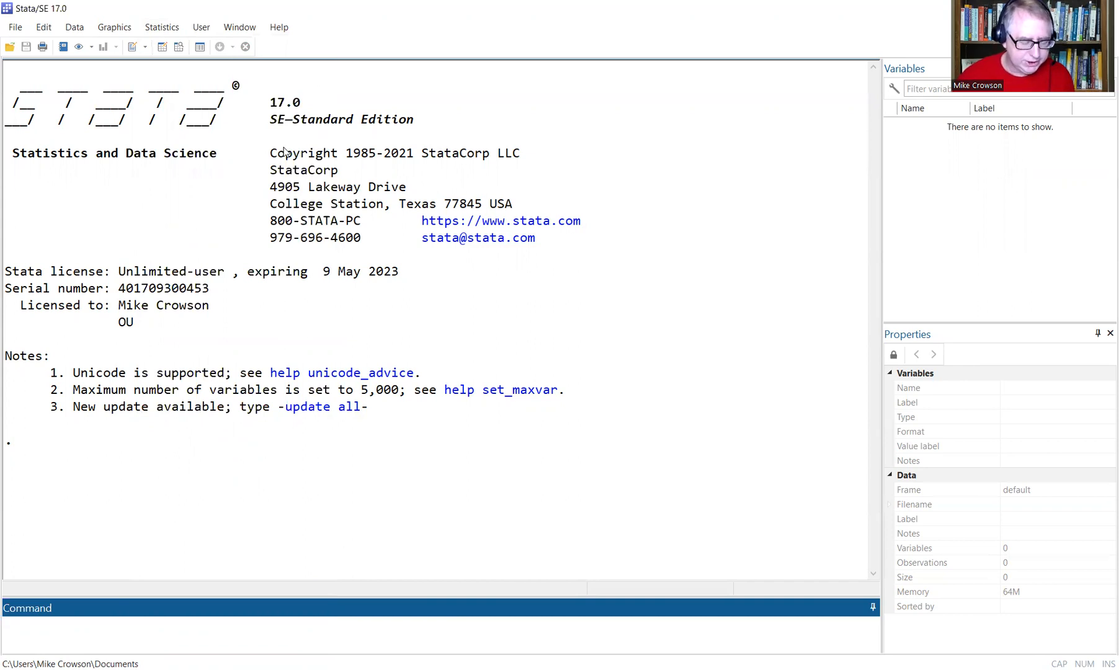
pyautogui.click(131, 54)
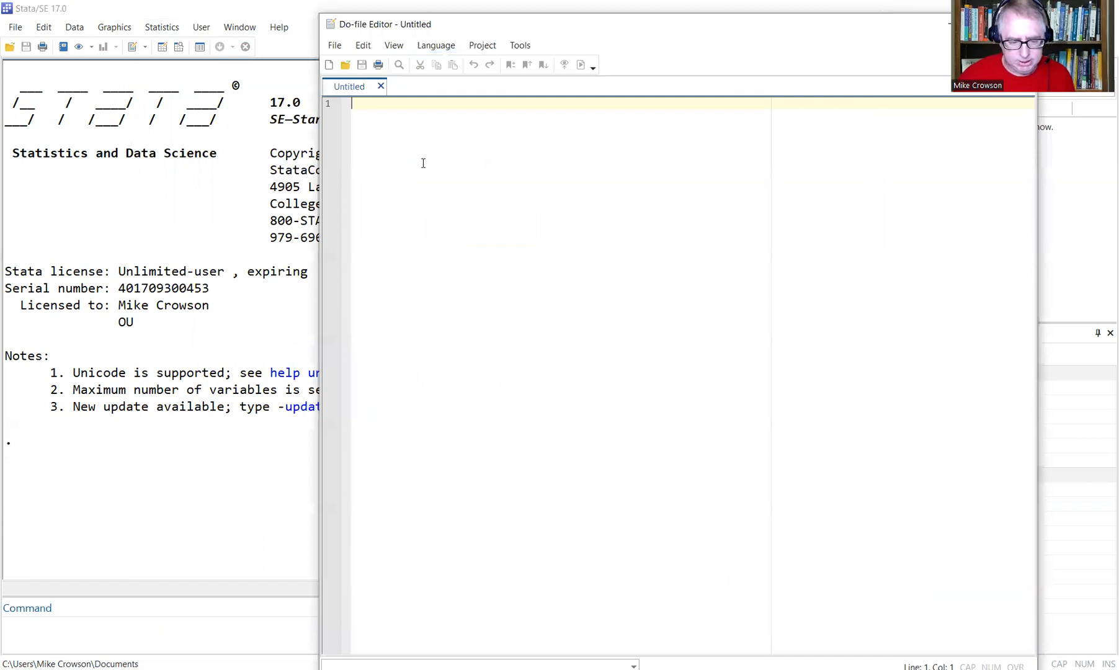
pyautogui.press('Return')
pyautogui.press('Return')
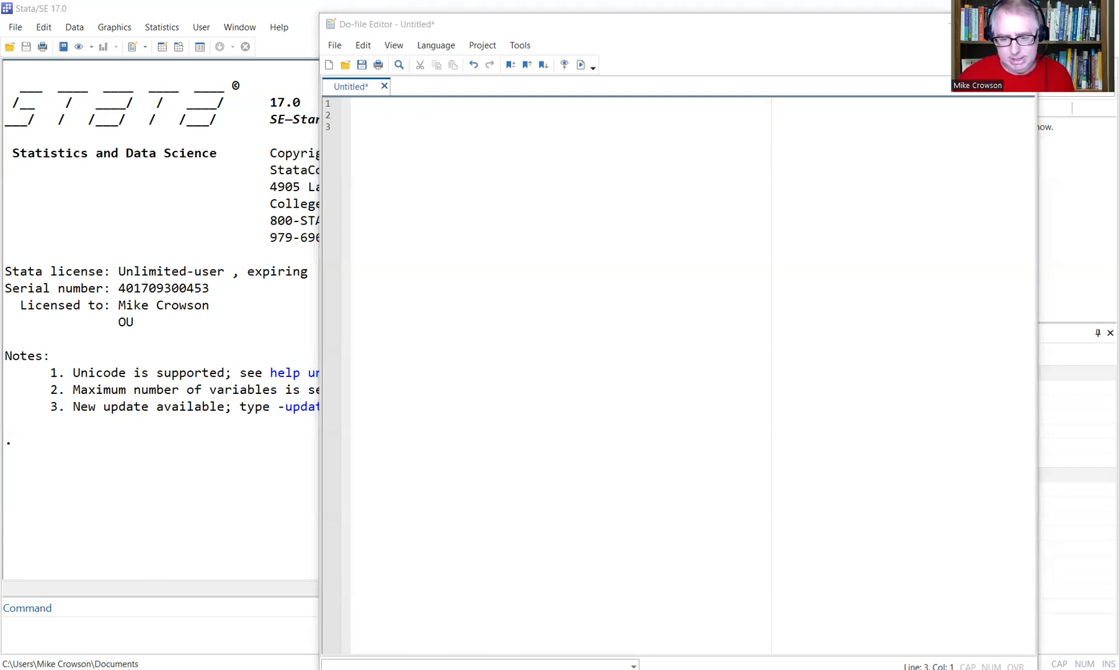
# Return focus to the do-file editor, then bring the main Stata window forward.
pyautogui.click(480, 132)
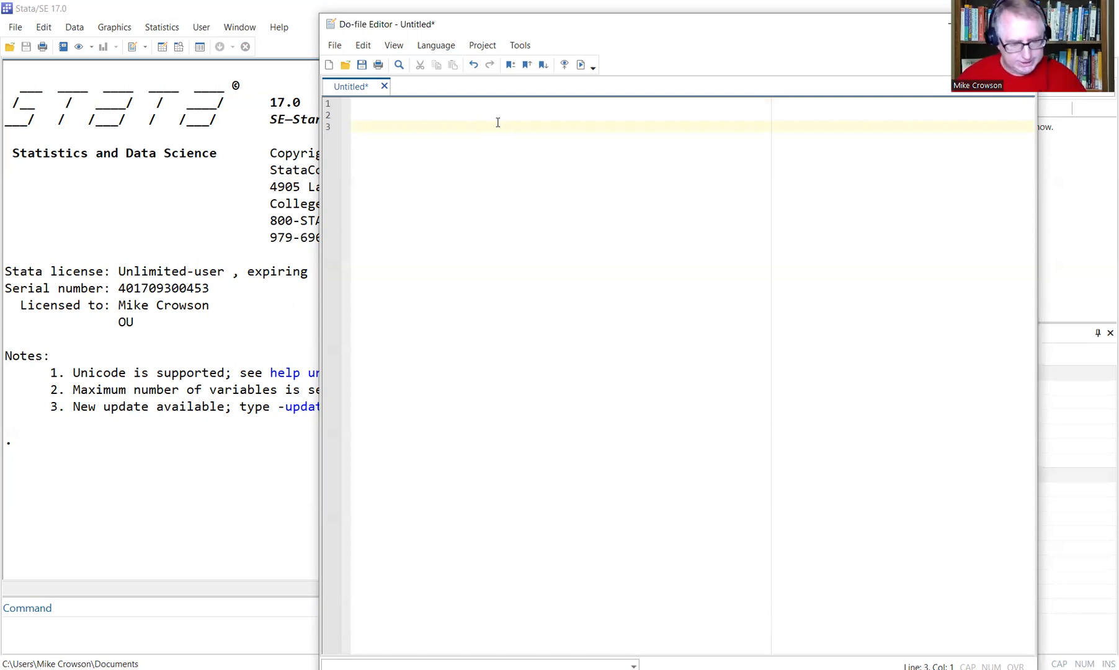
pyautogui.click(199, 367)
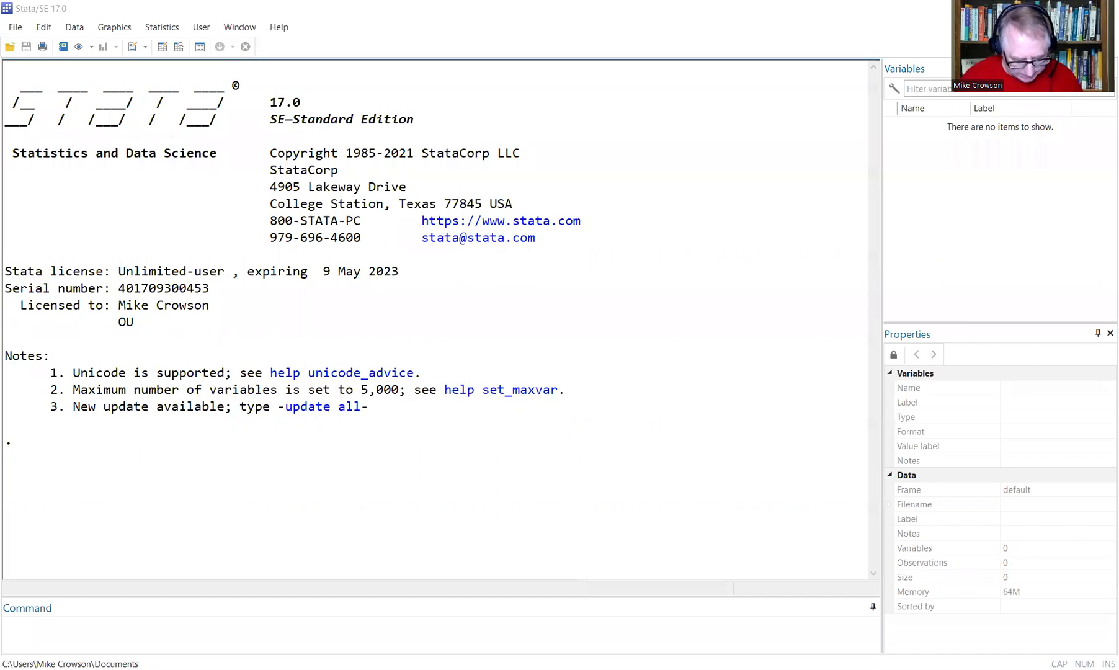
pyautogui.moveTo(512, 491)
pyautogui.mouseDown()
pyautogui.moveTo(526, 475)
pyautogui.moveTo(511, 473)
pyautogui.moveTo(524, 477)
pyautogui.mouseUp()
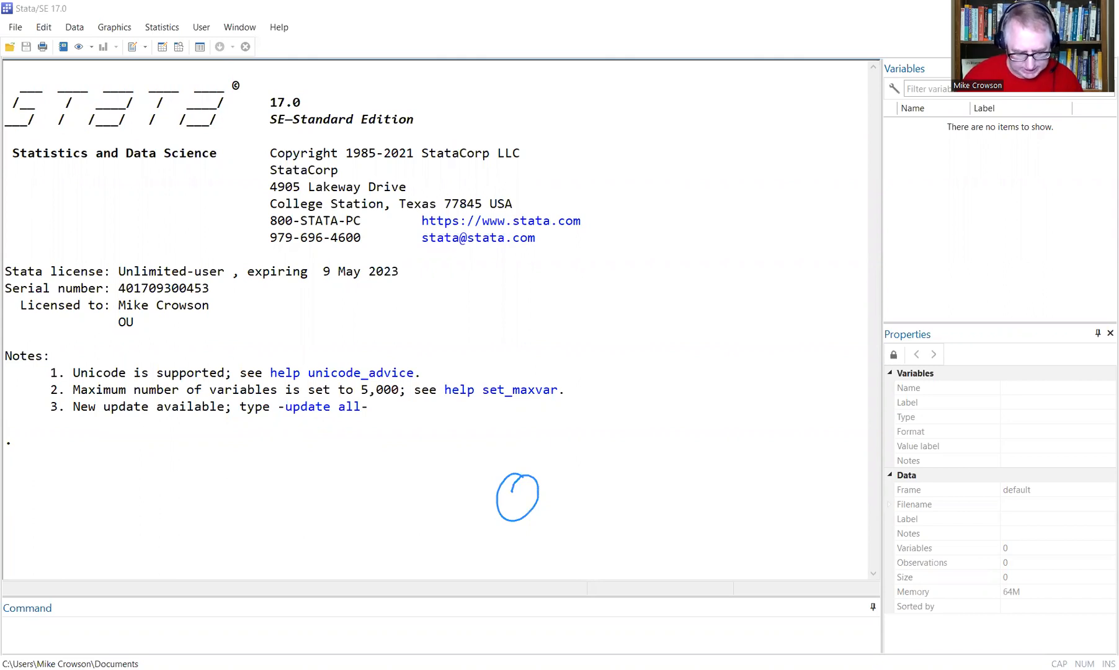
pyautogui.moveTo(552, 484)
pyautogui.mouseDown()
pyautogui.moveTo(569, 519)
pyautogui.moveTo(554, 486)
pyautogui.moveTo(607, 512)
pyautogui.moveTo(589, 484)
pyautogui.mouseUp()
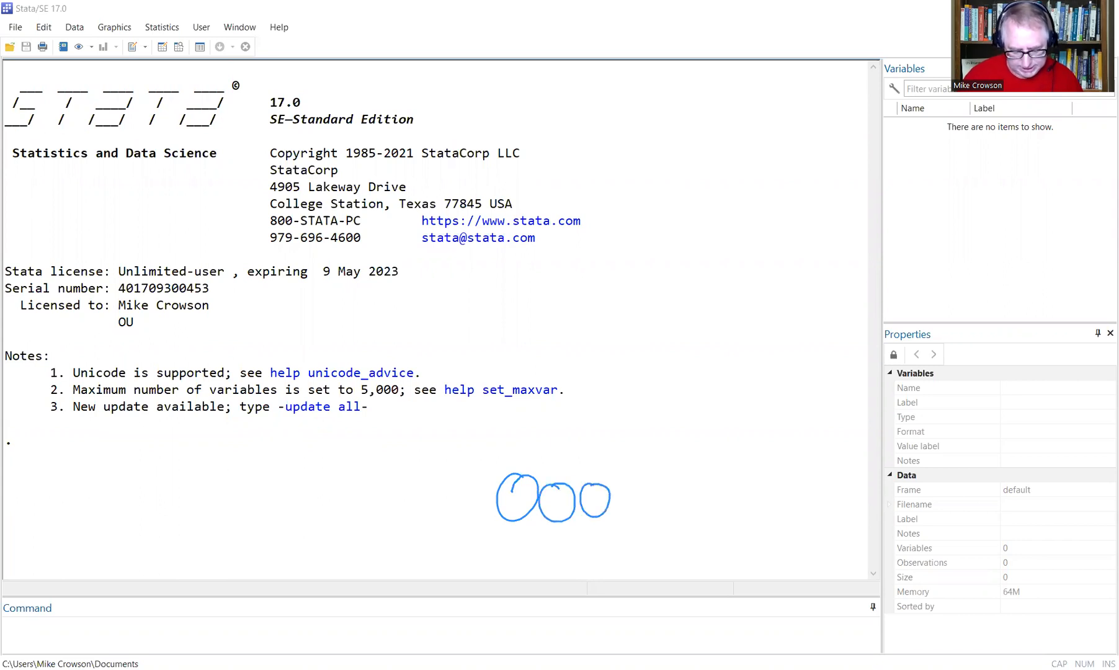
pyautogui.moveTo(655, 488)
pyautogui.mouseDown()
pyautogui.moveTo(669, 512)
pyautogui.moveTo(650, 486)
pyautogui.mouseUp()
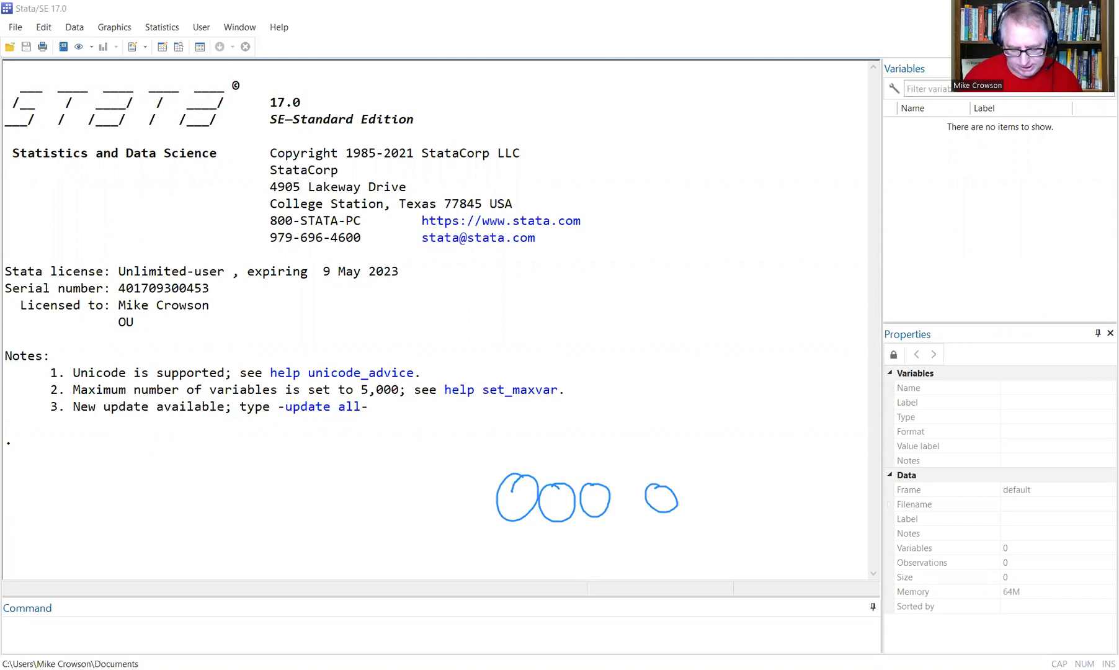
pyautogui.moveTo(751, 486); pyautogui.dragTo(753, 484)
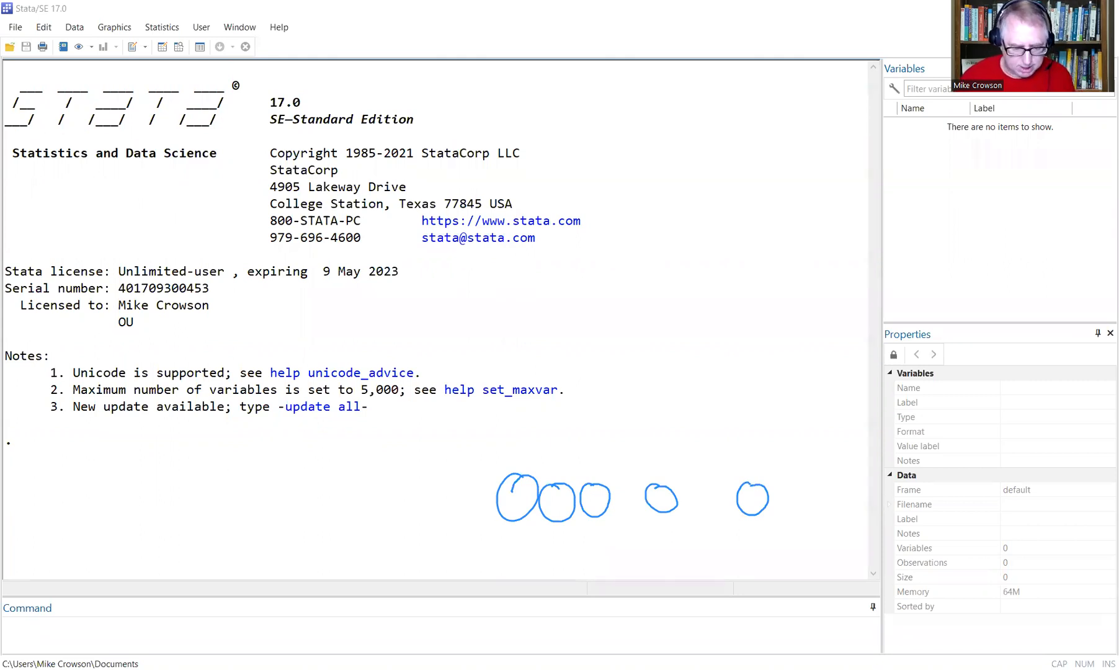
pyautogui.press('Escape')
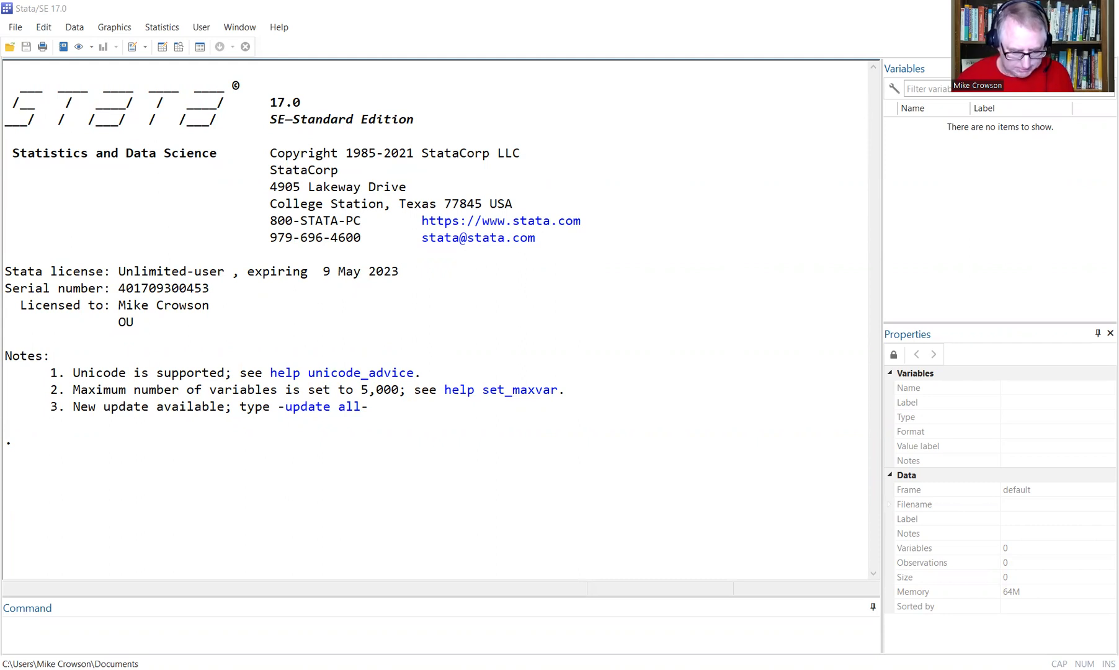
pyautogui.click(640, 645)
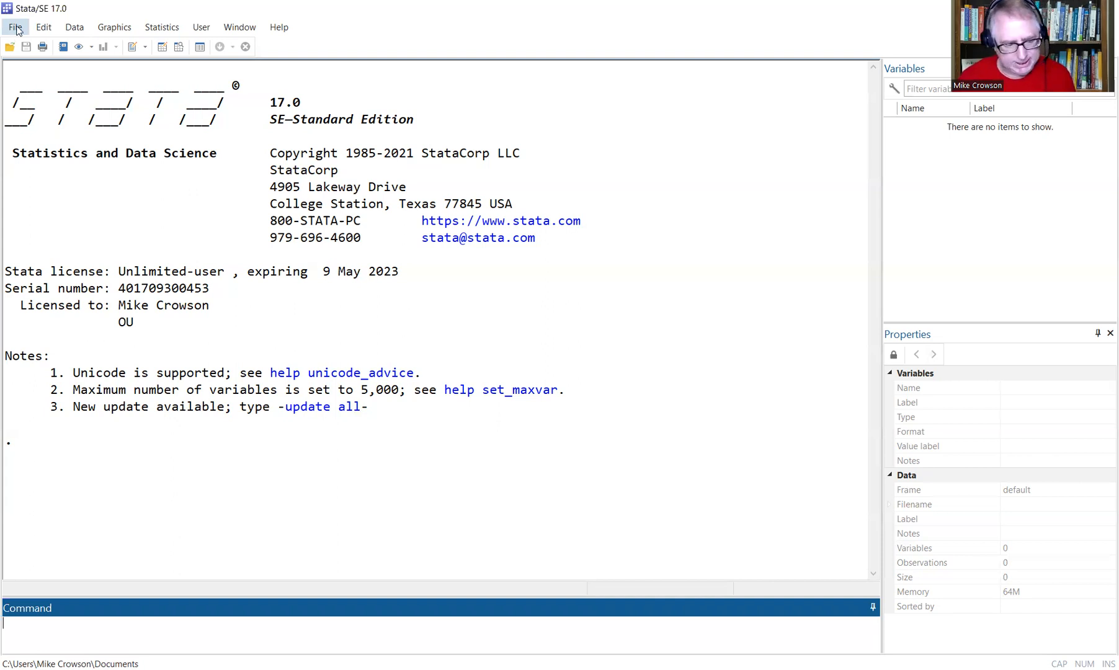
pyautogui.click(17, 30)
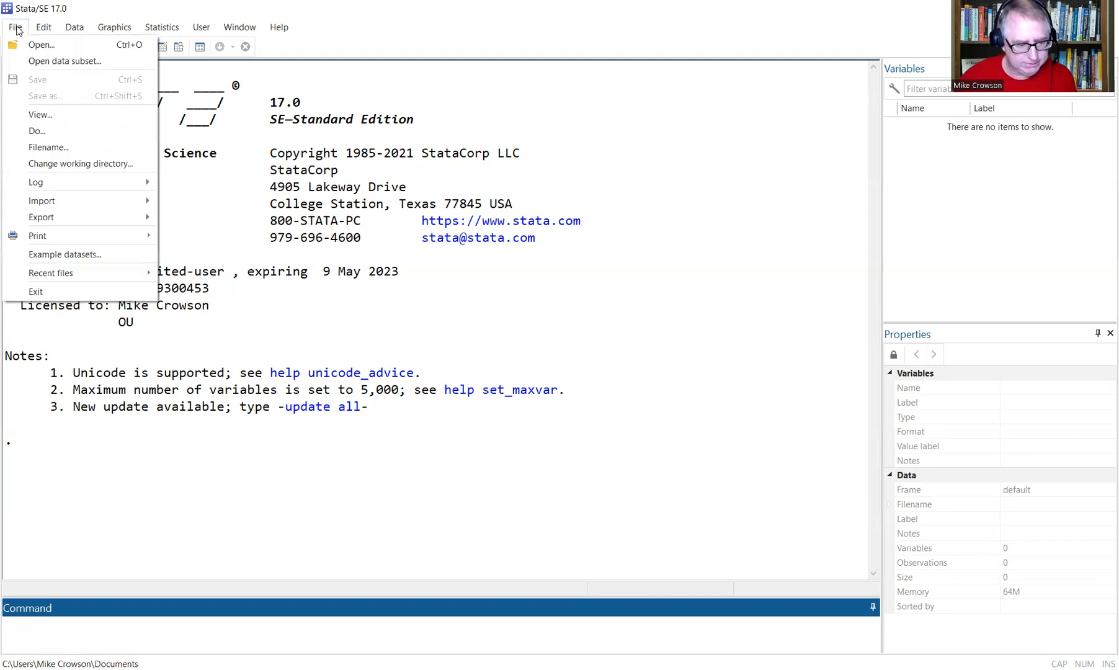
pyautogui.click(41, 44)
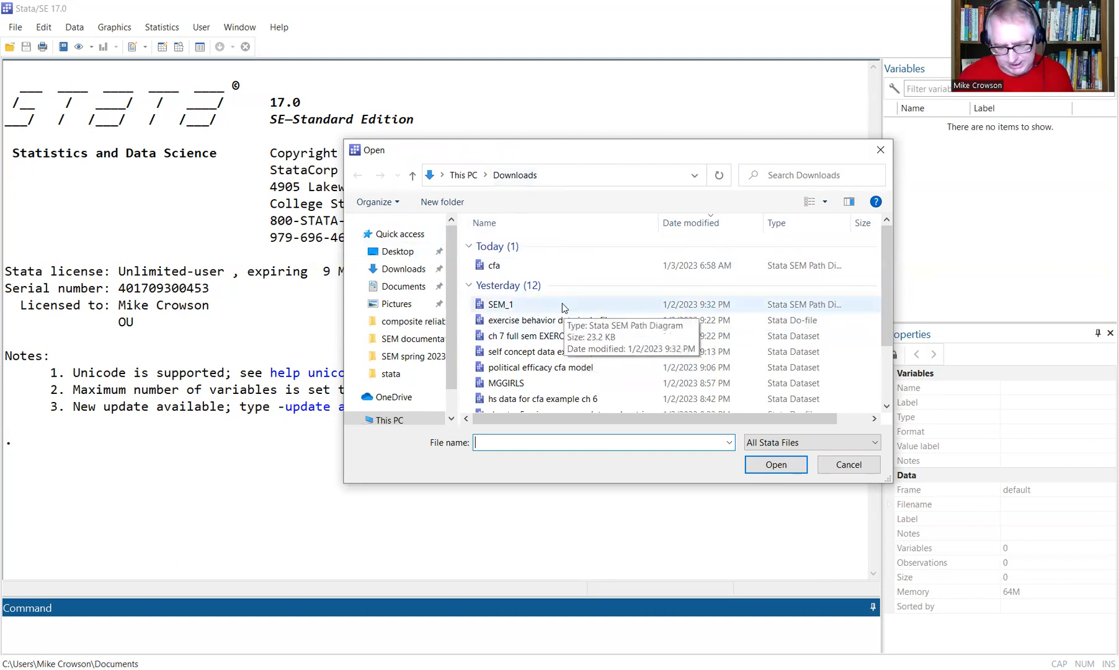
pyautogui.click(564, 335)
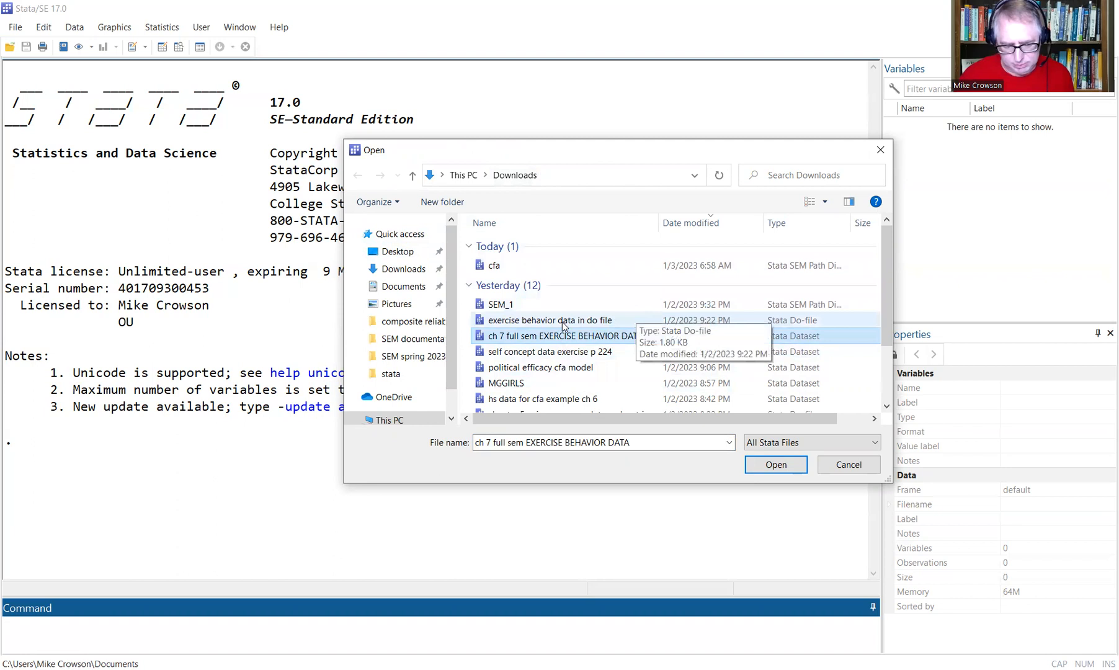
pyautogui.click(620, 323)
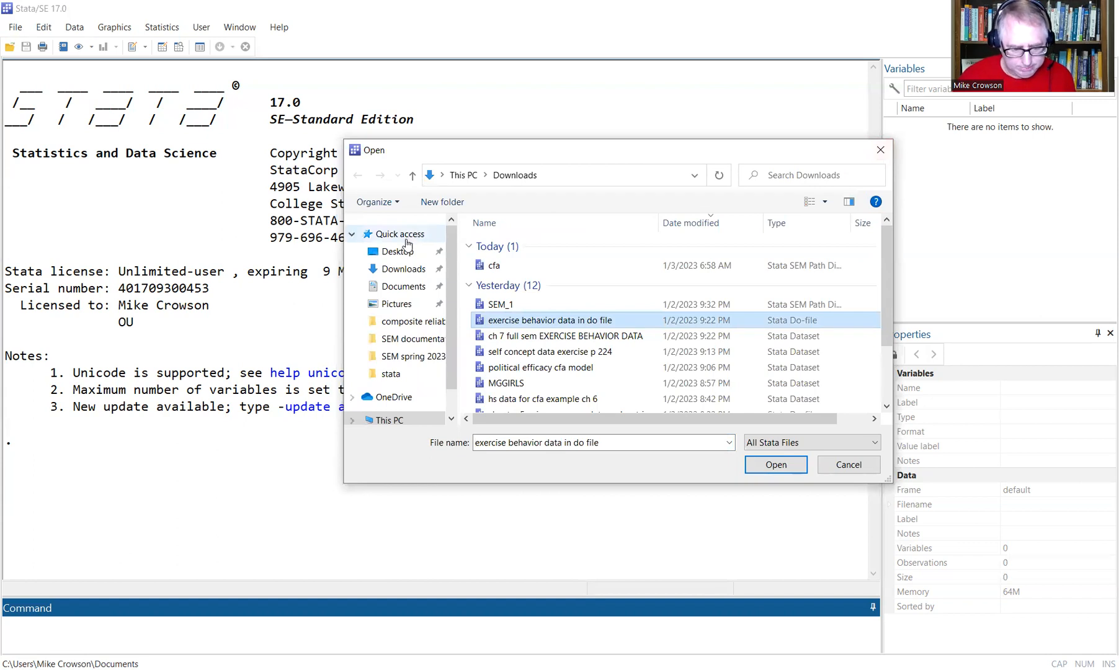
pyautogui.click(882, 152)
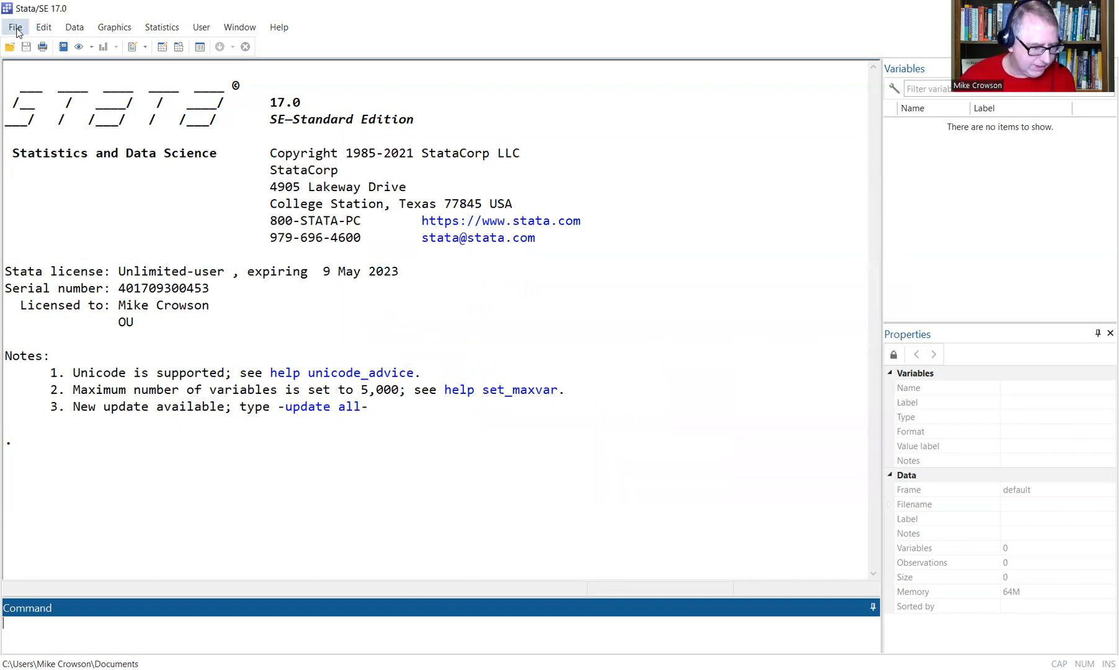
# Import Satisfaction.xlsx from the Desktop examples folder, using its first row as variable names.
pyautogui.click(16, 30)
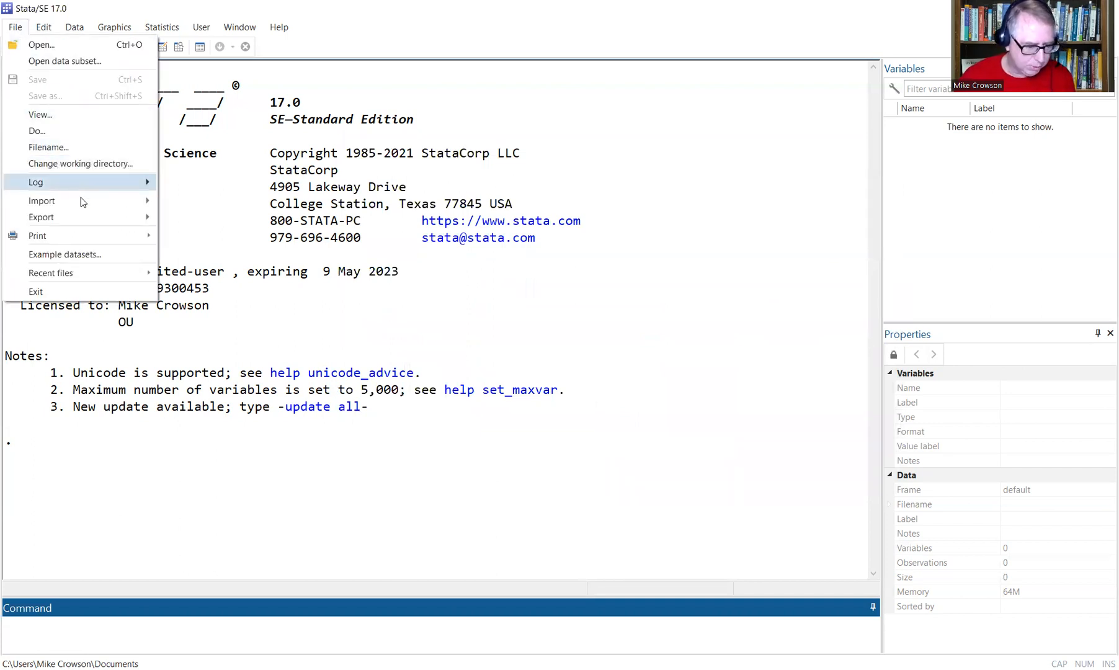
pyautogui.moveTo(82, 200)
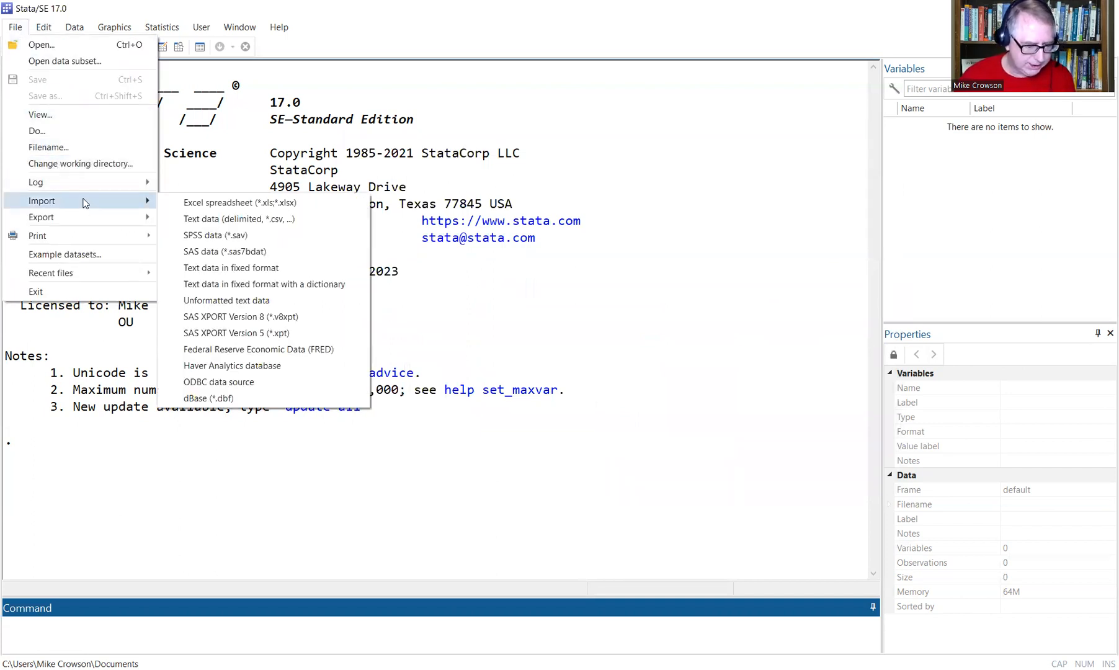
pyautogui.click(211, 202)
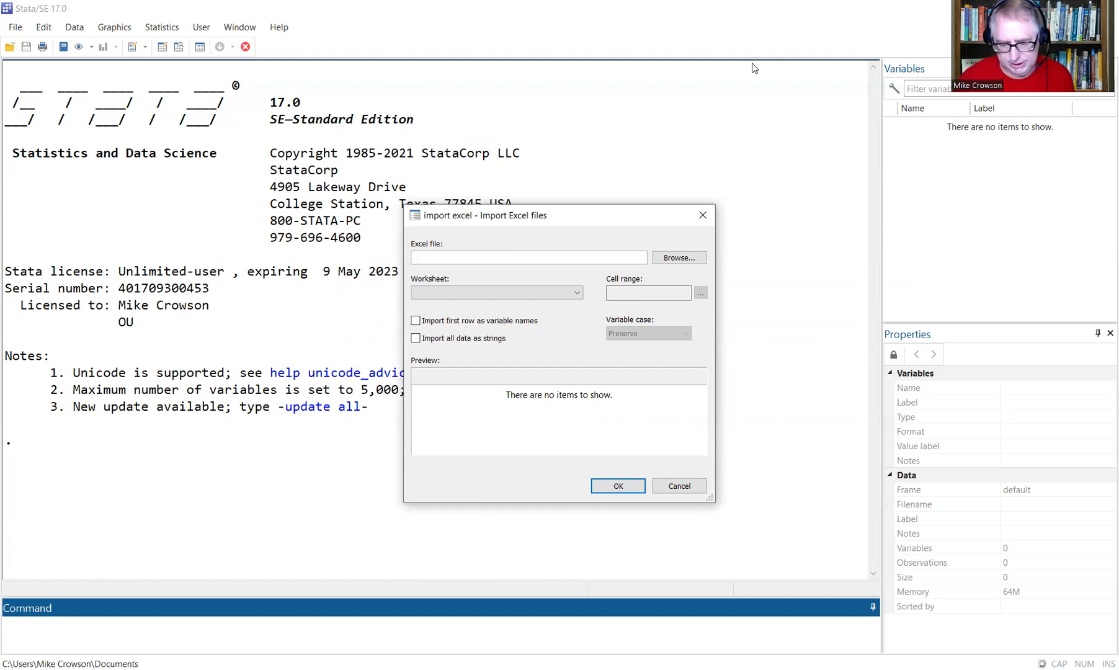
pyautogui.hotkey('alt', 'Tab')
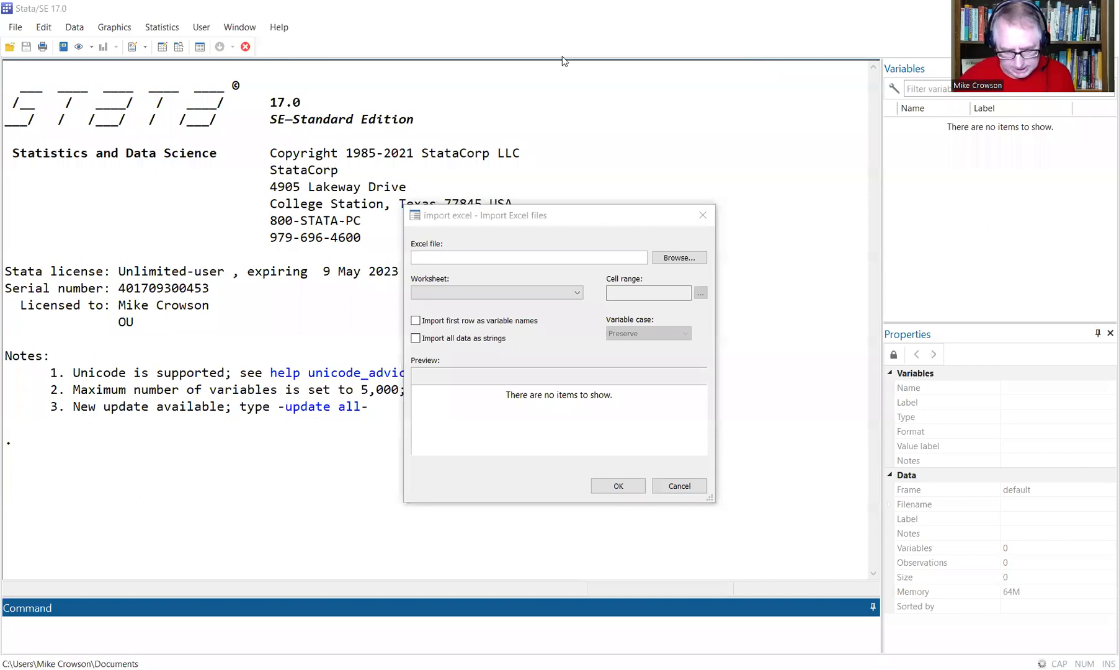
pyautogui.click(679, 258)
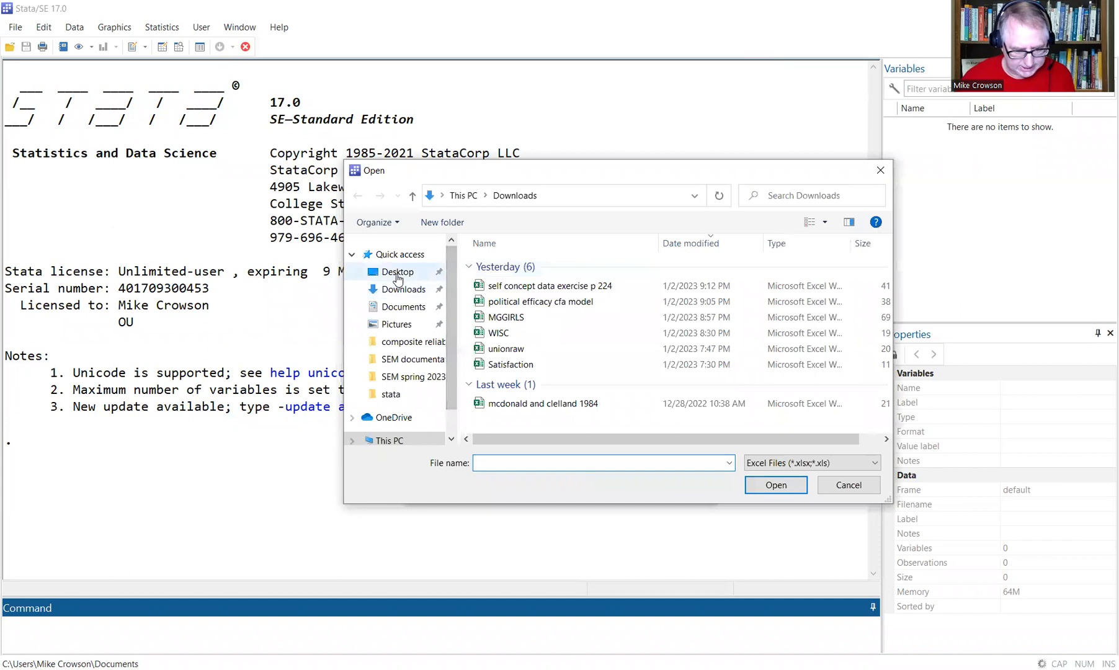
pyautogui.click(395, 275)
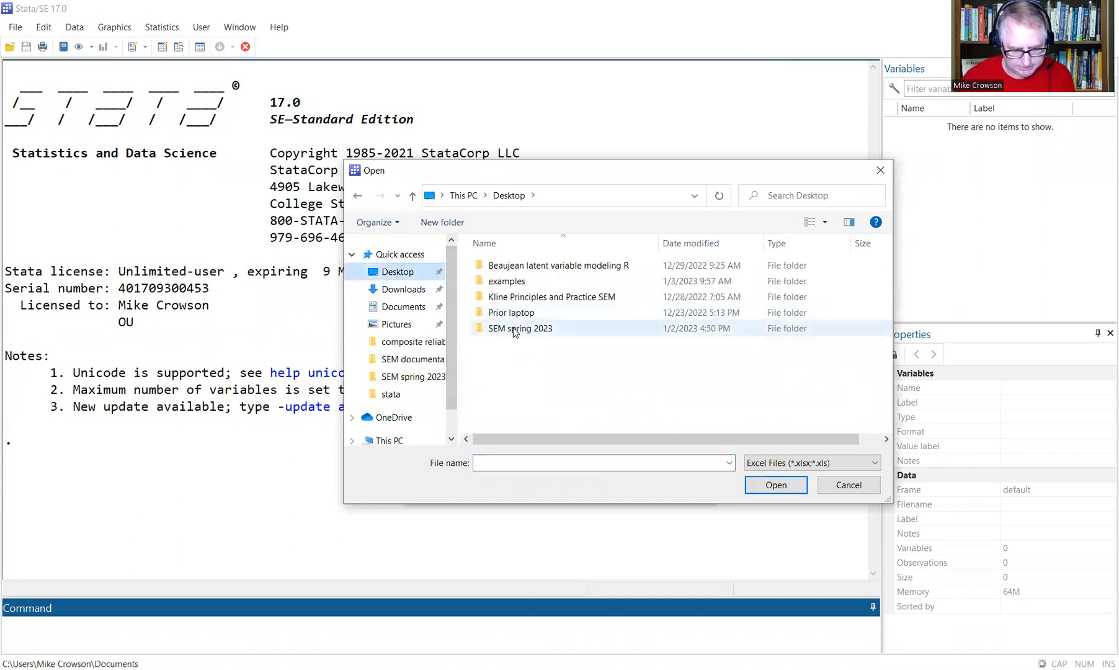
pyautogui.doubleClick(520, 280)
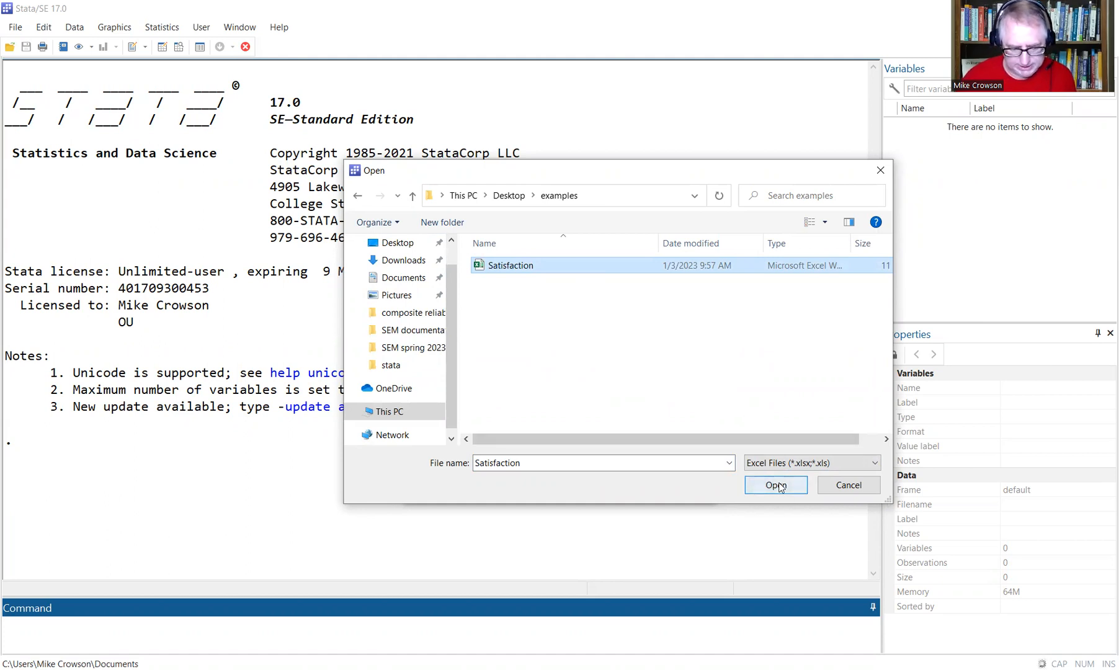
pyautogui.click(776, 485)
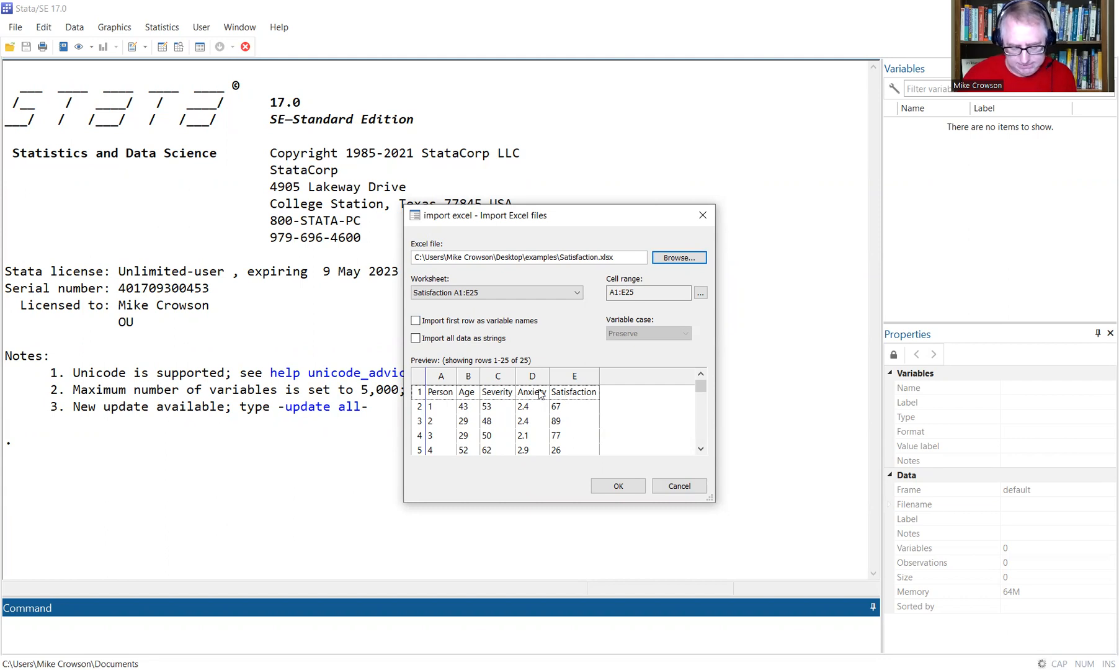
pyautogui.click(415, 320)
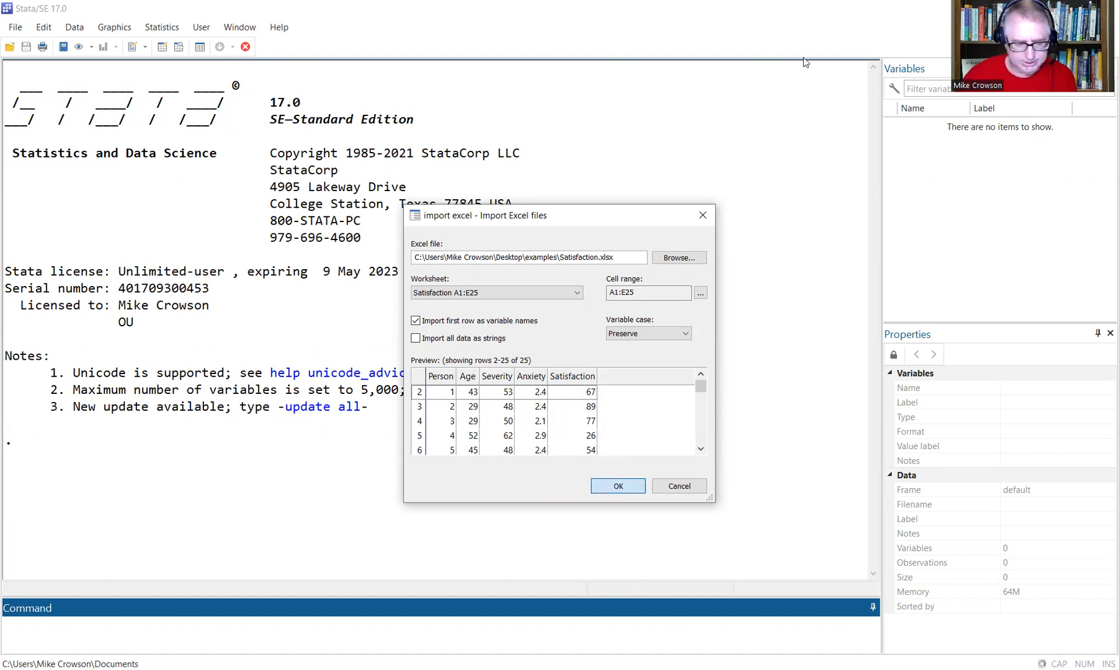
pyautogui.press('Return')
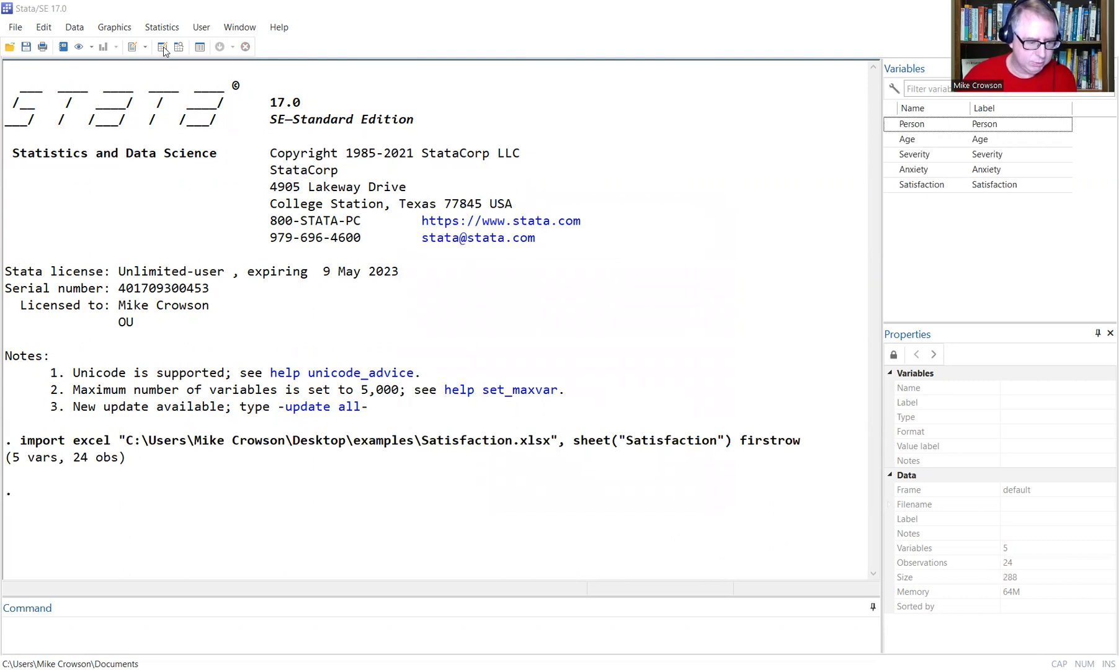
pyautogui.click(163, 47)
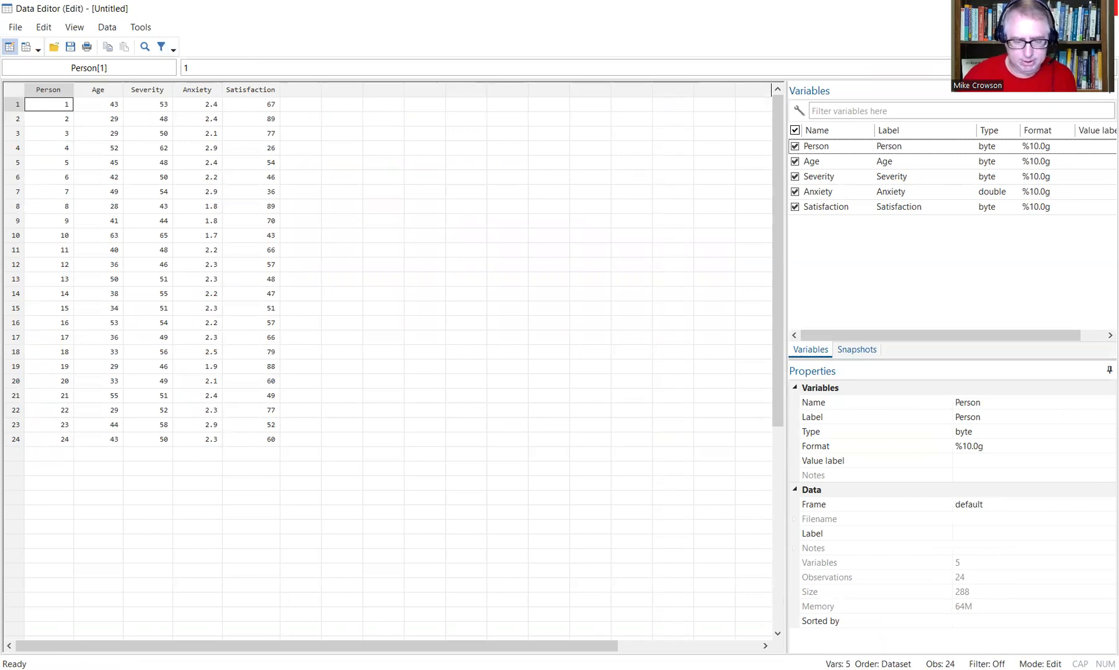
pyautogui.click(1110, 7)
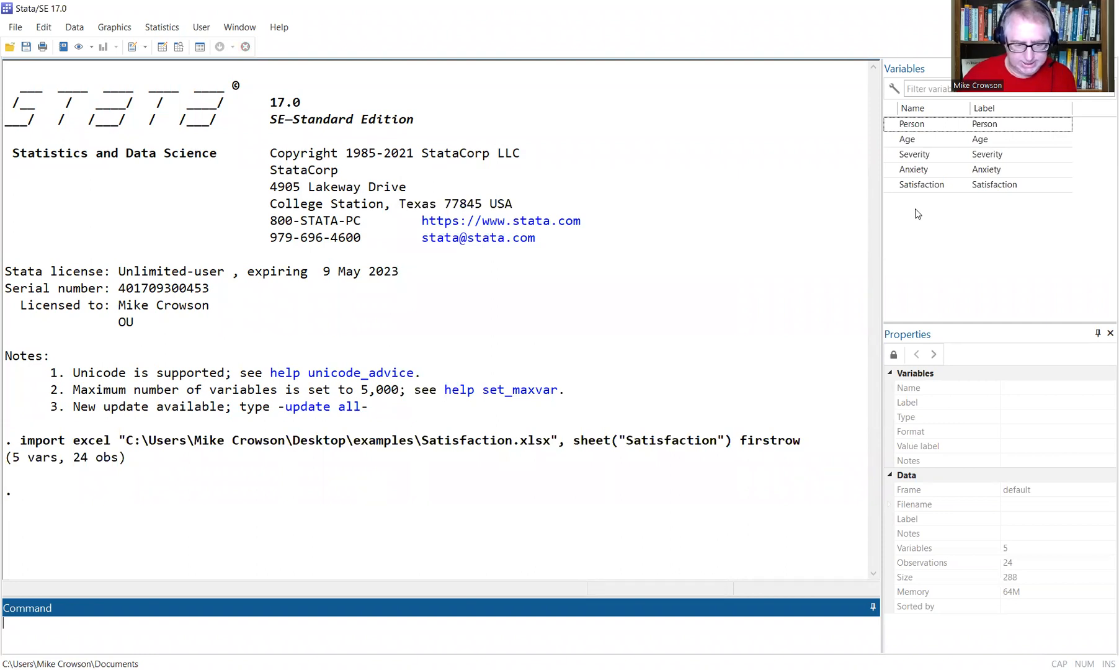
pyautogui.click(612, 103)
pyautogui.click(617, 97)
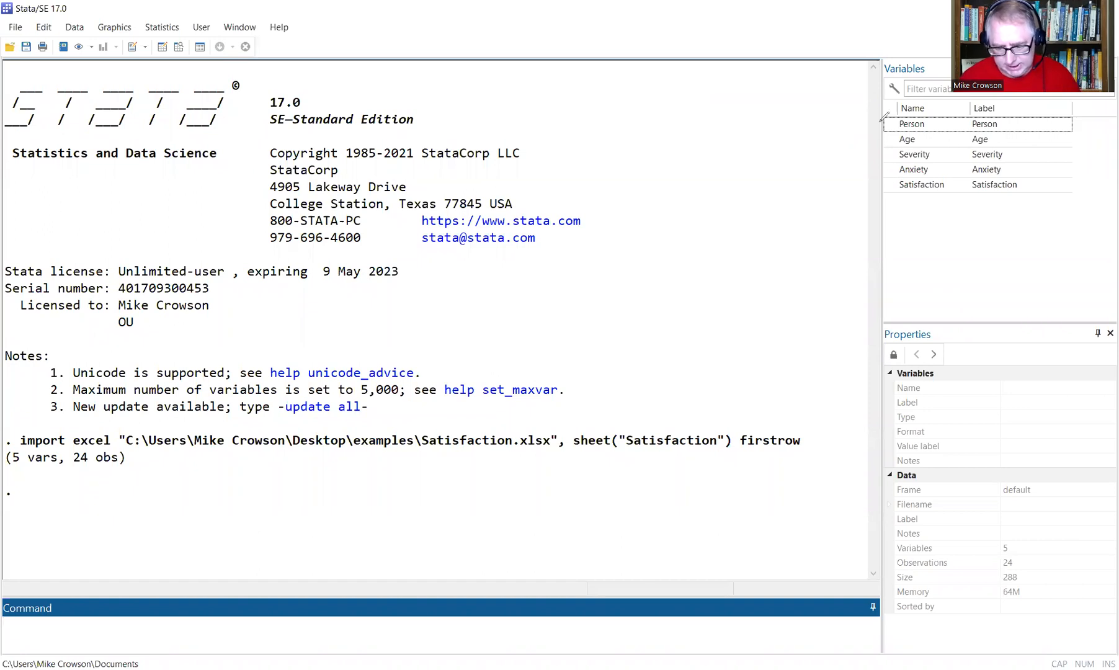
pyautogui.moveTo(901, 103)
pyautogui.mouseDown()
pyautogui.moveTo(942, 109)
pyautogui.moveTo(909, 118)
pyautogui.mouseUp()
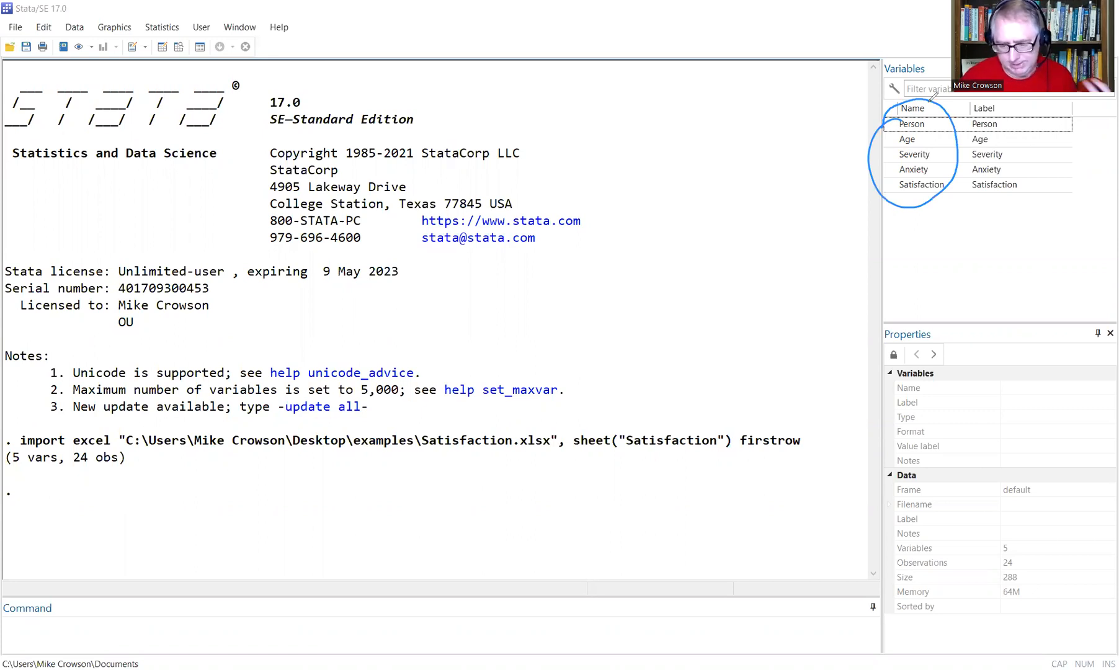
pyautogui.hotkey('ctrl', 'z')
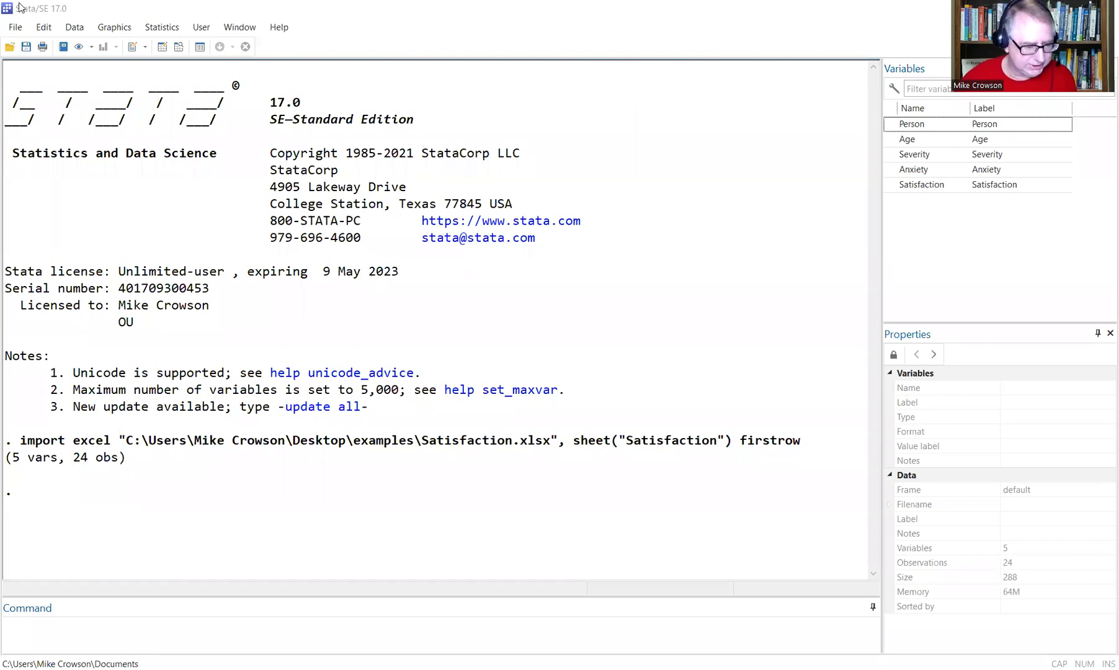
# Open Save as to point out the Stata Data file type, then cancel.
pyautogui.click(14, 28)
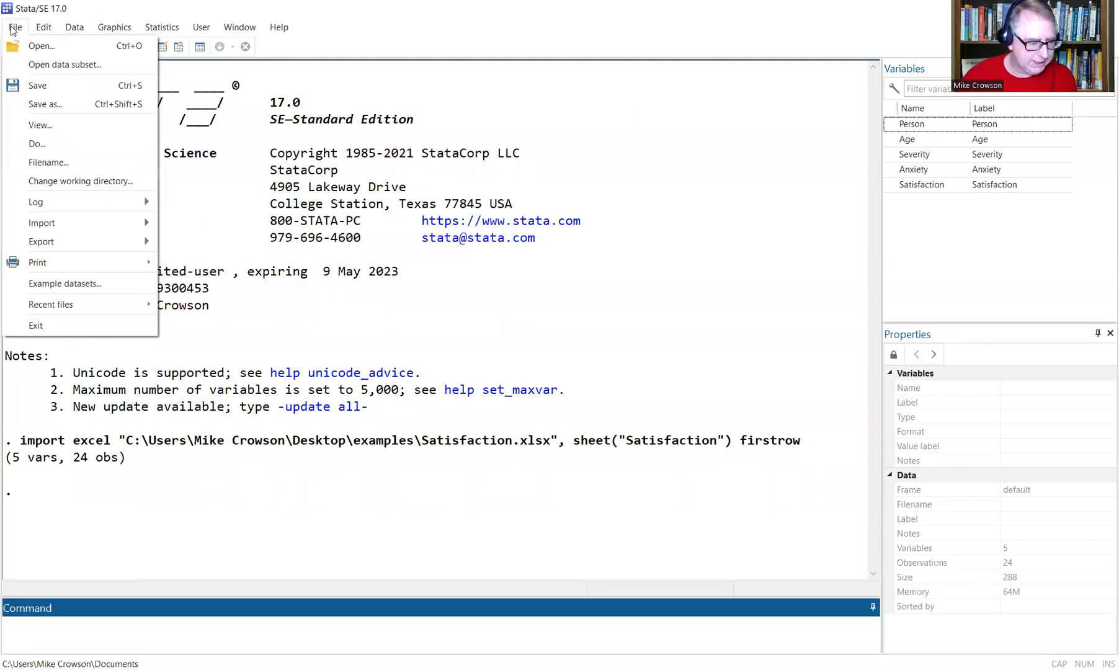
pyautogui.click(57, 106)
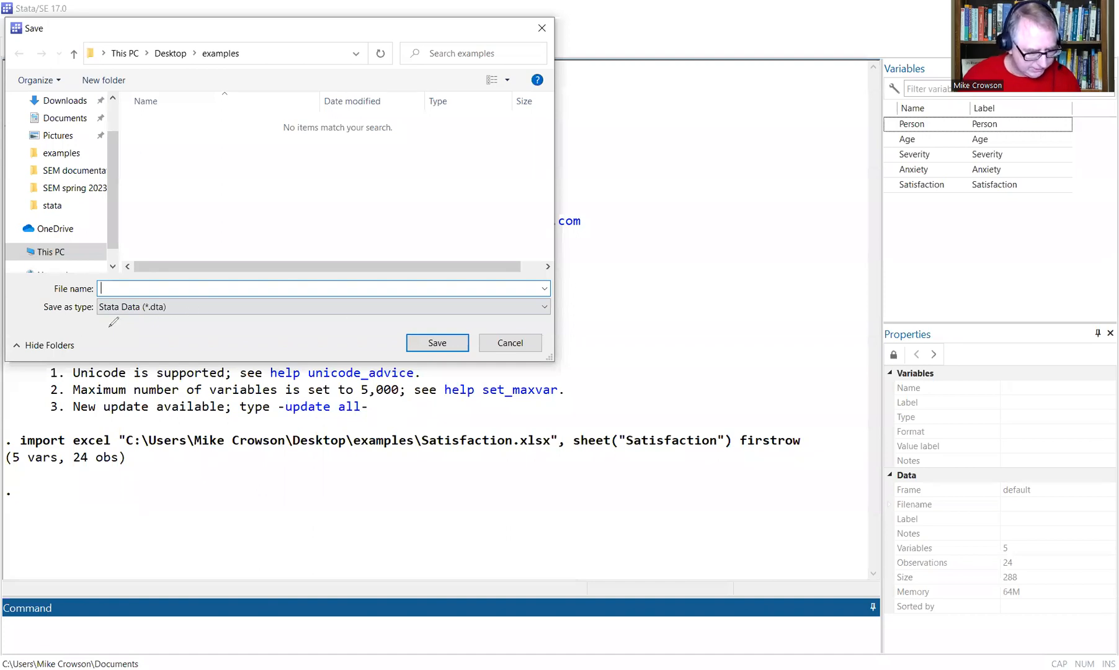
pyautogui.moveTo(103, 298)
pyautogui.mouseDown()
pyautogui.moveTo(174, 309)
pyautogui.moveTo(89, 298)
pyautogui.mouseUp()
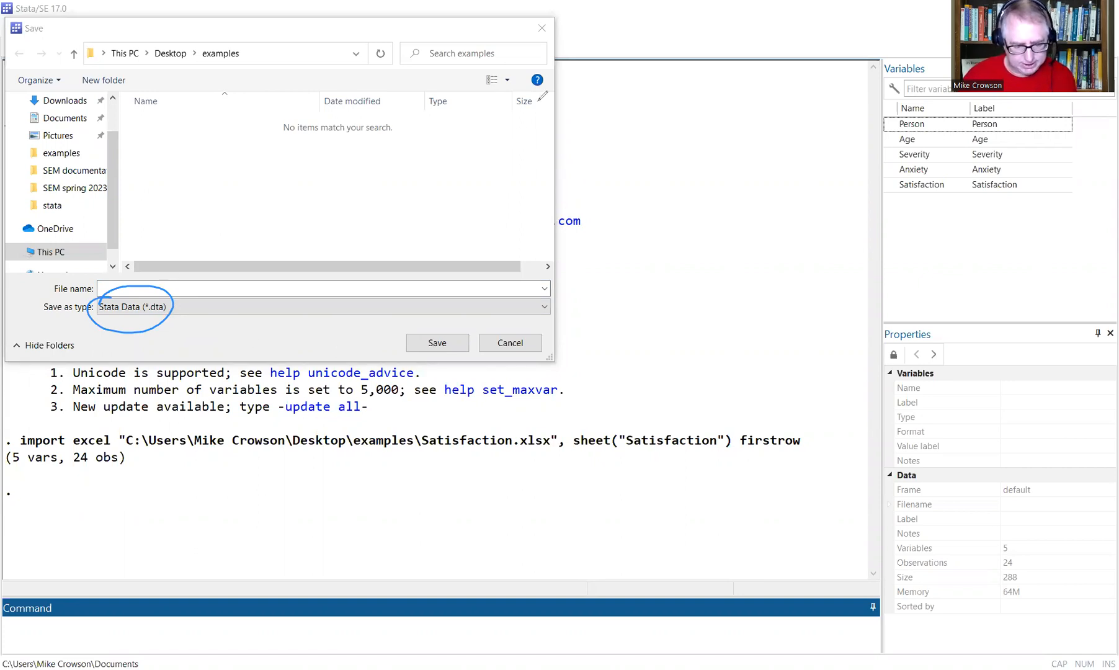
pyautogui.click(526, 343)
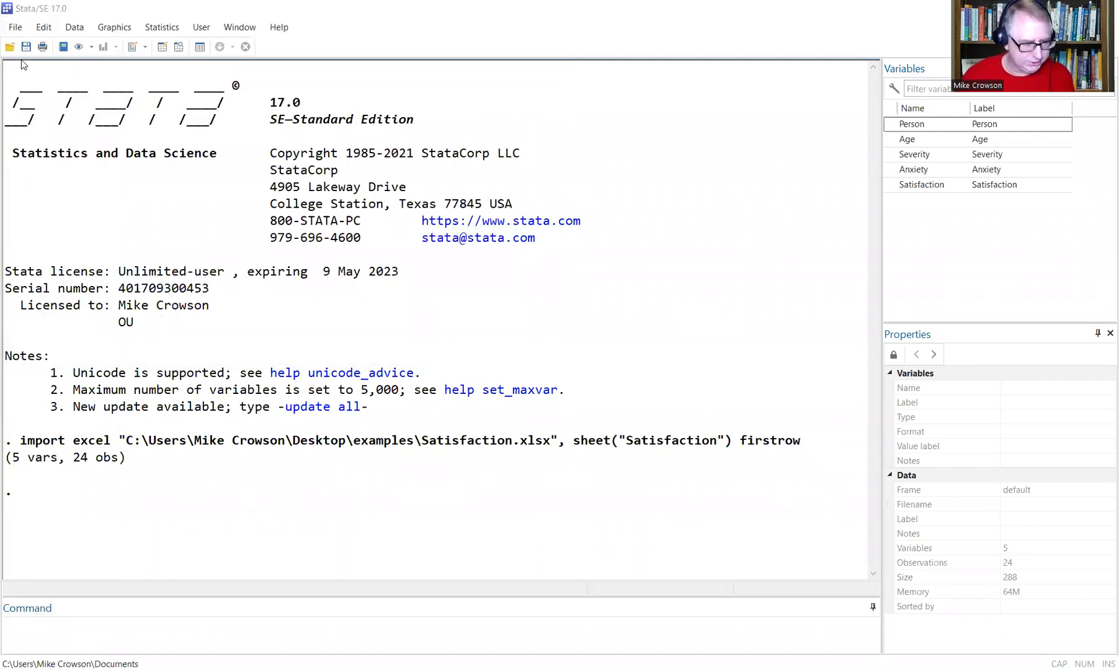
# Save the data as satisfaction.dta and return to the Stata window.
pyautogui.click(16, 27)
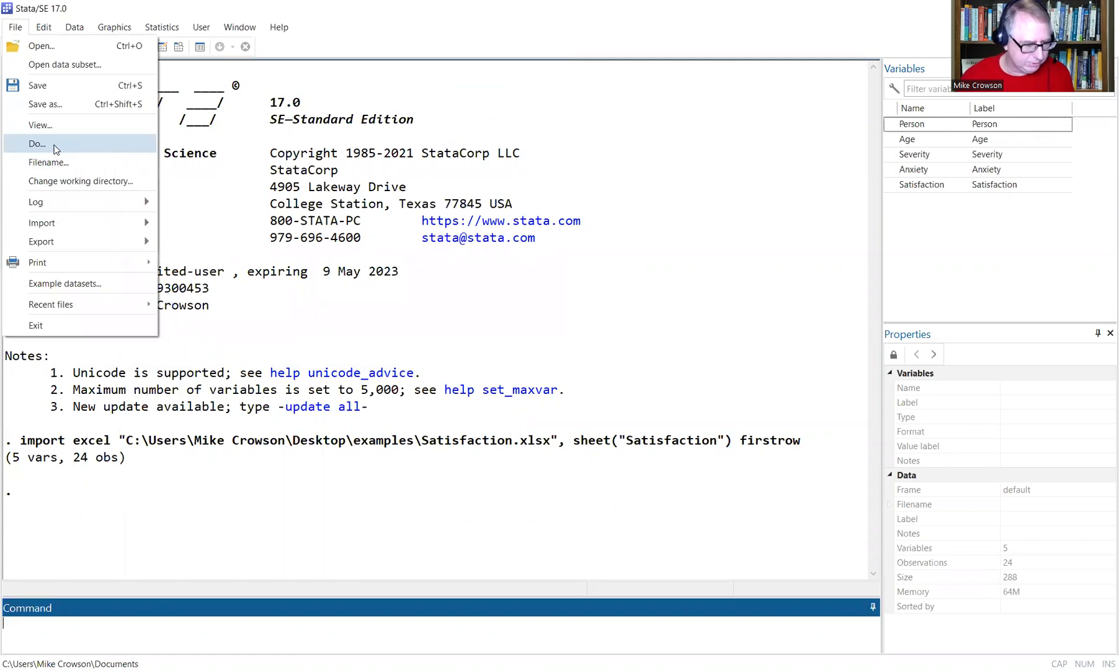
pyautogui.click(62, 104)
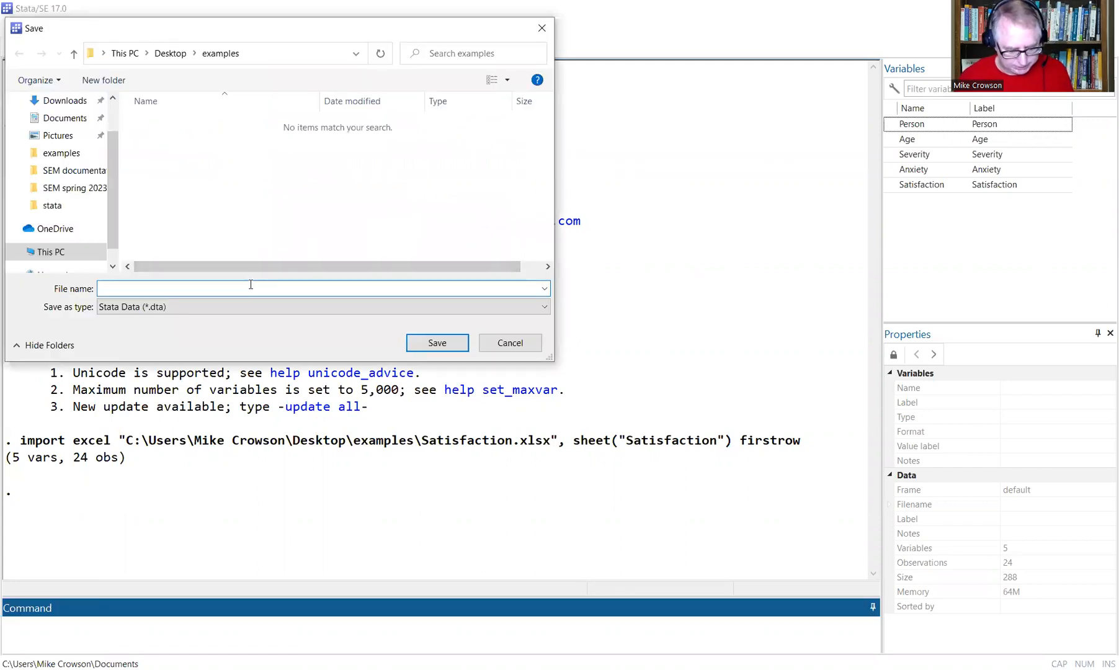
pyautogui.write('satisfaction')
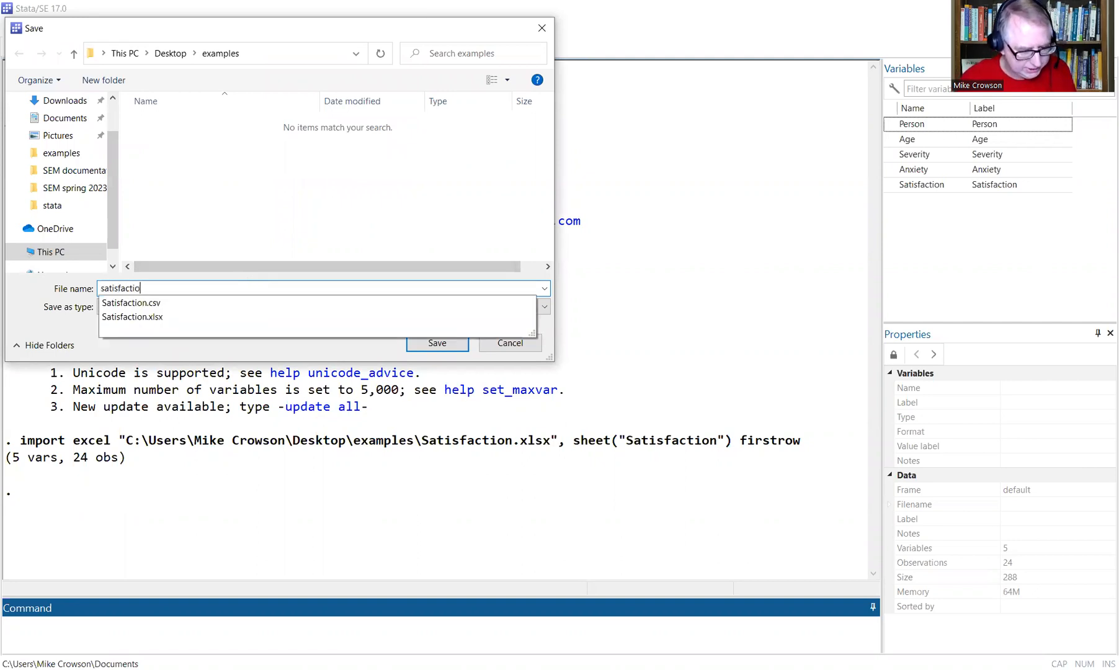
pyautogui.click(437, 343)
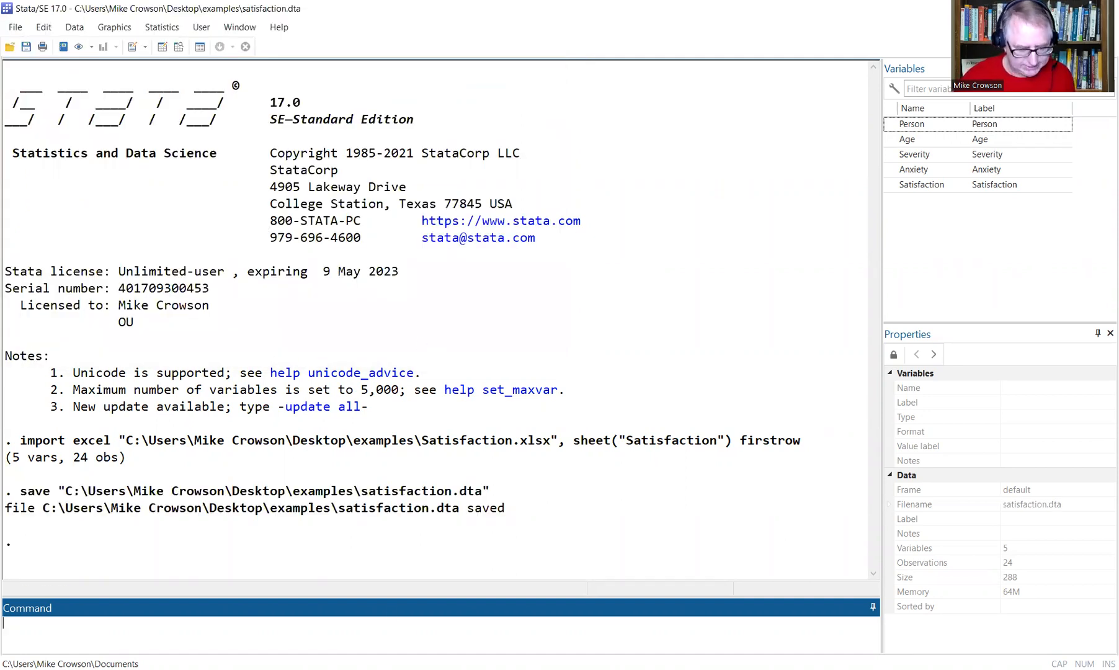
pyautogui.click(392, 615)
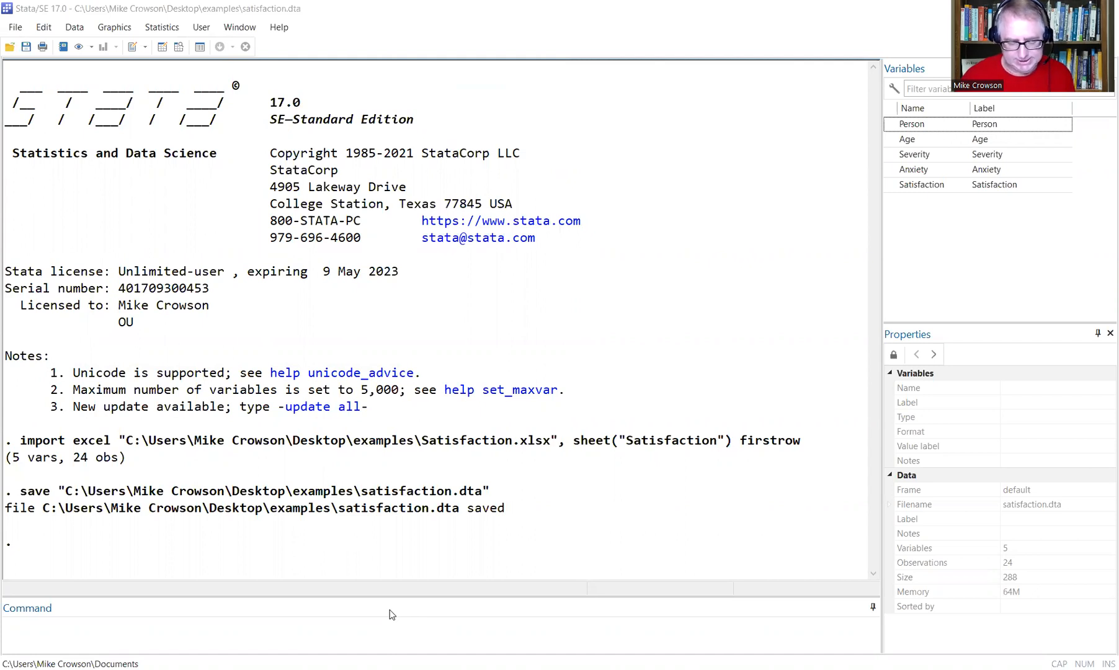
pyautogui.click(600, 249)
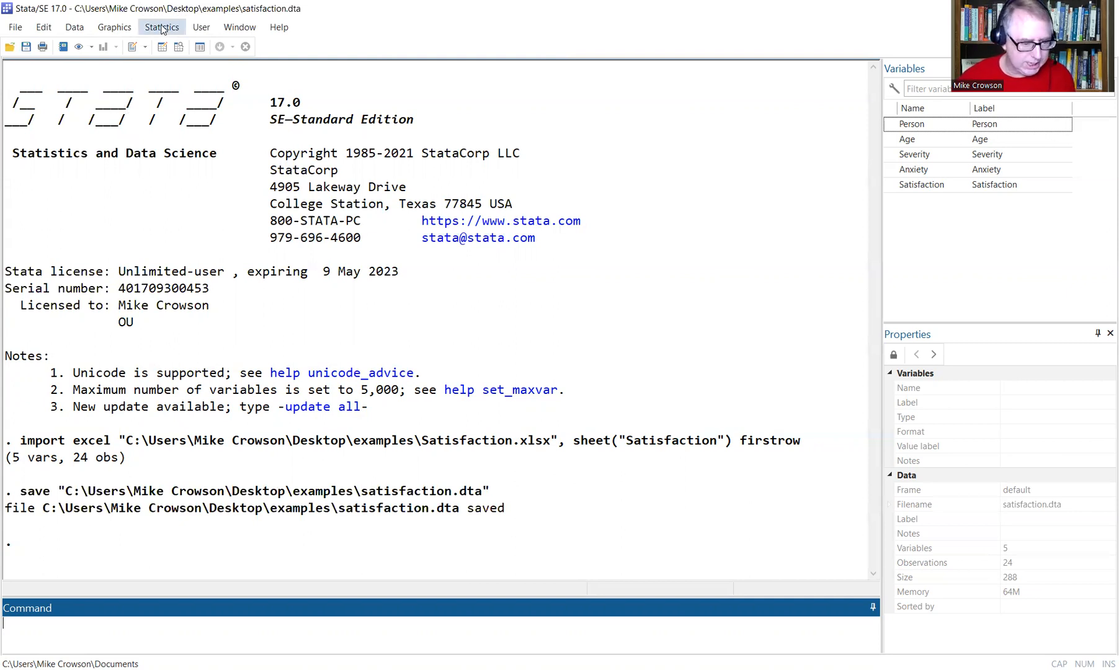
# Regress Satisfaction on Age, Severity and Anxiety (R-squared 0.6854, F(3, 20) = 14.53).
pyautogui.click(163, 28)
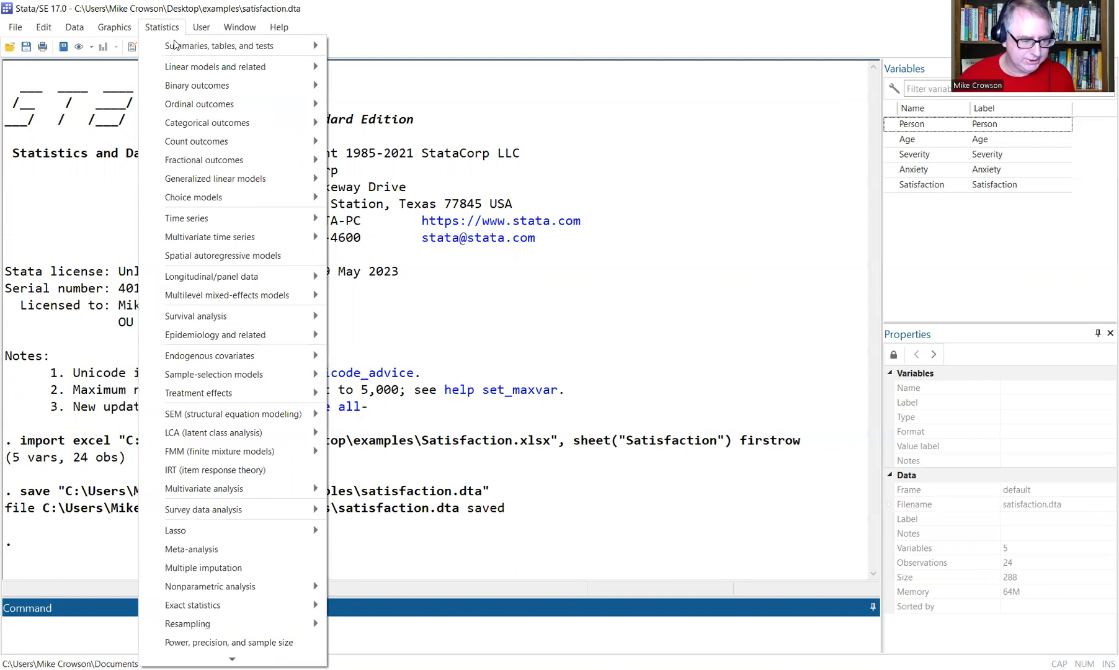
pyautogui.moveTo(206, 68)
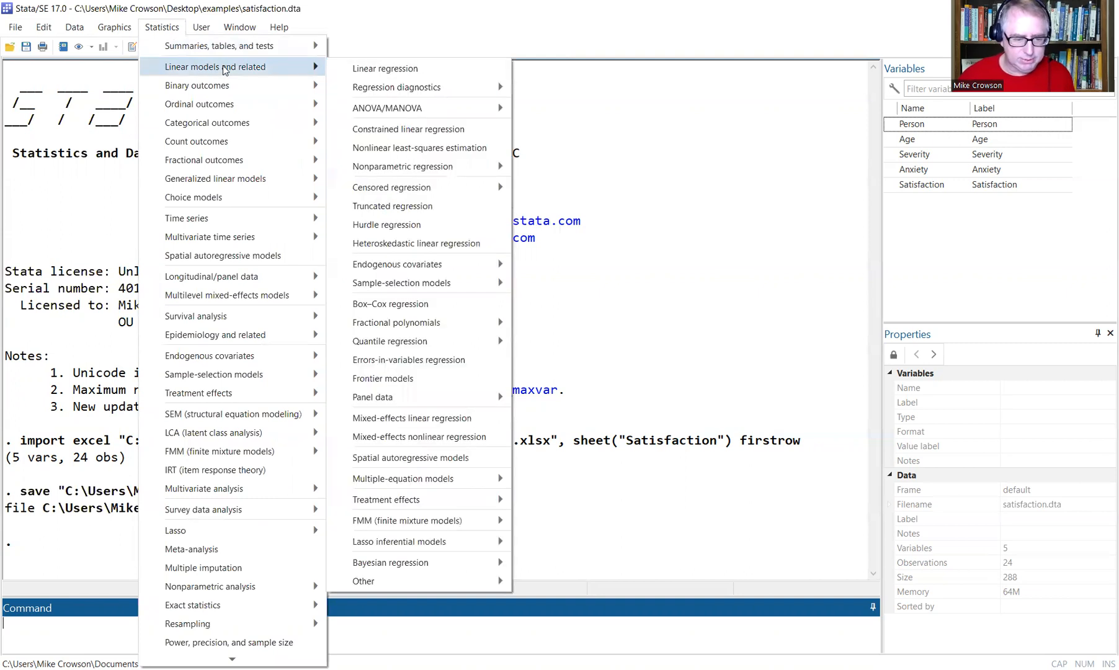
pyautogui.click(380, 69)
pyautogui.click(508, 305)
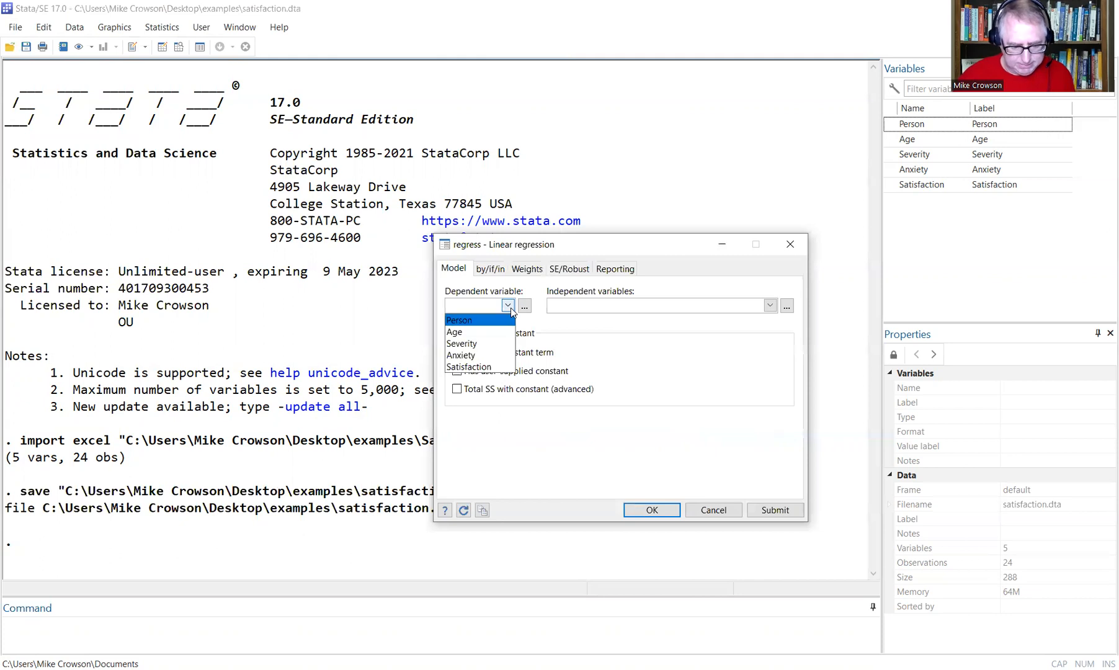
pyautogui.click(480, 367)
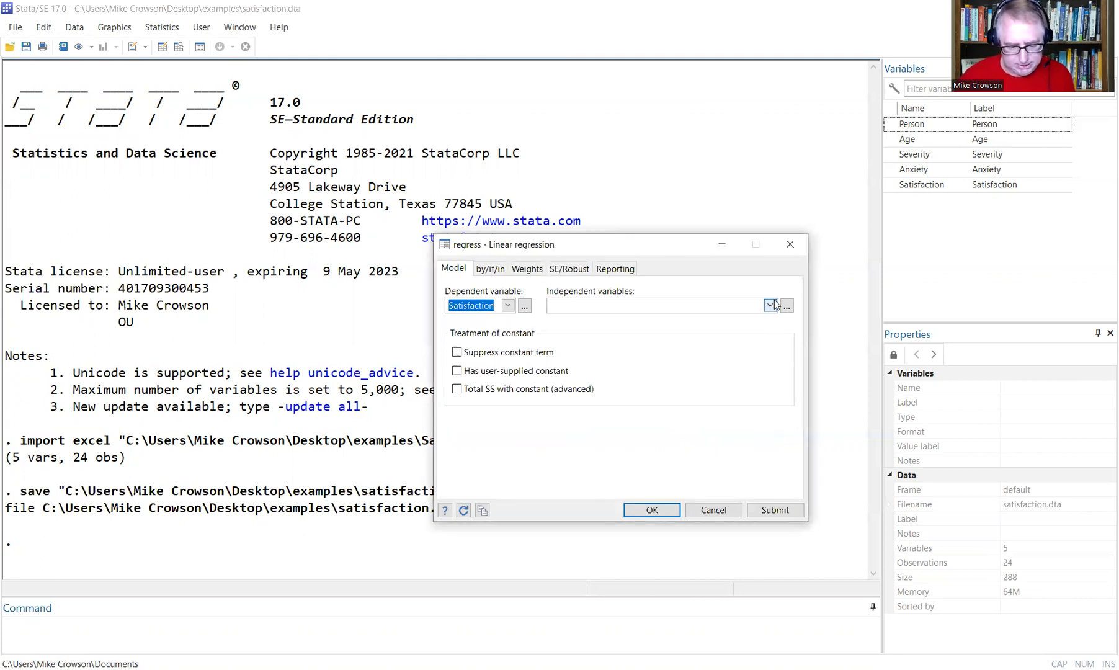
pyautogui.click(772, 304)
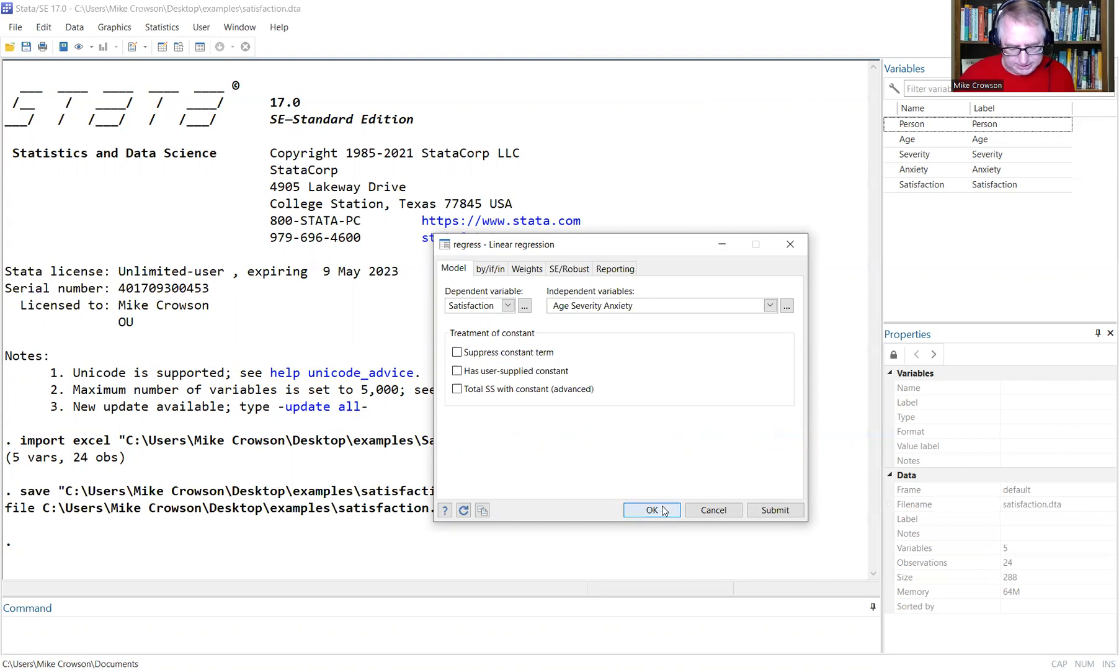
pyautogui.click(651, 510)
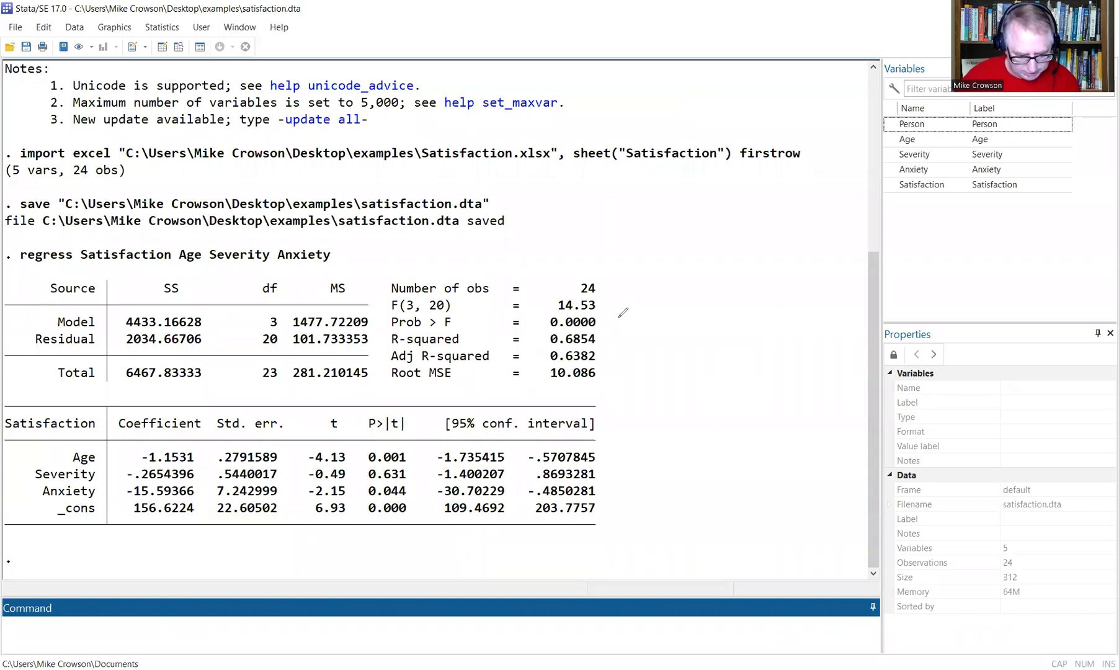
pyautogui.moveTo(591, 338)
pyautogui.mouseDown()
pyautogui.moveTo(561, 352)
pyautogui.moveTo(589, 312)
pyautogui.moveTo(605, 333)
pyautogui.mouseUp()
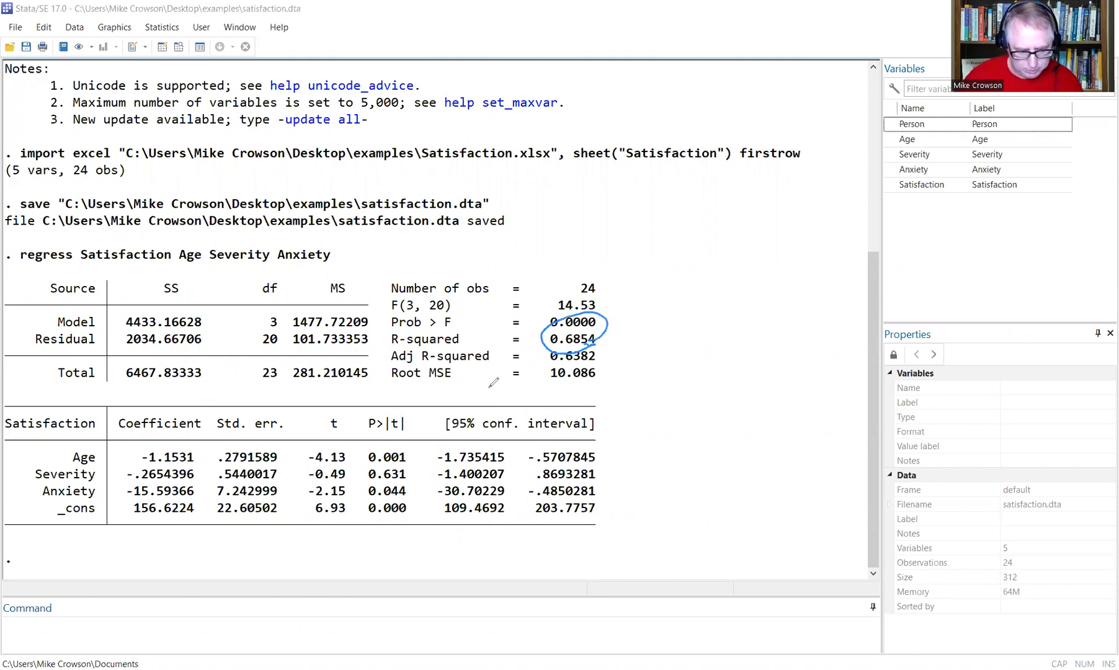
pyautogui.moveTo(563, 291)
pyautogui.mouseDown()
pyautogui.moveTo(592, 338)
pyautogui.moveTo(574, 293)
pyautogui.mouseUp()
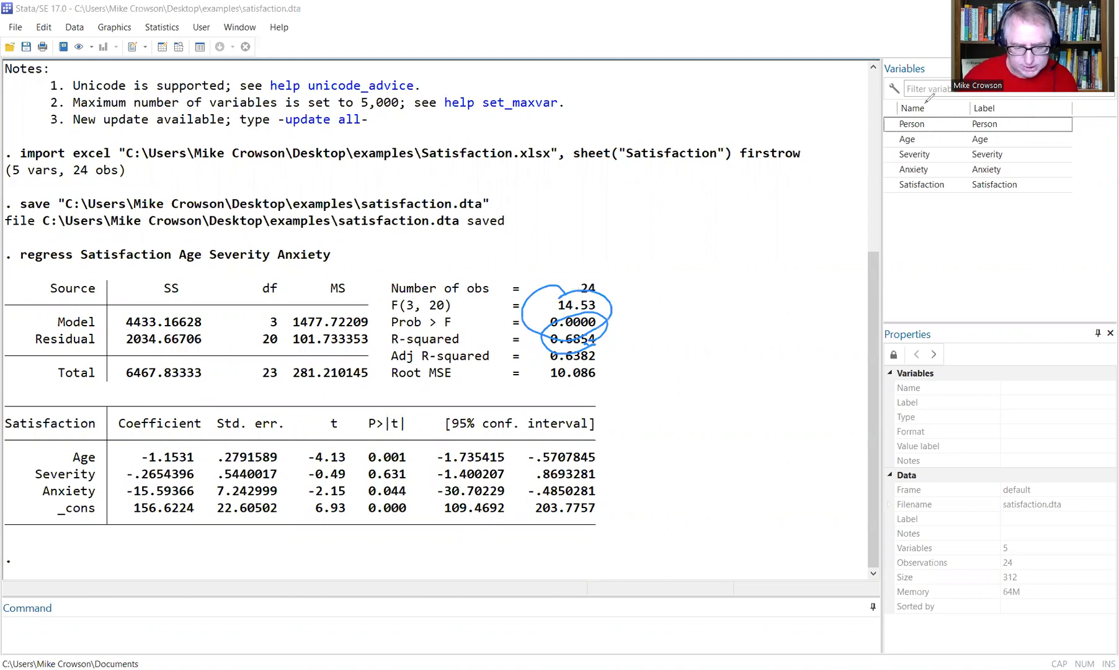
pyautogui.press('Escape')
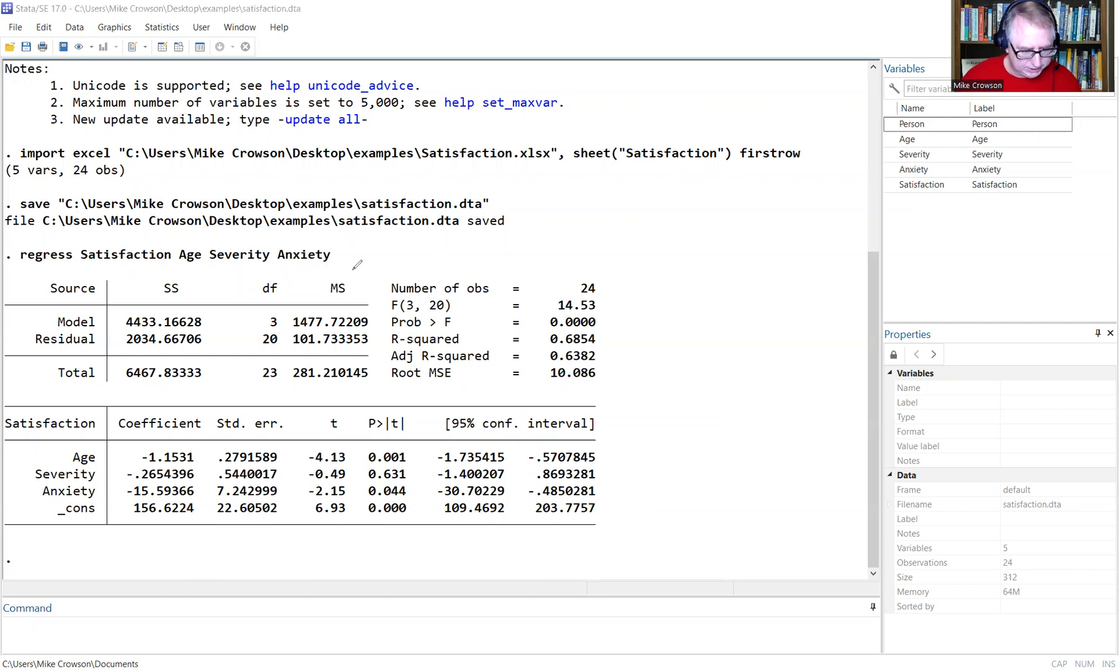
pyautogui.moveTo(351, 262); pyautogui.dragTo(363, 248)
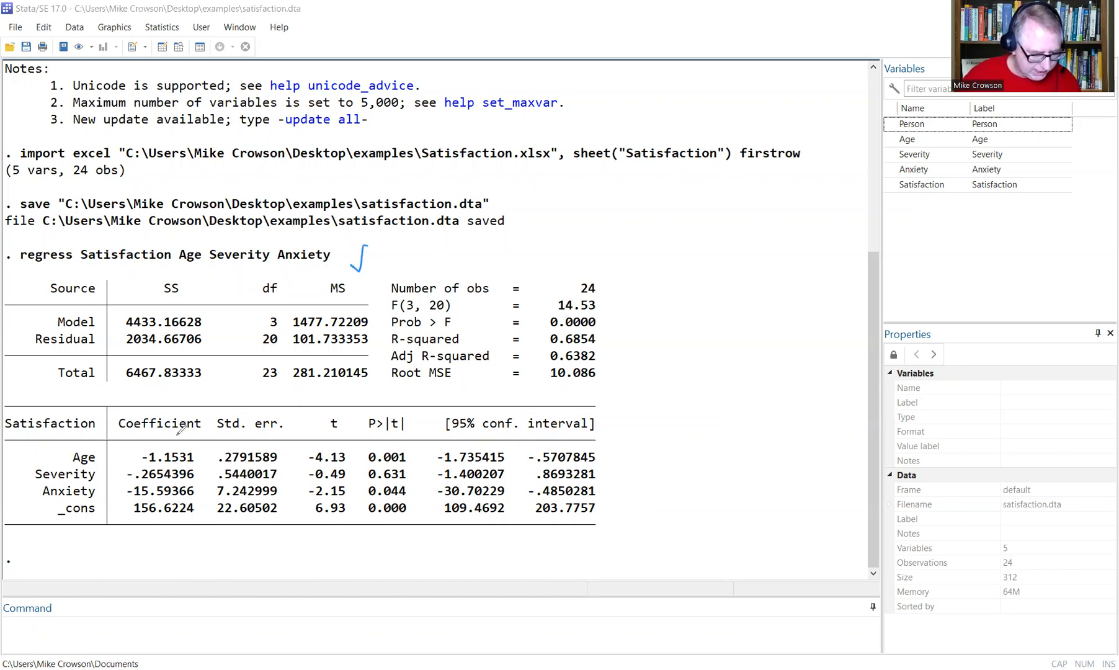
pyautogui.moveTo(176, 436)
pyautogui.mouseDown()
pyautogui.moveTo(132, 447)
pyautogui.moveTo(138, 400)
pyautogui.moveTo(211, 400)
pyautogui.moveTo(180, 442)
pyautogui.mouseUp()
pyautogui.moveTo(193, 516); pyautogui.dragTo(140, 524)
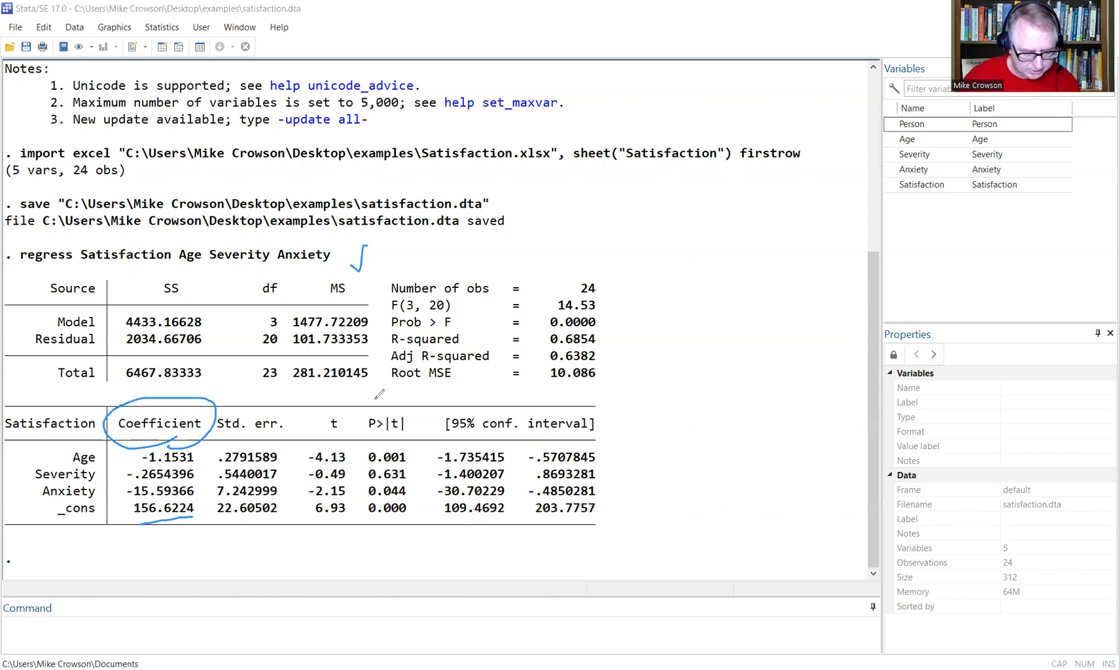
pyautogui.moveTo(269, 406)
pyautogui.mouseDown()
pyautogui.moveTo(278, 396)
pyautogui.moveTo(394, 397)
pyautogui.mouseUp()
pyautogui.moveTo(532, 395); pyautogui.dragTo(527, 406)
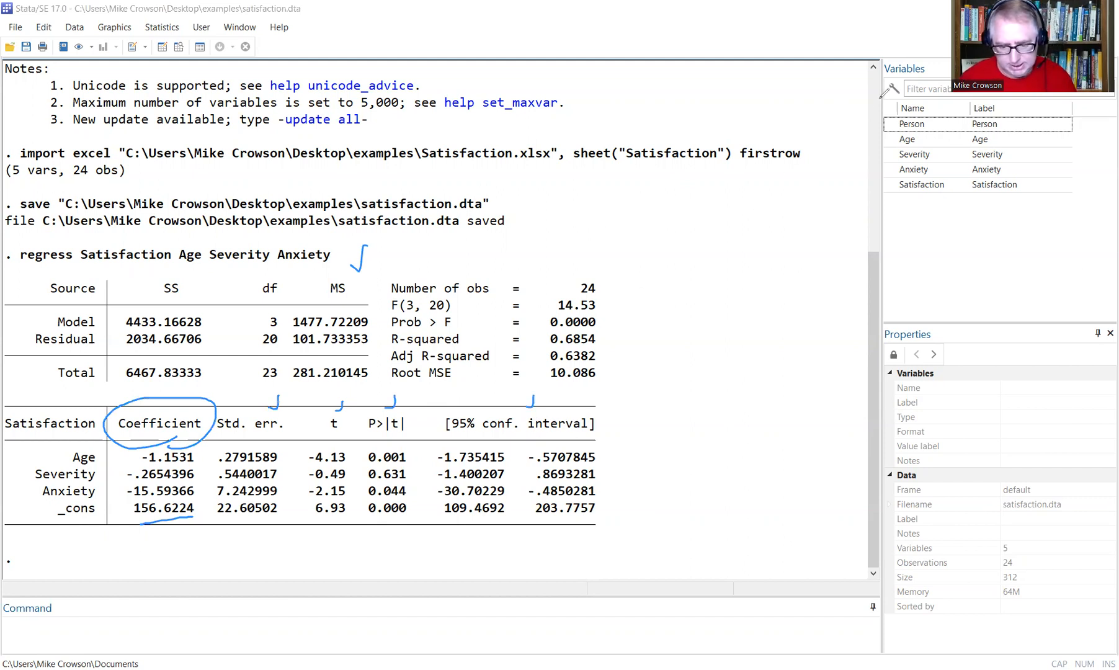
pyautogui.press('e')
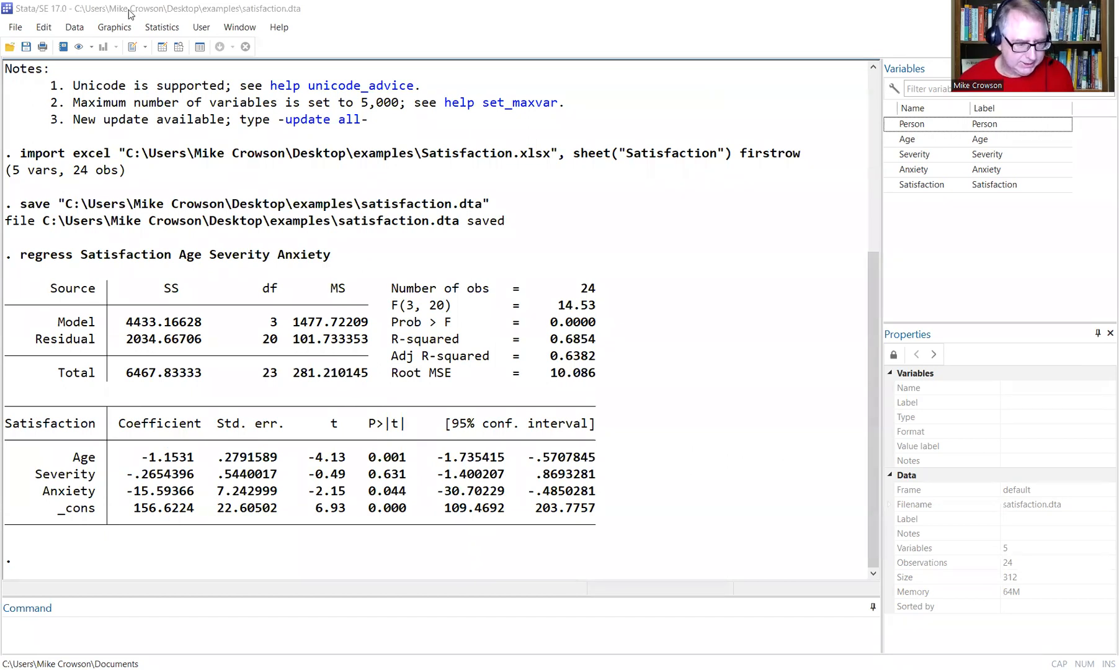
# Rerun the regression with Standardized beta coefficients ticked on the Reporting tab.
pyautogui.click(155, 27)
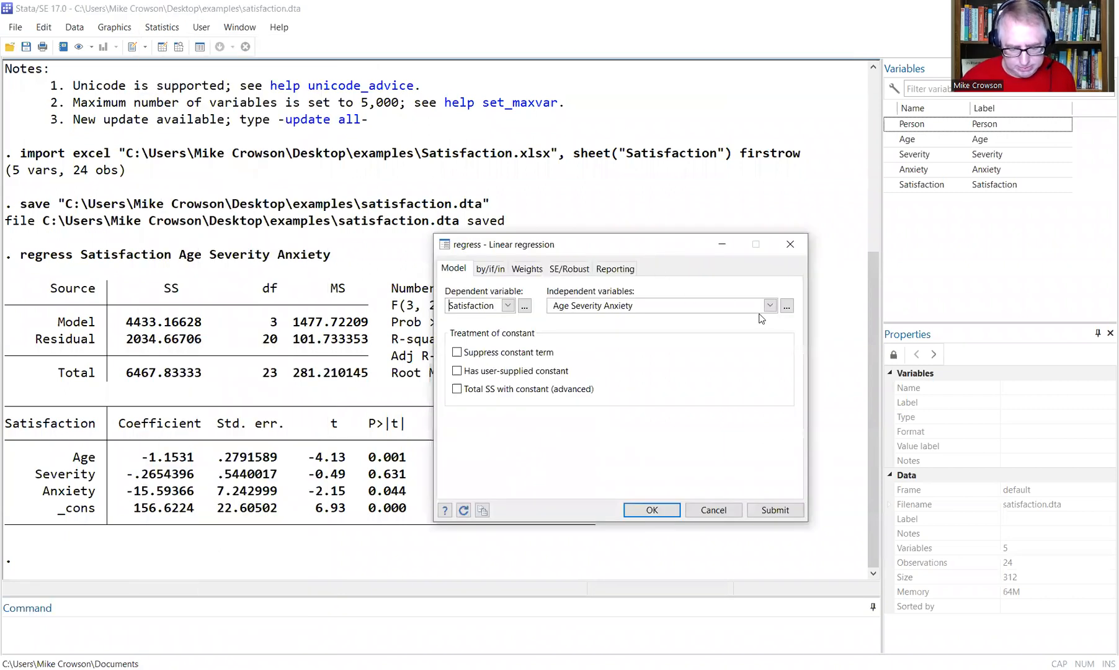
pyautogui.click(614, 268)
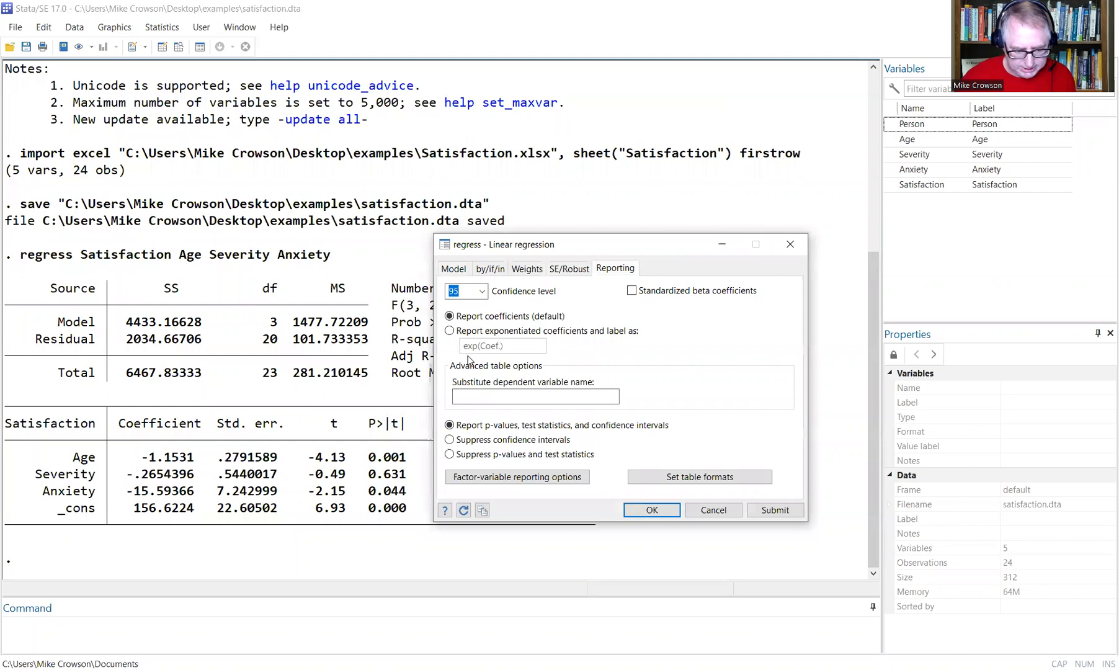
pyautogui.click(631, 290)
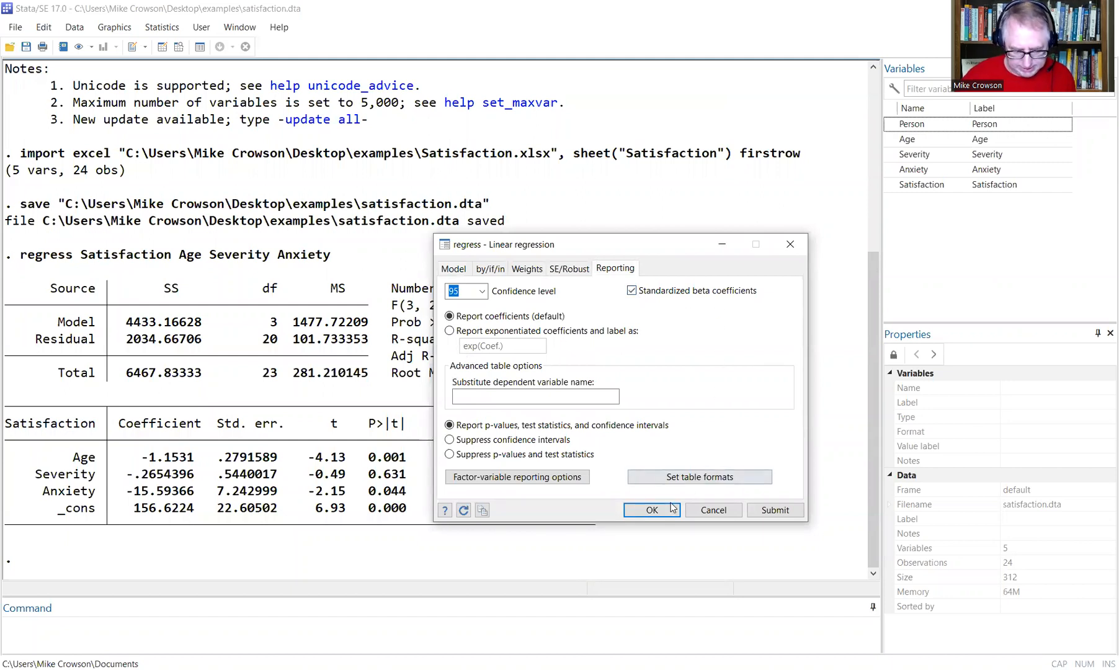
pyautogui.press('Return')
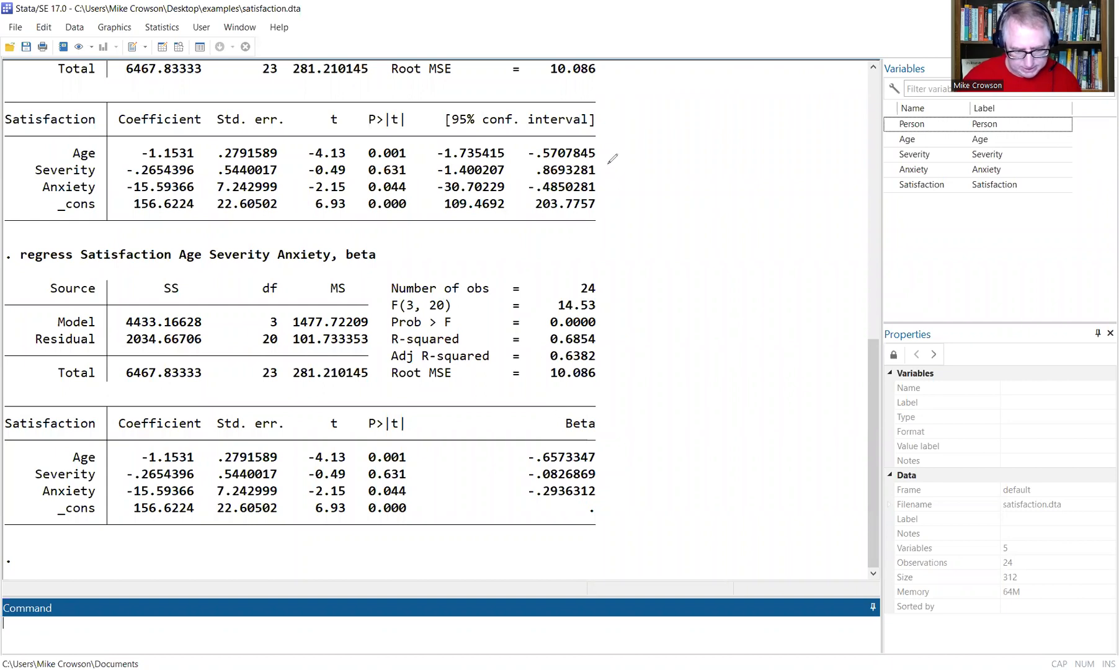
# Mark the Age and Severity rows and Beta column values, then clear the annotations.
pyautogui.moveTo(616, 140); pyautogui.dragTo(611, 166)
pyautogui.moveTo(546, 414)
pyautogui.mouseDown()
pyautogui.moveTo(595, 397)
pyautogui.moveTo(594, 496)
pyautogui.moveTo(545, 410)
pyautogui.mouseUp()
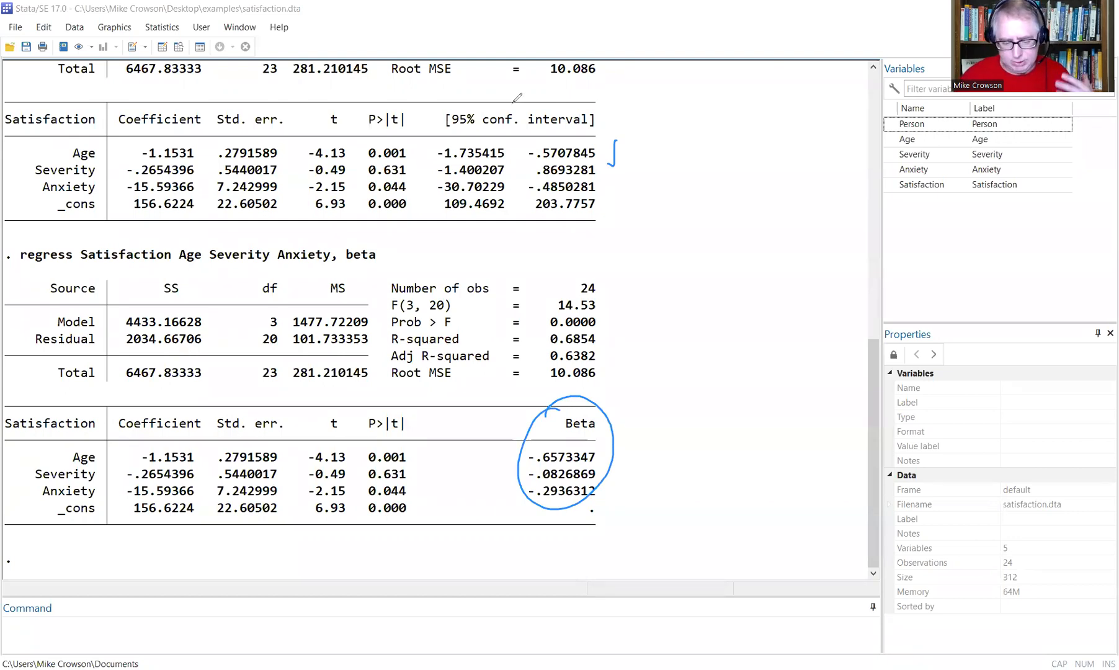
pyautogui.click(514, 103)
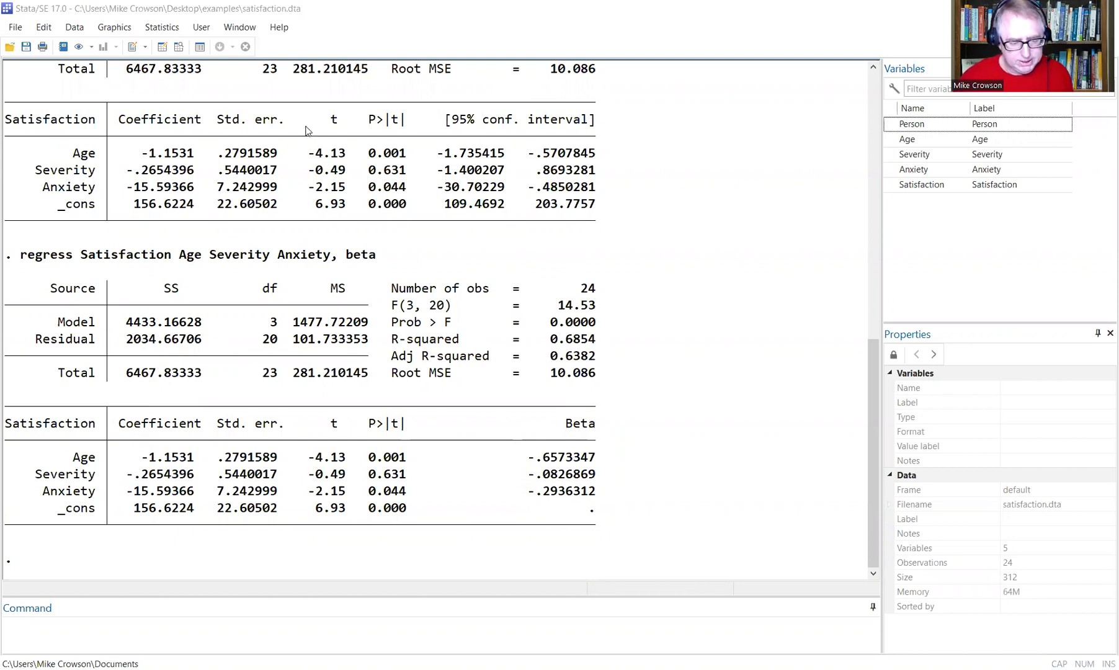
# Draw a residual-versus-fitted plot from the postestimation Diagnostic and analytic plots category.
pyautogui.click(176, 28)
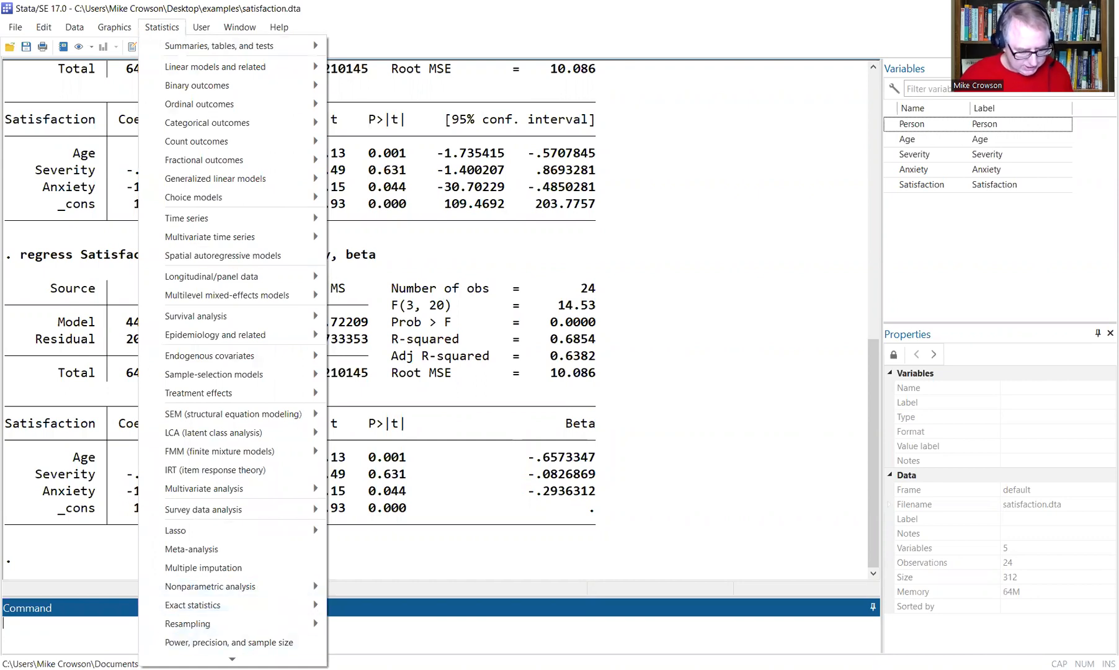
pyautogui.moveTo(232, 660)
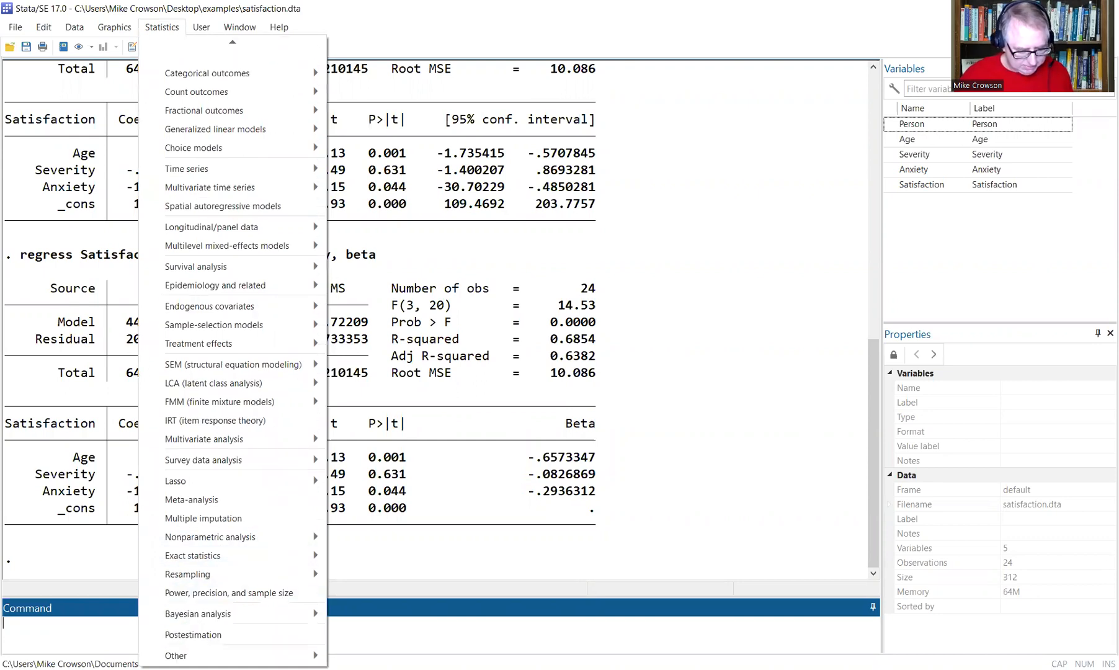
pyautogui.click(230, 633)
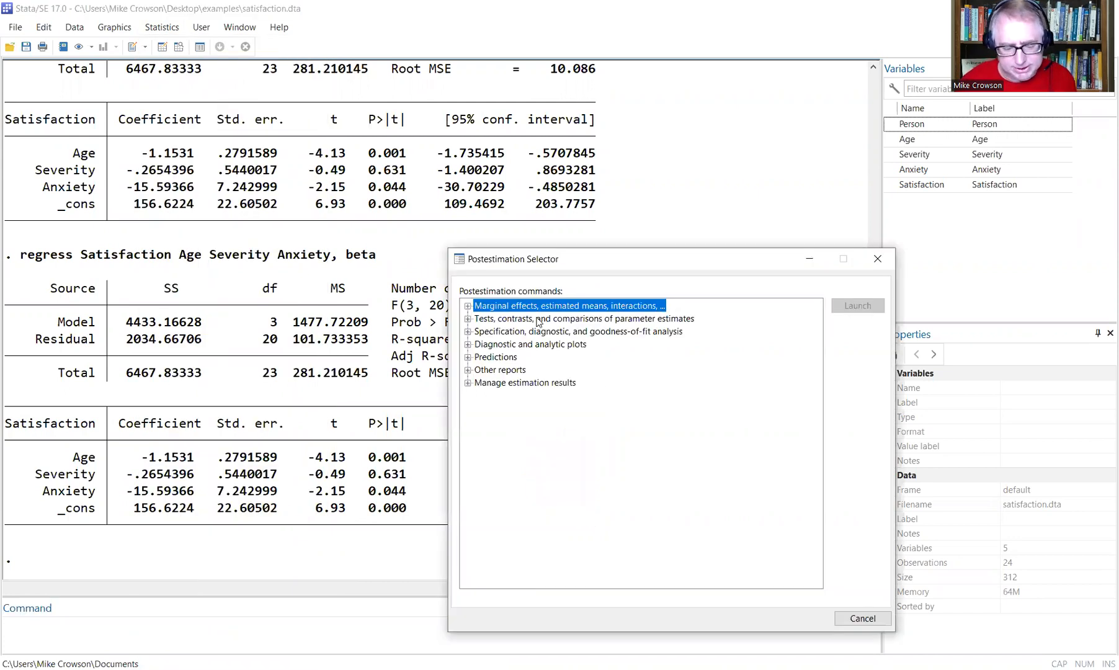
pyautogui.click(531, 344)
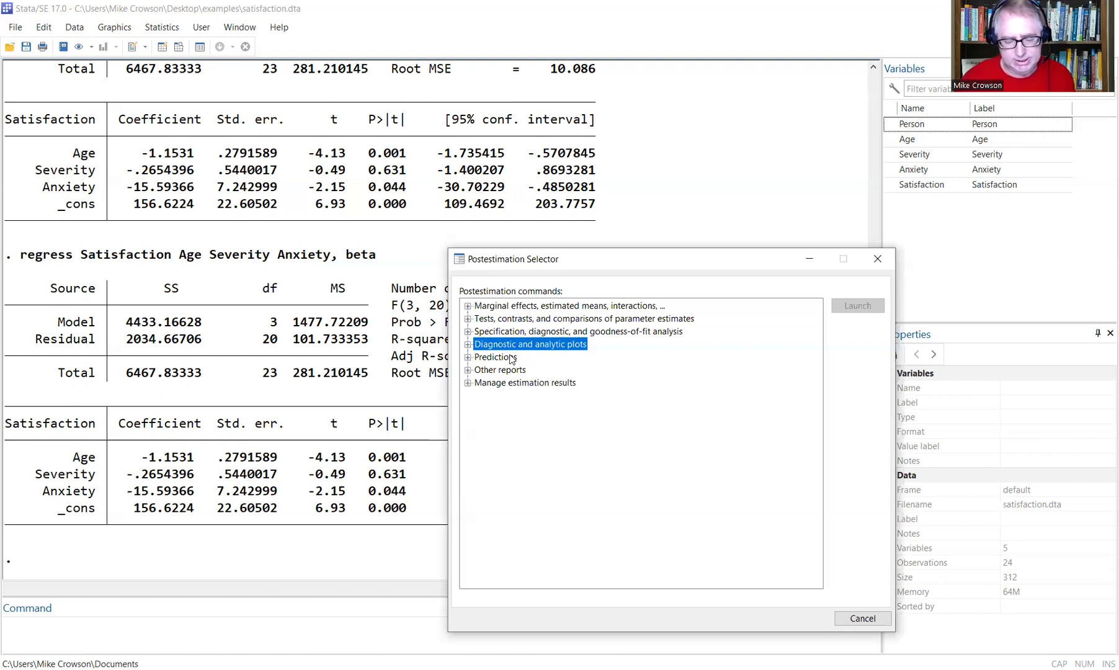
pyautogui.click(511, 358)
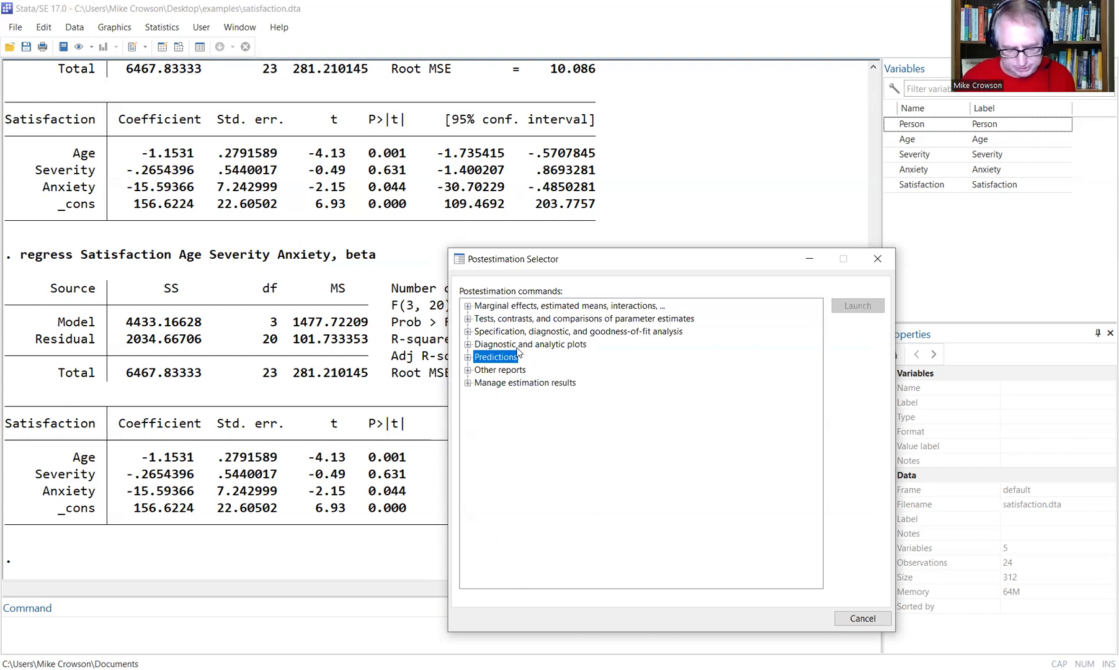
pyautogui.doubleClick(526, 344)
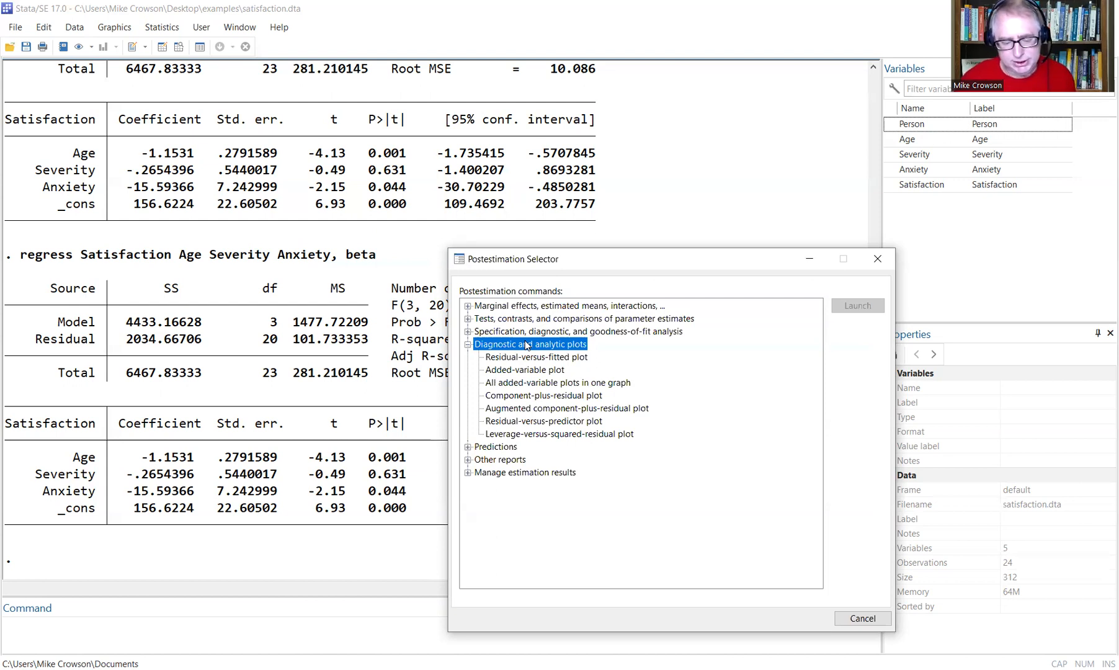
pyautogui.doubleClick(514, 357)
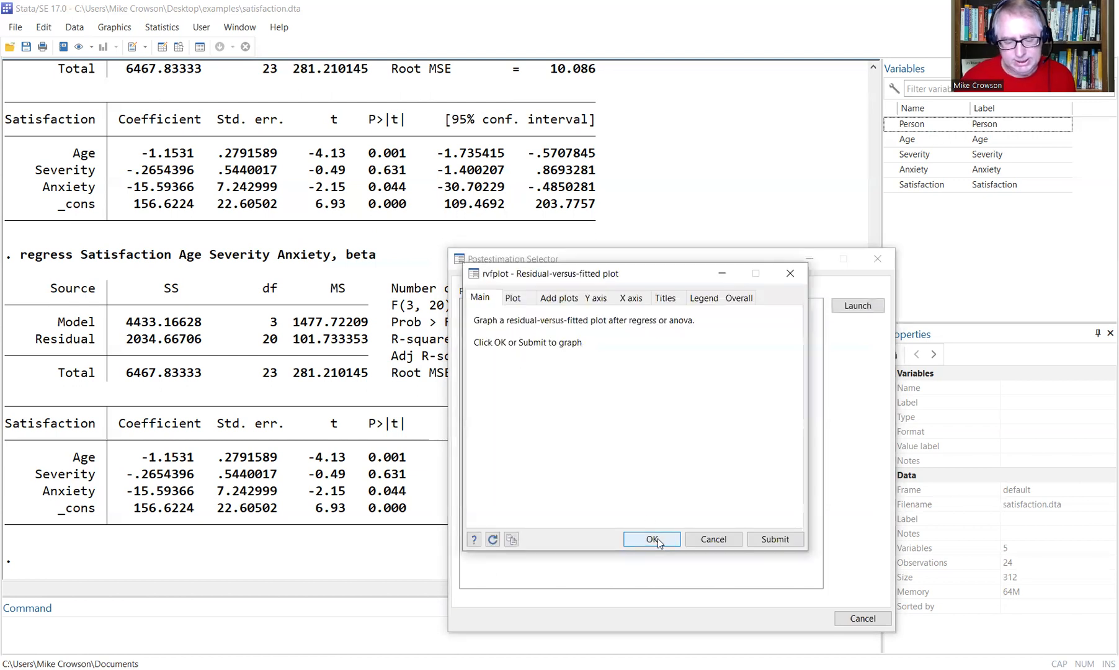
pyautogui.click(651, 539)
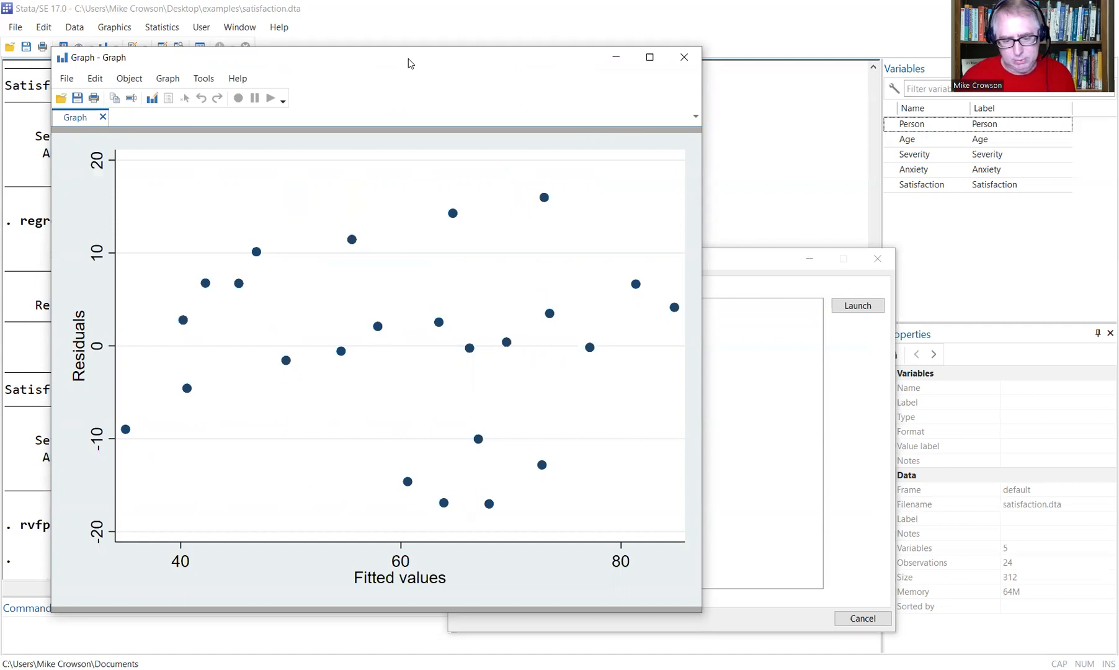
# Move aside and close the graph window, then close the postestimation selector.
pyautogui.moveTo(408, 59); pyautogui.dragTo(480, 141)
pyautogui.click(754, 140)
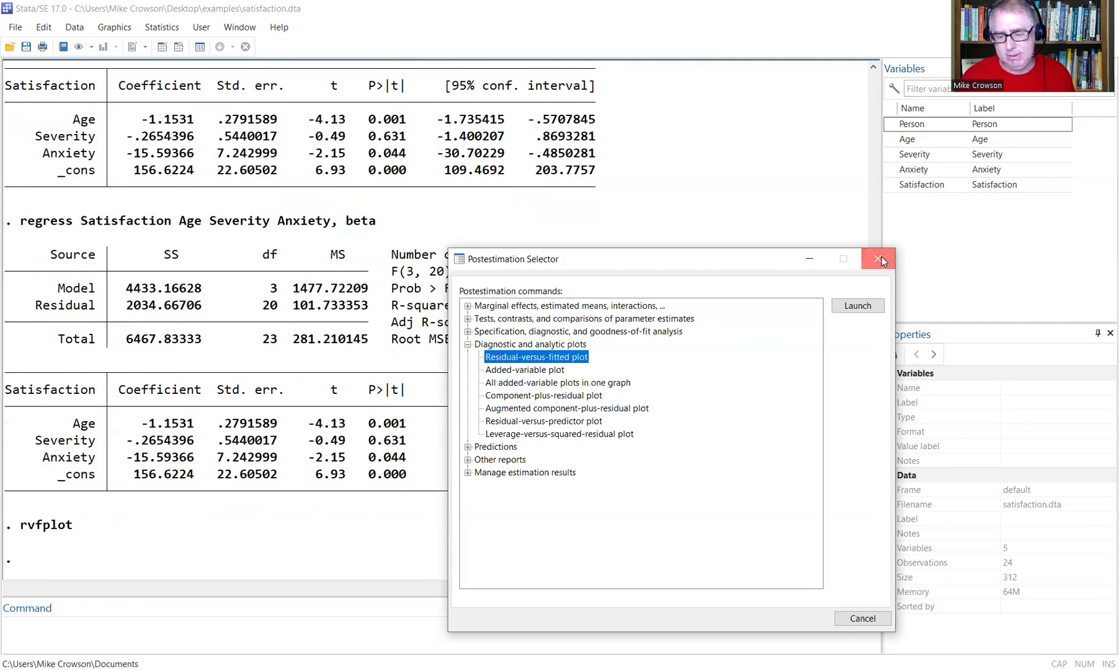
pyautogui.click(881, 258)
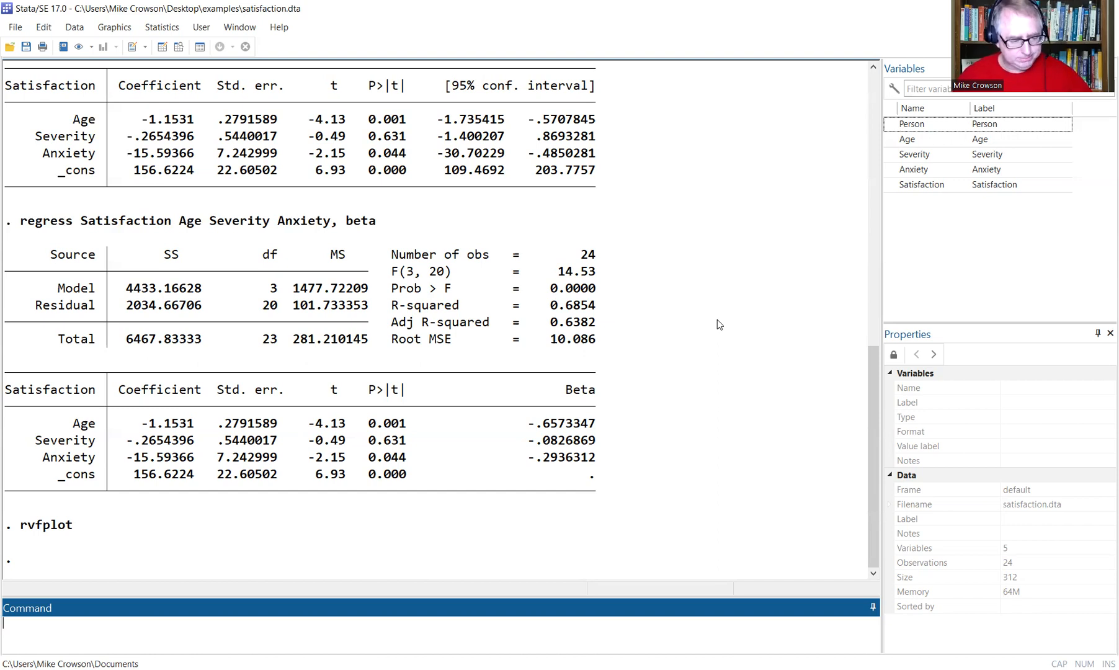
pyautogui.scroll(1, 603, 356)
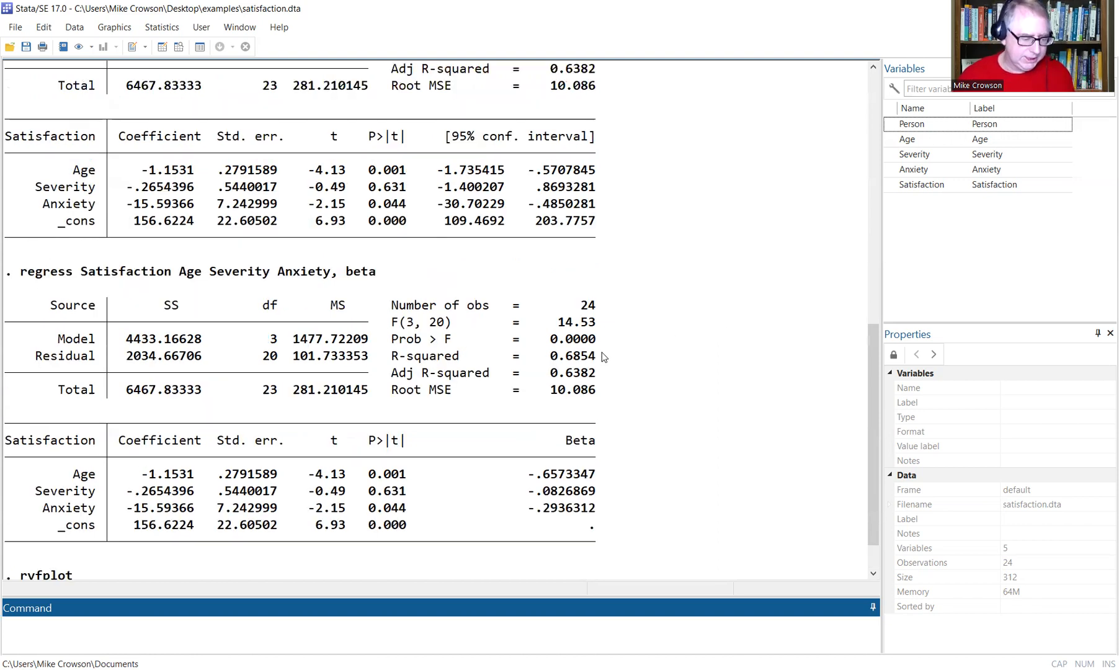
pyautogui.scroll(3, 600, 355)
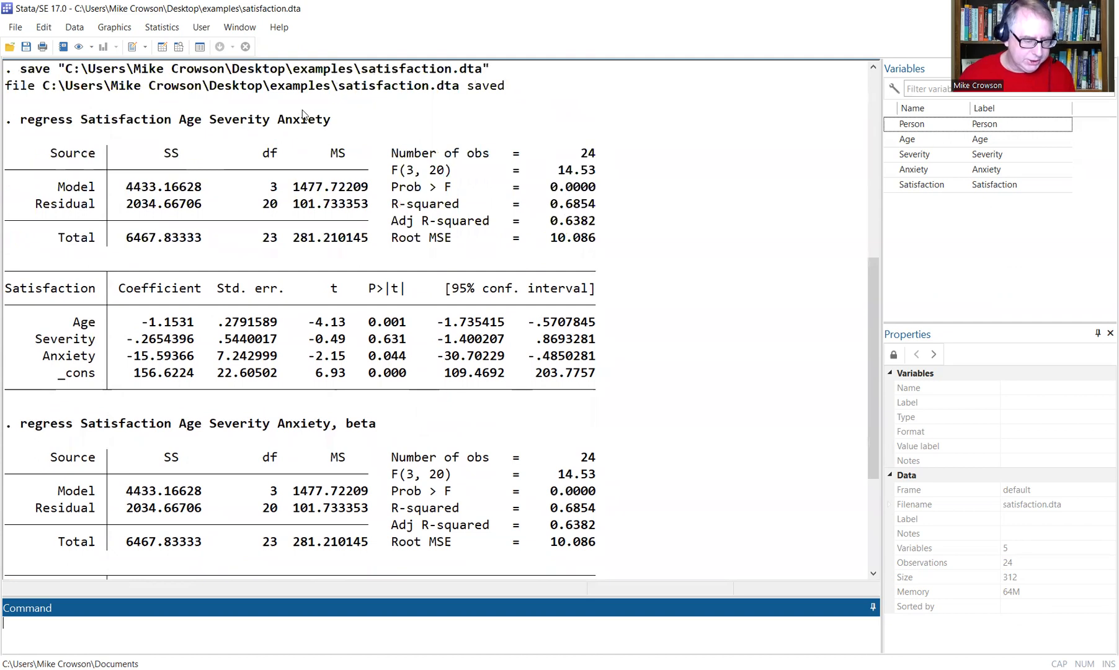
pyautogui.moveTo(340, 121); pyautogui.dragTo(19, 128)
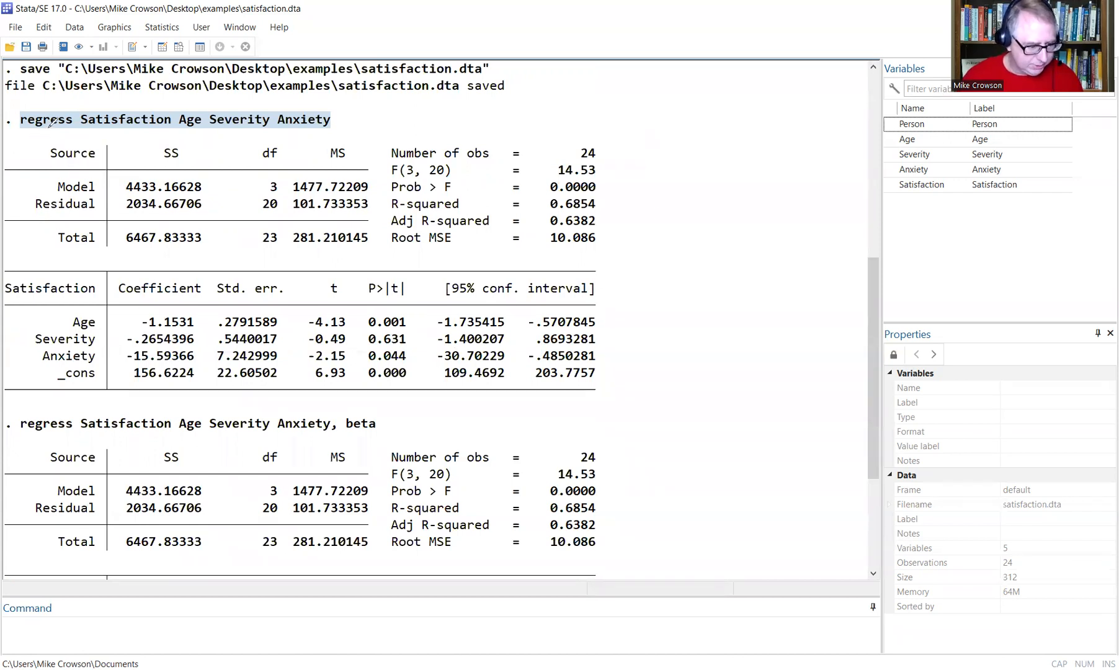
pyautogui.moveTo(54, 124)
pyautogui.mouseDown()
pyautogui.moveTo(15, 100)
pyautogui.moveTo(75, 98)
pyautogui.moveTo(56, 138)
pyautogui.moveTo(309, 132)
pyautogui.mouseUp()
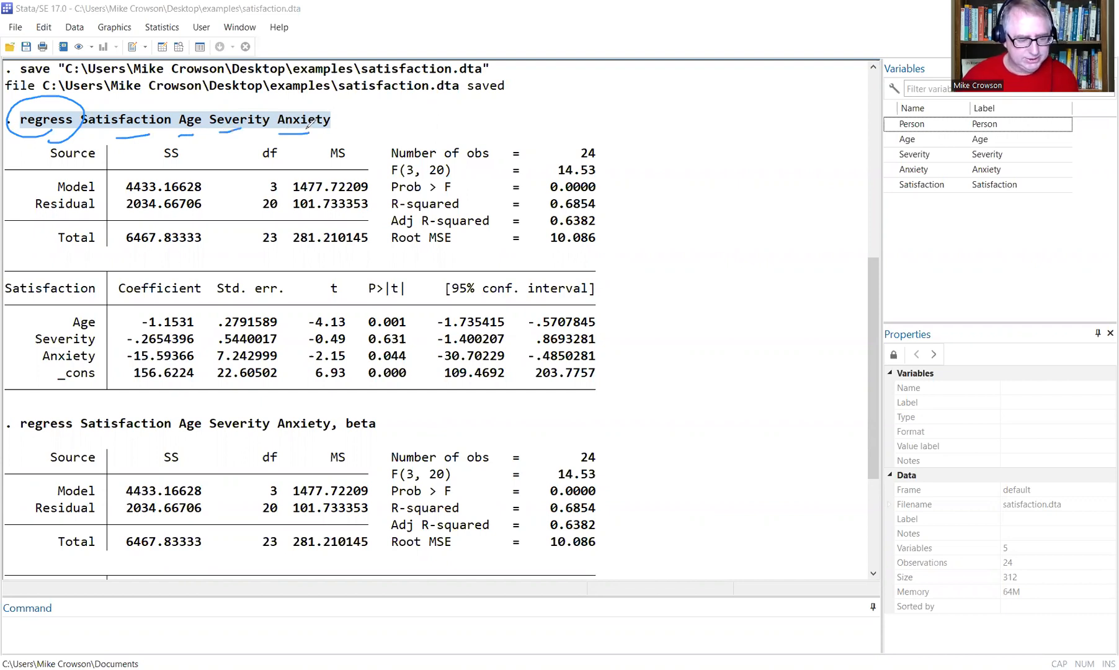
# Clear the annotations and run regress Satisfaction Age Severity Anxiety from the Command box.
pyautogui.click(392, 548)
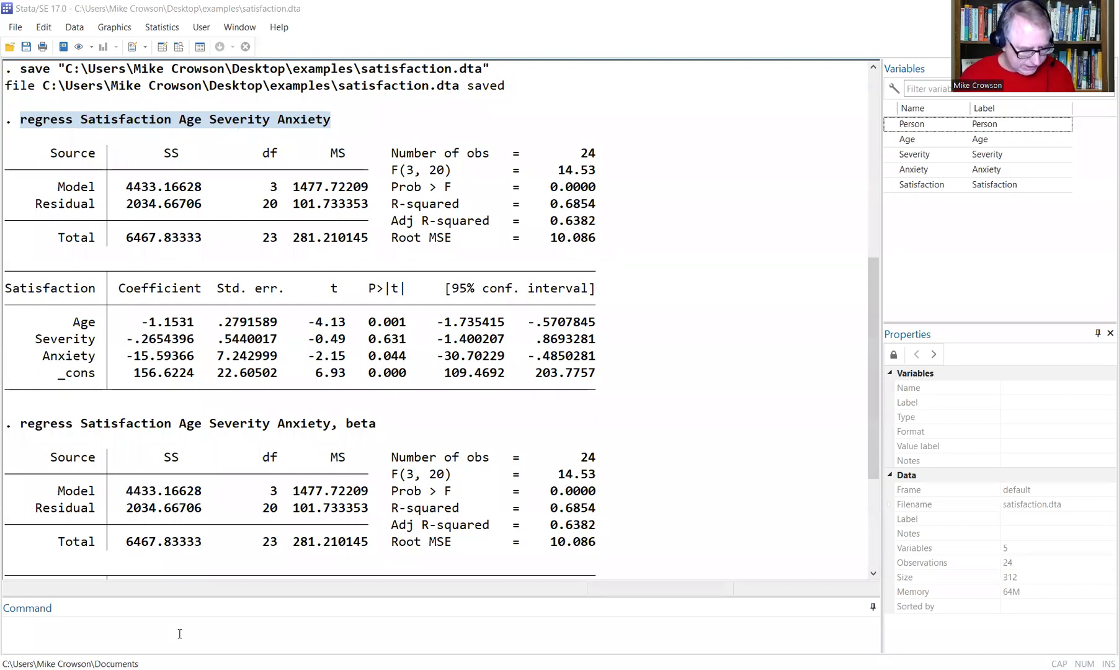
pyautogui.click(179, 633)
pyautogui.write('regress')
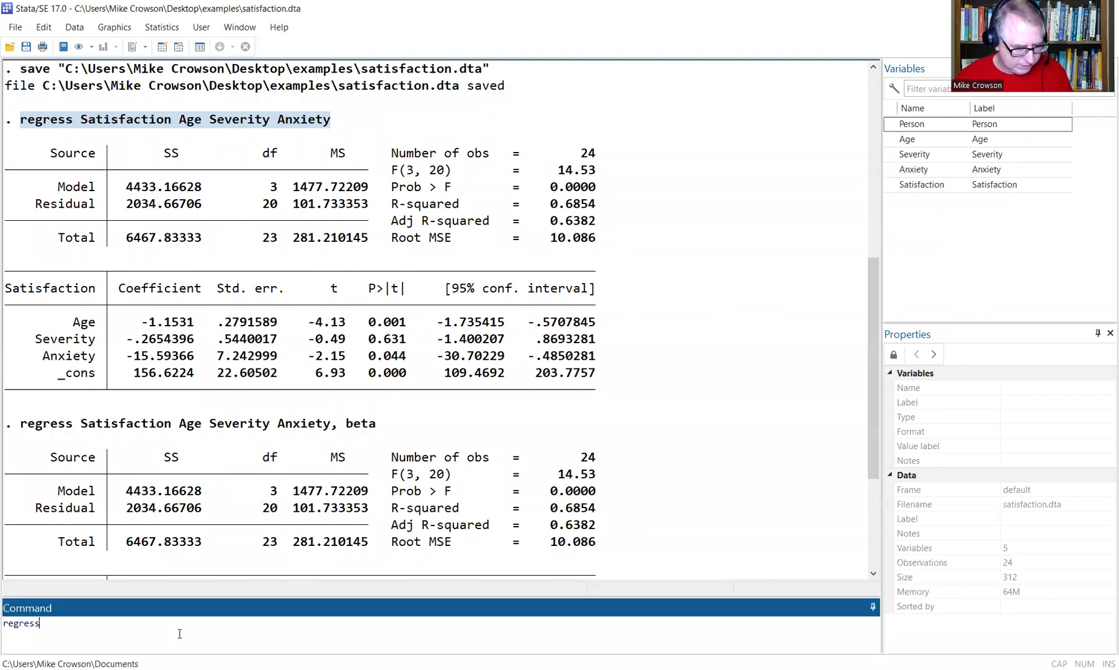
pyautogui.write(' Sa')
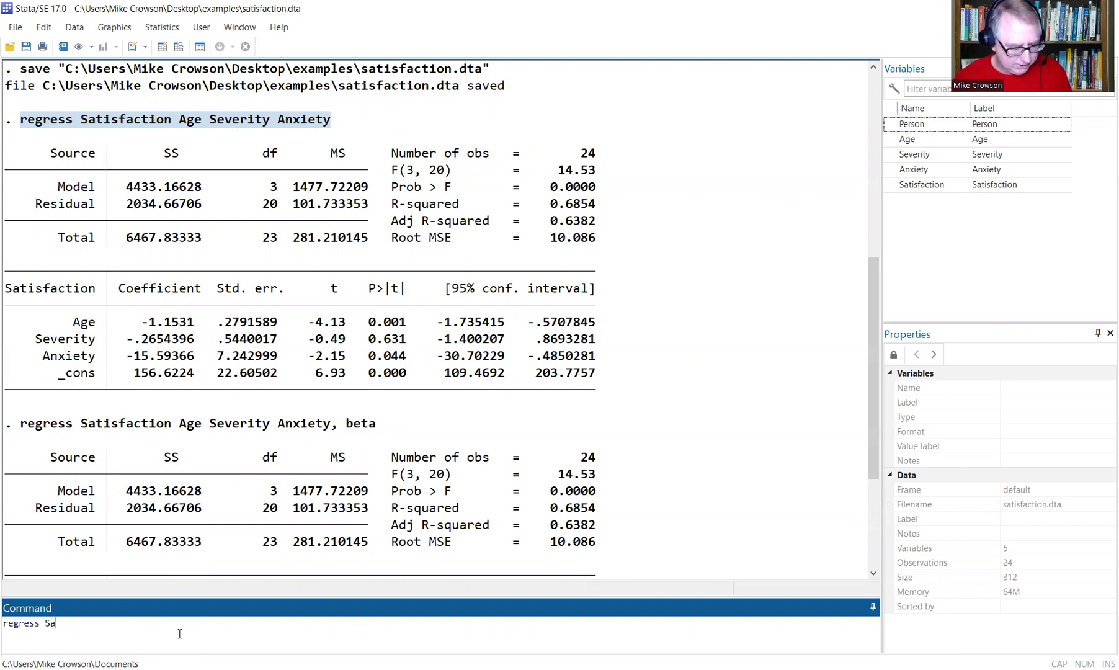
pyautogui.write('tisfaction ')
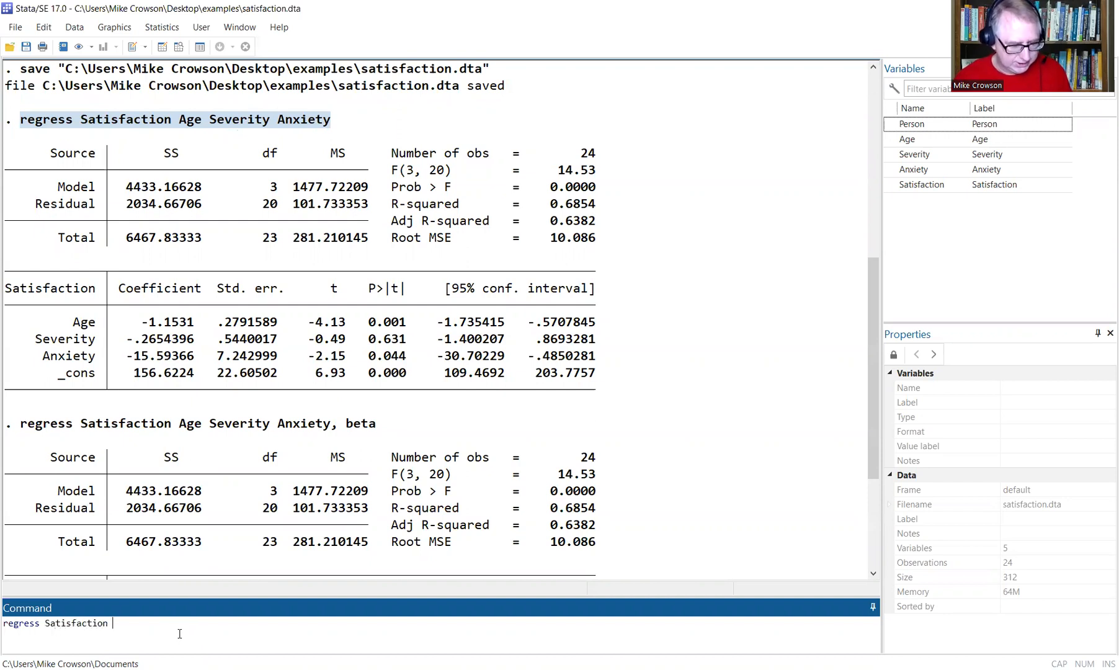
pyautogui.write('Age Severity Anxiety')
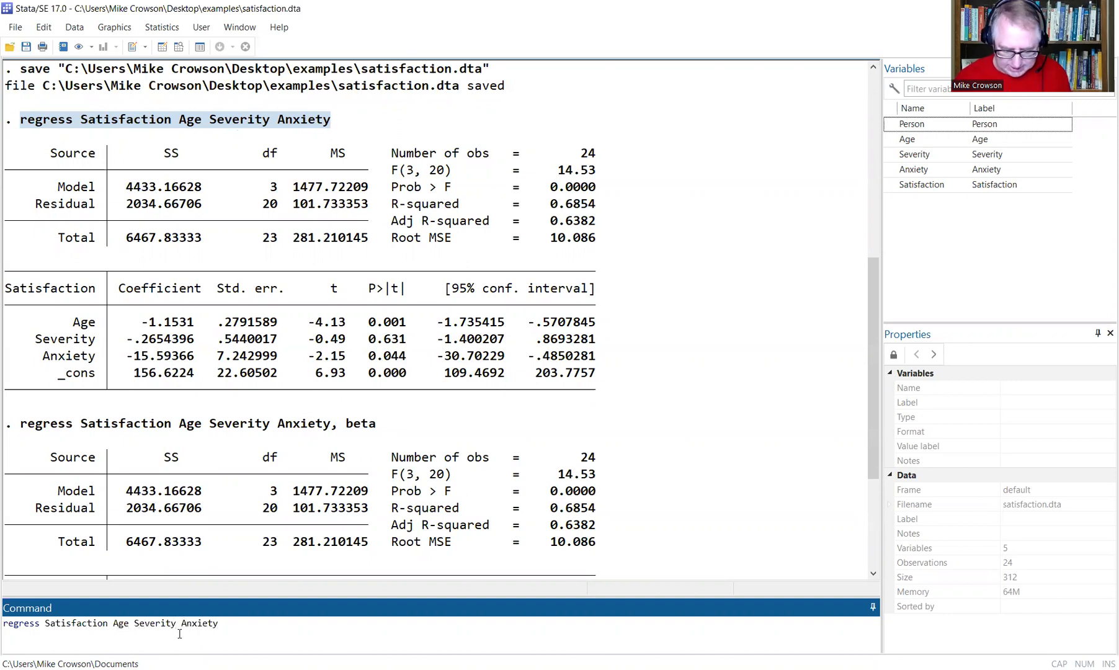
pyautogui.press('Return')
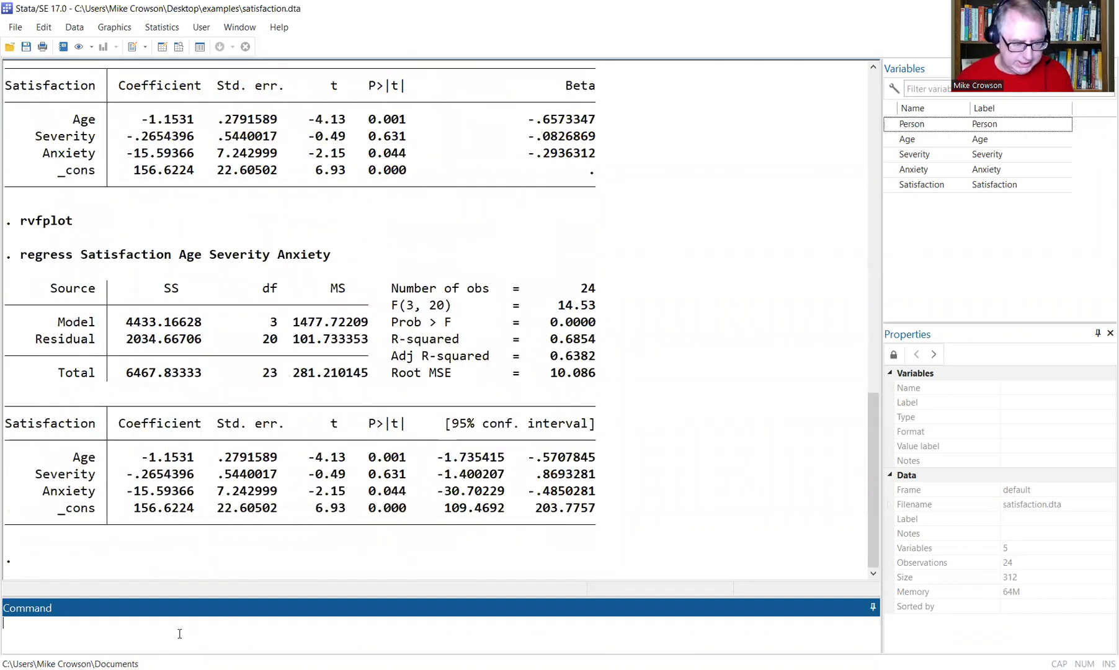
pyautogui.scroll(4, 367, 394)
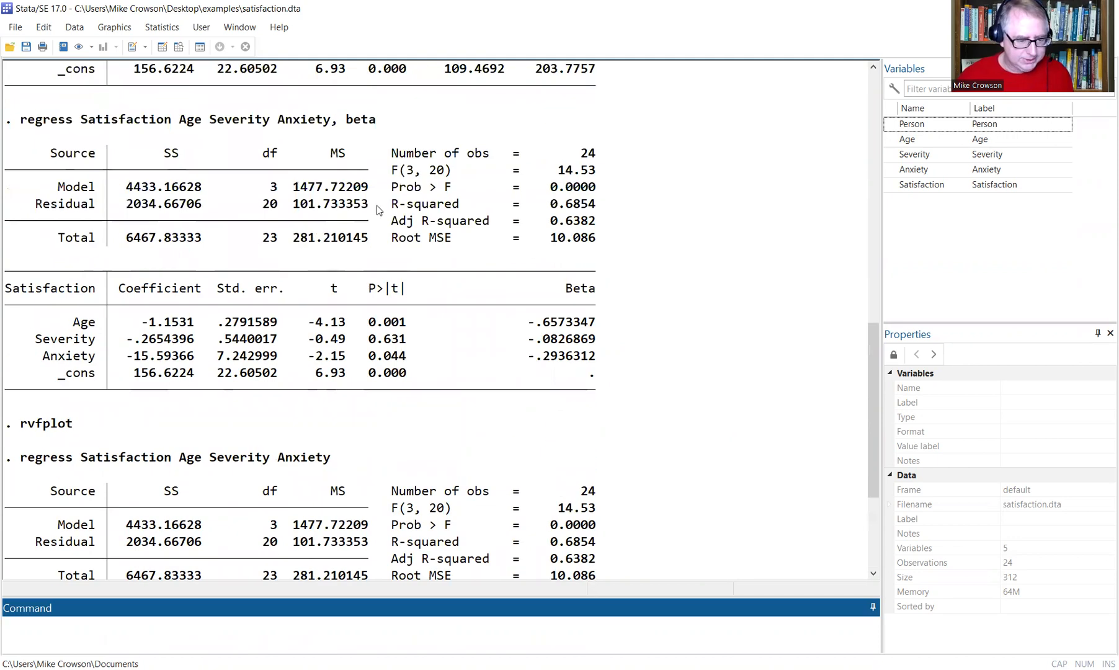
# Annotate the earlier beta command's dependent variable, predictors and comma before beta, then clear the annotations.
pyautogui.moveTo(21, 120); pyautogui.dragTo(379, 125)
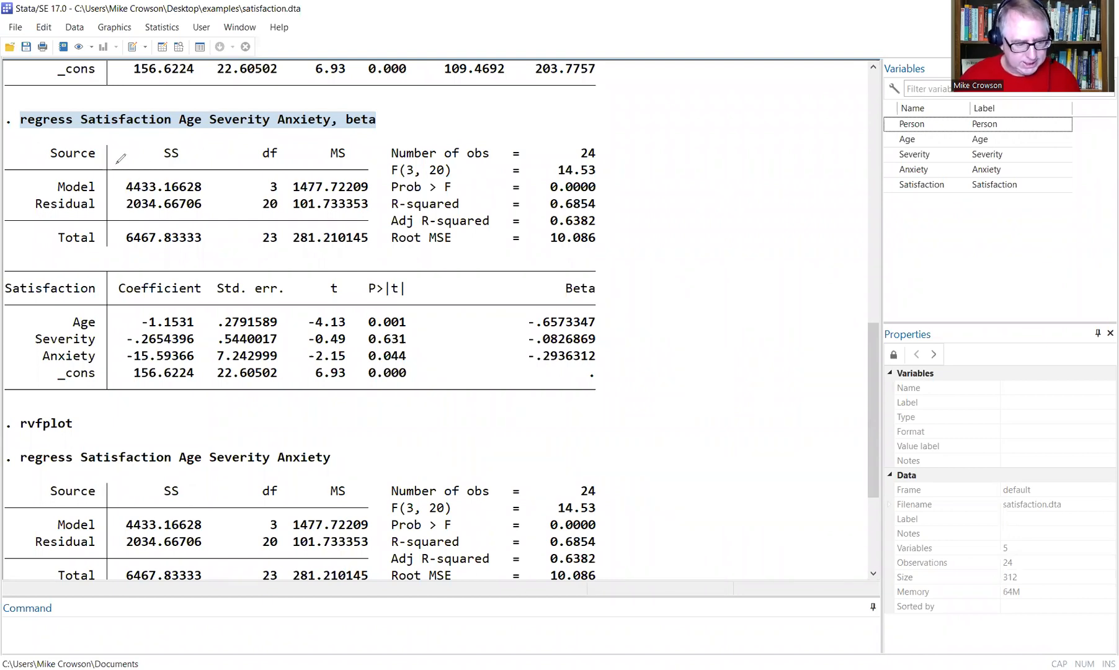
pyautogui.moveTo(99, 131)
pyautogui.mouseDown()
pyautogui.moveTo(70, 116)
pyautogui.moveTo(158, 94)
pyautogui.moveTo(146, 142)
pyautogui.moveTo(93, 130)
pyautogui.mouseUp()
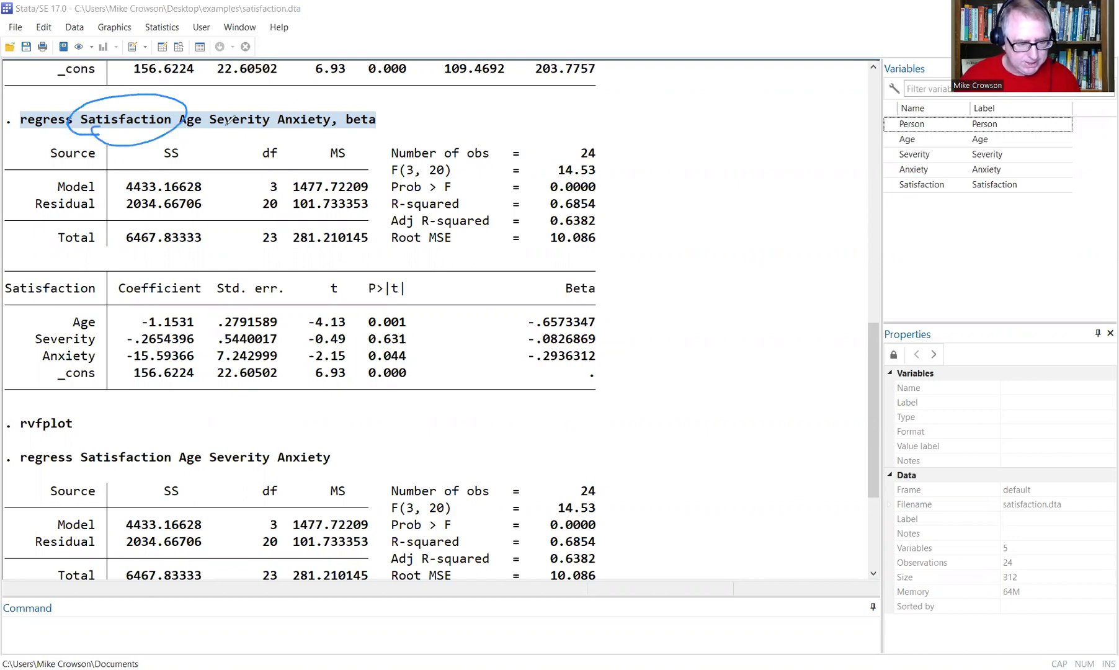
pyautogui.moveTo(188, 129); pyautogui.dragTo(328, 116)
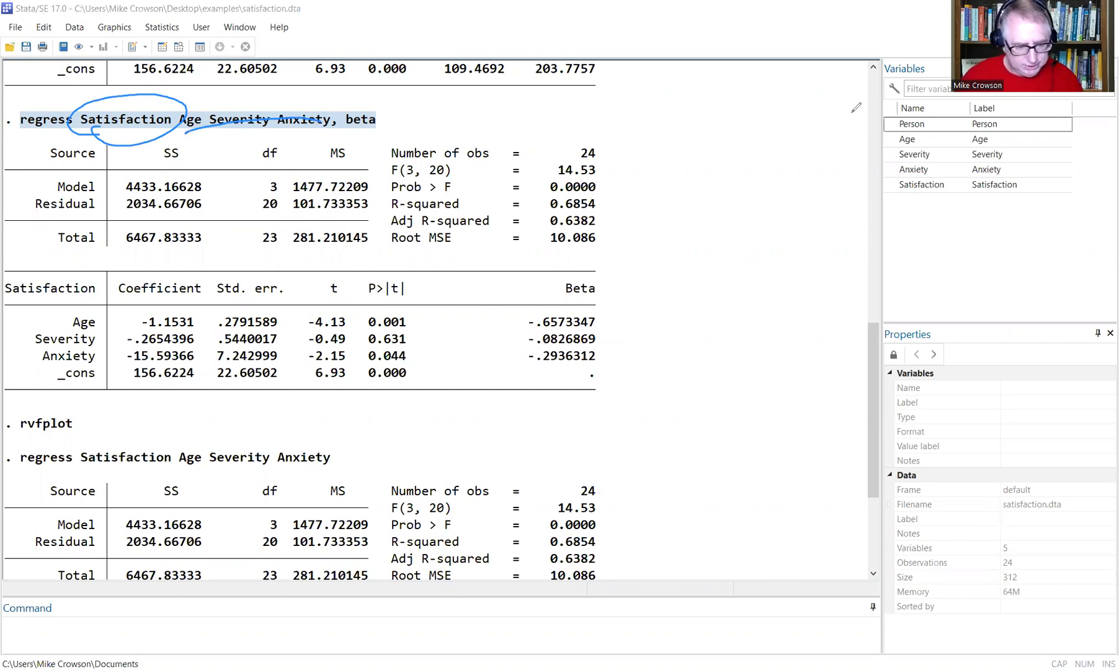
pyautogui.moveTo(328, 122)
pyautogui.mouseDown()
pyautogui.moveTo(338, 112)
pyautogui.moveTo(340, 143)
pyautogui.moveTo(377, 130)
pyautogui.mouseUp()
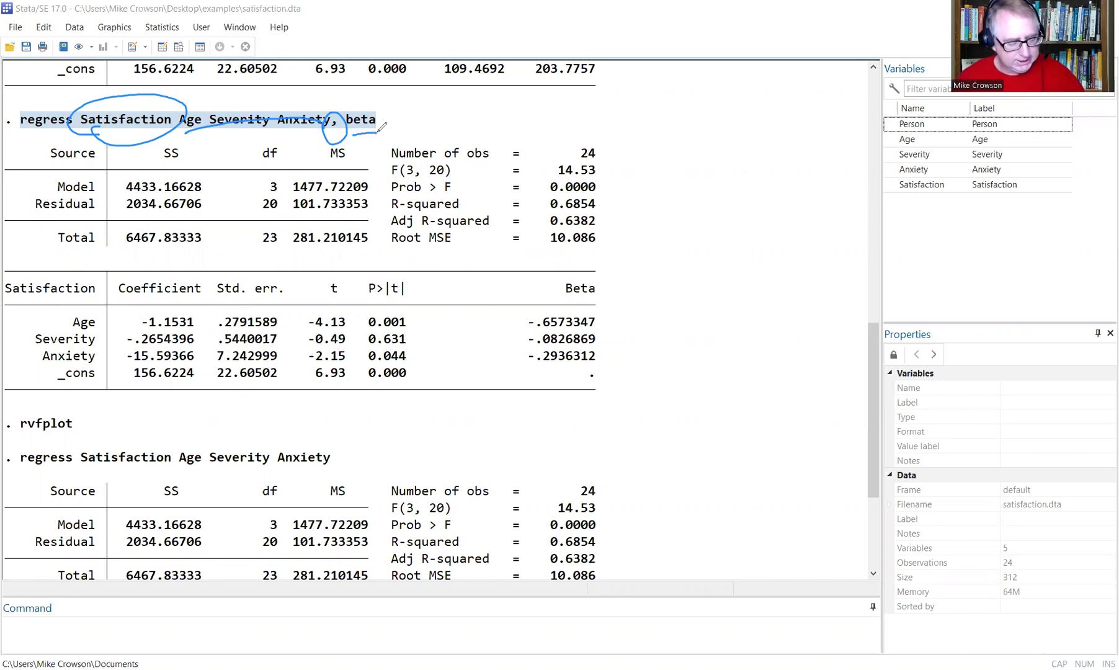
pyautogui.click(525, 114)
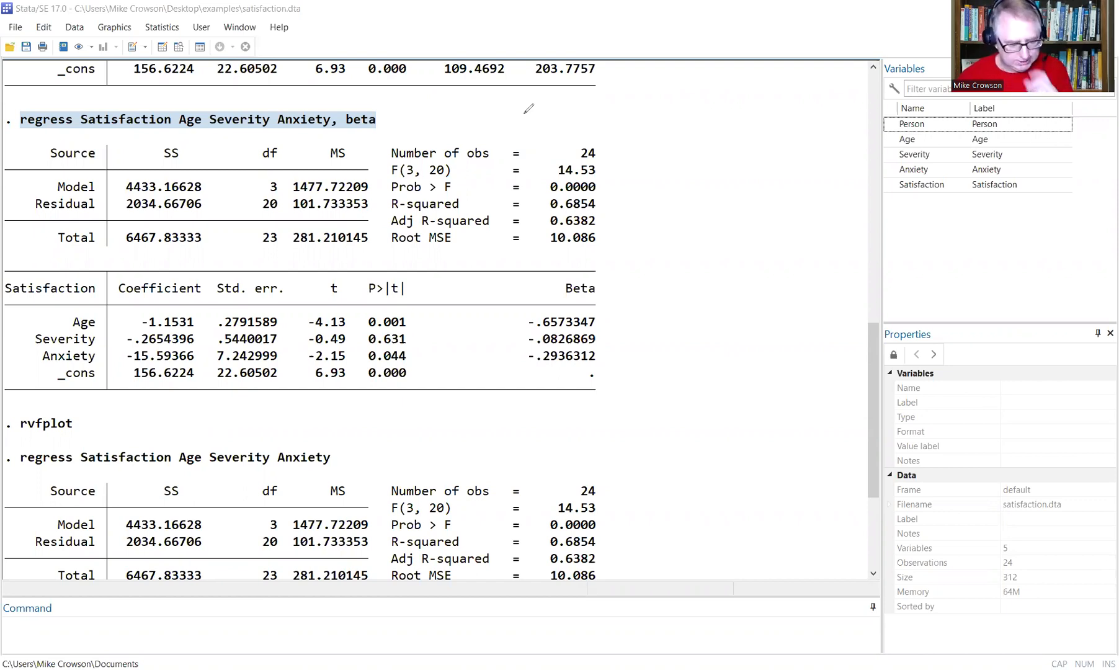
# Run regress Satisfaction Age Severity Anxiety, beta, correcting the mistyped 'regression' command.
pyautogui.click(71, 622)
pyautogui.write('regression')
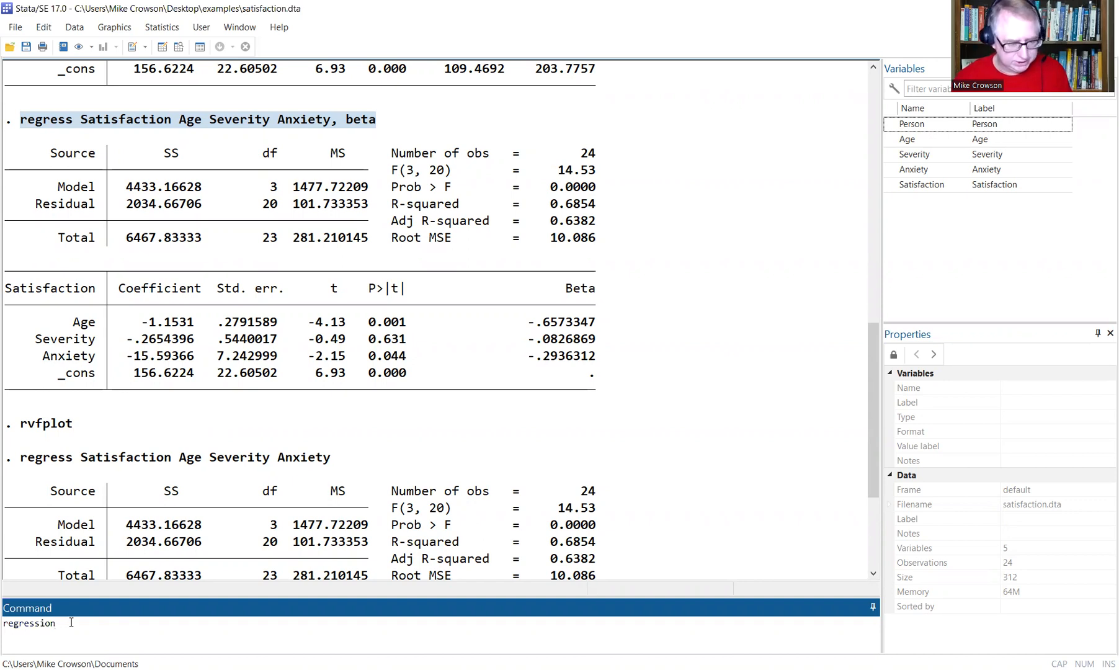
pyautogui.write(' Sati')
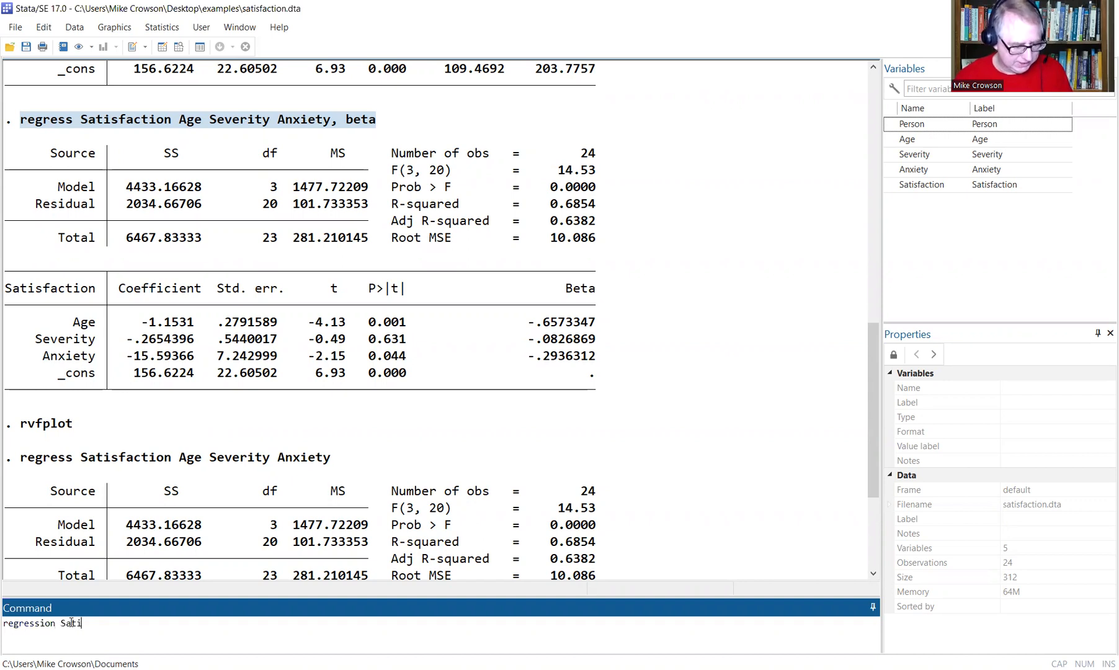
pyautogui.write('sfaction Age ')
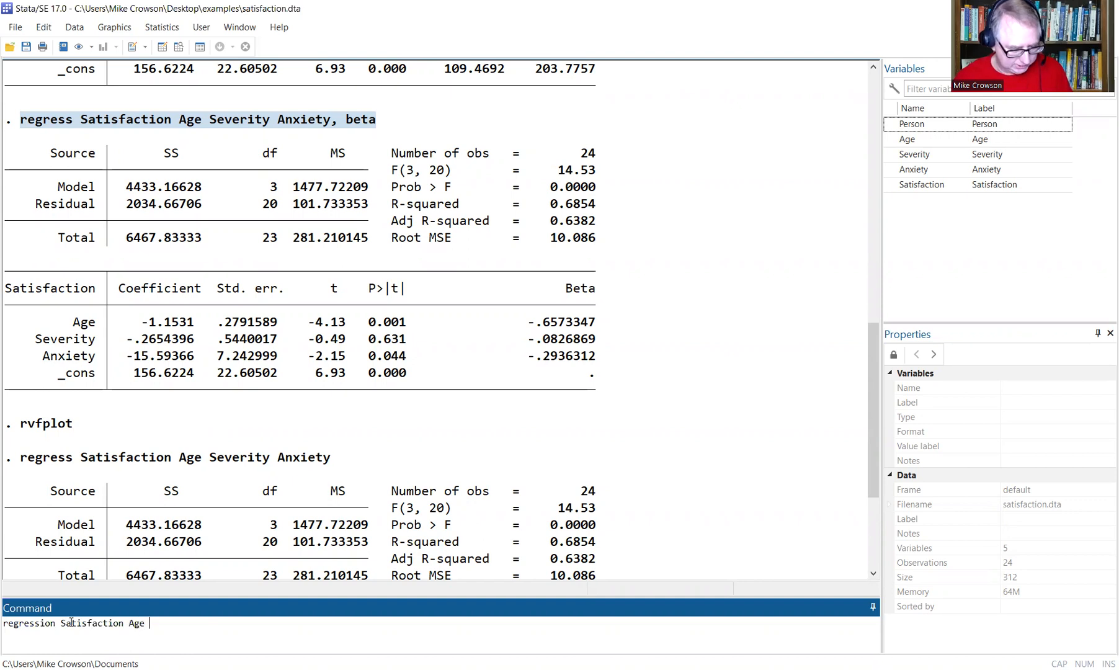
pyautogui.write('Severity Anxiet')
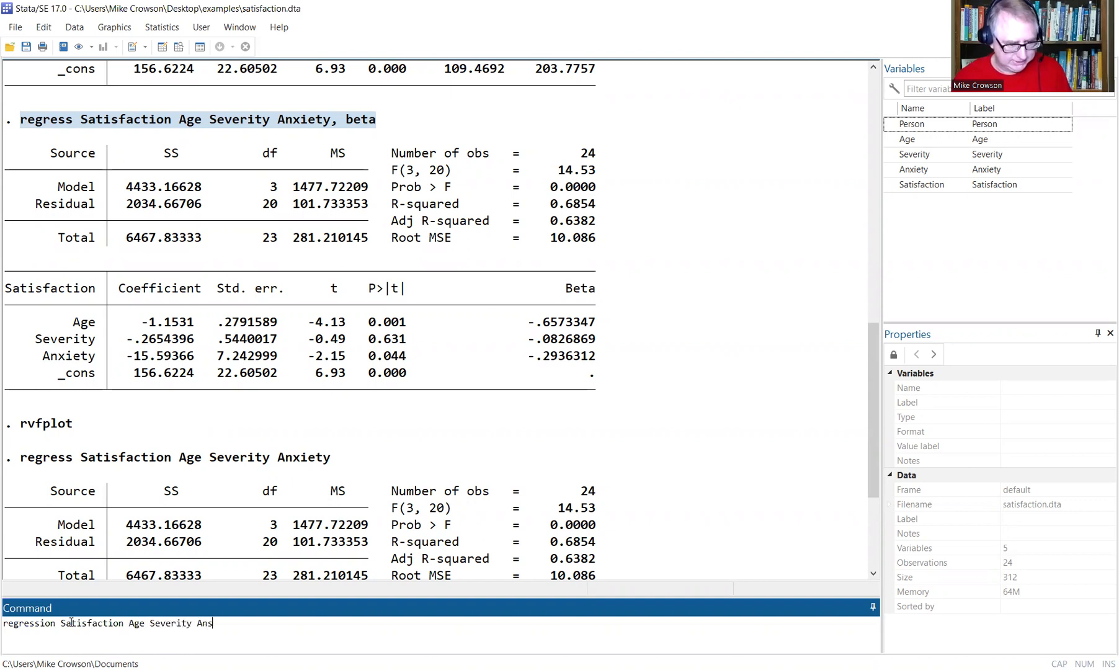
pyautogui.write('y, beta')
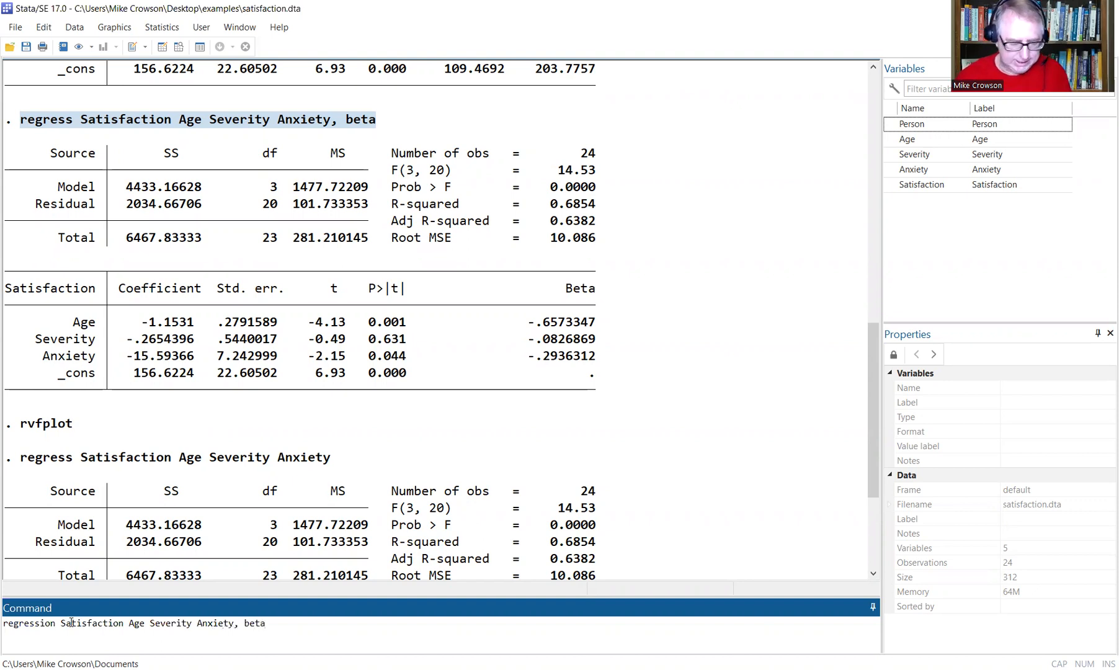
pyautogui.press('Return')
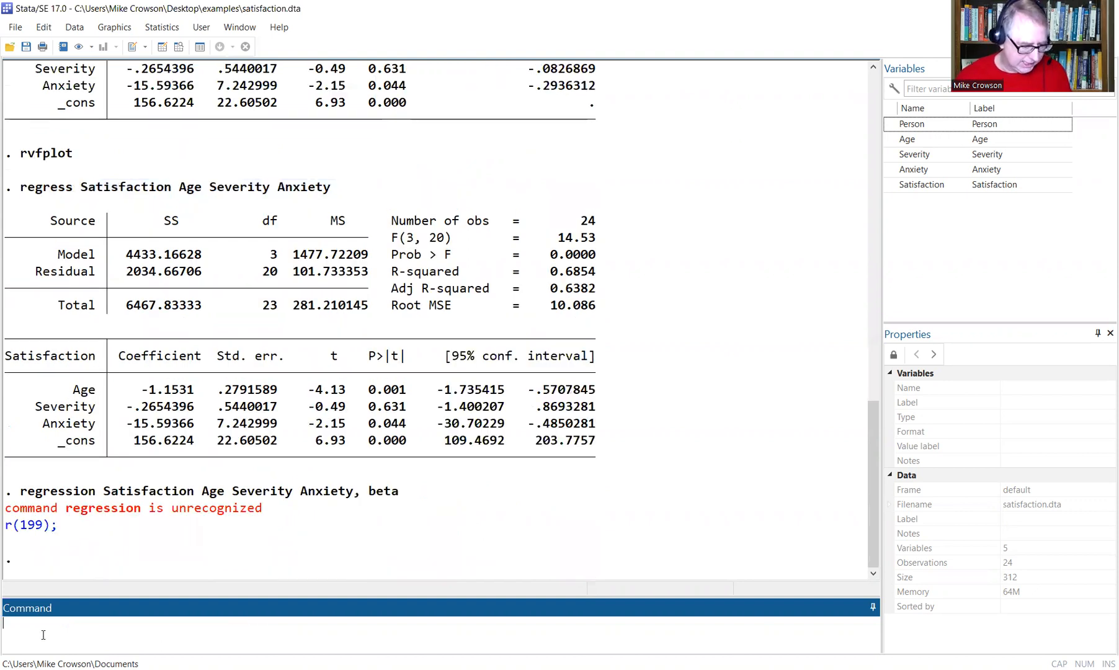
pyautogui.write('regress S')
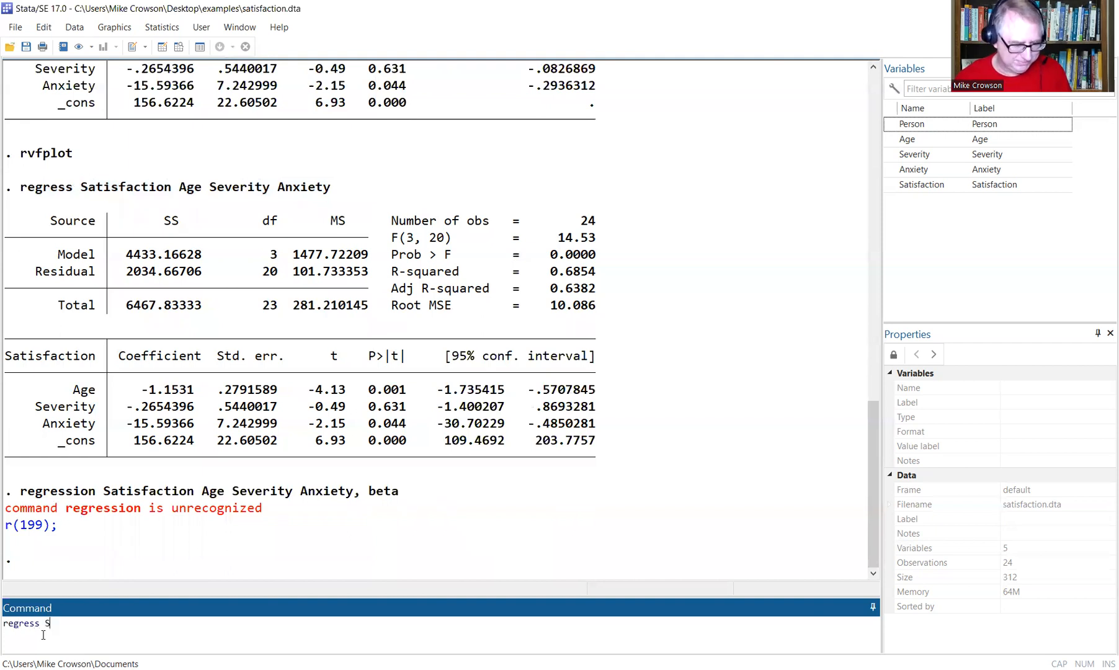
pyautogui.write('atisfaction')
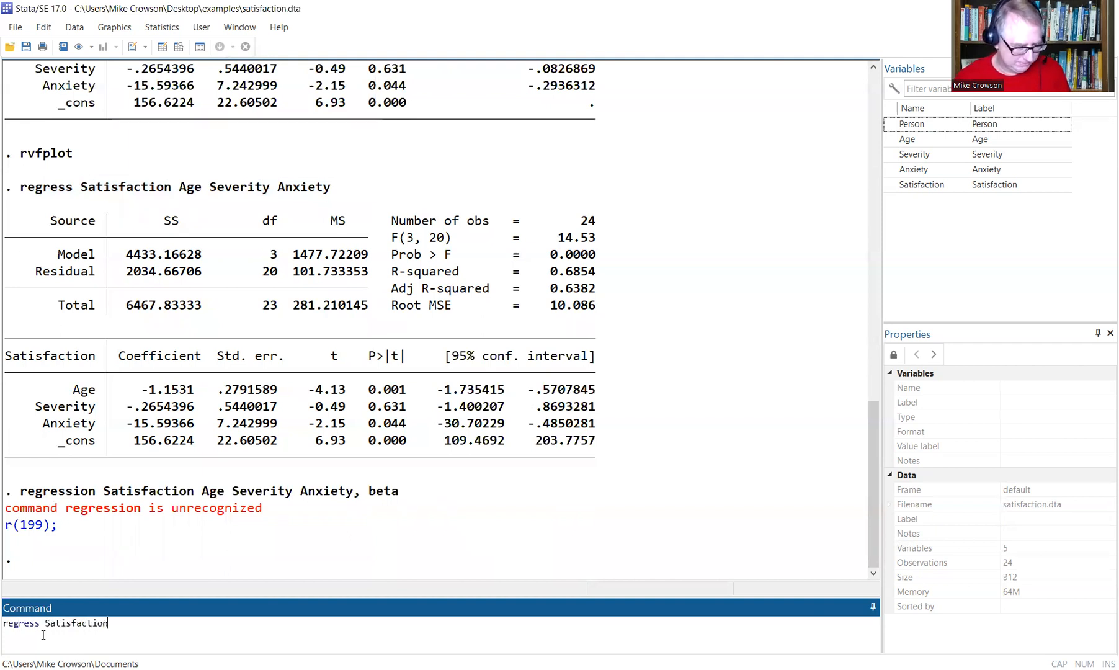
pyautogui.write(' A')
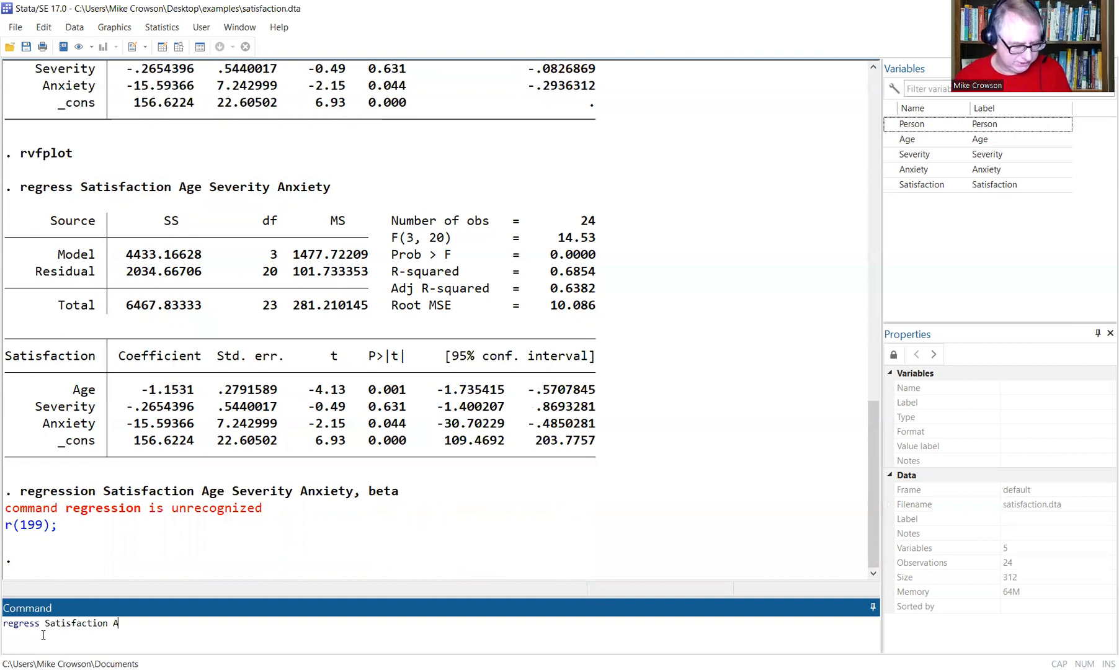
pyautogui.write('ge Severity Anxiety, beta')
pyautogui.press('Return')
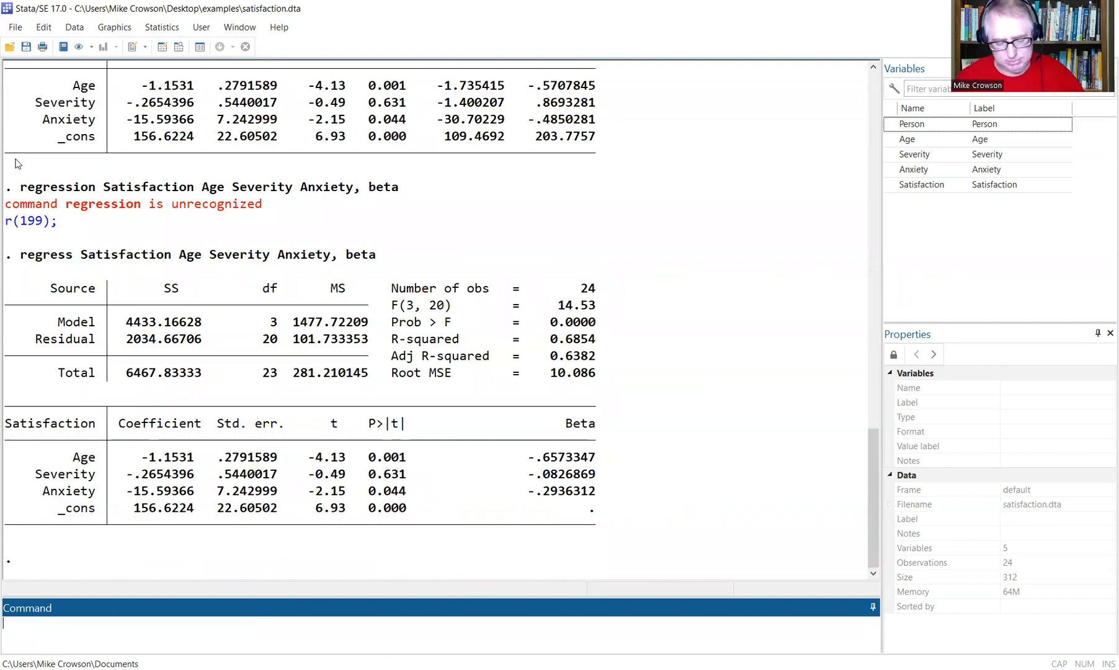
pyautogui.scroll(7, 299, 330)
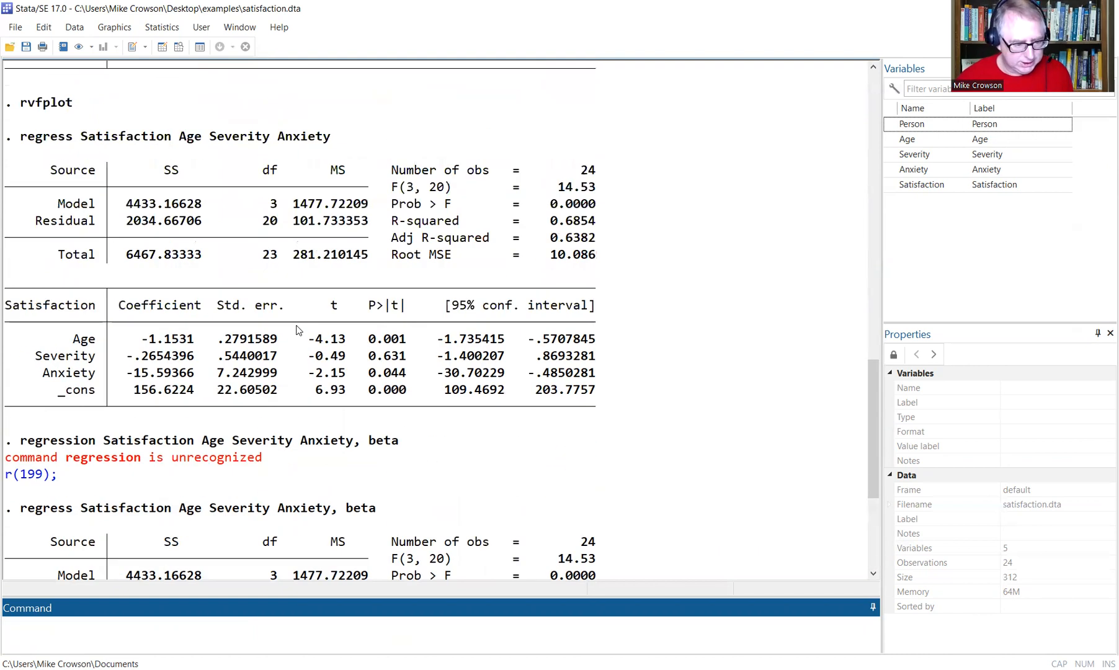
# Mark the earlier rvfplot command and run rvfplot again.
pyautogui.moveTo(73, 256); pyautogui.dragTo(20, 257)
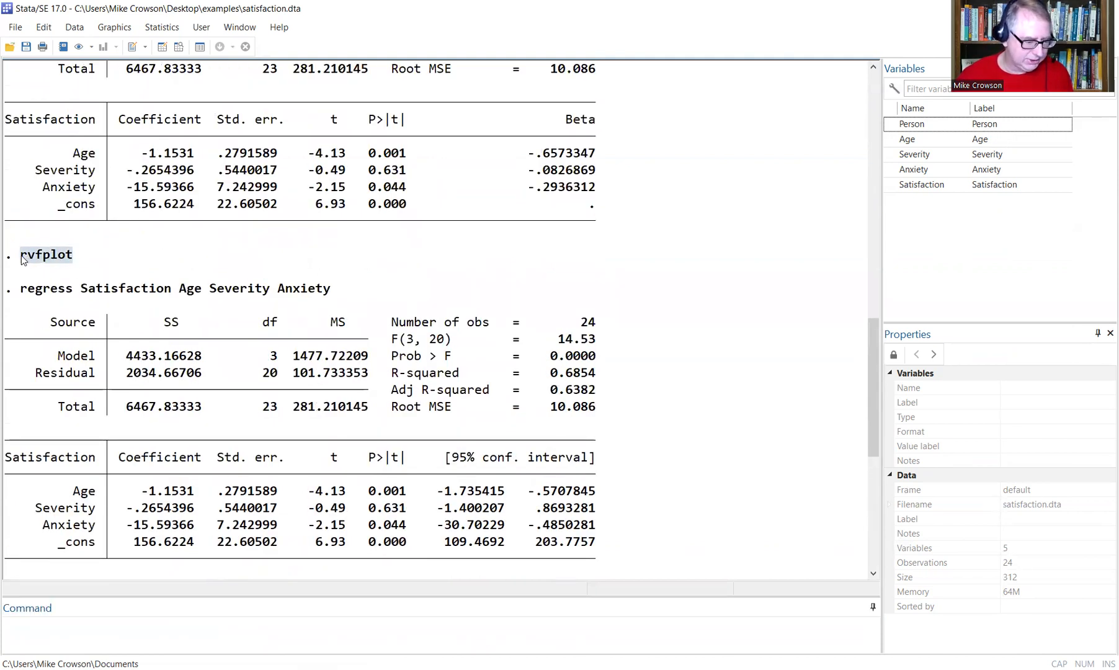
pyautogui.click(162, 641)
pyautogui.write('r')
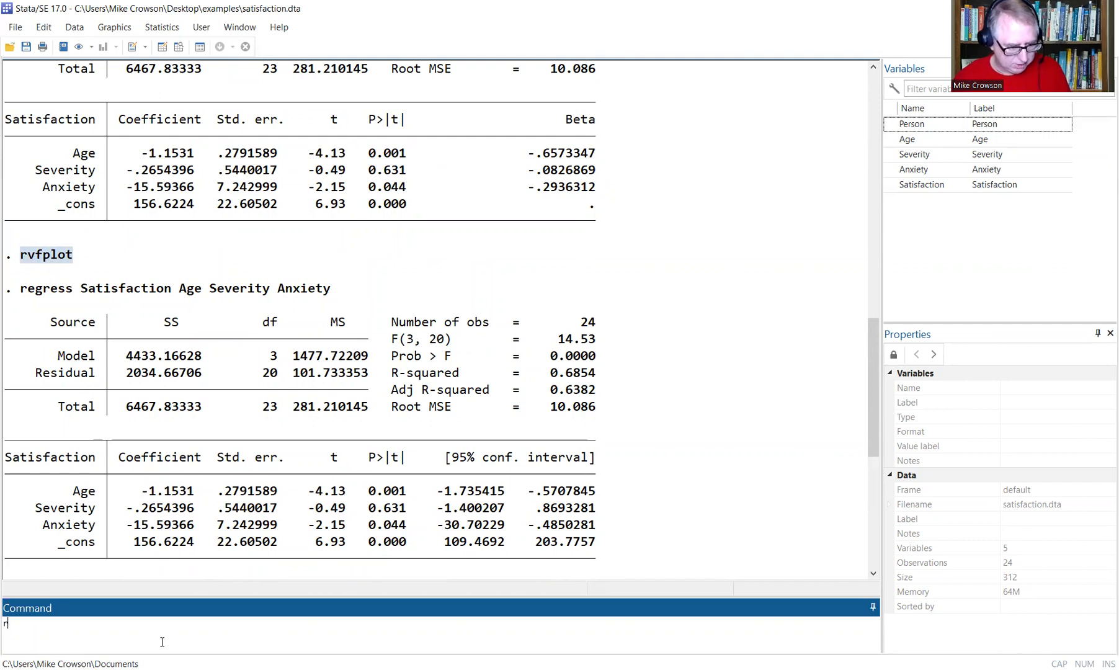
pyautogui.write('vfplot')
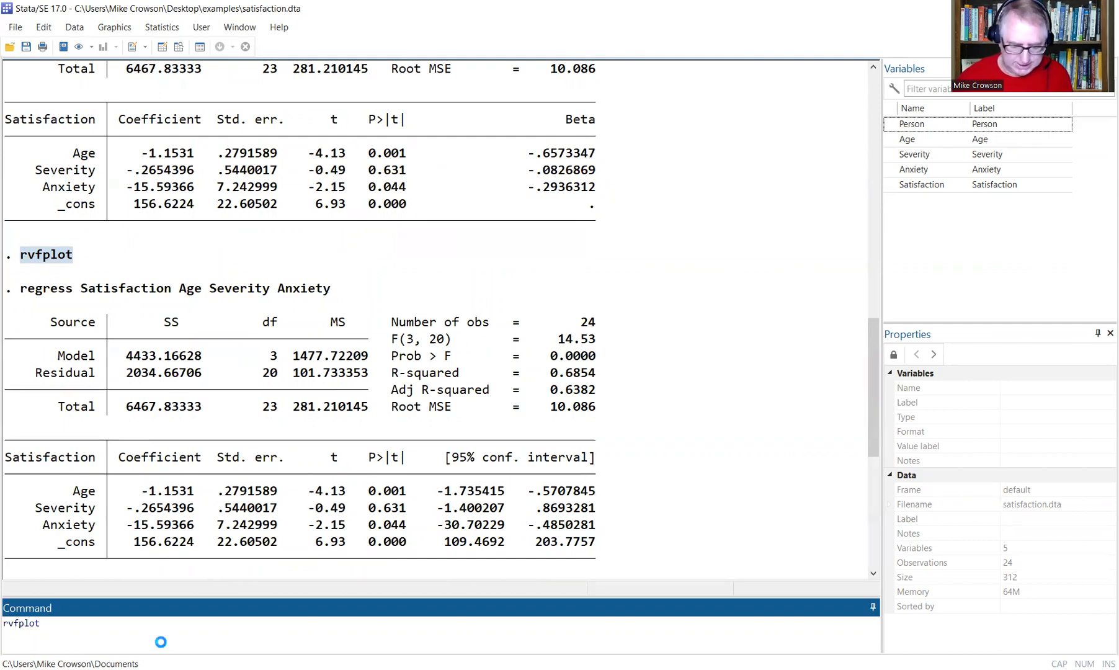
pyautogui.press('Return')
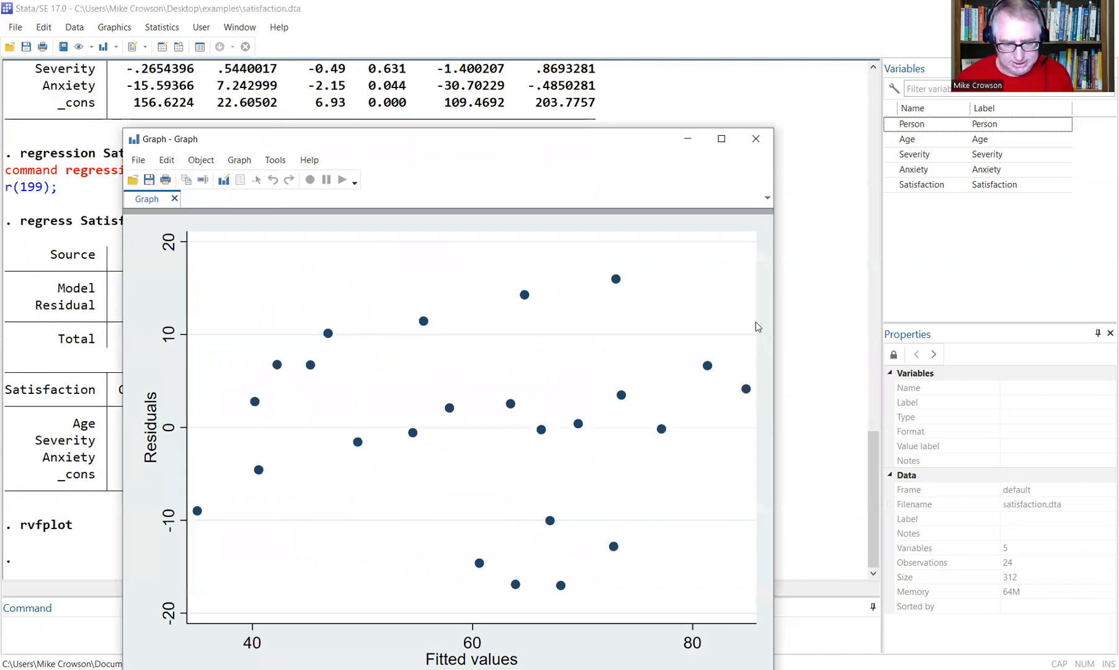
# Close the rvfplot Graph window.
pyautogui.click(755, 138)
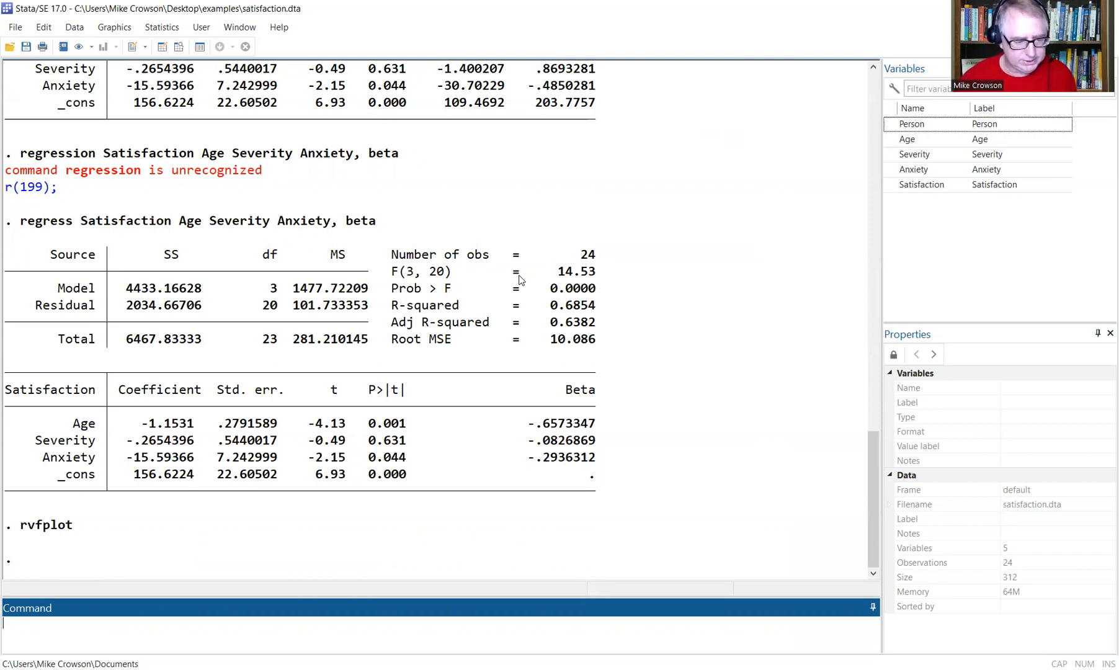
# Open the SEM Builder from Statistics > SEM (structural equation modeling) > Model building and estimation.
pyautogui.click(163, 29)
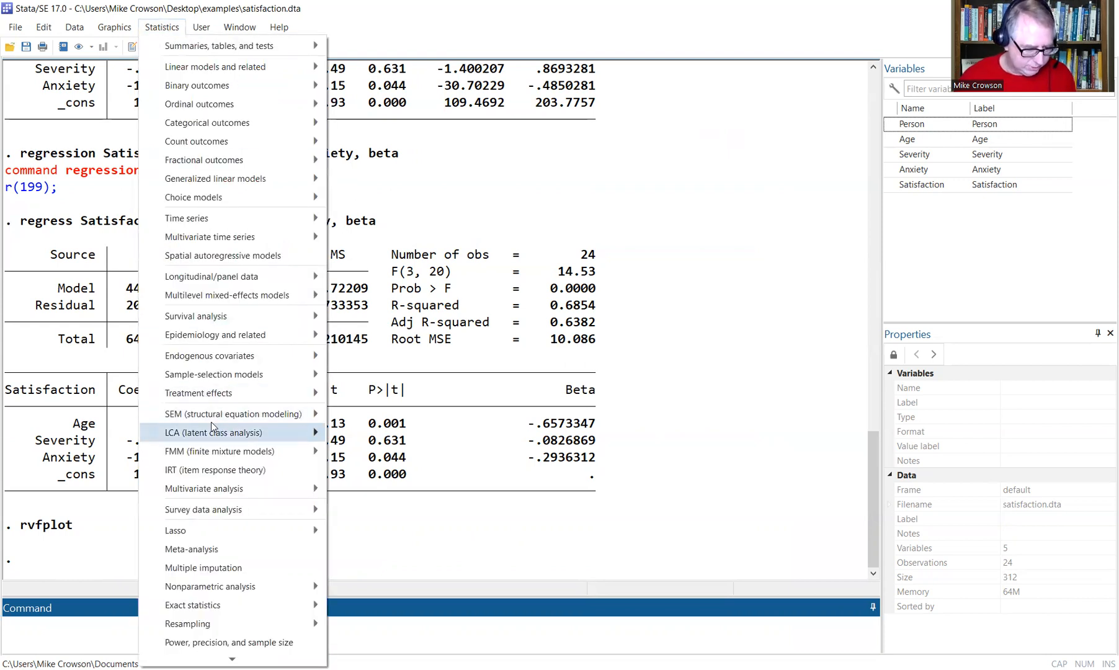
pyautogui.moveTo(188, 417)
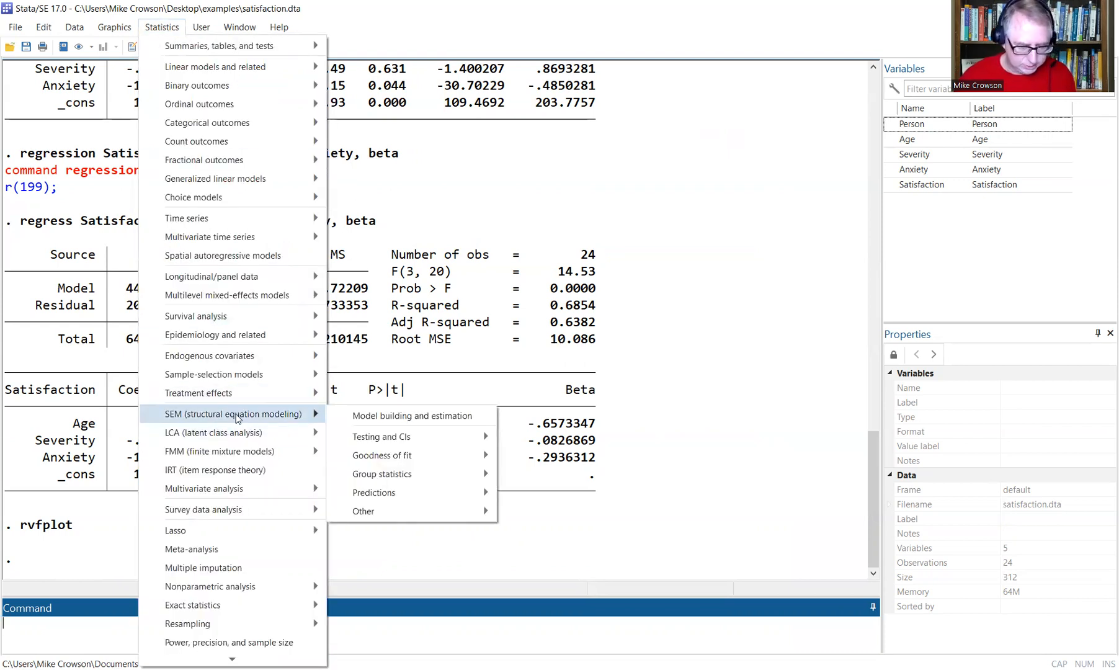
pyautogui.click(372, 417)
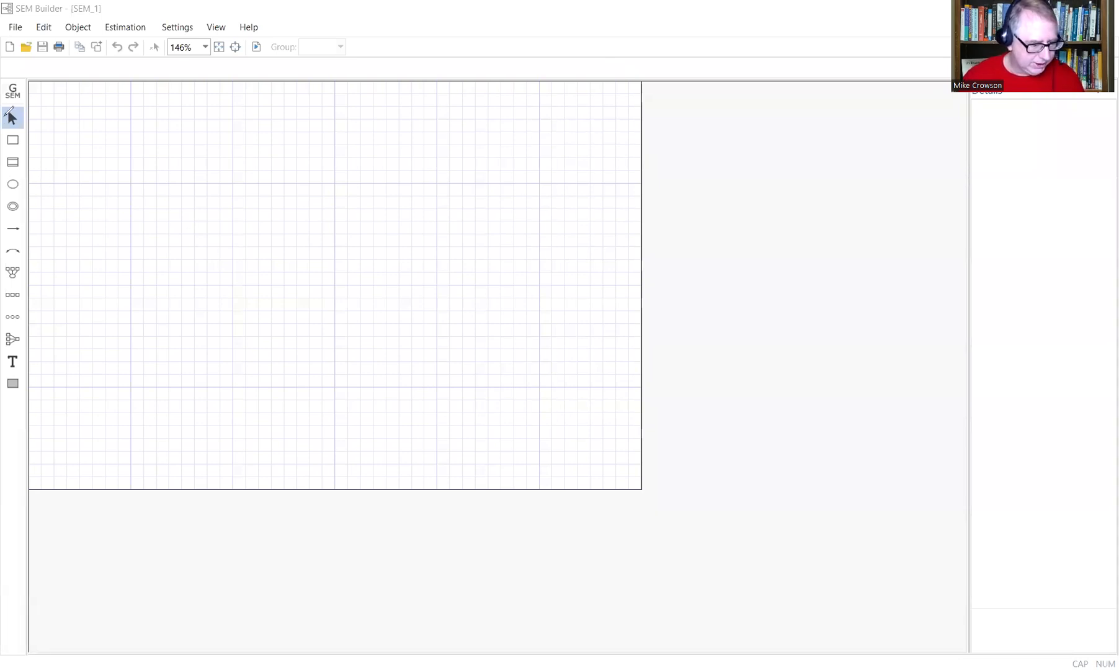
pyautogui.moveTo(10, 115)
pyautogui.mouseDown()
pyautogui.moveTo(31, 127)
pyautogui.moveTo(3, 121)
pyautogui.mouseUp()
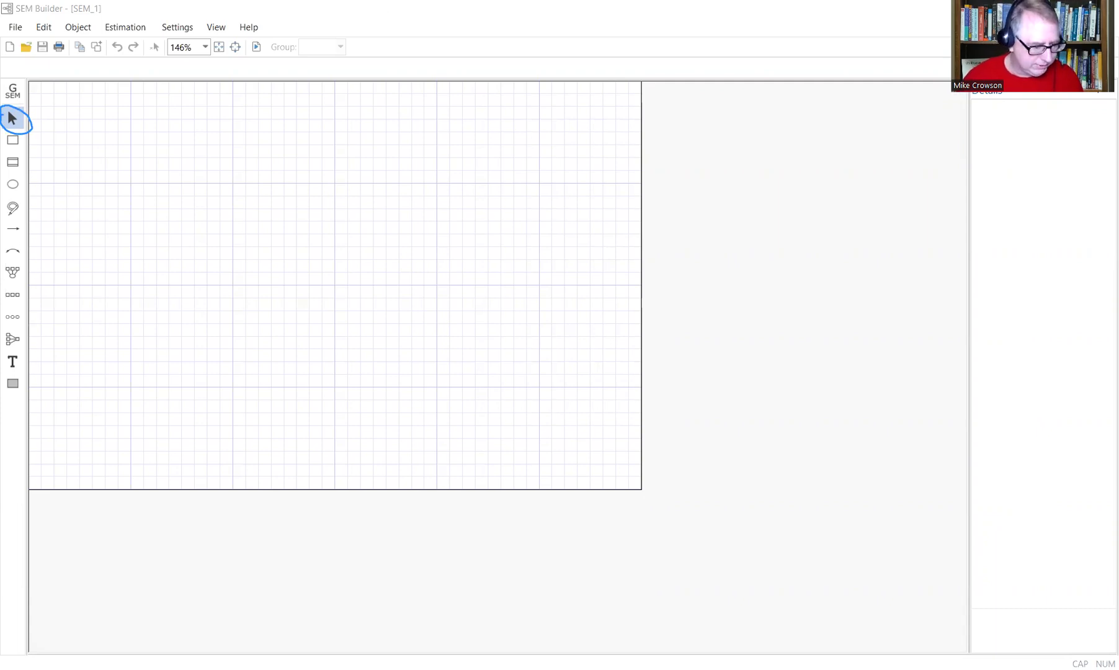
pyautogui.moveTo(21, 147)
pyautogui.mouseDown()
pyautogui.moveTo(2, 148)
pyautogui.moveTo(18, 131)
pyautogui.moveTo(28, 150)
pyautogui.mouseUp()
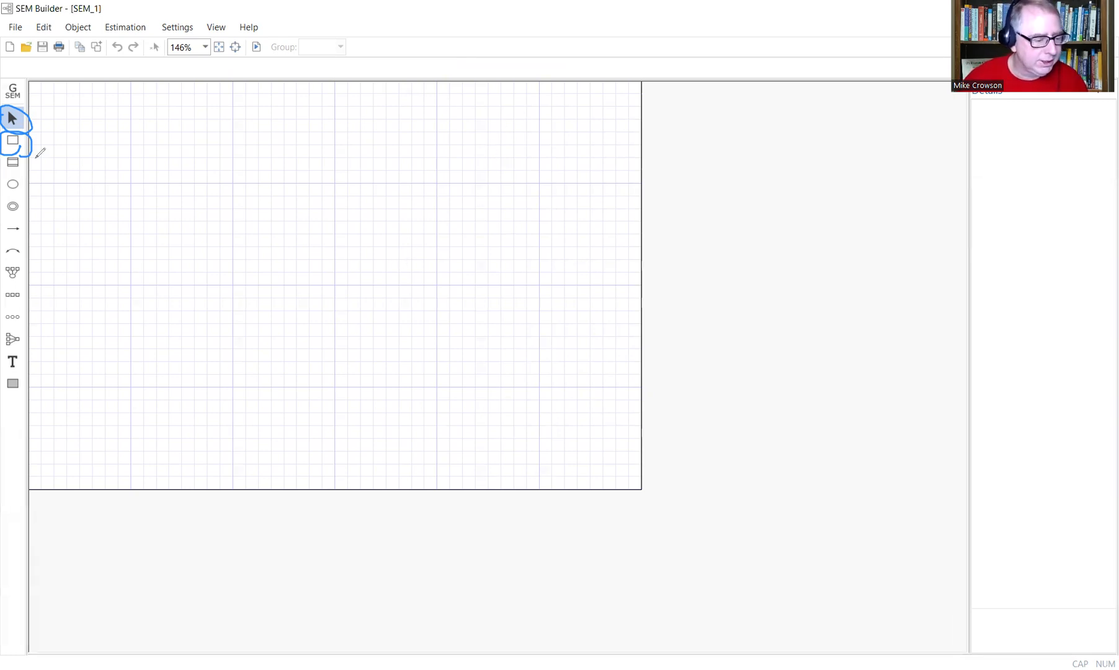
pyautogui.moveTo(67, 143)
pyautogui.mouseDown()
pyautogui.moveTo(35, 144)
pyautogui.moveTo(43, 152)
pyautogui.mouseUp()
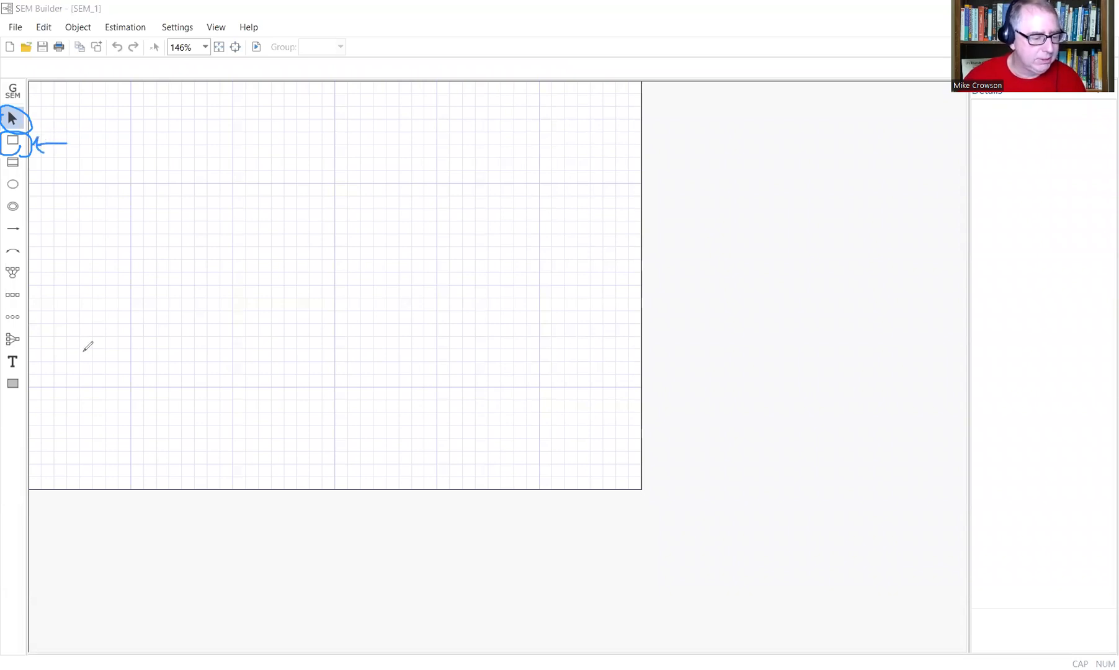
pyautogui.moveTo(4, 227)
pyautogui.mouseDown()
pyautogui.moveTo(28, 221)
pyautogui.moveTo(3, 231)
pyautogui.mouseUp()
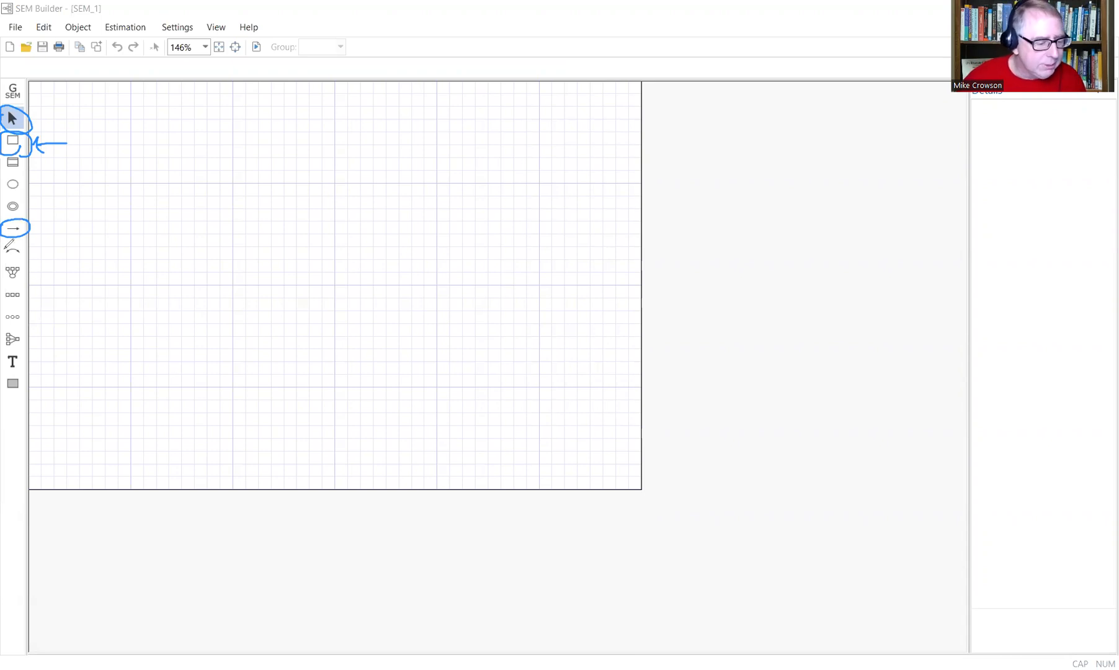
pyautogui.moveTo(3, 243)
pyautogui.mouseDown()
pyautogui.moveTo(19, 239)
pyautogui.moveTo(31, 256)
pyautogui.moveTo(3, 261)
pyautogui.mouseUp()
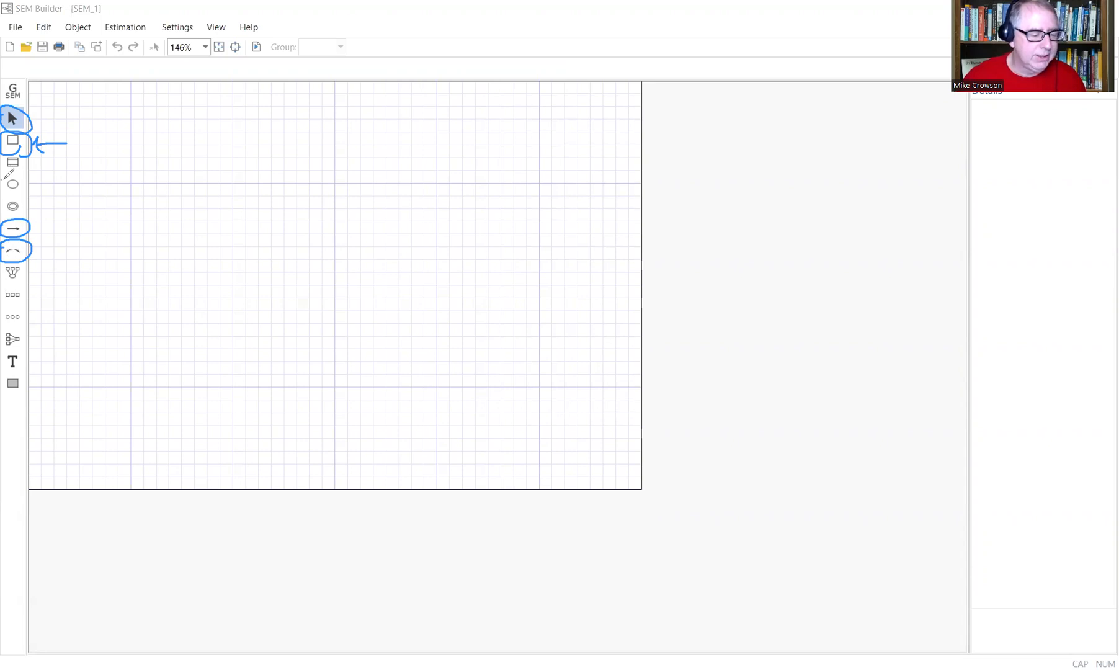
pyautogui.moveTo(7, 175)
pyautogui.mouseDown()
pyautogui.moveTo(28, 180)
pyautogui.moveTo(3, 197)
pyautogui.moveTo(23, 169)
pyautogui.mouseUp()
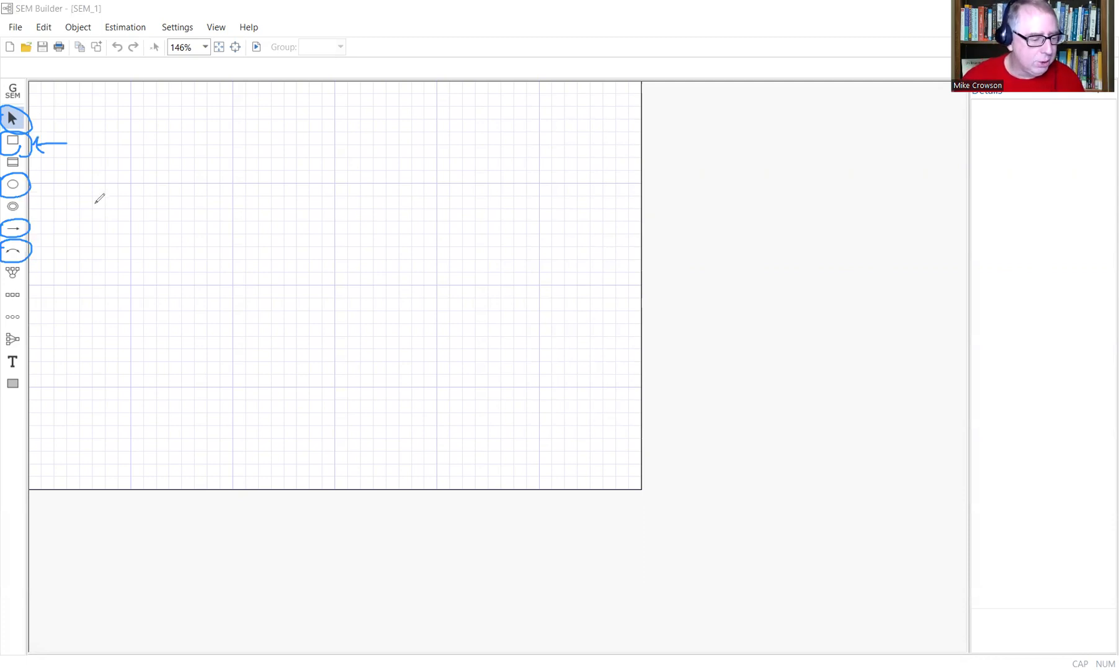
pyautogui.moveTo(54, 183); pyautogui.dragTo(35, 185)
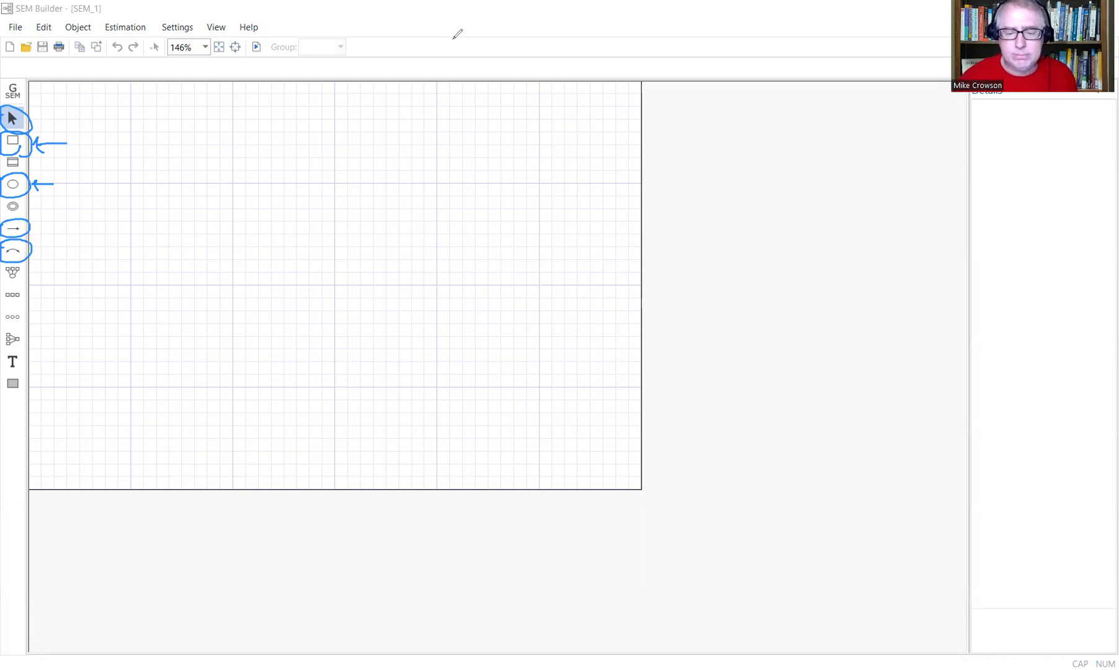
pyautogui.click(867, 63)
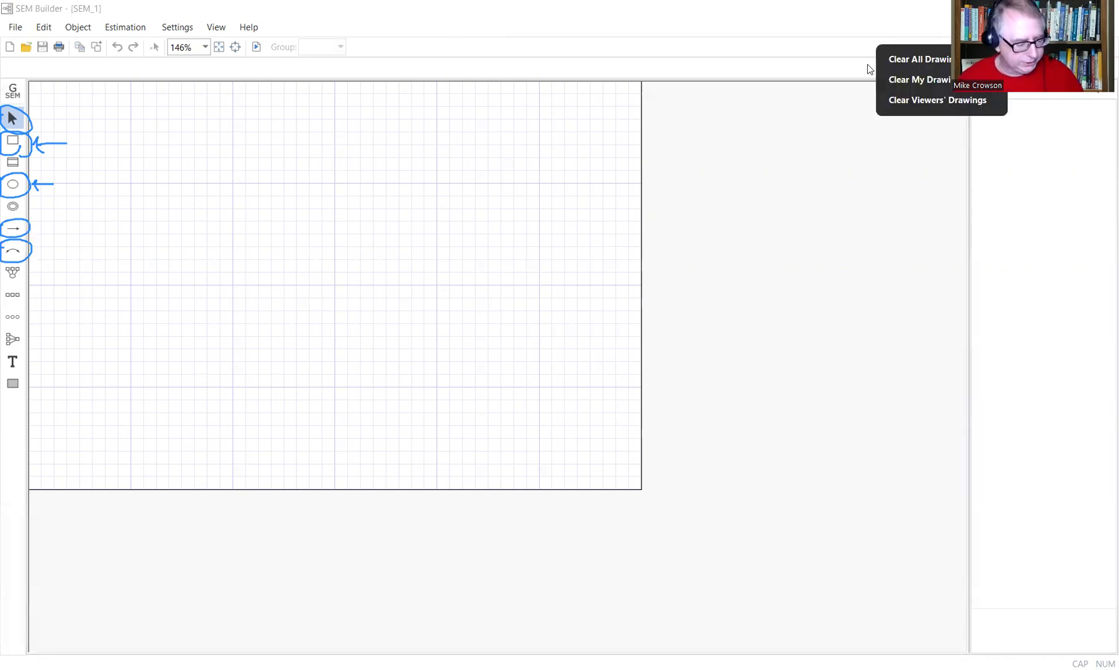
pyautogui.click(918, 59)
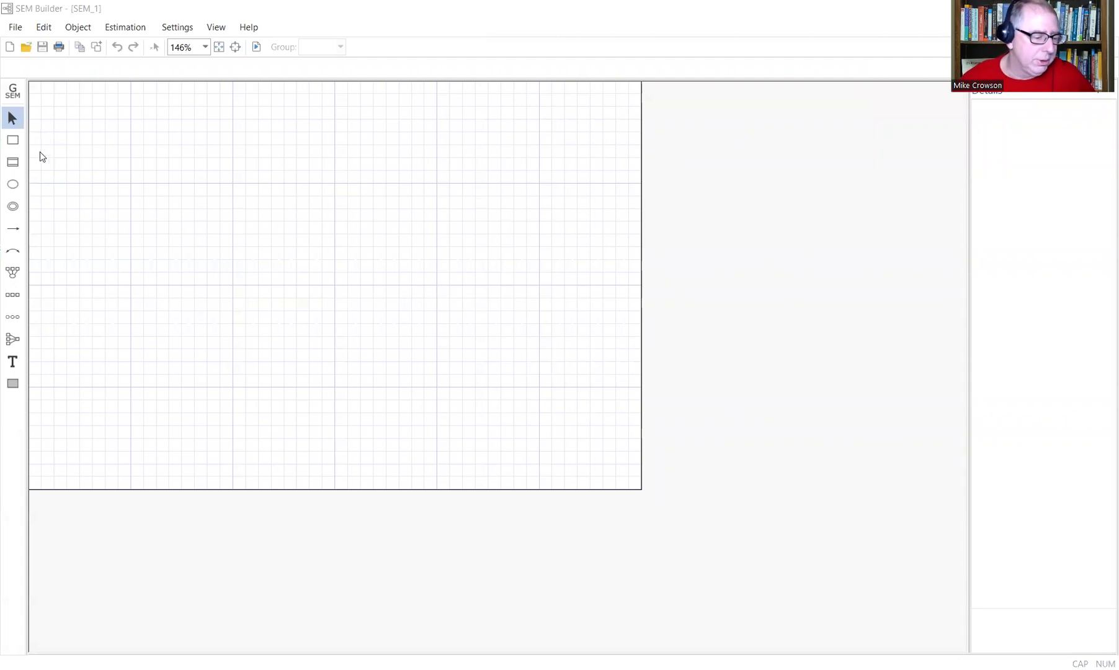
pyautogui.click(13, 142)
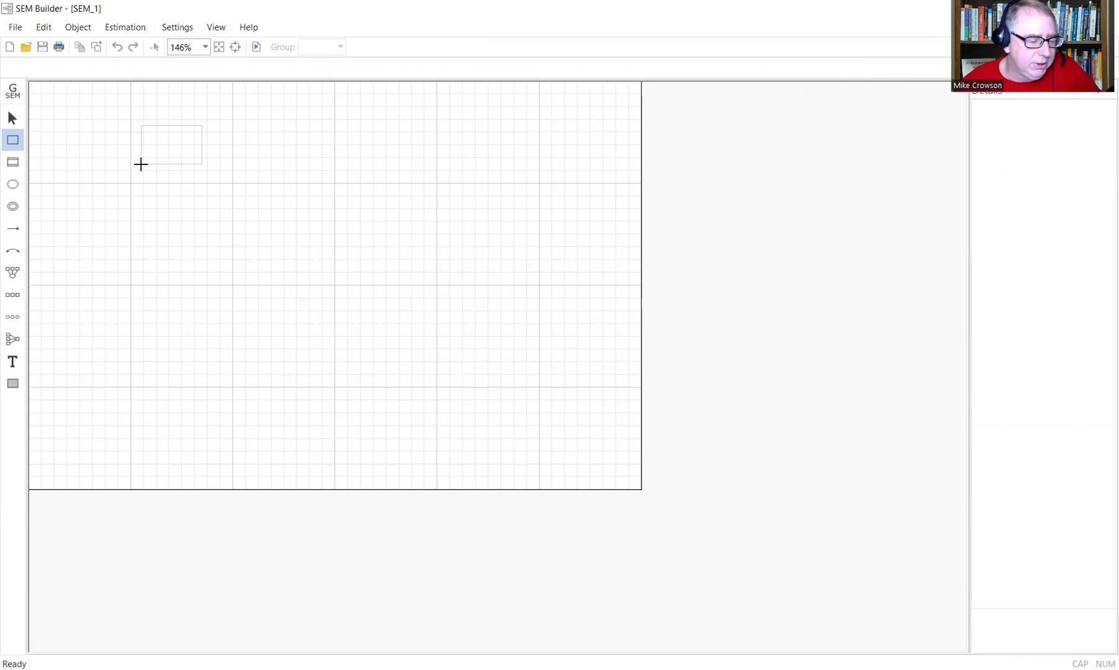
pyautogui.click(141, 164)
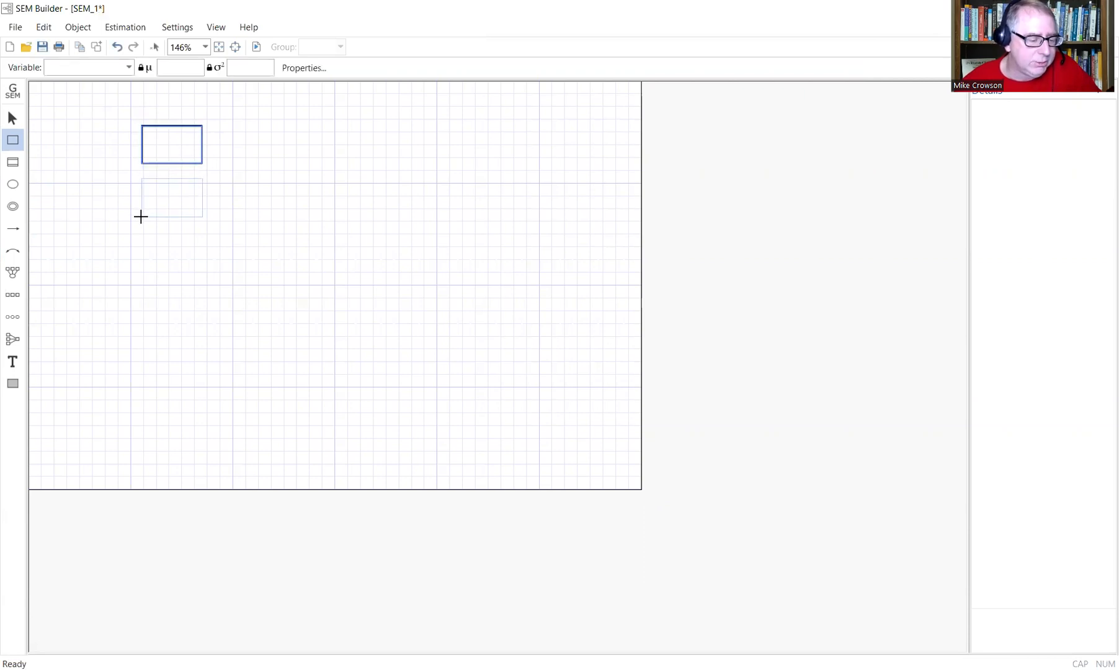
pyautogui.click(140, 217)
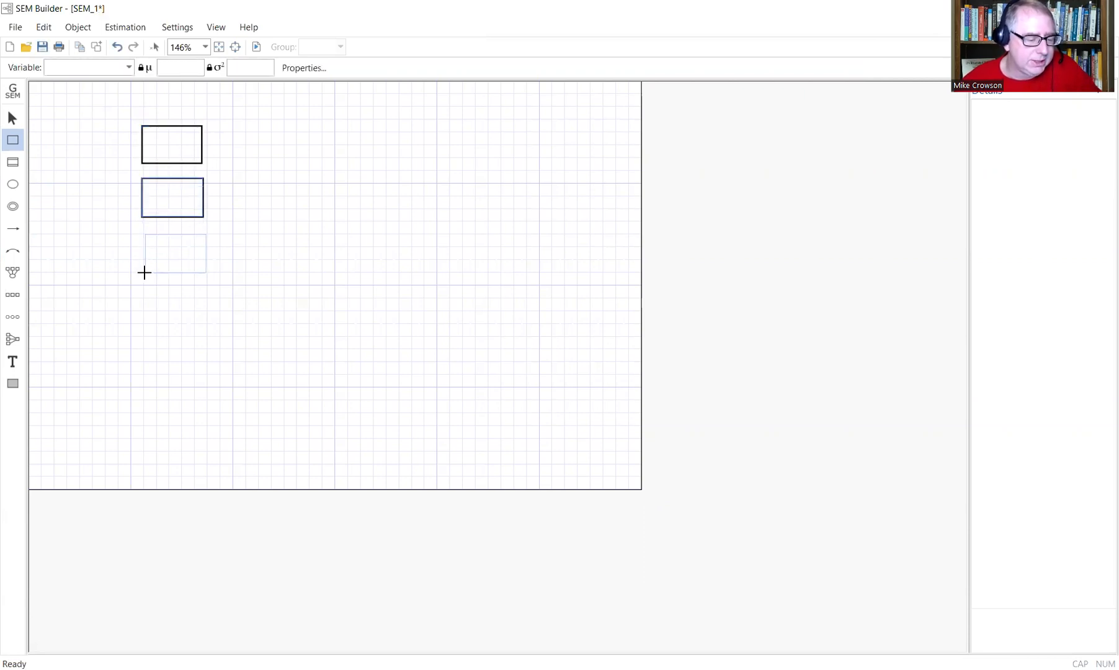
pyautogui.click(141, 268)
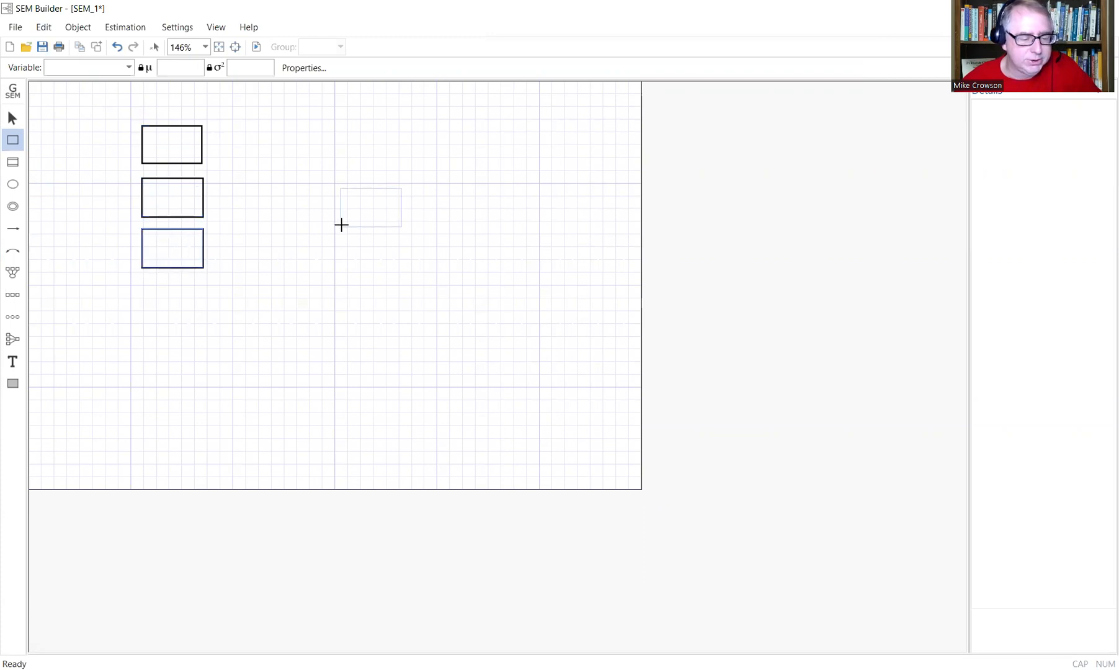
pyautogui.click(367, 211)
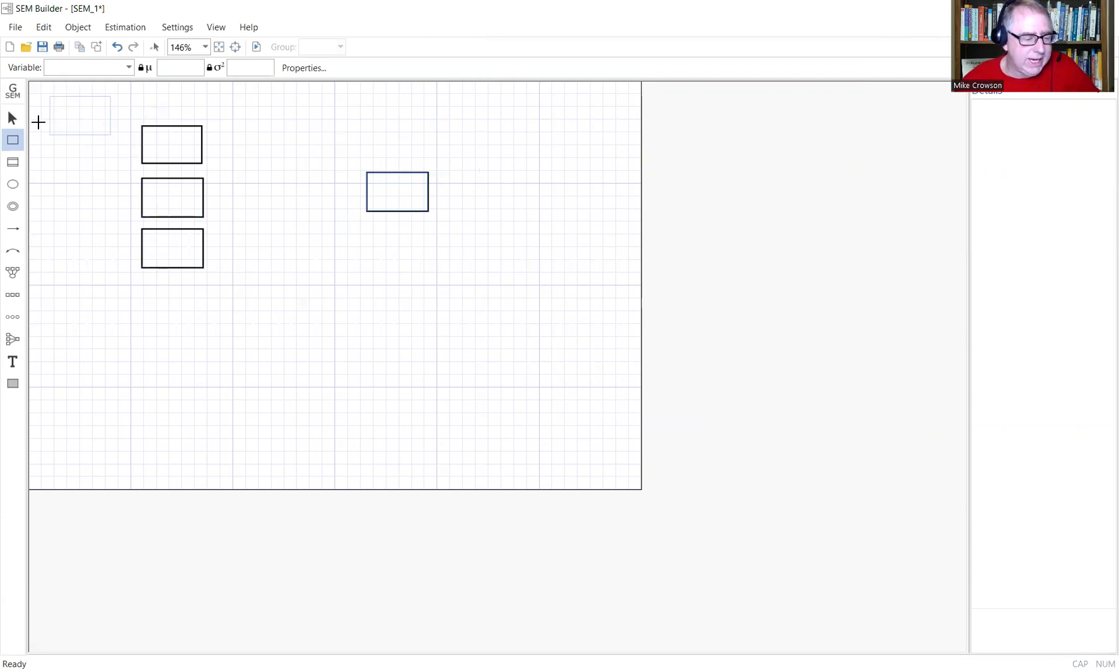
pyautogui.click(11, 119)
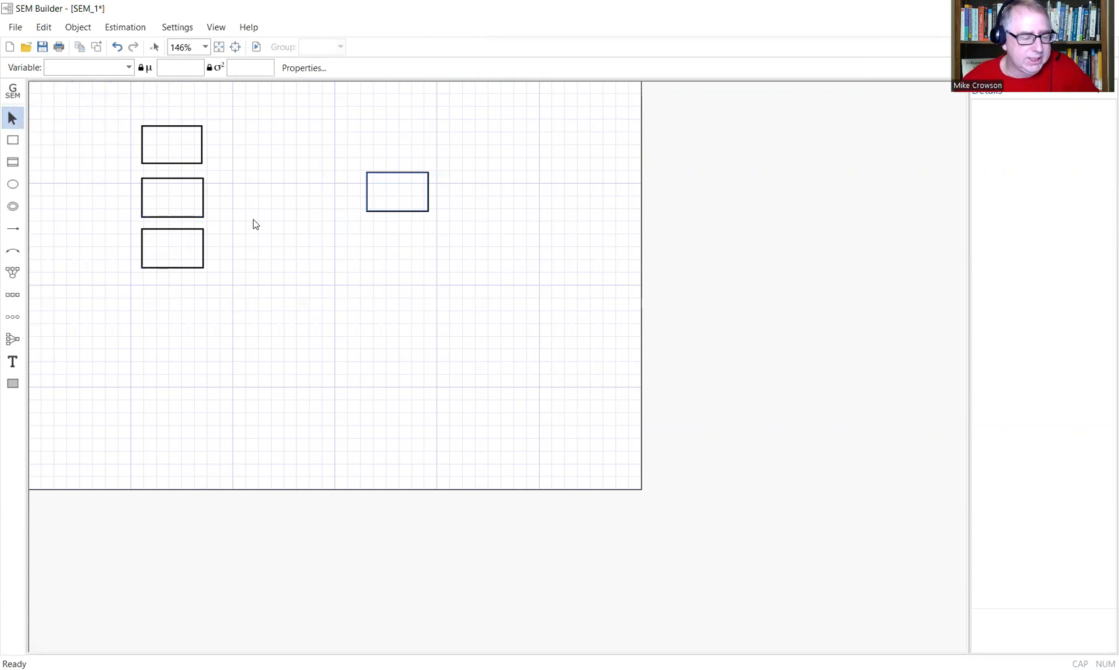
pyautogui.click(12, 140)
pyautogui.click(378, 342)
pyautogui.click(379, 391)
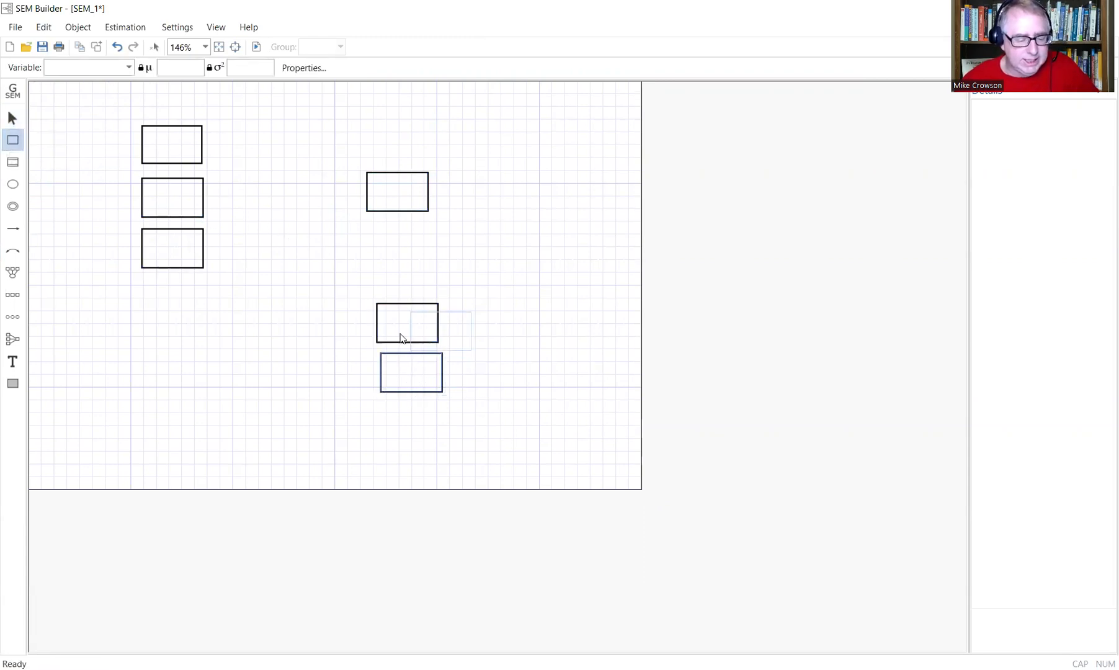
pyautogui.click(483, 344)
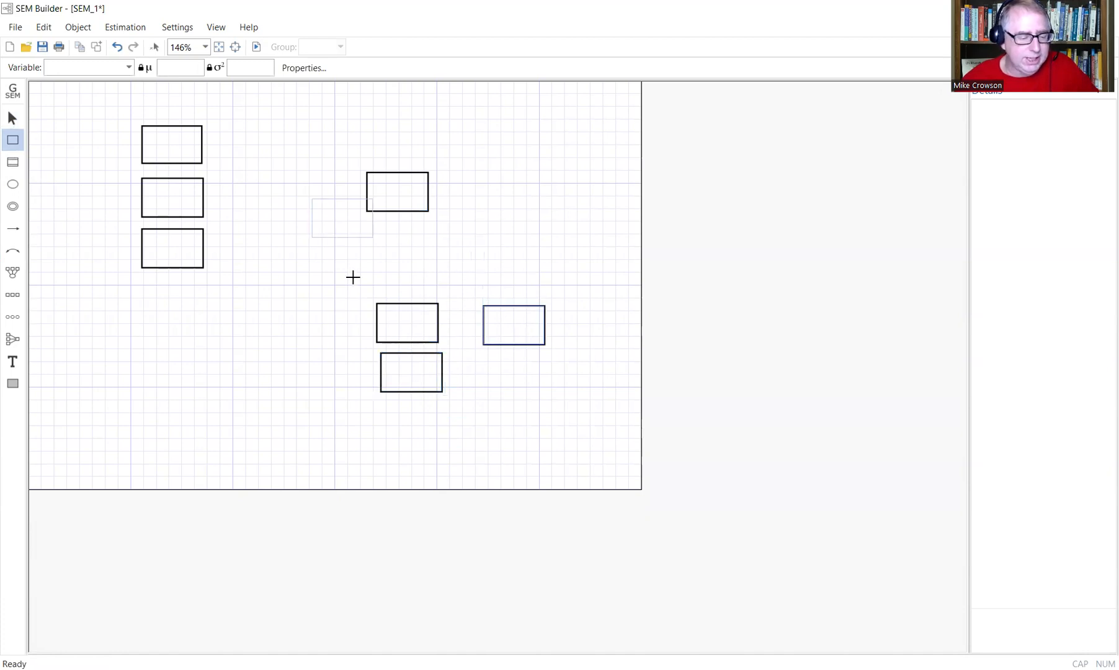
pyautogui.click(10, 118)
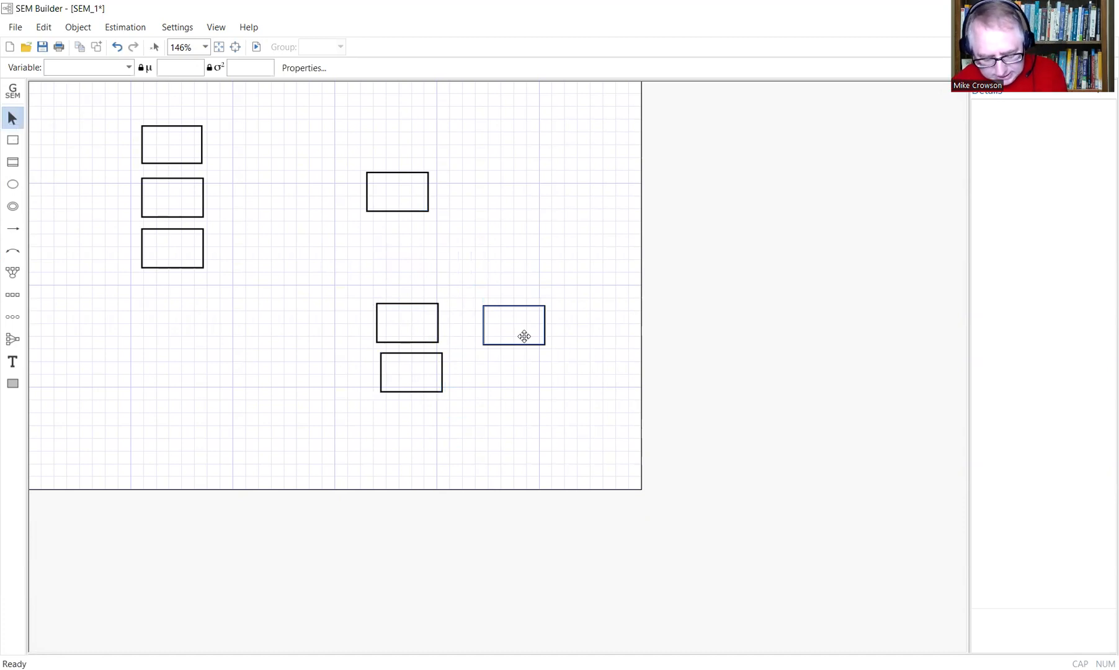
pyautogui.press('Delete')
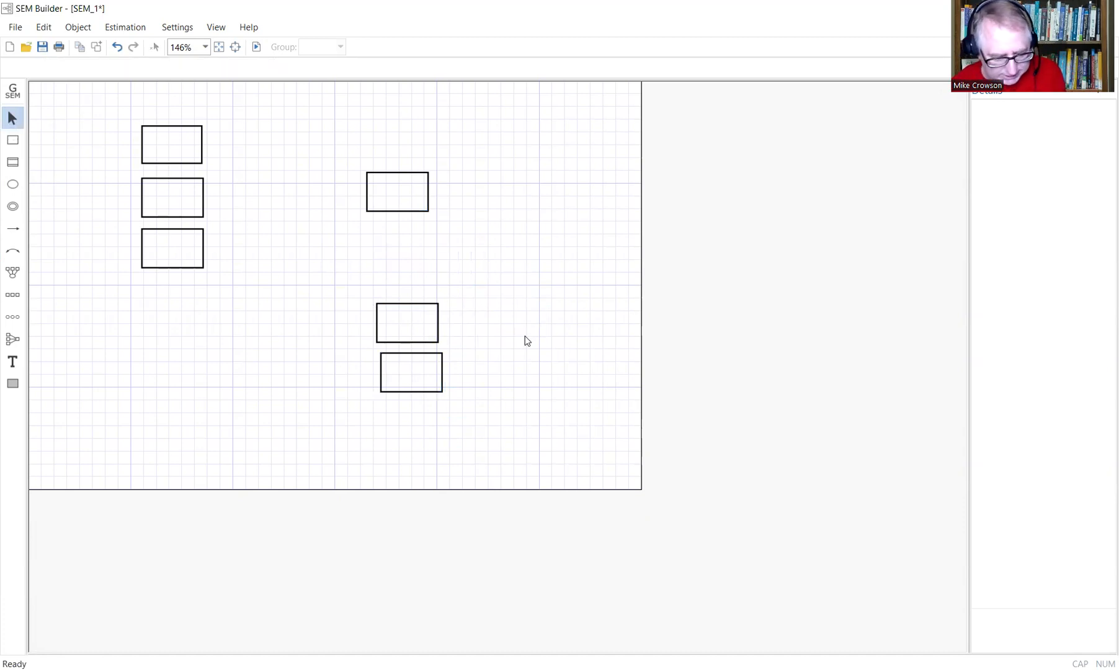
pyautogui.click(434, 328)
pyautogui.press('Delete')
pyautogui.click(432, 375)
pyautogui.press('Delete')
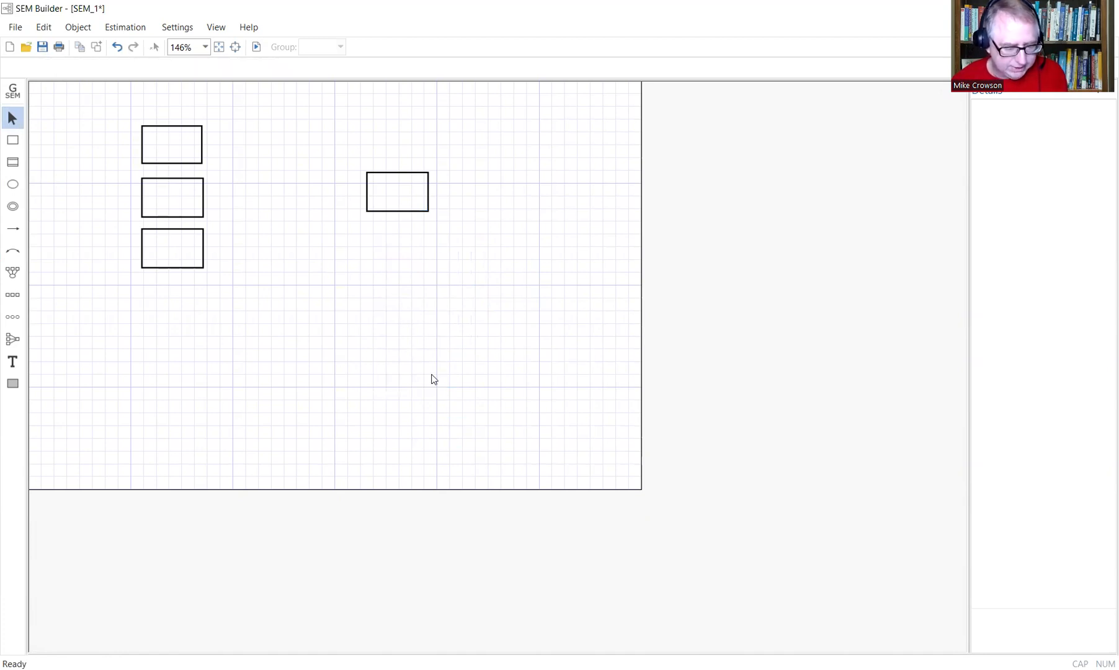
# Draw paths from the bottom, middle and top left boxes into the right box, creating its ε1 error.
pyautogui.click(12, 230)
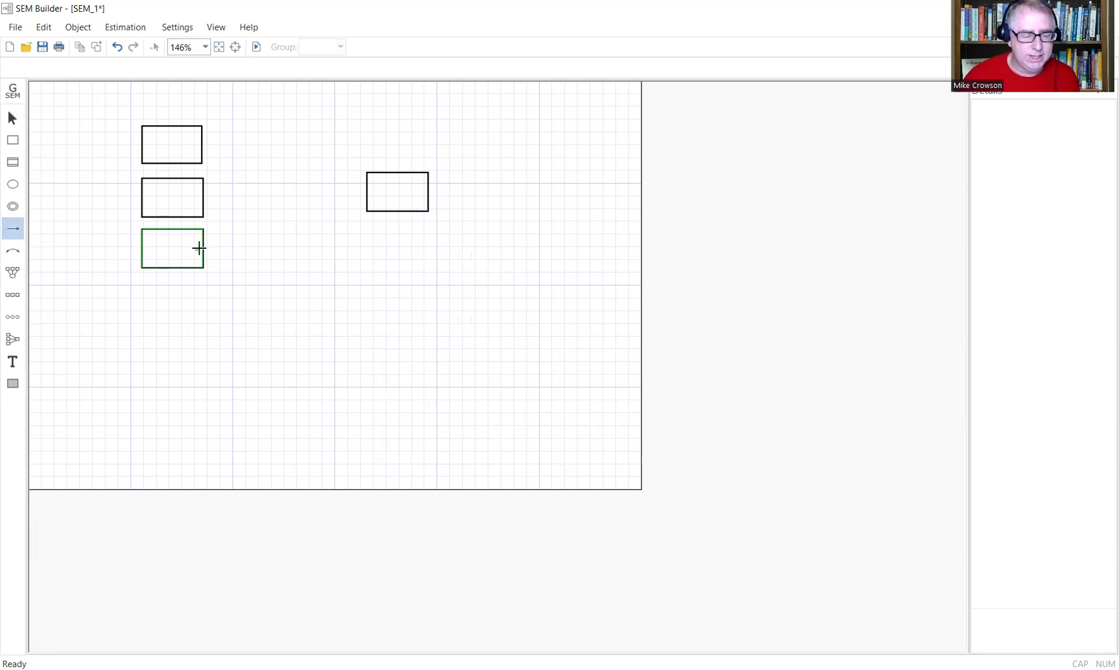
pyautogui.moveTo(198, 248); pyautogui.dragTo(371, 192)
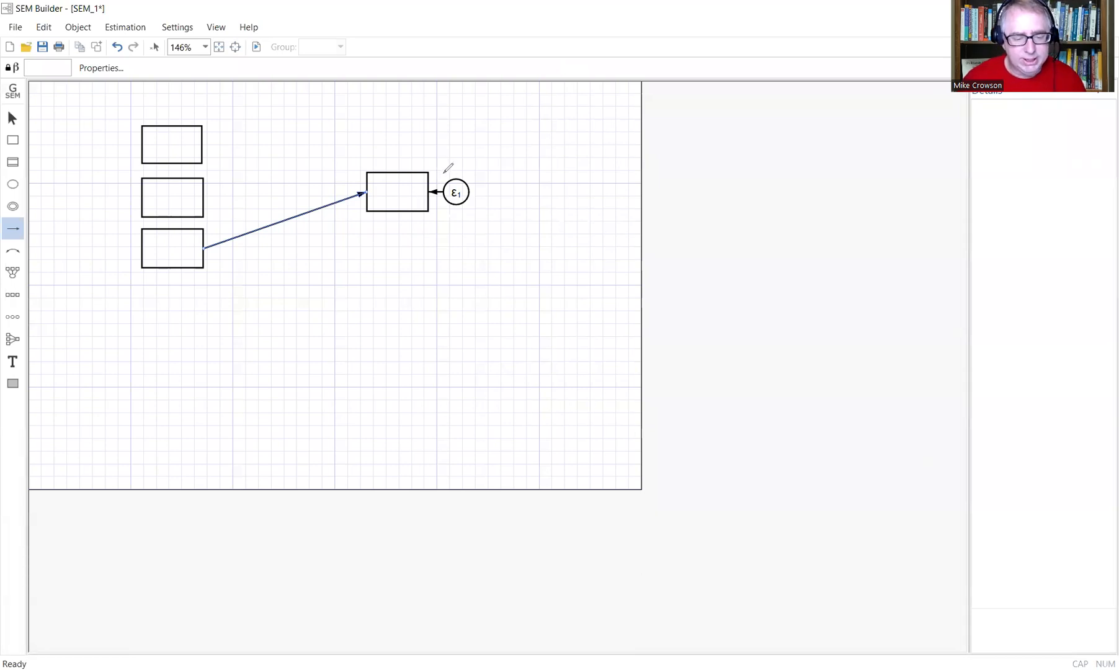
pyautogui.moveTo(444, 171); pyautogui.dragTo(461, 163)
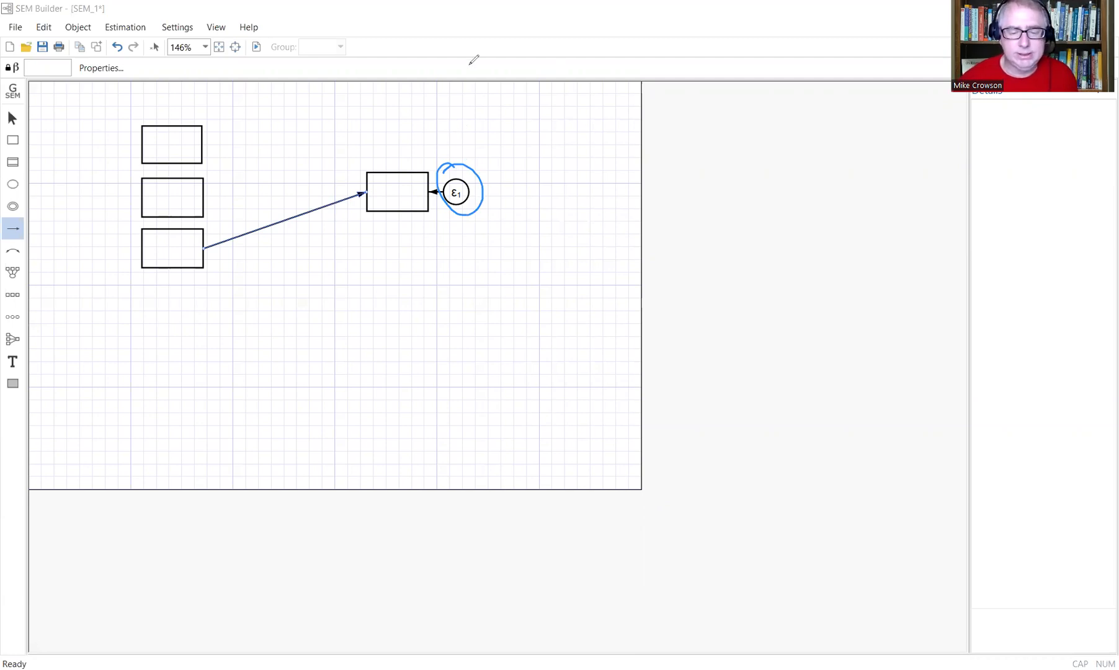
pyautogui.click(505, 85)
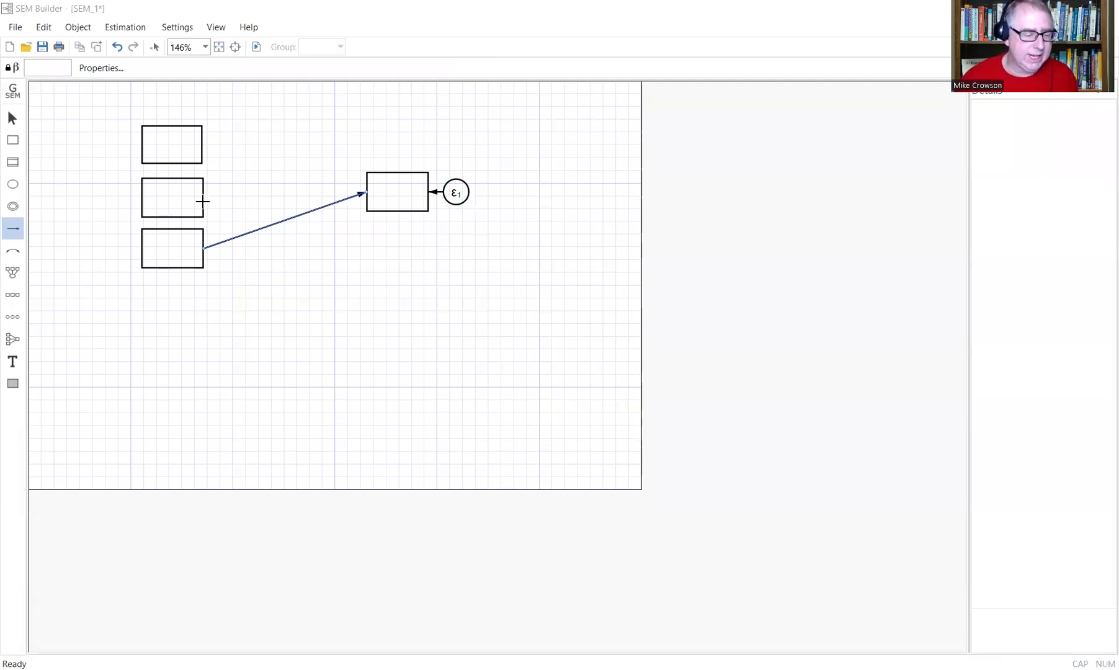
pyautogui.moveTo(199, 198); pyautogui.dragTo(374, 191)
pyautogui.moveTo(201, 142); pyautogui.dragTo(366, 187)
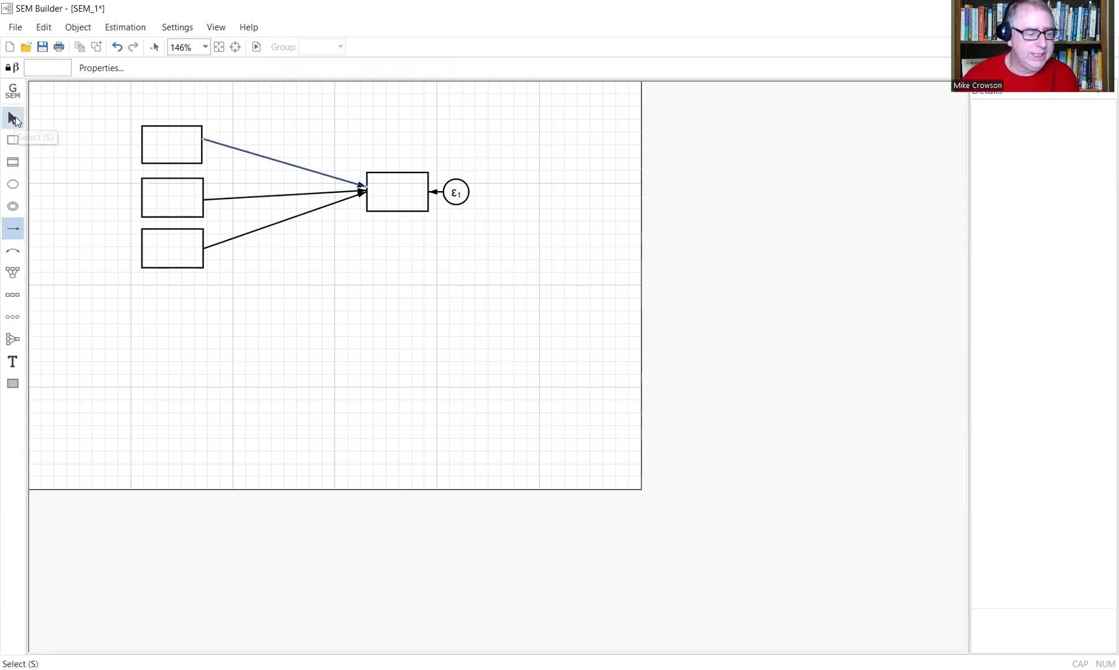
pyautogui.click(14, 119)
pyautogui.click(506, 273)
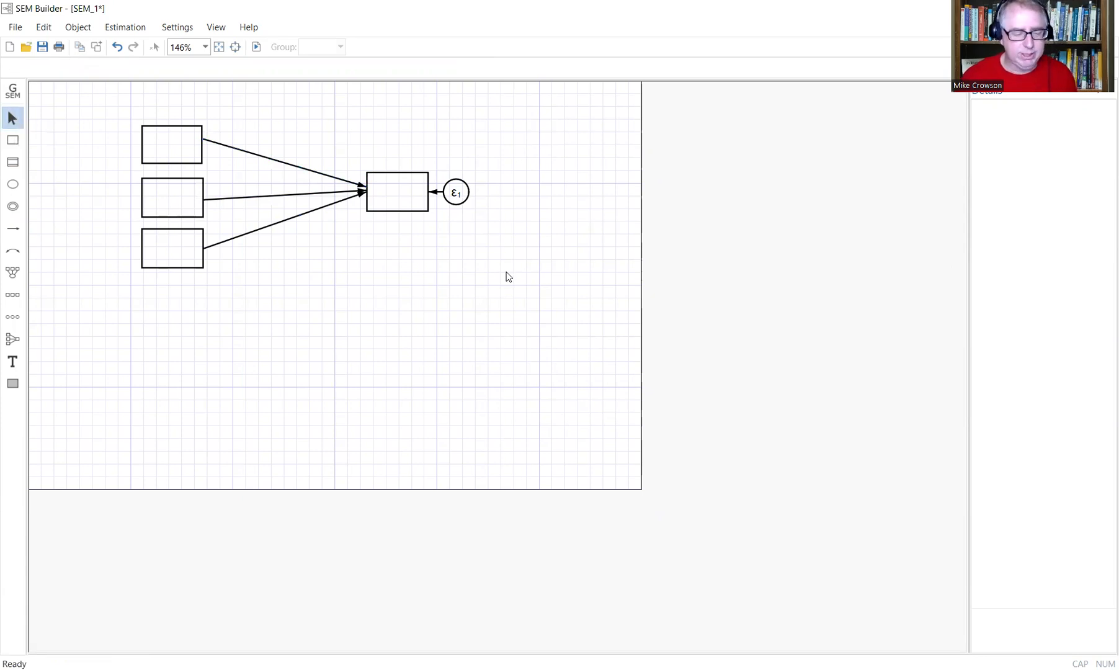
# Add curved covariance arrows linking the middle and top boxes, and the bottom and middle boxes.
pyautogui.click(14, 254)
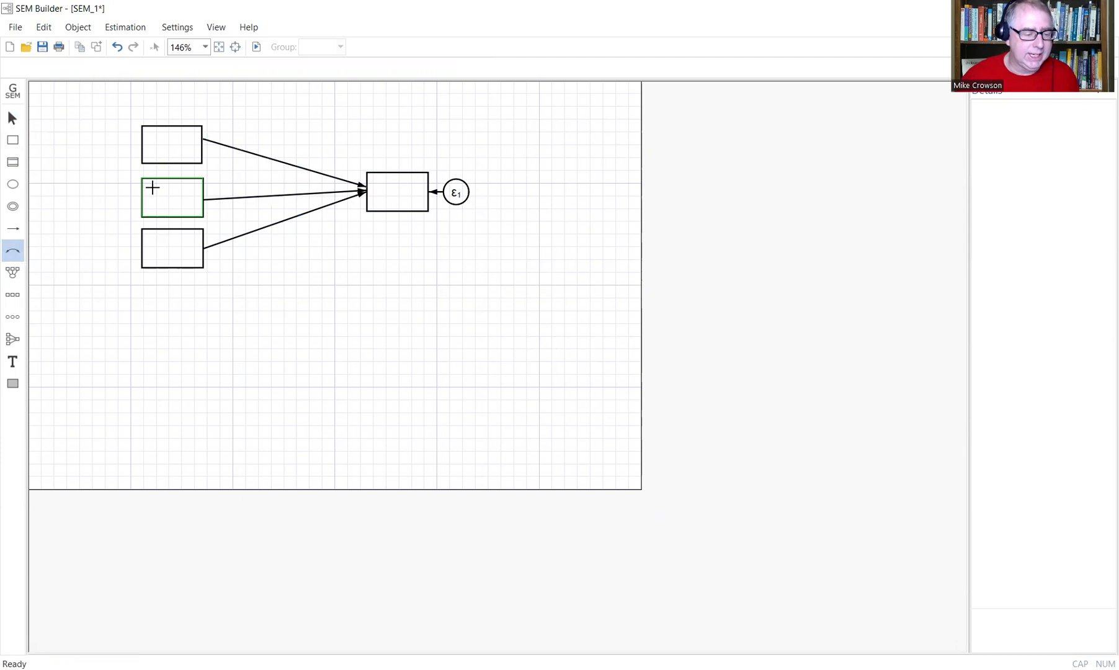
pyautogui.moveTo(154, 189); pyautogui.dragTo(153, 153)
pyautogui.moveTo(154, 249); pyautogui.dragTo(152, 160)
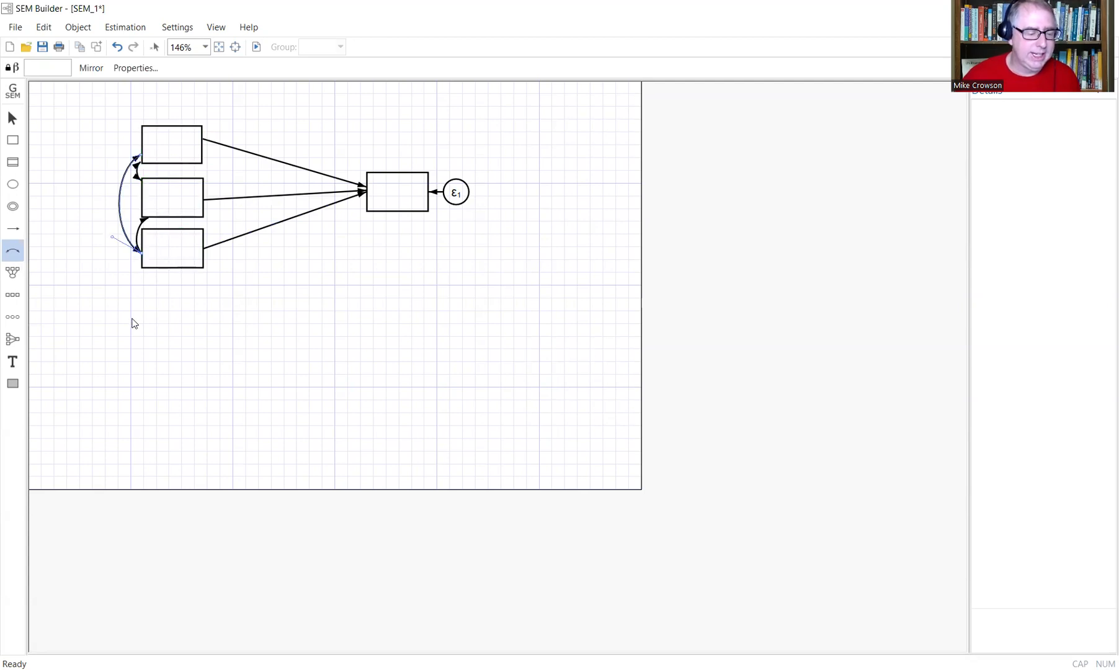
pyautogui.click(12, 118)
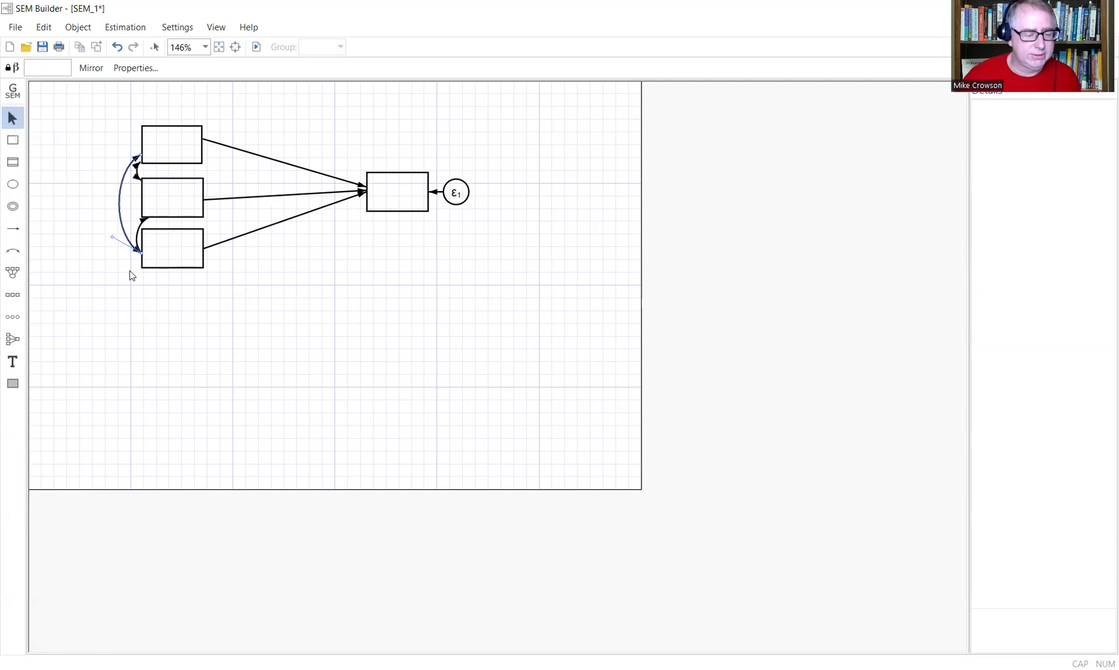
pyautogui.click(160, 309)
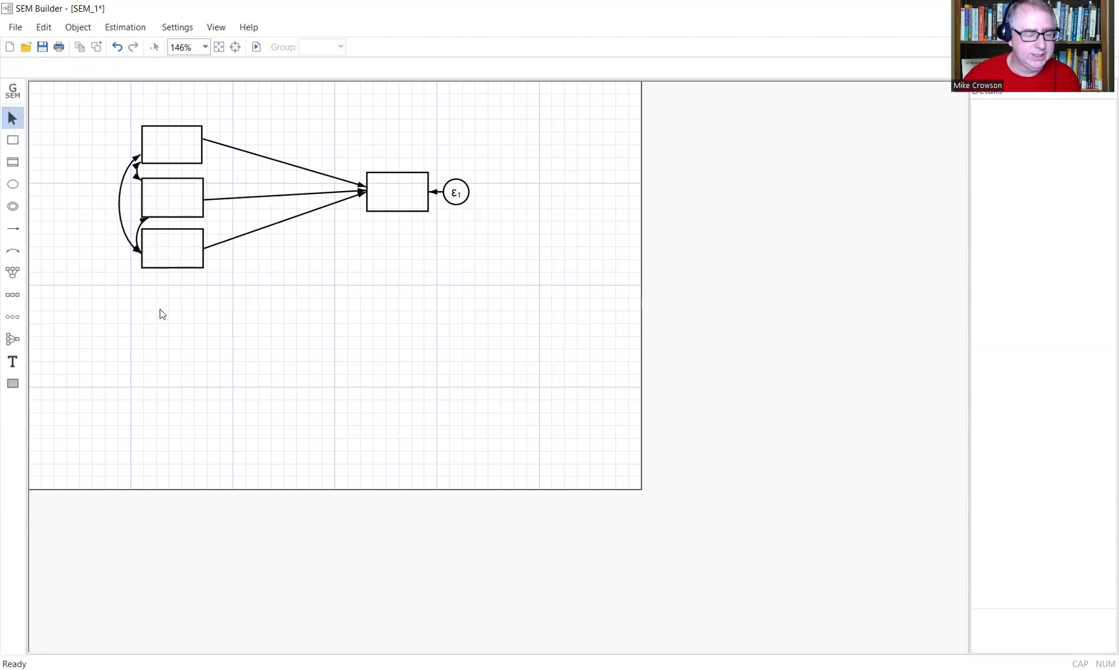
pyautogui.click(174, 263)
# Move the bottom predictor down, the top predictor up and the outcome box lower, then reattach the top path.
pyautogui.moveTo(174, 263); pyautogui.dragTo(177, 308)
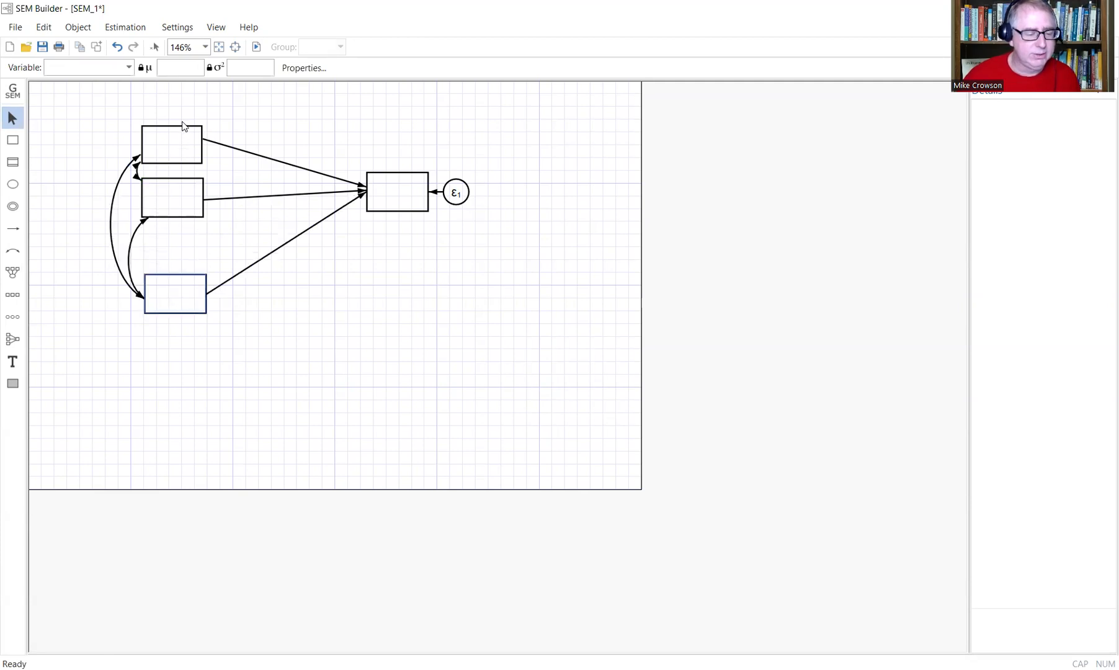
pyautogui.moveTo(187, 128); pyautogui.dragTo(188, 102)
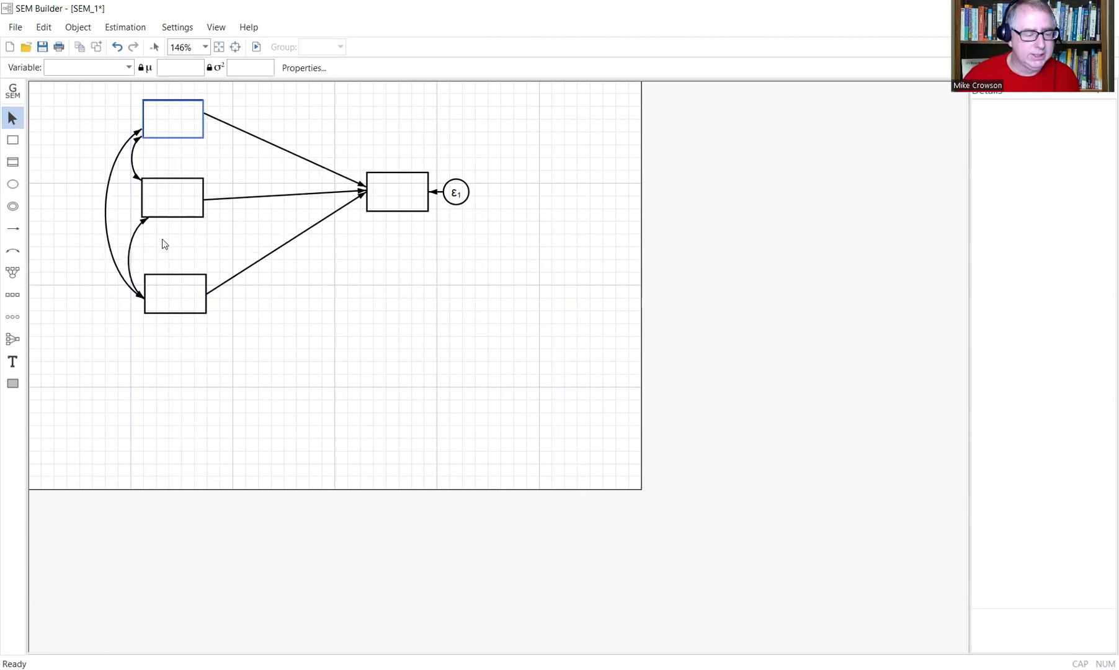
pyautogui.click(401, 207)
pyautogui.moveTo(402, 207); pyautogui.dragTo(404, 221)
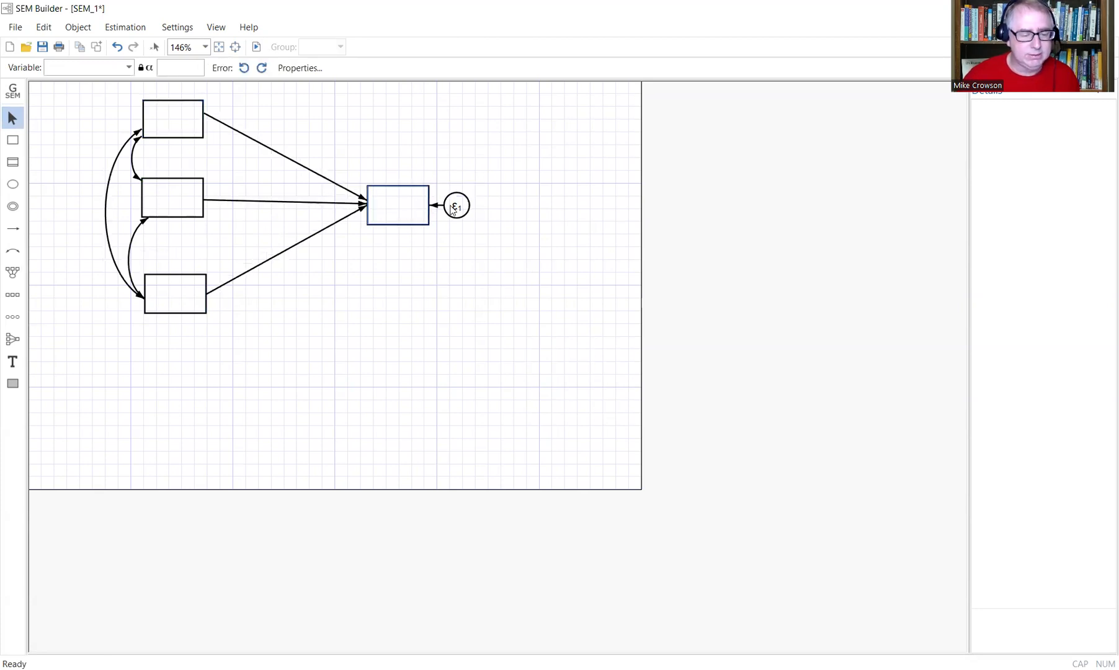
pyautogui.click(535, 219)
pyautogui.click(362, 202)
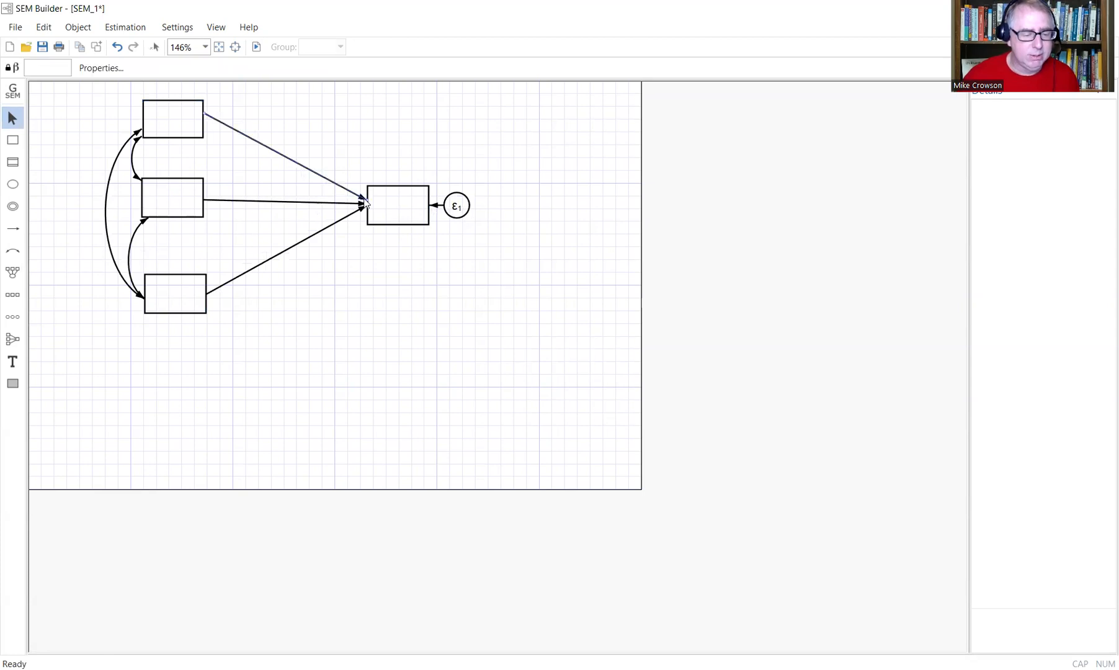
pyautogui.moveTo(366, 202)
pyautogui.mouseDown()
pyautogui.moveTo(393, 185)
pyautogui.moveTo(367, 202)
pyautogui.mouseUp()
# Lower the middle predictor and outcome boxes so their connecting path runs level.
pyautogui.click(182, 216)
pyautogui.moveTo(181, 216); pyautogui.dragTo(182, 230)
pyautogui.moveTo(394, 227); pyautogui.dragTo(393, 238)
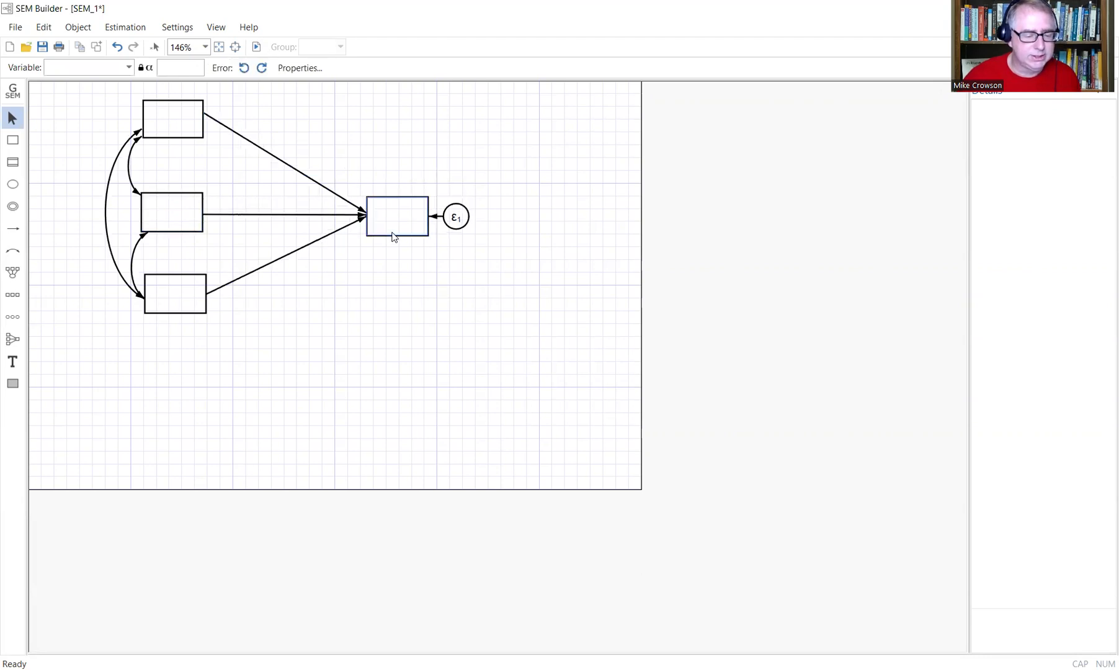
pyautogui.click(510, 258)
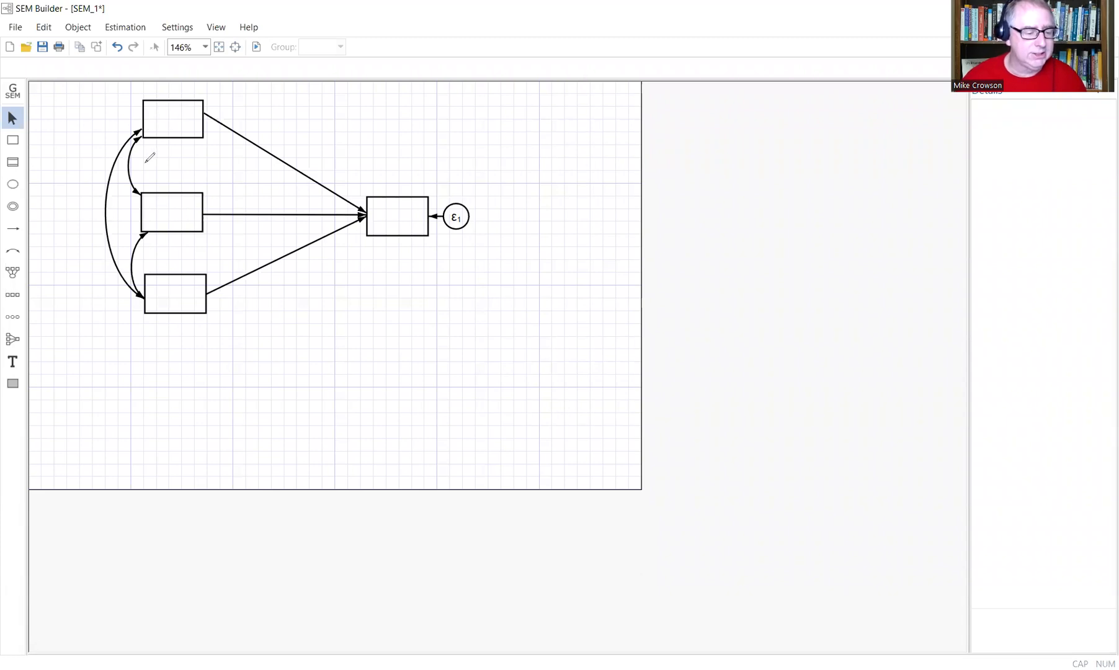
# After small adjustments to the diagram, place a new observed-variable rectangle below the outcome box.
pyautogui.moveTo(153, 150); pyautogui.dragTo(145, 163)
pyautogui.moveTo(164, 234); pyautogui.dragTo(156, 249)
pyautogui.moveTo(118, 211); pyautogui.dragTo(110, 218)
pyautogui.moveTo(109, 113)
pyautogui.mouseDown()
pyautogui.moveTo(88, 116)
pyautogui.moveTo(121, 112)
pyautogui.moveTo(115, 120)
pyautogui.mouseUp()
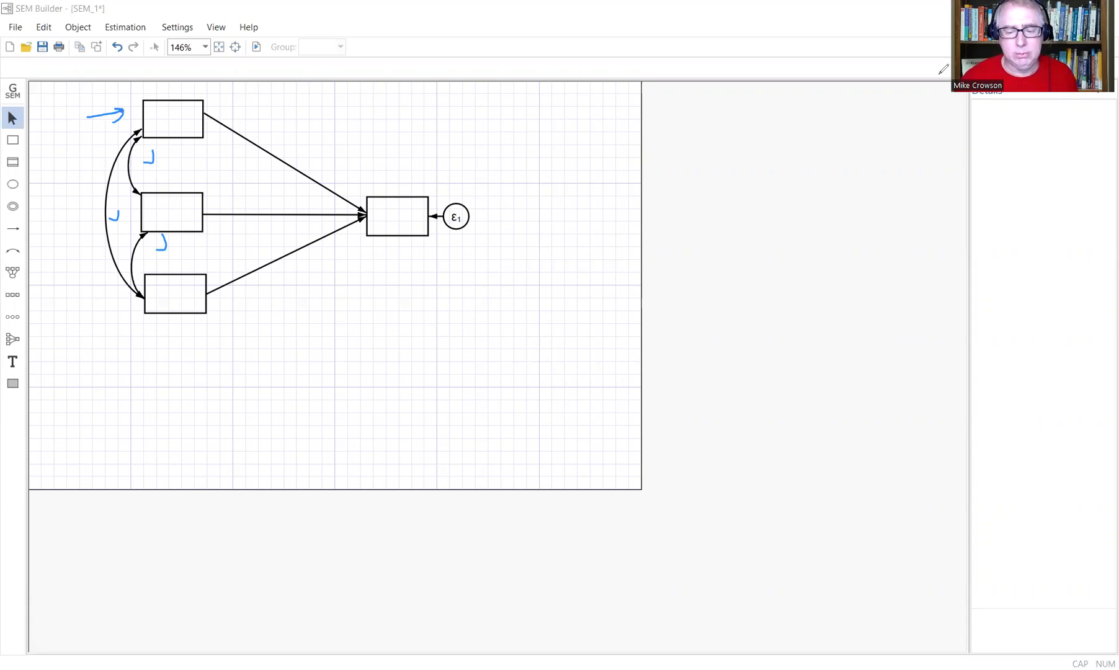
pyautogui.click(939, 74)
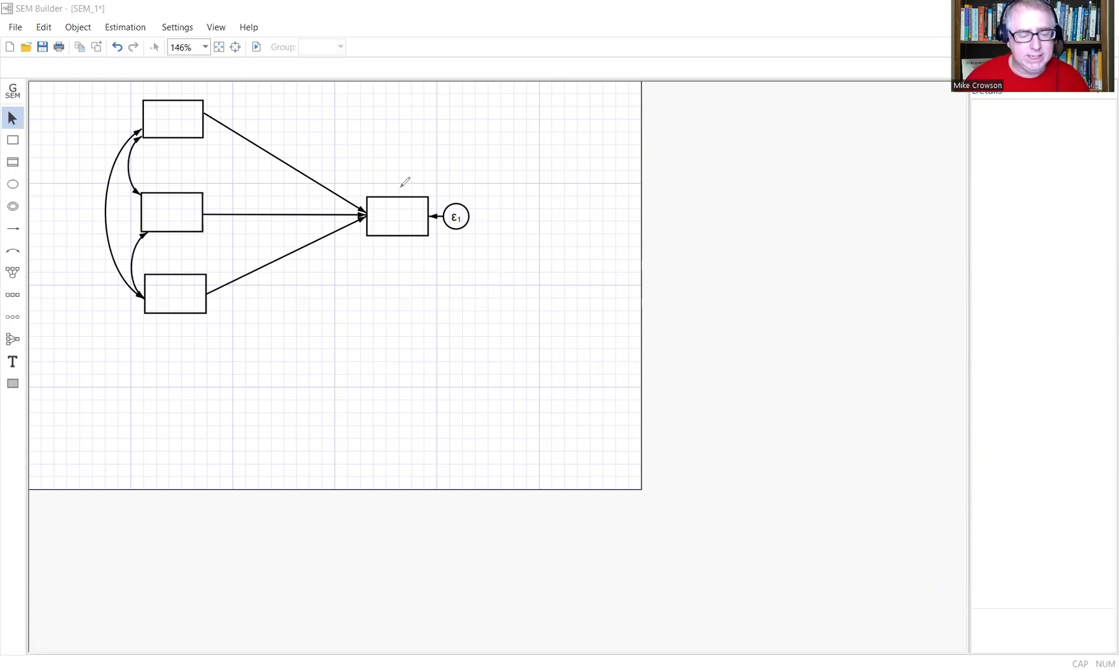
pyautogui.moveTo(397, 220); pyautogui.dragTo(408, 202)
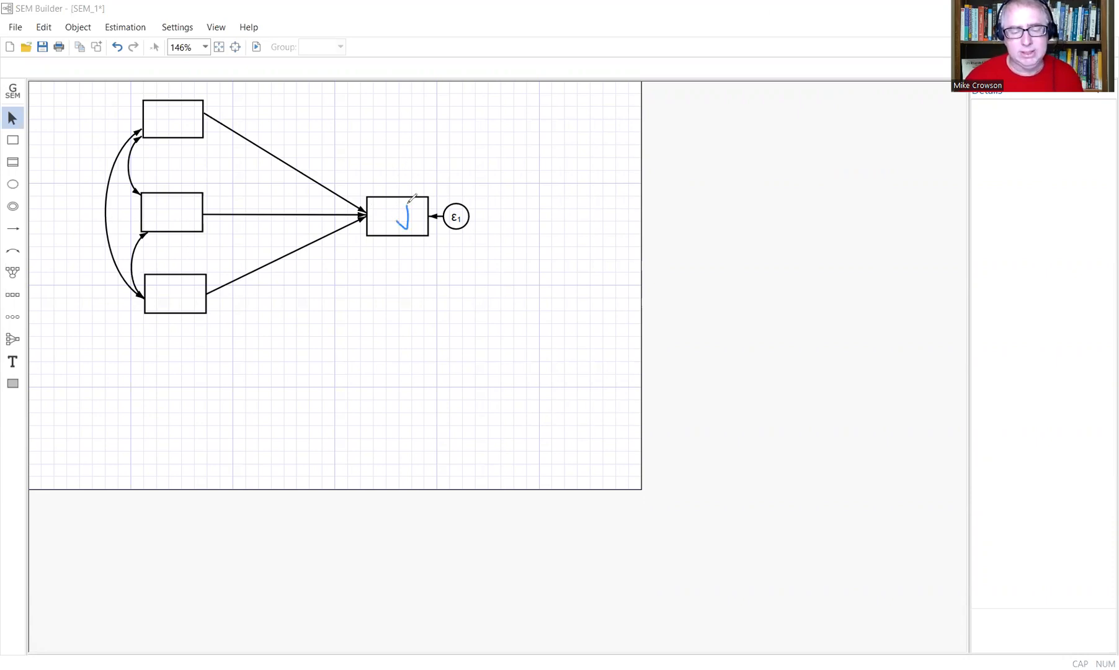
pyautogui.click(449, 81)
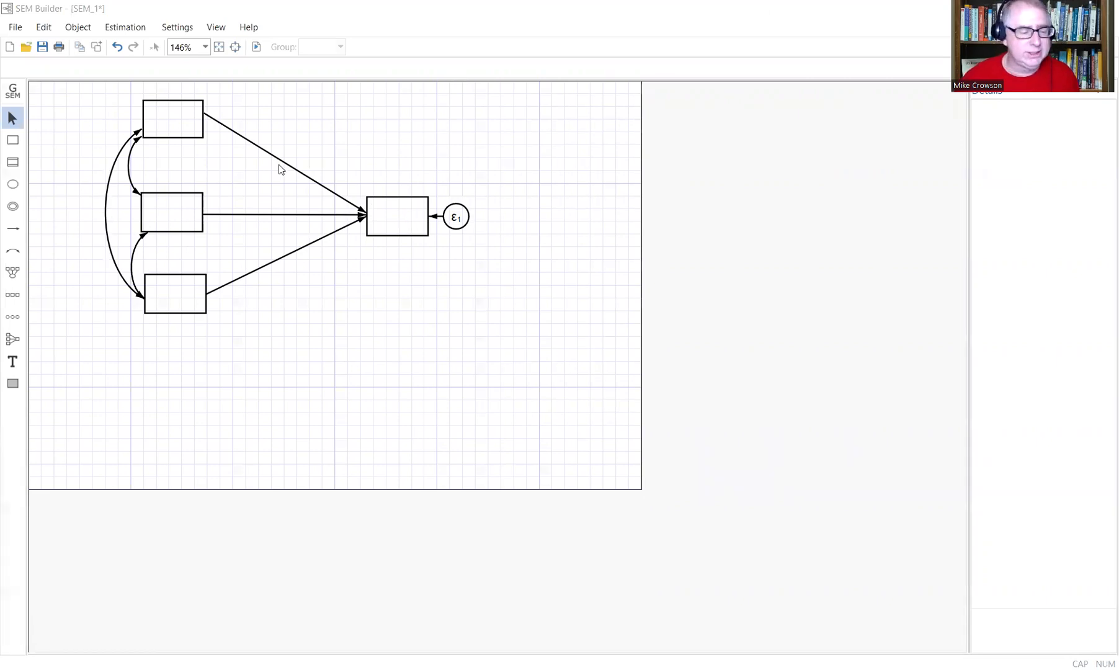
pyautogui.click(18, 141)
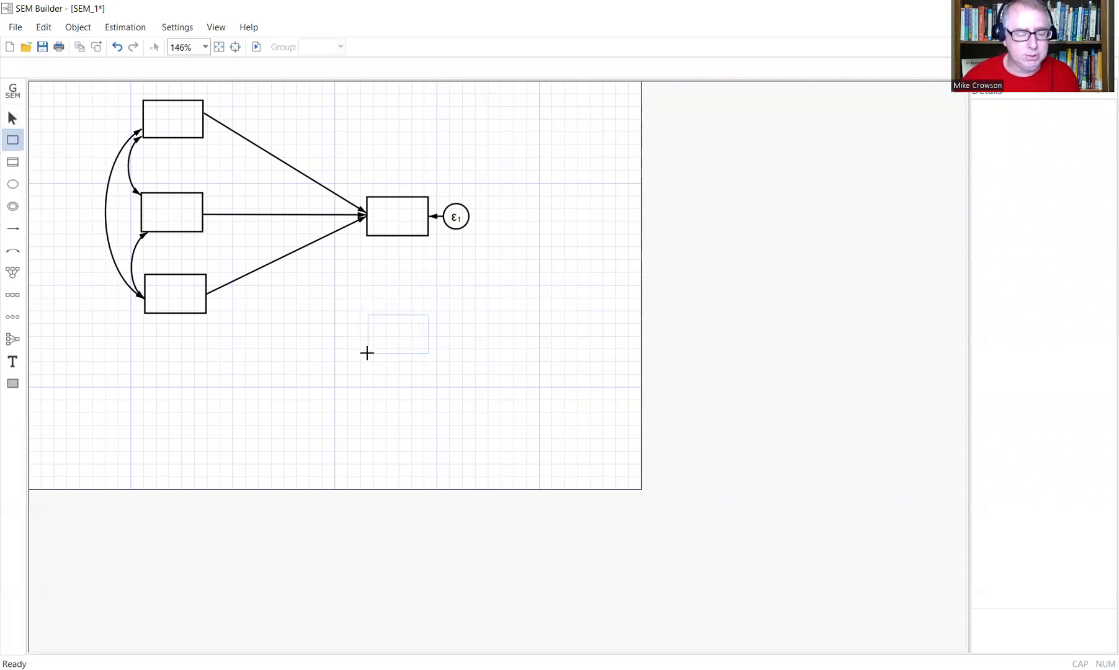
pyautogui.click(366, 352)
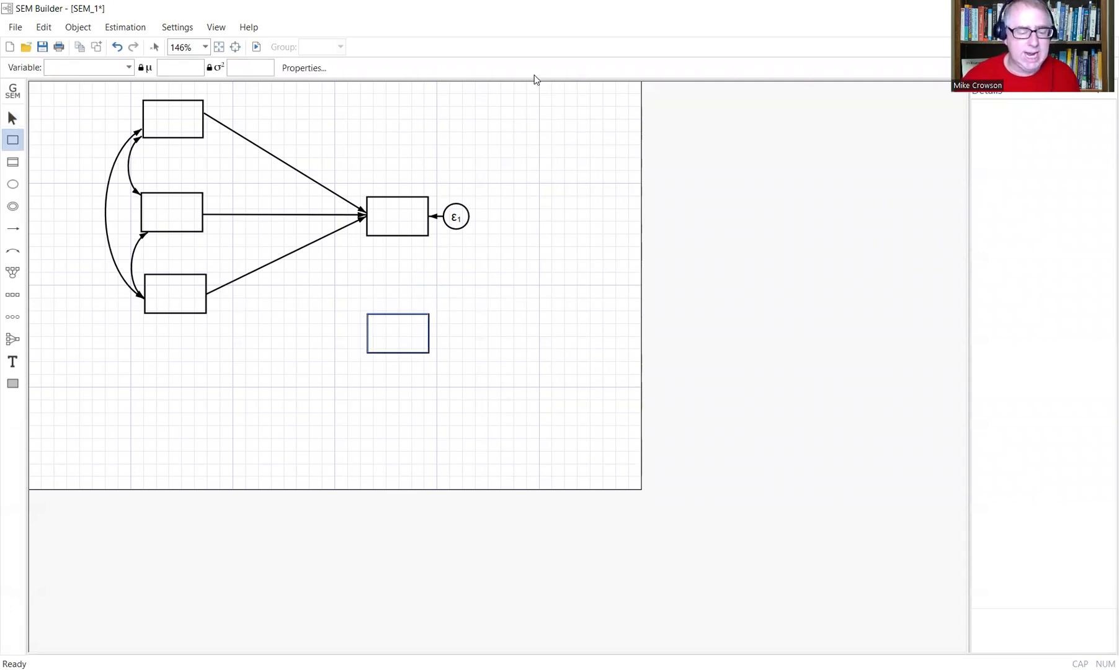
pyautogui.click(12, 119)
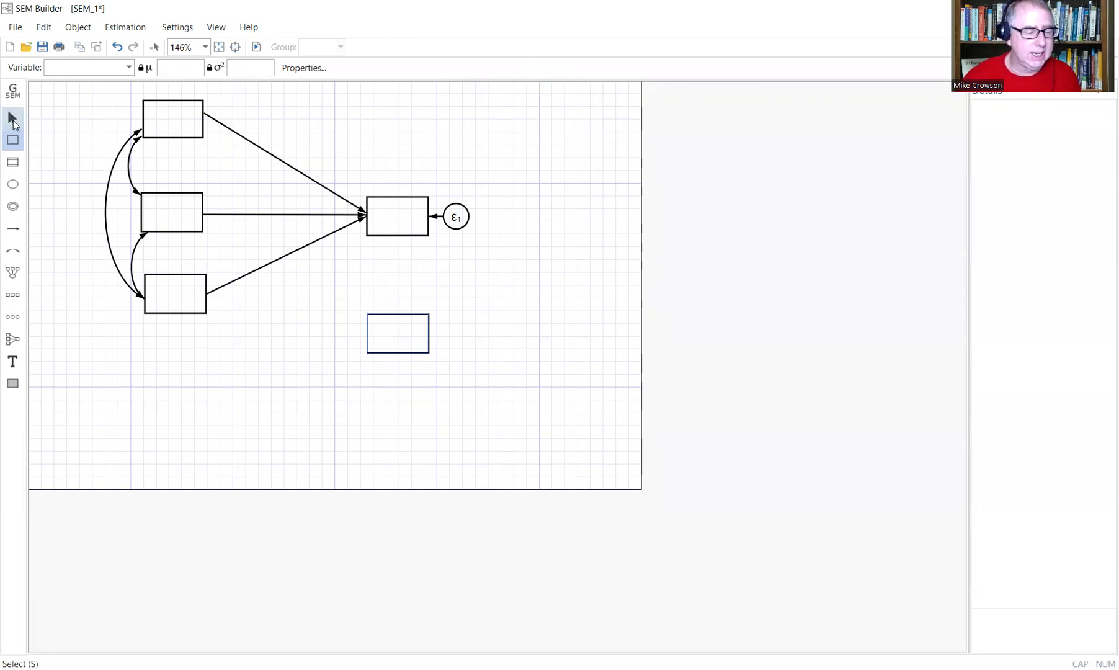
# Draw paths into the new box from the outcome box and the bottom predictor, adding an ε2 error.
pyautogui.click(13, 227)
pyautogui.moveTo(397, 232); pyautogui.dragTo(399, 317)
pyautogui.moveTo(190, 303); pyautogui.dragTo(388, 334)
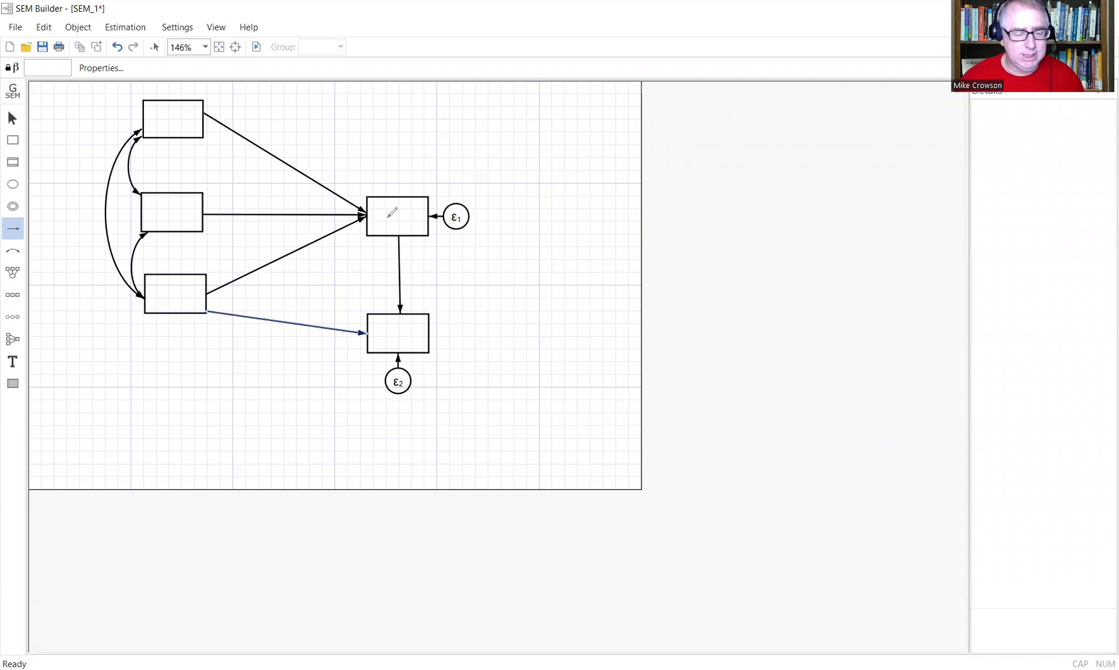
pyautogui.moveTo(400, 201); pyautogui.dragTo(388, 218)
pyautogui.moveTo(393, 333); pyautogui.dragTo(405, 322)
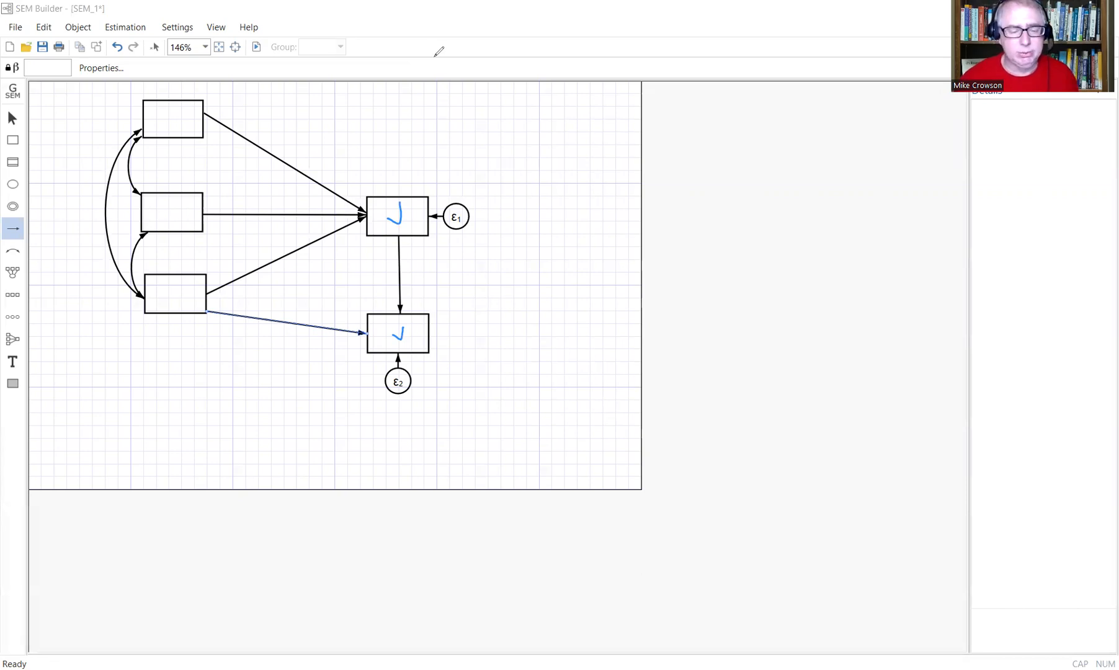
pyautogui.click(434, 56)
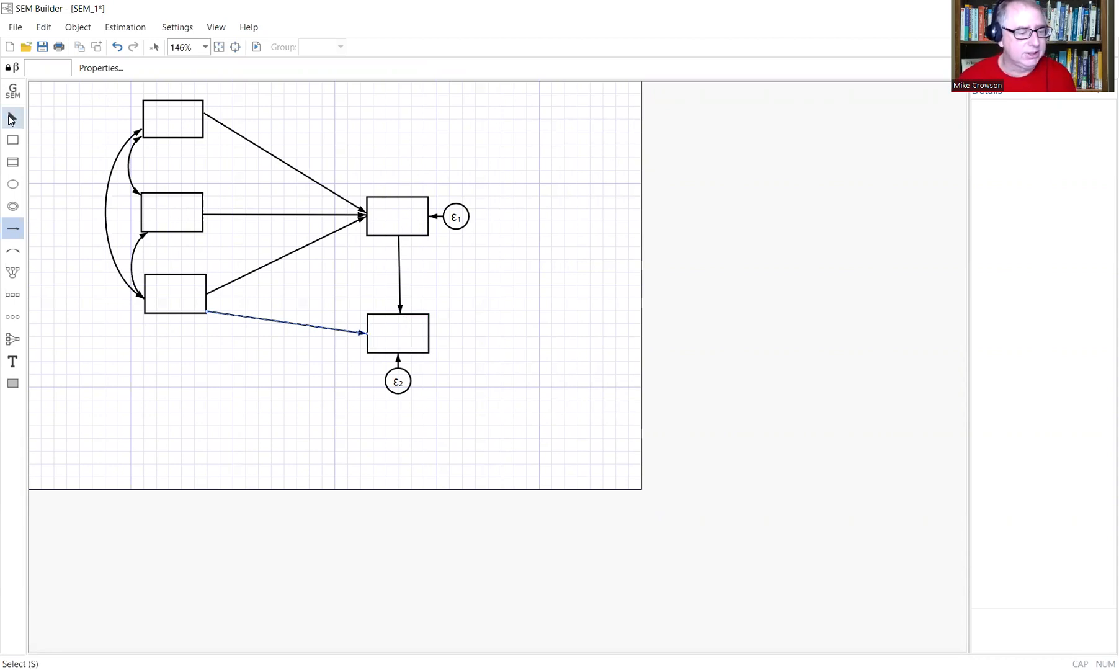
# Delete the lower-right box along with its ε2 error and incoming paths.
pyautogui.click(12, 117)
pyautogui.click(413, 316)
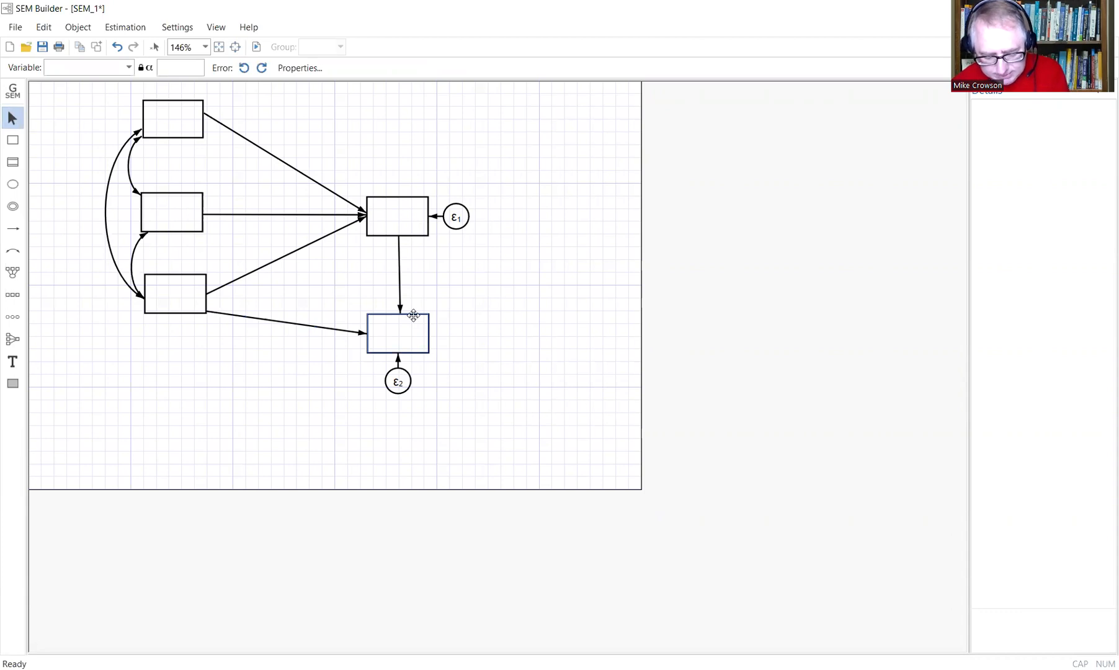
pyautogui.press('Delete')
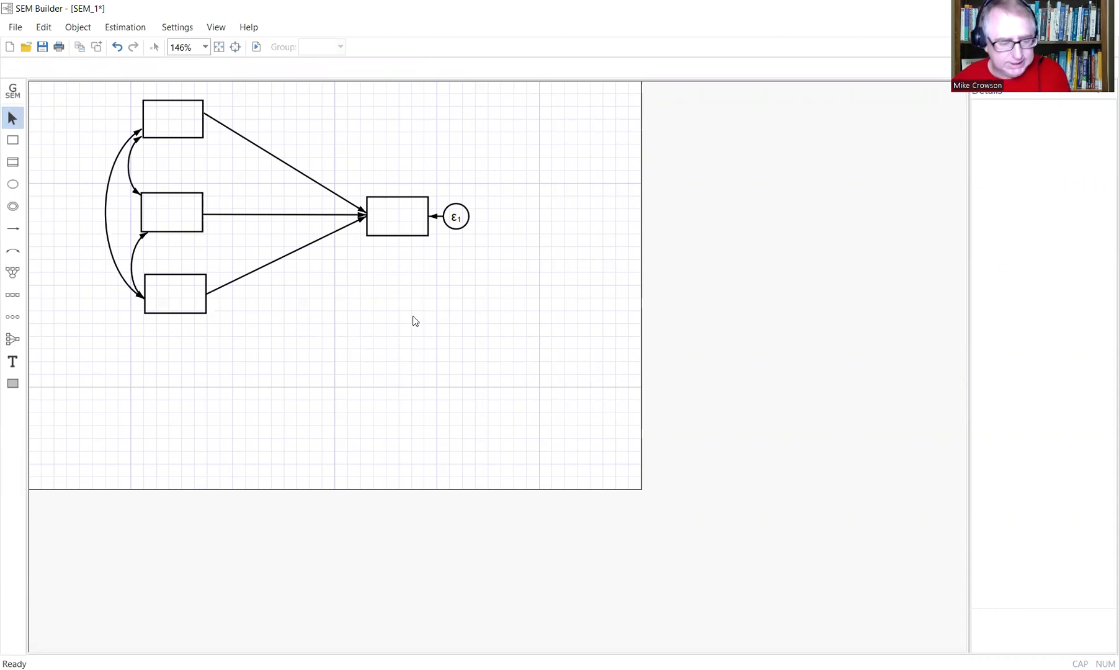
# Assign the variable Age to the top predictor box and Severity to the middle one.
pyautogui.click(163, 129)
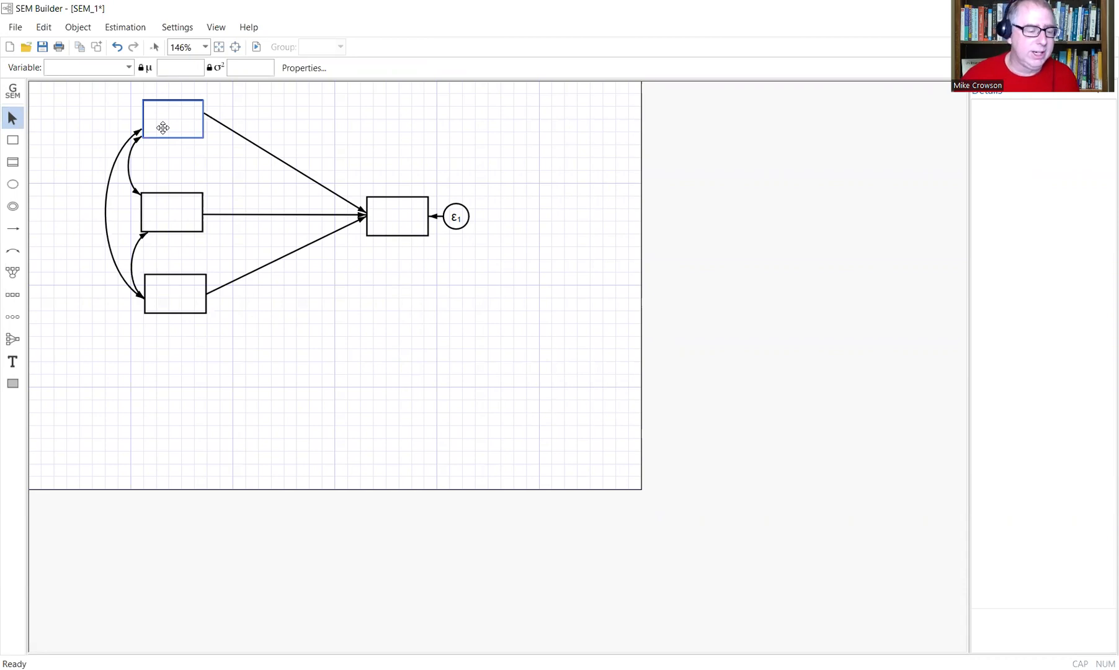
pyautogui.click(129, 68)
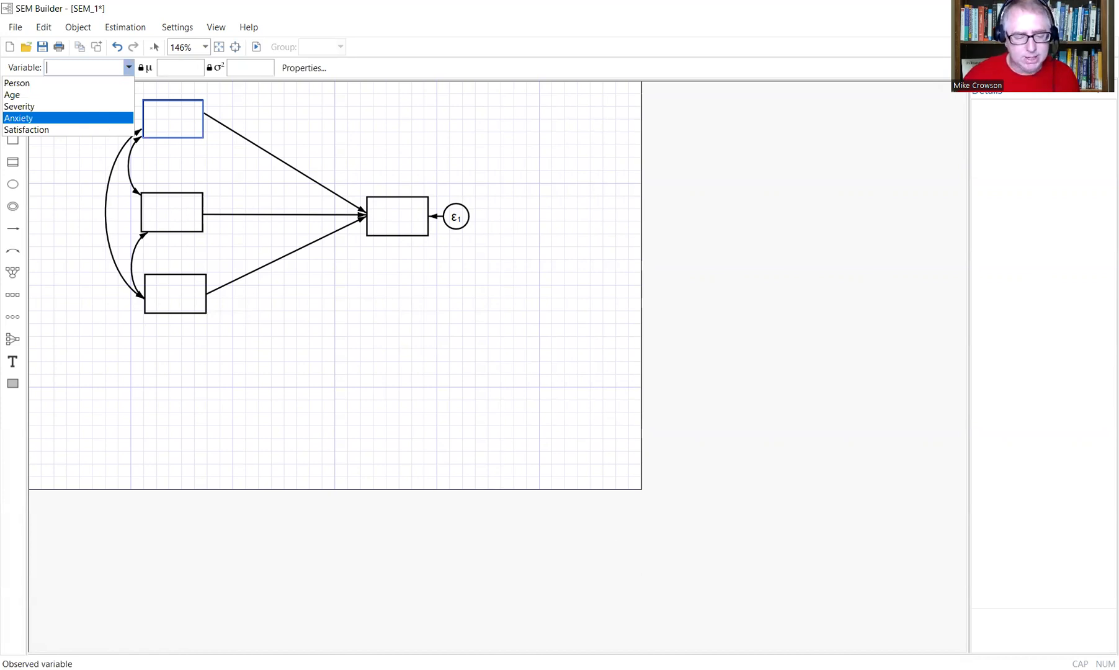
pyautogui.click(124, 65)
pyautogui.click(128, 68)
pyautogui.click(108, 94)
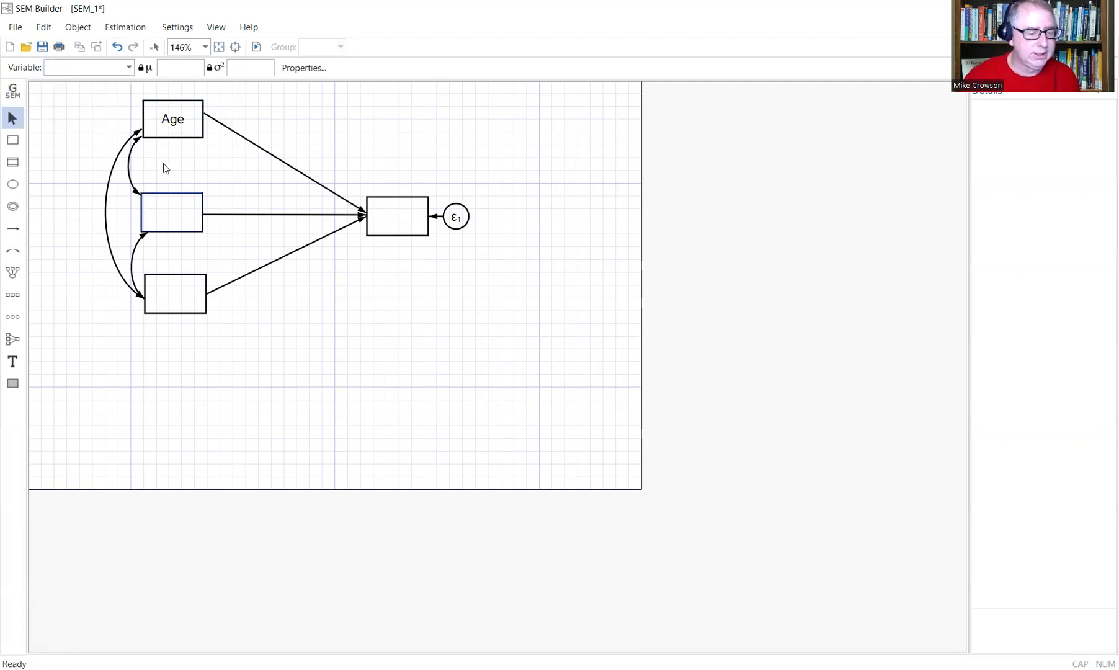
pyautogui.click(178, 215)
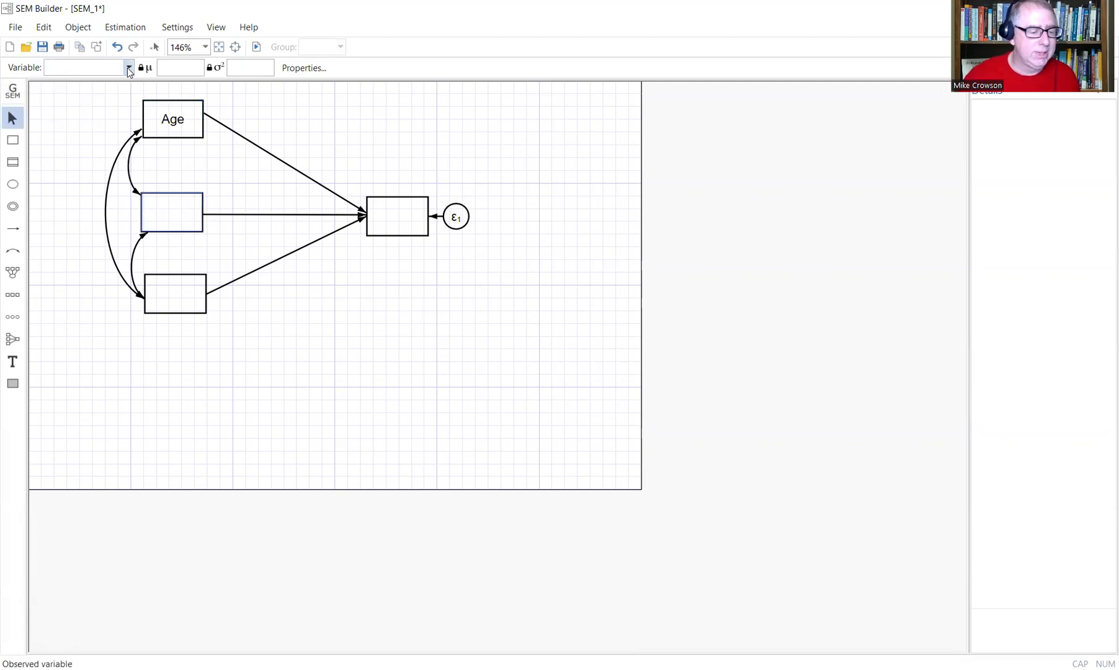
pyautogui.click(129, 67)
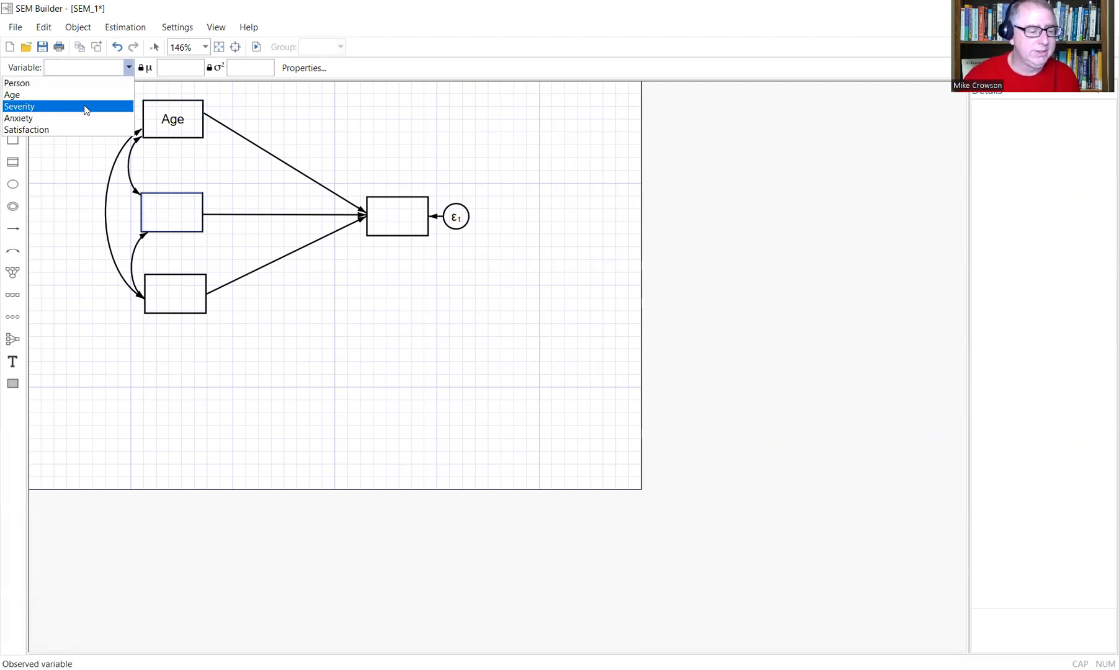
pyautogui.click(88, 106)
# Assign Anxiety to the bottom predictor box and Satisfaction to the outcome box.
pyautogui.click(190, 292)
pyautogui.click(127, 70)
pyautogui.click(96, 118)
pyautogui.click(381, 220)
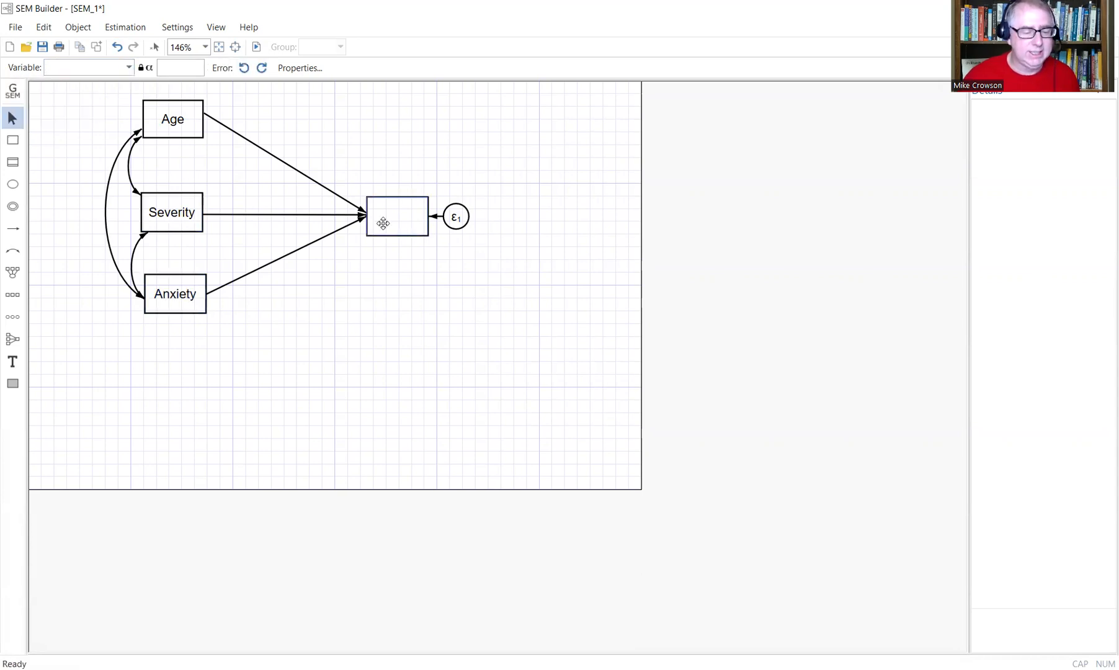
pyautogui.click(129, 68)
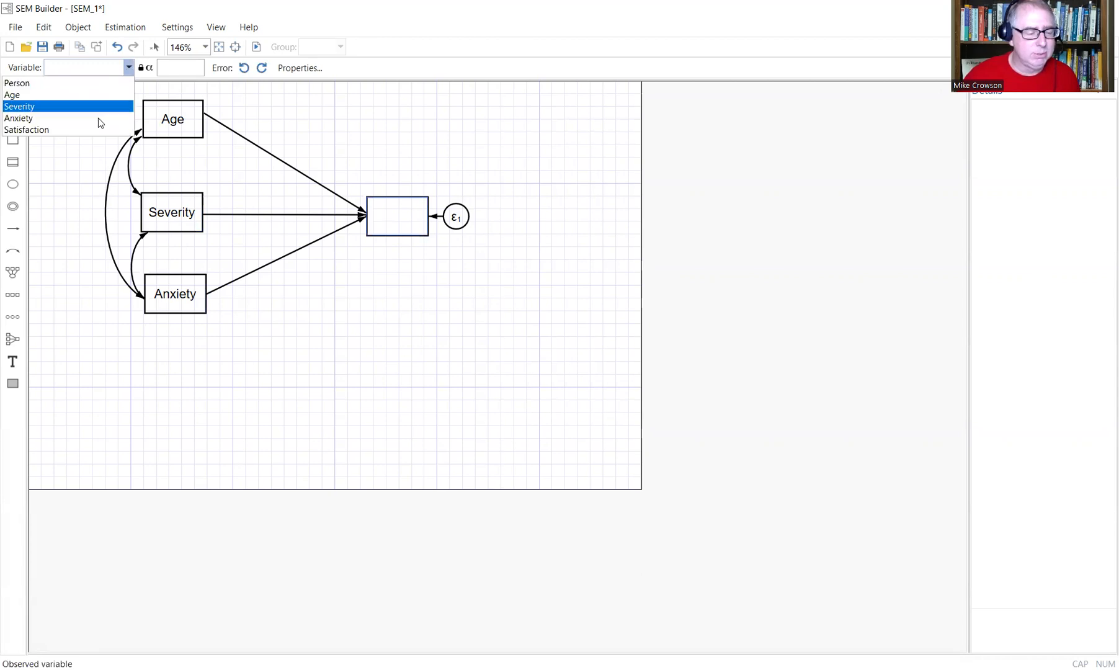
pyautogui.click(89, 130)
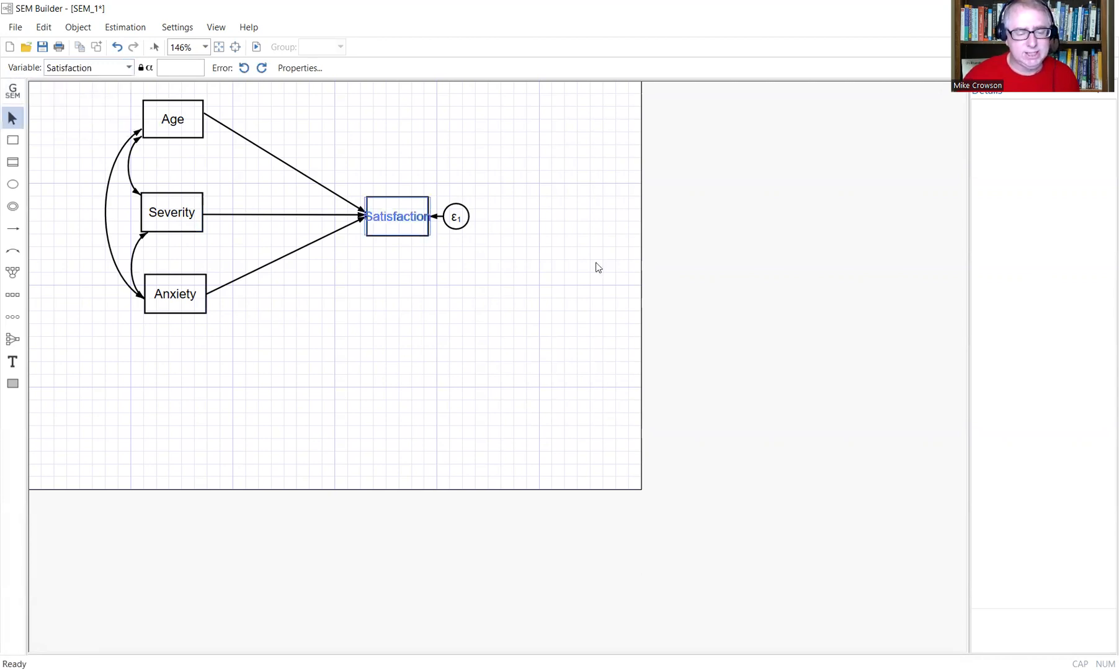
pyautogui.click(597, 265)
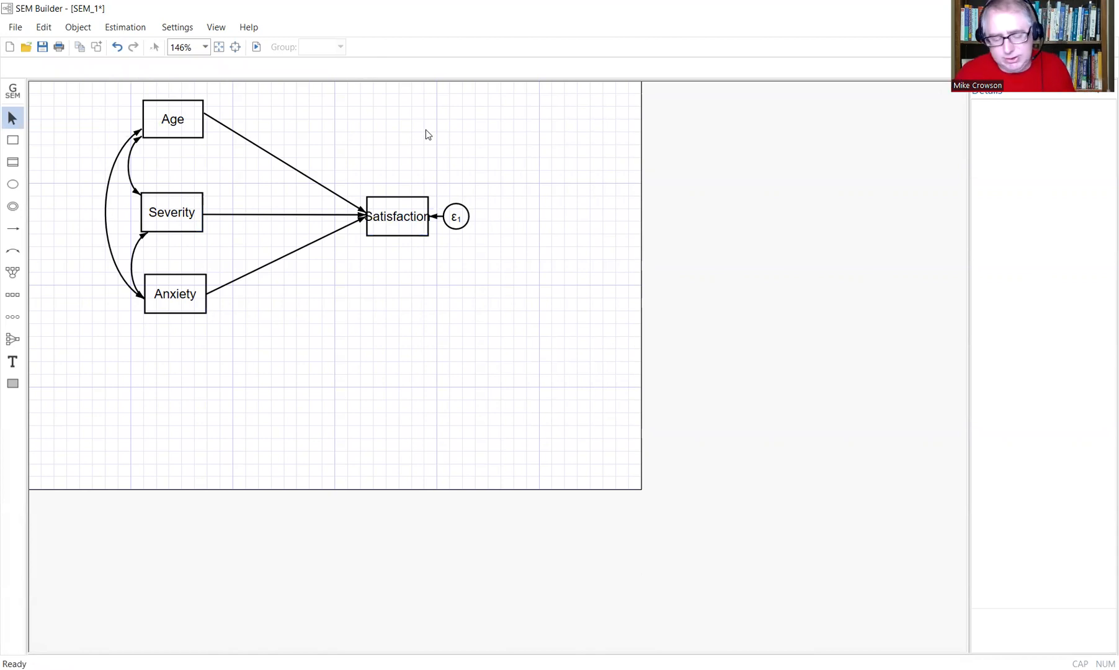
# Start model estimation with plain Maximum likelihood selected as the method.
pyautogui.click(135, 31)
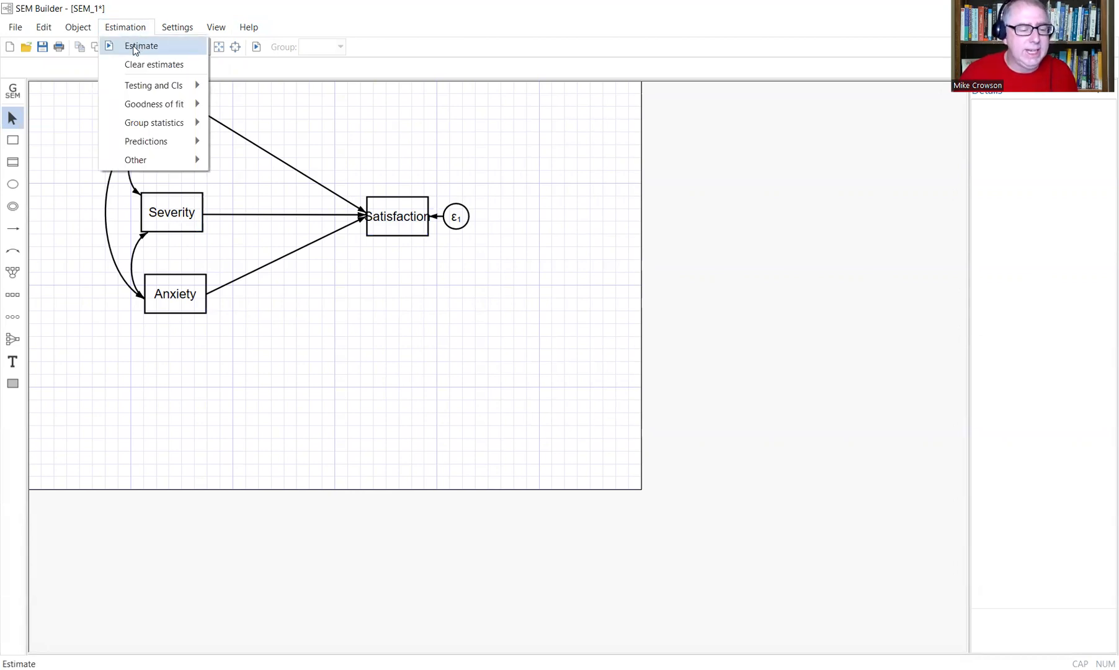
pyautogui.click(133, 46)
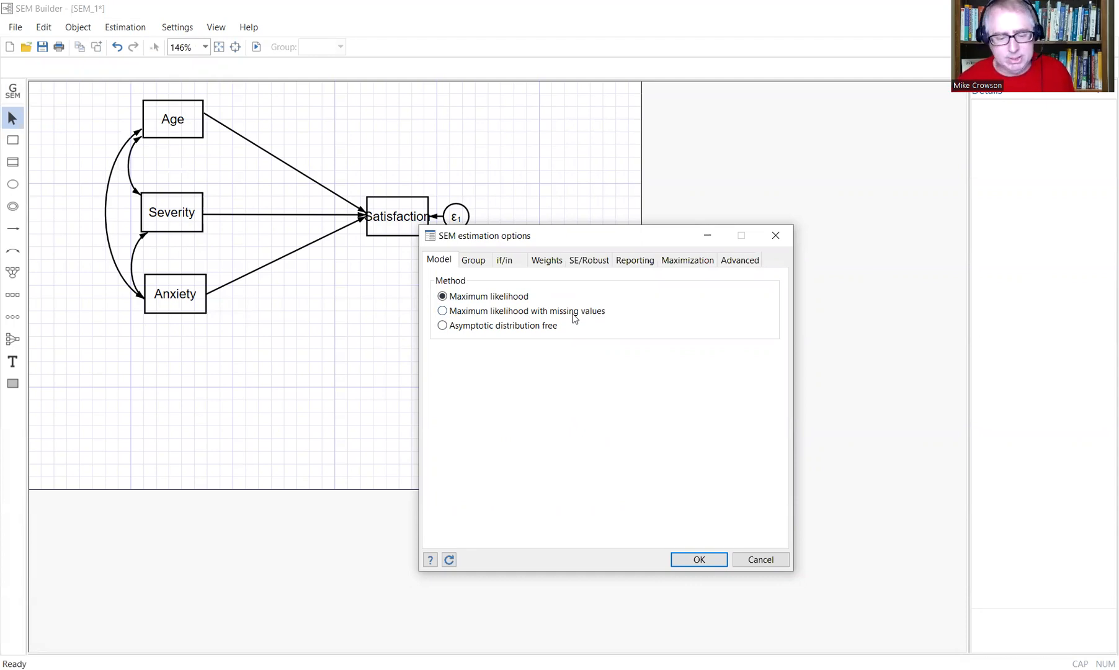
pyautogui.click(491, 311)
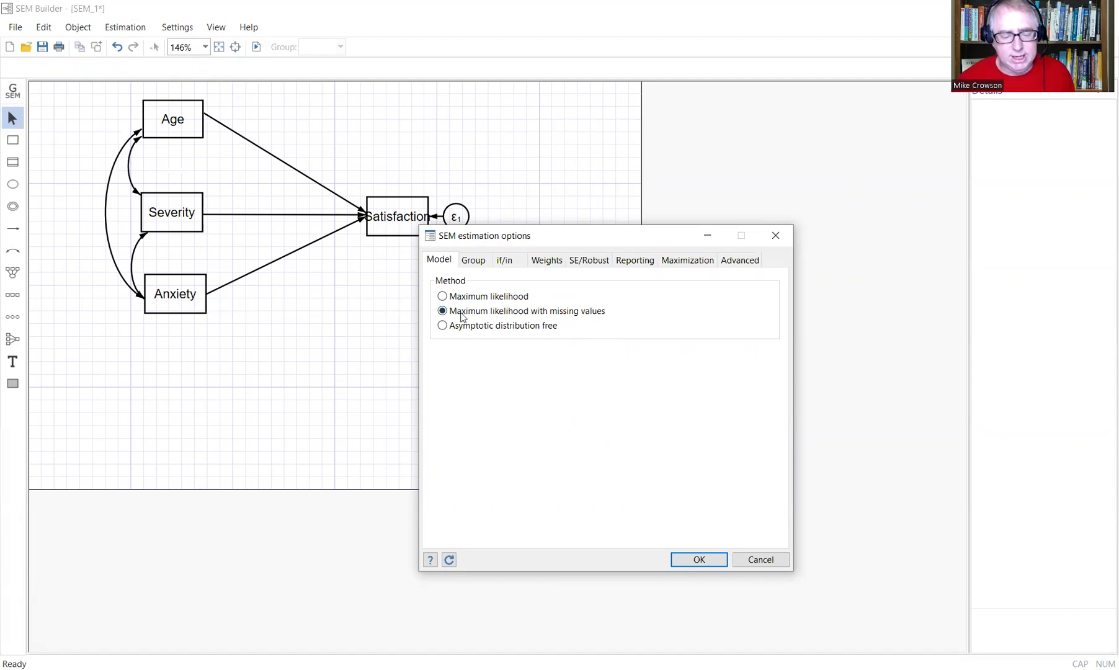
pyautogui.click(501, 299)
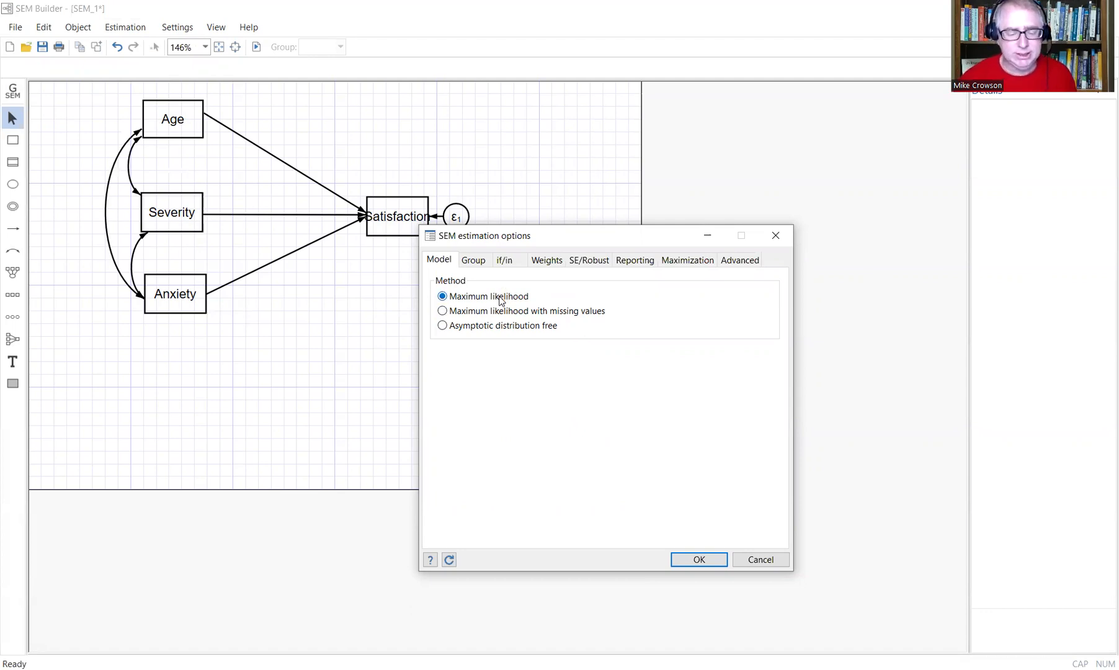
# Keep Default standard errors, review the Reporting options, and run the estimation.
pyautogui.click(589, 263)
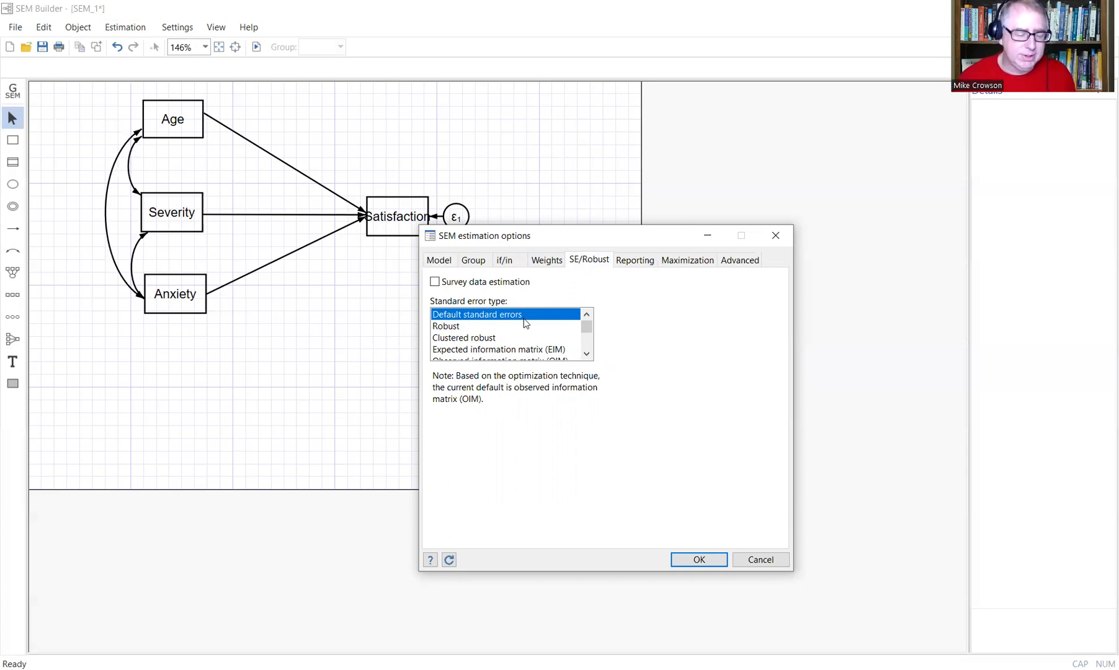
pyautogui.click(453, 328)
pyautogui.scroll(-3, 481, 336)
pyautogui.scroll(3, 481, 339)
pyautogui.scroll(-2, 481, 341)
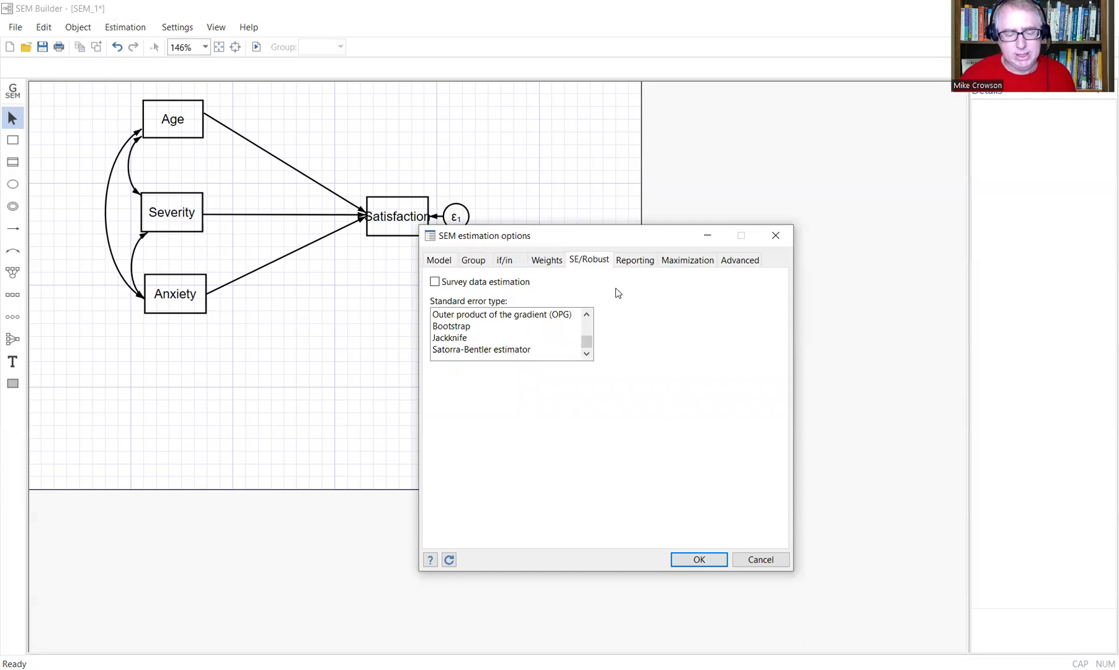
pyautogui.scroll(2, 525, 323)
pyautogui.click(507, 314)
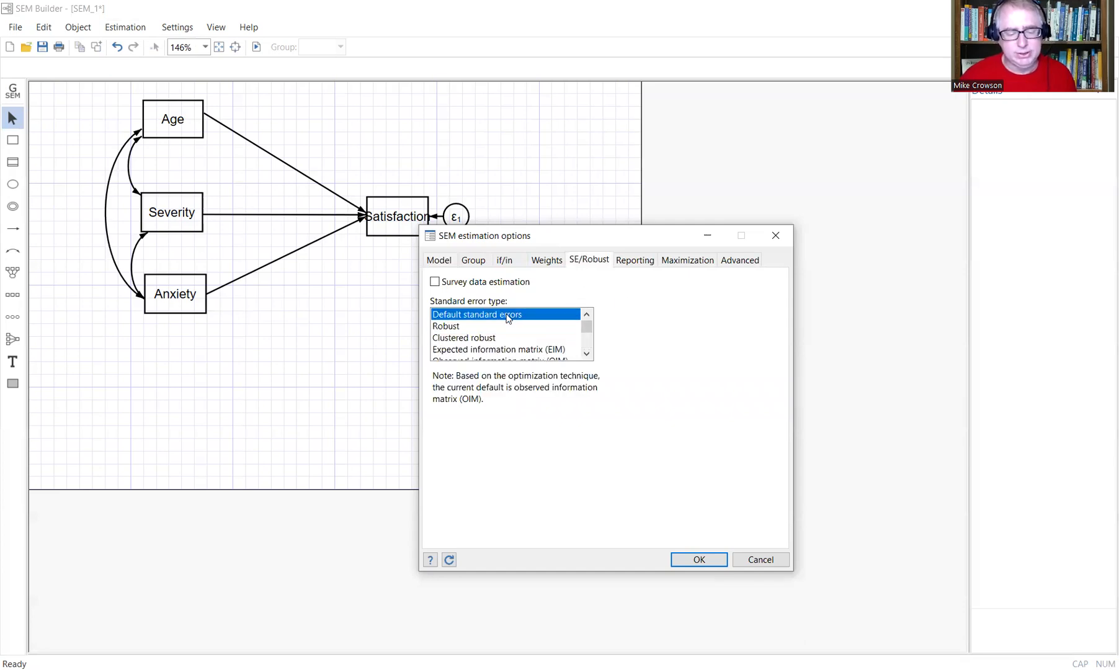
pyautogui.click(645, 264)
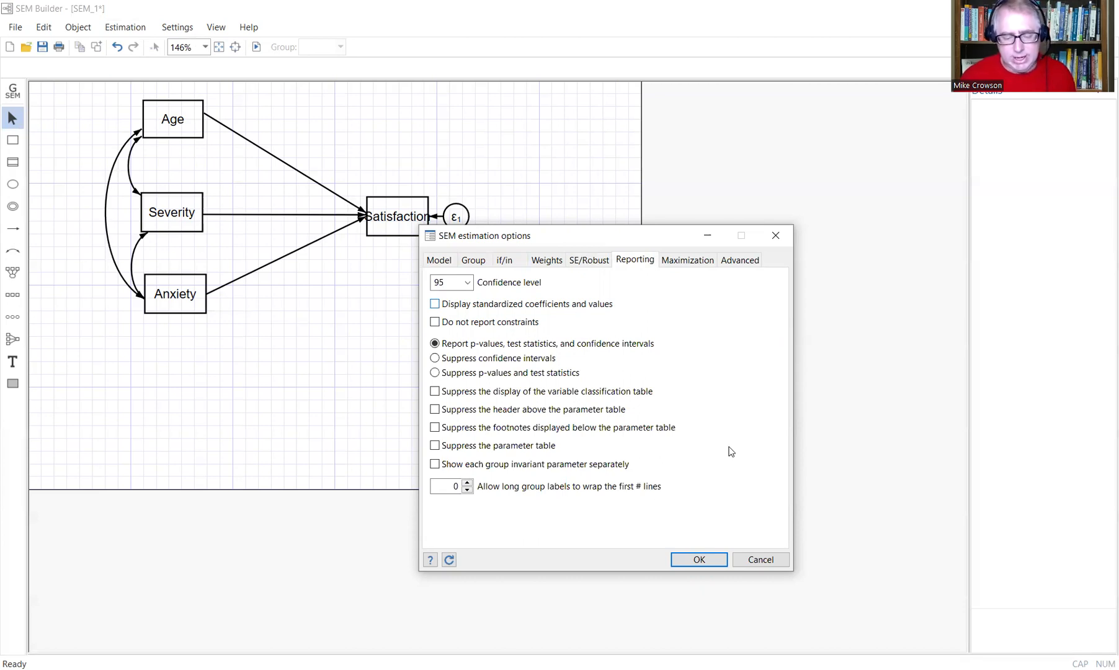
pyautogui.moveTo(671, 230); pyautogui.dragTo(690, 190)
pyautogui.click(716, 514)
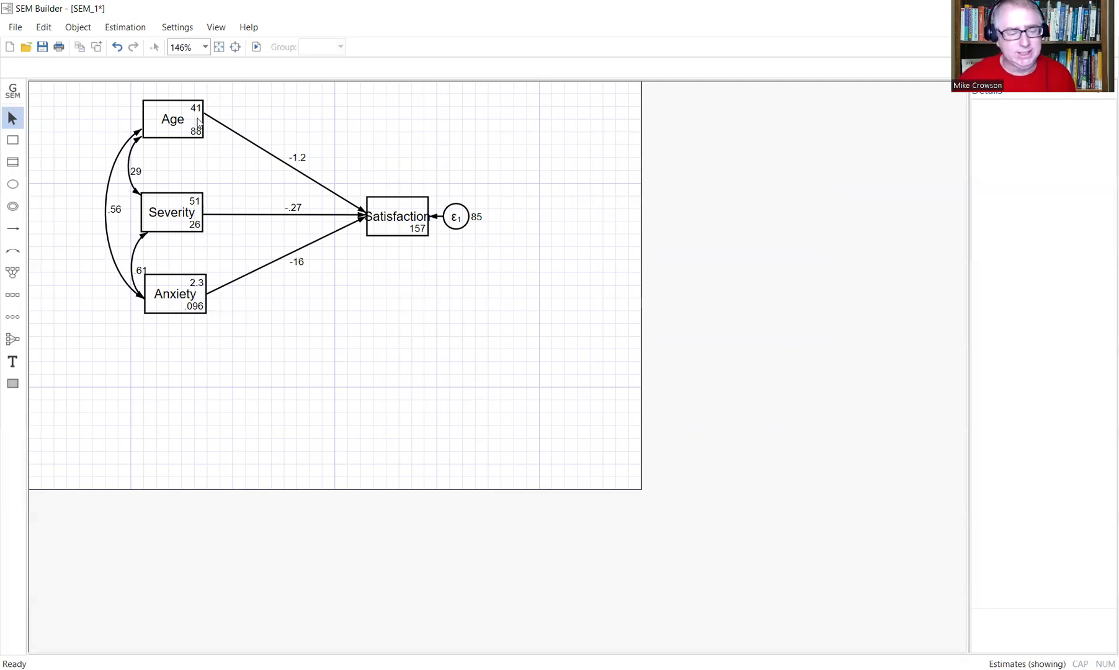
# Inspect details for Age, then its path to Satisfaction: B −1.1531, SE .2548, standardized −.6573.
pyautogui.click(152, 132)
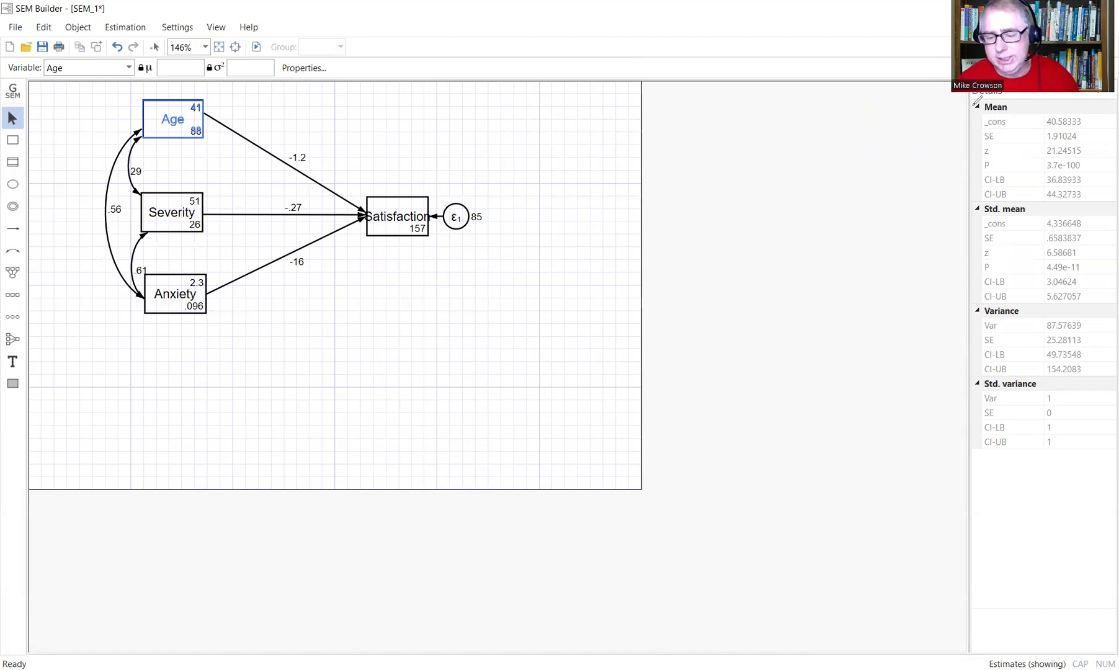
pyautogui.moveTo(973, 111); pyautogui.dragTo(975, 113)
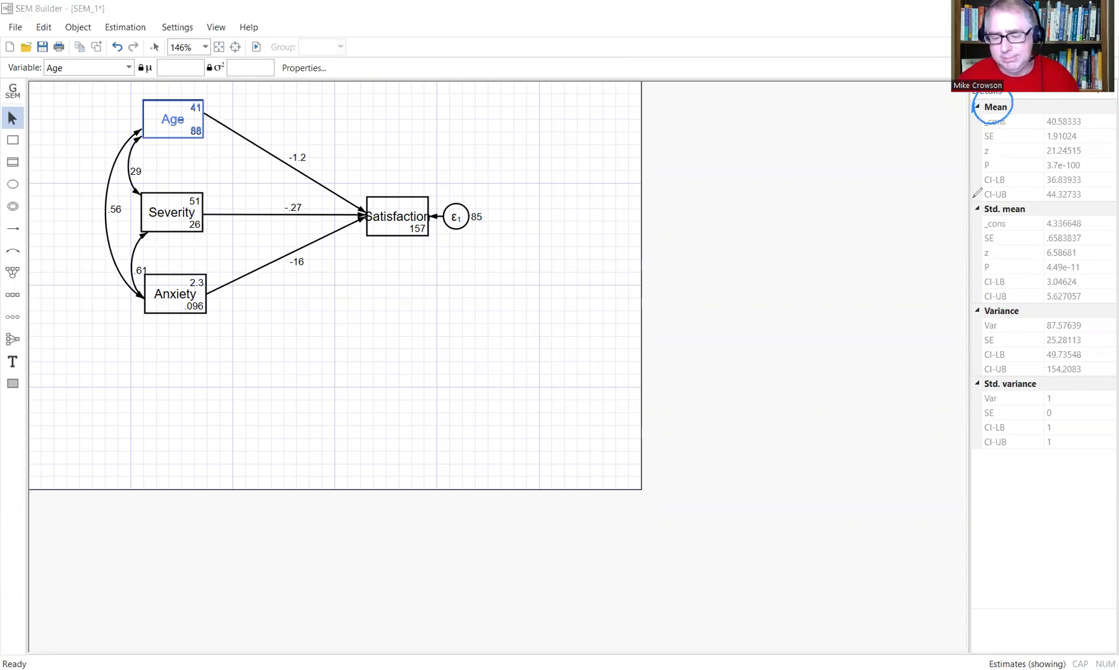
pyautogui.moveTo(1004, 192)
pyautogui.mouseDown()
pyautogui.moveTo(972, 208)
pyautogui.moveTo(1013, 197)
pyautogui.mouseUp()
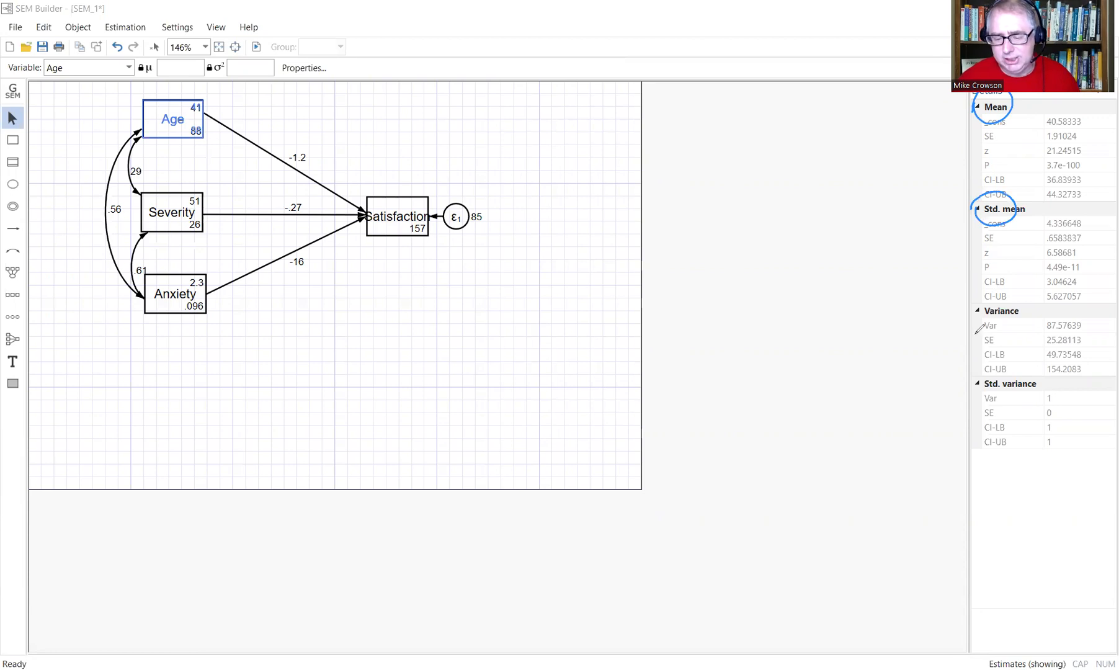
pyautogui.moveTo(978, 308)
pyautogui.mouseDown()
pyautogui.moveTo(1017, 313)
pyautogui.moveTo(985, 297)
pyautogui.mouseUp()
pyautogui.moveTo(999, 369); pyautogui.dragTo(989, 367)
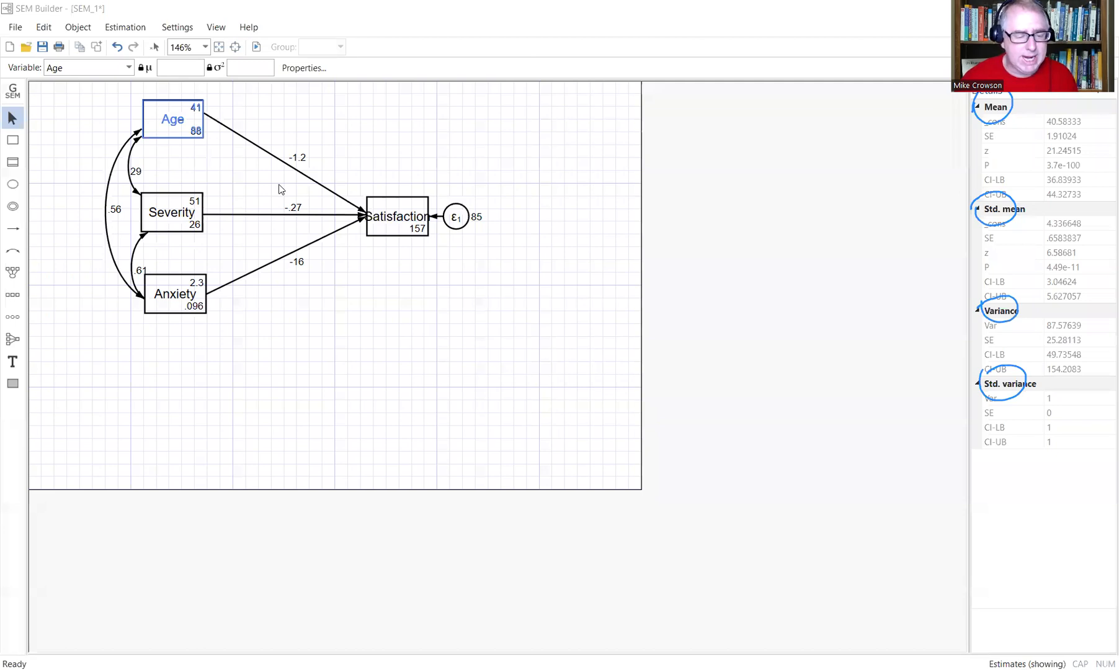
pyautogui.click(293, 167)
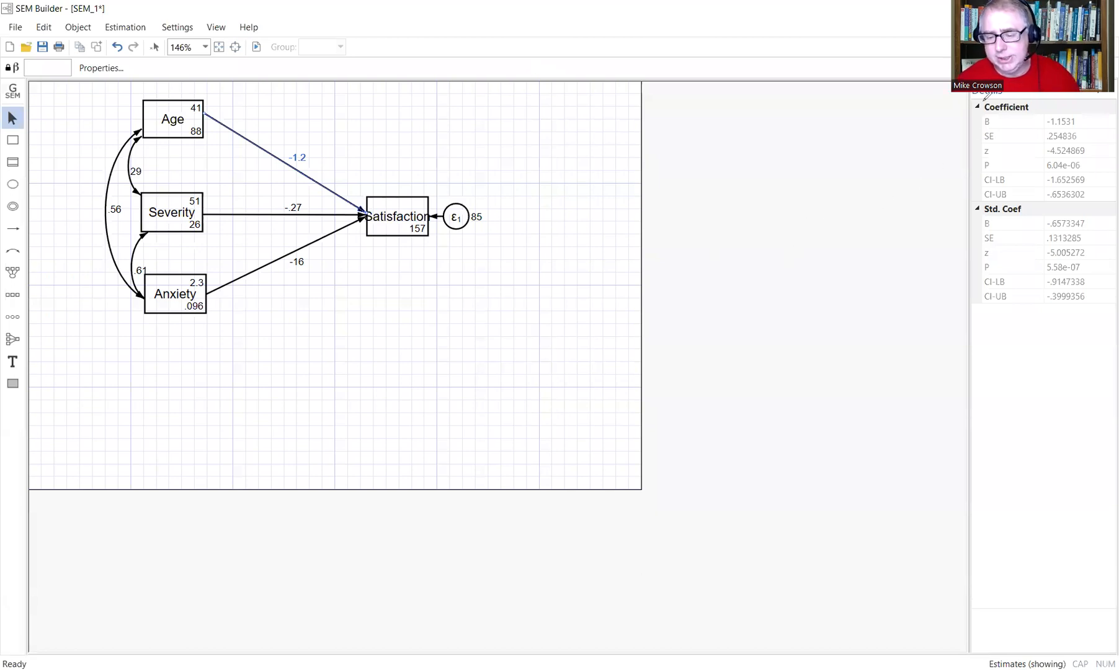
pyautogui.moveTo(982, 102); pyautogui.dragTo(1017, 97)
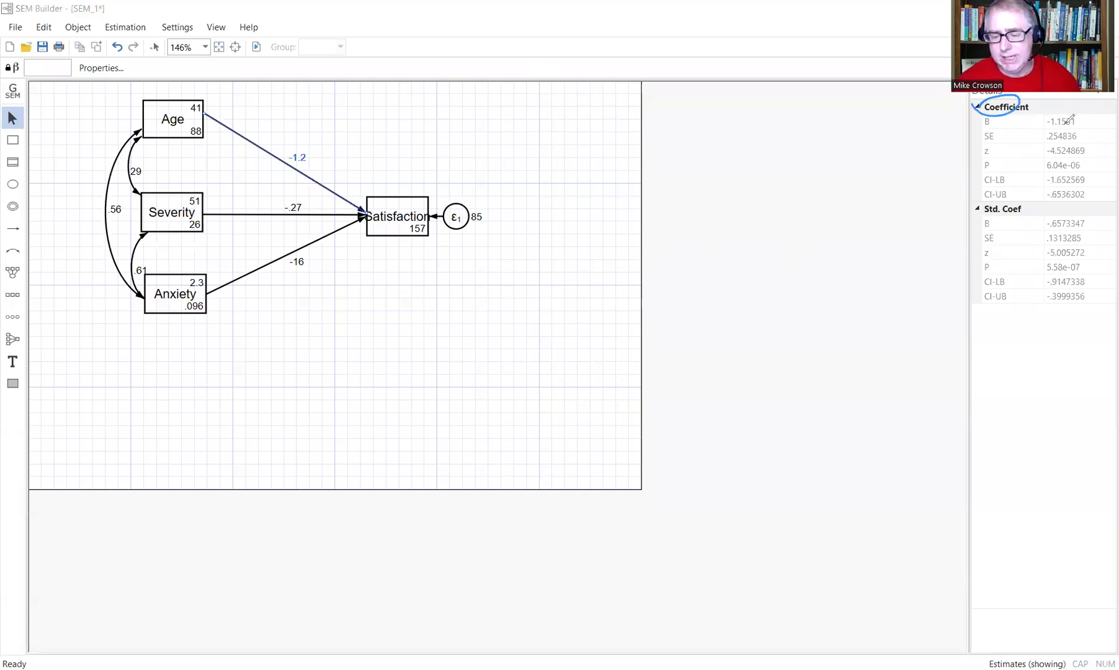
pyautogui.moveTo(1074, 124)
pyautogui.mouseDown()
pyautogui.moveTo(1045, 132)
pyautogui.moveTo(1082, 117)
pyautogui.moveTo(1077, 103)
pyautogui.mouseUp()
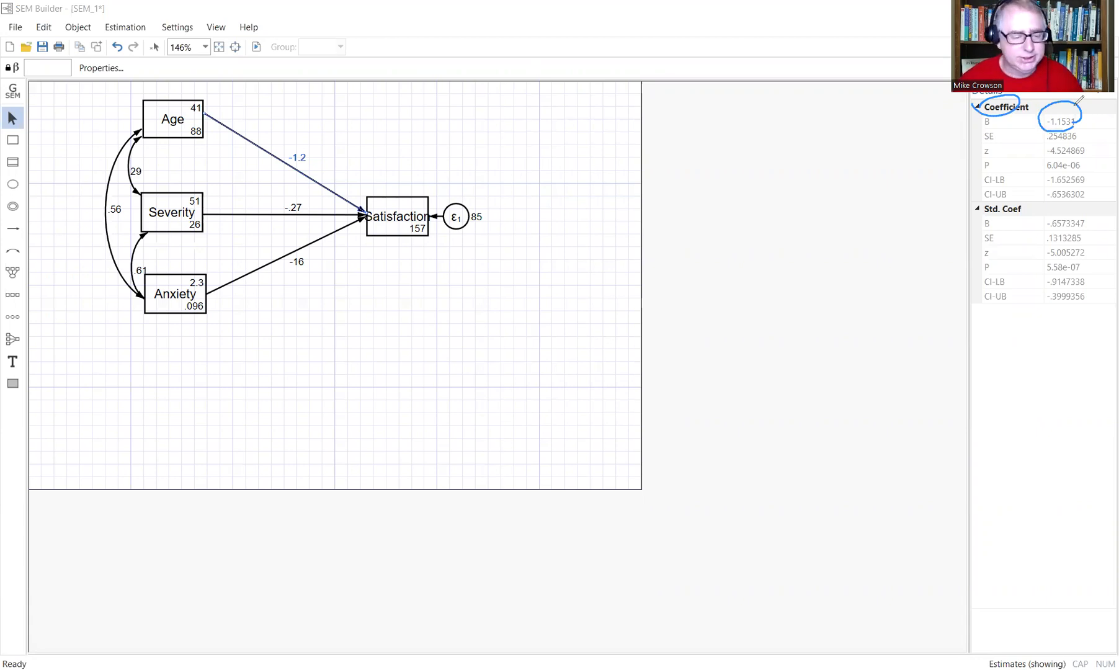
pyautogui.moveTo(287, 147)
pyautogui.mouseDown()
pyautogui.moveTo(274, 163)
pyautogui.moveTo(282, 143)
pyautogui.mouseUp()
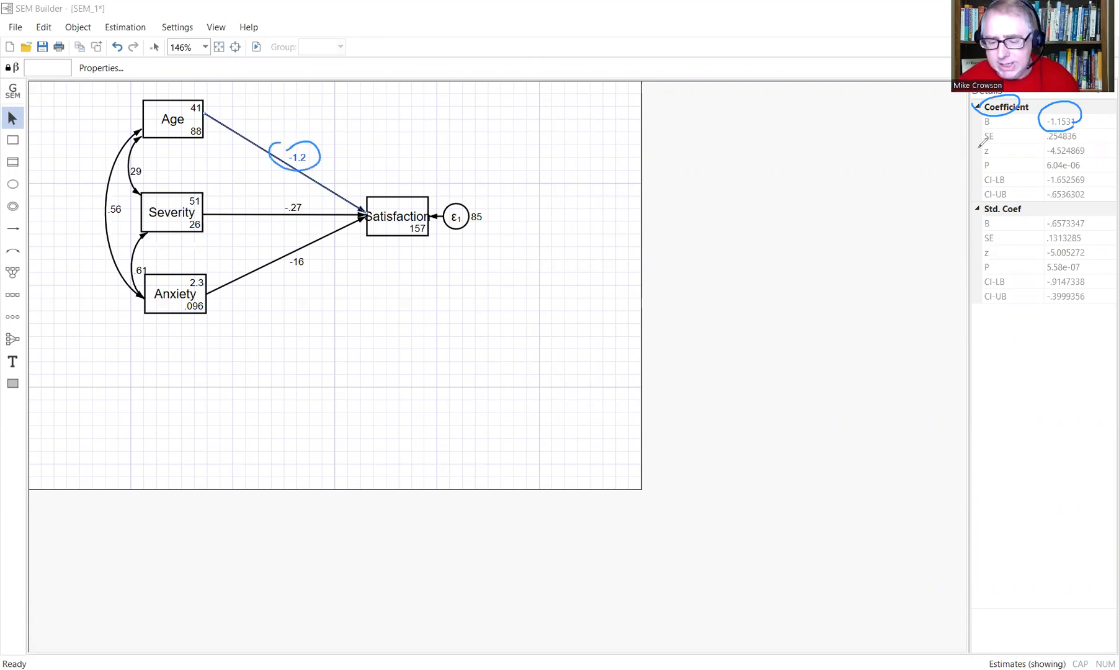
pyautogui.moveTo(967, 146)
pyautogui.mouseDown()
pyautogui.moveTo(978, 144)
pyautogui.moveTo(969, 166)
pyautogui.moveTo(978, 198)
pyautogui.mouseUp()
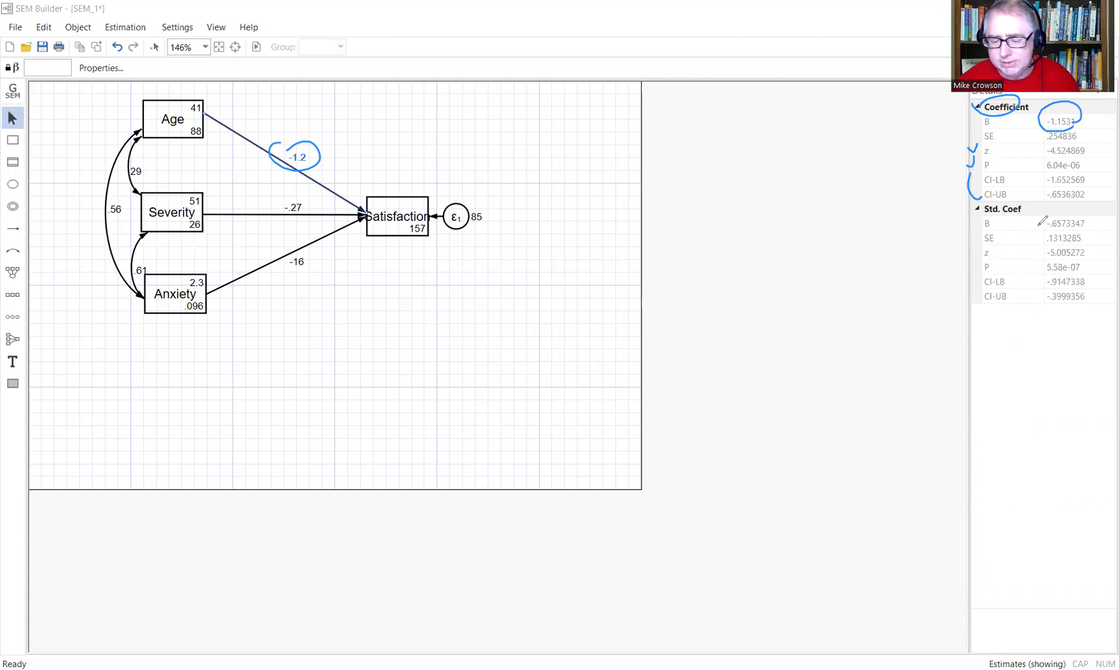
pyautogui.moveTo(1032, 219); pyautogui.dragTo(1039, 214)
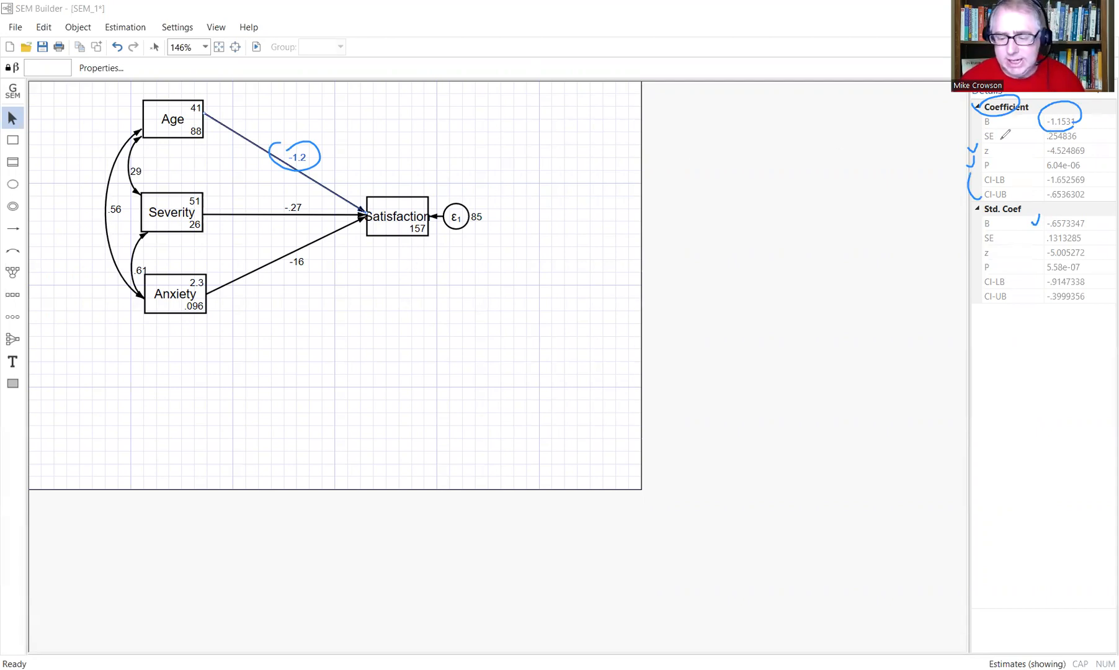
pyautogui.moveTo(979, 144)
pyautogui.mouseDown()
pyautogui.moveTo(990, 159)
pyautogui.moveTo(973, 143)
pyautogui.mouseUp()
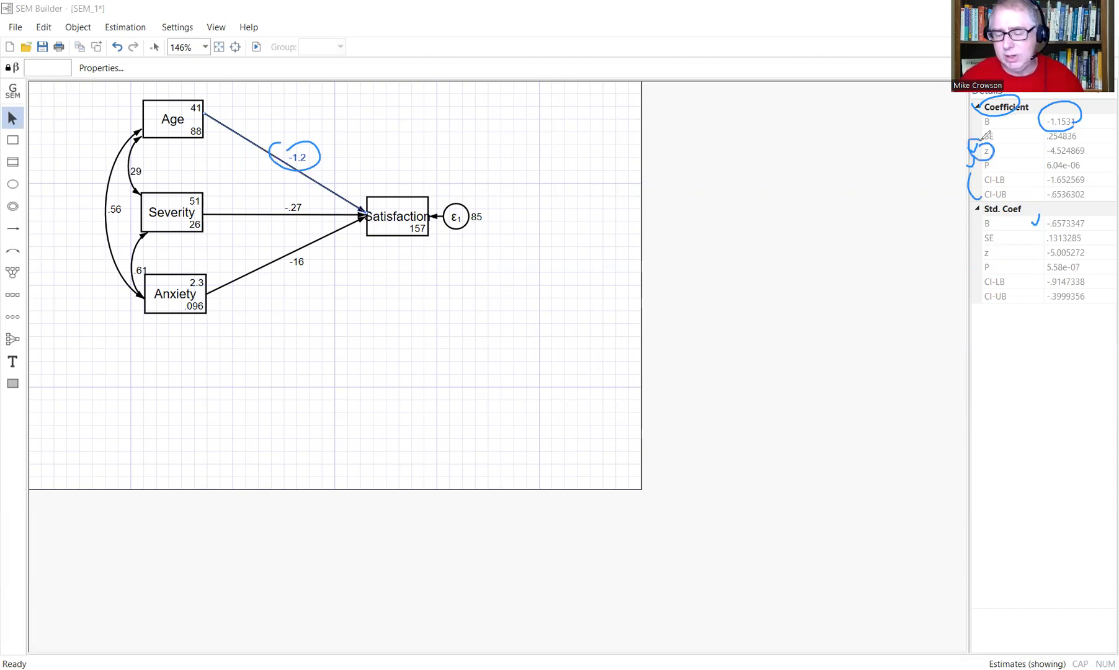
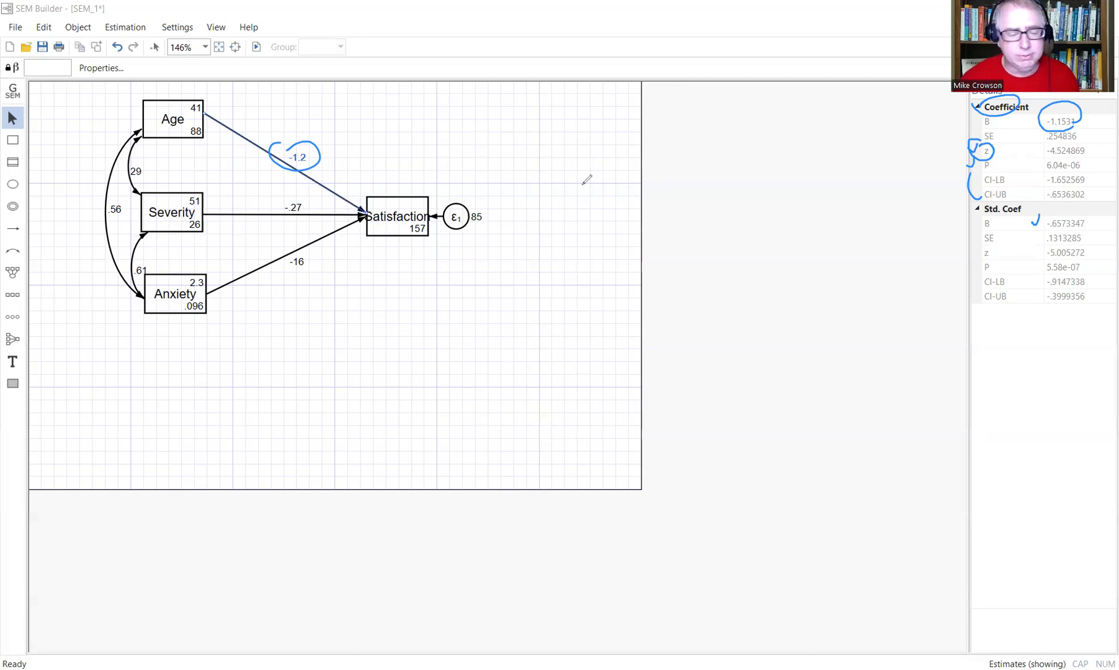
# Select the curved Age–Severity covariance arrow to show its estimate of 29 in Details.
pyautogui.click(156, 201)
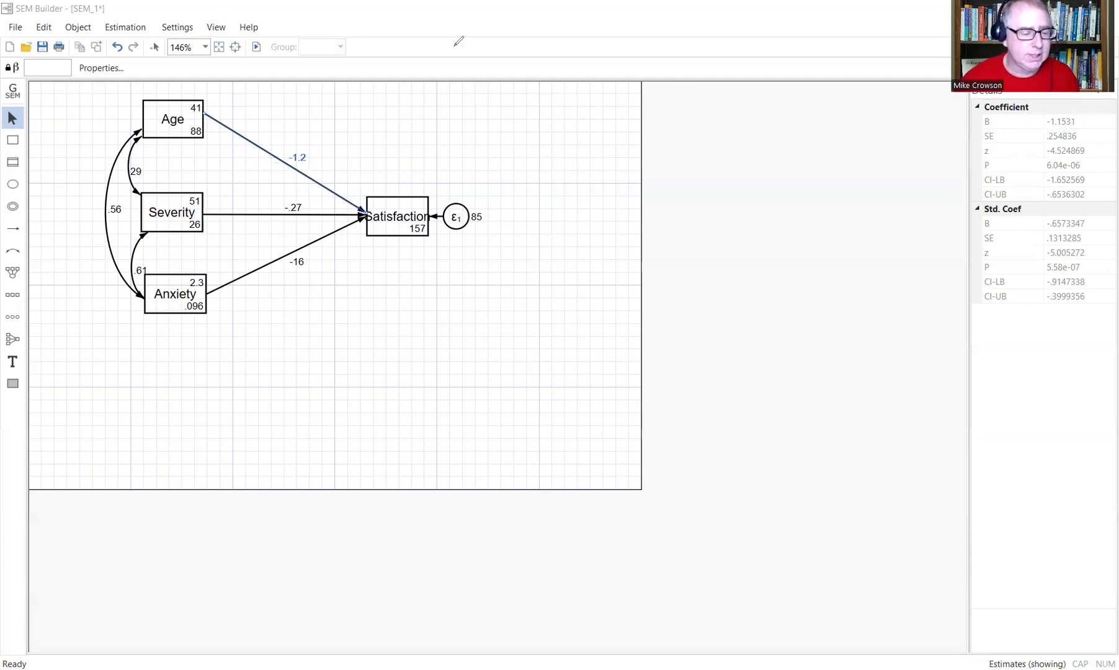
pyautogui.click(137, 195)
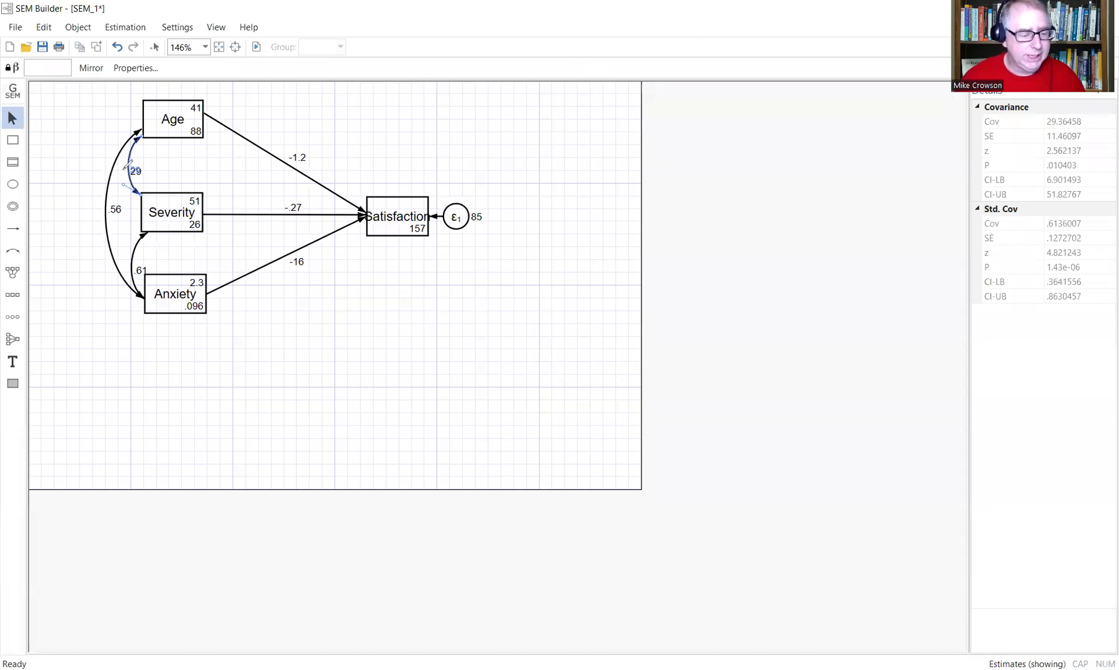
# Review the Age–Severity covariance details (29.36, z = 2.56, standardized .61) and bring up the Settings menu.
pyautogui.moveTo(122, 164); pyautogui.dragTo(129, 147)
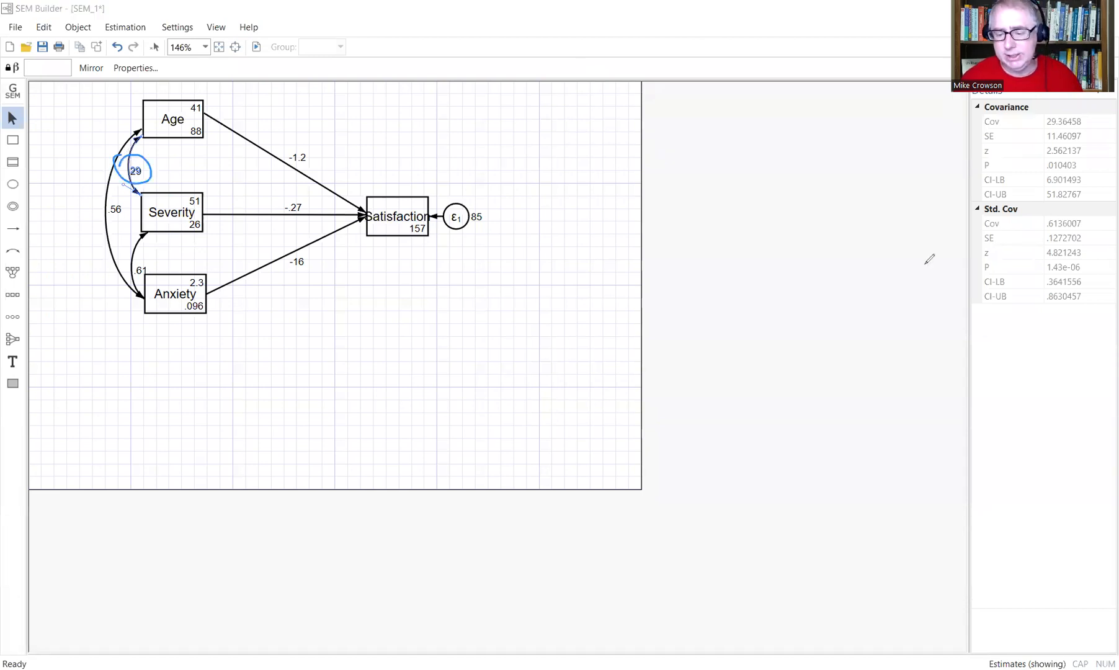
pyautogui.moveTo(1082, 124)
pyautogui.mouseDown()
pyautogui.moveTo(1037, 127)
pyautogui.moveTo(1086, 114)
pyautogui.moveTo(1022, 150)
pyautogui.moveTo(1034, 166)
pyautogui.mouseUp()
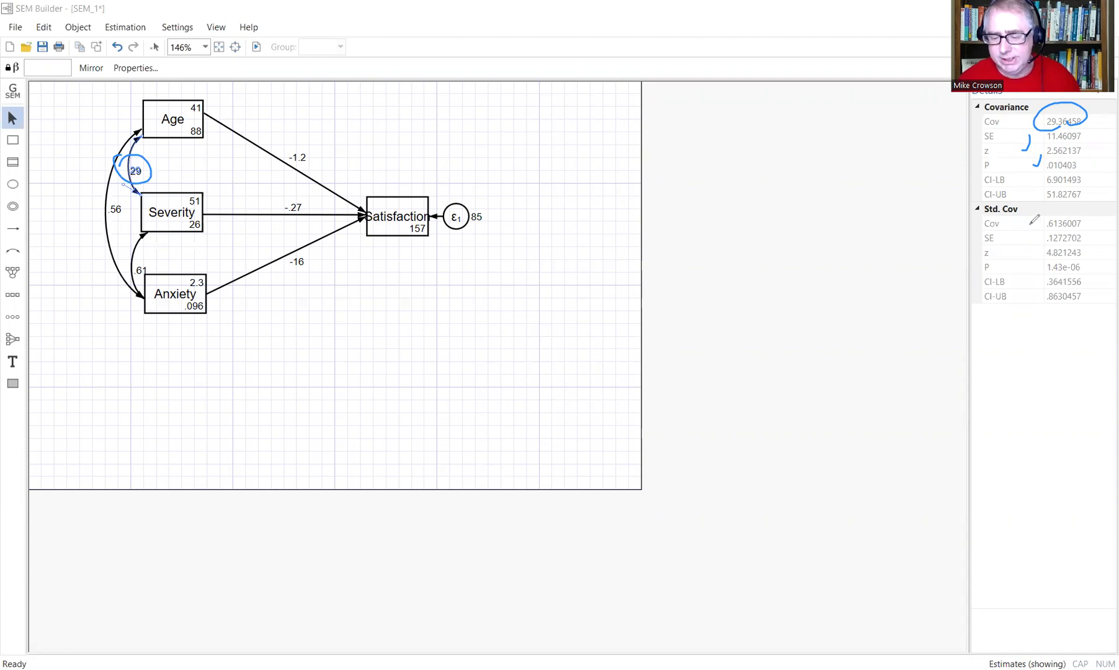
pyautogui.moveTo(1037, 202); pyautogui.dragTo(1029, 222)
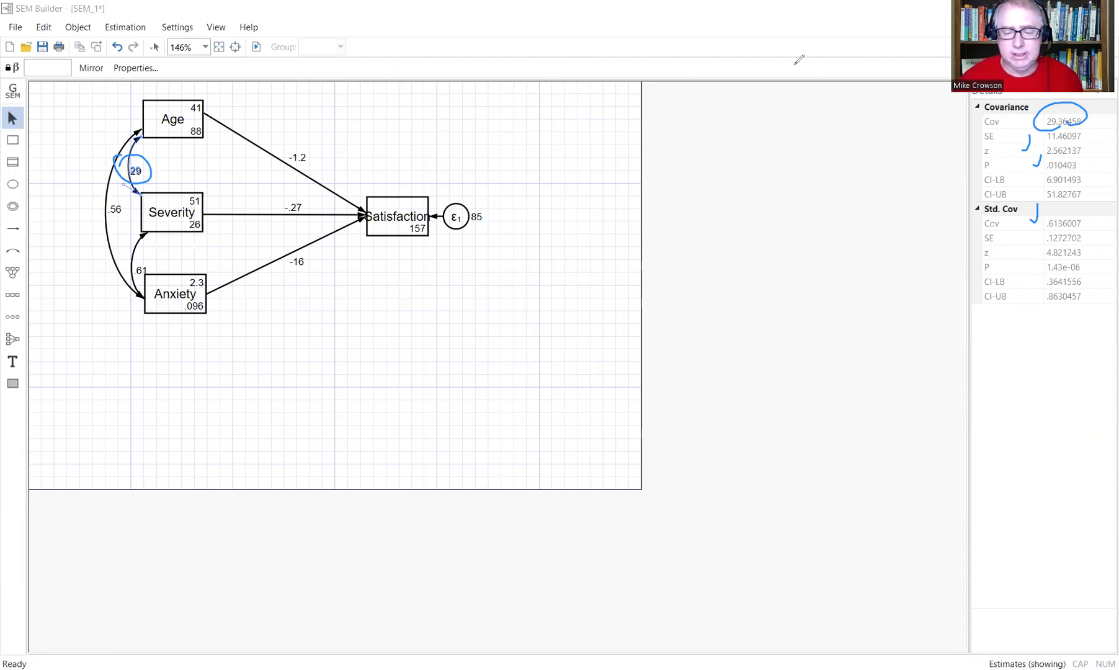
pyautogui.click(755, 98)
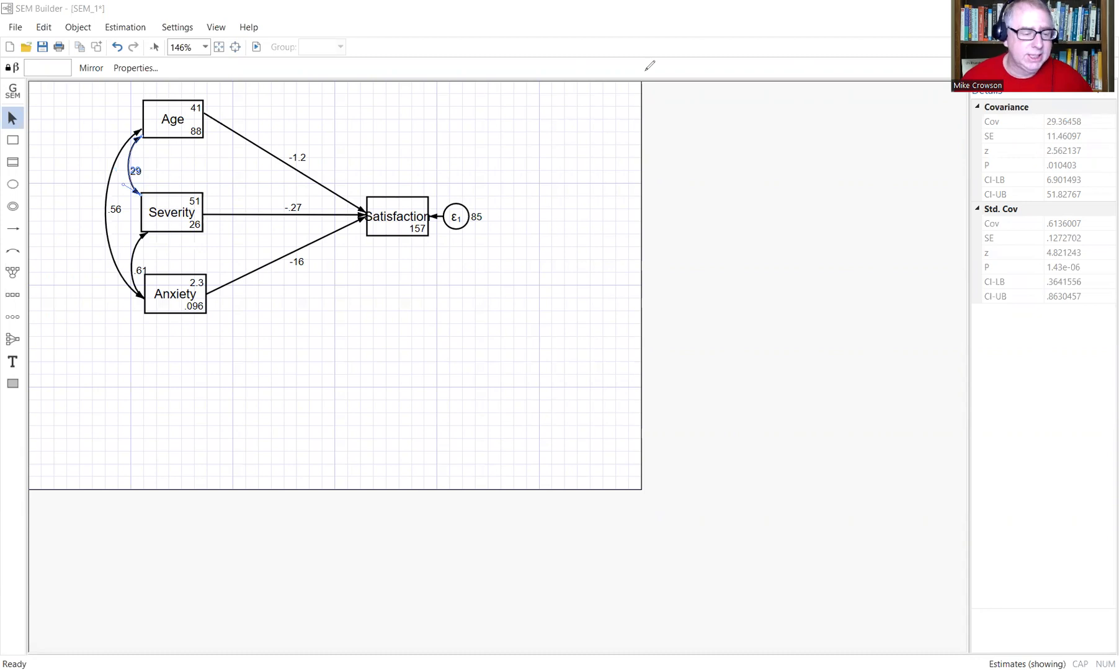
pyautogui.click(177, 26)
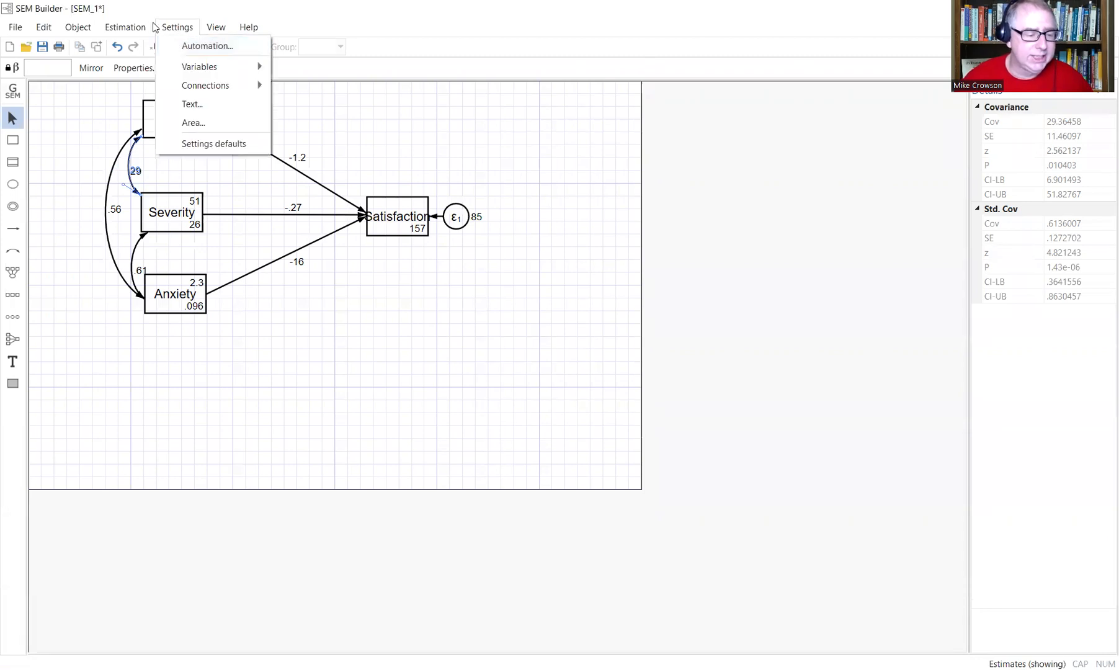
# Clear the estimates and re-estimate the model with standardized coefficients displayed.
pyautogui.moveTo(132, 28)
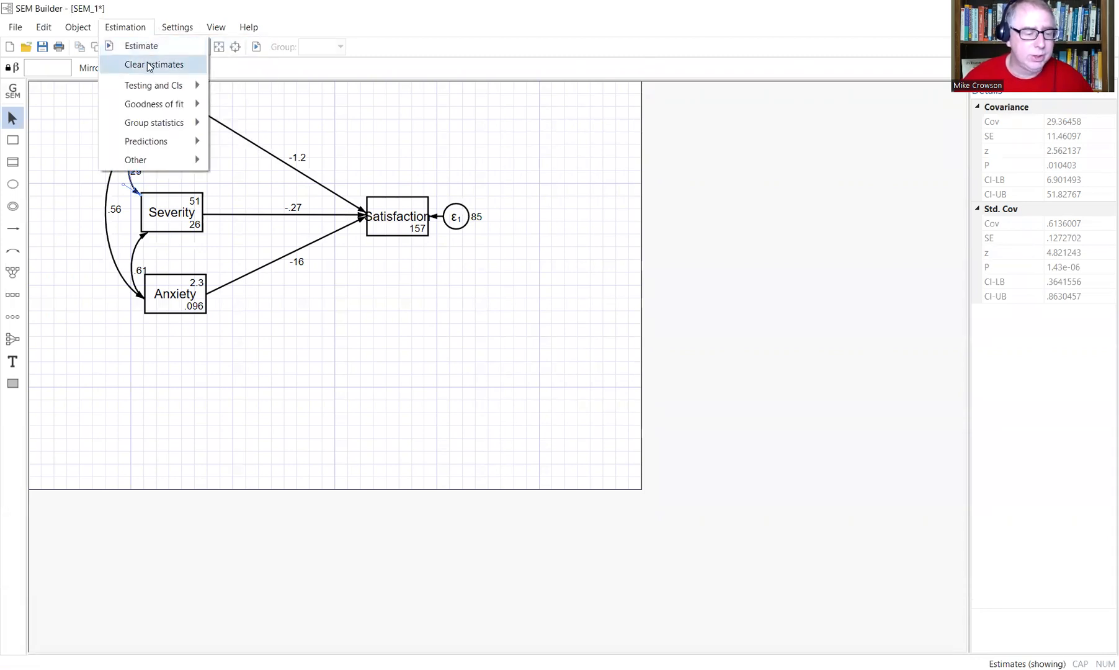
pyautogui.click(149, 65)
pyautogui.click(123, 26)
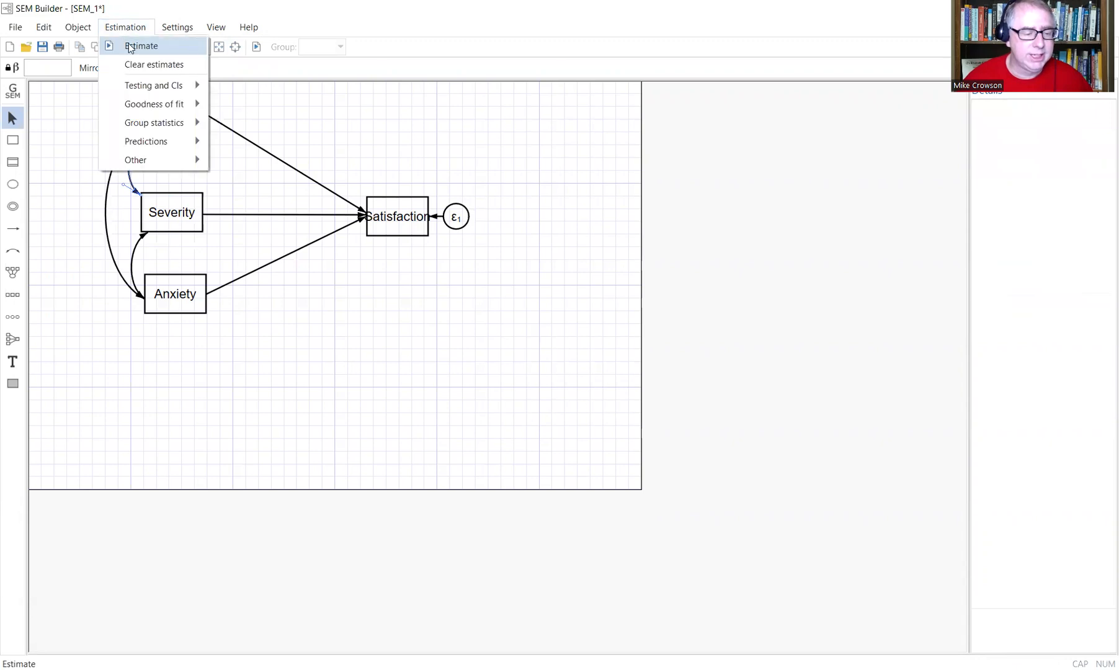
pyautogui.click(128, 46)
pyautogui.click(661, 223)
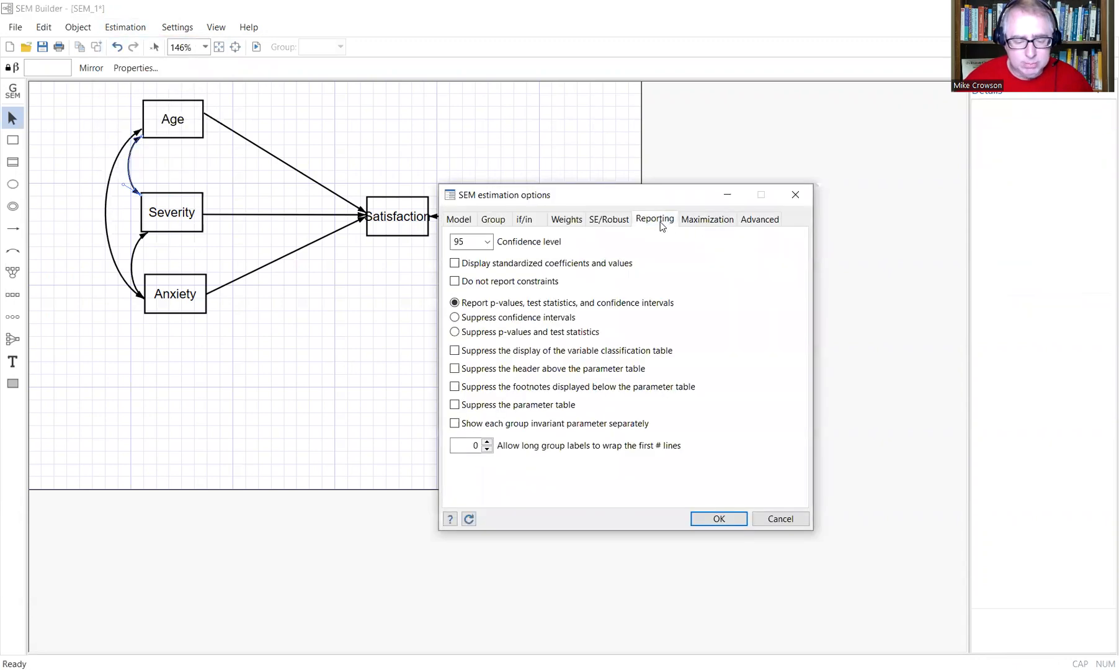
pyautogui.click(454, 264)
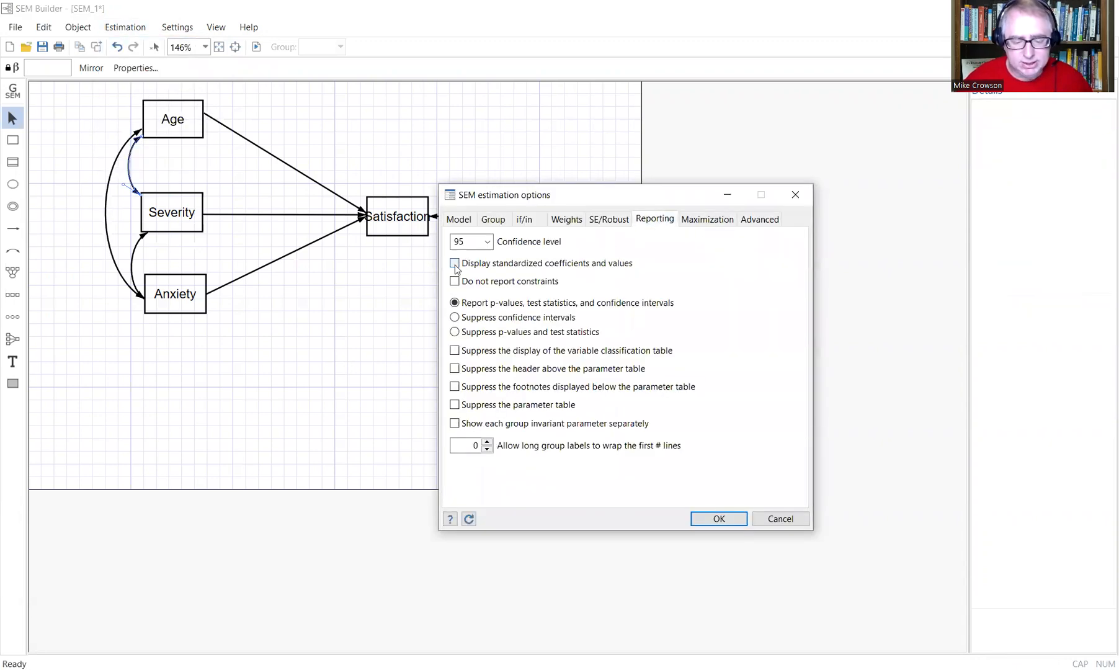
pyautogui.click(712, 519)
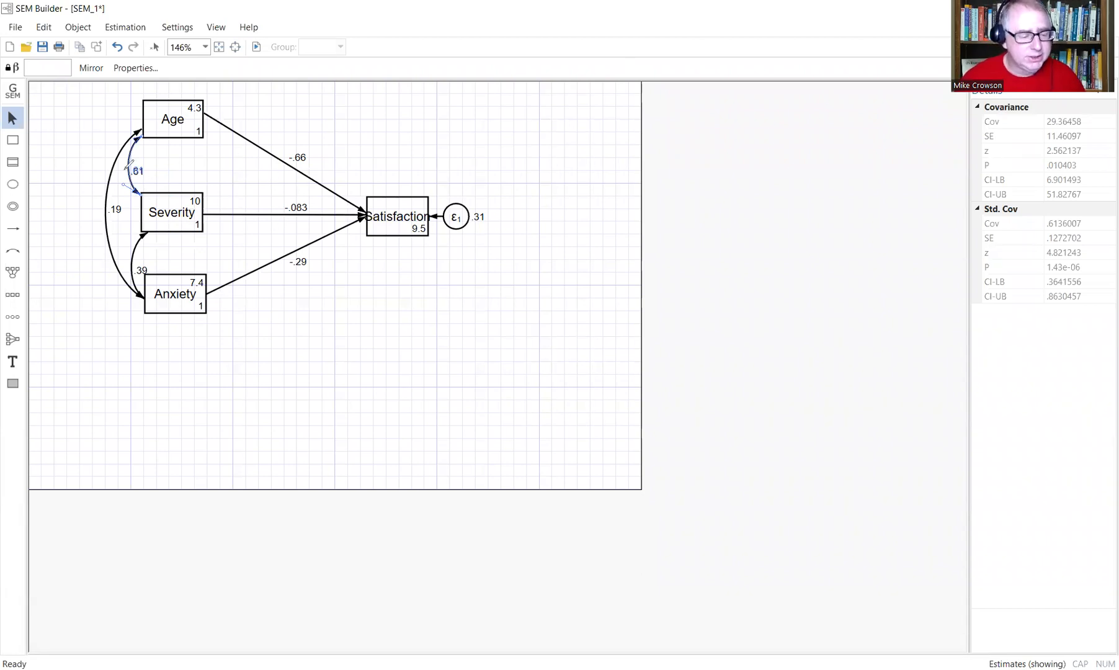
# Deselect the covariance path and restore down SEM Builder to reveal the standardized output (Age −.657).
pyautogui.moveTo(132, 155); pyautogui.dragTo(119, 155)
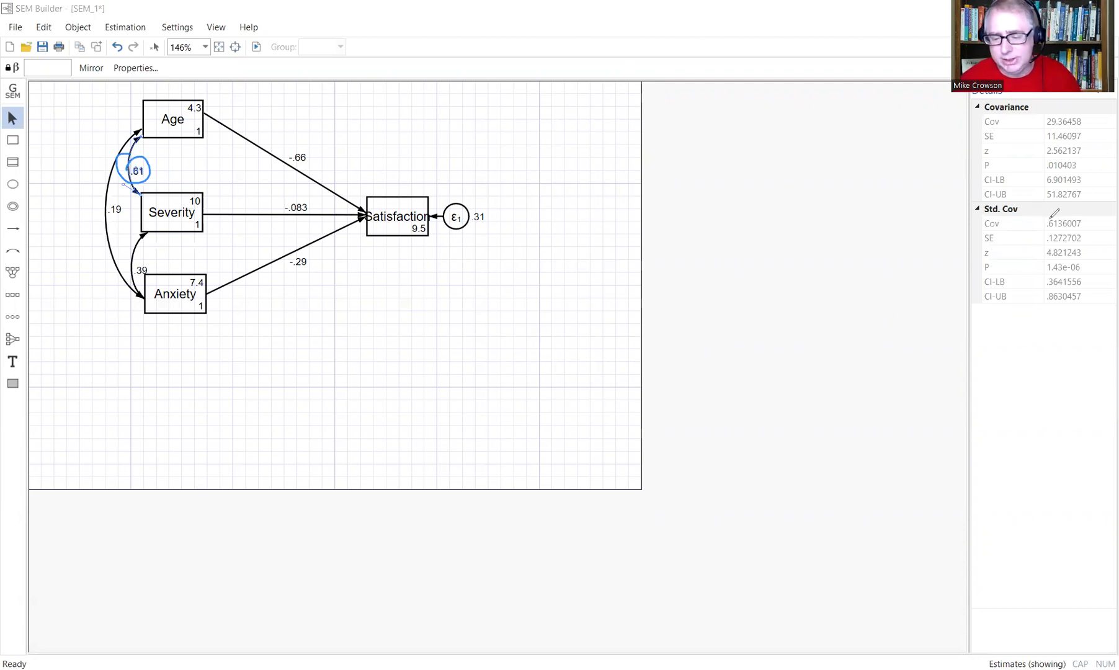
pyautogui.moveTo(1043, 214)
pyautogui.mouseDown()
pyautogui.moveTo(1082, 217)
pyautogui.moveTo(1047, 212)
pyautogui.mouseUp()
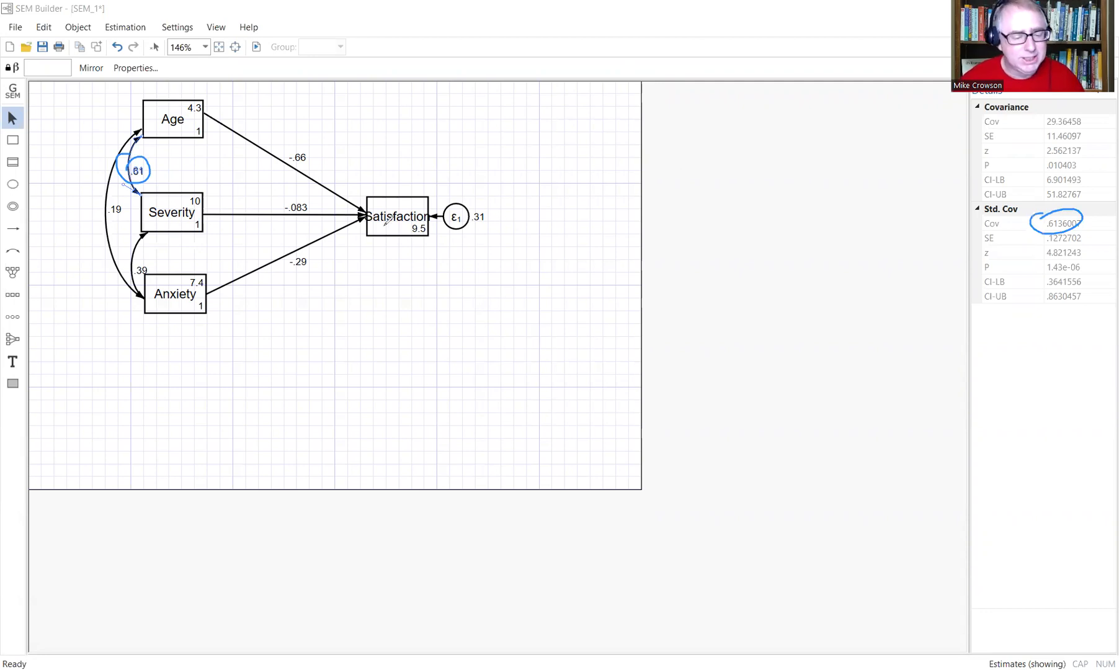
pyautogui.moveTo(290, 146)
pyautogui.mouseDown()
pyautogui.moveTo(314, 173)
pyautogui.moveTo(280, 149)
pyautogui.mouseUp()
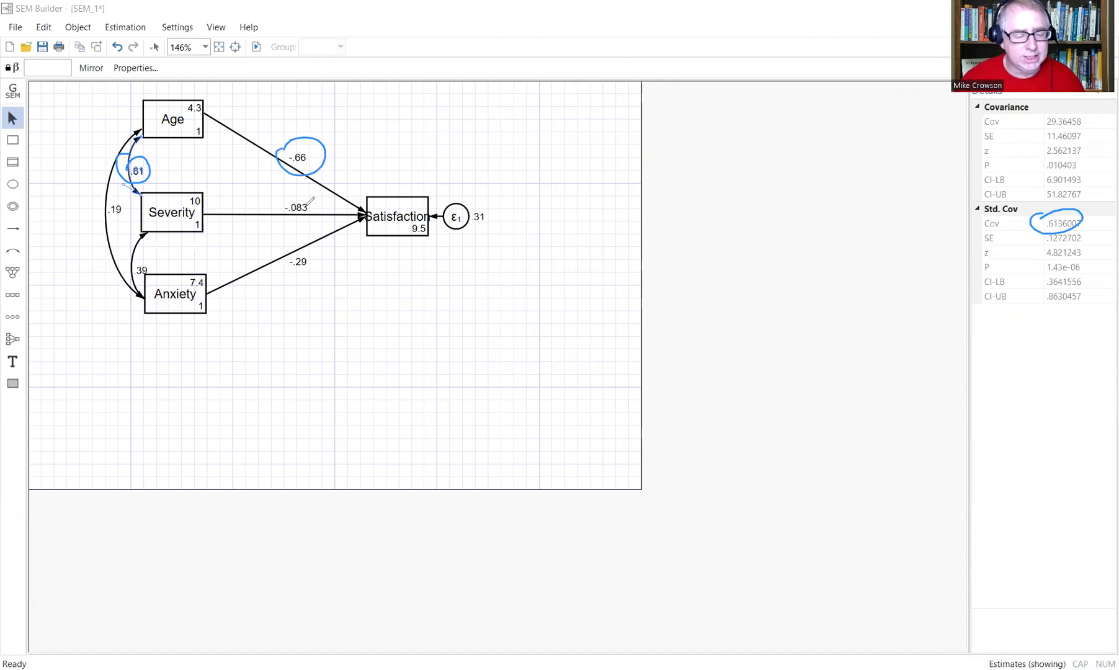
pyautogui.moveTo(301, 192)
pyautogui.mouseDown()
pyautogui.moveTo(272, 217)
pyautogui.moveTo(286, 194)
pyautogui.mouseUp()
pyautogui.moveTo(310, 239)
pyautogui.mouseDown()
pyautogui.moveTo(319, 248)
pyautogui.moveTo(270, 276)
pyautogui.moveTo(284, 236)
pyautogui.mouseUp()
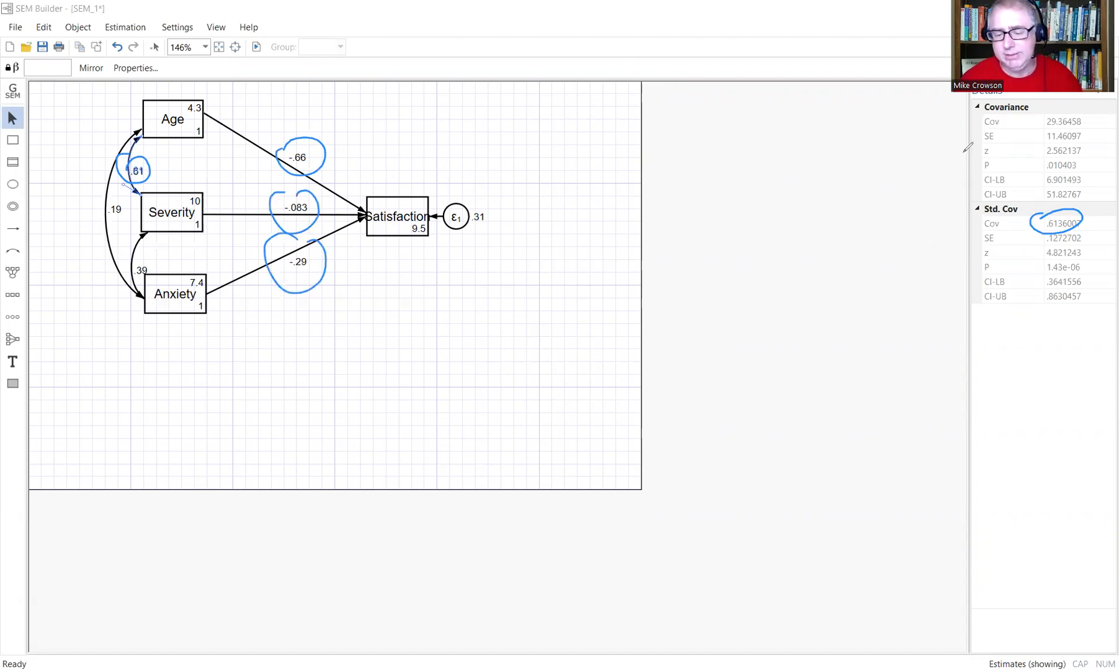
pyautogui.moveTo(964, 150); pyautogui.dragTo(973, 144)
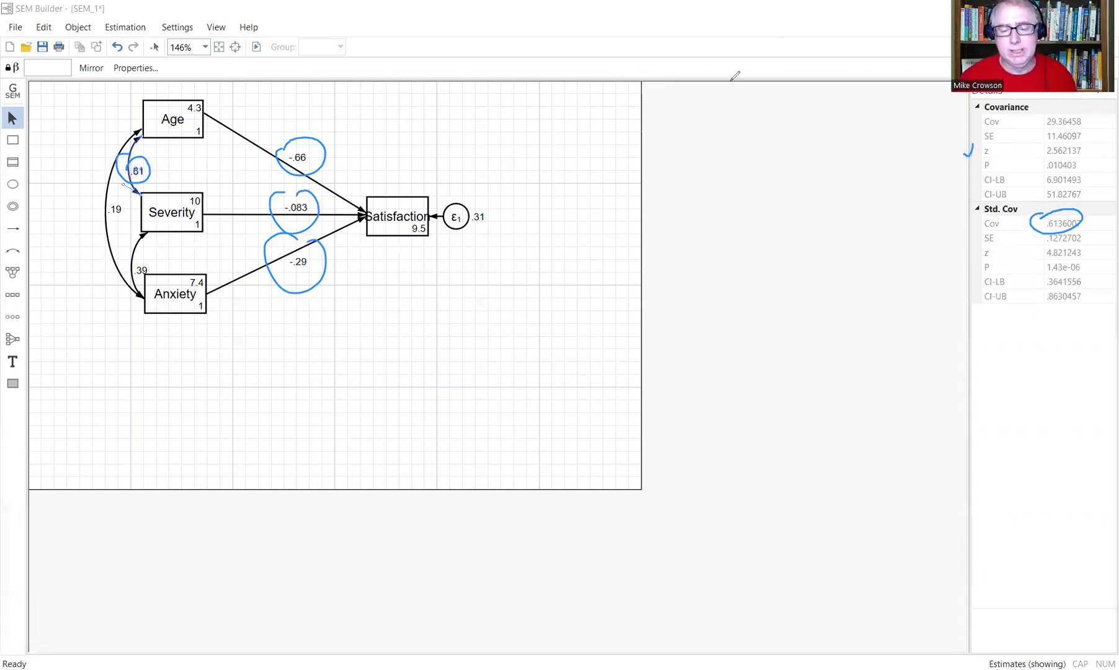
pyautogui.press('e')
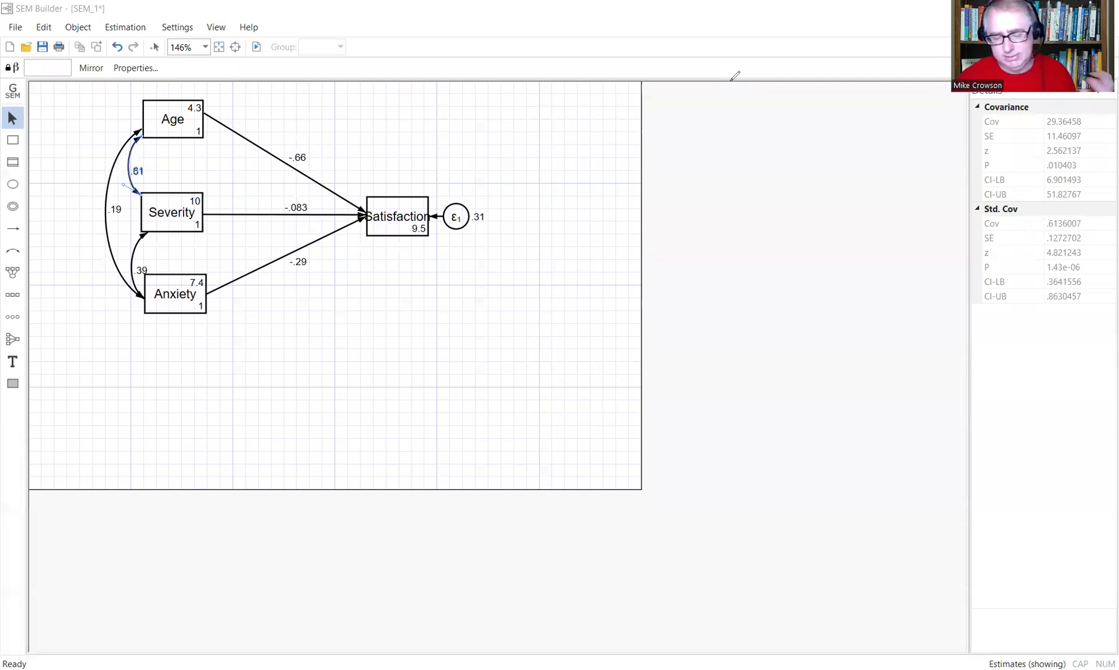
pyautogui.click(518, 165)
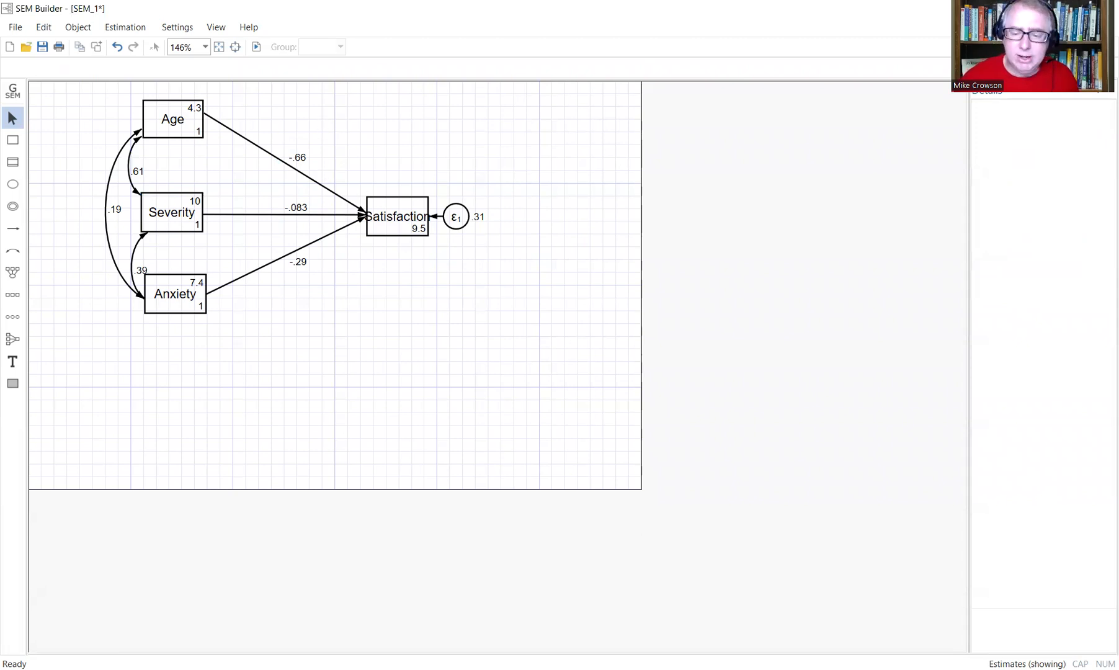
pyautogui.click(1069, 9)
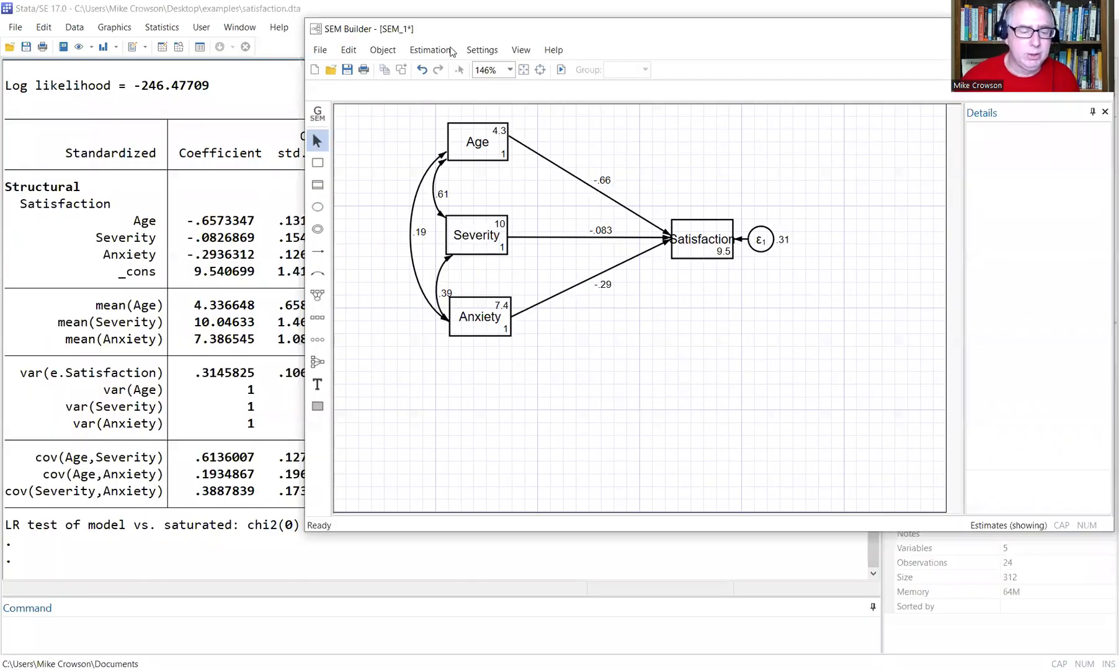
# Scroll the Results window back to the earlier unstandardized sem output (Age −1.153, Anxiety −15.59).
pyautogui.click(430, 50)
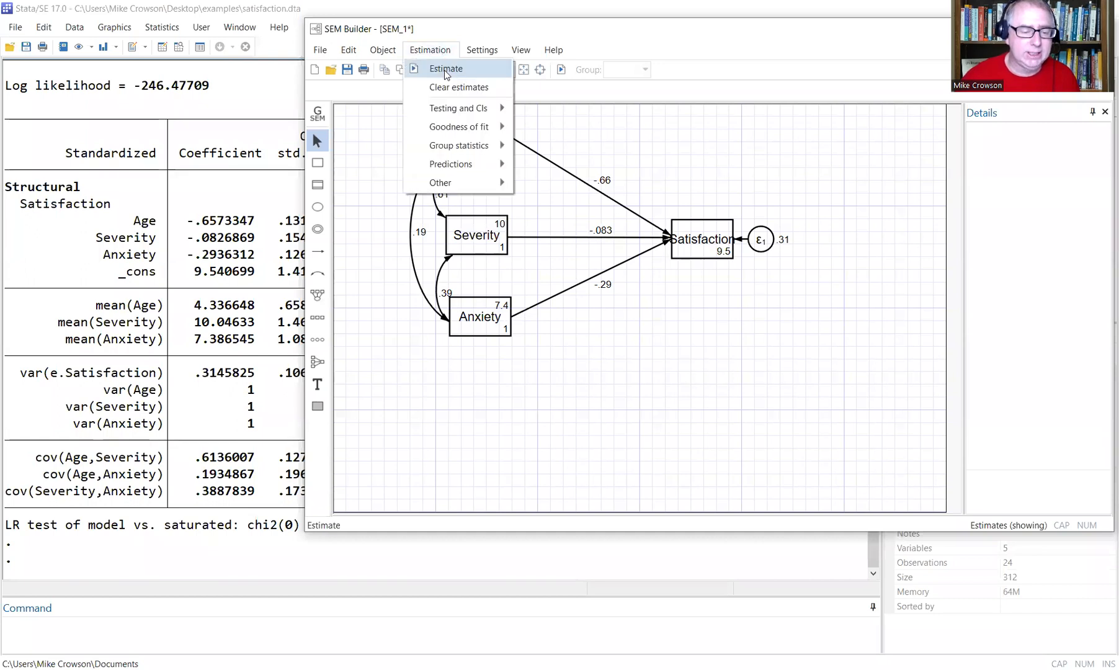
pyautogui.click(1029, 28)
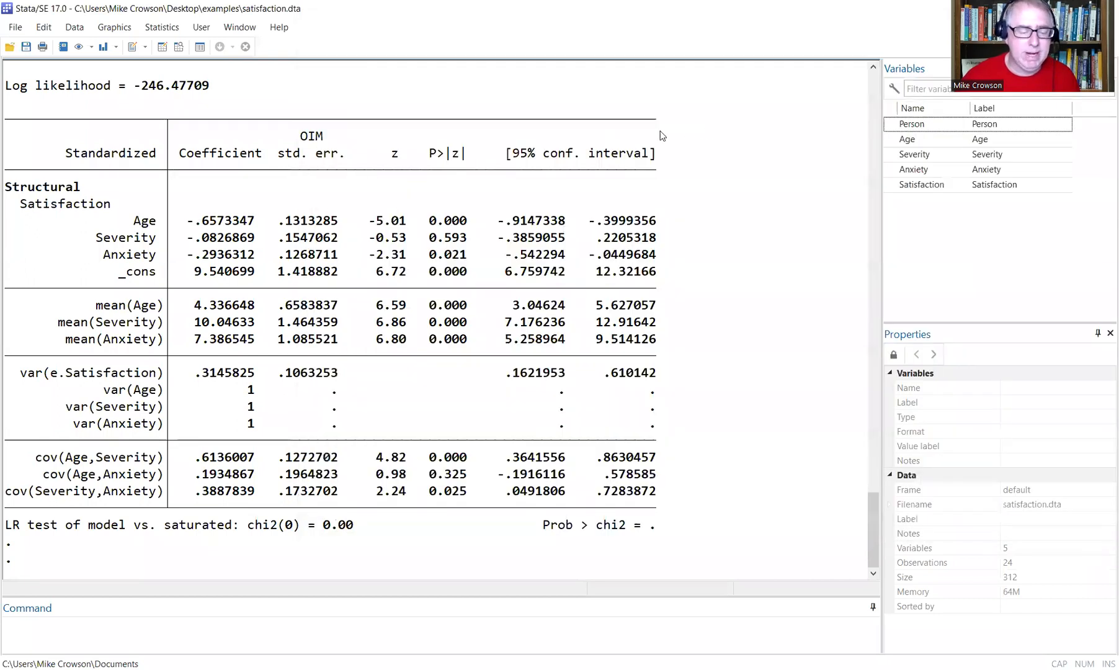
pyautogui.scroll(15, 313, 199)
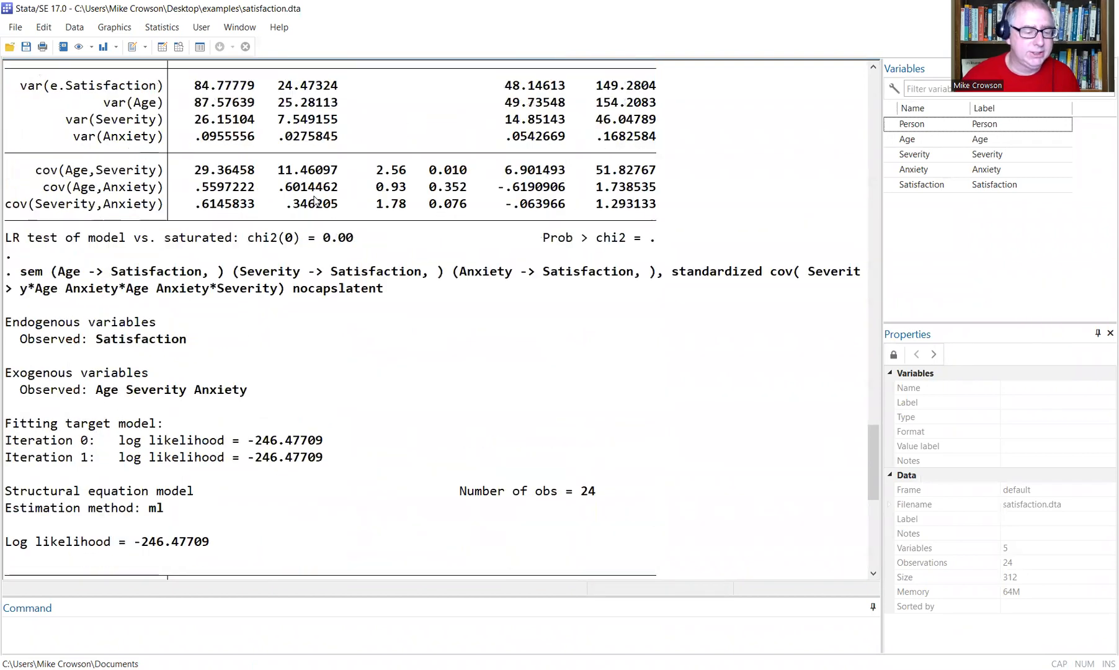
pyautogui.scroll(4, 314, 200)
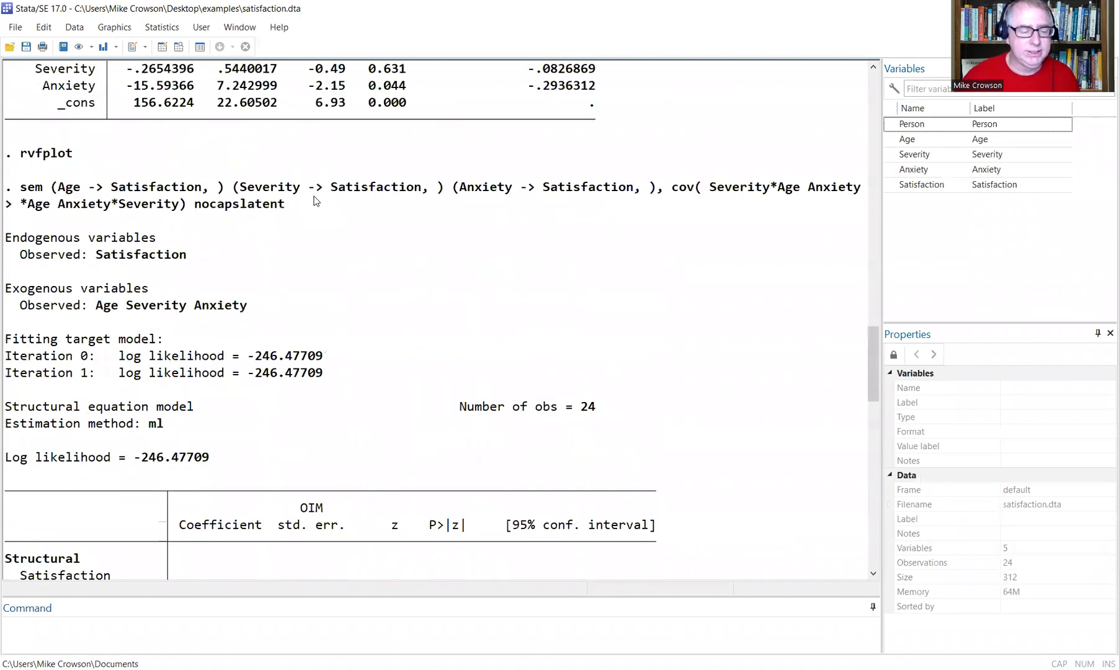
pyautogui.scroll(-5, 314, 200)
pyautogui.scroll(2, 315, 200)
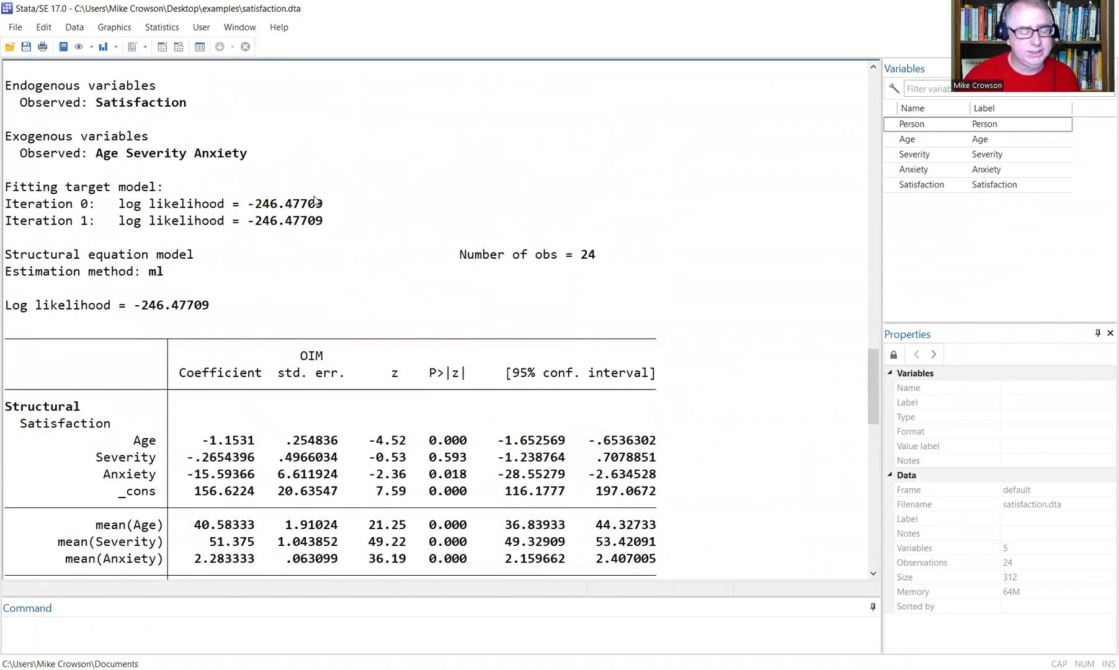
pyautogui.scroll(1, 314, 200)
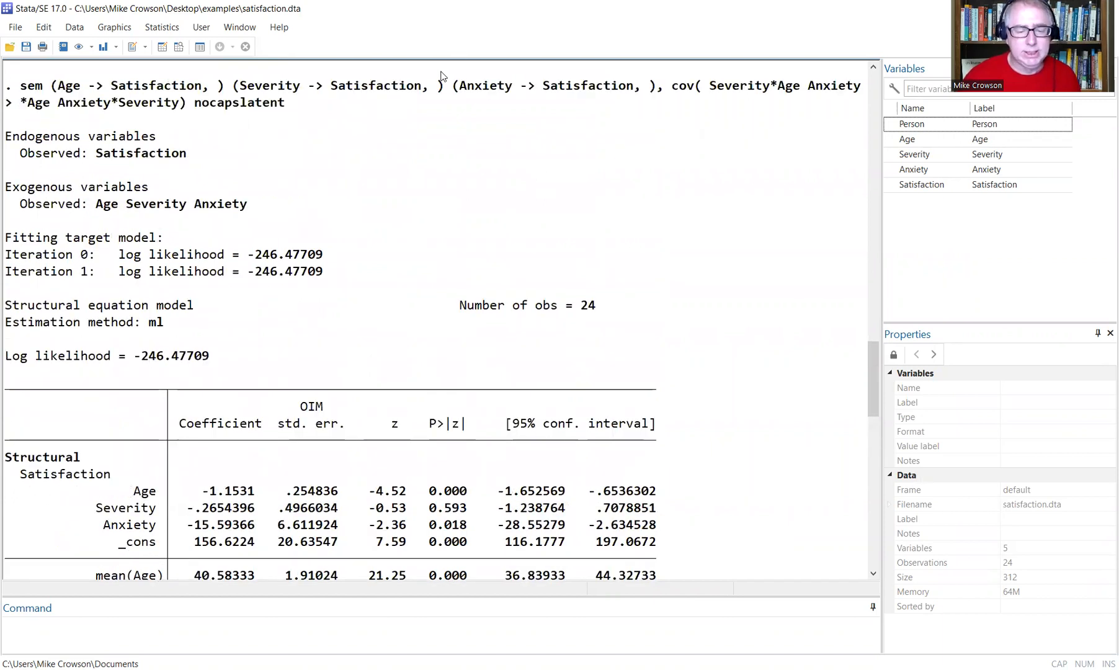
# Re-estimate with standardized coefficients turned off, restoring raw paths −1.2, −.27, −16 and error variance 85.
pyautogui.click(746, 628)
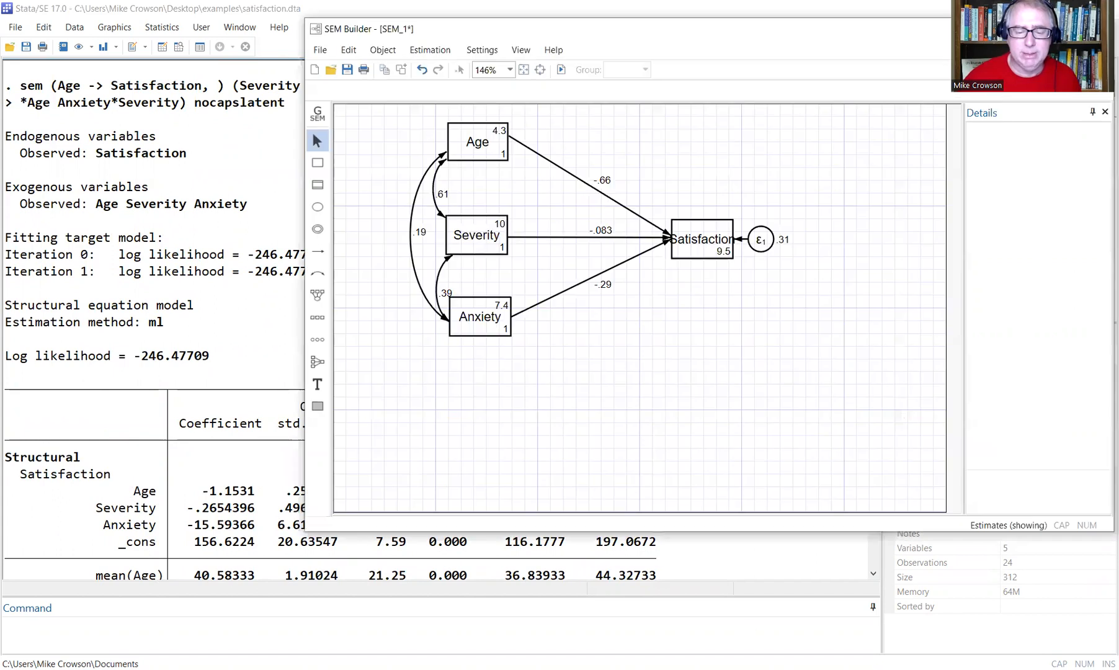
pyautogui.moveTo(595, 28); pyautogui.dragTo(618, 130)
pyautogui.click(453, 155)
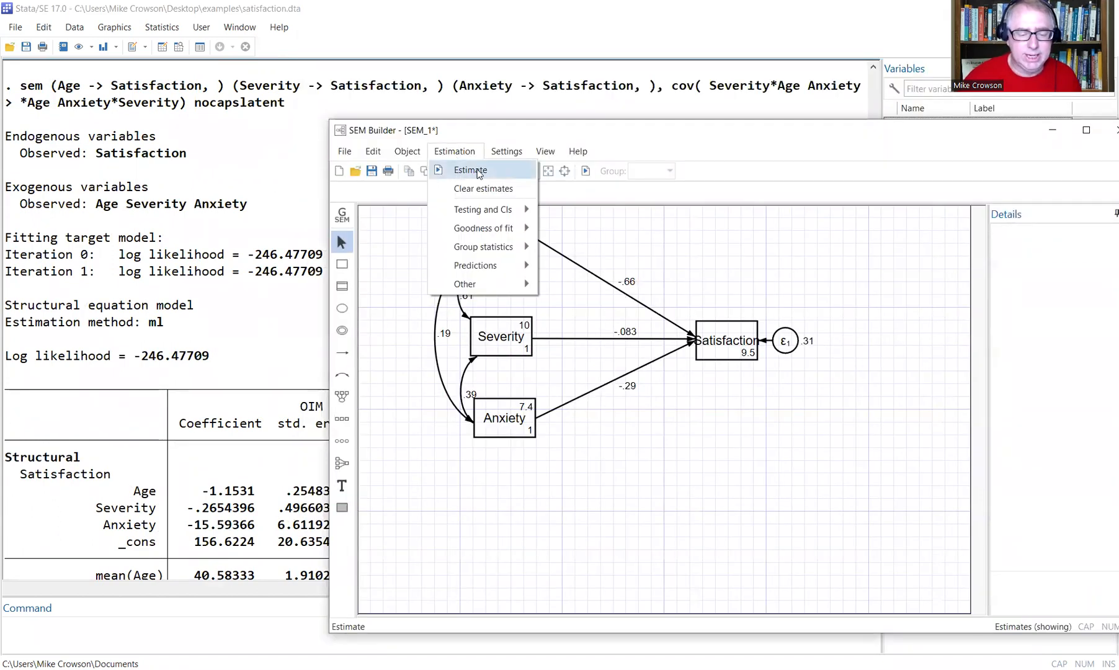
pyautogui.click(467, 171)
pyautogui.click(654, 219)
pyautogui.click(494, 263)
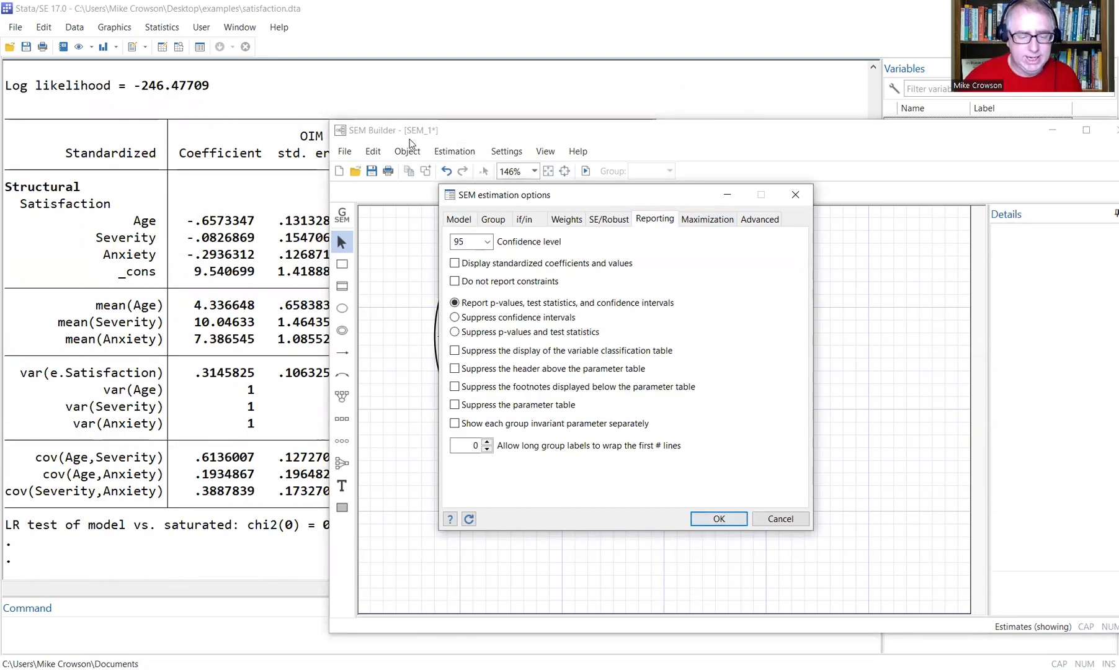
pyautogui.click(457, 221)
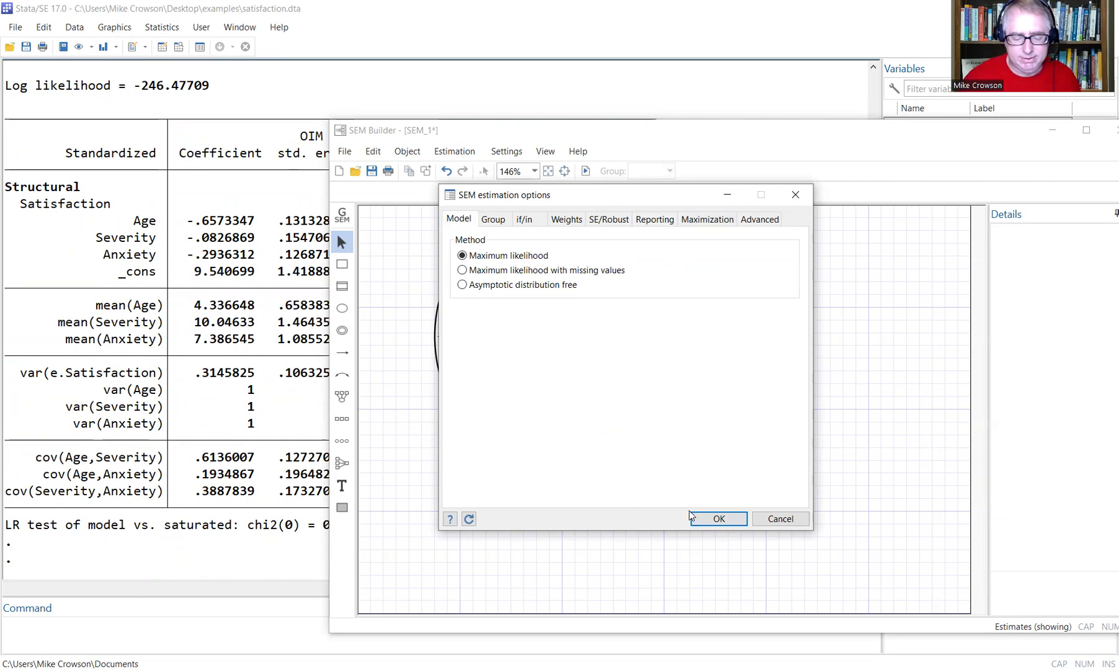
pyautogui.click(717, 519)
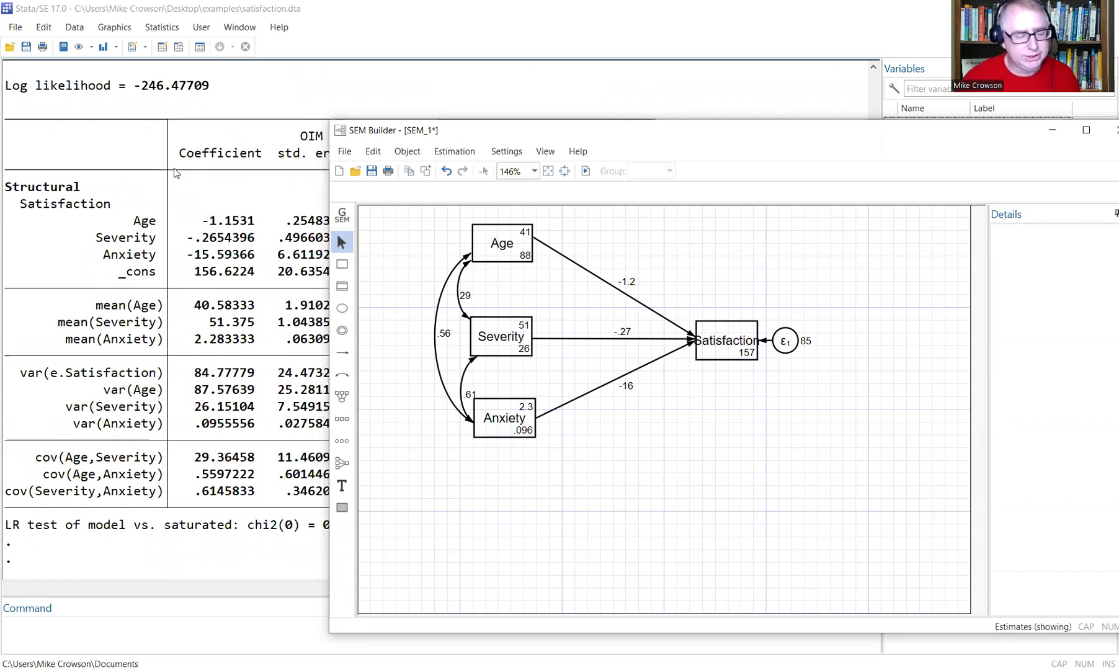
pyautogui.click(211, 169)
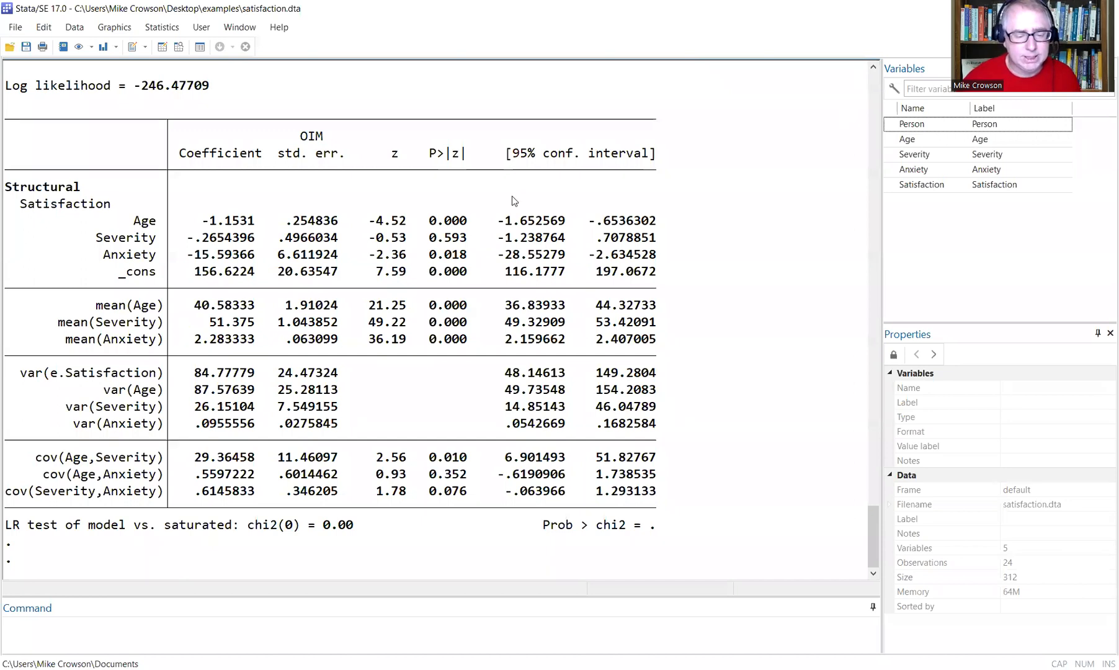
# Scroll up to the generated sem command with nocapslatent and highlight it.
pyautogui.scroll(3, 514, 200)
pyautogui.scroll(4, 514, 201)
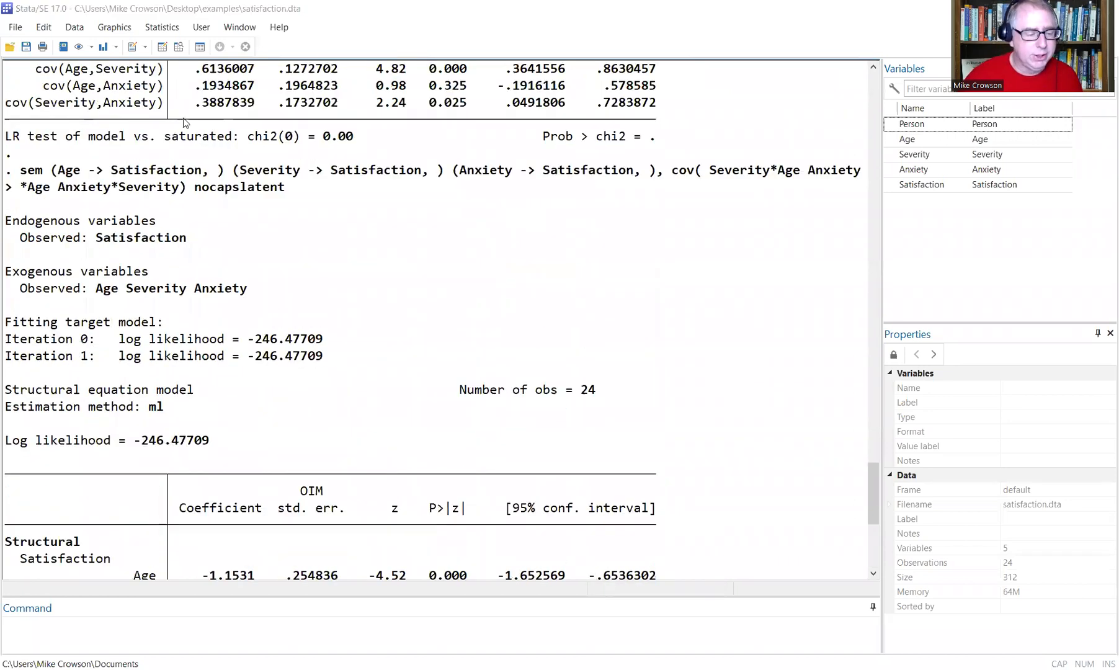
pyautogui.moveTo(291, 184); pyautogui.dragTo(20, 171)
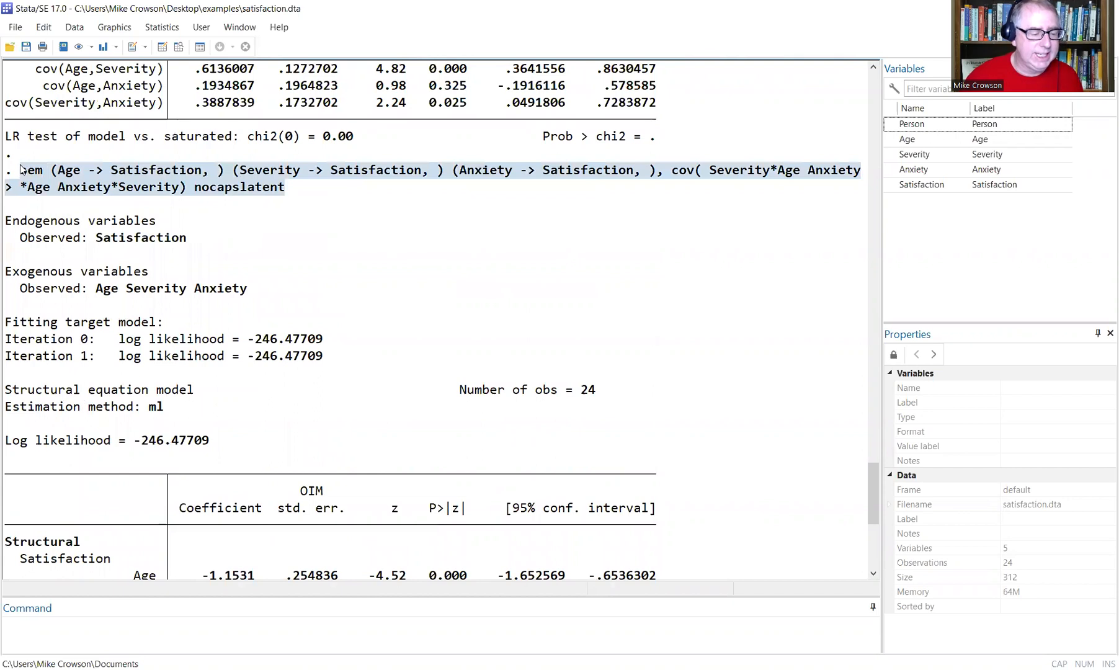
pyautogui.click(122, 187)
pyautogui.moveTo(14, 172); pyautogui.dragTo(38, 173)
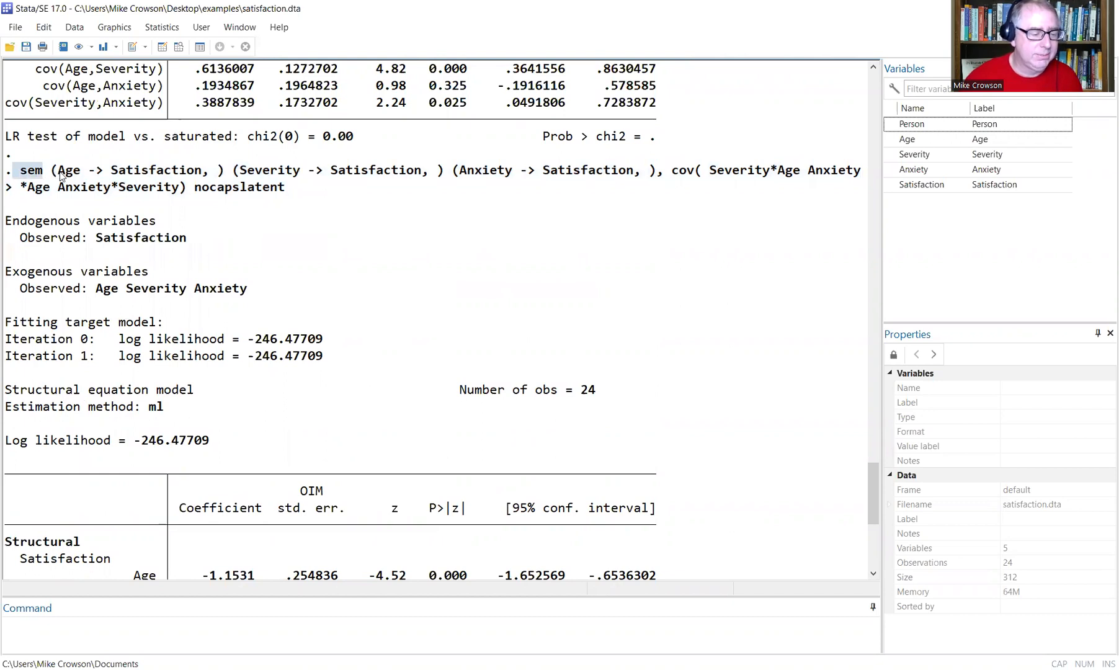
pyautogui.click(60, 174)
pyautogui.moveTo(58, 173); pyautogui.dragTo(102, 175)
pyautogui.click(90, 171)
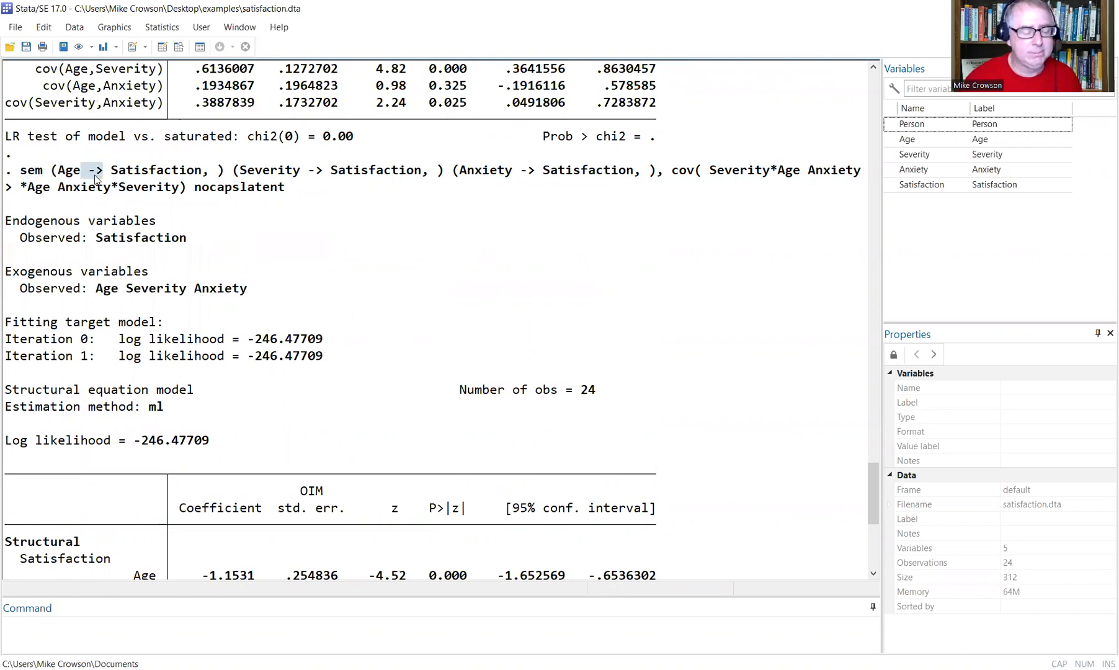
pyautogui.moveTo(111, 175); pyautogui.dragTo(200, 176)
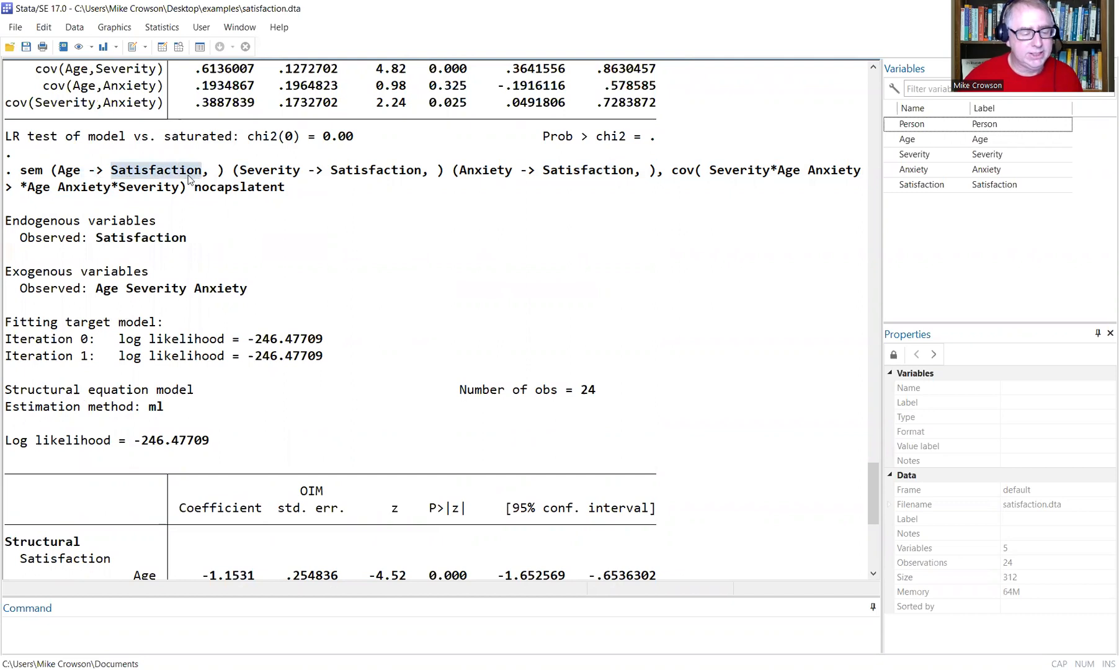
pyautogui.click(241, 177)
pyautogui.moveTo(240, 178); pyautogui.dragTo(662, 178)
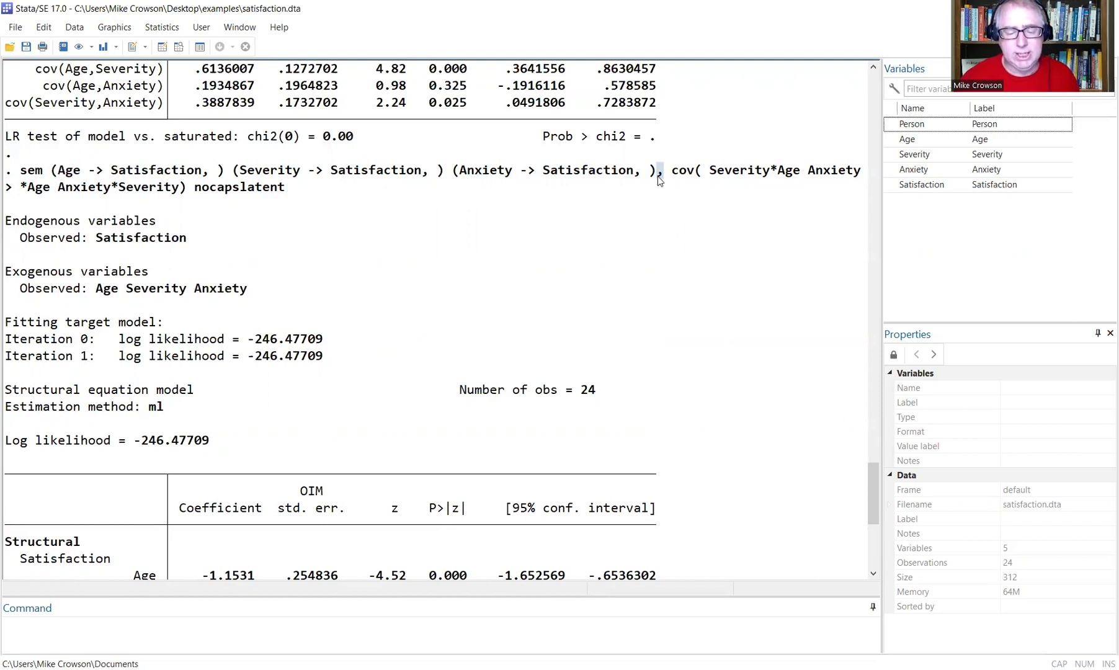
pyautogui.click(659, 178)
pyautogui.moveTo(672, 174); pyautogui.dragTo(693, 174)
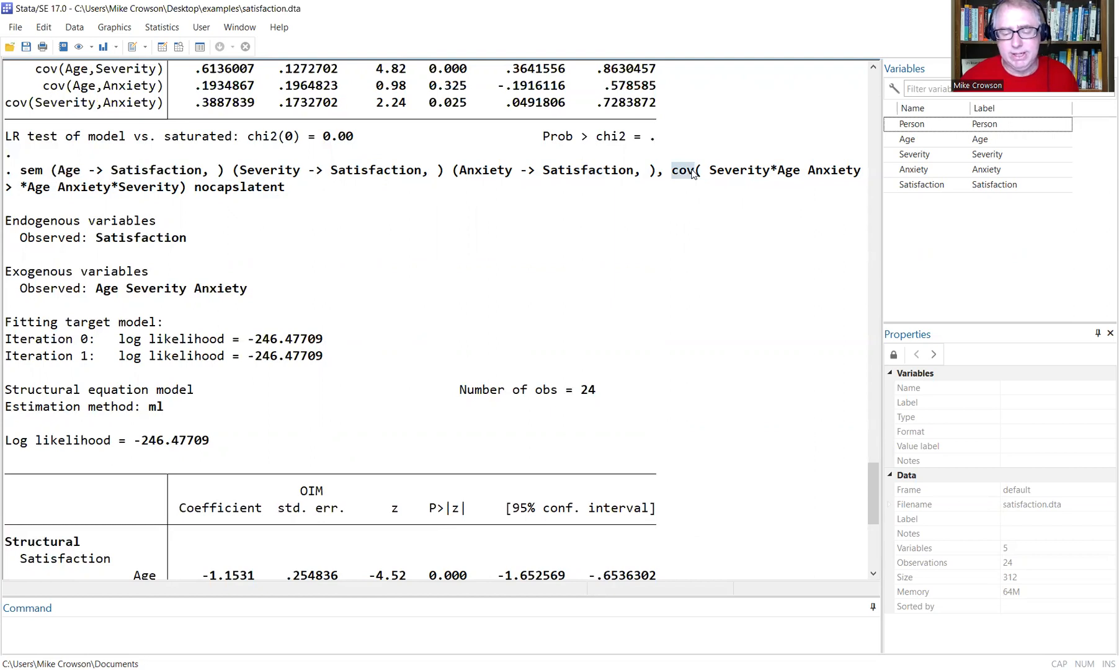
pyautogui.moveTo(701, 175); pyautogui.dragTo(799, 176)
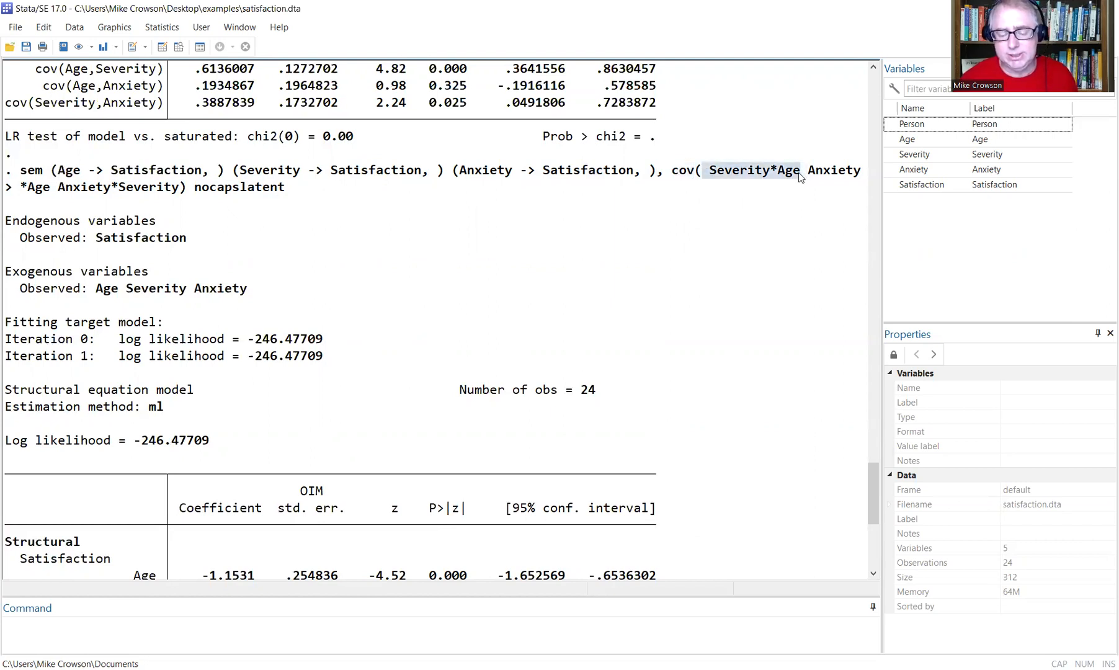
pyautogui.click(807, 176)
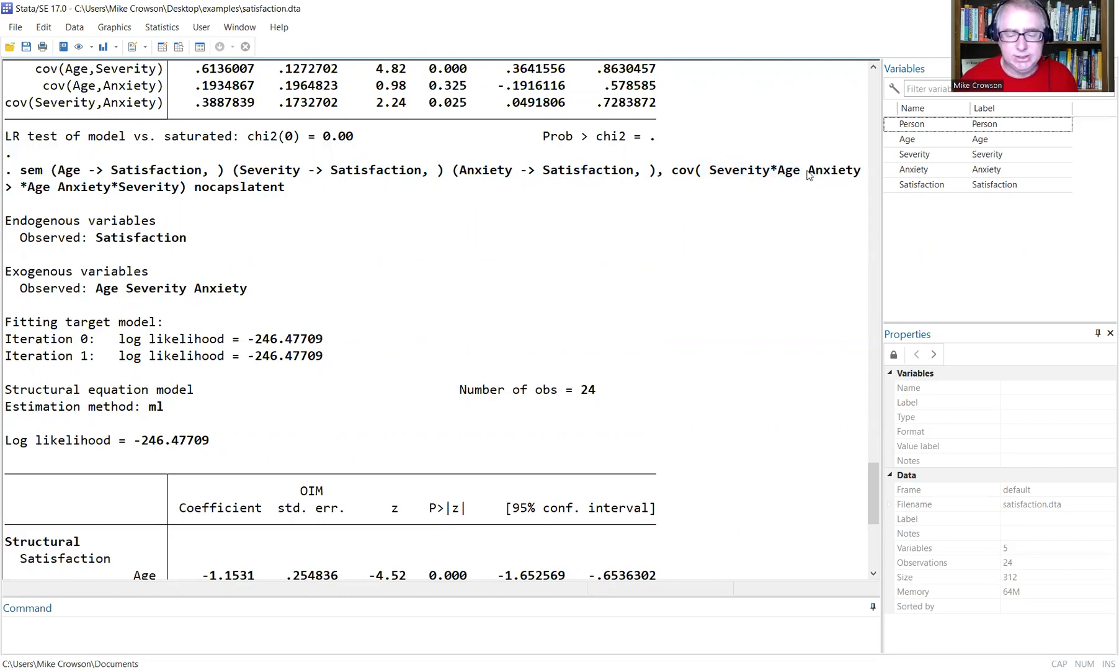
pyautogui.moveTo(802, 176); pyautogui.dragTo(860, 175)
pyautogui.moveTo(21, 189); pyautogui.dragTo(291, 190)
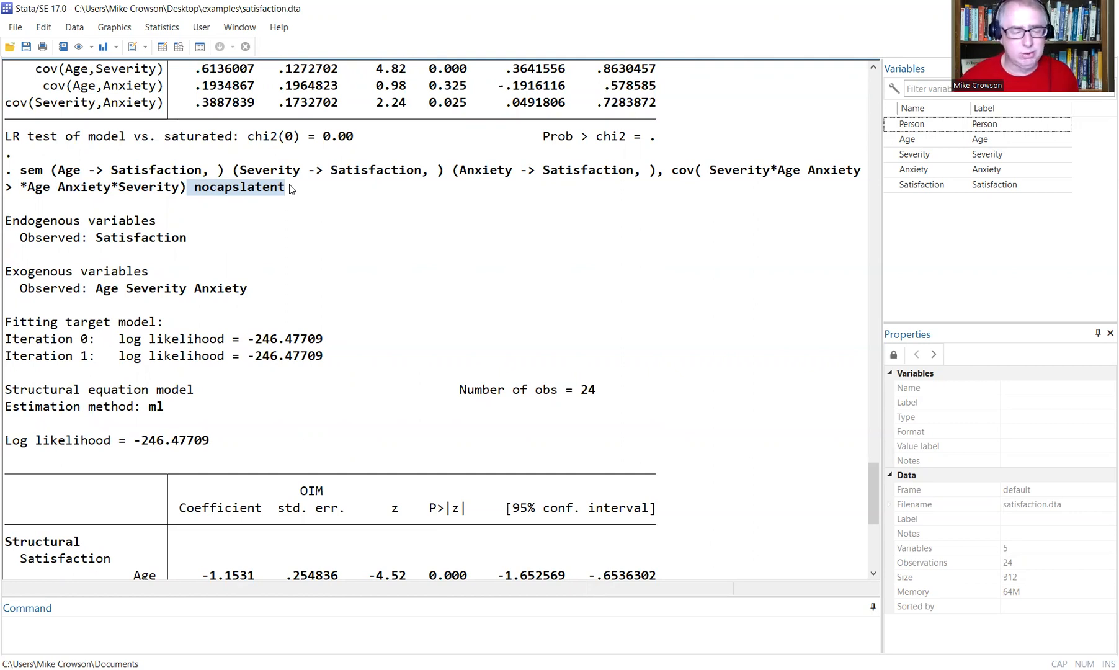
pyautogui.click(290, 189)
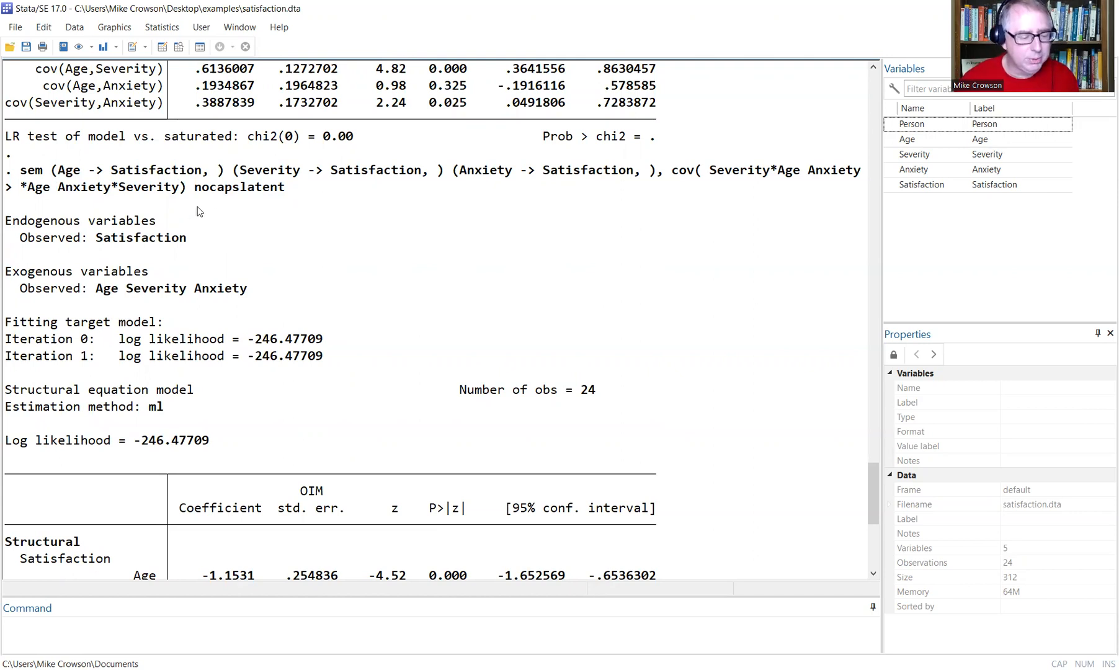
pyautogui.scroll(-3, 268, 226)
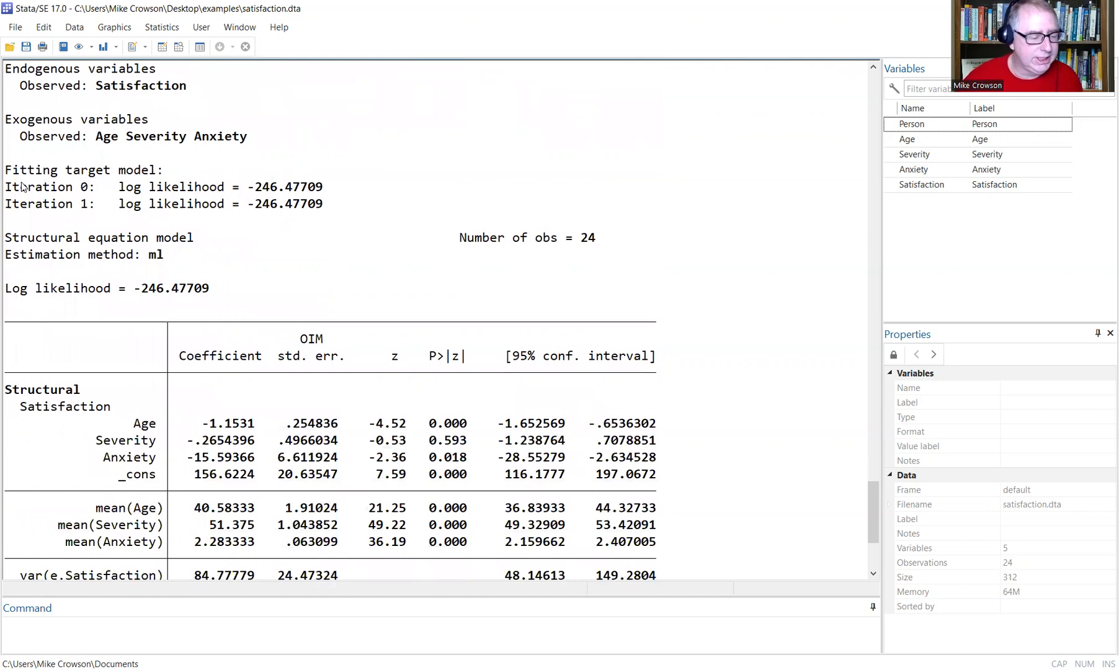
pyautogui.moveTo(119, 188); pyautogui.dragTo(324, 190)
pyautogui.moveTo(118, 205); pyautogui.dragTo(324, 206)
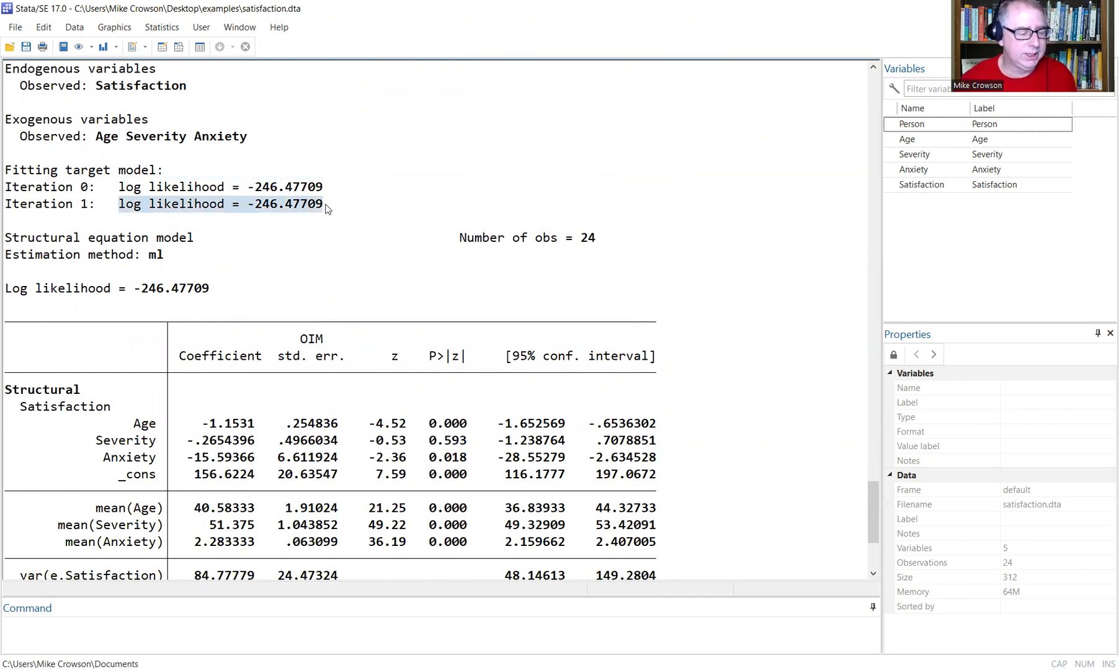
pyautogui.scroll(-2, 322, 210)
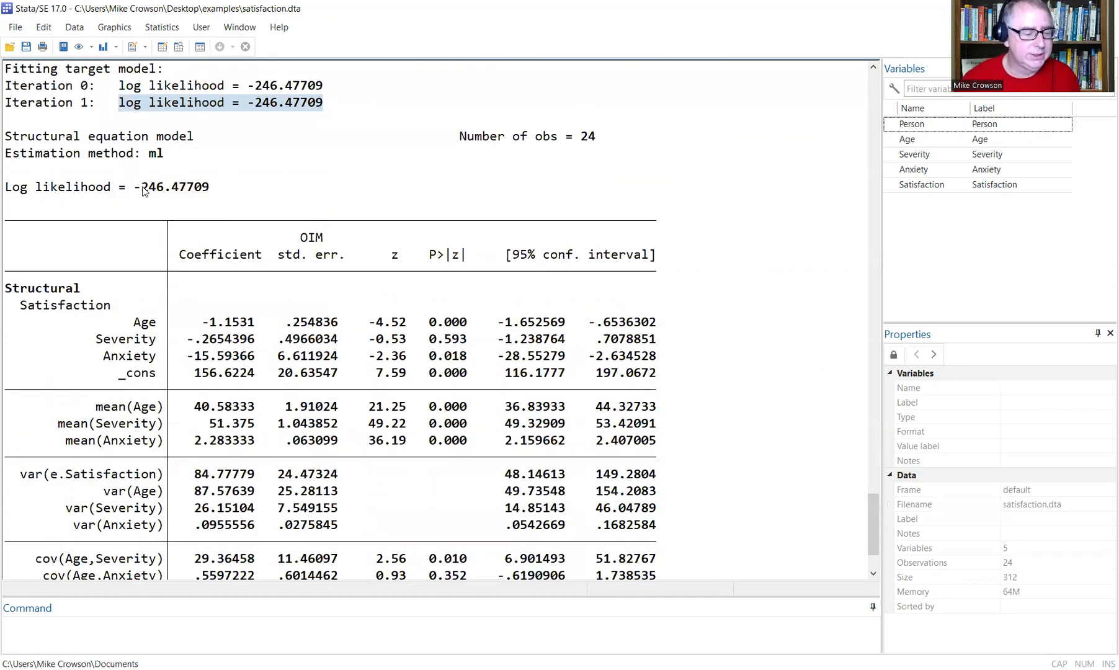
pyautogui.moveTo(127, 189); pyautogui.dragTo(209, 191)
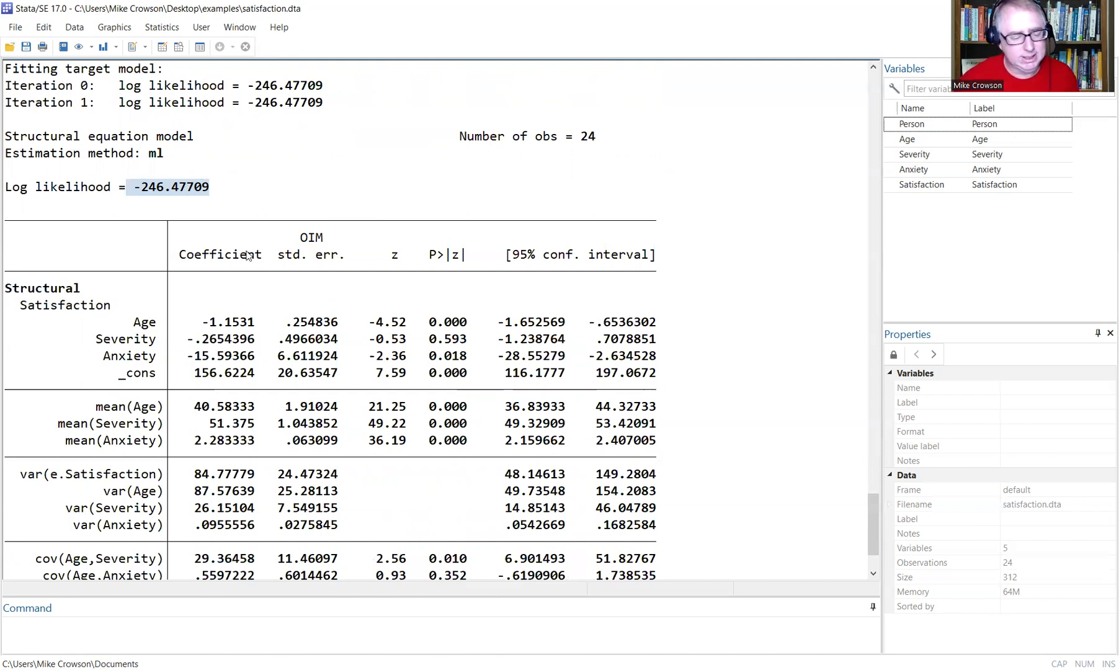
pyautogui.scroll(-2, 247, 256)
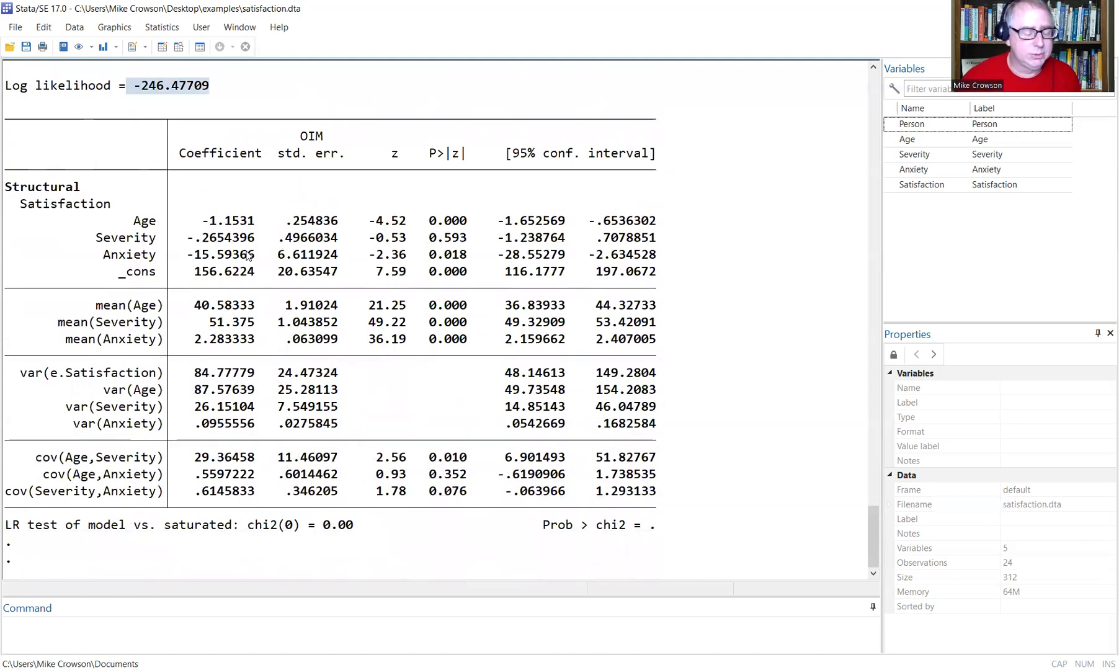
pyautogui.scroll(2, 247, 255)
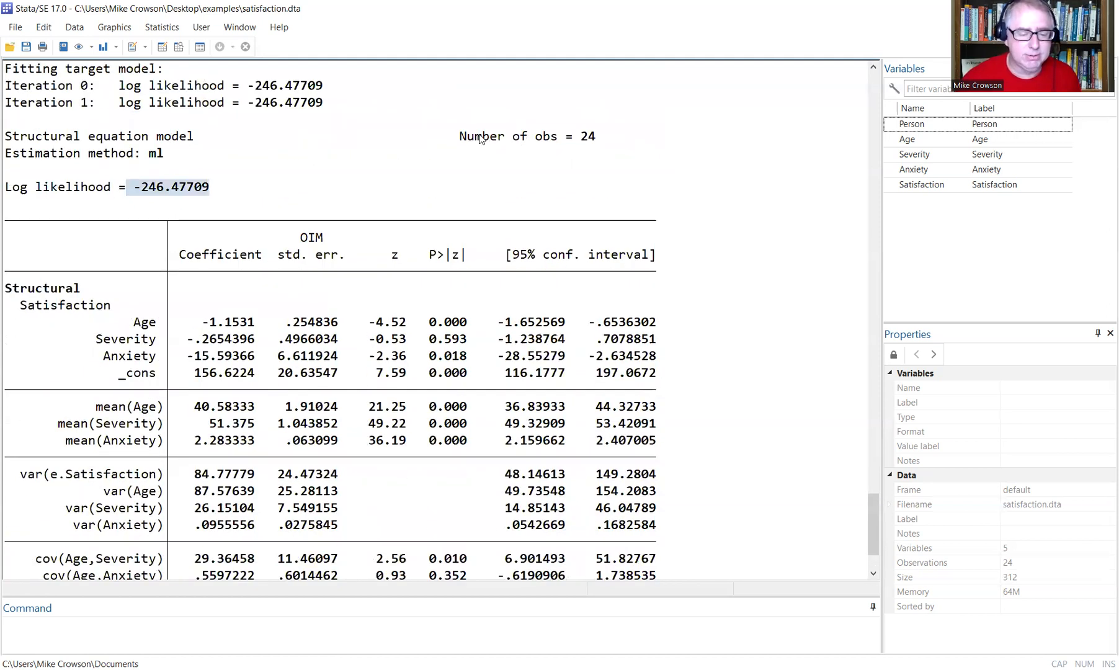
pyautogui.moveTo(465, 136); pyautogui.dragTo(606, 135)
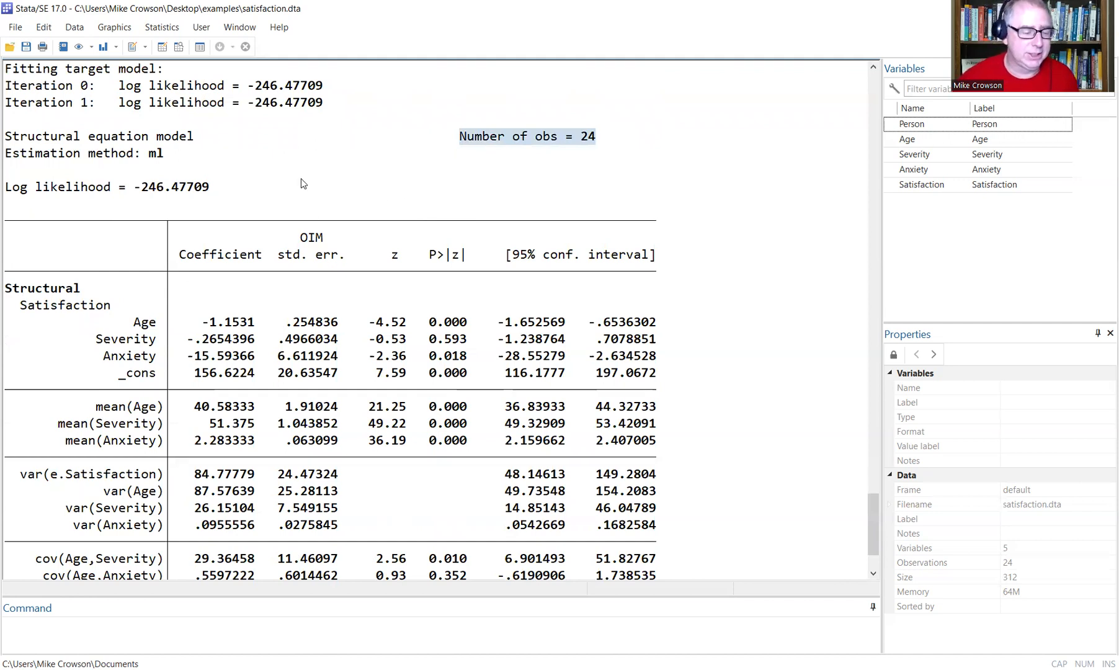
pyautogui.scroll(-2, 302, 184)
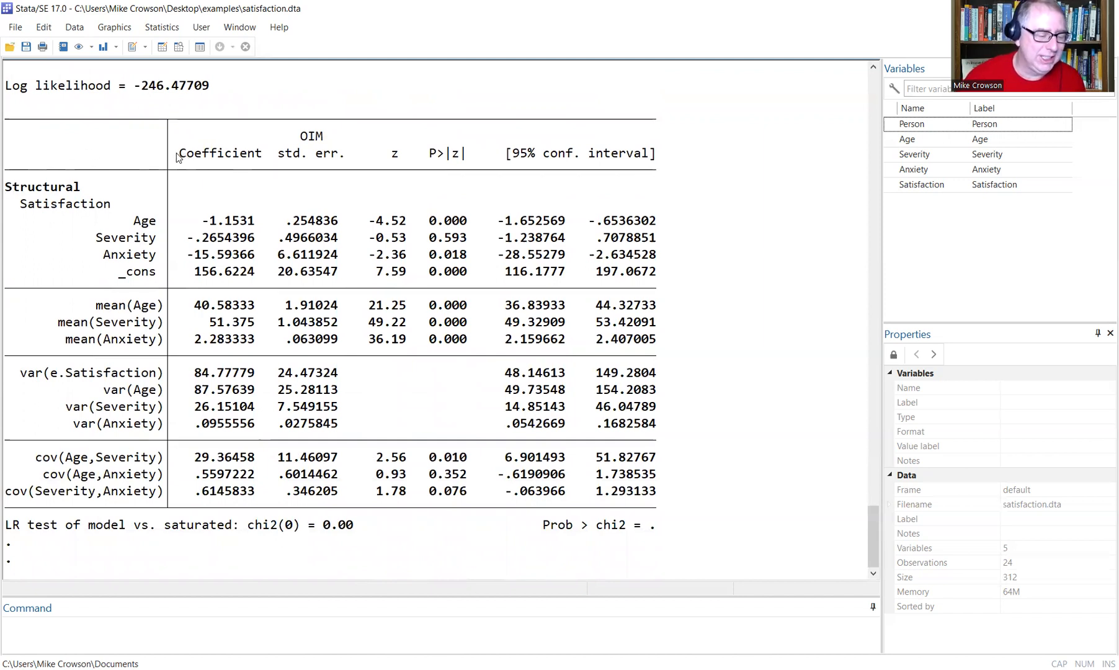
pyautogui.moveTo(178, 158); pyautogui.dragTo(260, 159)
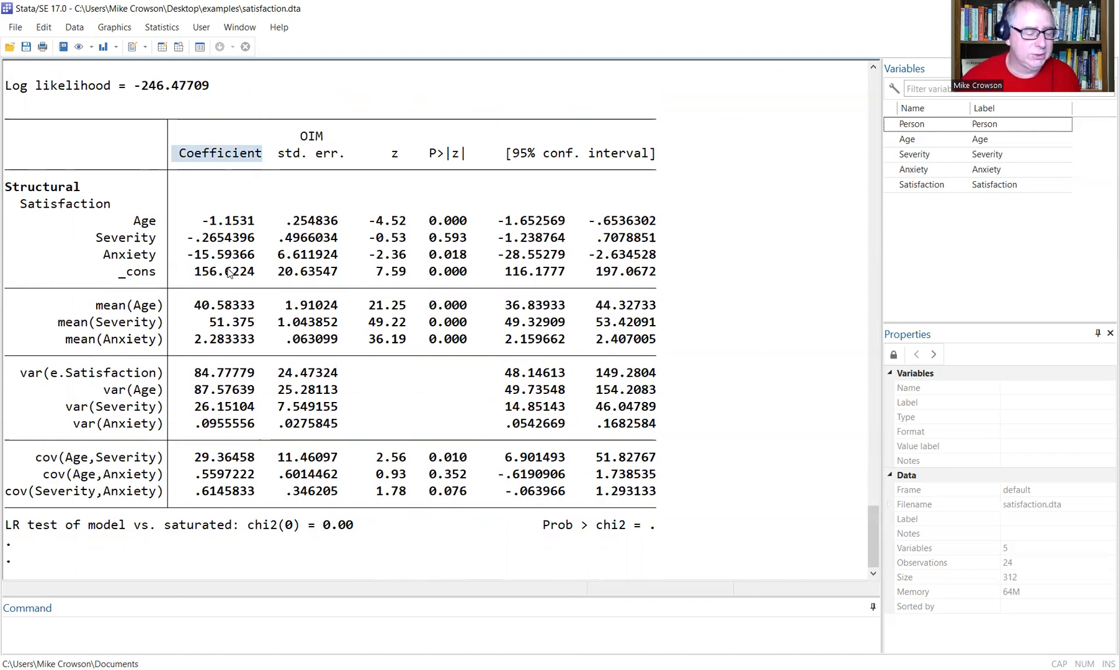
pyautogui.moveTo(277, 156); pyautogui.dragTo(346, 155)
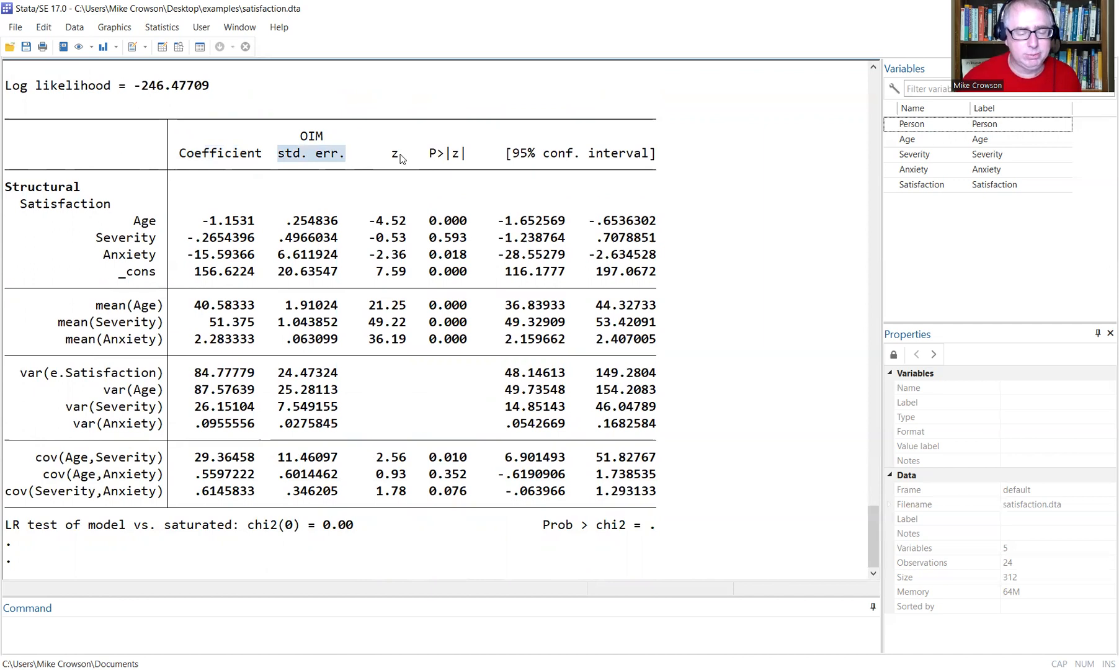
pyautogui.moveTo(384, 156); pyautogui.dragTo(662, 159)
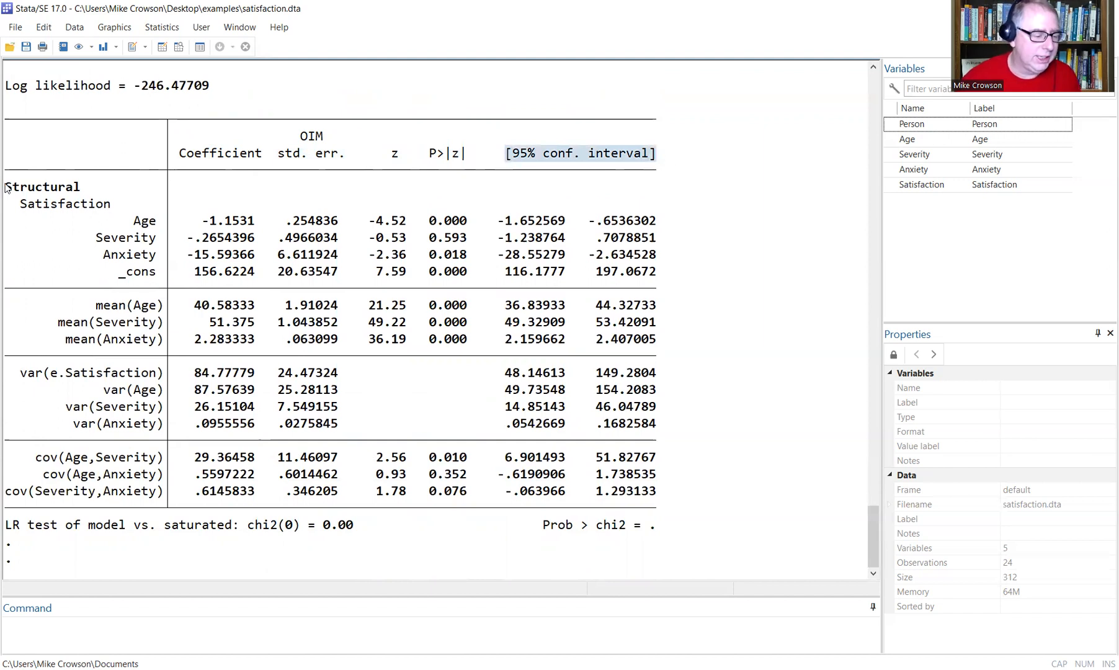
pyautogui.moveTo(7, 188); pyautogui.dragTo(87, 191)
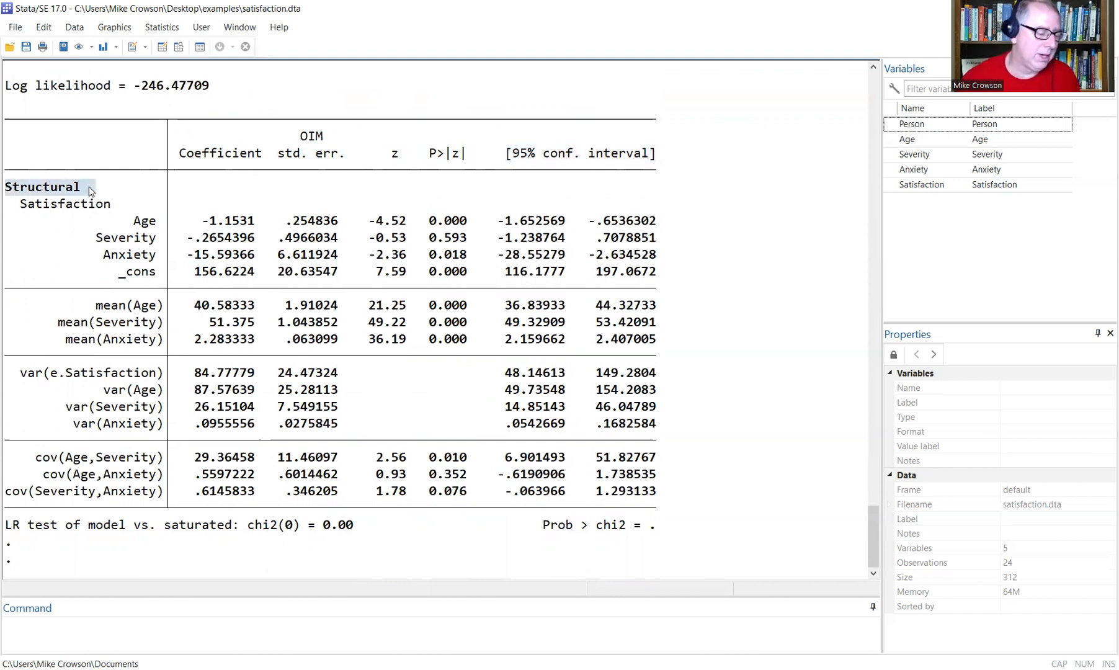
pyautogui.moveTo(134, 222); pyautogui.dragTo(153, 228)
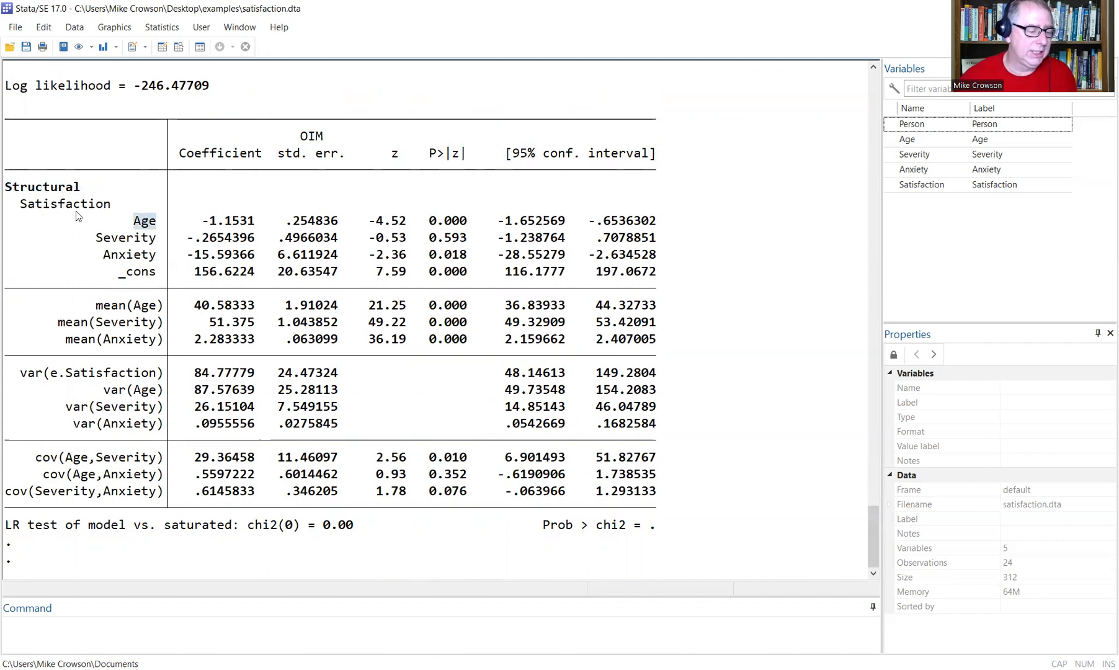
pyautogui.moveTo(23, 207); pyautogui.dragTo(164, 255)
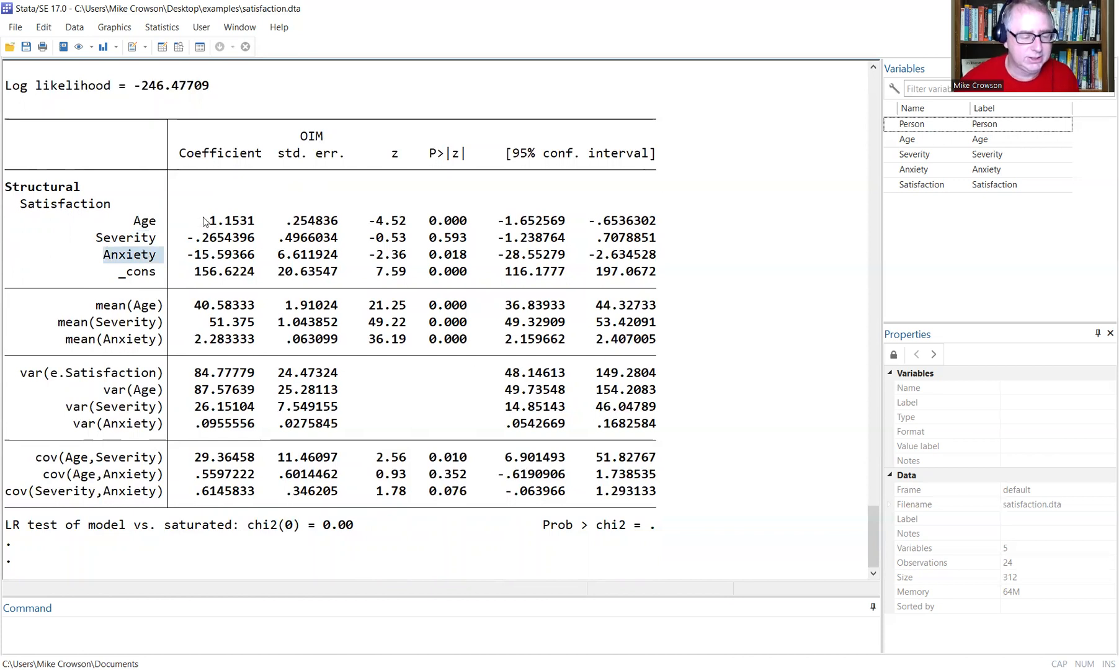
pyautogui.moveTo(202, 221); pyautogui.dragTo(256, 221)
pyautogui.moveTo(187, 239); pyautogui.dragTo(255, 242)
pyautogui.moveTo(188, 256); pyautogui.dragTo(248, 258)
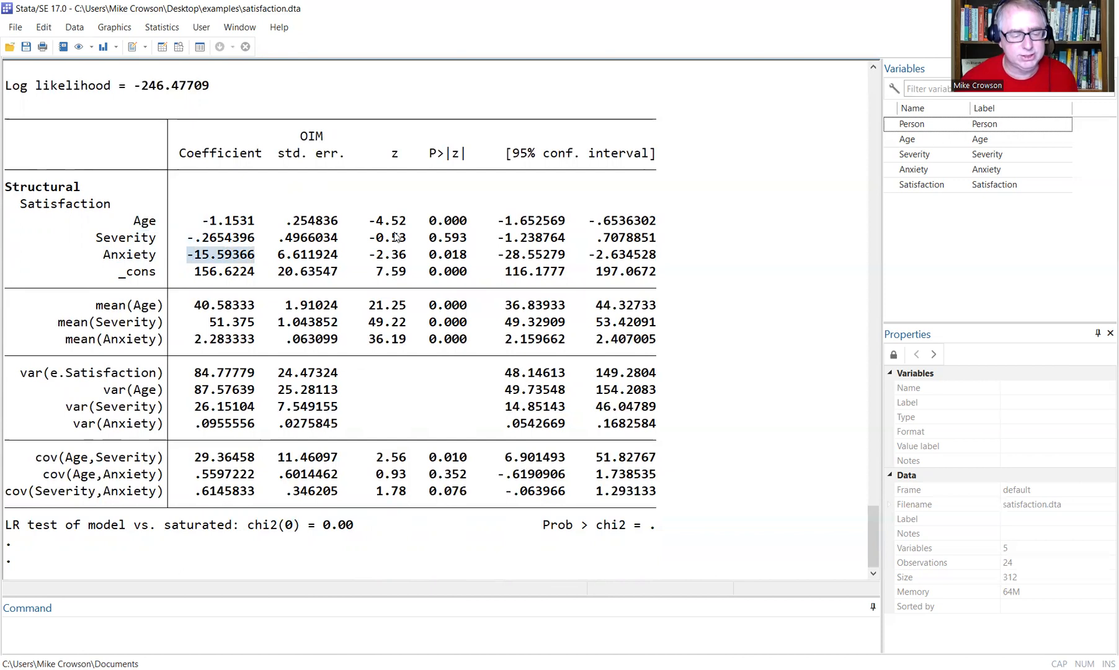
pyautogui.moveTo(195, 220); pyautogui.dragTo(262, 222)
pyautogui.moveTo(189, 239); pyautogui.dragTo(255, 238)
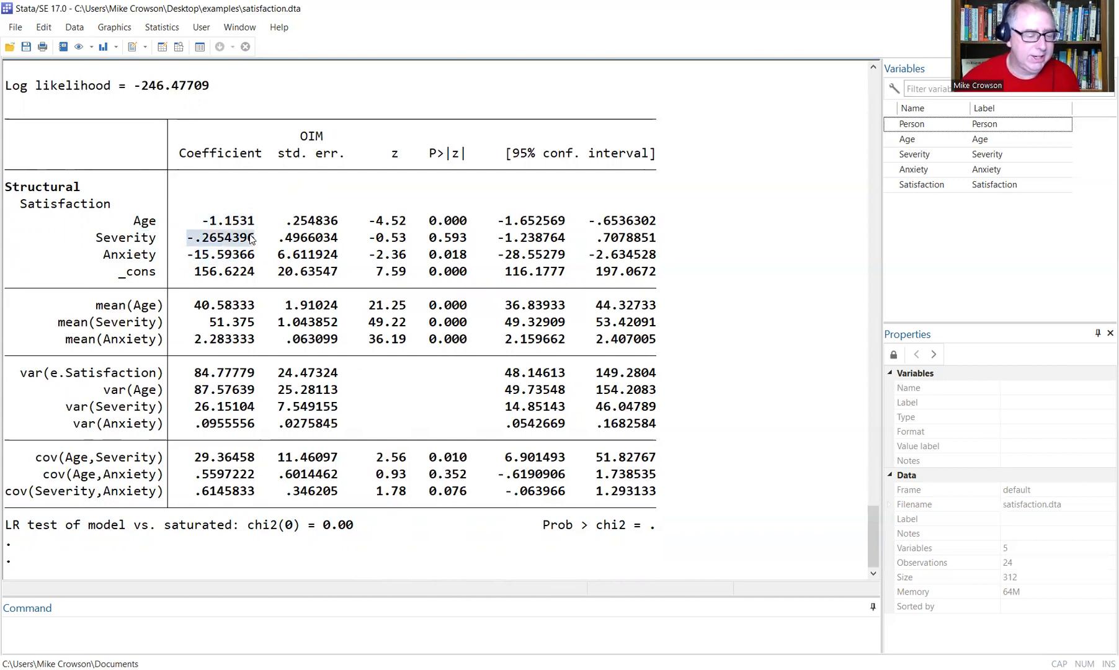
pyautogui.moveTo(187, 260); pyautogui.dragTo(270, 257)
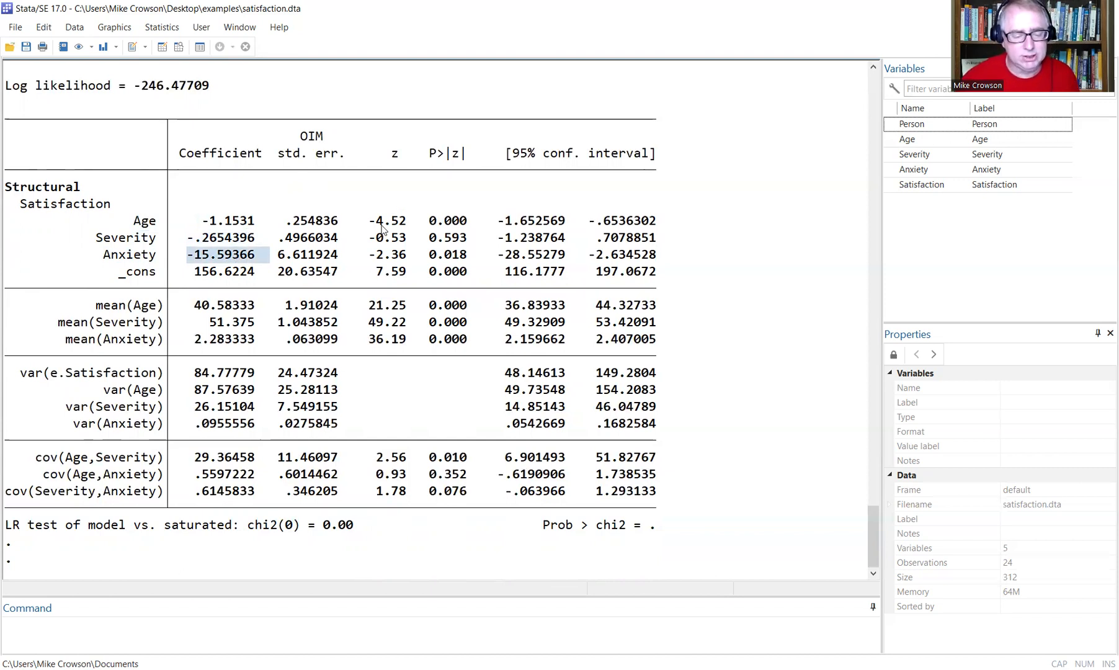
pyautogui.moveTo(369, 222); pyautogui.dragTo(475, 222)
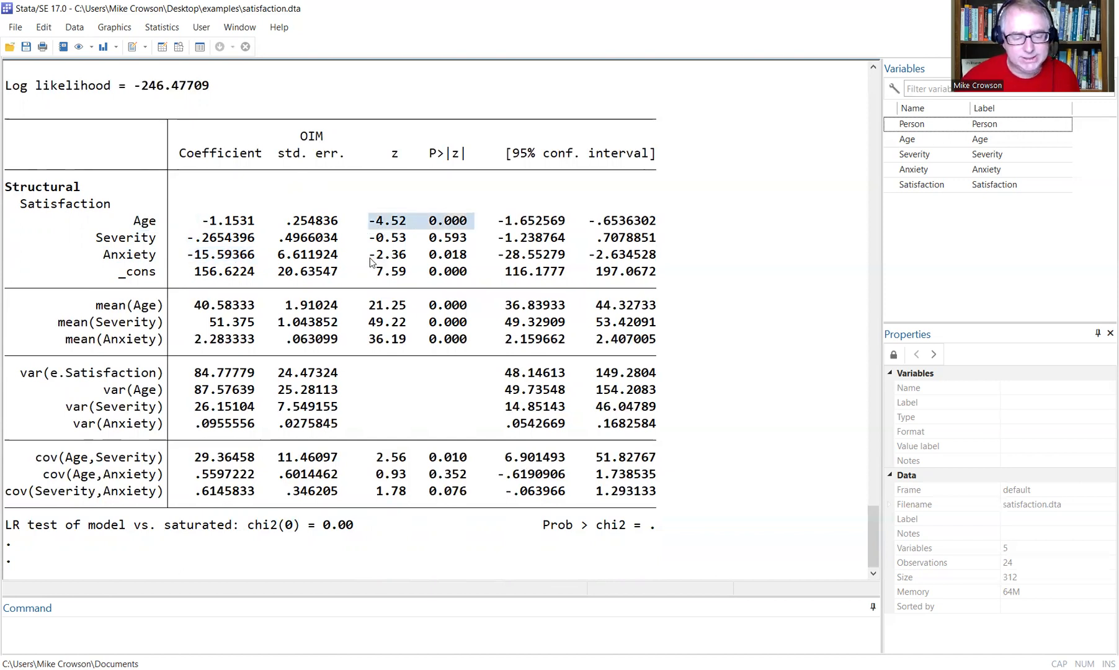
pyautogui.moveTo(370, 255); pyautogui.dragTo(474, 256)
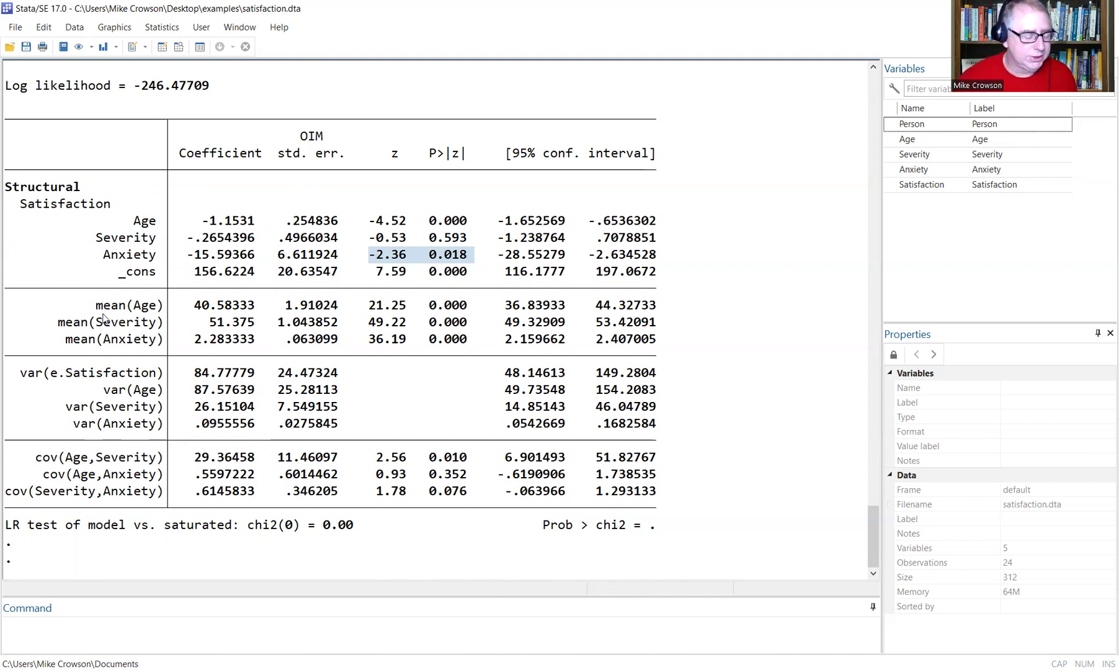
pyautogui.moveTo(96, 305); pyautogui.dragTo(172, 305)
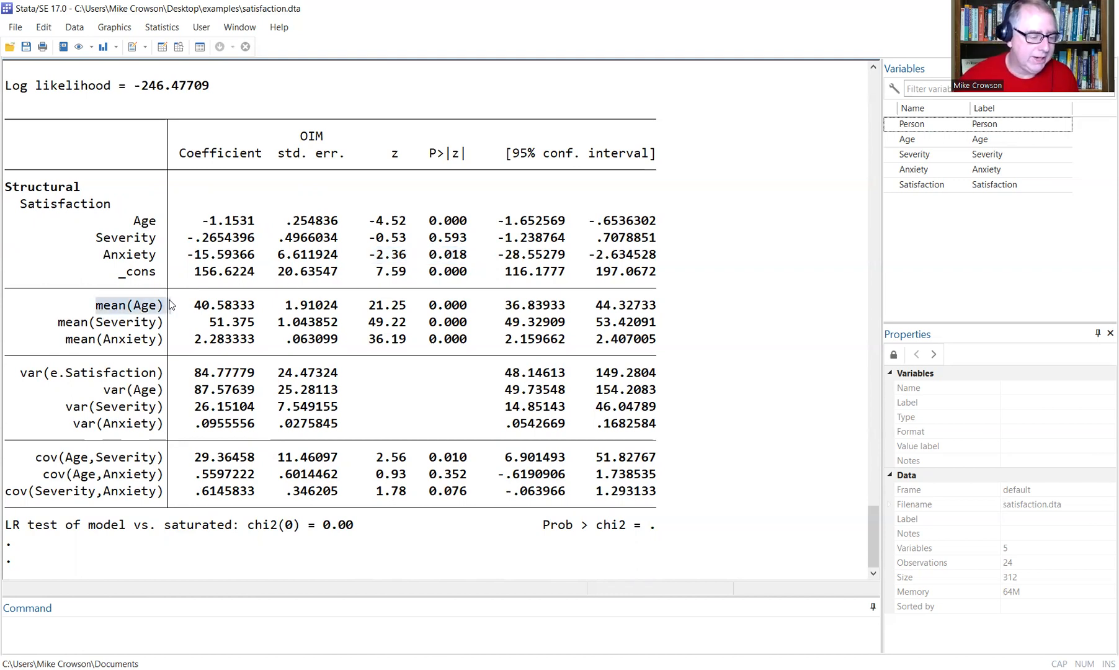
pyautogui.moveTo(61, 323); pyautogui.dragTo(163, 322)
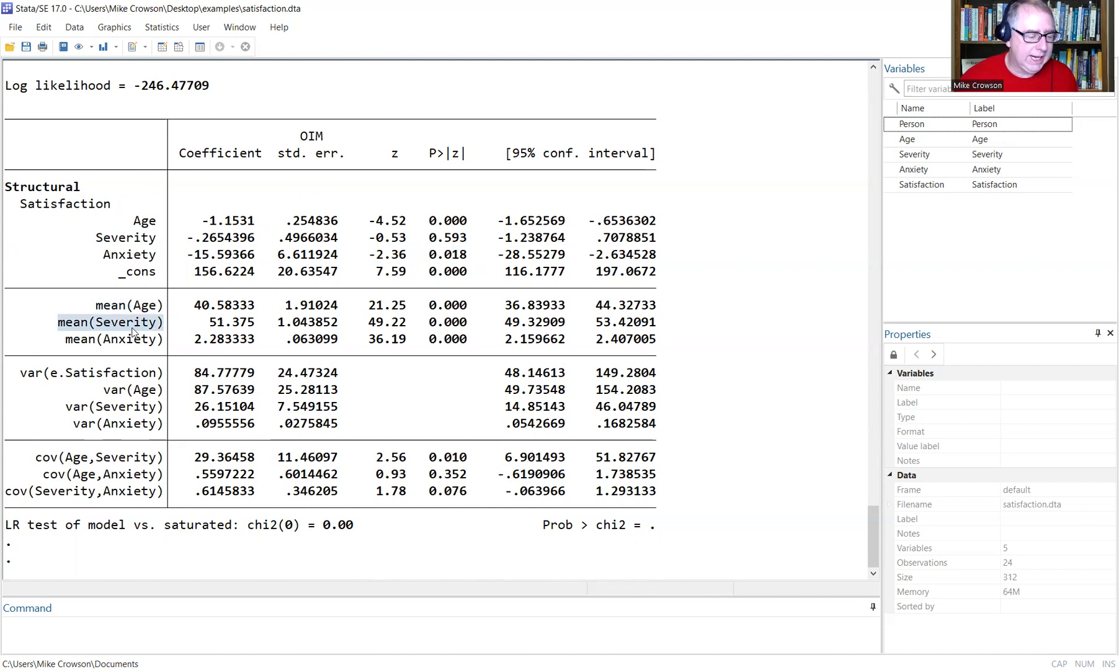
pyautogui.moveTo(65, 340); pyautogui.dragTo(163, 341)
pyautogui.moveTo(193, 305); pyautogui.dragTo(264, 339)
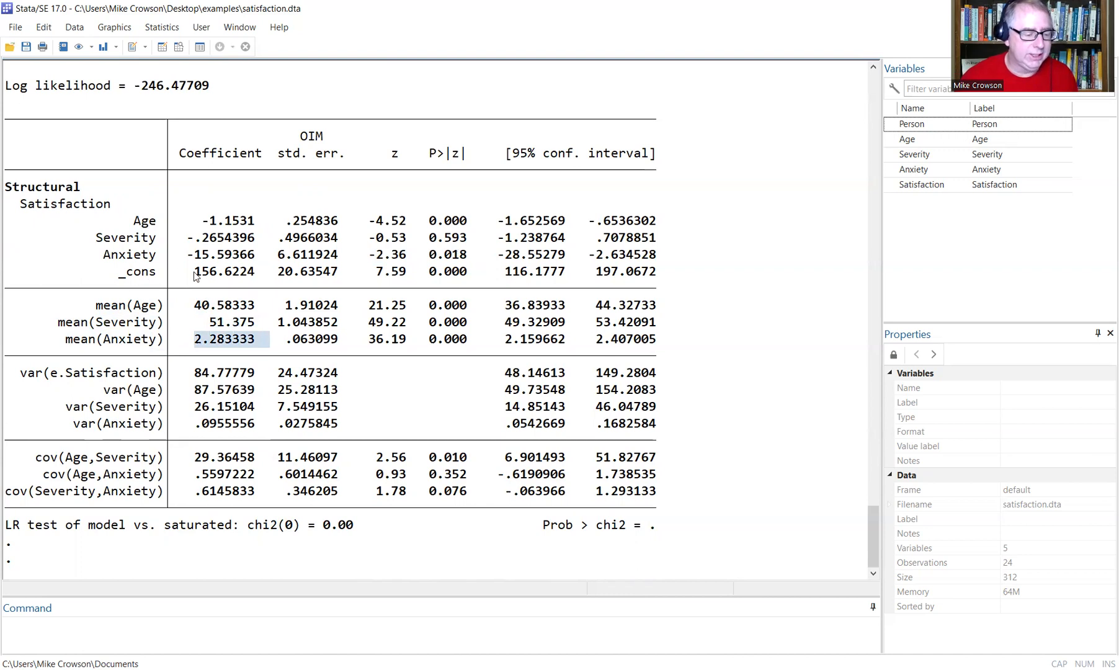
pyautogui.moveTo(191, 273); pyautogui.dragTo(254, 269)
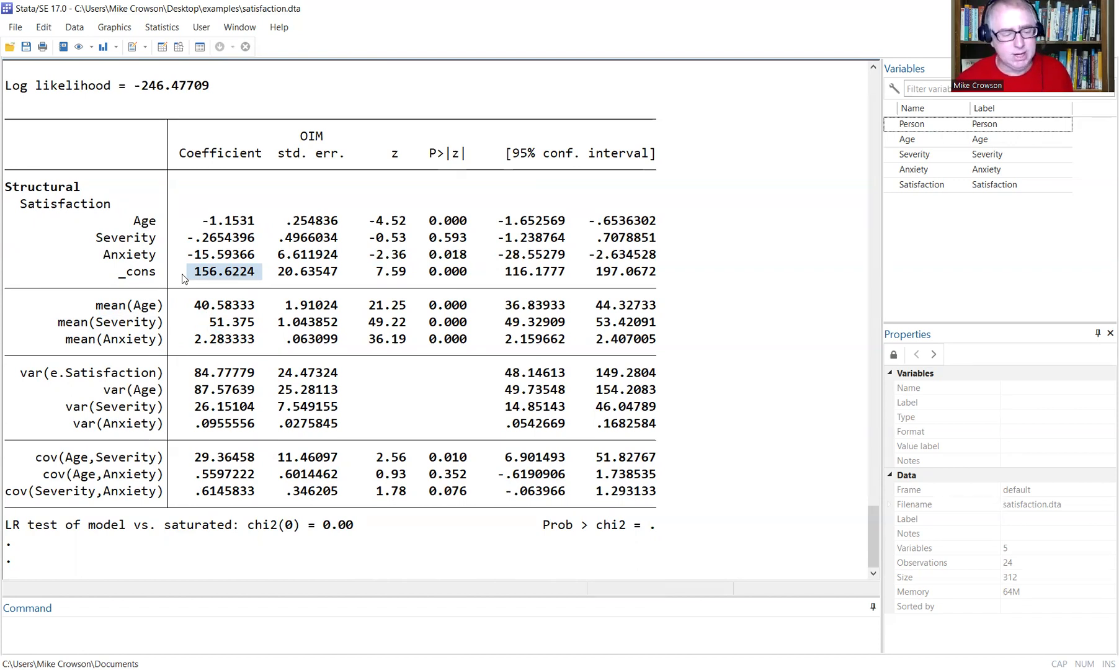
pyautogui.moveTo(194, 312); pyautogui.dragTo(243, 336)
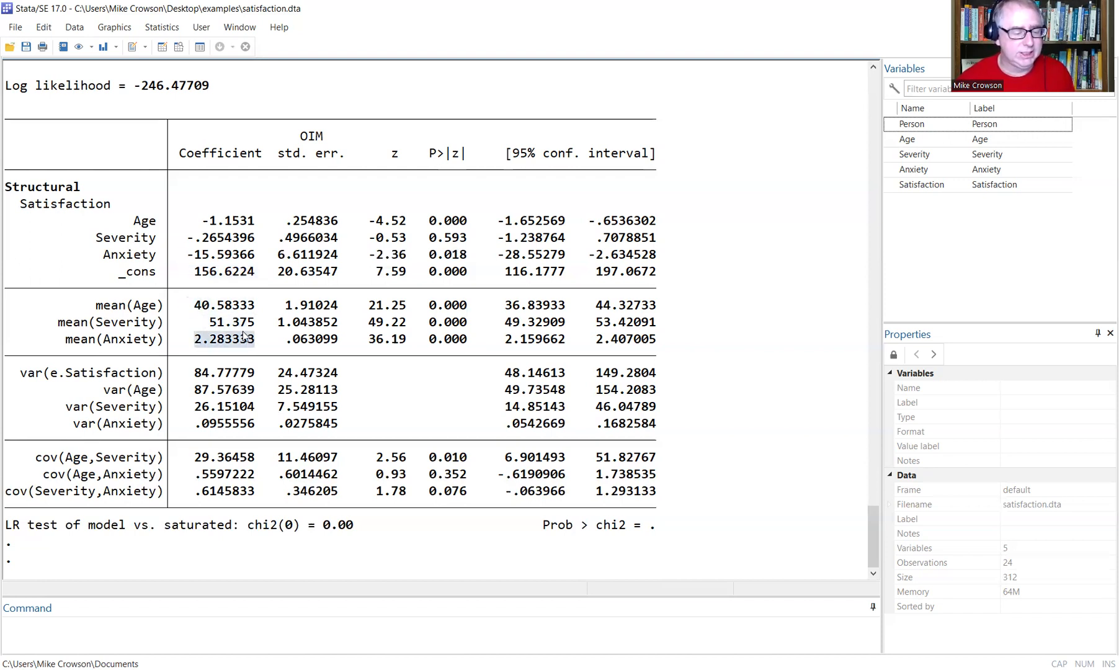
pyautogui.moveTo(188, 272); pyautogui.dragTo(259, 273)
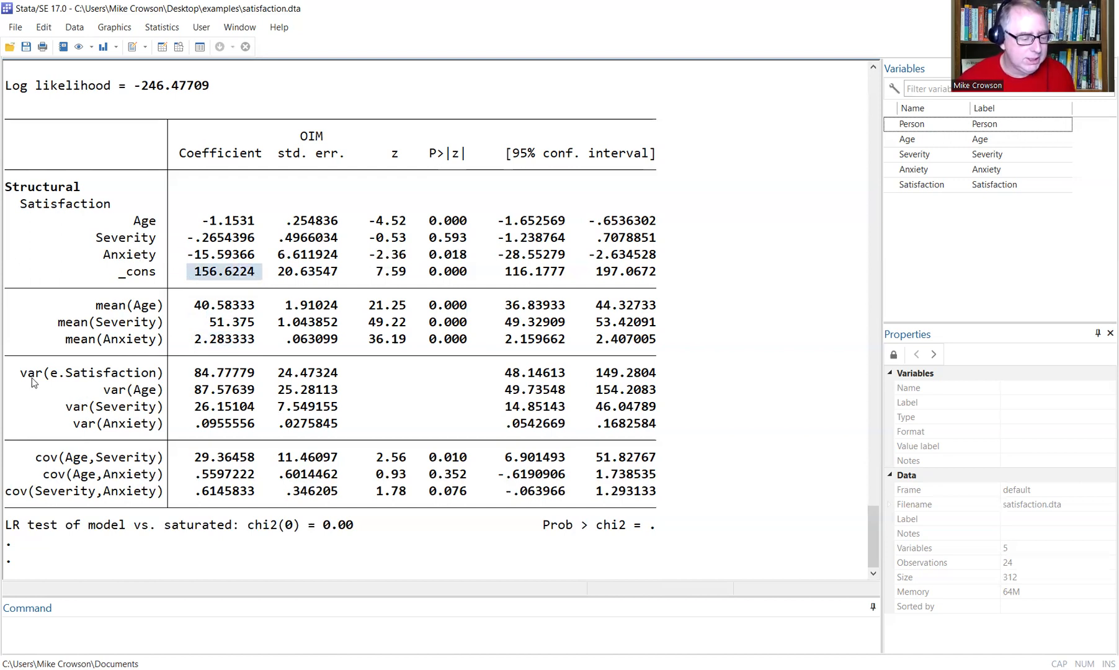
pyautogui.moveTo(21, 372); pyautogui.dragTo(170, 376)
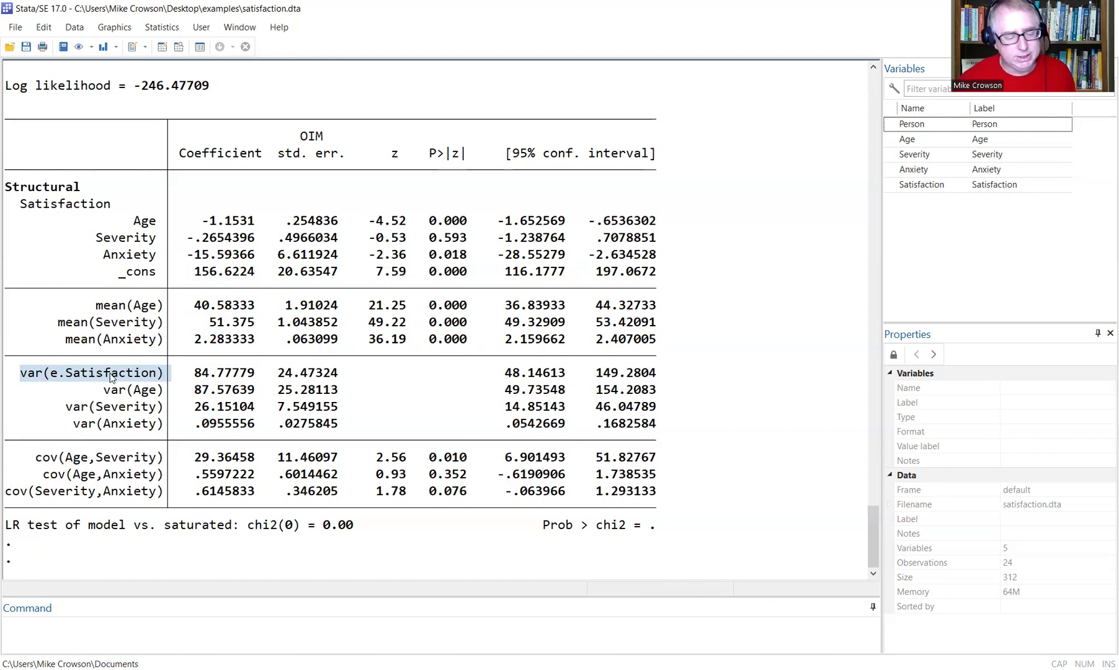
pyautogui.moveTo(195, 373); pyautogui.dragTo(268, 372)
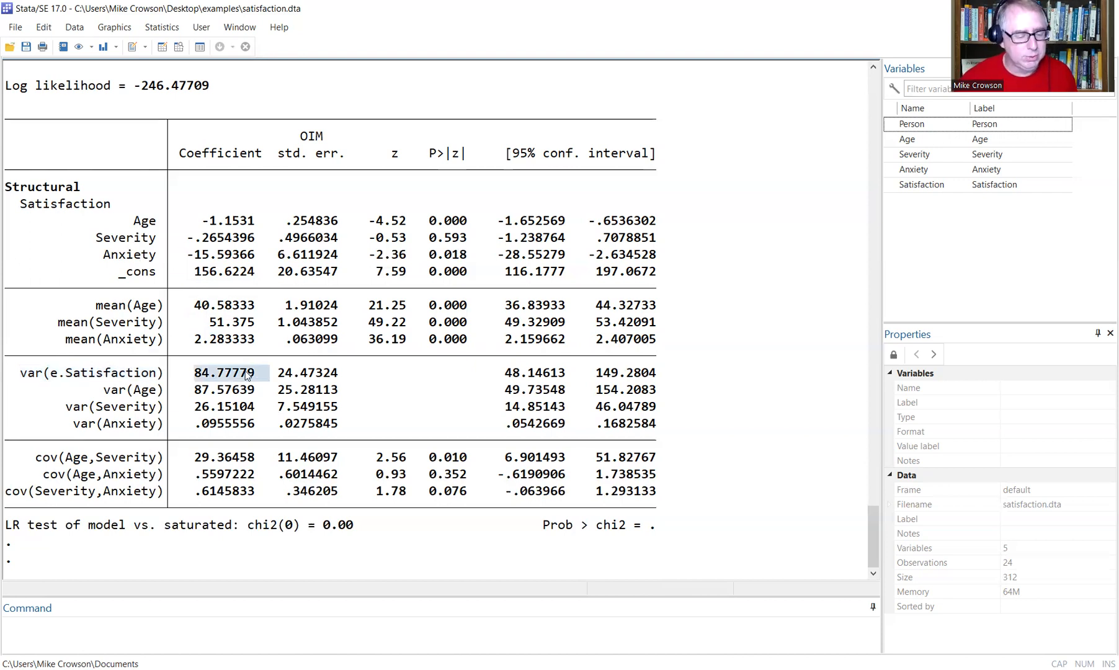
pyautogui.moveTo(104, 390); pyautogui.dragTo(268, 391)
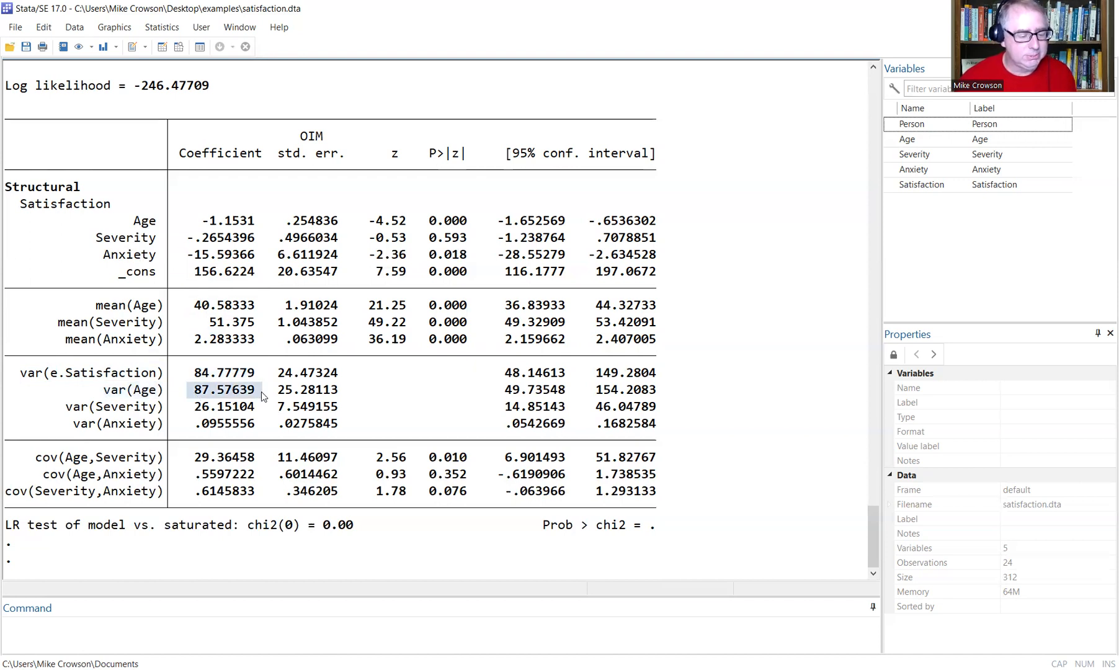
pyautogui.moveTo(195, 409); pyautogui.dragTo(263, 423)
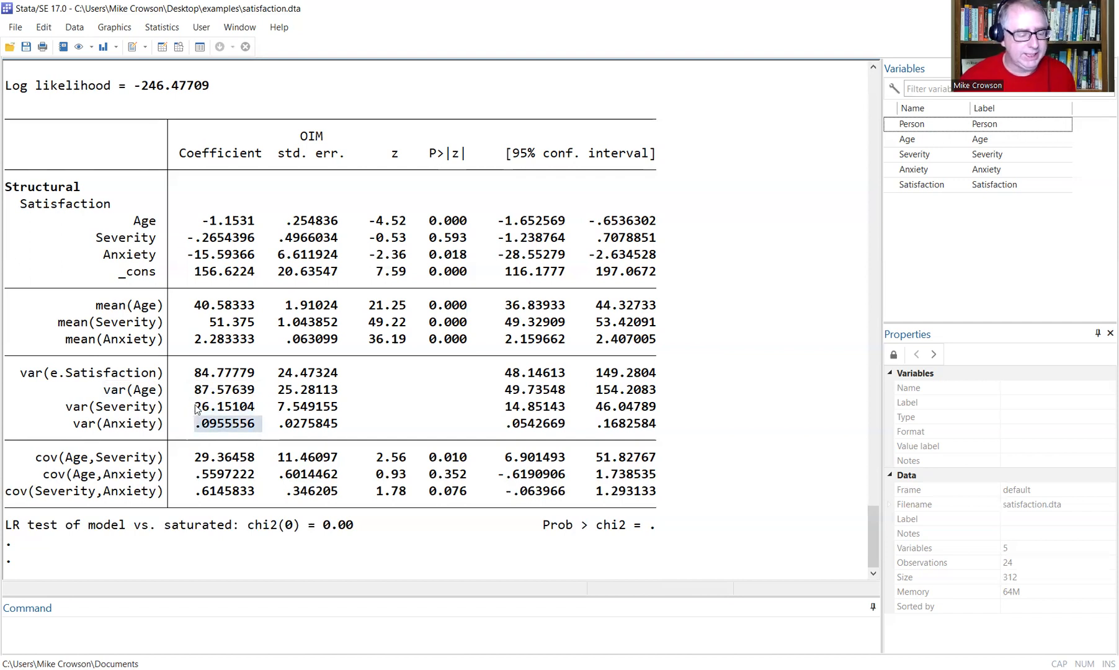
pyautogui.moveTo(36, 459); pyautogui.dragTo(165, 459)
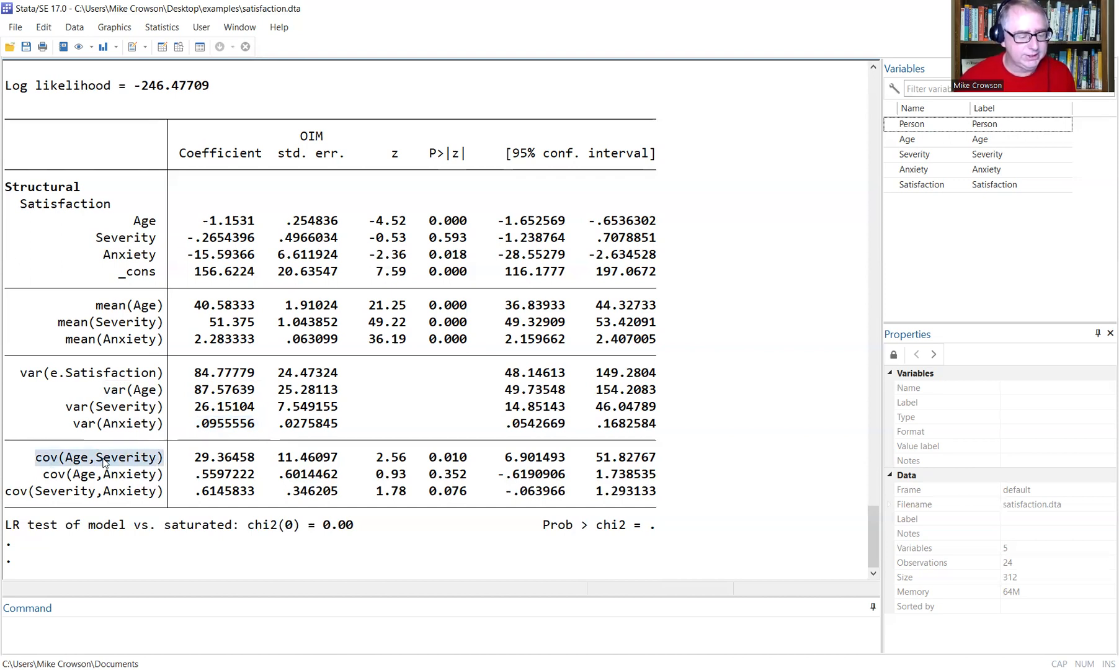
pyautogui.moveTo(194, 459); pyautogui.dragTo(265, 459)
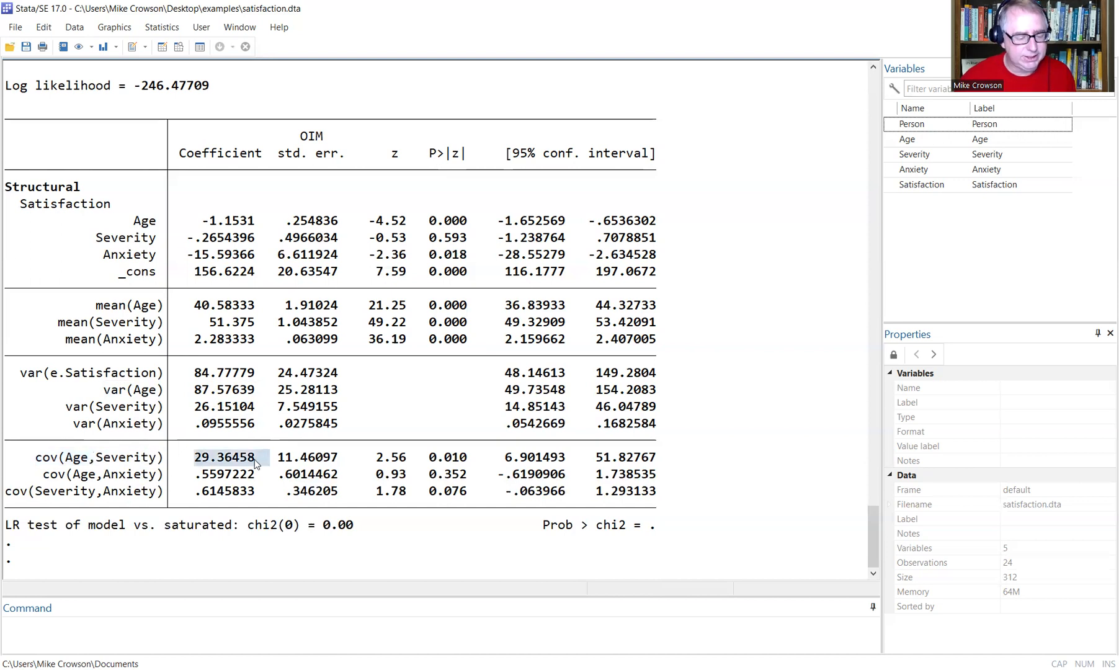
pyautogui.moveTo(195, 475); pyautogui.dragTo(268, 475)
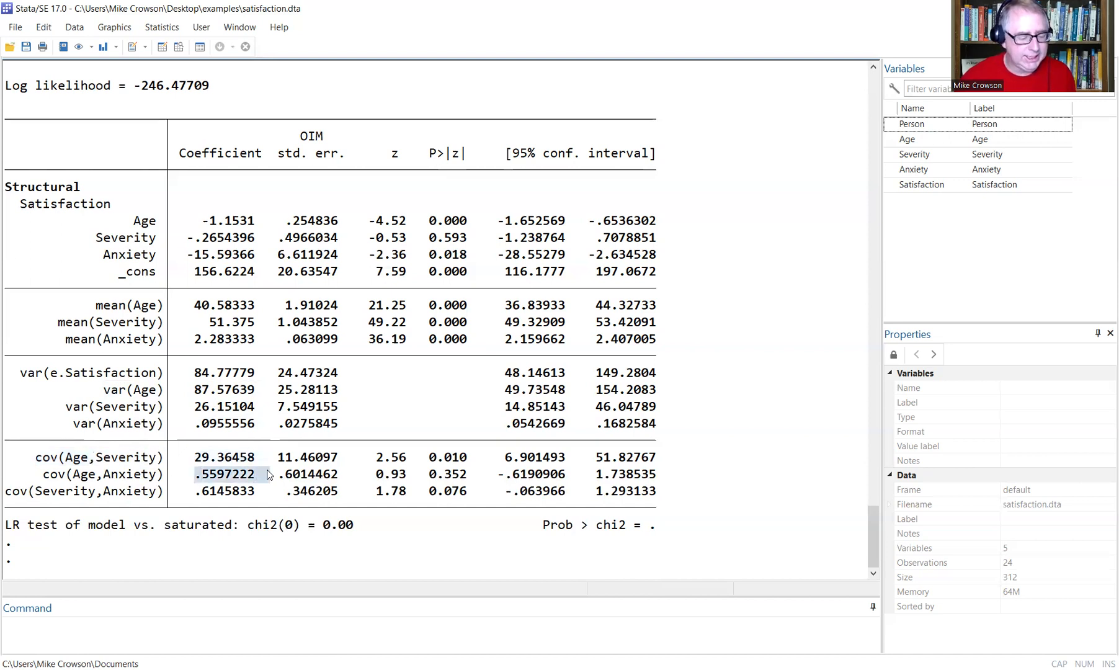
pyautogui.moveTo(195, 491); pyautogui.dragTo(264, 488)
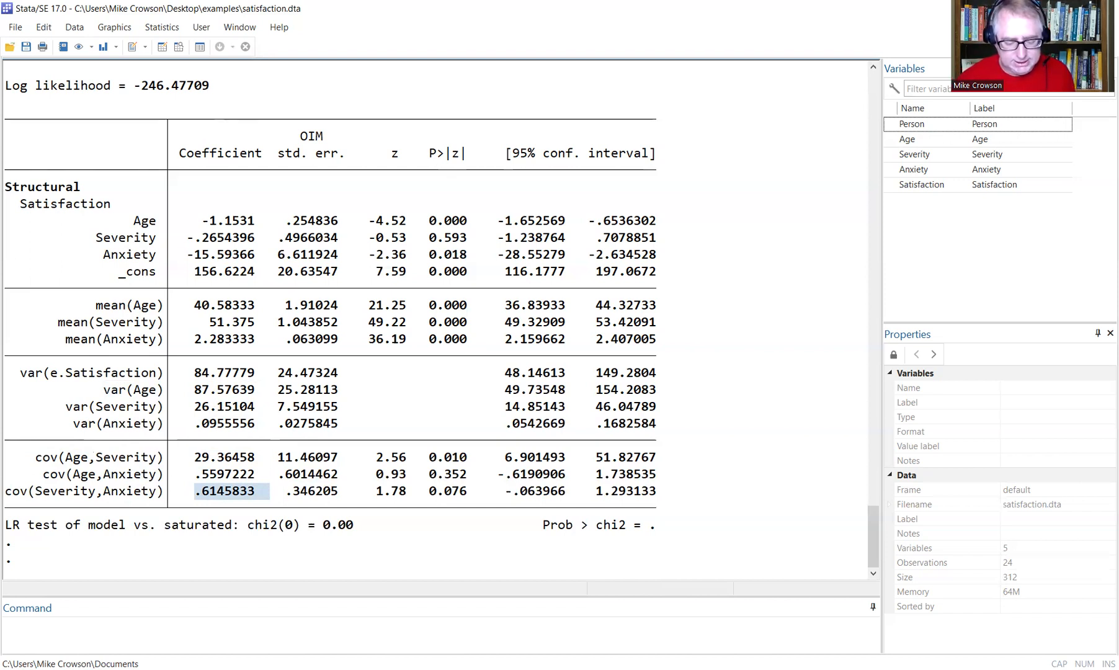
# Re-estimate the Satisfaction model with Display standardized coefficients checked, then return to the Results window.
pyautogui.hotkey('alt', 'Tab')
pyautogui.click(454, 151)
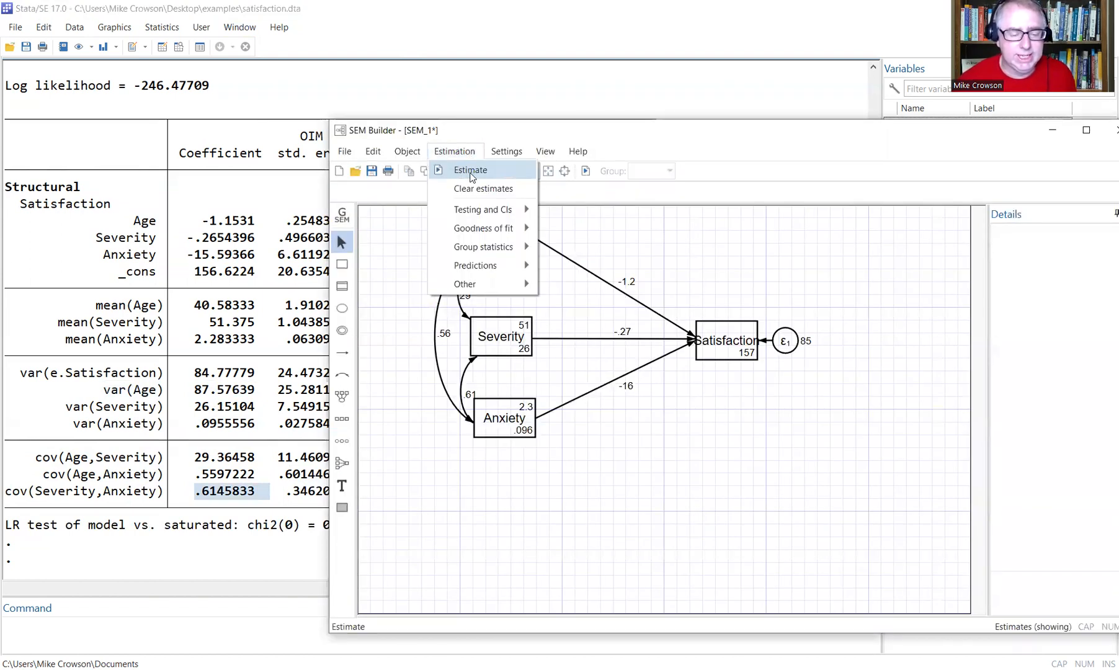
pyautogui.click(470, 171)
pyautogui.click(654, 224)
pyautogui.click(454, 263)
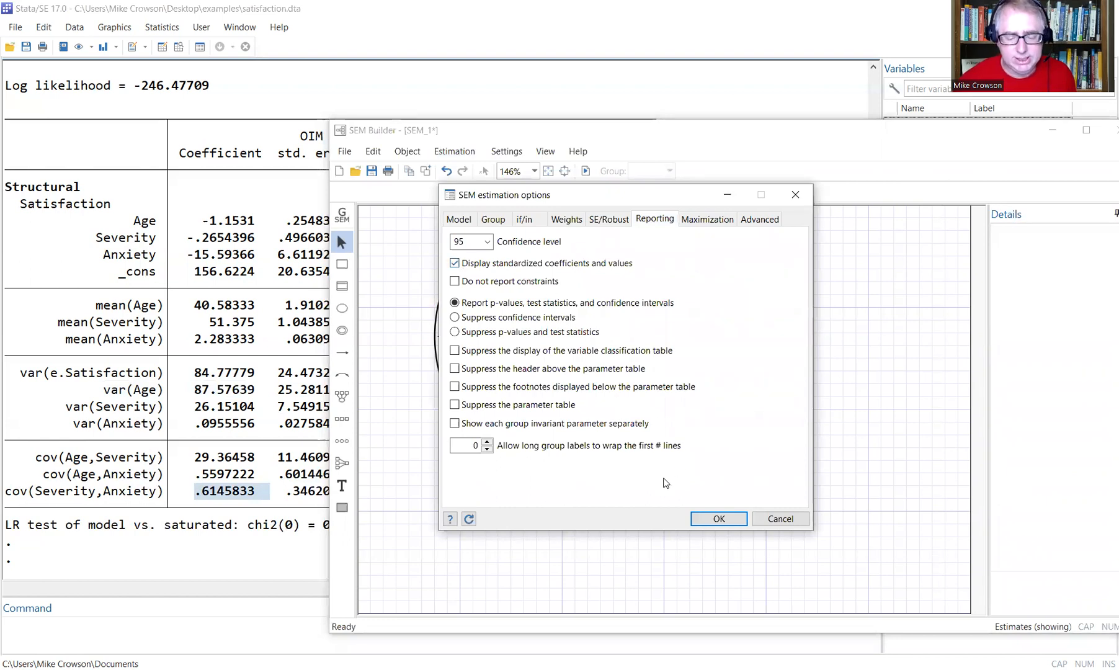
pyautogui.click(717, 519)
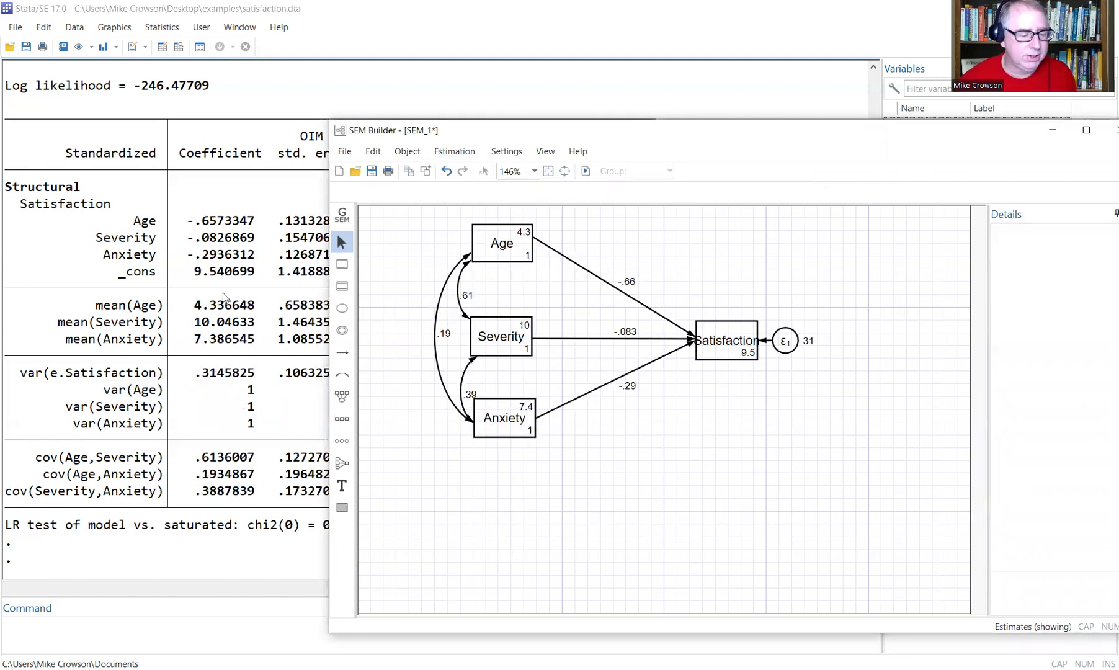
pyautogui.click(222, 136)
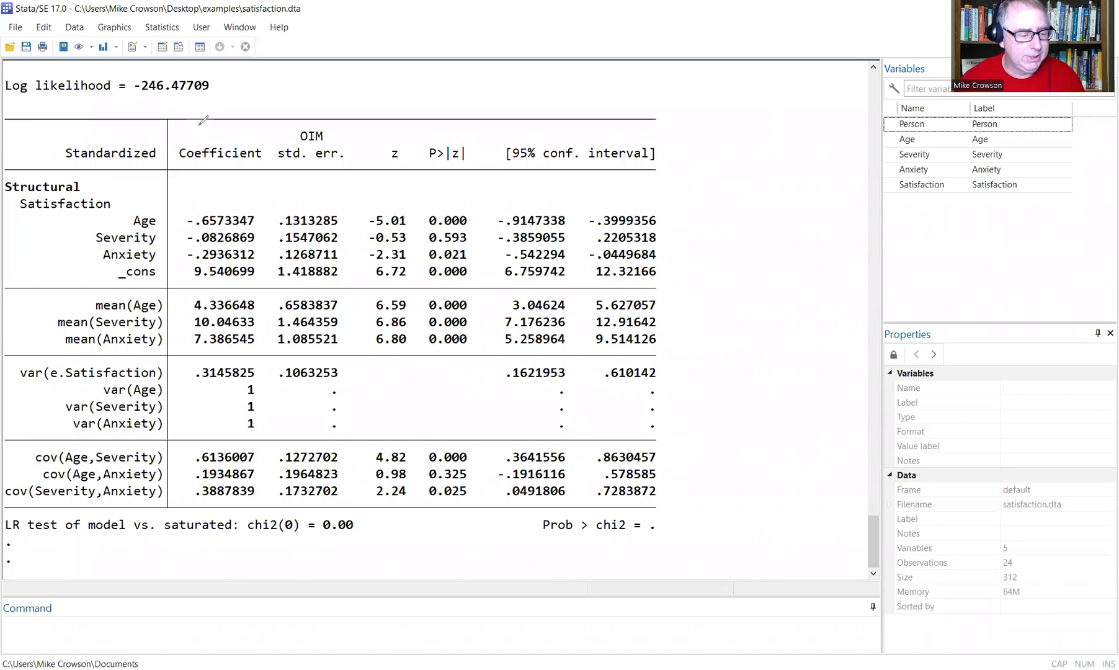
# Point out the Standardized label, the Coefficient column, and Severity's z and p-value.
pyautogui.moveTo(81, 137); pyautogui.dragTo(93, 124)
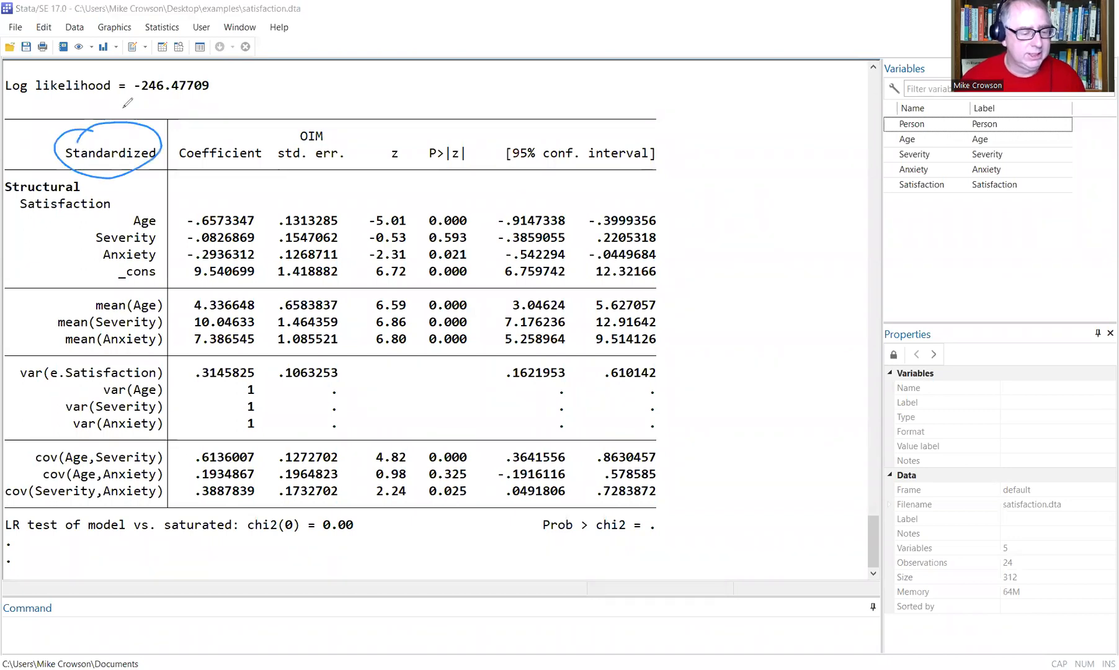
pyautogui.moveTo(181, 166)
pyautogui.mouseDown()
pyautogui.moveTo(164, 147)
pyautogui.moveTo(252, 129)
pyautogui.moveTo(177, 163)
pyautogui.mouseUp()
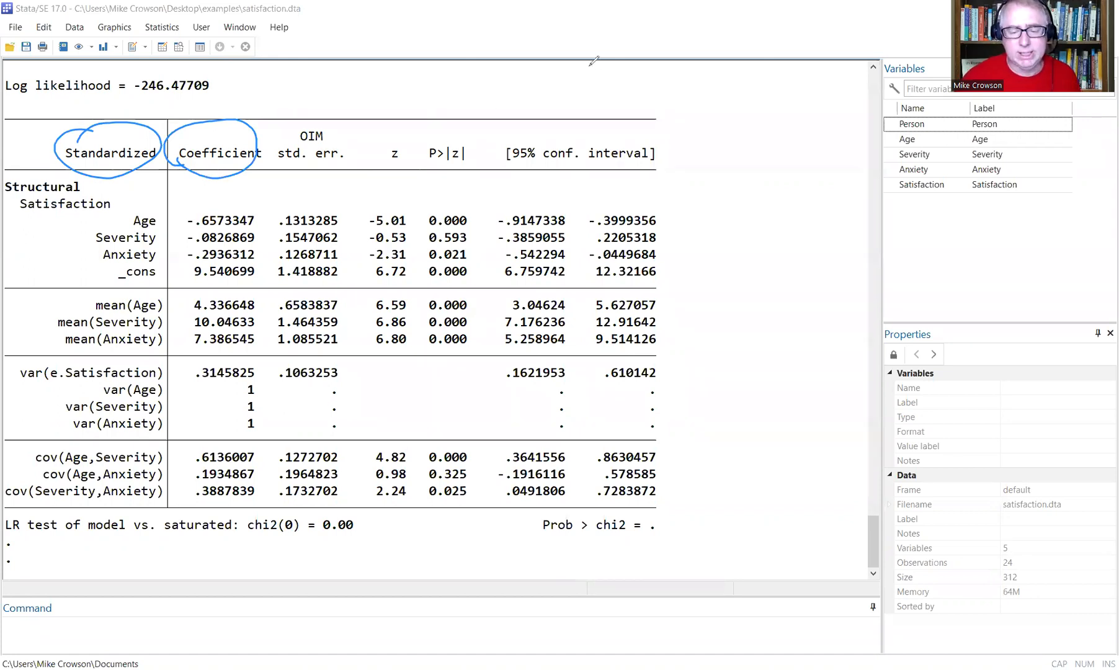
pyautogui.click(820, 113)
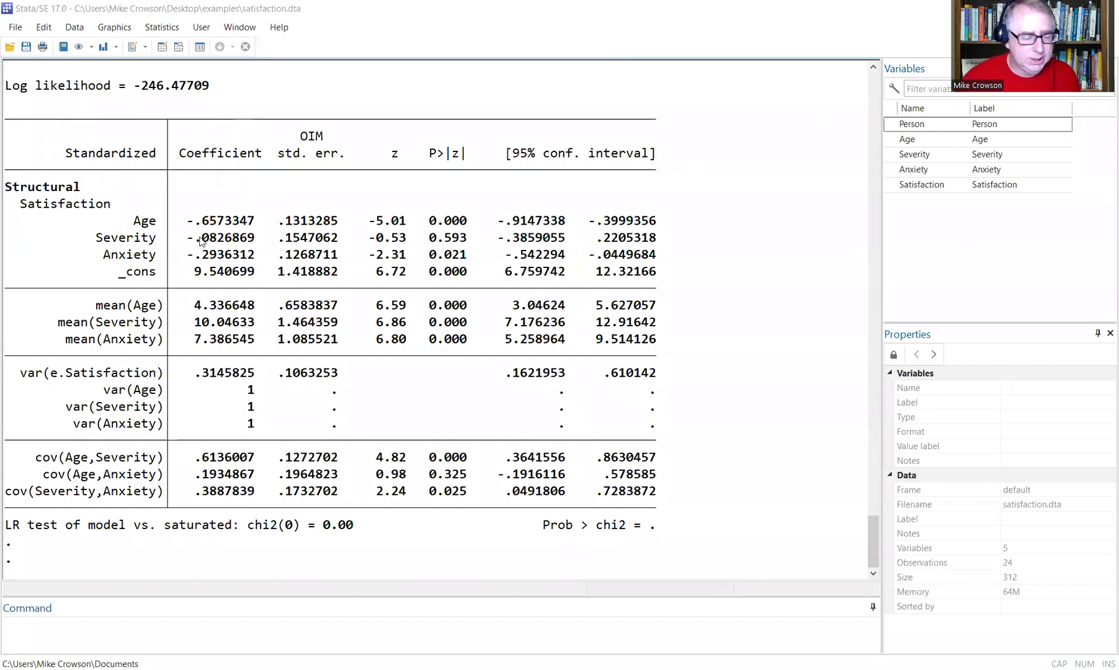
pyautogui.moveTo(362, 238); pyautogui.dragTo(477, 240)
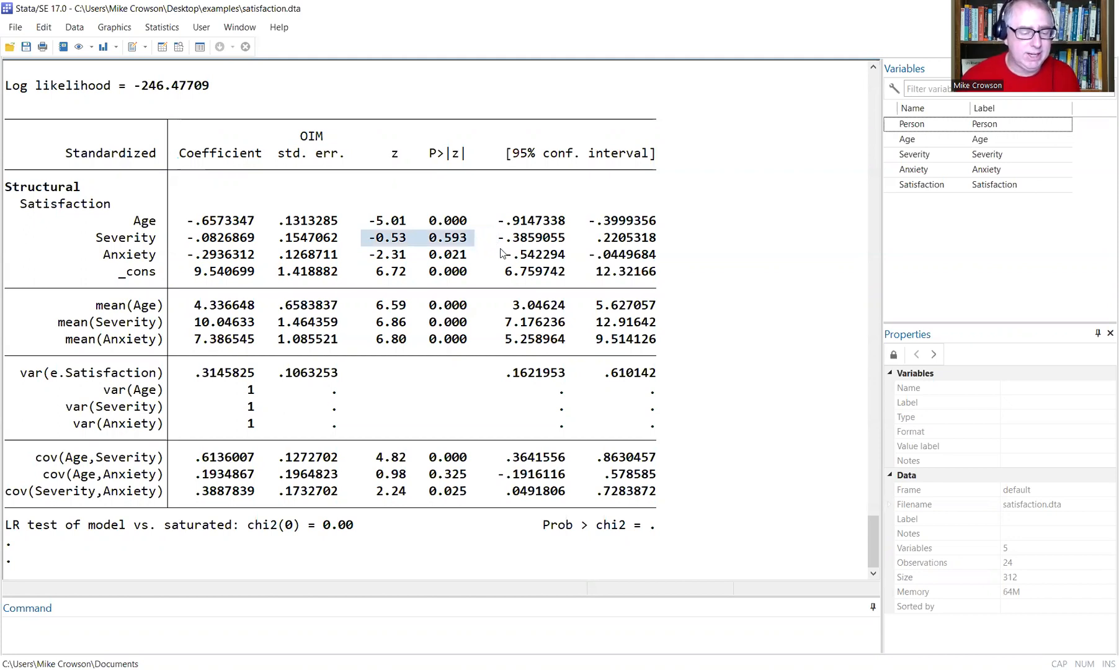
pyautogui.scroll(10, 510, 271)
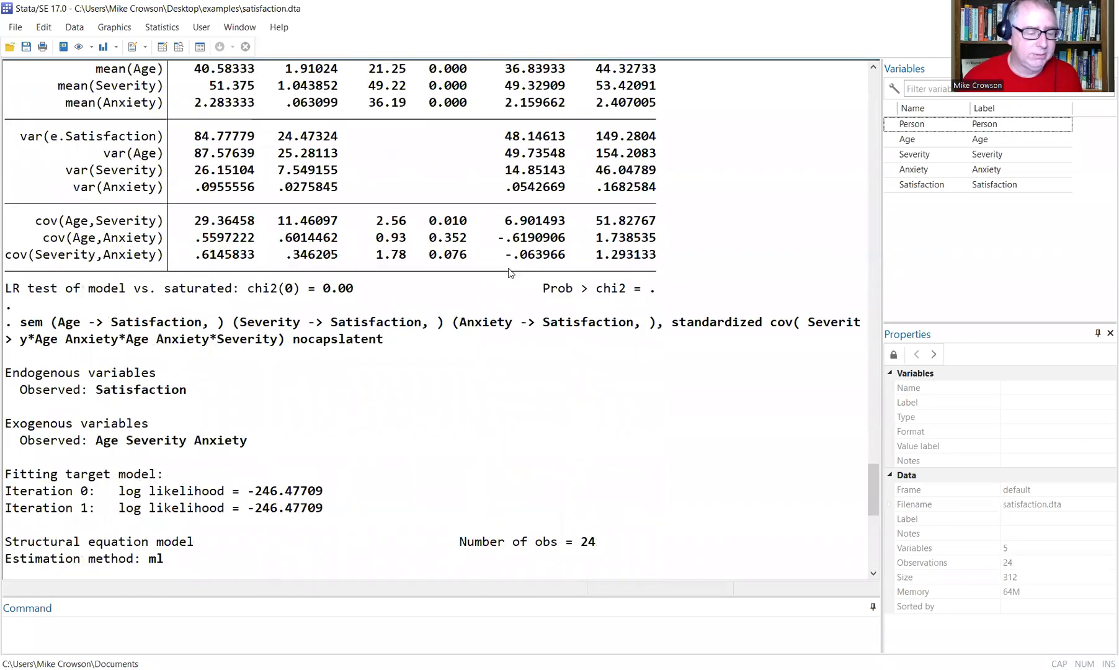
pyautogui.scroll(4, 509, 273)
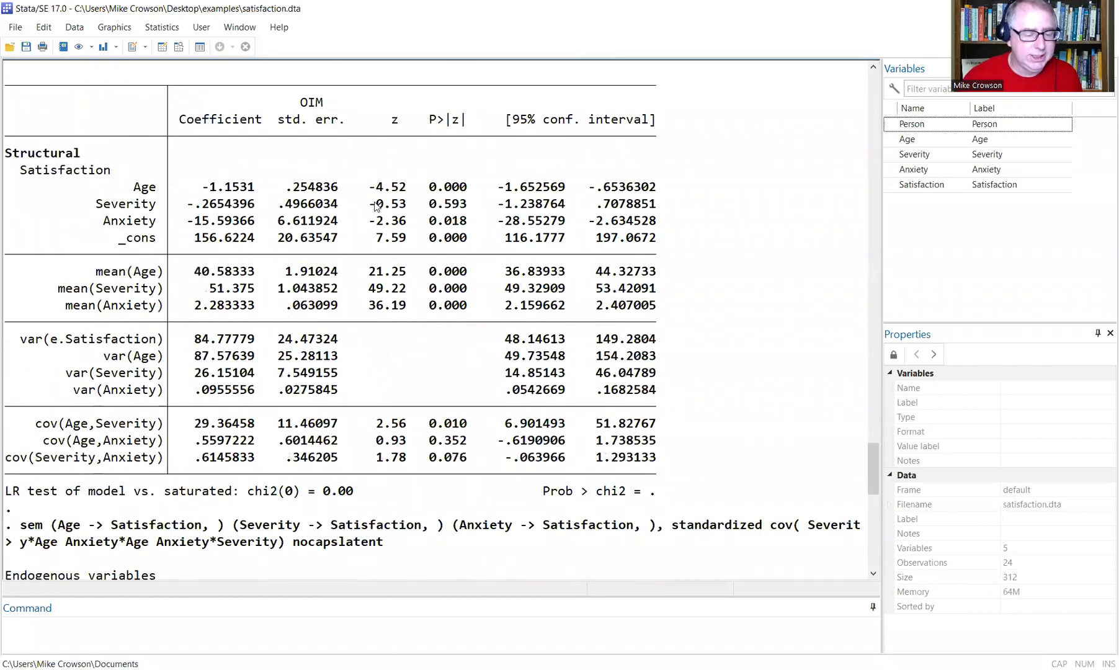
pyautogui.moveTo(370, 205); pyautogui.dragTo(470, 204)
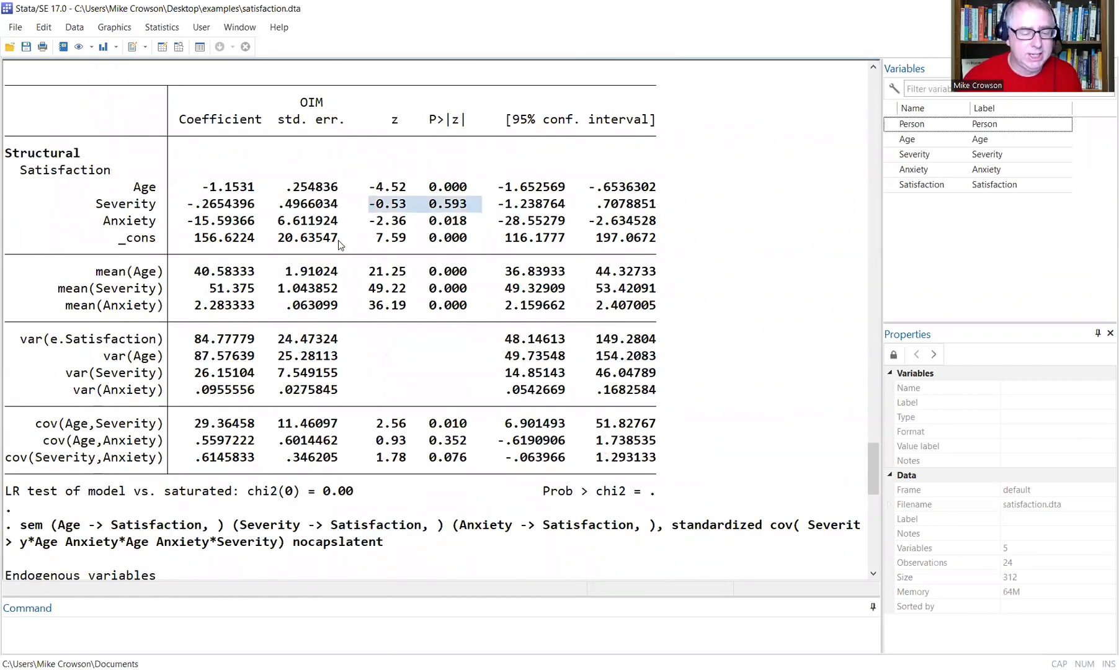
pyautogui.scroll(-7, 344, 255)
pyautogui.scroll(-7, 351, 272)
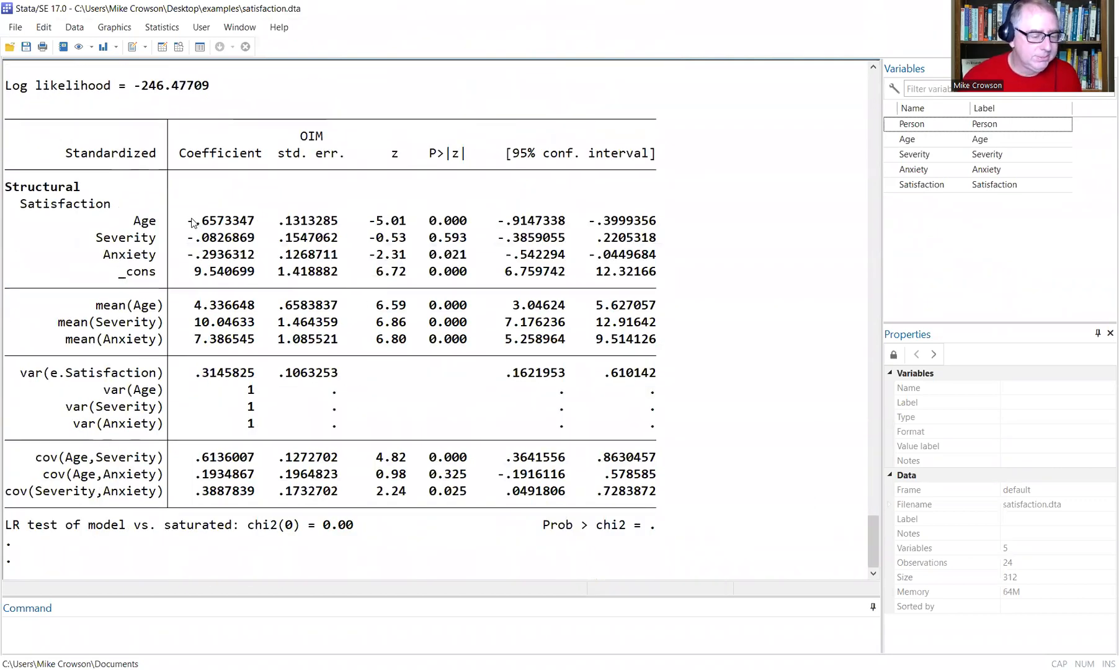
# Highlight standardized coefficients Age −.657, Severity −.083, Anxiety −.294, the means, and residual variance .315.
pyautogui.moveTo(188, 220); pyautogui.dragTo(276, 221)
pyautogui.moveTo(188, 238); pyautogui.dragTo(277, 237)
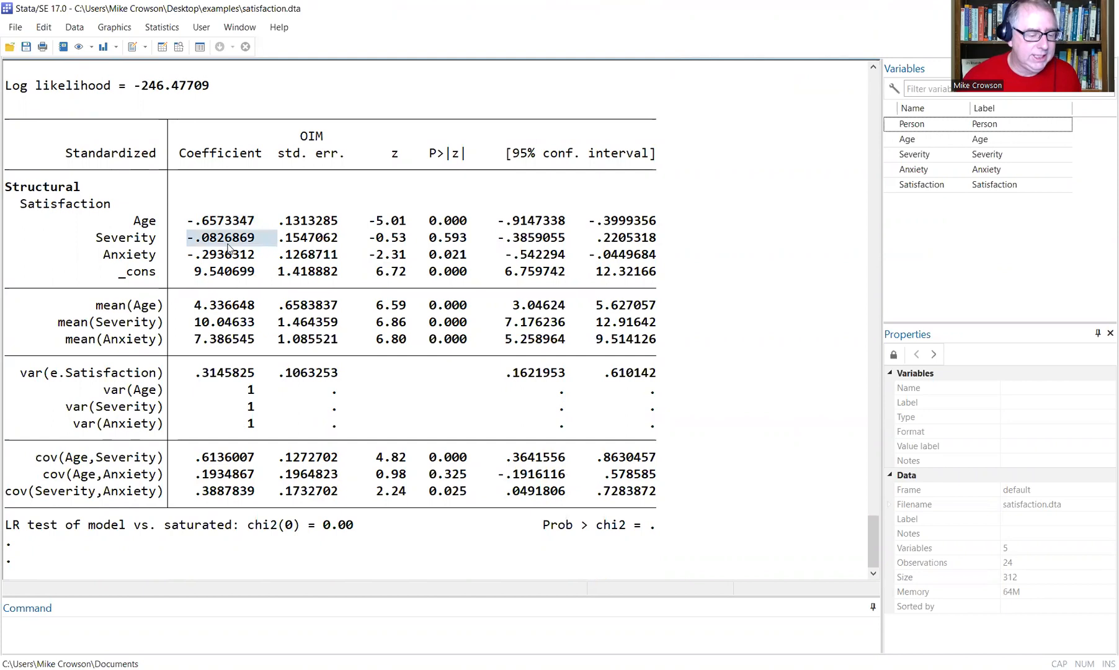
pyautogui.moveTo(188, 254); pyautogui.dragTo(263, 255)
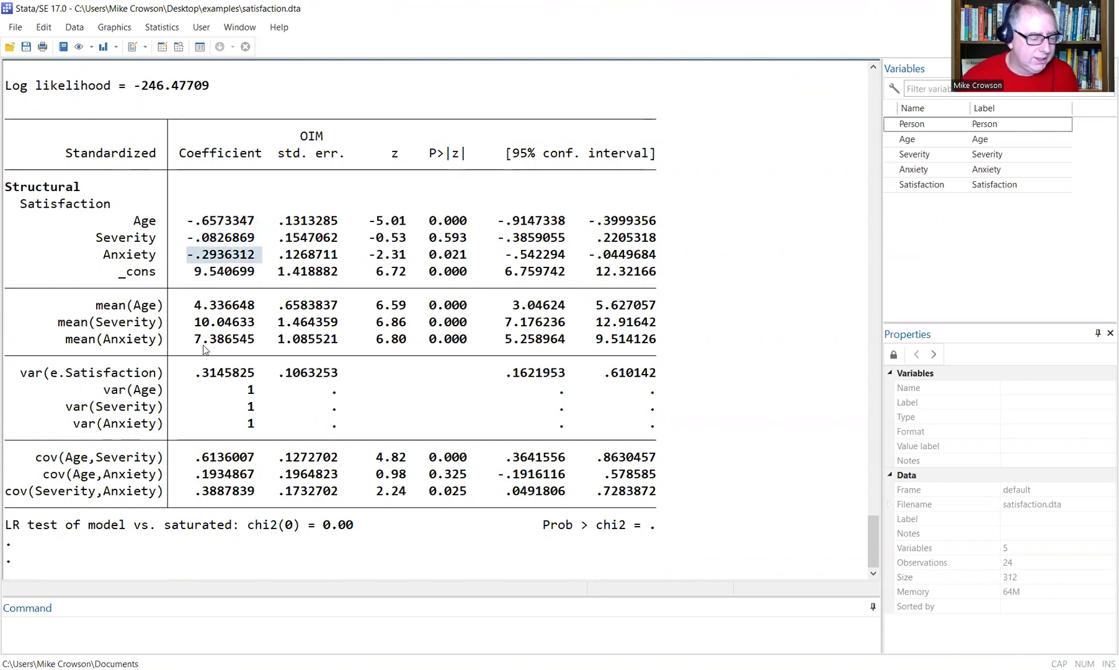
pyautogui.moveTo(188, 305); pyautogui.dragTo(261, 317)
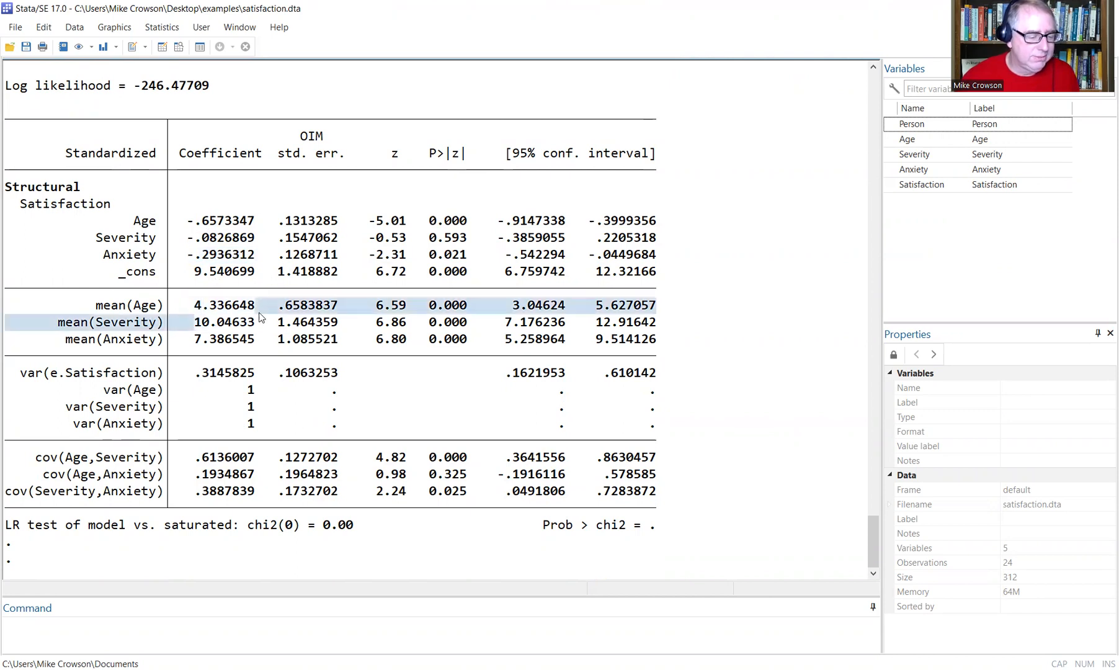
pyautogui.moveTo(191, 339); pyautogui.dragTo(252, 339)
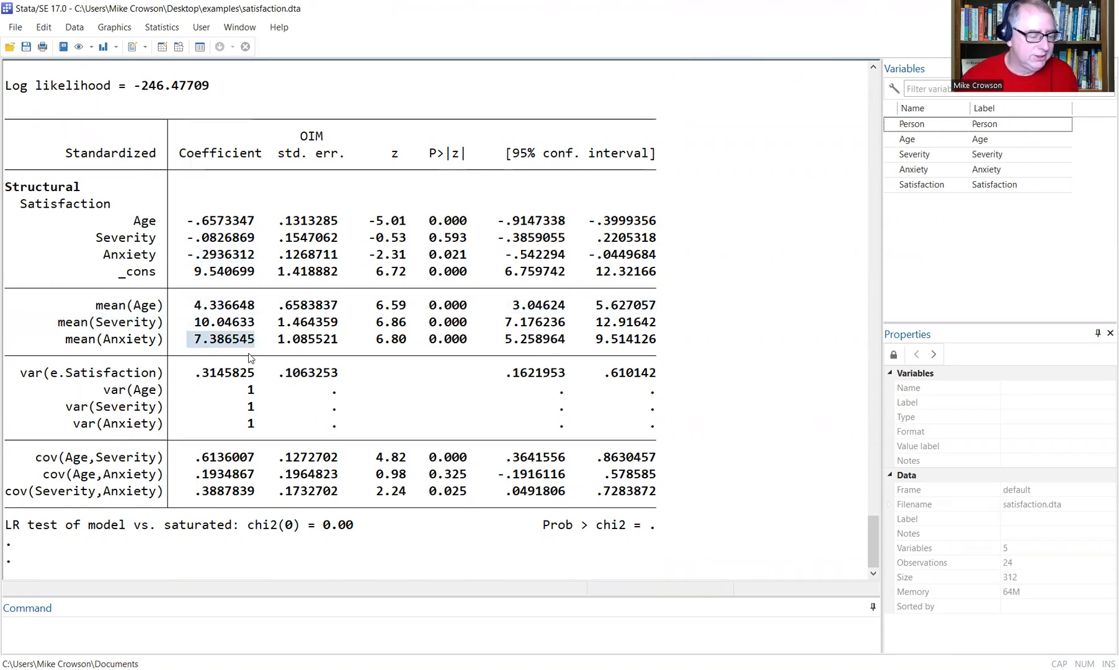
pyautogui.moveTo(201, 377); pyautogui.dragTo(261, 373)
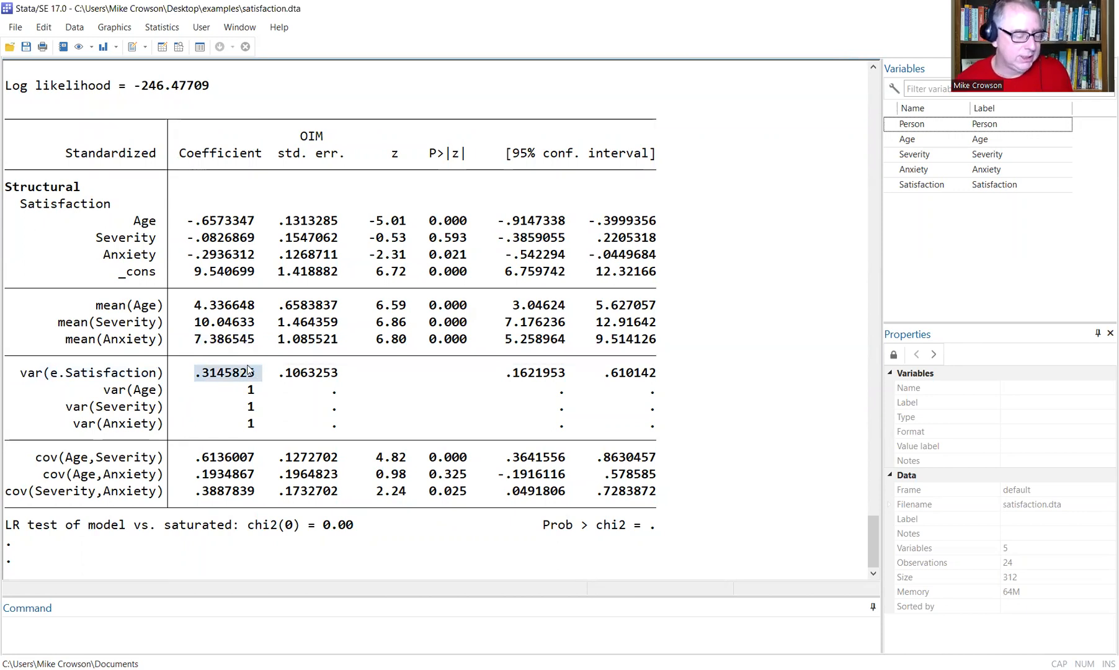
# Highlight the covariances Age–Severity .614, Age–Anxiety .193 and Severity–Anxiety .389.
pyautogui.moveTo(196, 457); pyautogui.dragTo(261, 459)
pyautogui.moveTo(196, 475); pyautogui.dragTo(261, 475)
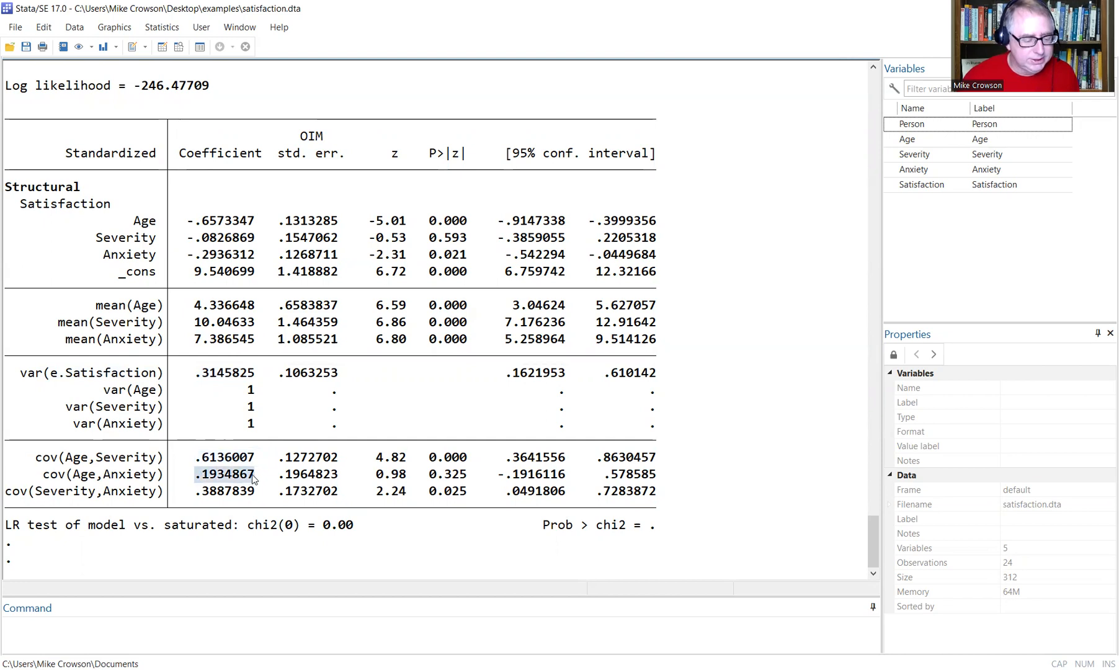
pyautogui.moveTo(198, 491); pyautogui.dragTo(262, 491)
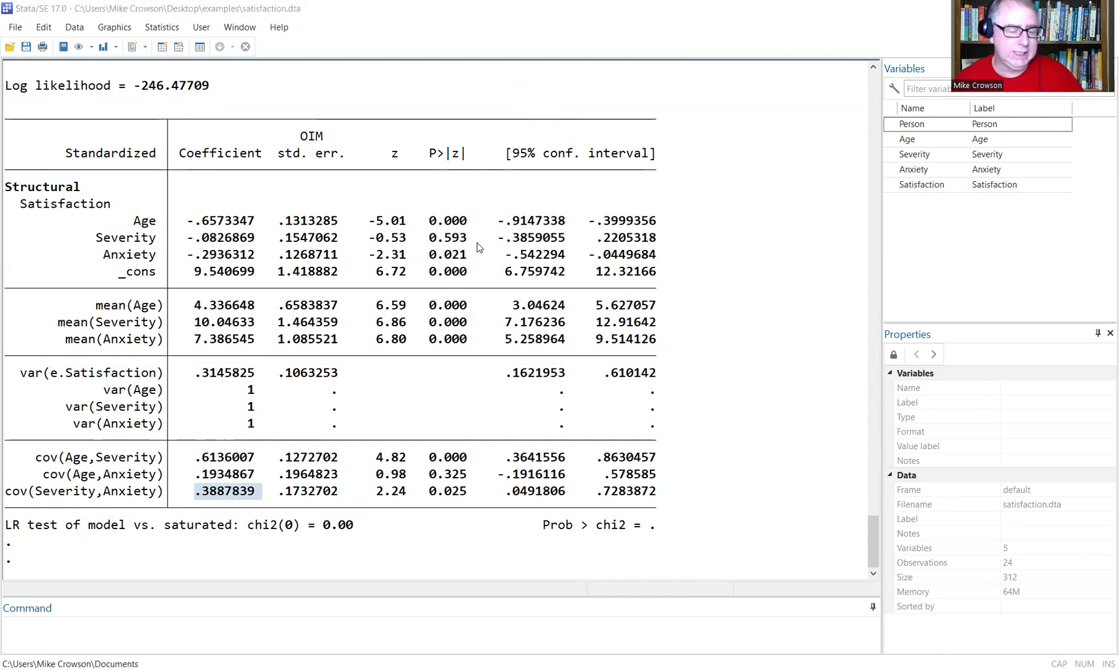
pyautogui.click(483, 303)
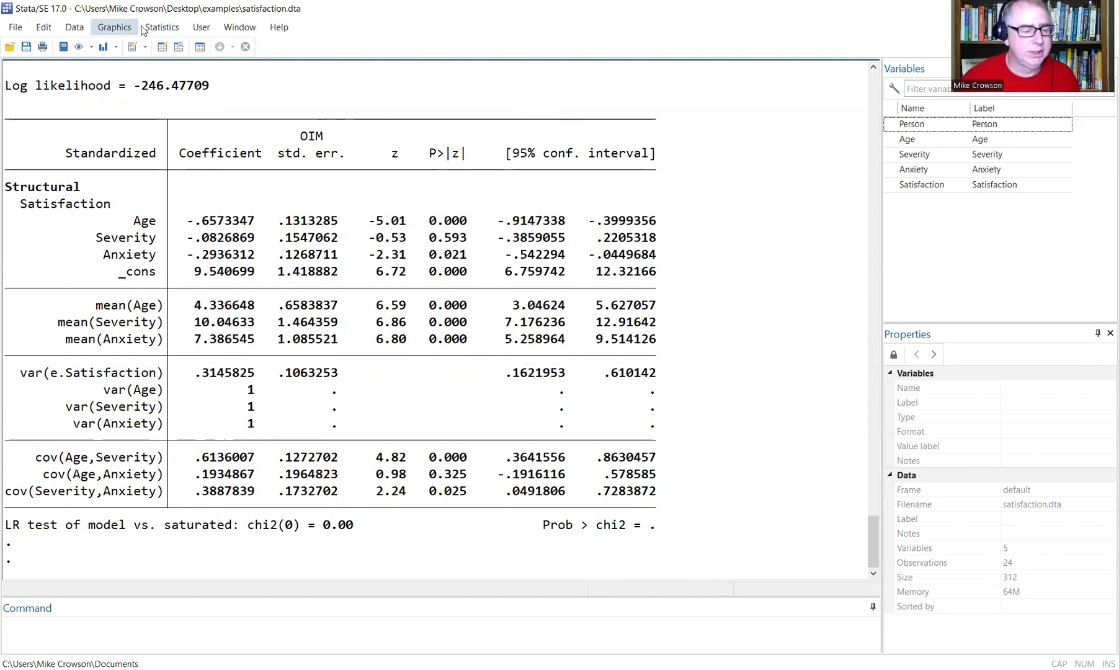
# Run Equation-level goodness of fit (estat eqgof) from the Postestimation selector, giving Satisfaction R-squared .6854175.
pyautogui.click(162, 28)
pyautogui.scroll(-1, 233, 347)
pyautogui.scroll(-1, 233, 655)
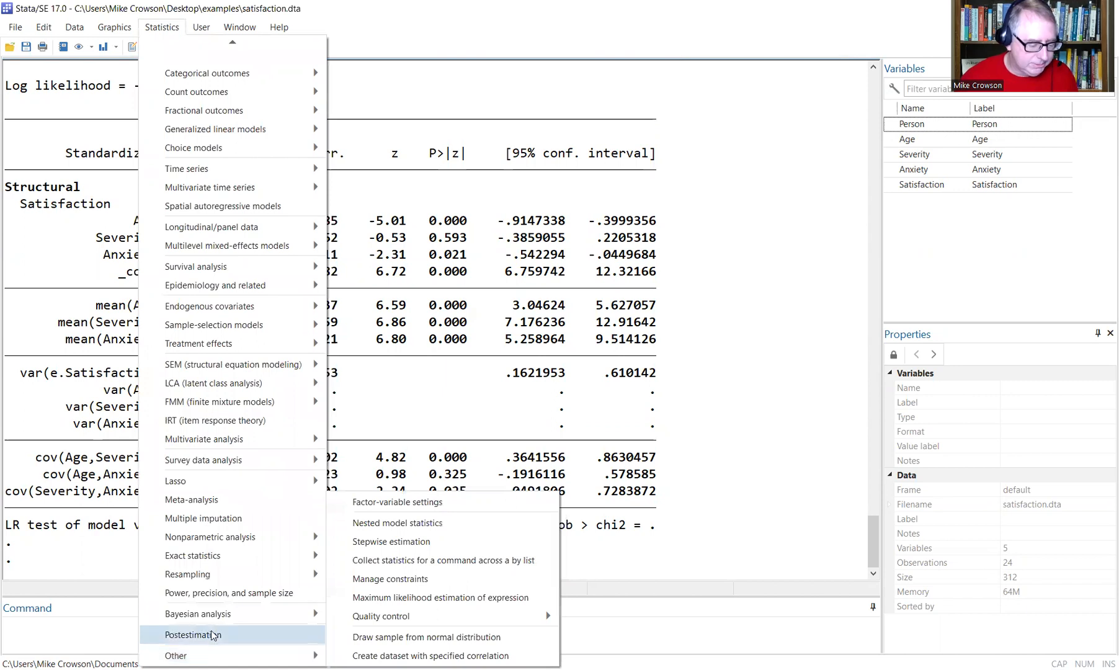
pyautogui.press('Return')
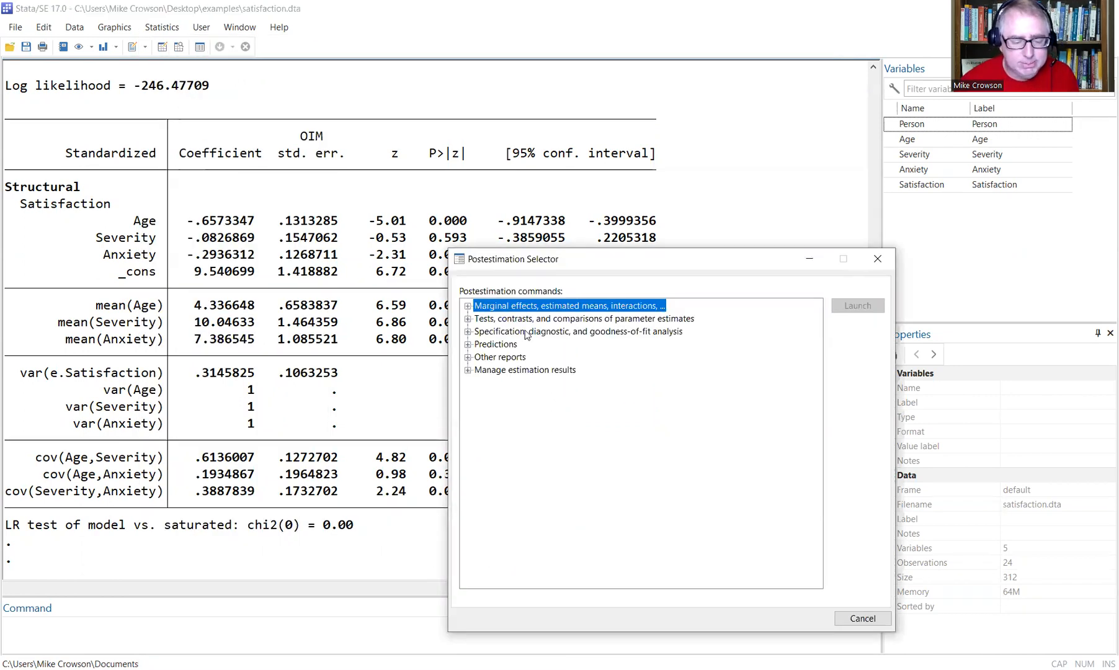
pyautogui.doubleClick(526, 332)
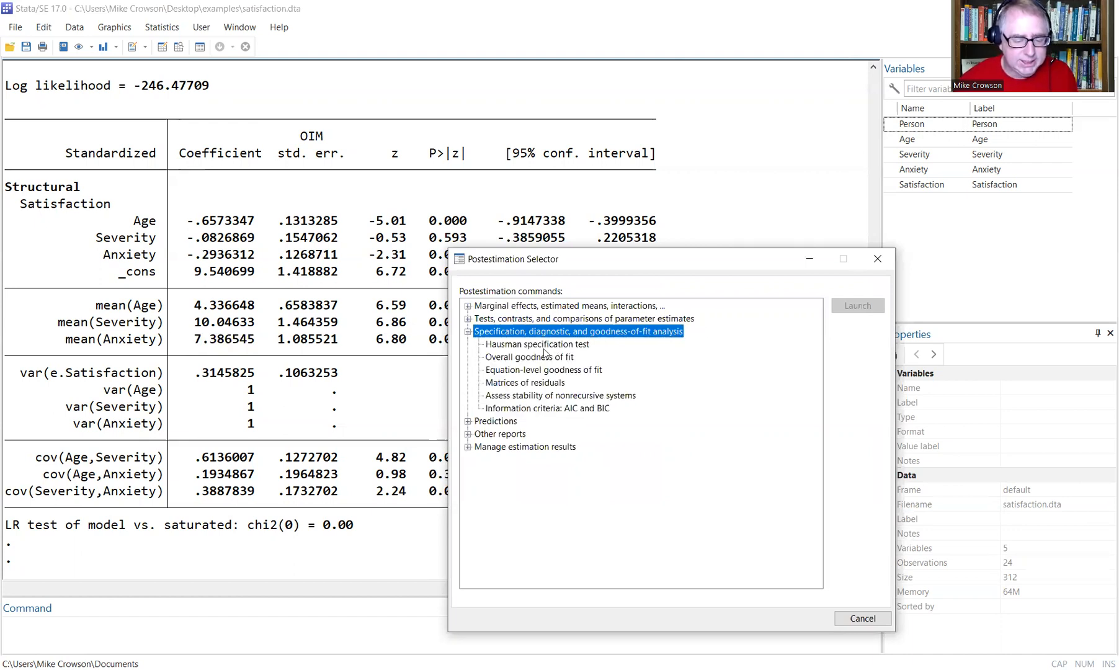
pyautogui.click(513, 371)
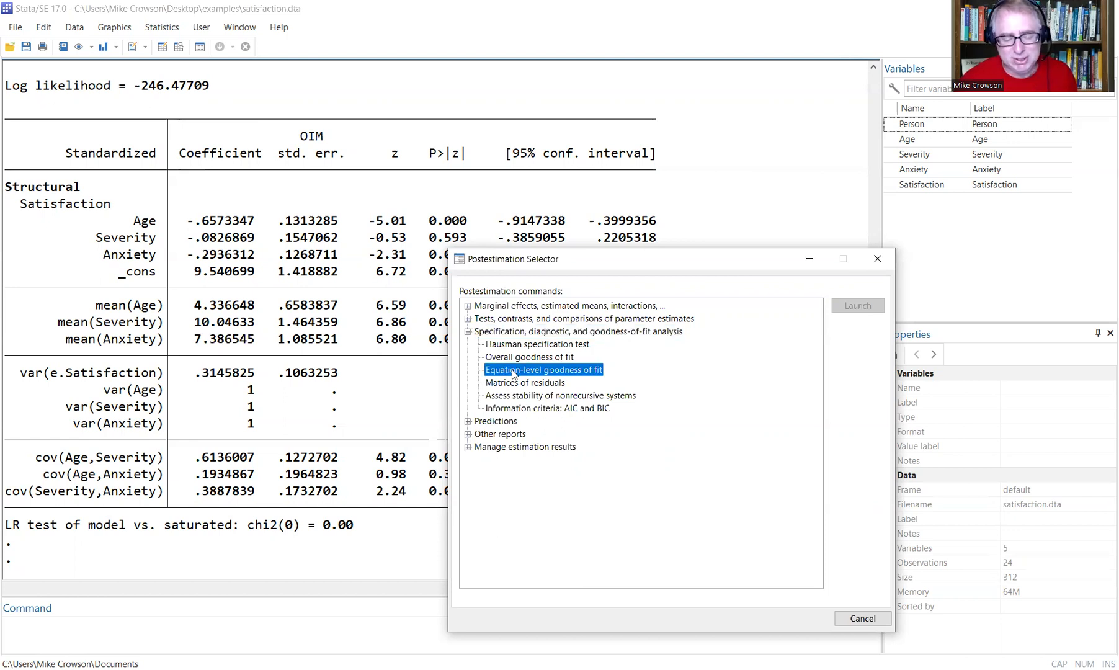
pyautogui.doubleClick(513, 371)
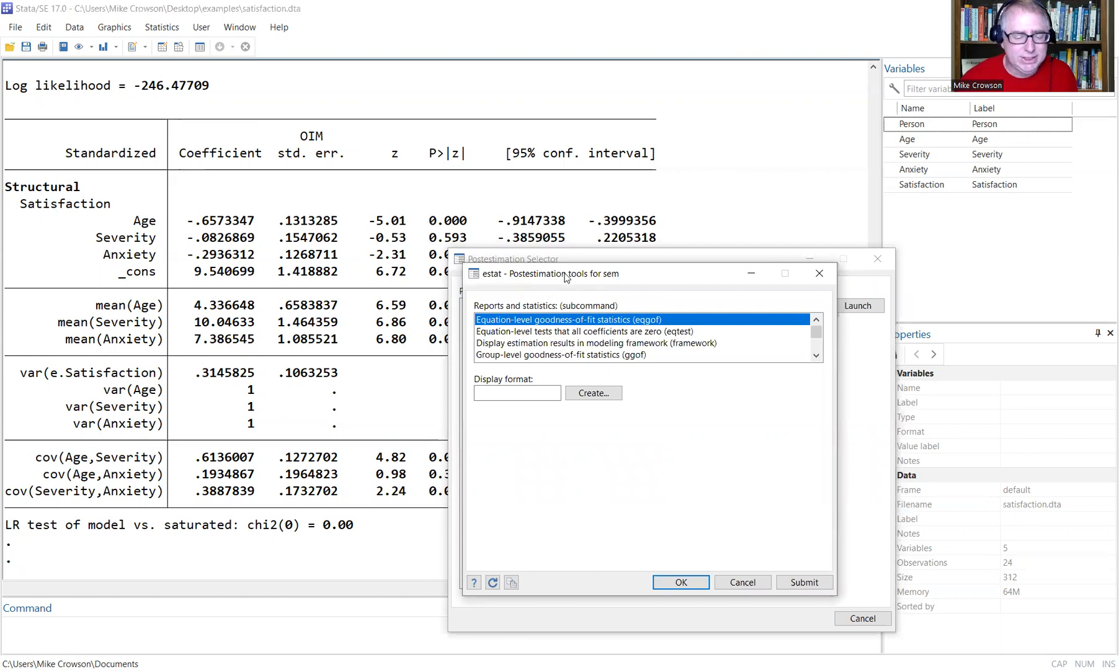
pyautogui.moveTo(565, 277); pyautogui.dragTo(422, 183)
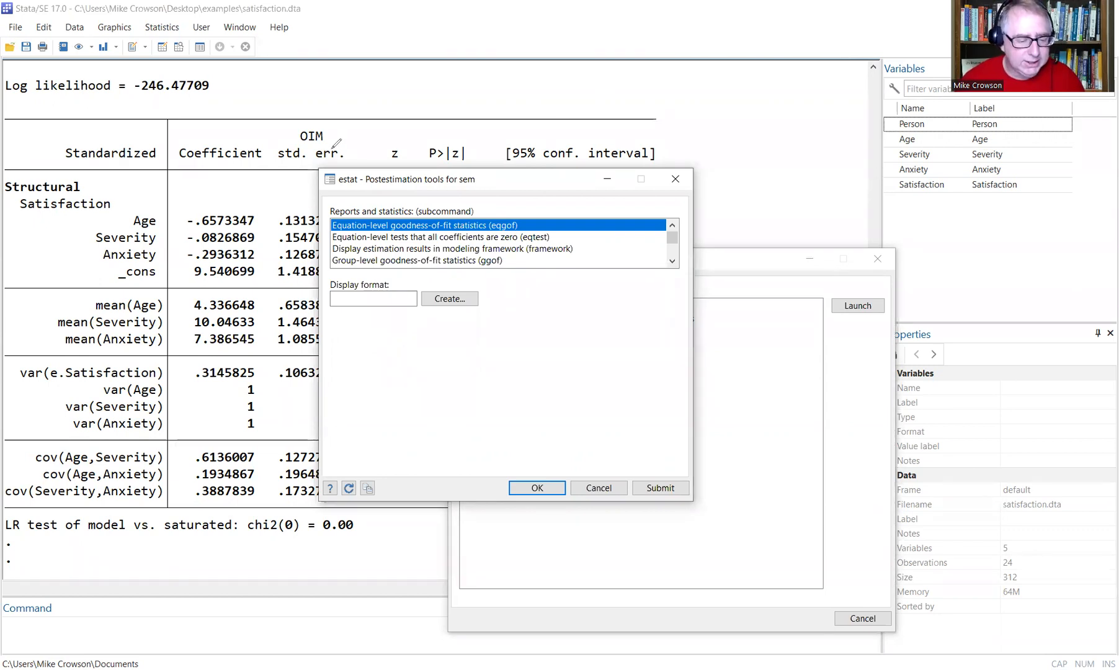
pyautogui.click(349, 170)
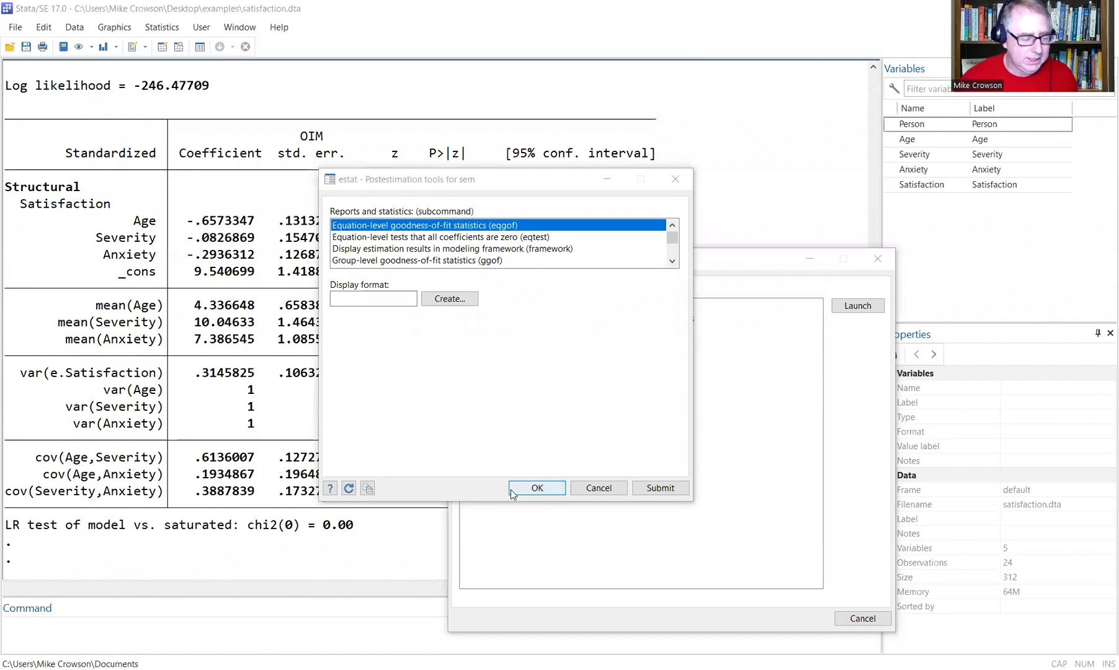
pyautogui.click(536, 487)
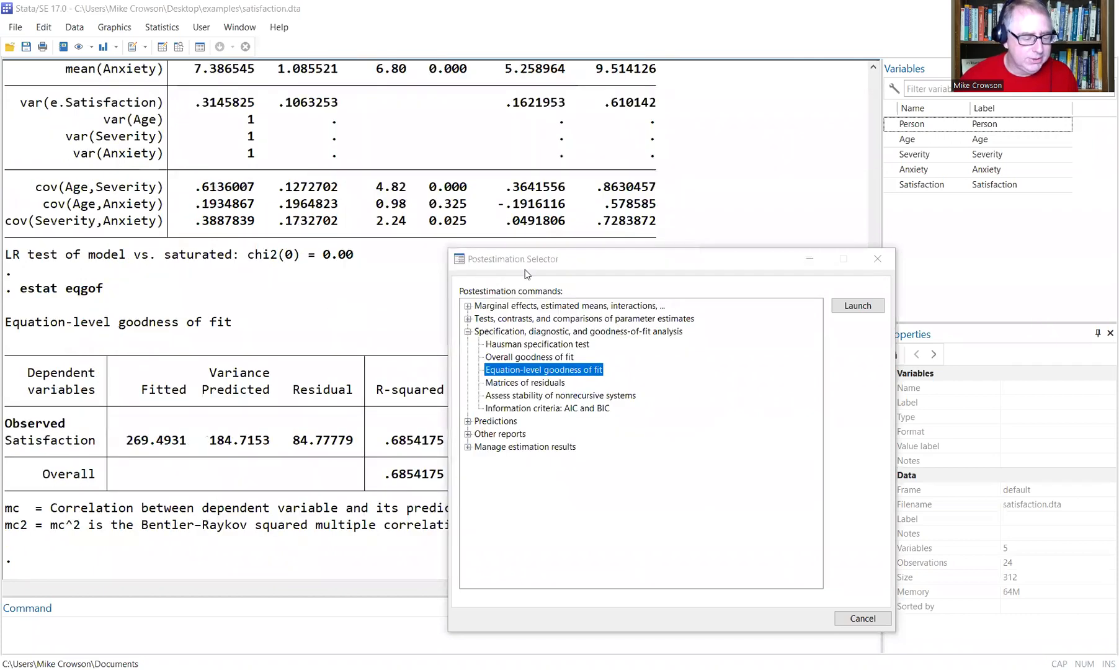
pyautogui.click(877, 258)
# Rerun estat eqgof in the Command window to reproduce the fit table (mc .8278995, mc2 .6854175).
pyautogui.moveTo(23, 292); pyautogui.dragTo(51, 289)
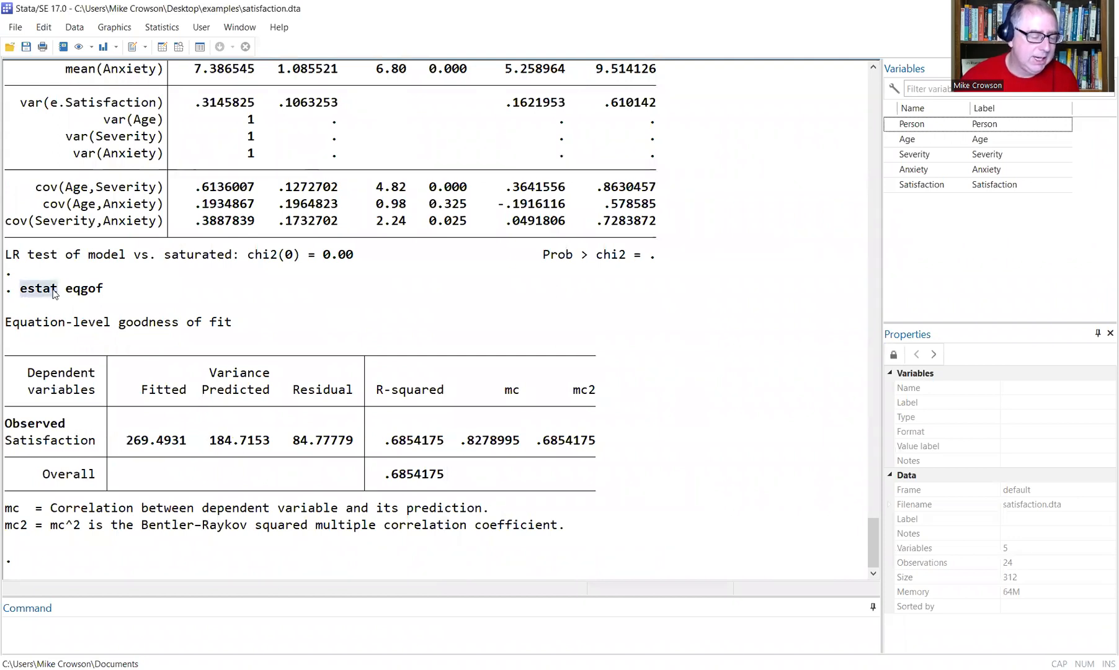
pyautogui.moveTo(65, 289); pyautogui.dragTo(98, 295)
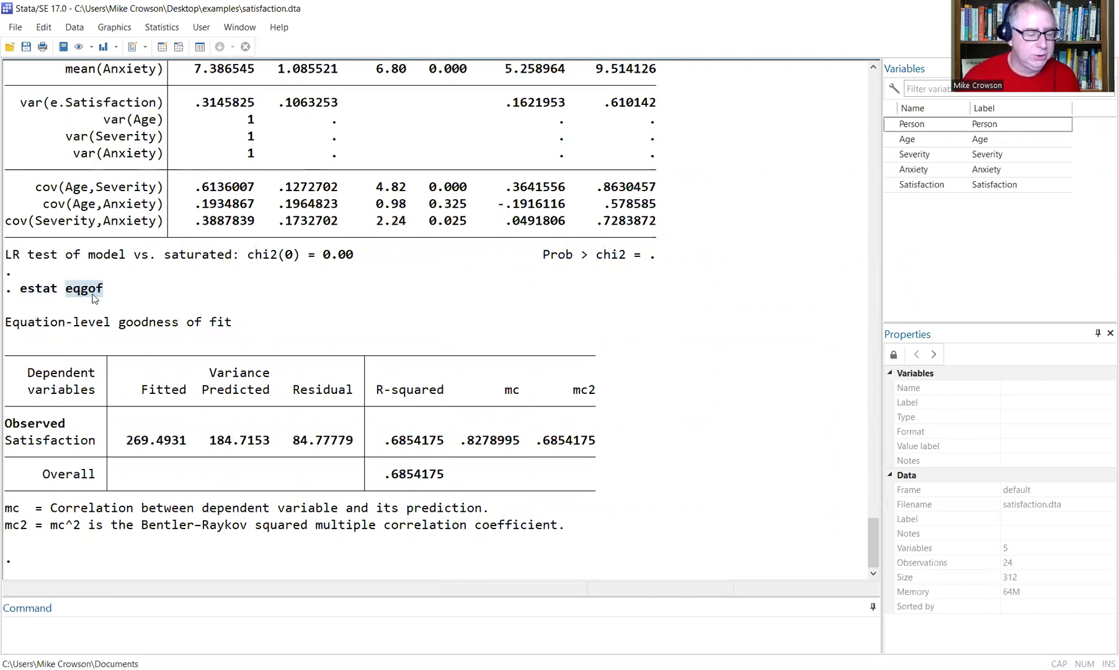
pyautogui.click(126, 624)
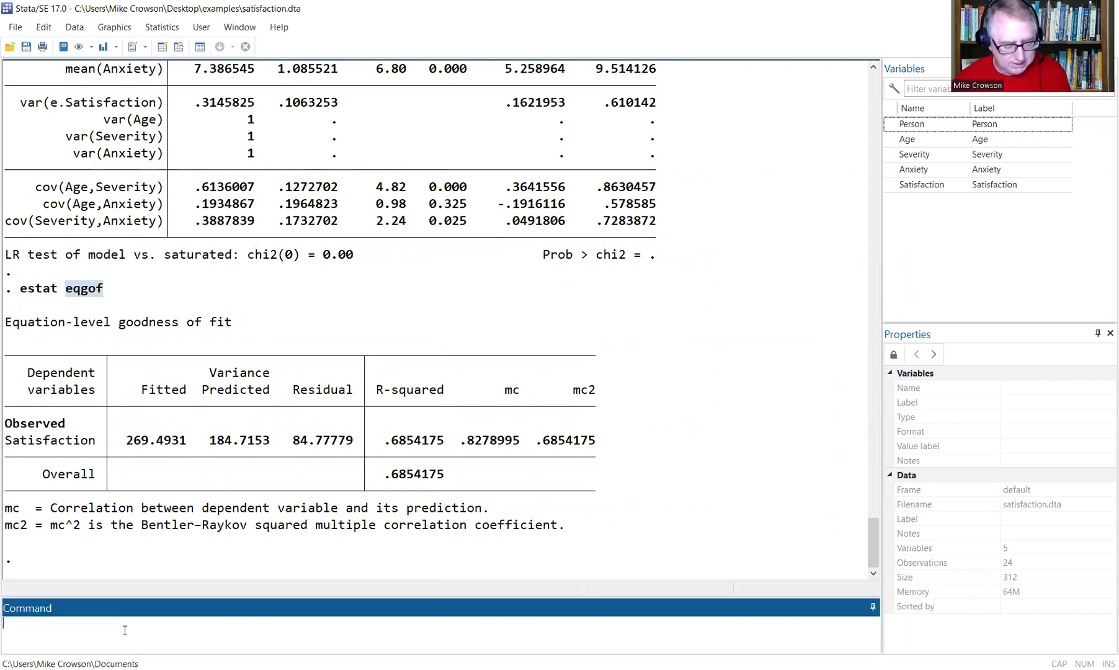
pyautogui.write('estat ')
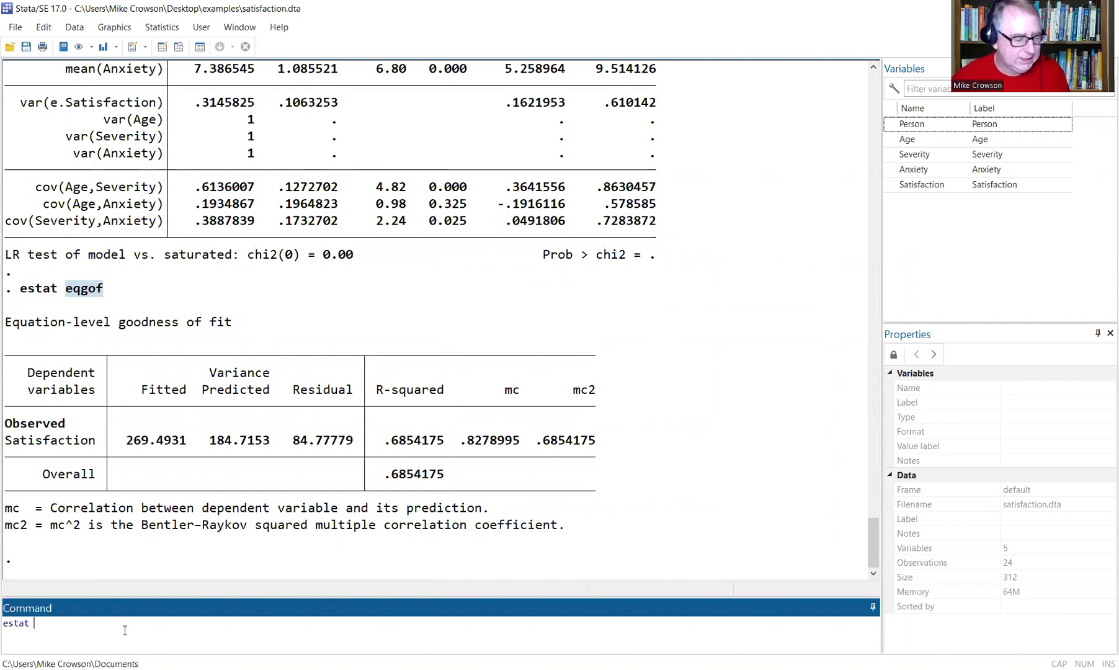
pyautogui.write('eqgof')
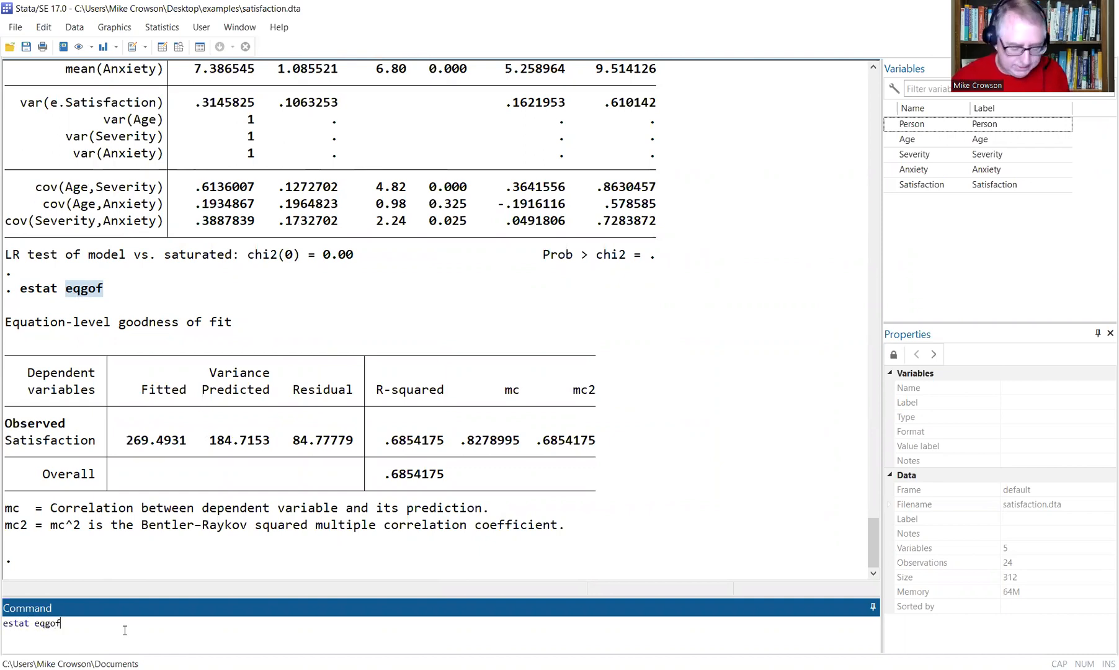
pyautogui.press('Return')
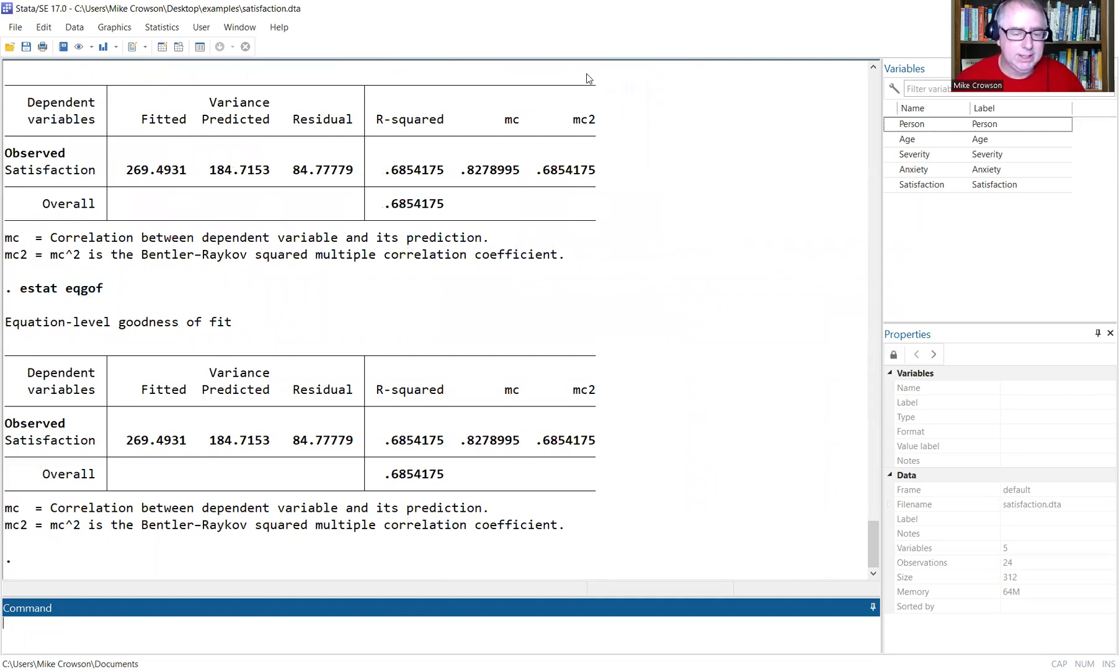
pyautogui.moveTo(532, 242); pyautogui.dragTo(530, 235)
pyautogui.moveTo(403, 146)
pyautogui.mouseDown()
pyautogui.moveTo(373, 143)
pyautogui.moveTo(437, 93)
pyautogui.moveTo(384, 144)
pyautogui.moveTo(412, 152)
pyautogui.mouseUp()
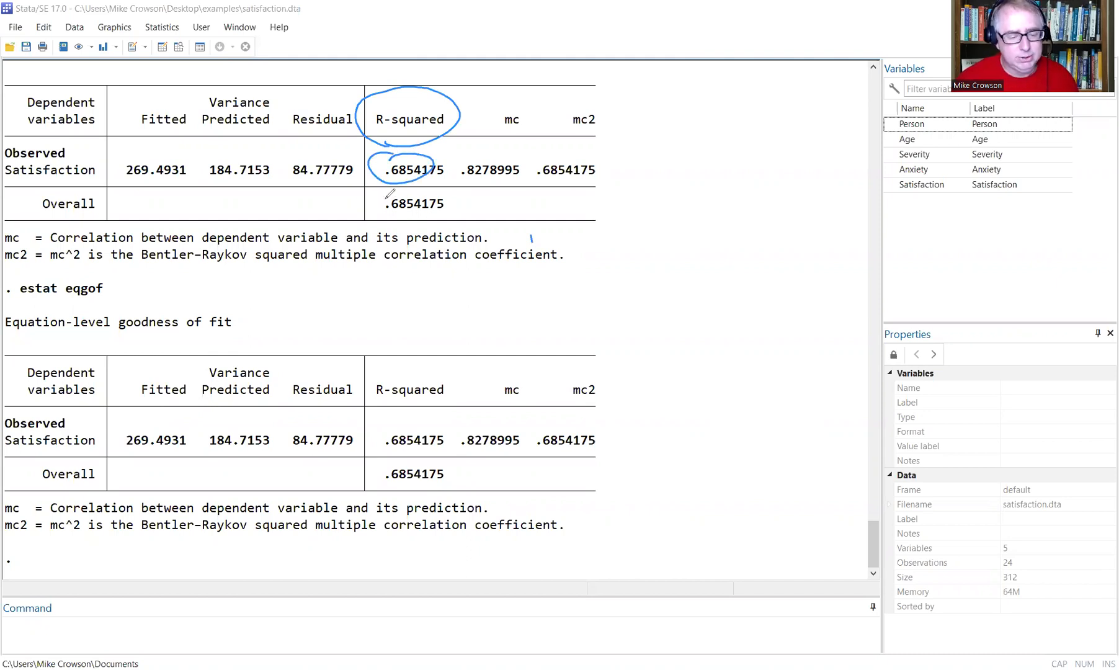
pyautogui.moveTo(390, 193); pyautogui.dragTo(398, 186)
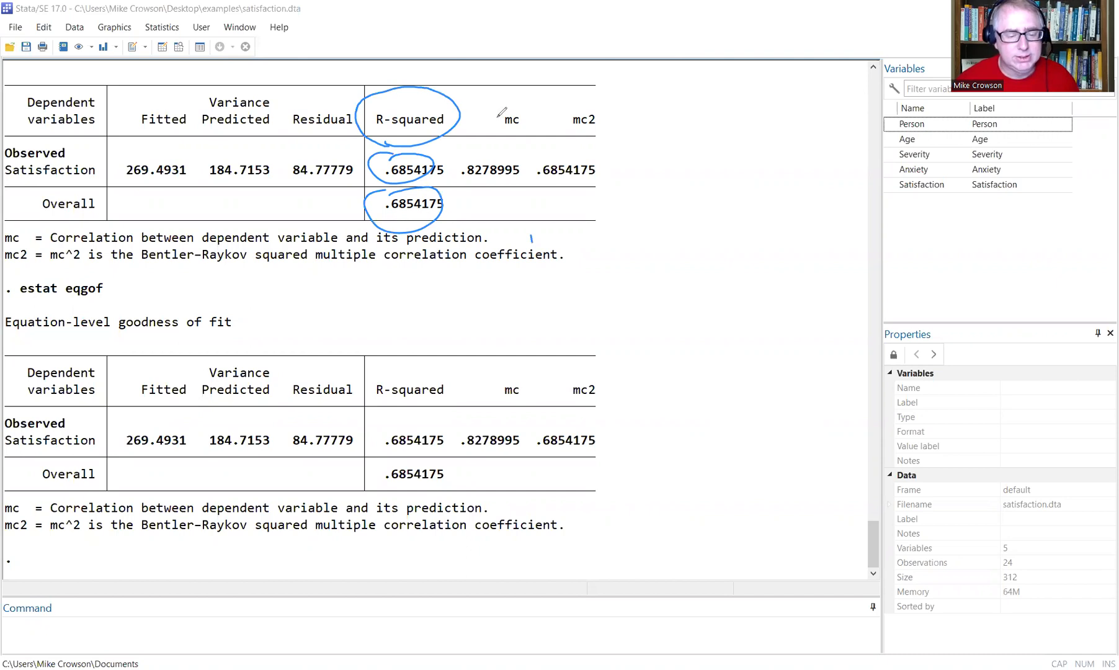
pyautogui.moveTo(508, 110); pyautogui.dragTo(494, 104)
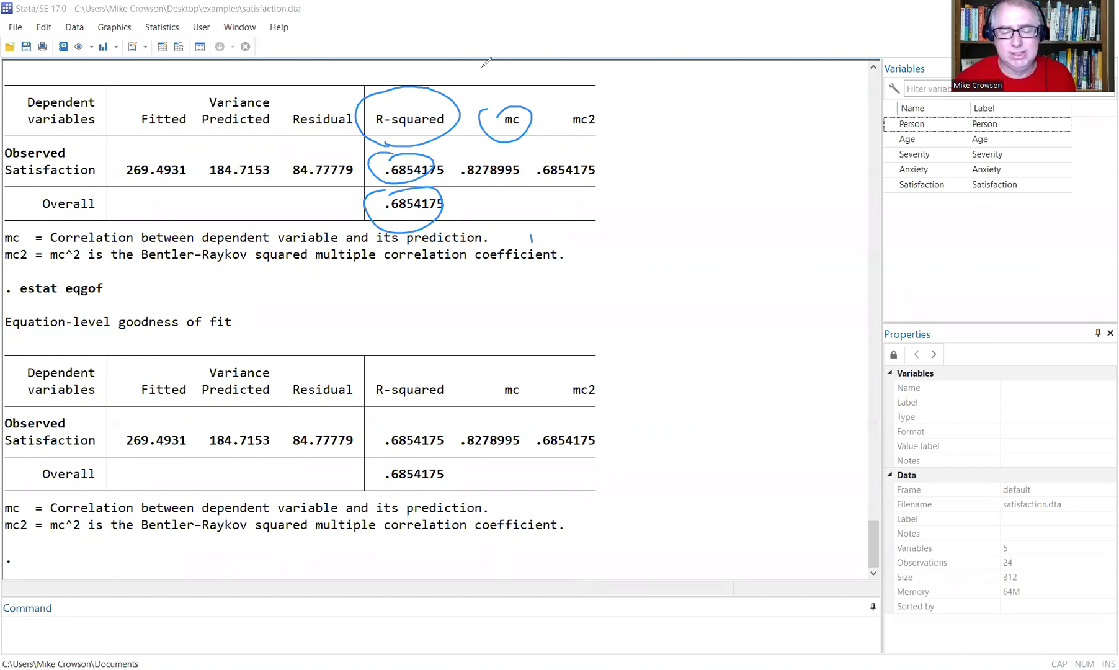
pyautogui.click(522, 112)
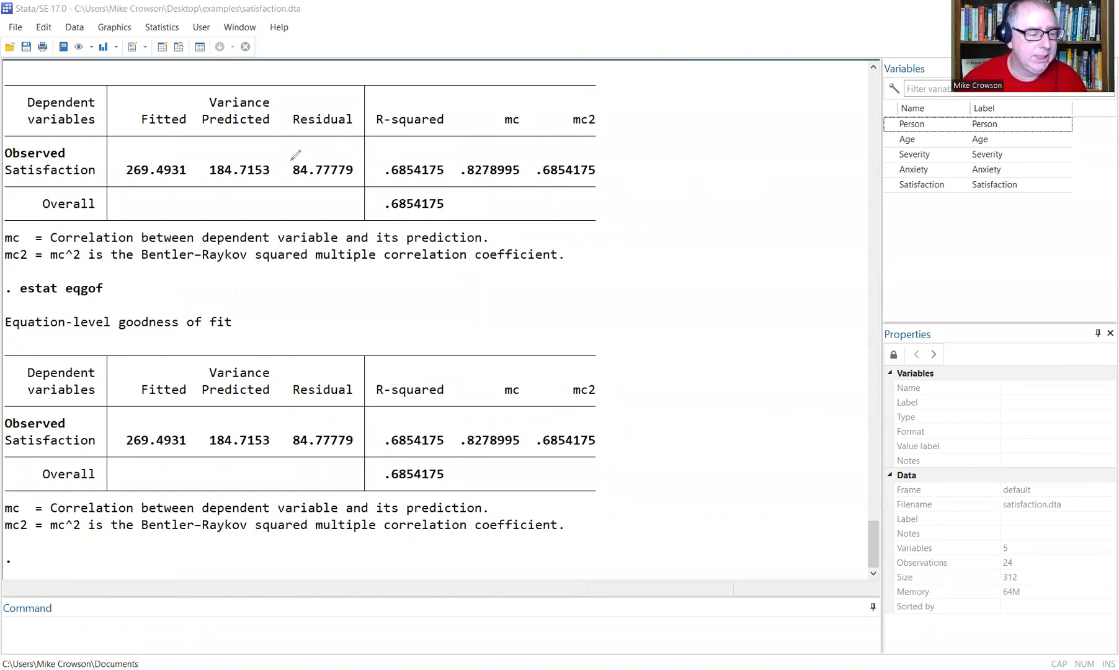
pyautogui.moveTo(121, 39)
pyautogui.mouseDown()
pyautogui.moveTo(146, 37)
pyautogui.moveTo(120, 41)
pyautogui.mouseUp()
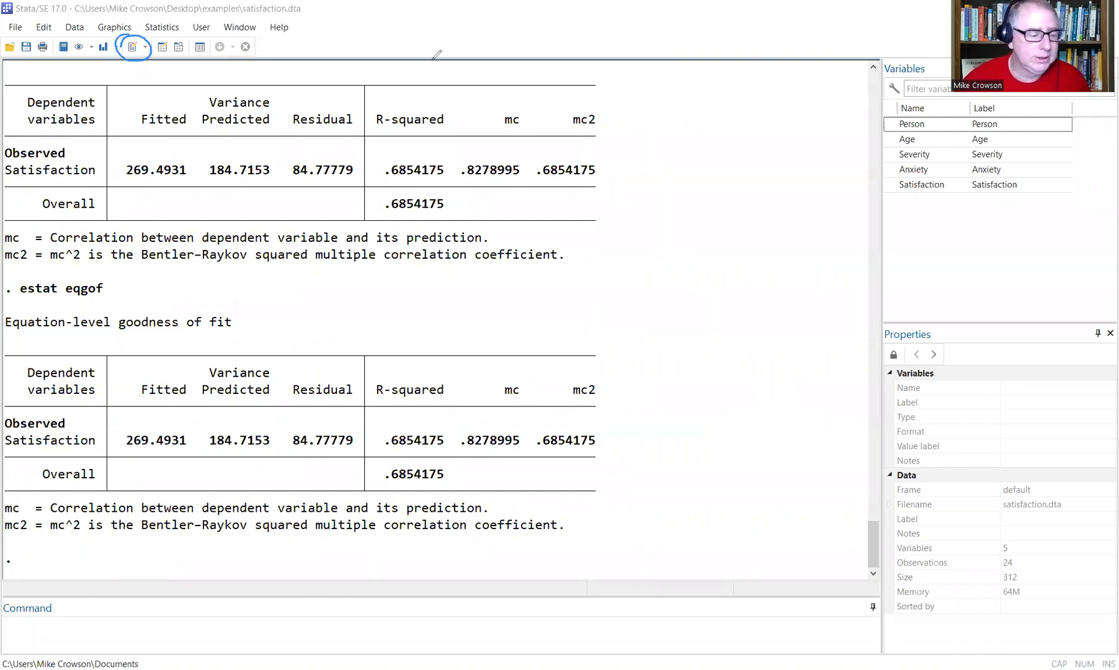
pyautogui.press('Escape')
# Open a new Untitled1 do-file in the Do-file Editor and add blank lines at the top.
pyautogui.click(131, 50)
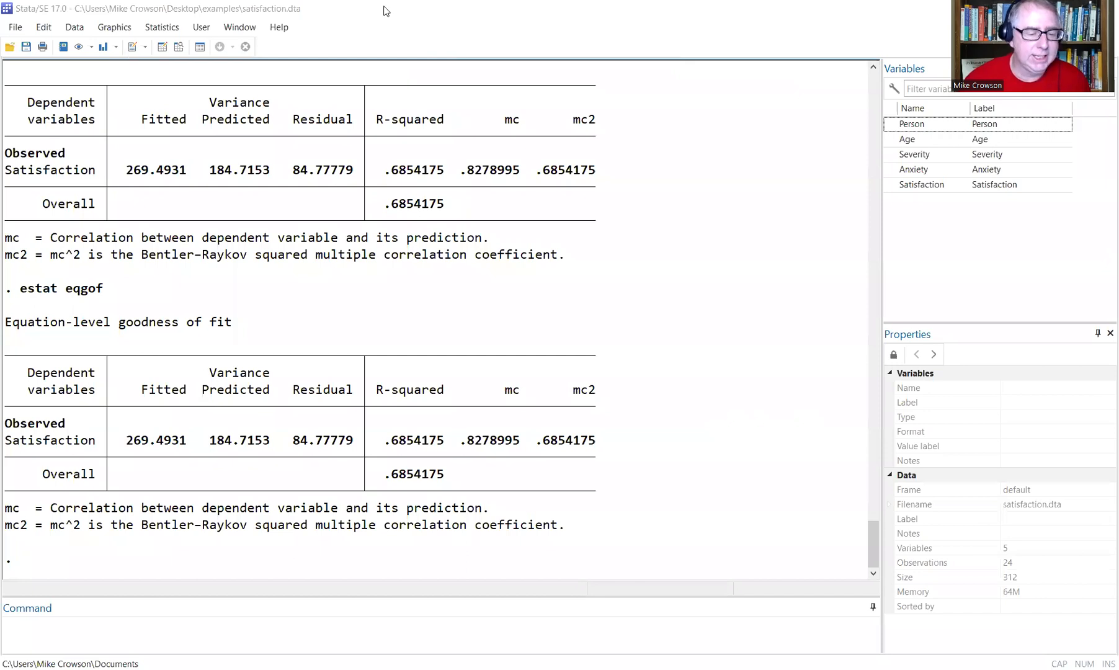
pyautogui.moveTo(435, 5); pyautogui.dragTo(409, 49)
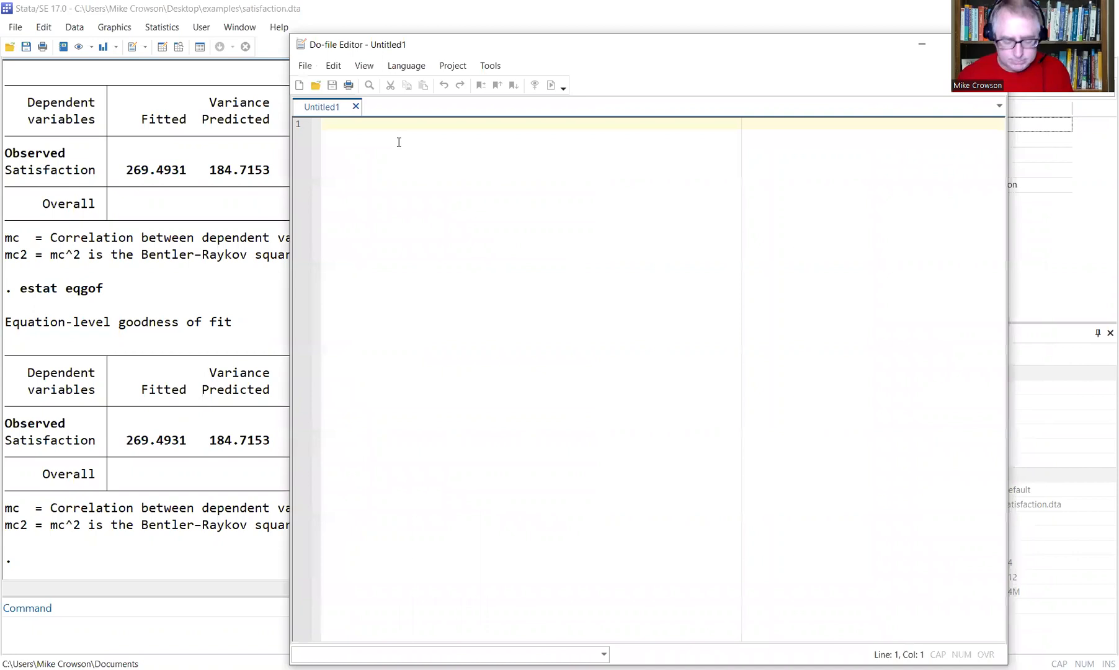
pyautogui.press('Return')
pyautogui.press('Return')
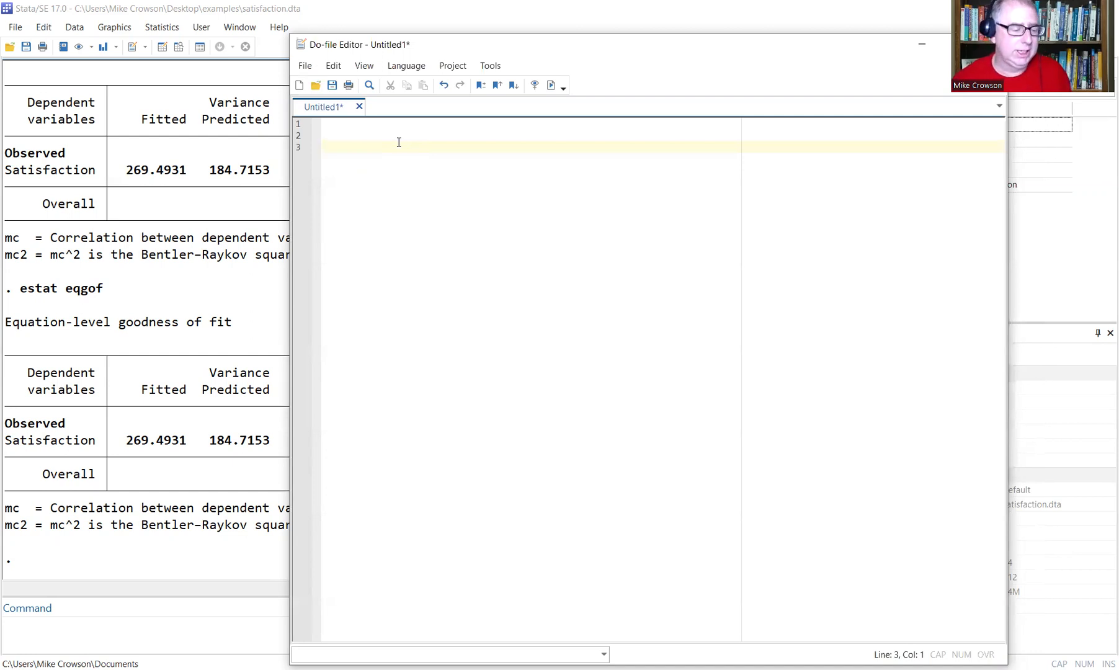
pyautogui.scroll(9, 154, 222)
pyautogui.scroll(8, 154, 222)
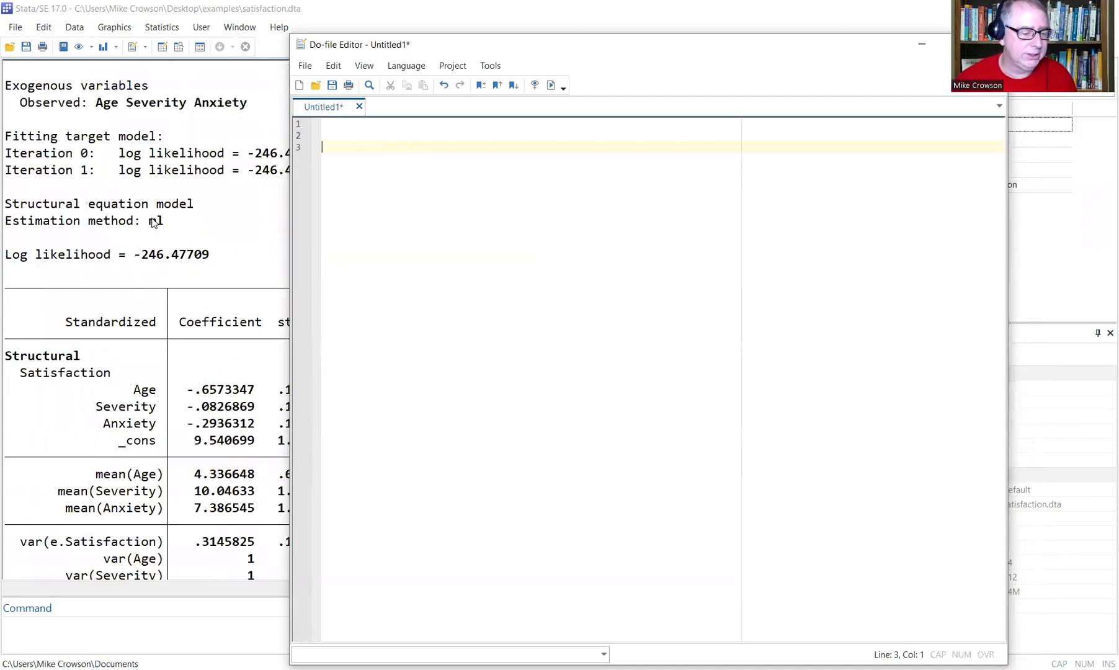
# Copy the standardized sem command through nocapslatent from Results and paste it into the do-file.
pyautogui.click(225, 194)
pyautogui.moveTo(385, 155); pyautogui.dragTo(25, 146)
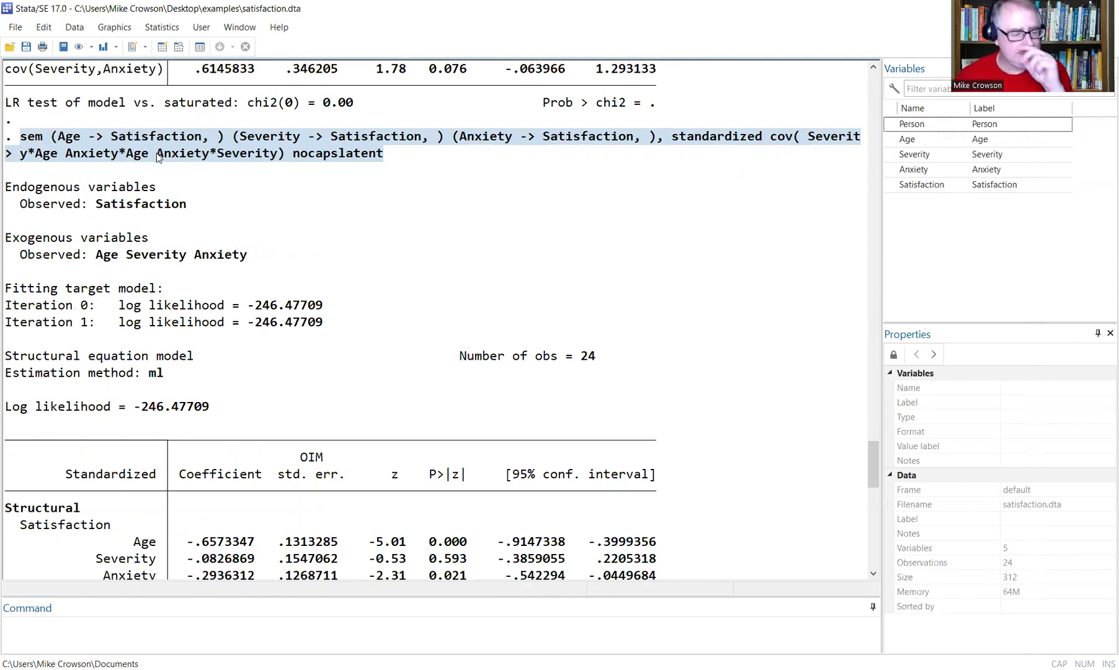
pyautogui.click(9, 158)
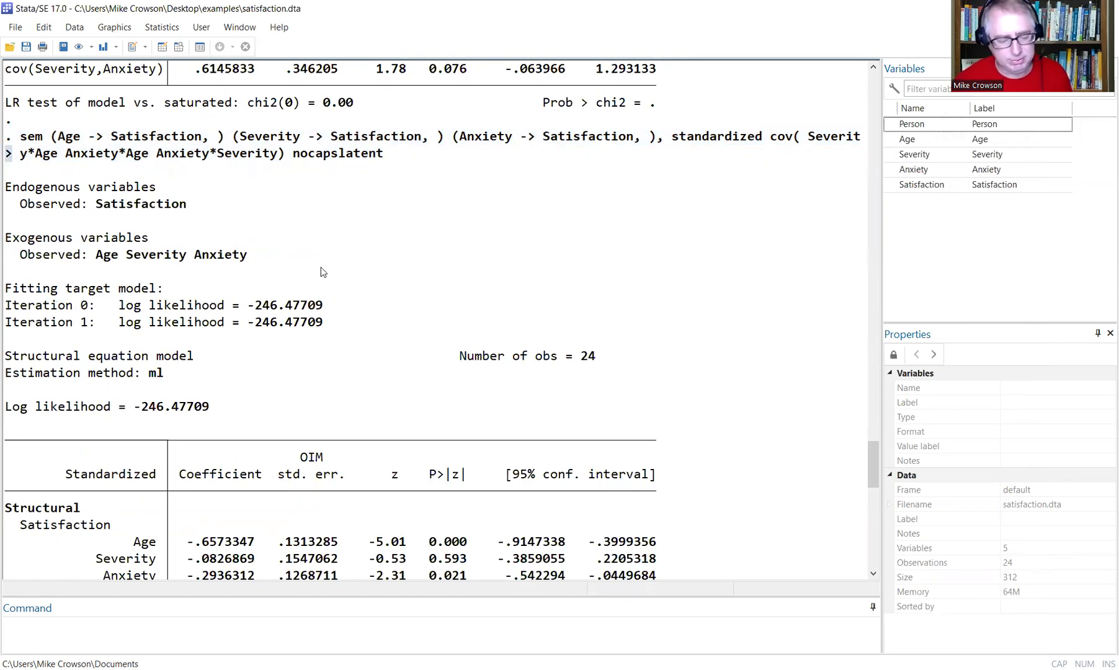
pyautogui.moveTo(421, 158); pyautogui.dragTo(20, 140)
pyautogui.hotkey('ctrl', 'c')
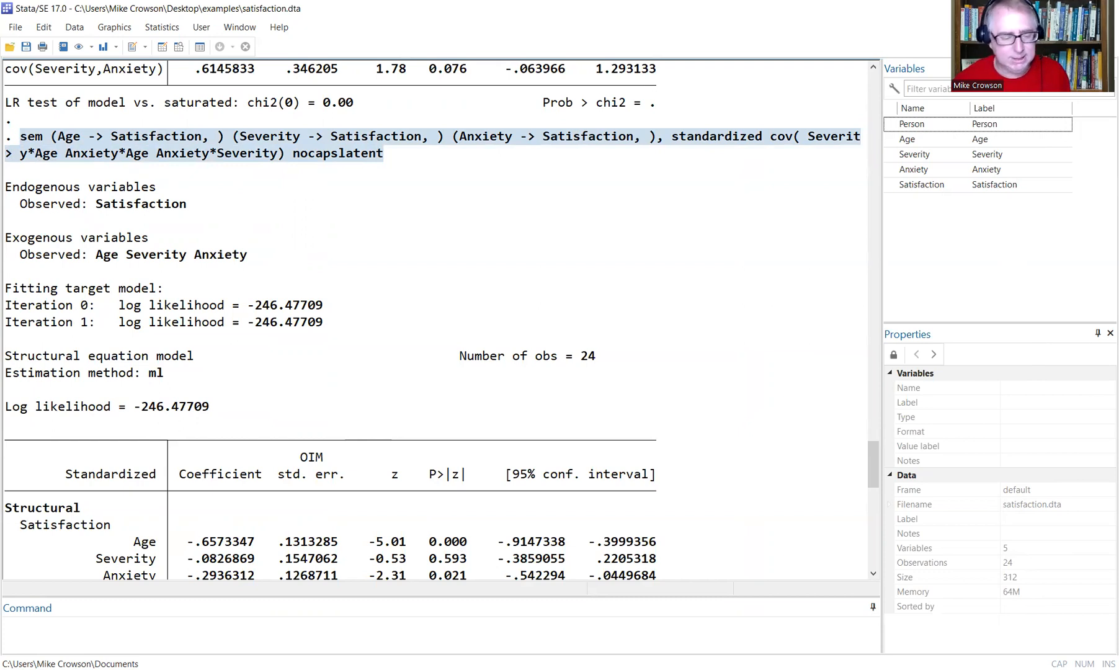
pyautogui.hotkey('ctrl', '9')
pyautogui.press('Return')
pyautogui.press('Return')
pyautogui.hotkey('ctrl', 'v')
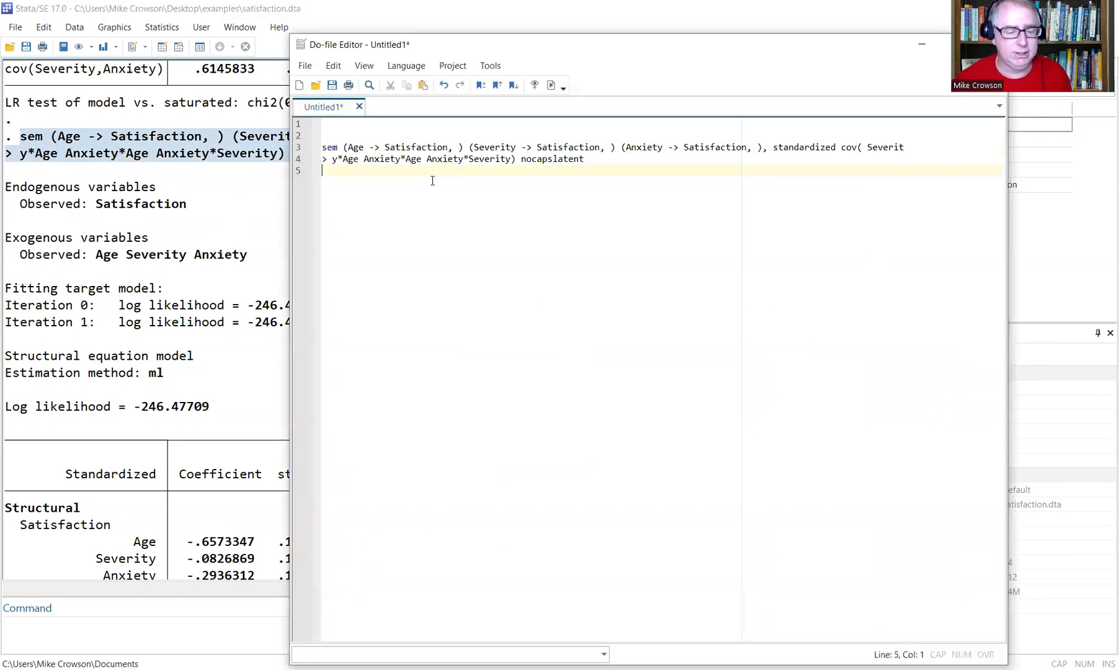
# Run the pasted sem command from the do-file; it fails on the '>' line break.
pyautogui.moveTo(586, 160); pyautogui.dragTo(312, 147)
pyautogui.click(551, 85)
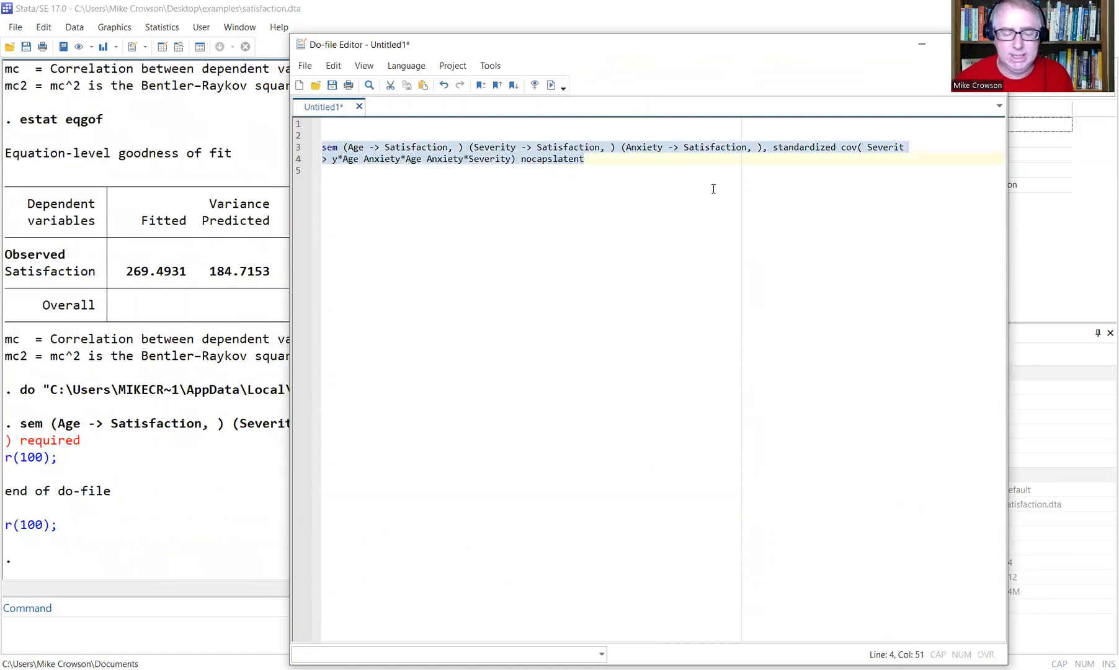
pyautogui.click(758, 183)
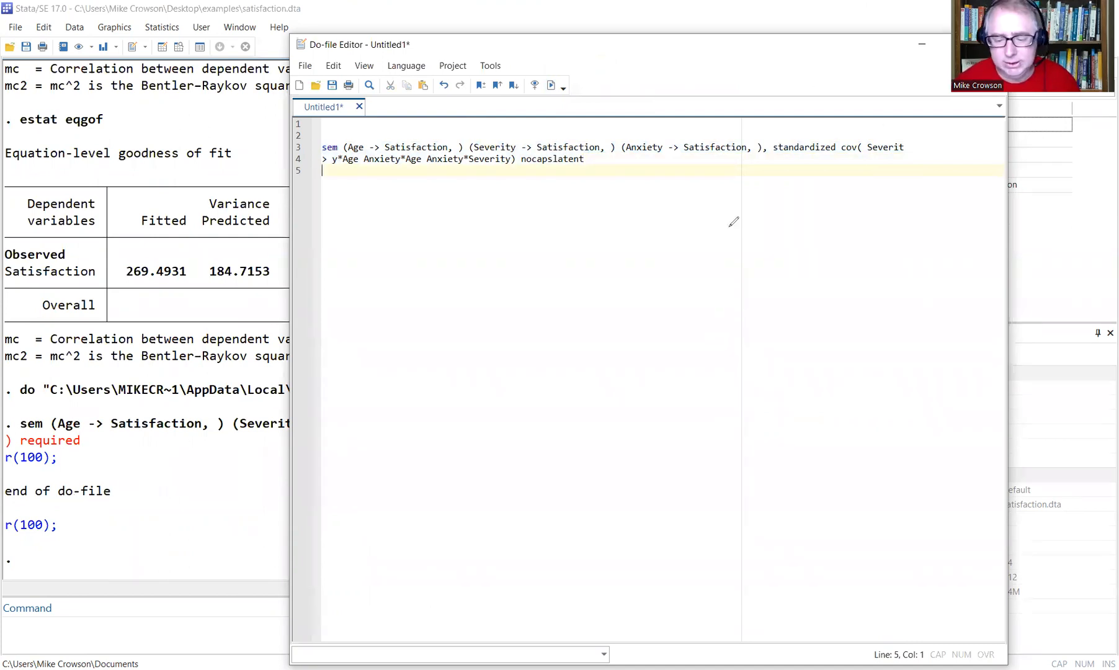
pyautogui.moveTo(897, 151); pyautogui.dragTo(908, 149)
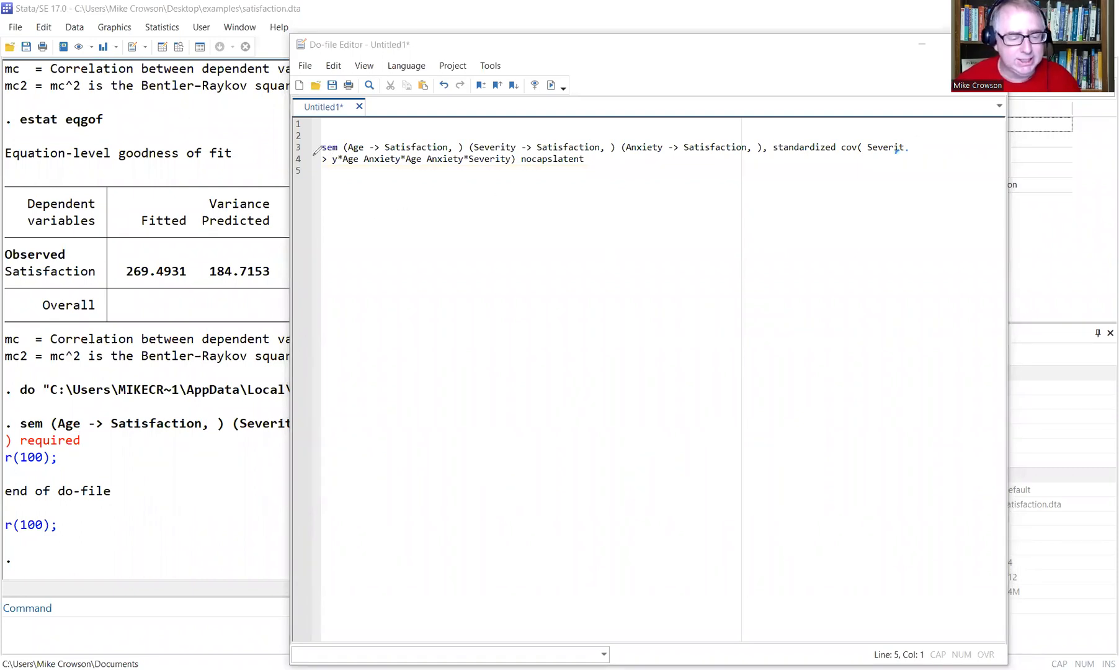
pyautogui.moveTo(314, 153); pyautogui.dragTo(319, 153)
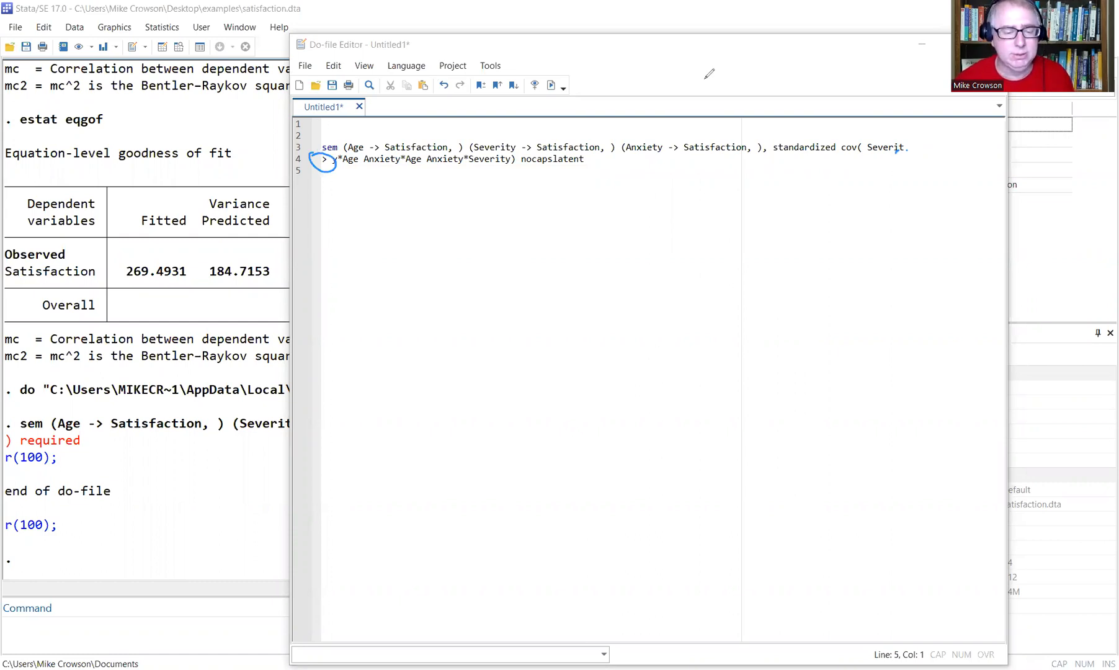
pyautogui.press('Escape')
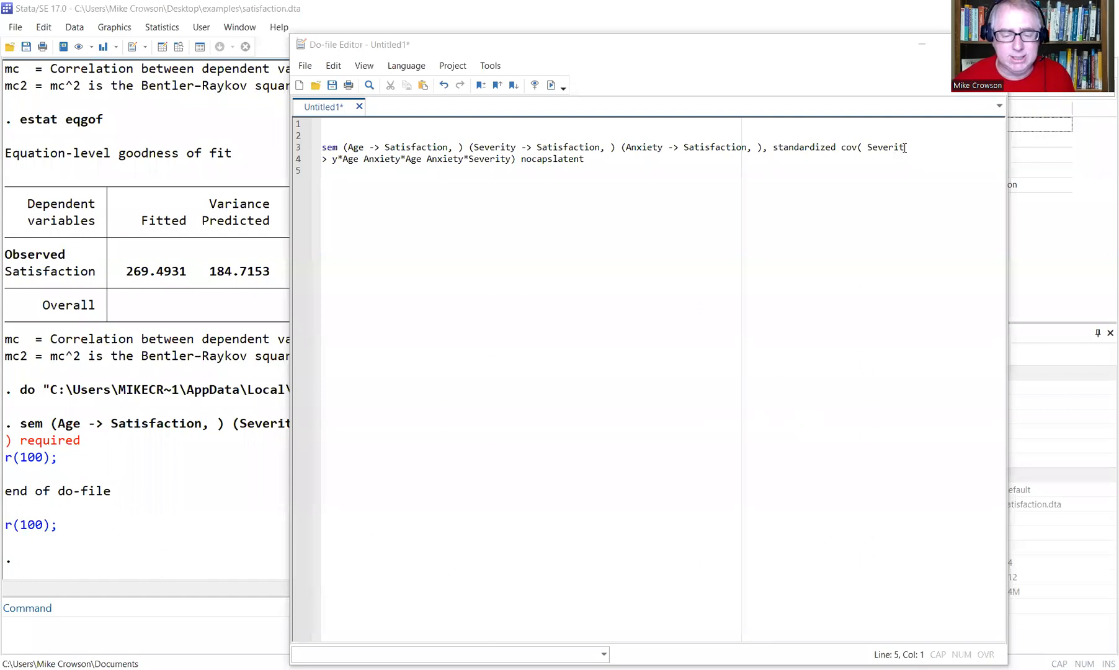
# Join the sem command onto one line, rerun it successfully, and add blank lines below.
pyautogui.click(904, 147)
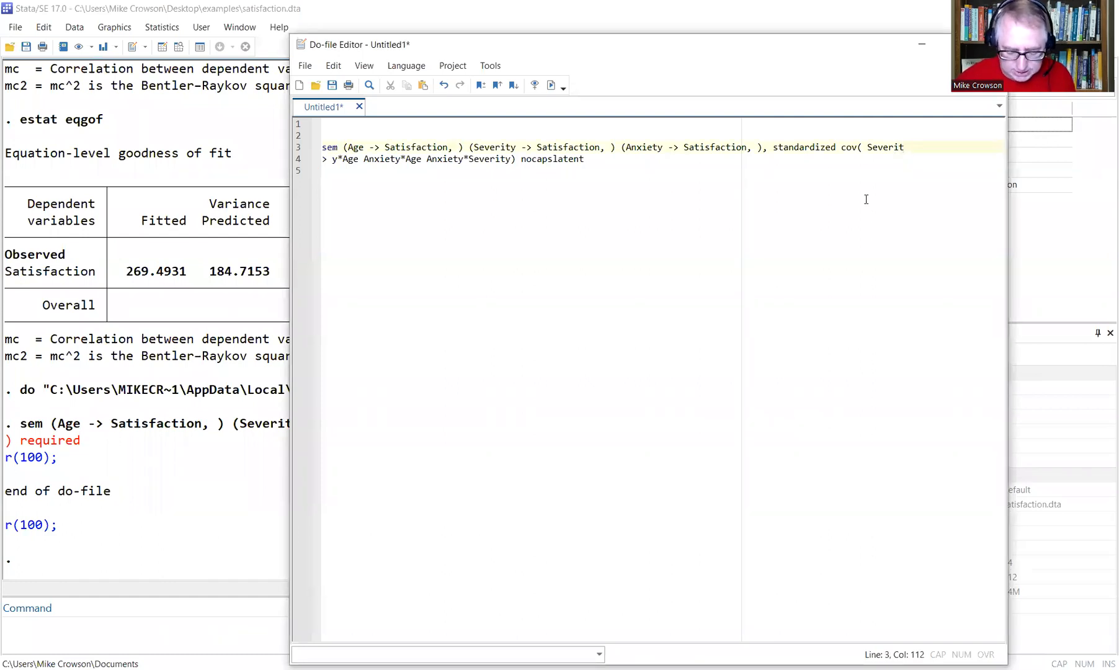
pyautogui.press('Delete')
pyautogui.press('Delete')
pyautogui.press('Delete')
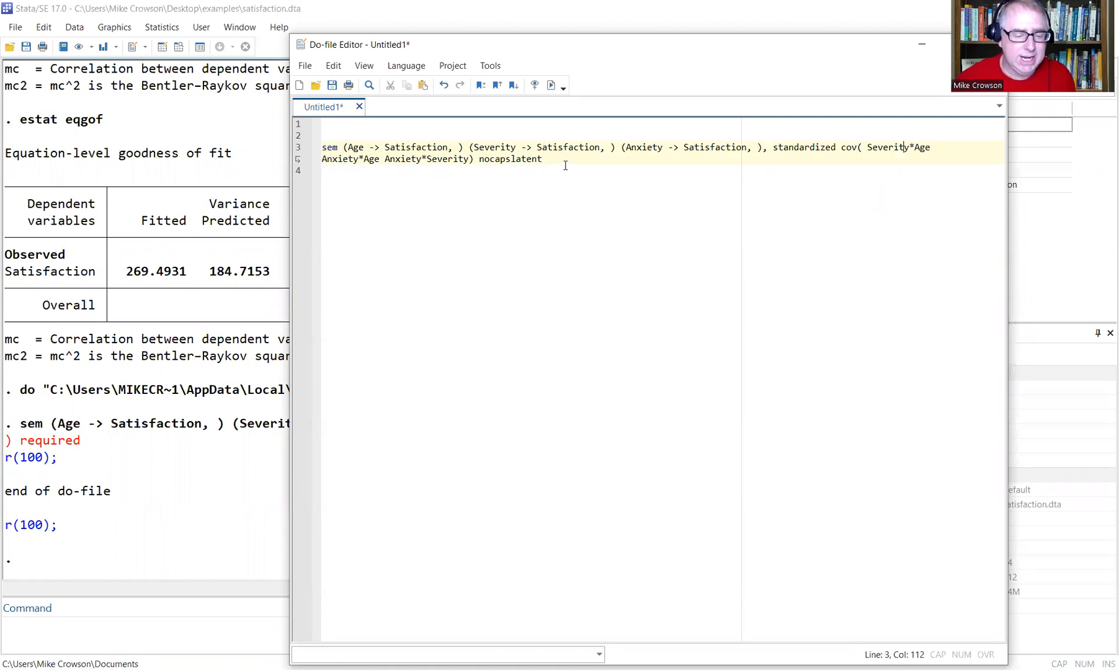
pyautogui.moveTo(561, 159); pyautogui.dragTo(302, 150)
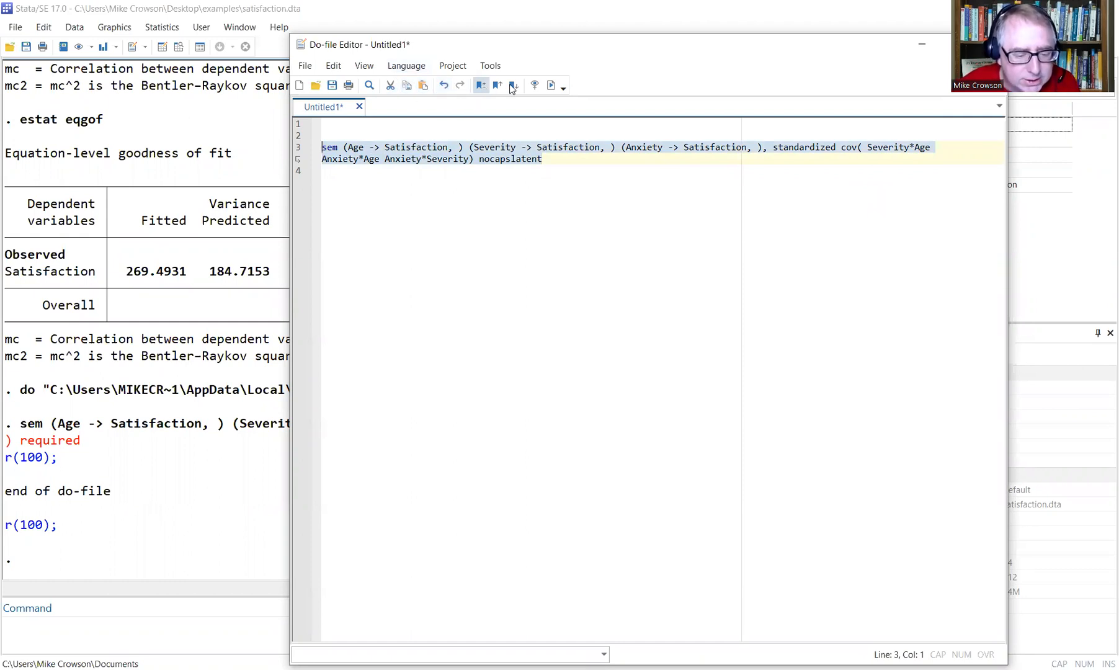
pyautogui.click(551, 85)
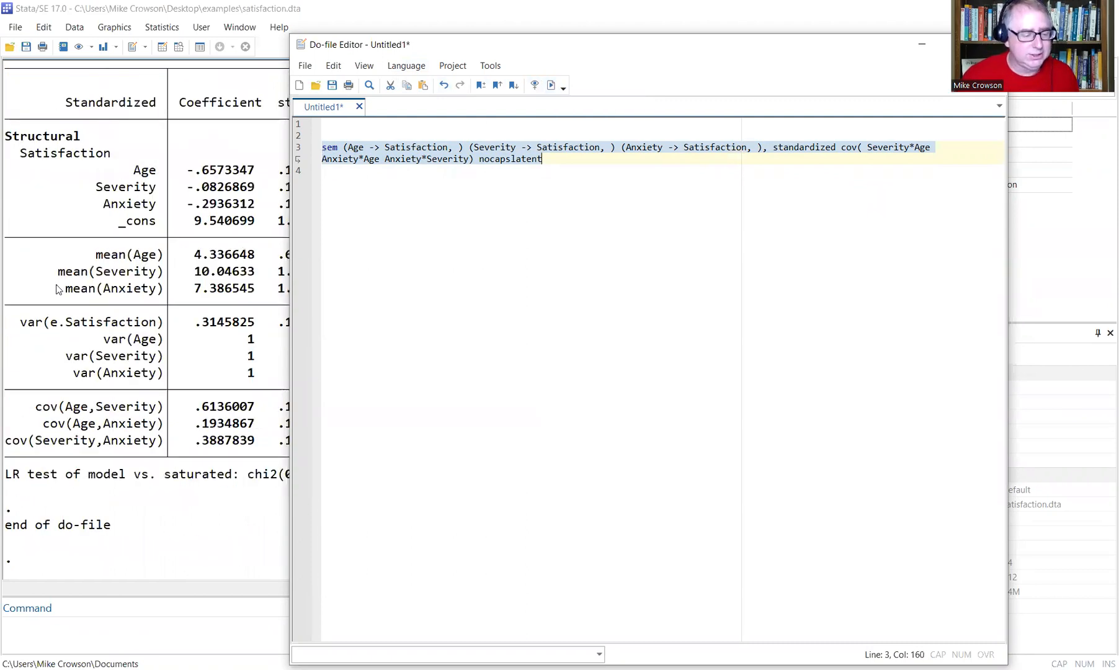
pyautogui.scroll(4, 130, 230)
pyautogui.scroll(-3, 93, 239)
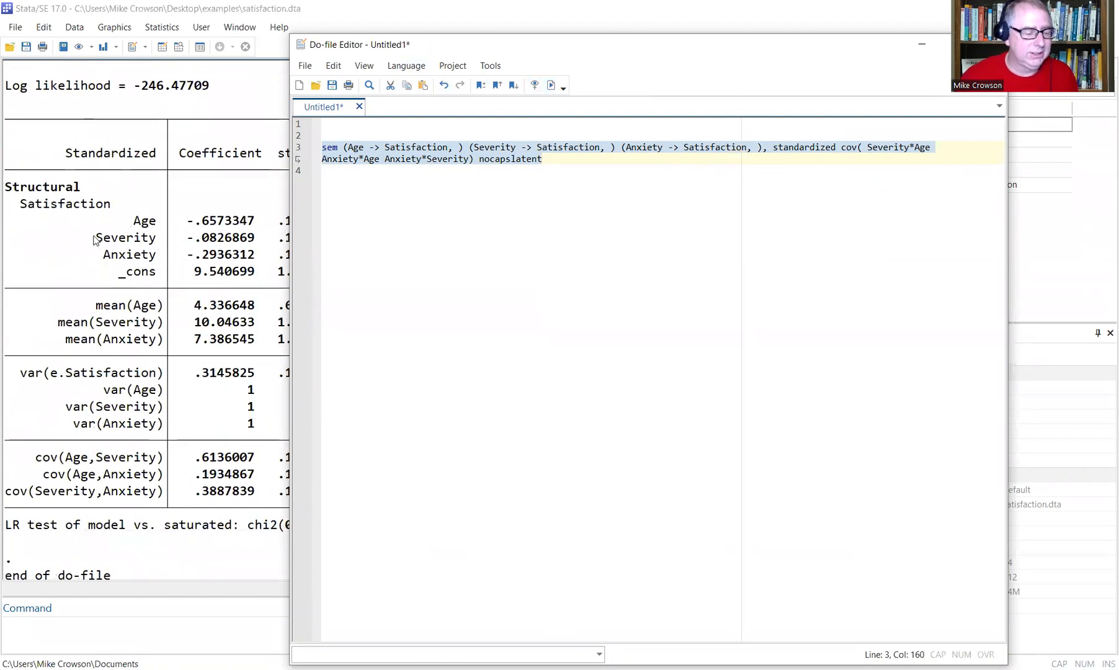
pyautogui.click(571, 162)
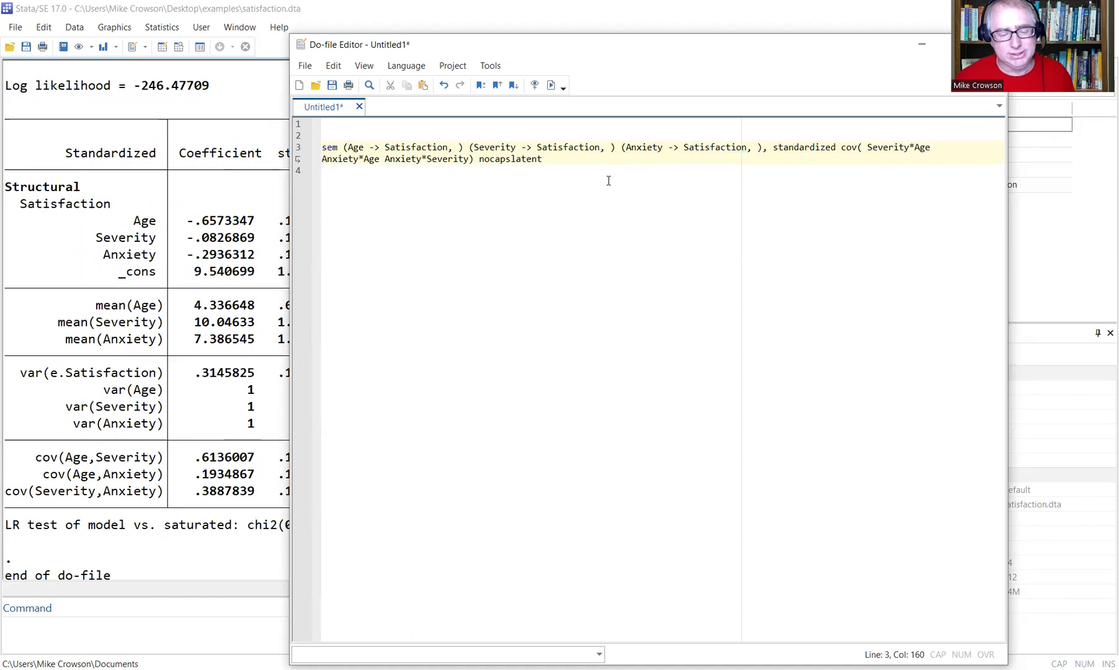
pyautogui.press('Return')
pyautogui.press('Return')
pyautogui.press('Return')
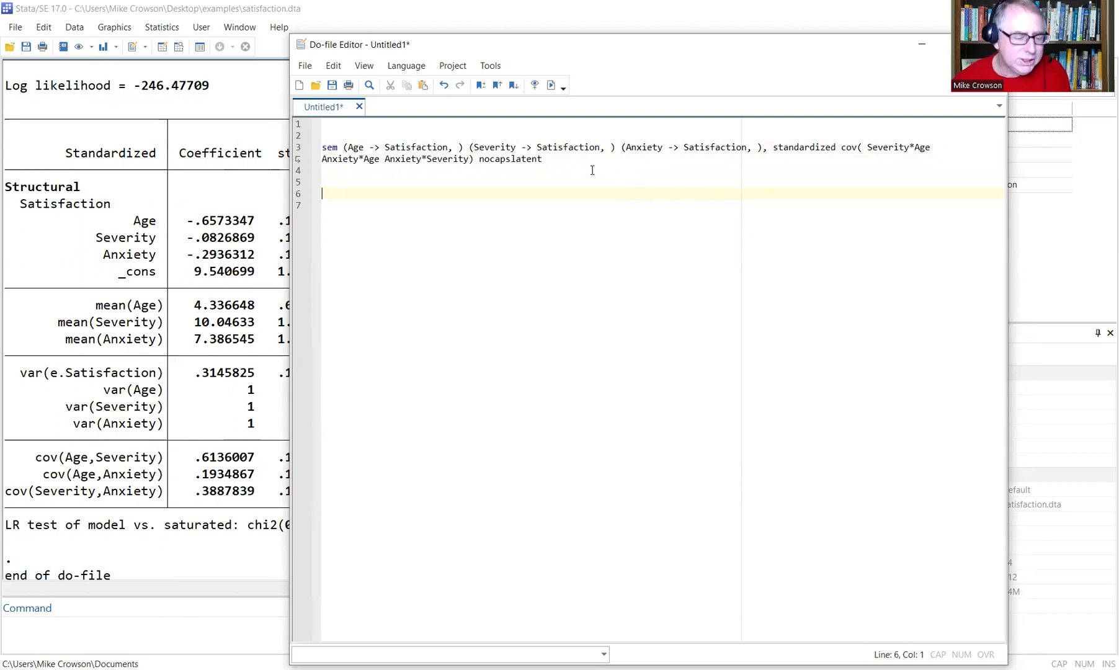
# On line 7, write sem(Age Severity Anxiety -> Satisfaction) with the three cov() pairs and nocapslatent.
pyautogui.moveTo(347, 147); pyautogui.dragTo(446, 147)
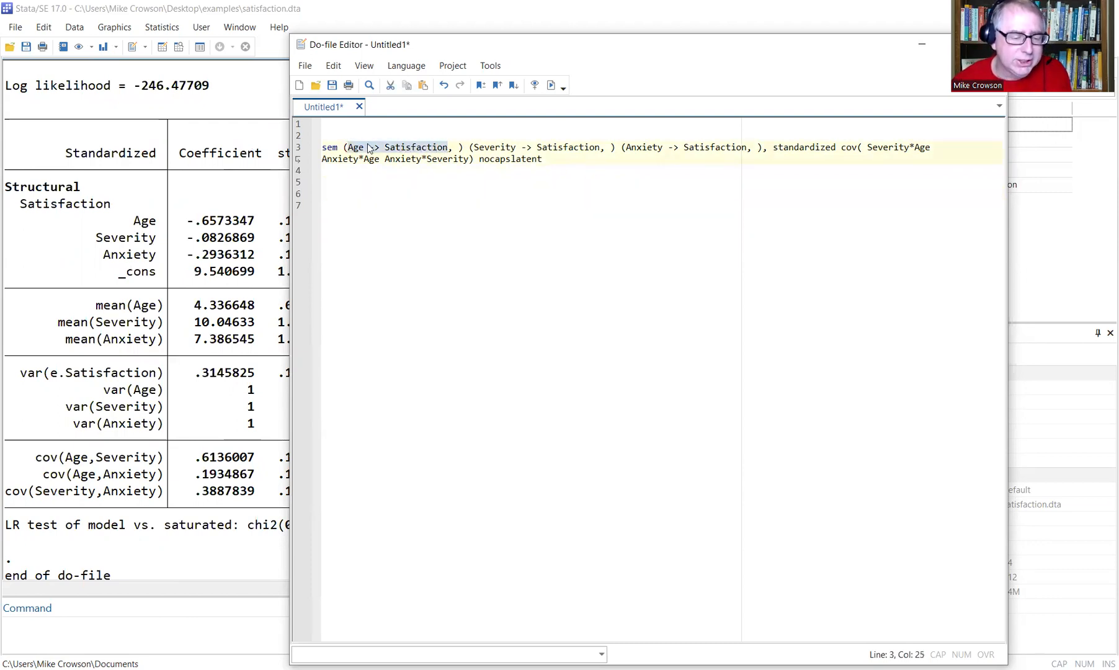
pyautogui.moveTo(473, 147); pyautogui.dragTo(746, 150)
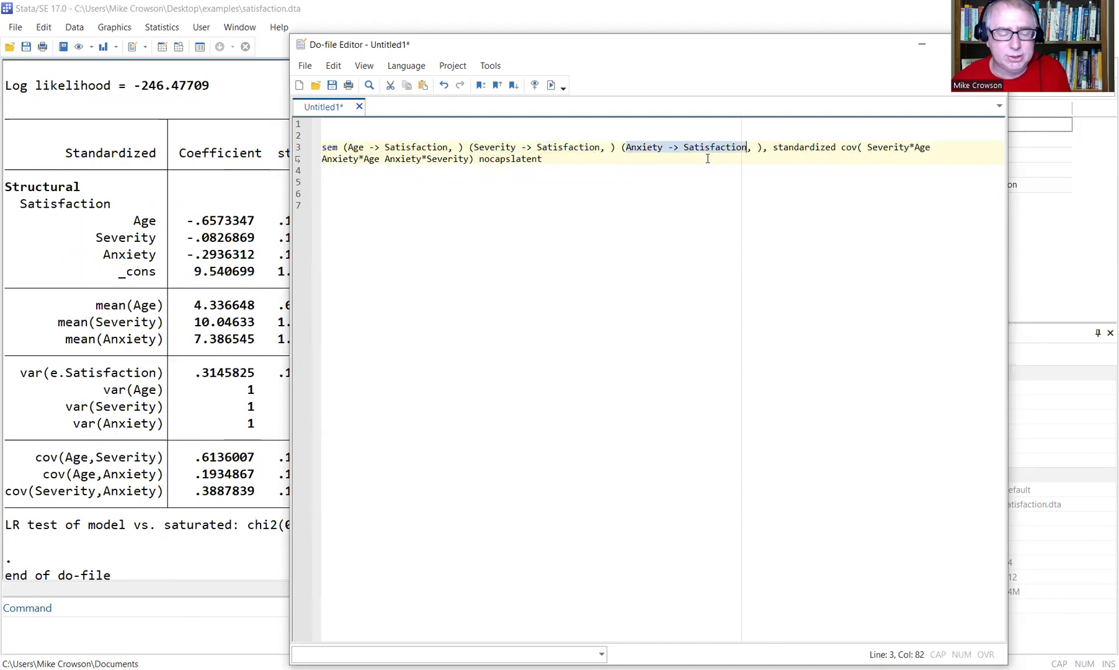
pyautogui.click(413, 205)
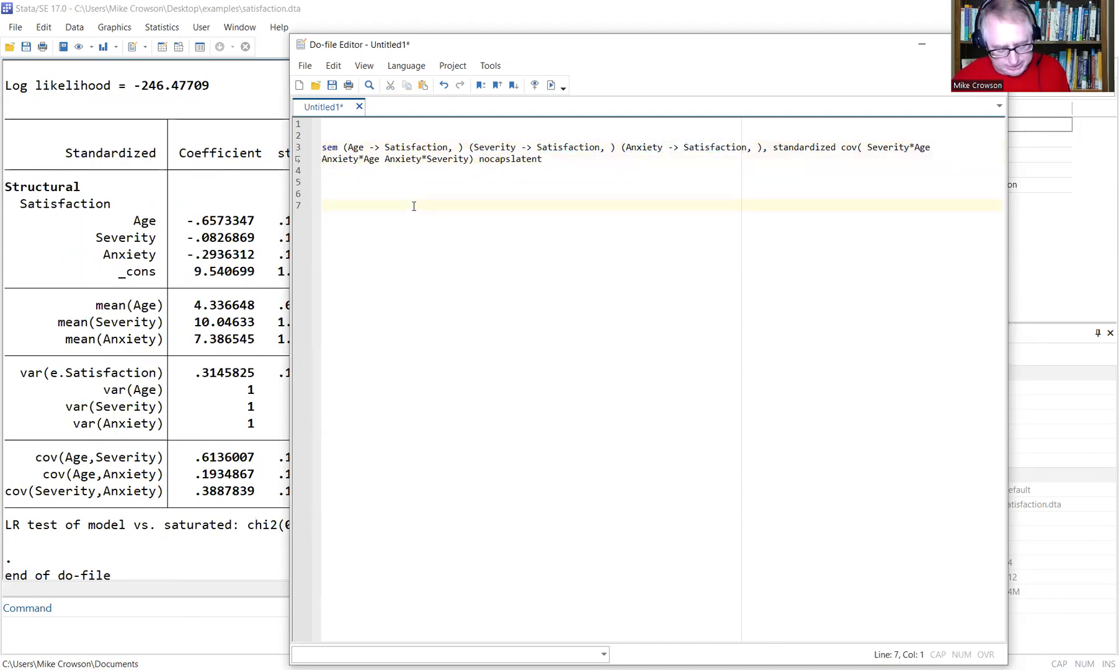
pyautogui.write('se')
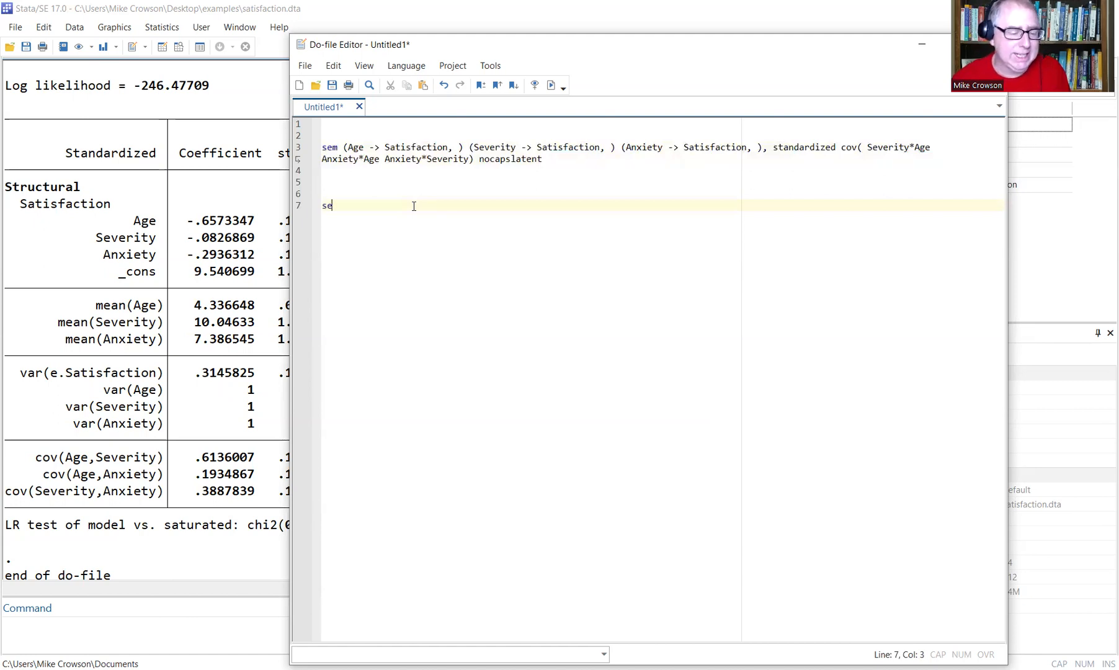
pyautogui.write('m')
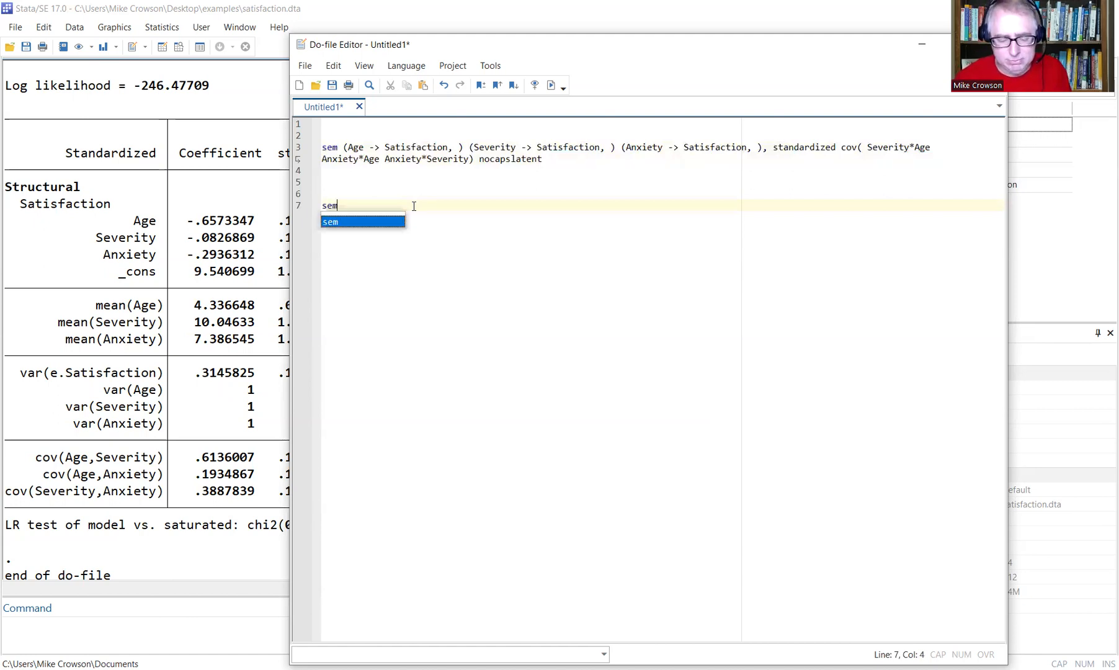
pyautogui.write('(')
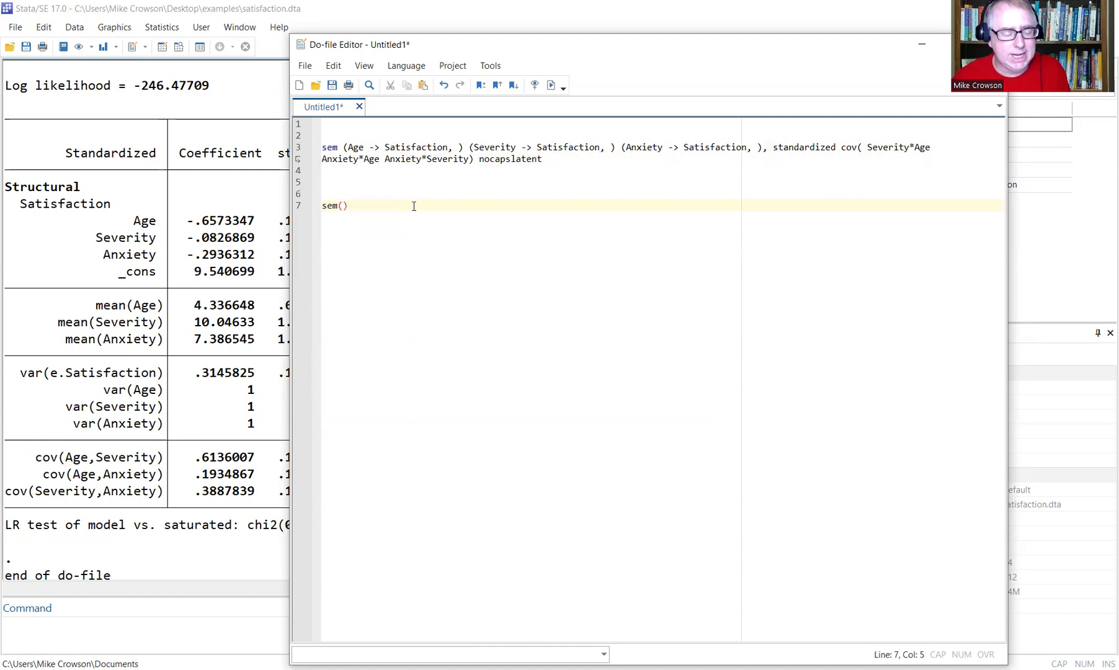
pyautogui.write('A')
pyautogui.write('ge Severity')
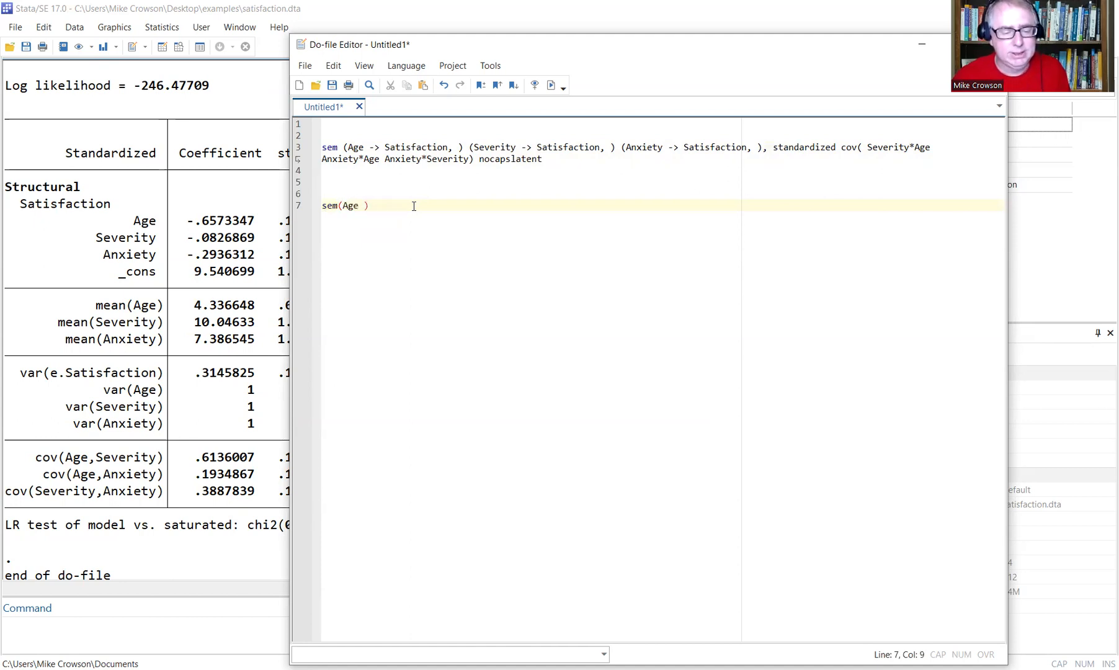
pyautogui.write(' Anxiety ->')
pyautogui.press('Left')
pyautogui.press('Right')
pyautogui.write('Sat')
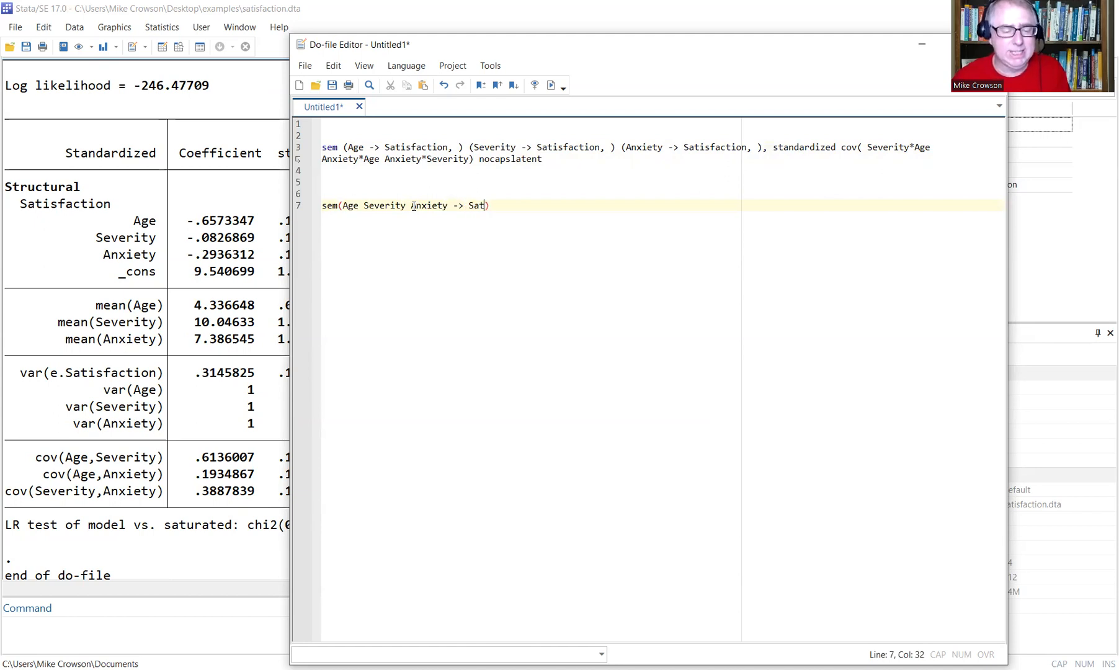
pyautogui.write('isfaction')
pyautogui.press('Right')
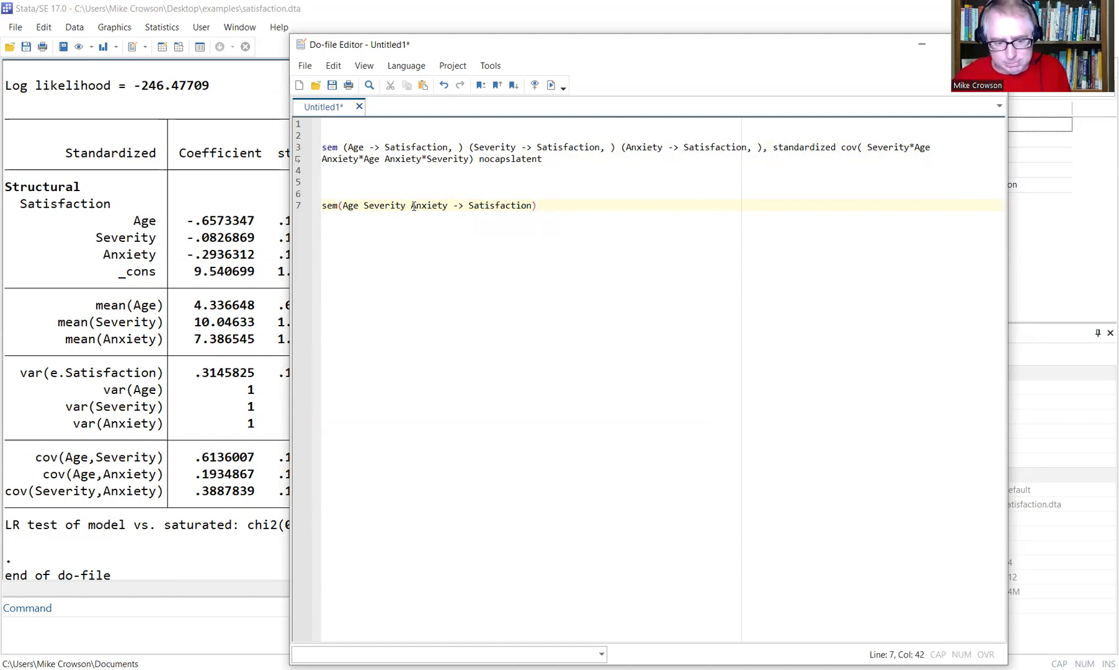
pyautogui.write(',')
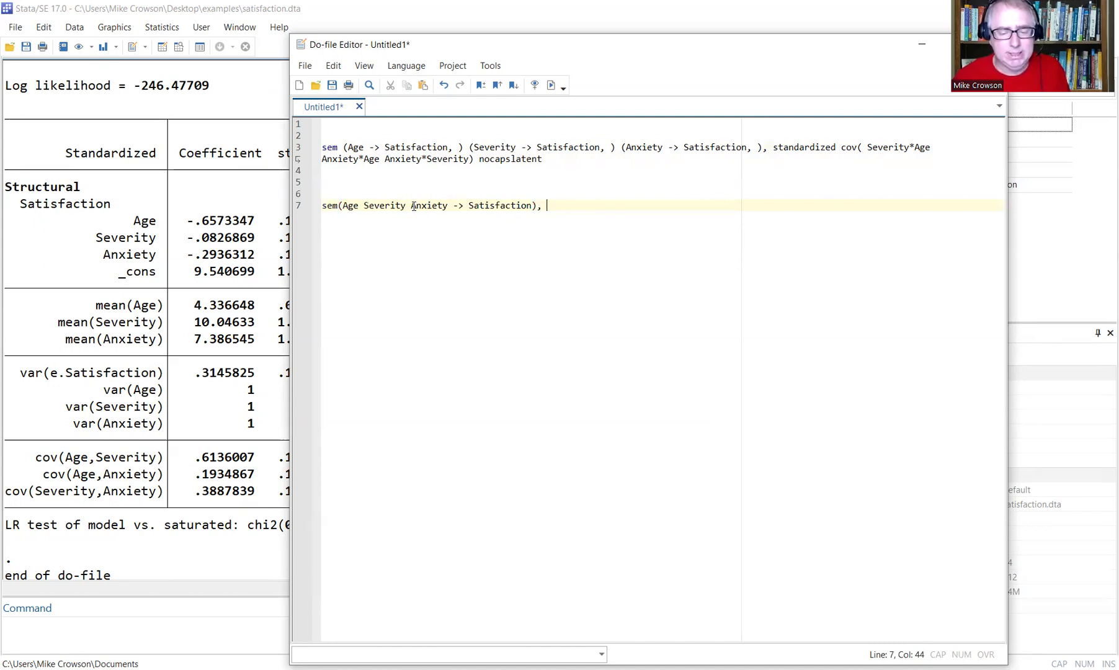
pyautogui.write(' cov(')
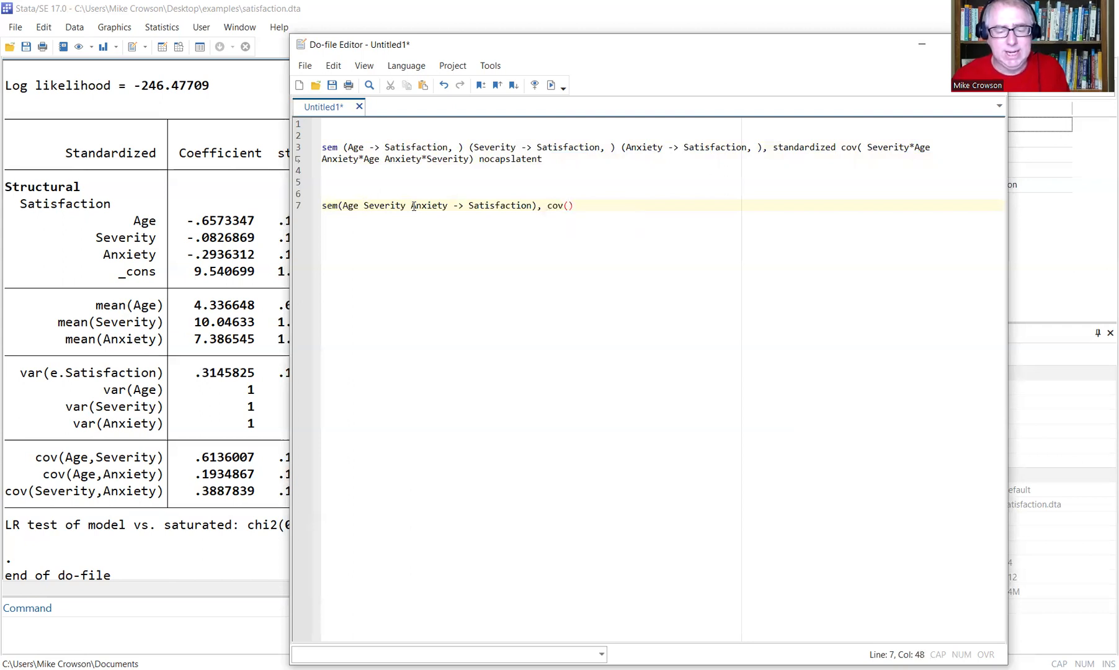
pyautogui.write('Severity')
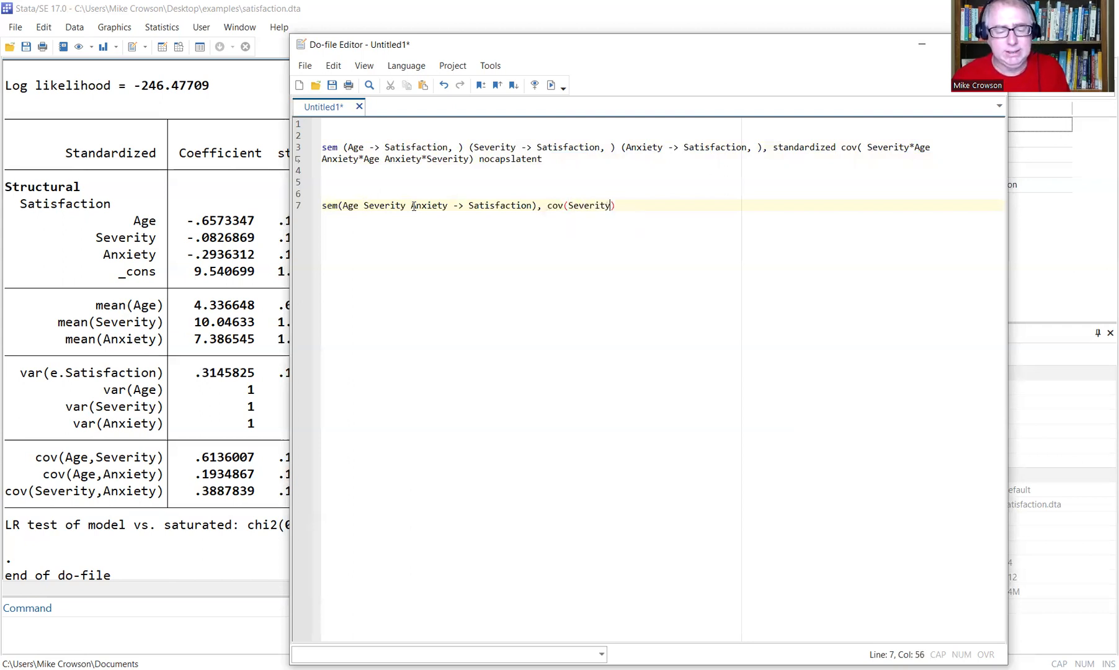
pyautogui.write('*')
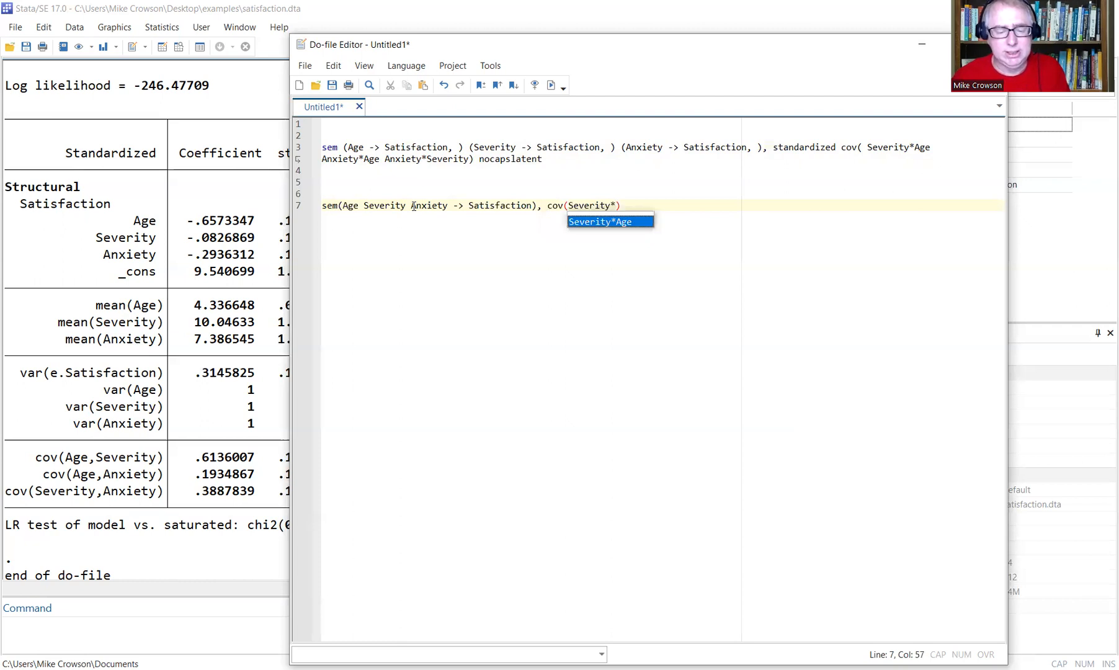
pyautogui.write('Age')
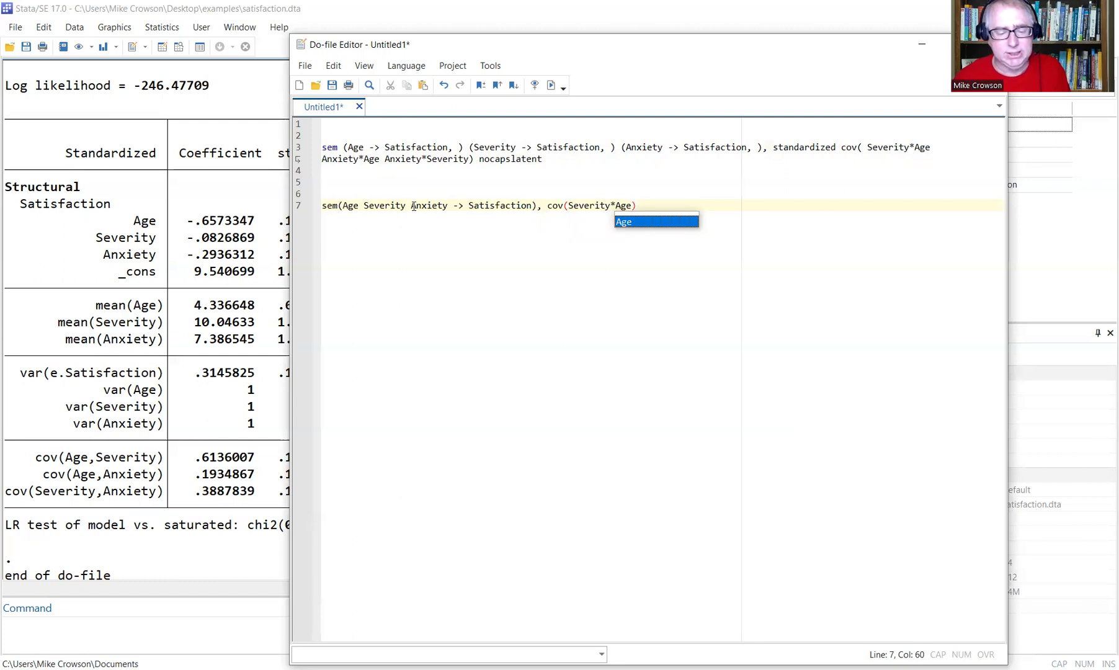
pyautogui.write(' Anxiety')
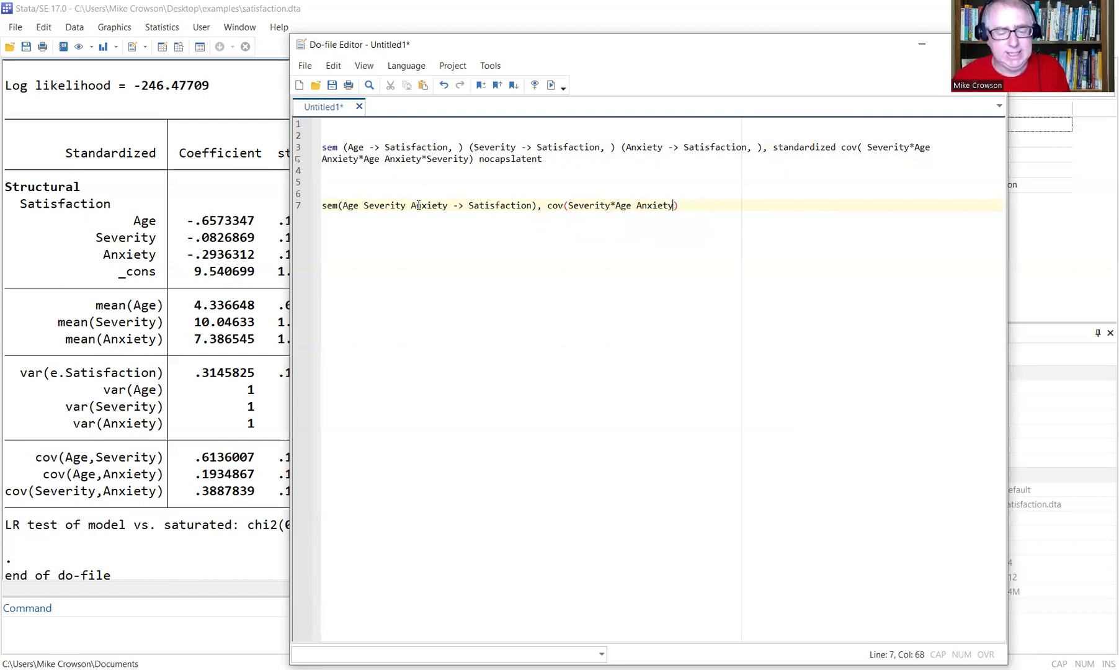
pyautogui.write('*Age')
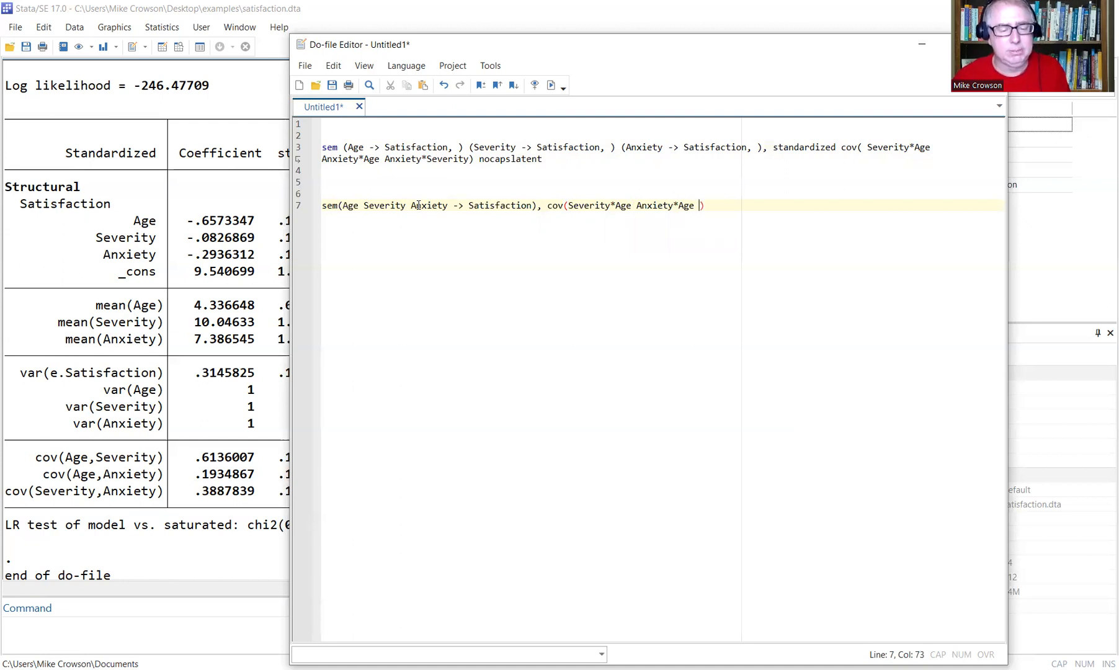
pyautogui.write(' Anxiety*')
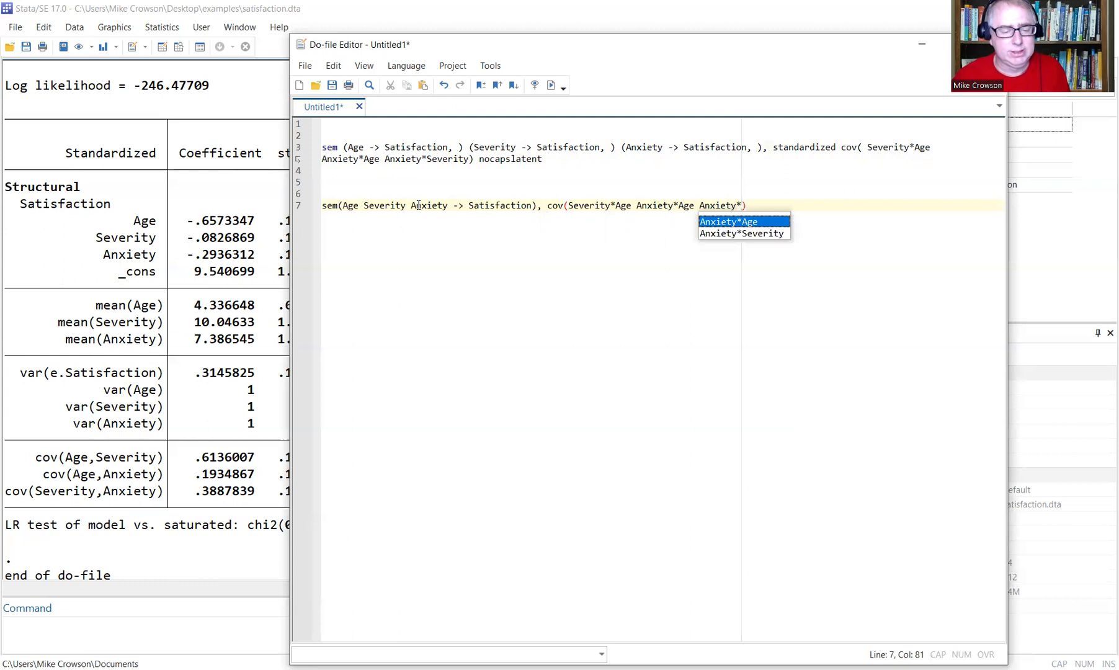
pyautogui.write('Severity')
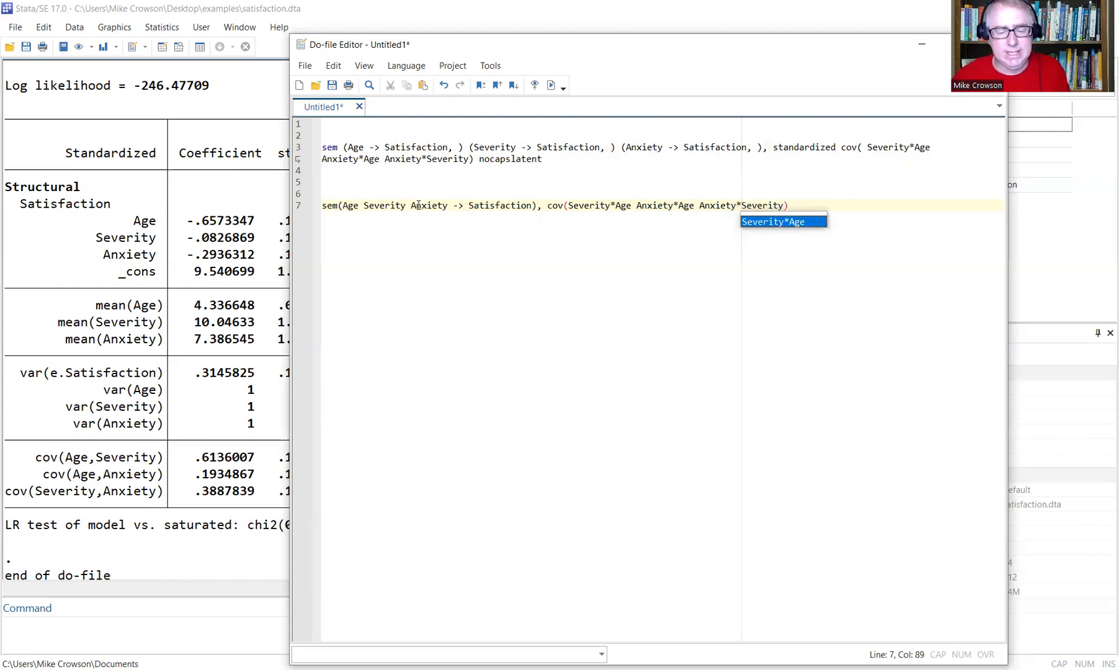
pyautogui.write(') ')
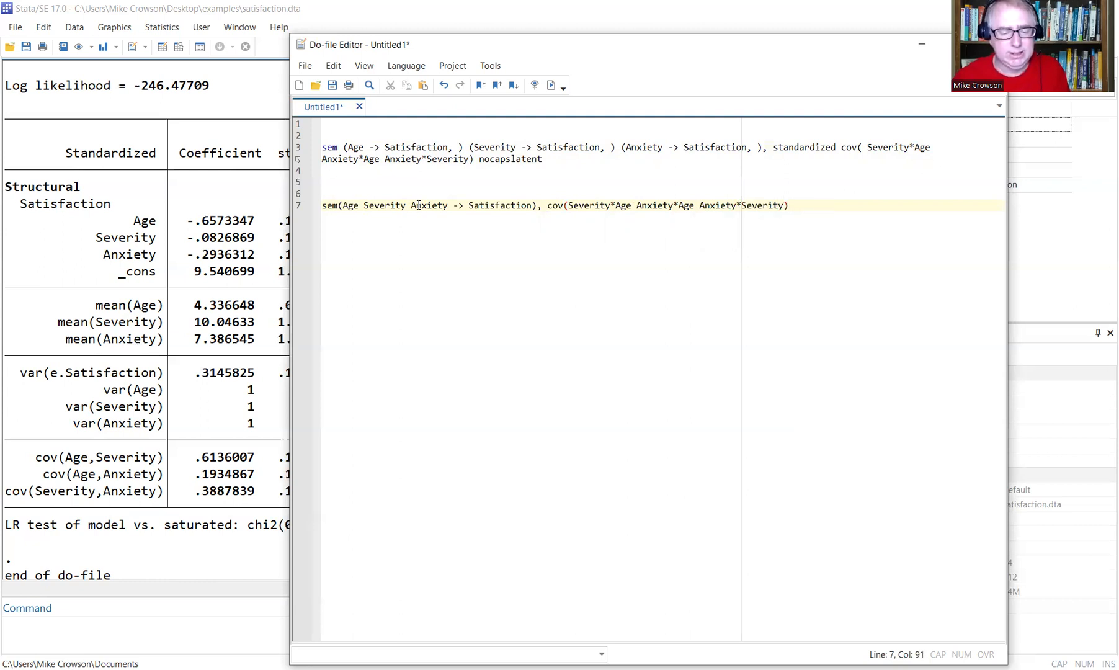
pyautogui.write('no')
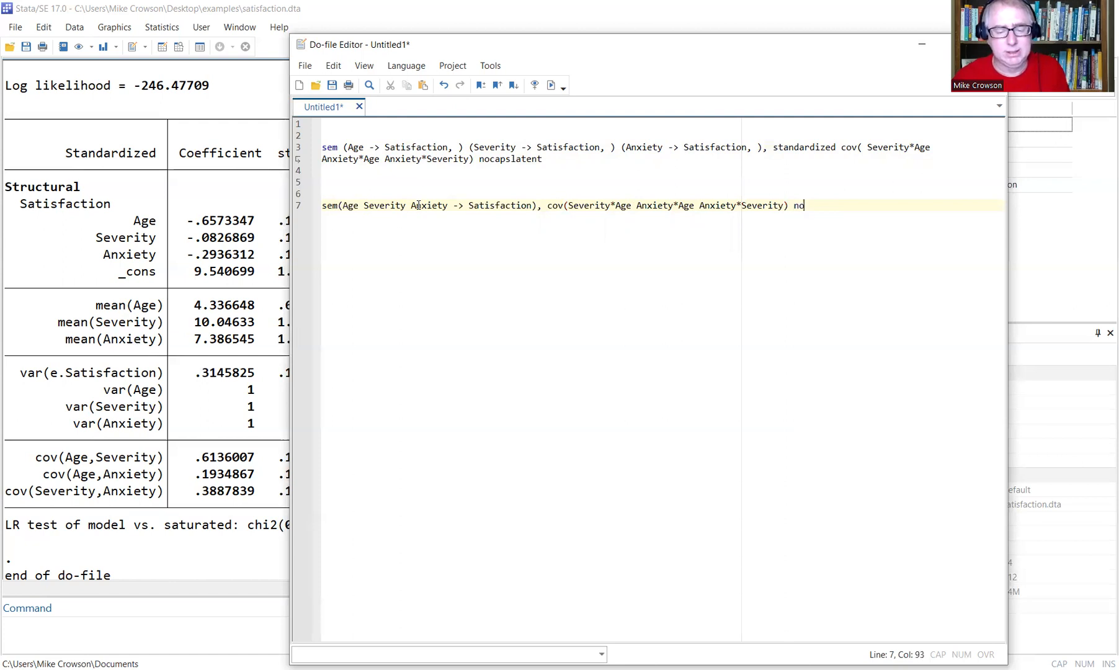
pyautogui.write('capslatent')
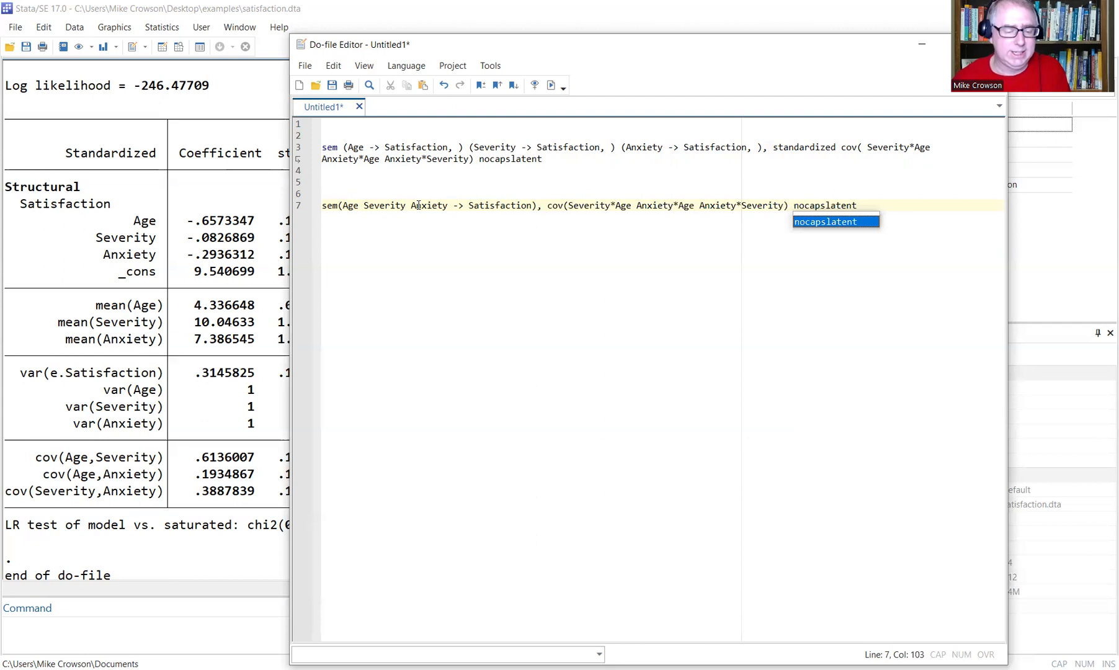
pyautogui.moveTo(883, 206); pyautogui.dragTo(317, 207)
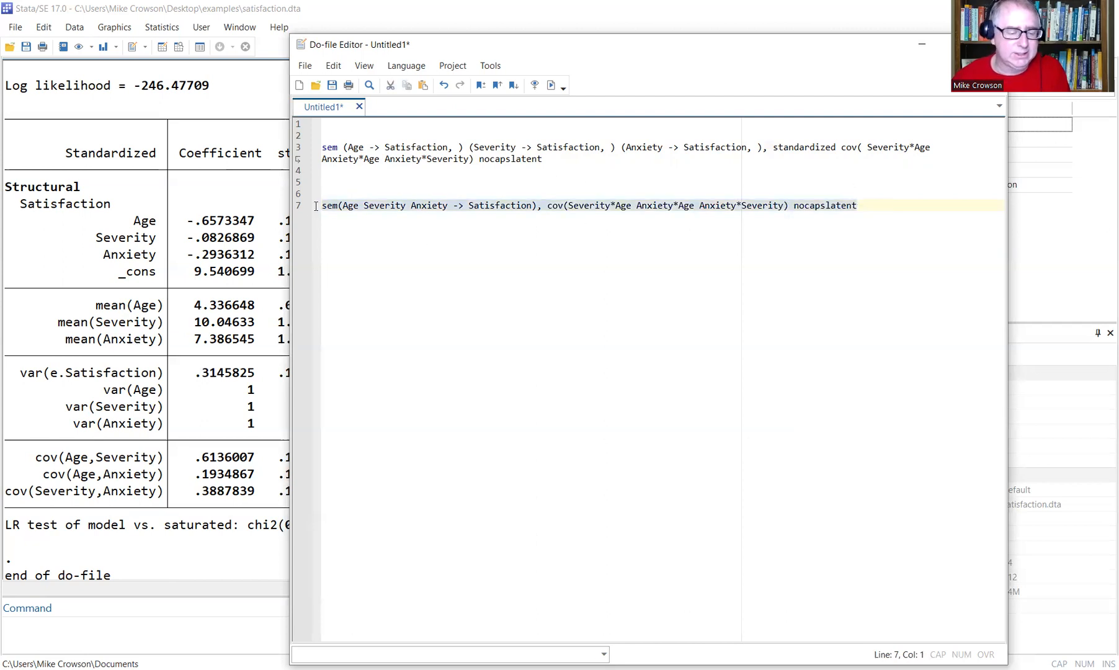
# Run the line 7 sem command (Age -1.1531, Severity -.2654396, Anxiety -15.59366) and add blank lines.
pyautogui.click(549, 87)
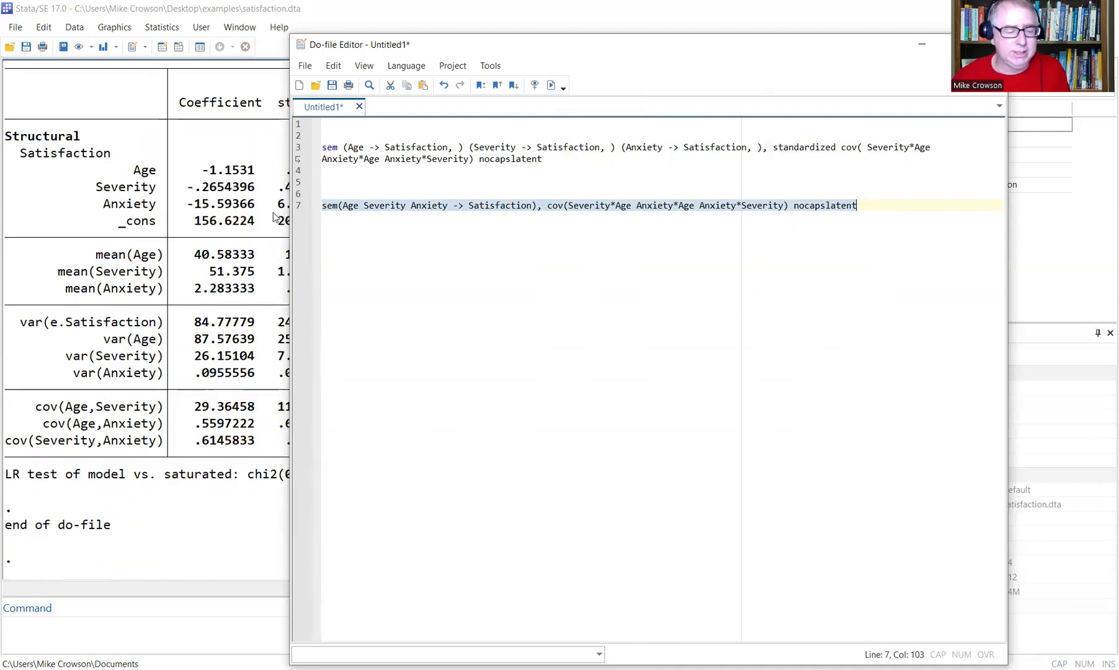
pyautogui.click(865, 207)
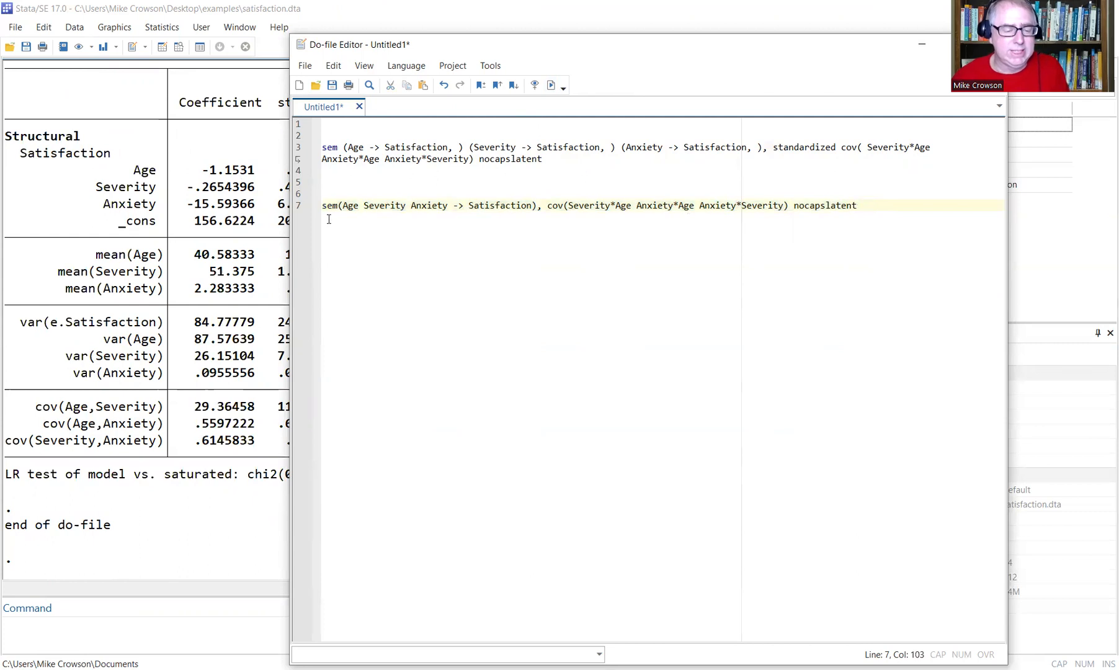
pyautogui.click(316, 208)
pyautogui.hotkey('ctrl', 'c')
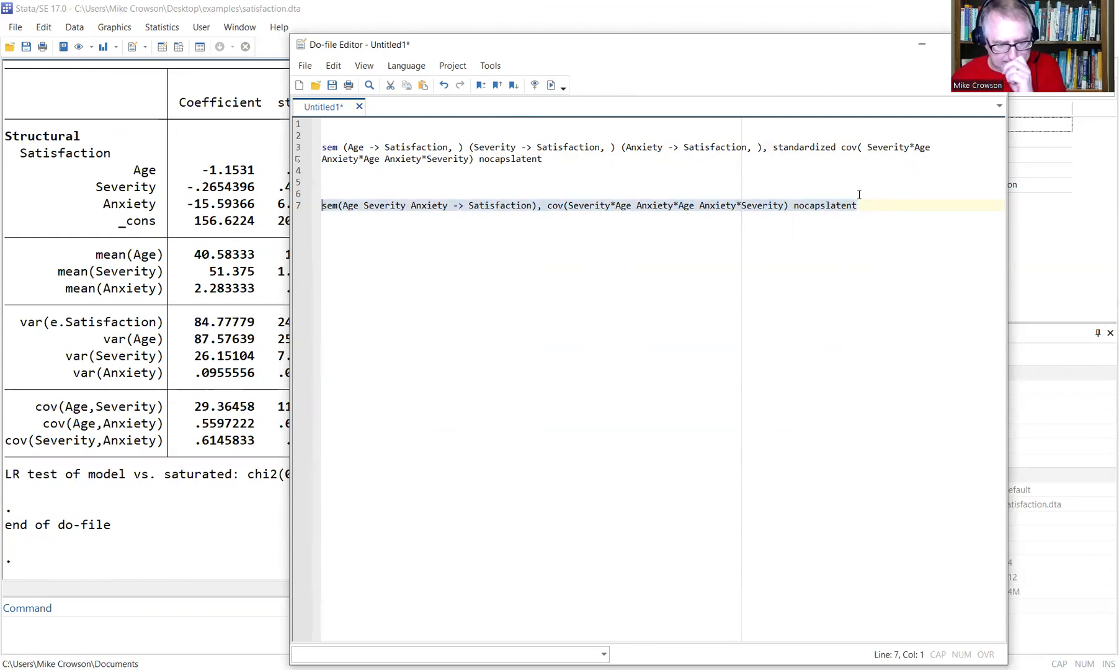
pyautogui.click(856, 199)
pyautogui.press('Return')
pyautogui.press('Return')
pyautogui.press('Return')
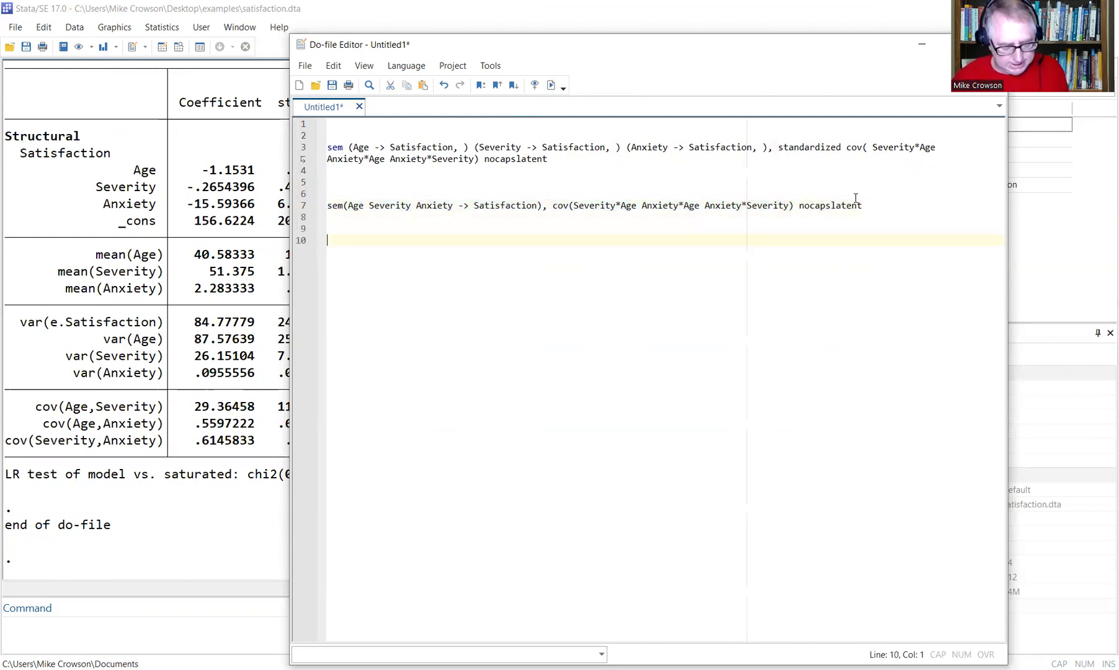
# Copy the line 7 command to line 10, append standardized, and run it (Age -.6573347).
pyautogui.hotkey('ctrl', 'v')
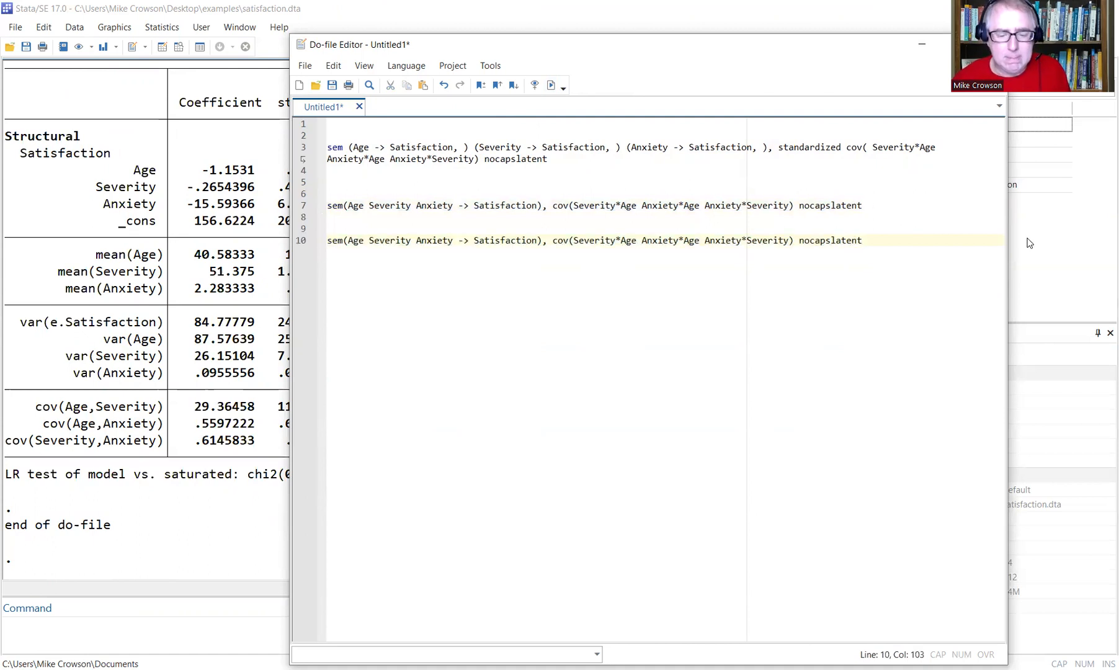
pyautogui.write('standardized')
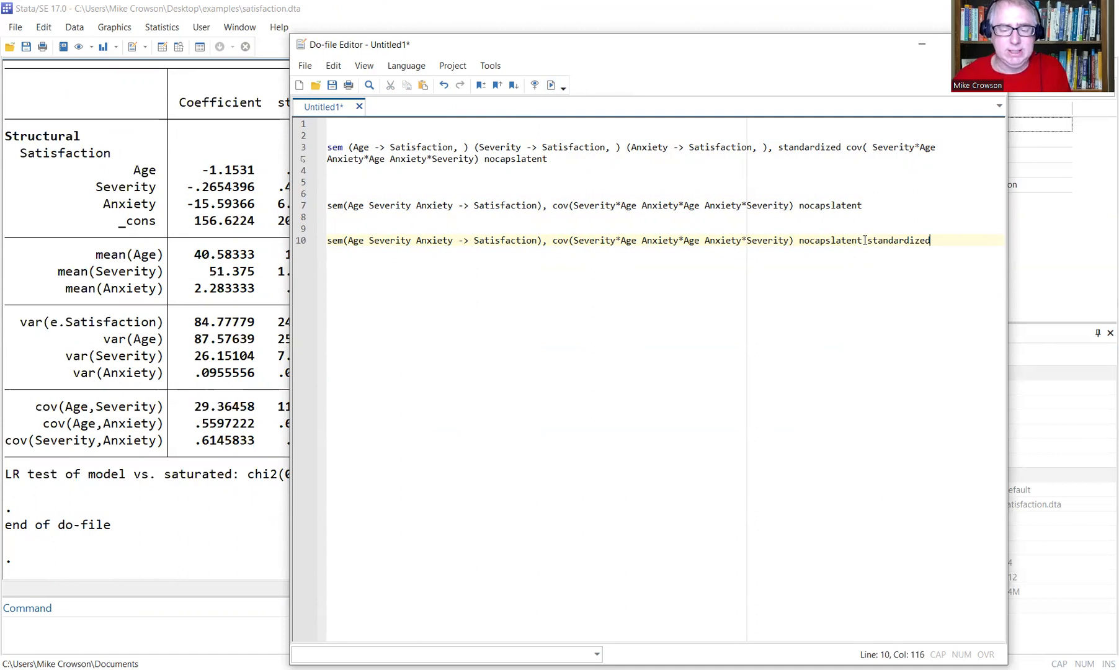
pyautogui.moveTo(942, 240); pyautogui.dragTo(318, 239)
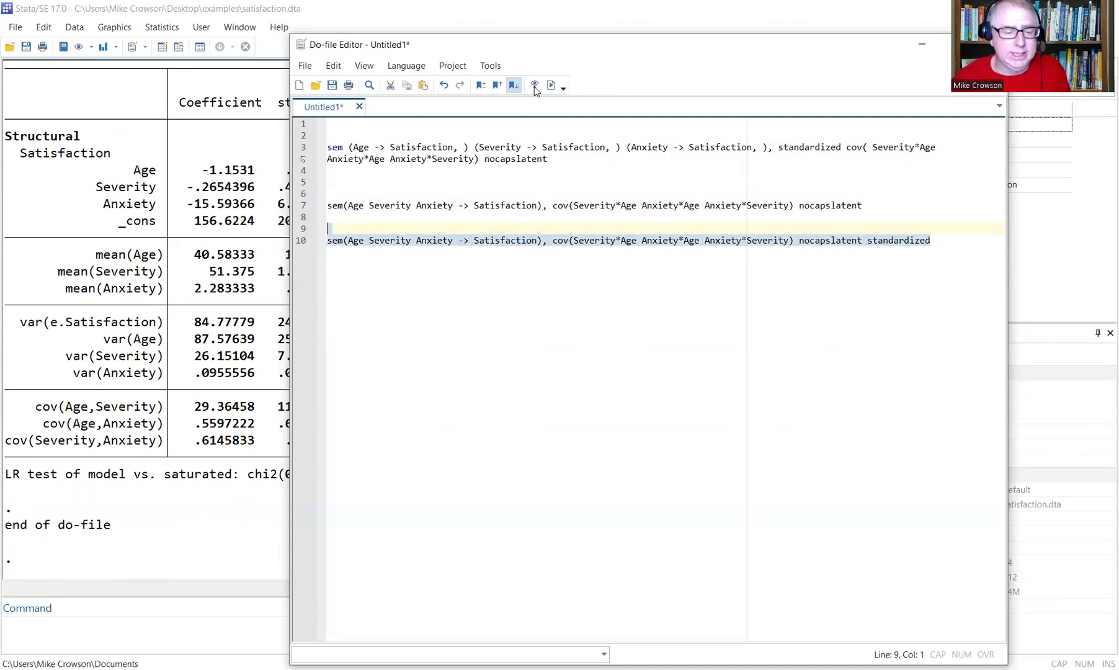
pyautogui.click(550, 85)
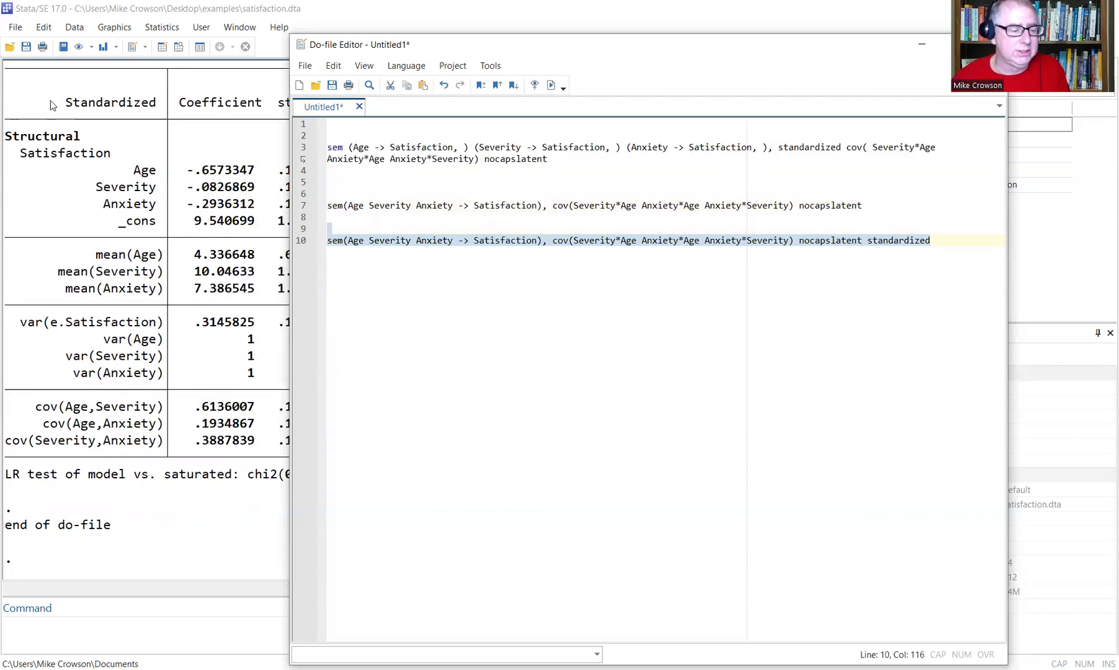
pyautogui.moveTo(67, 106); pyautogui.dragTo(156, 105)
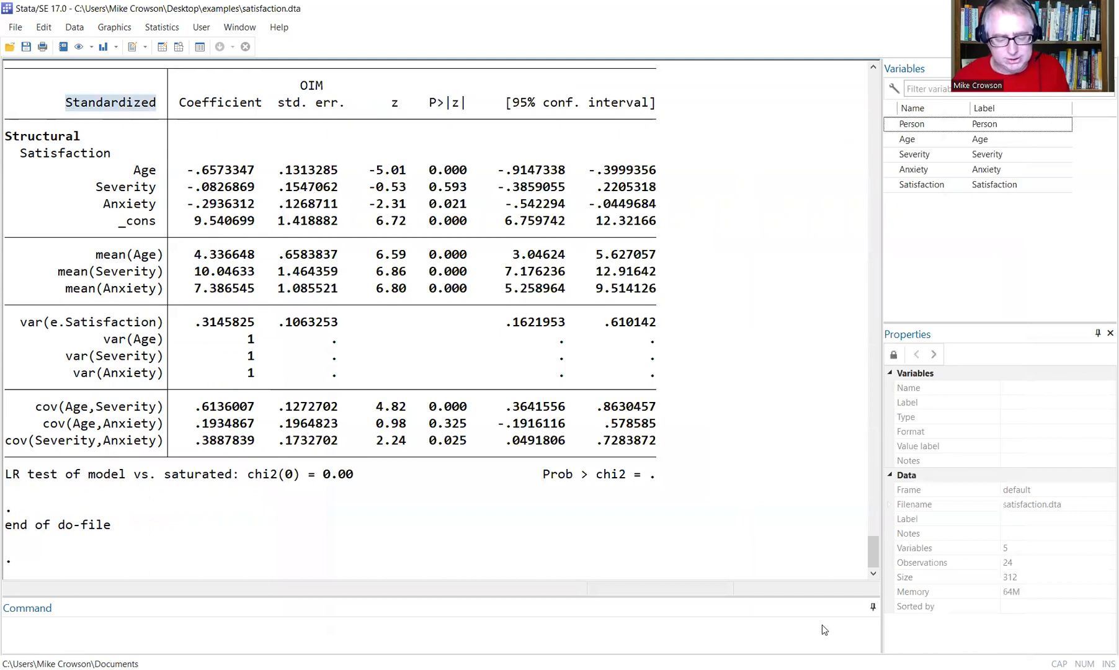
pyautogui.hotkey('alt', 'Tab')
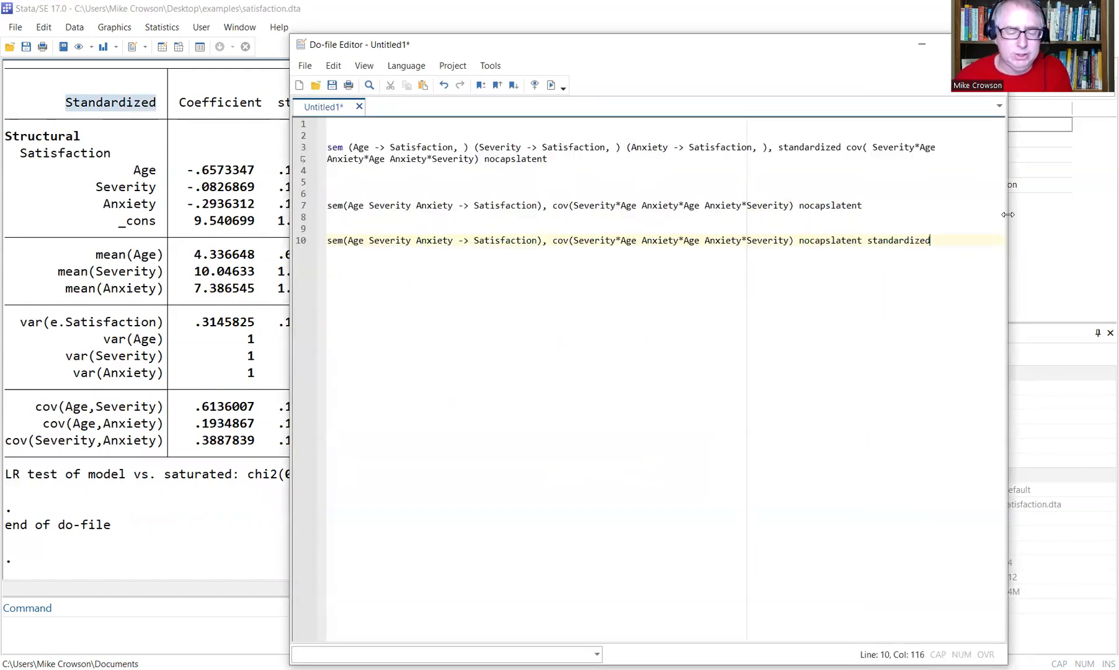
pyautogui.press('Return')
pyautogui.press('Return')
pyautogui.press('Return')
pyautogui.press('Return')
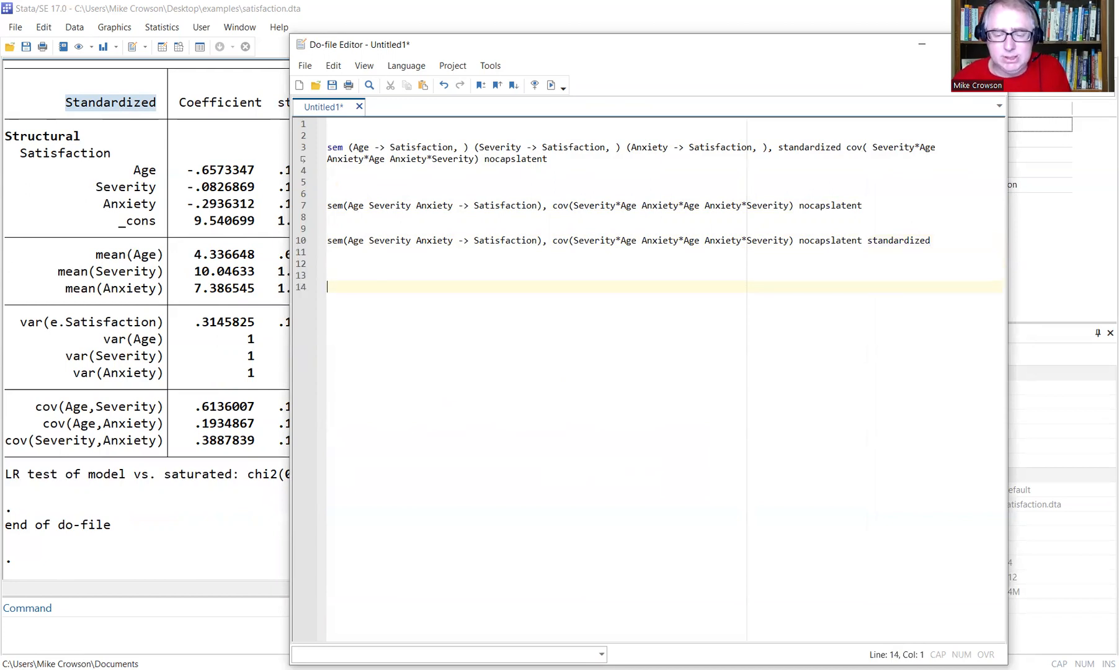
# Widen the Do-file Editor window slightly to the right.
pyautogui.moveTo(1007, 266); pyautogui.dragTo(1033, 267)
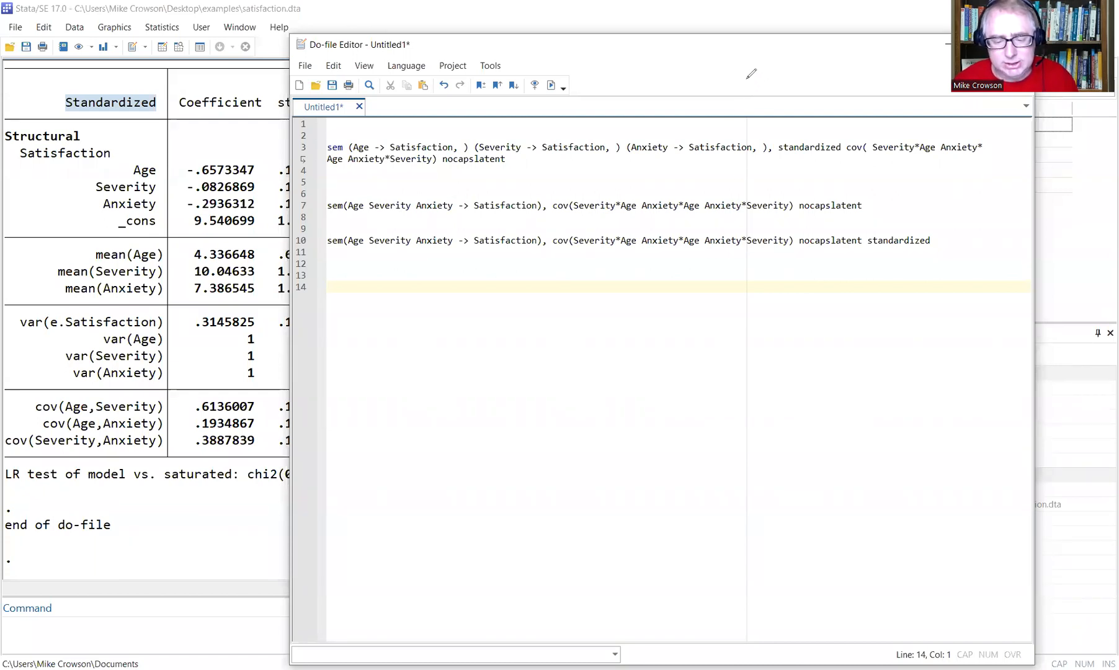
pyautogui.moveTo(747, 79)
pyautogui.mouseDown()
pyautogui.moveTo(752, 104)
pyautogui.moveTo(742, 96)
pyautogui.mouseUp()
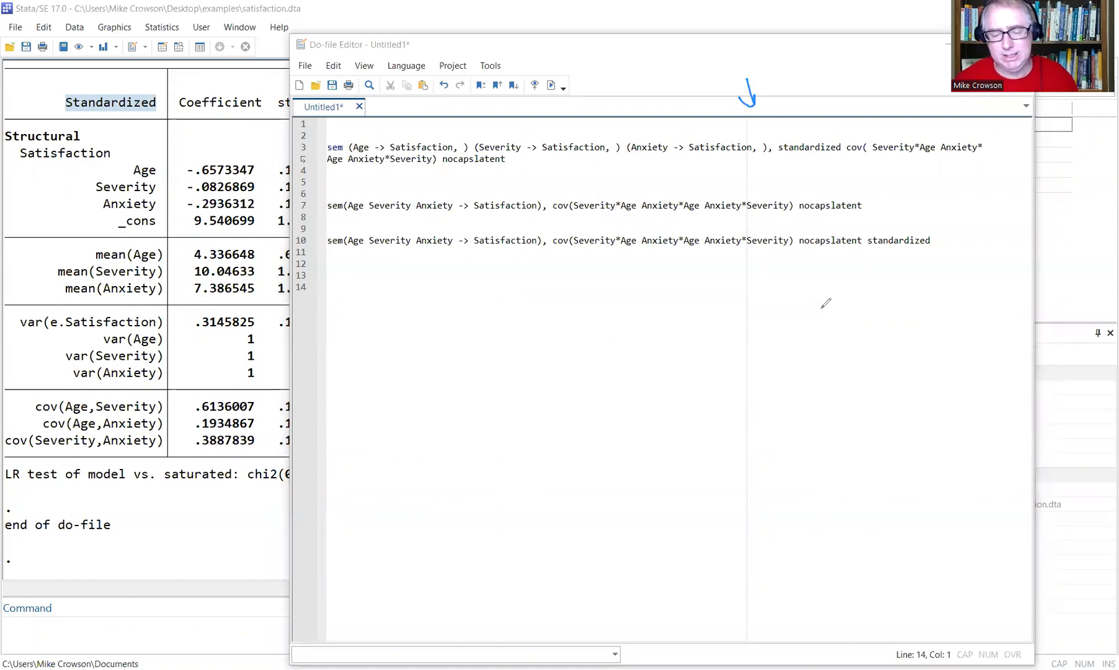
pyautogui.moveTo(775, 102); pyautogui.dragTo(801, 94)
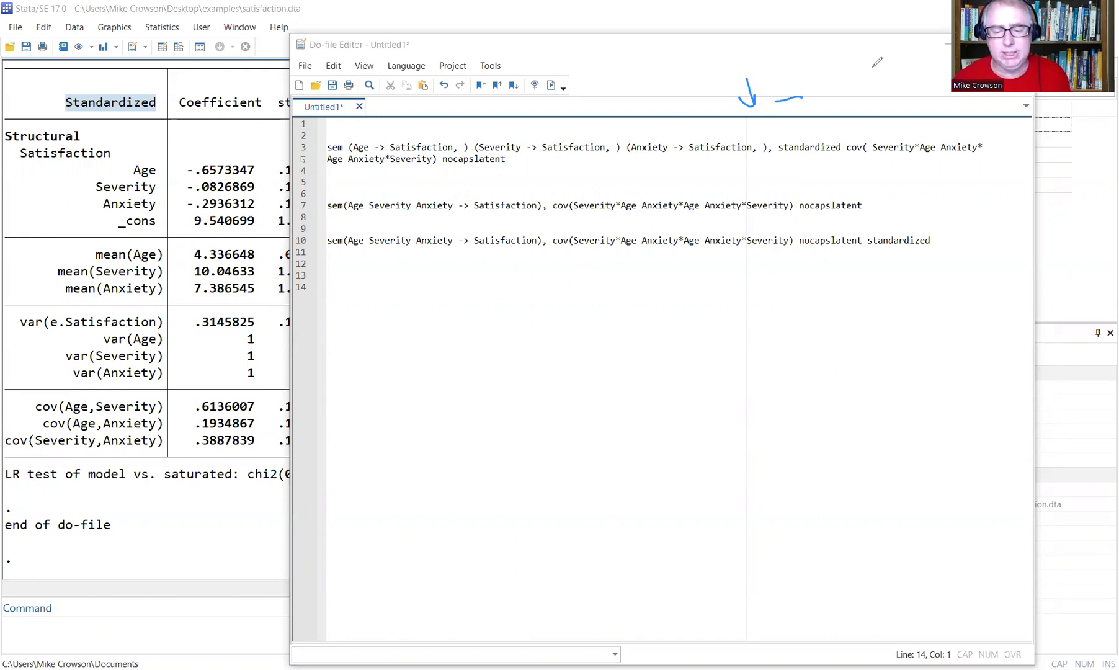
pyautogui.click(882, 154)
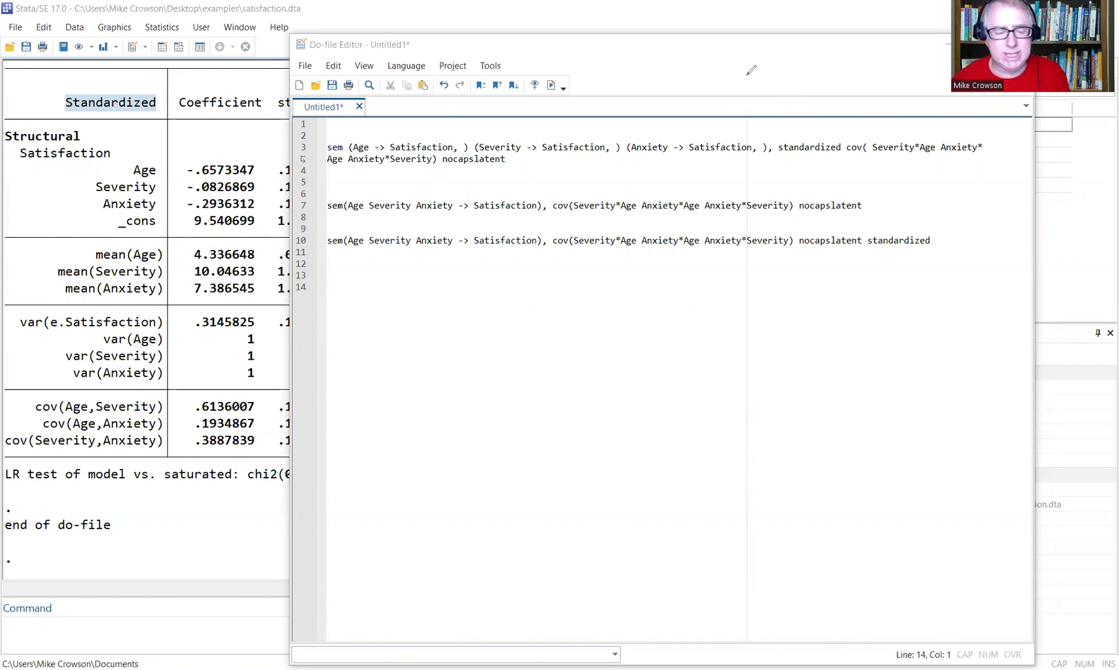
# Start the fourth sem command on line 14, ending with cov(Severity*Age Anxiety*Age ///.
pyautogui.click(949, 243)
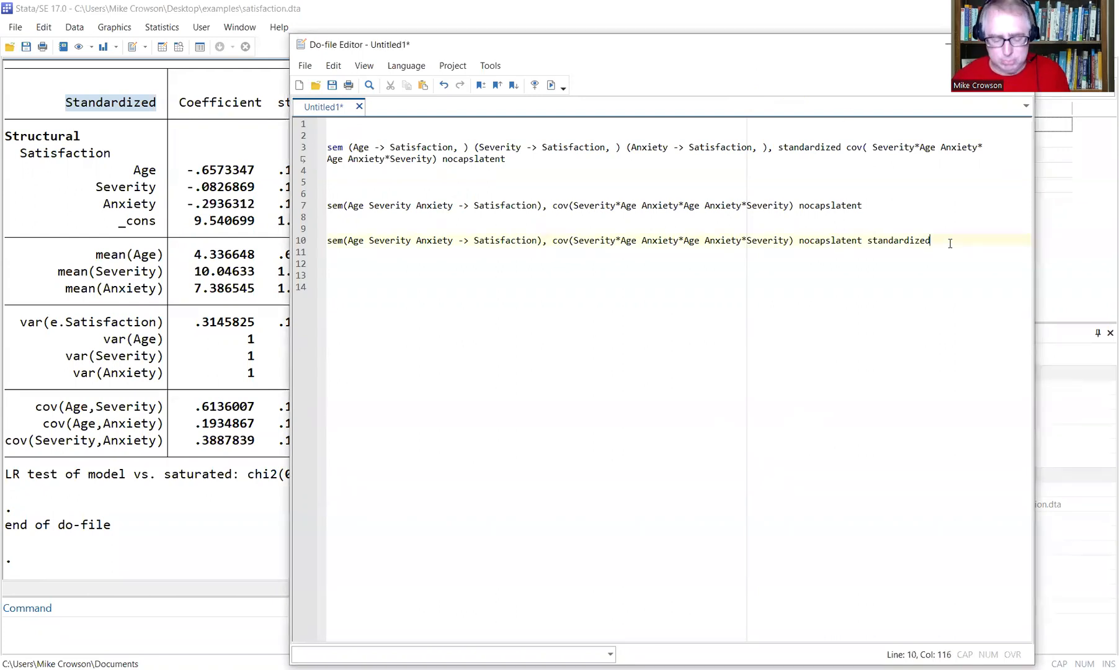
pyautogui.press('Return')
pyautogui.press('Return')
pyautogui.press('Return')
pyautogui.press('Return')
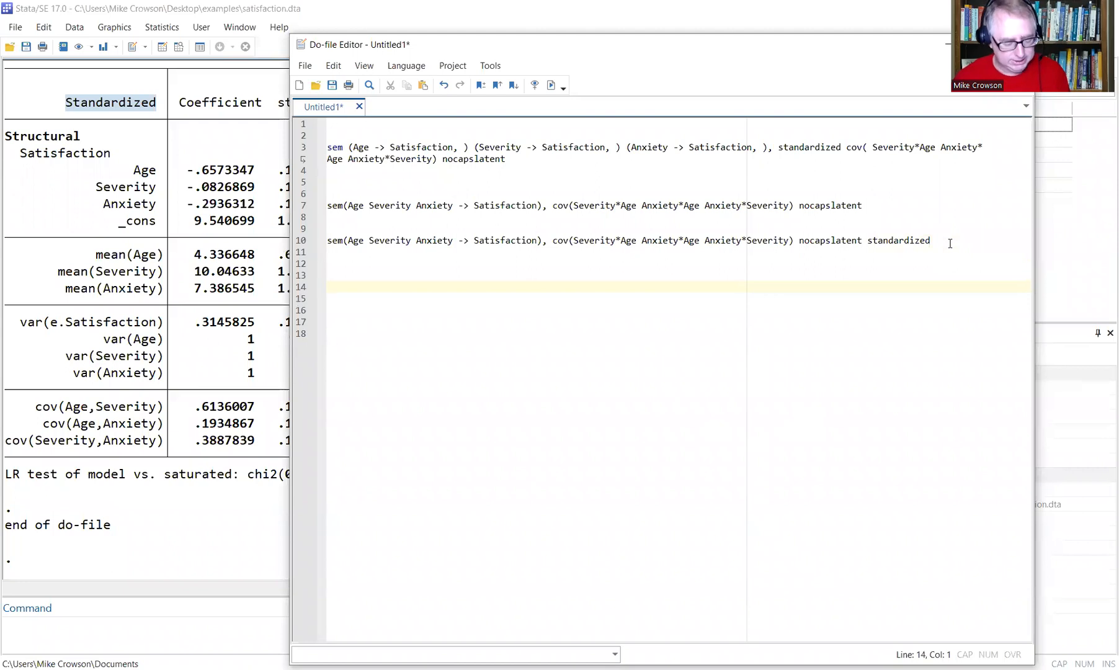
pyautogui.write('s')
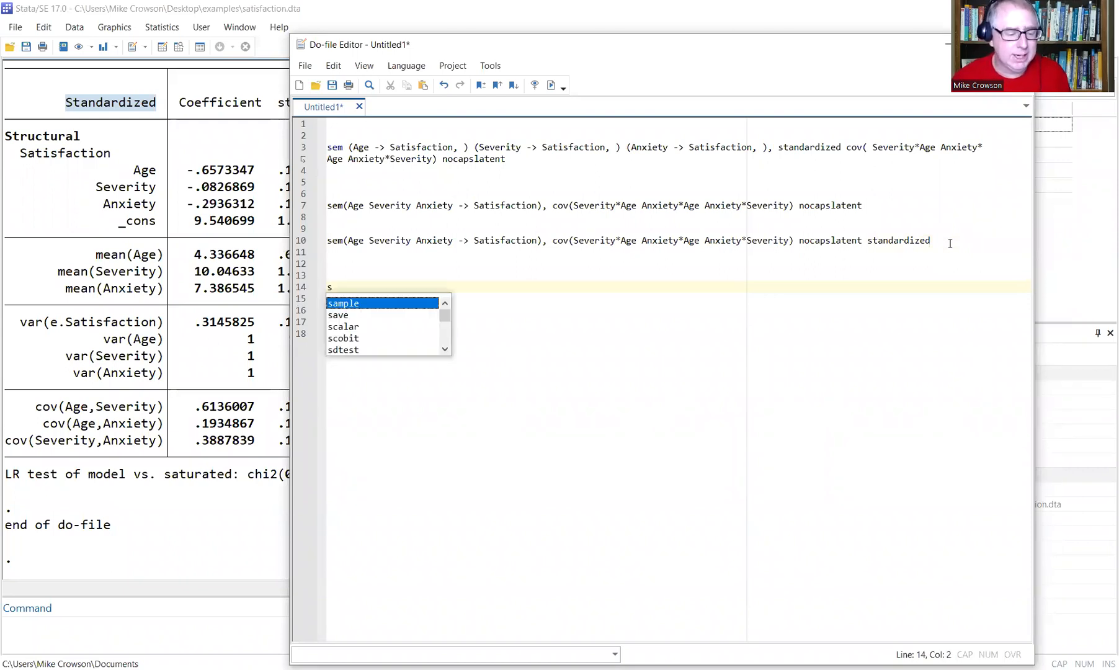
pyautogui.write('em(Age Severity Anxiety -> S')
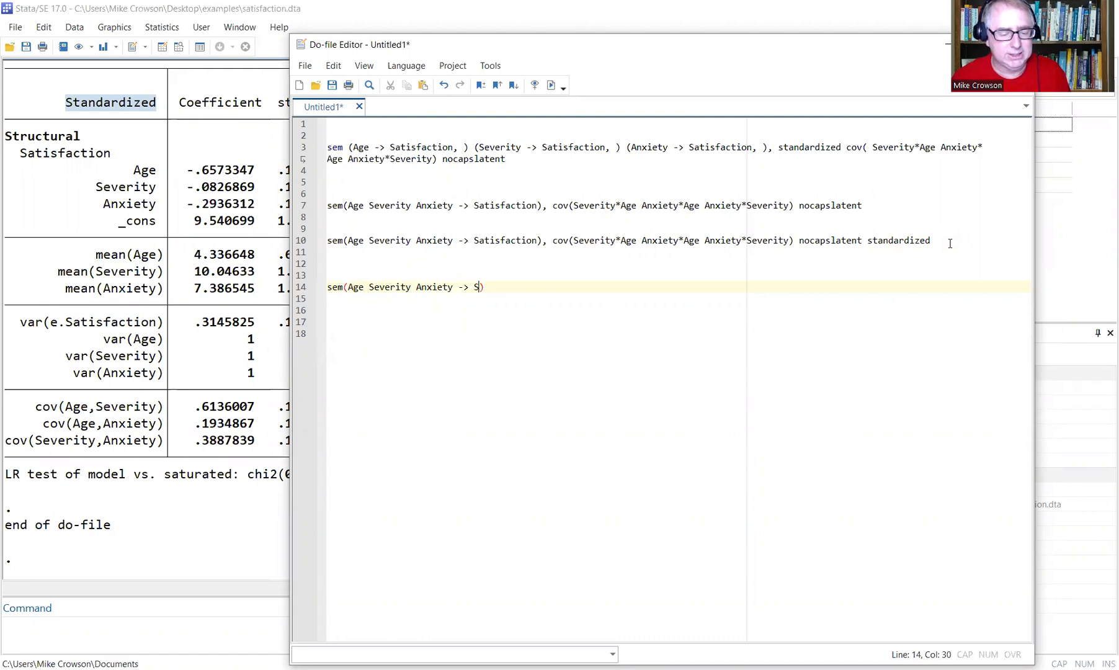
pyautogui.write('atisfaction, cov')
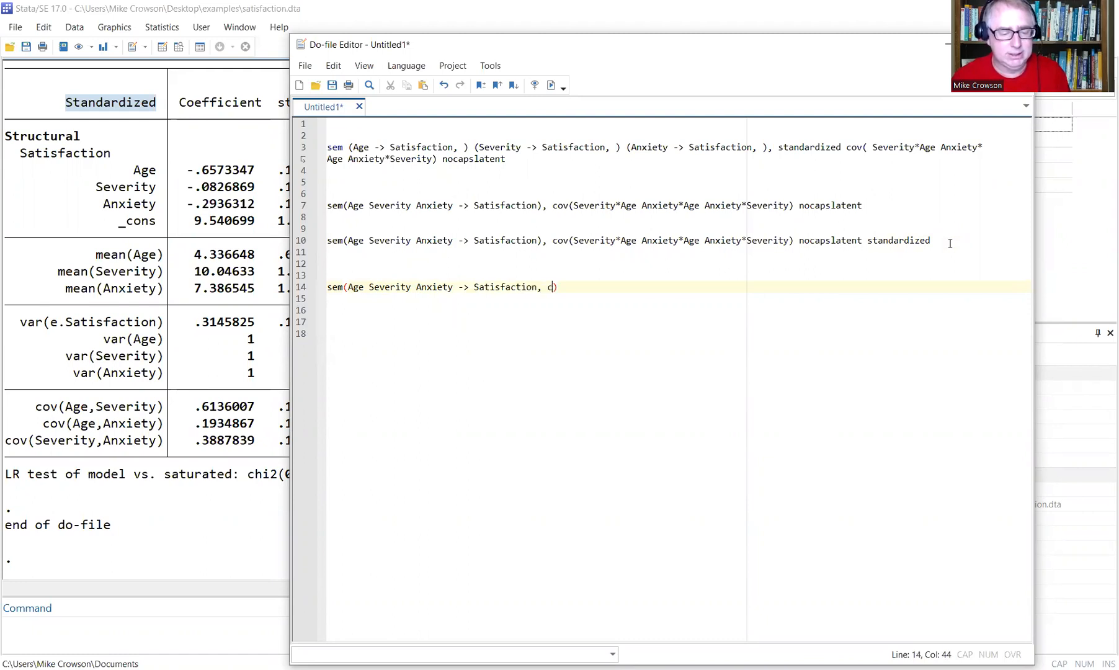
pyautogui.write('(S')
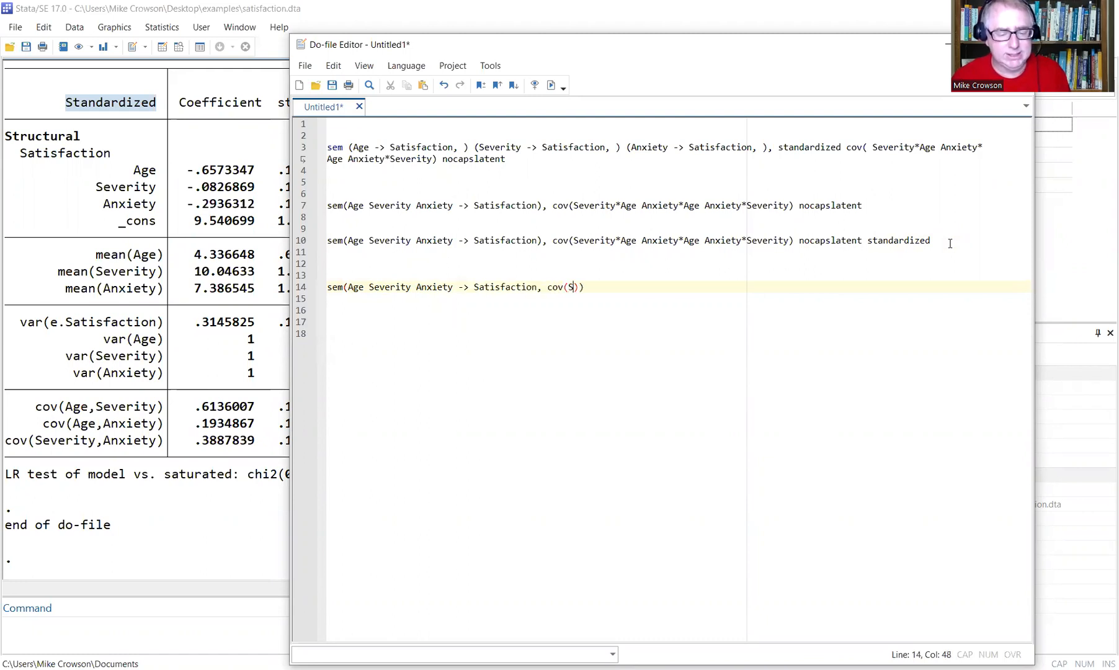
pyautogui.write('everity*')
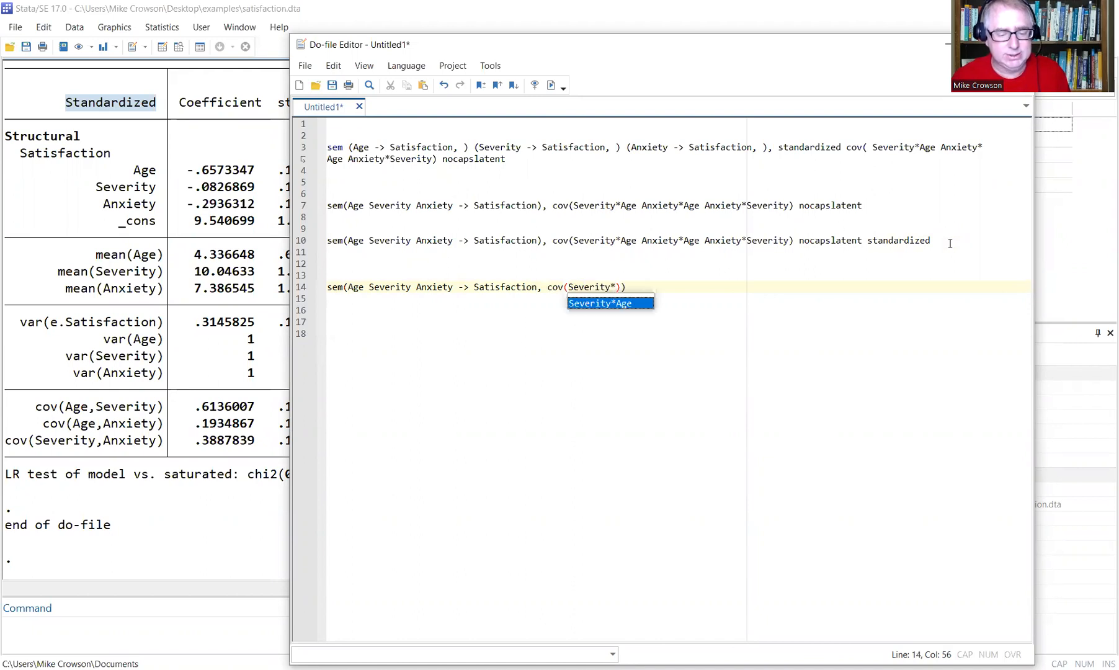
pyautogui.write('Age An')
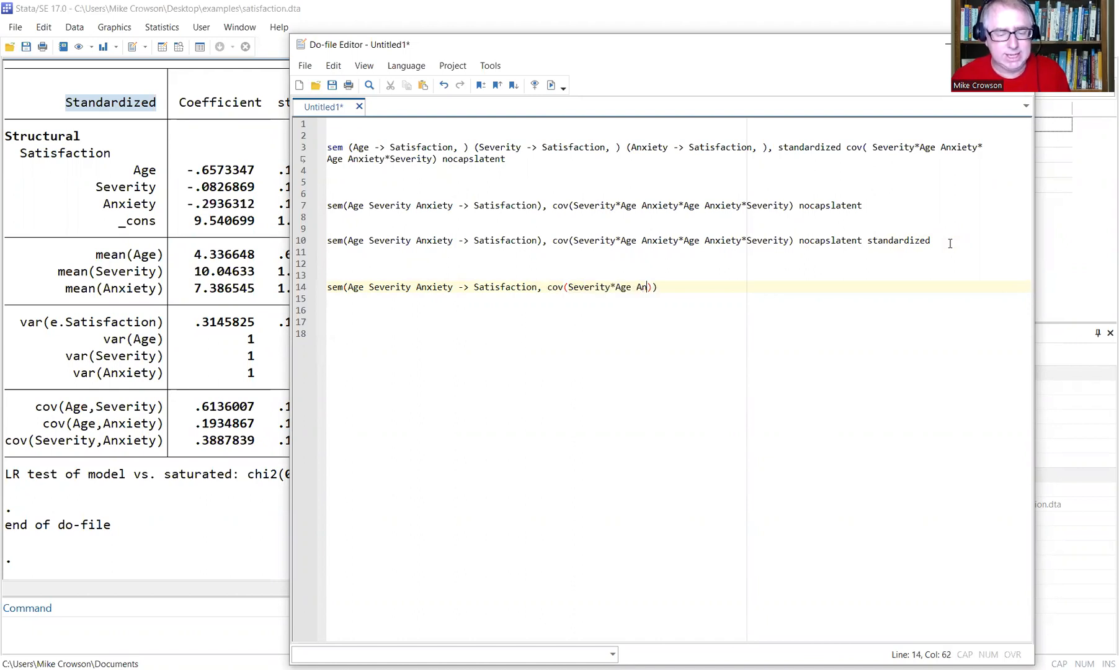
pyautogui.write('xiety*')
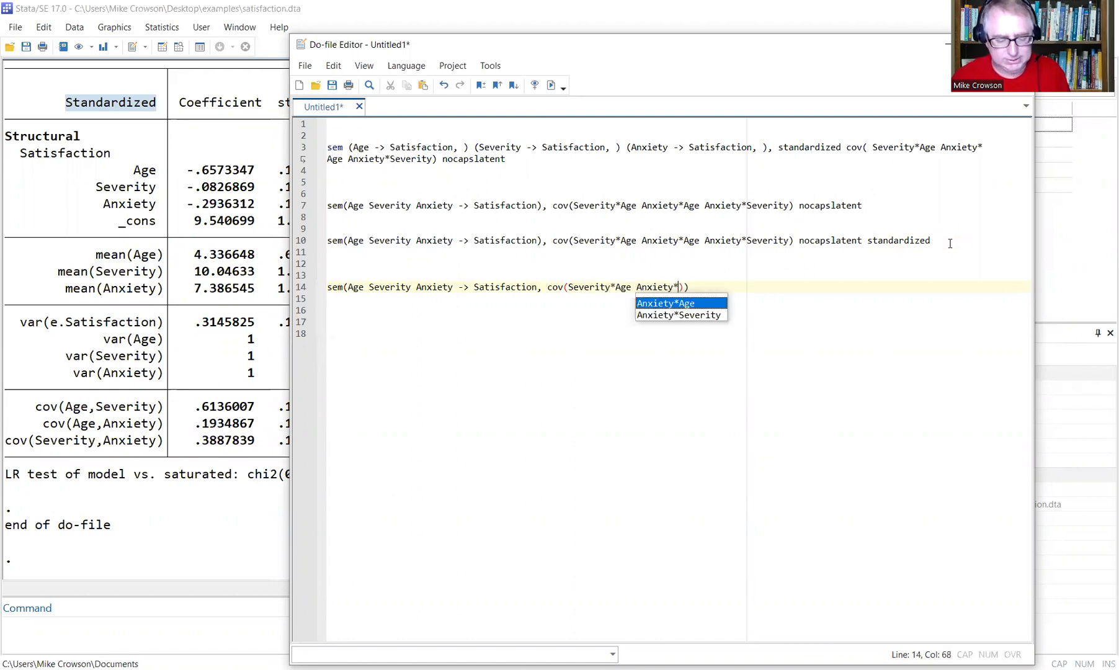
pyautogui.press('Escape')
pyautogui.write('Age')
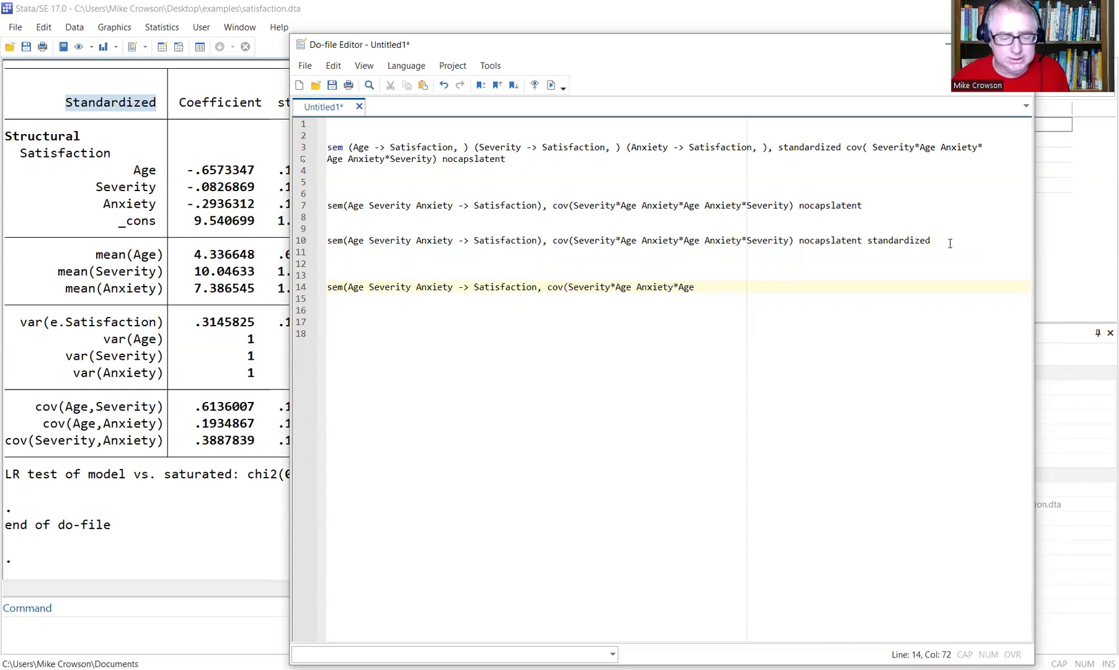
pyautogui.press('BackSpace')
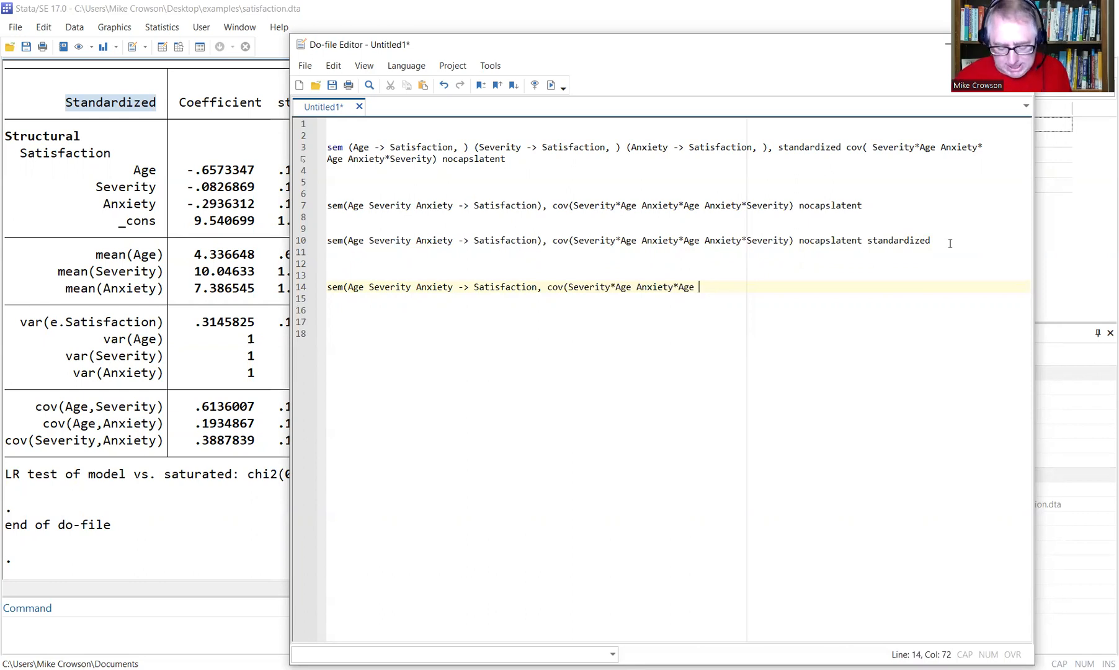
pyautogui.write('///')
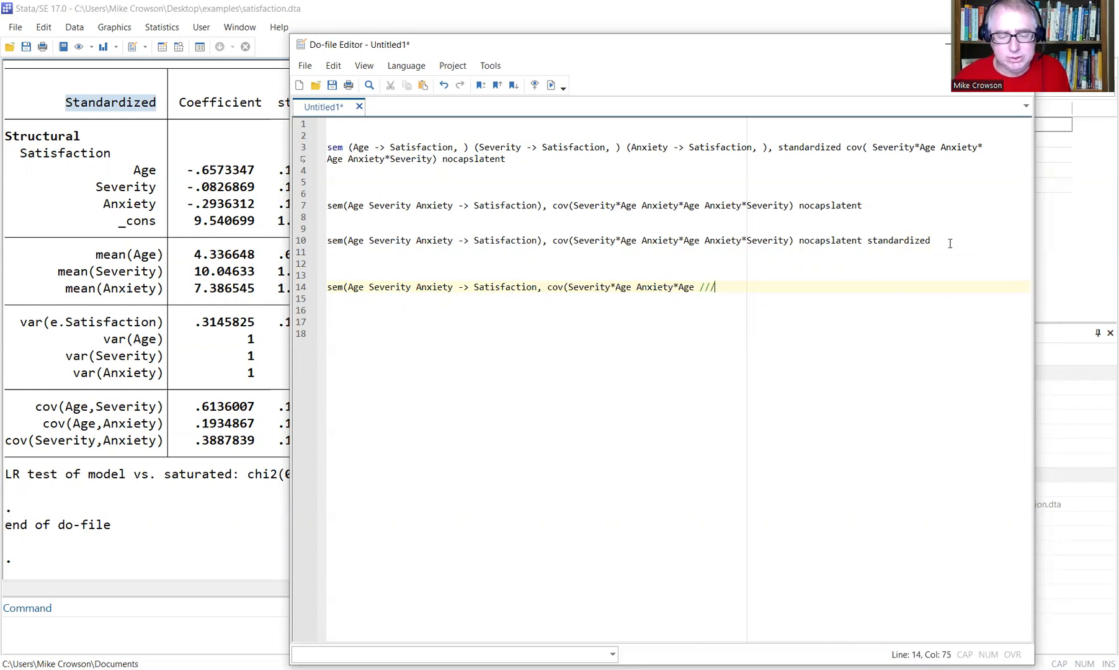
pyautogui.press('Return')
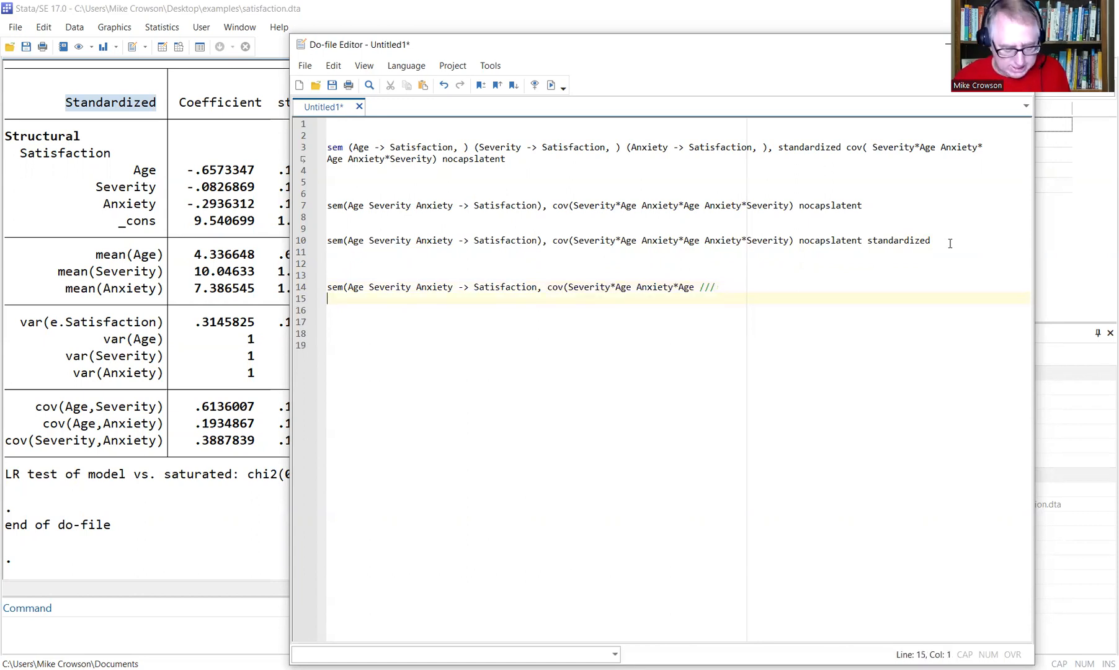
# Continue with Anxiety*Severity) nocapslatent /// on line 15 and standardized on line 16.
pyautogui.write('Anxi')
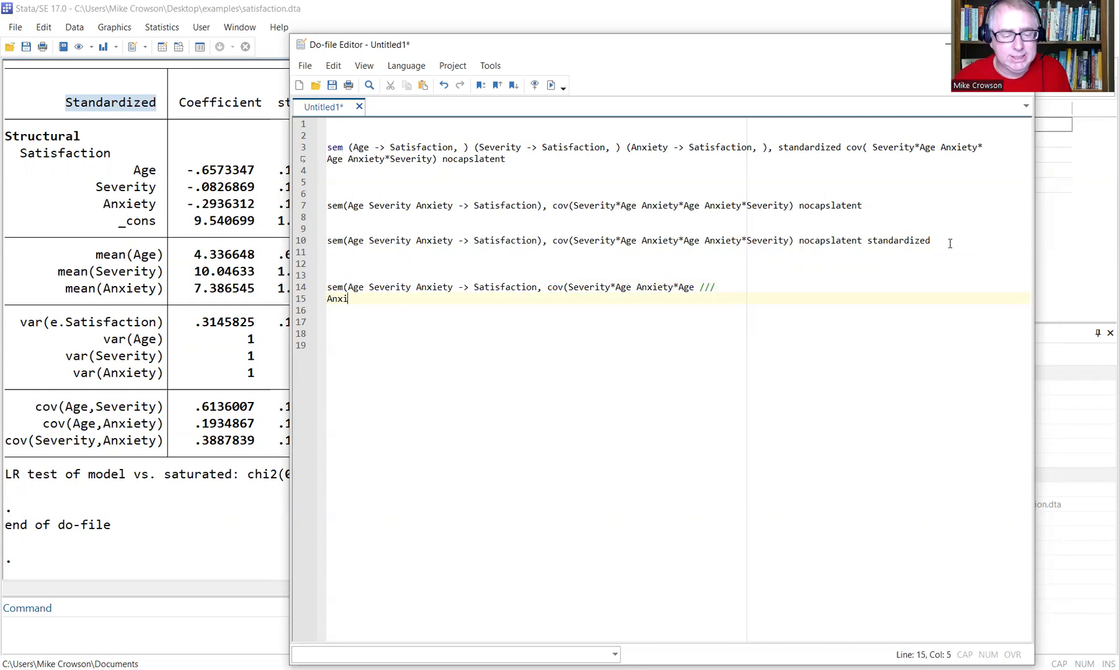
pyautogui.write('ety*')
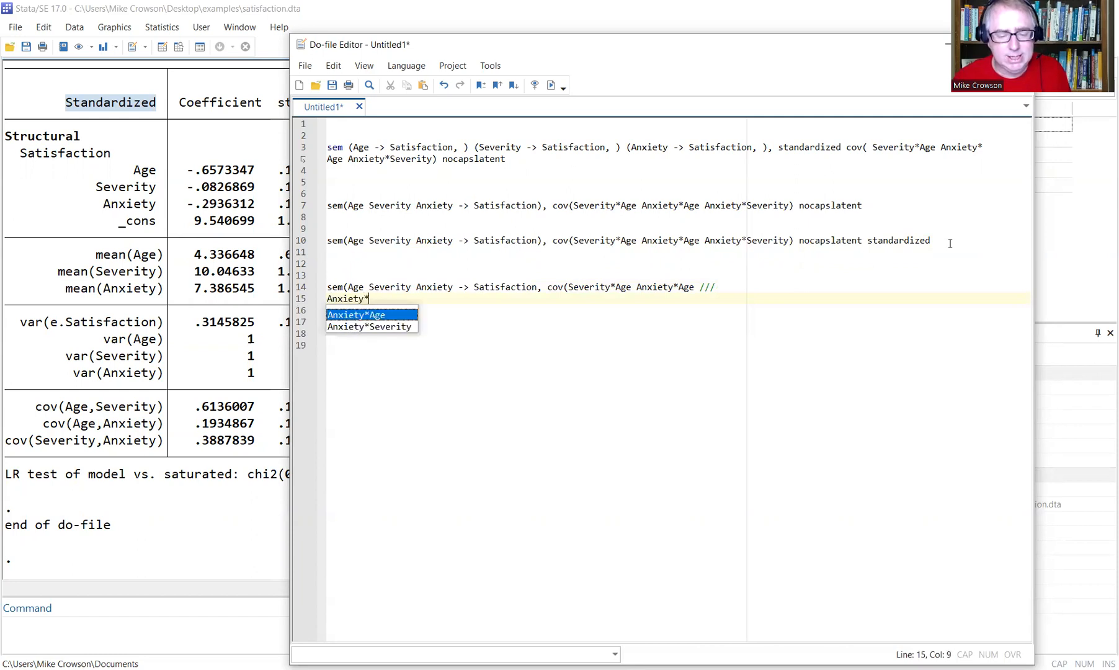
pyautogui.write('Severity')
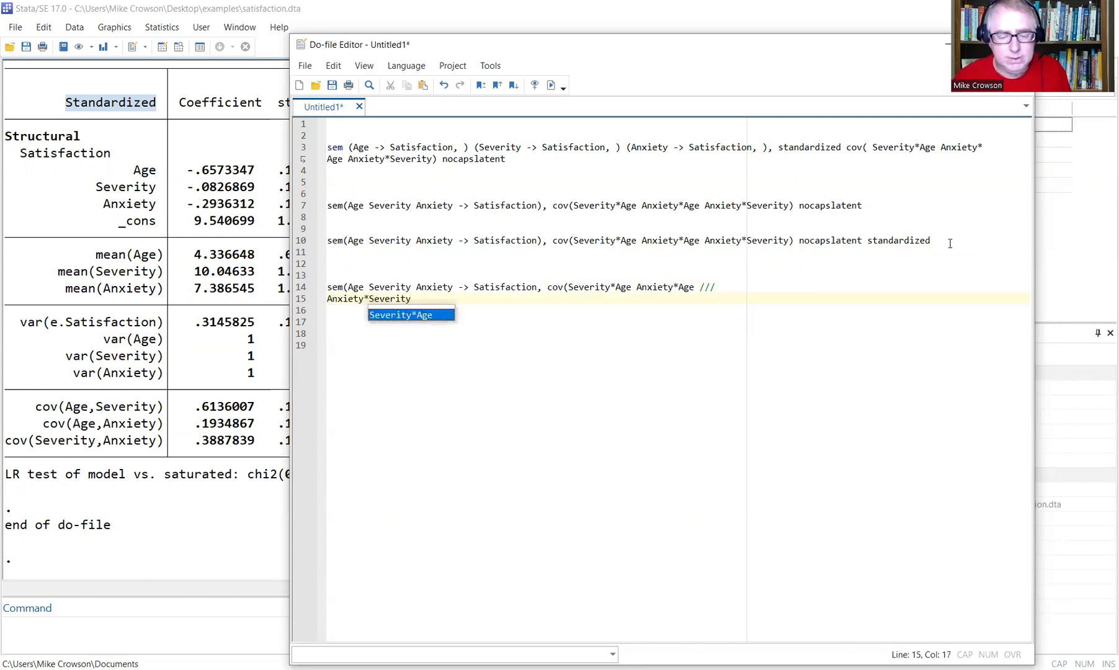
pyautogui.write(') n')
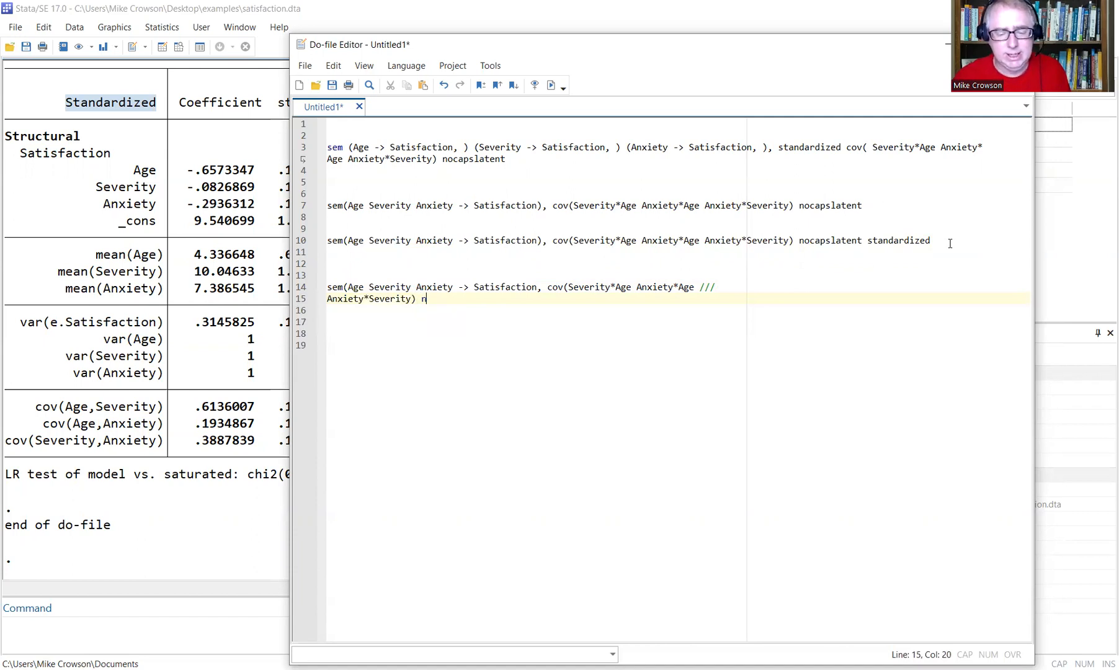
pyautogui.write('ocapslatent sta')
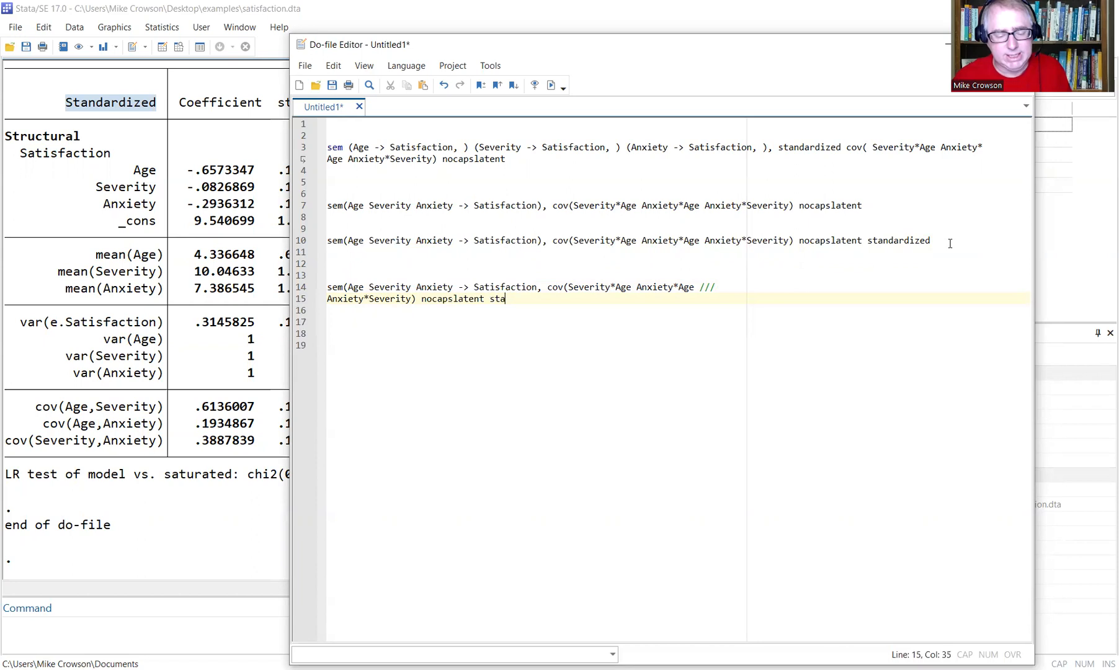
pyautogui.write('ndardized')
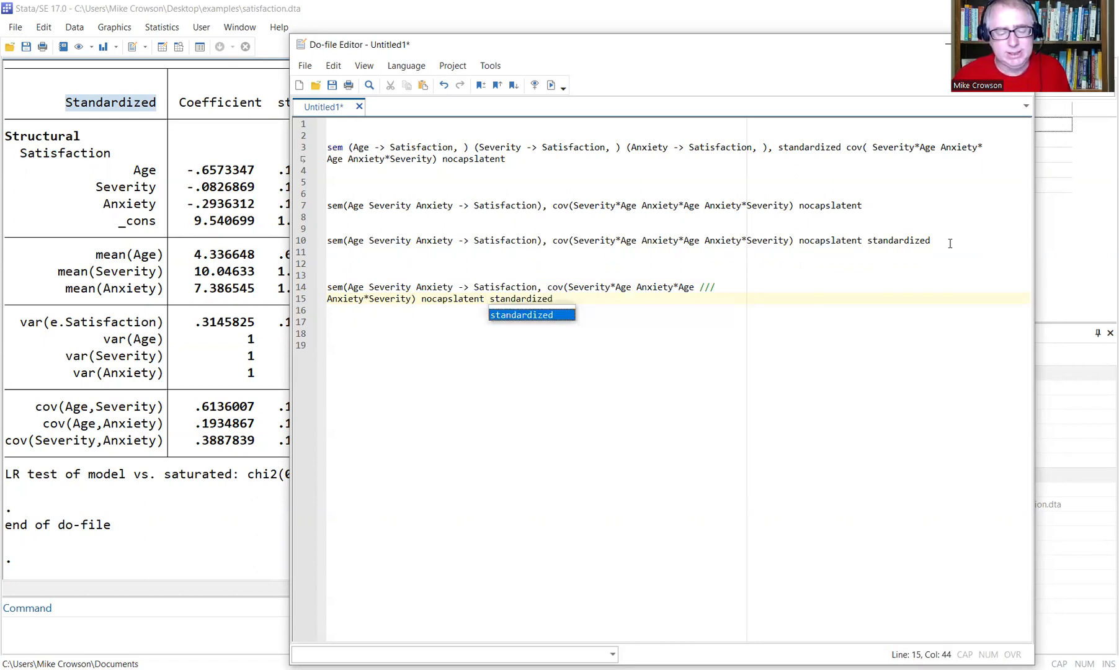
pyautogui.hotkey('ctrl', 'BackSpace')
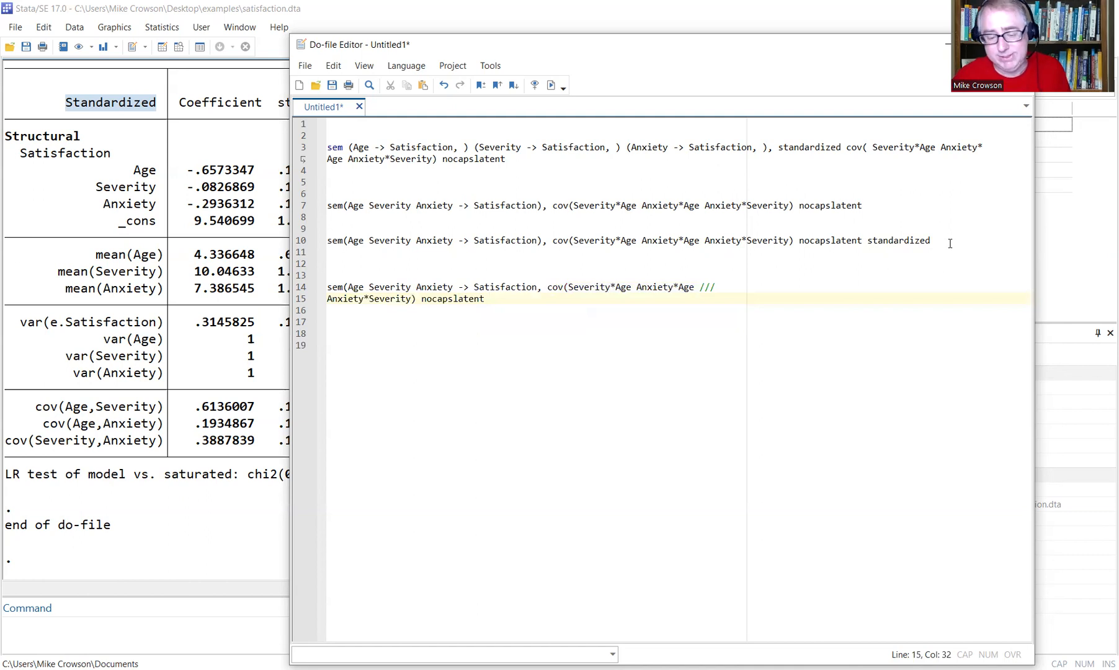
pyautogui.press('BackSpace')
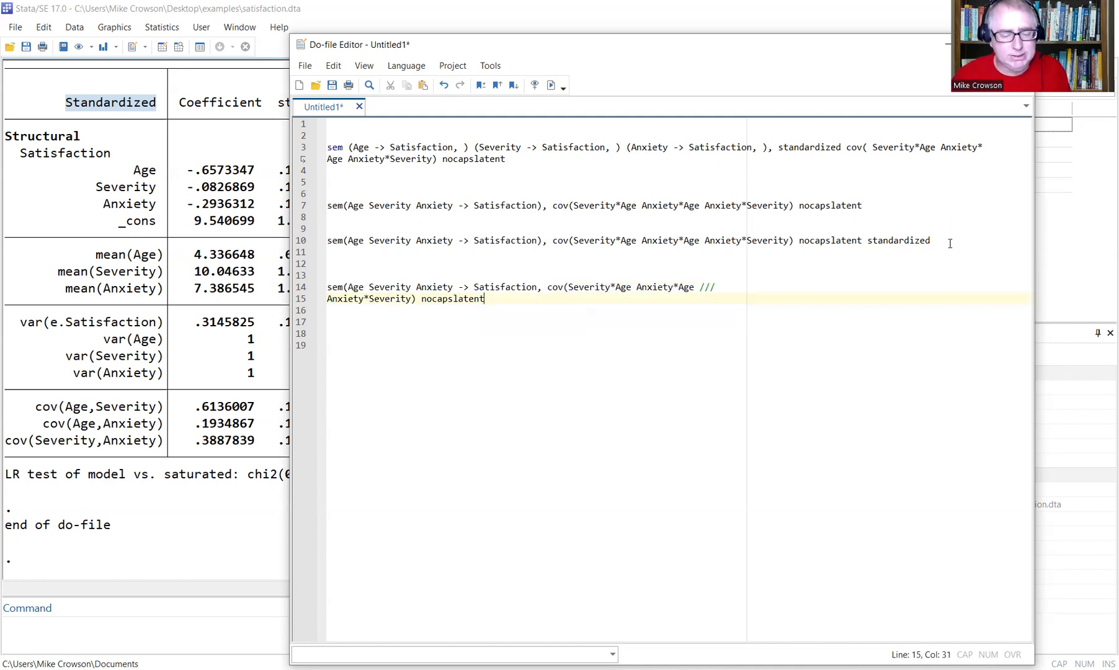
pyautogui.write('///')
pyautogui.press('Return')
pyautogui.write('standardized')
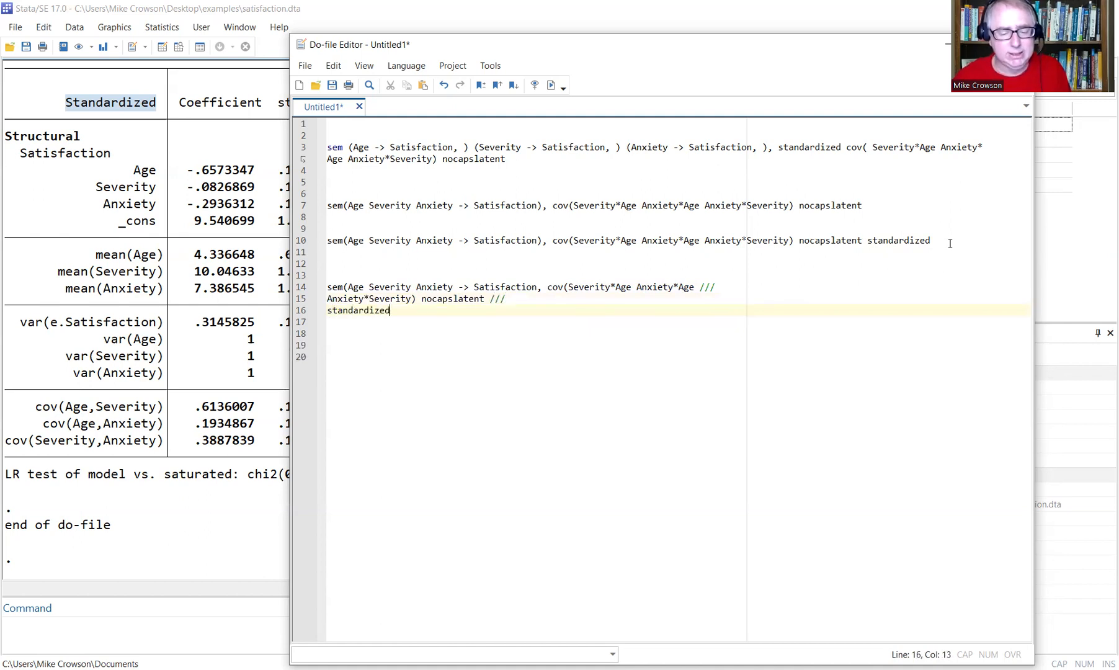
# Run lines 14–16 and inspect the r(198) unmatched open parenthesis error in Results.
pyautogui.moveTo(460, 310); pyautogui.dragTo(327, 287)
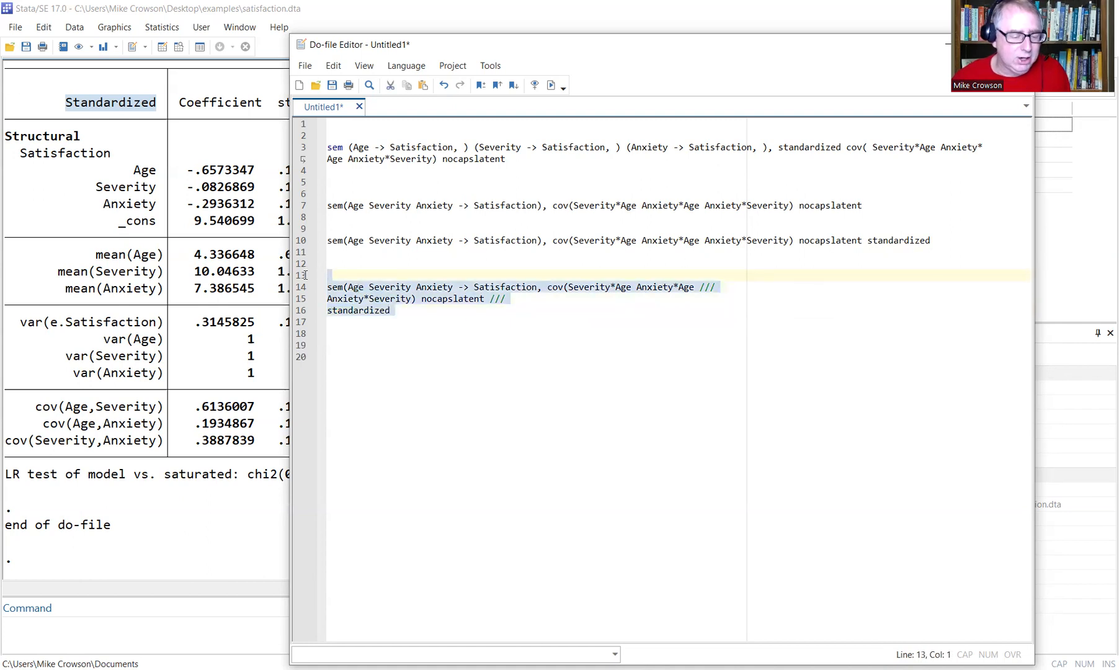
pyautogui.click(550, 87)
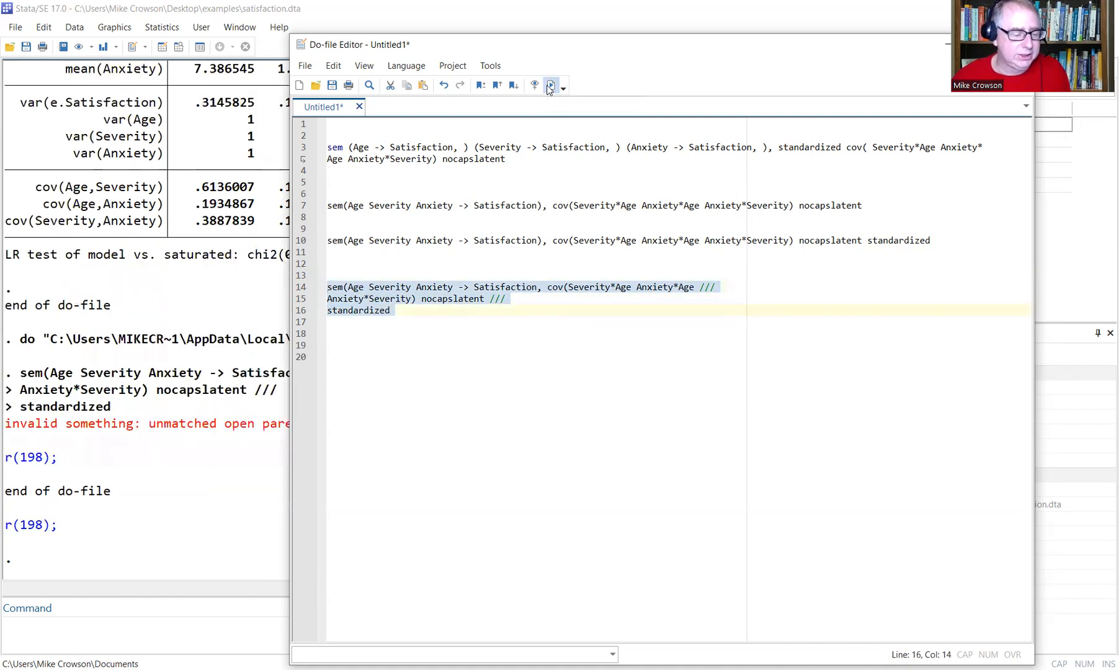
pyautogui.click(621, 300)
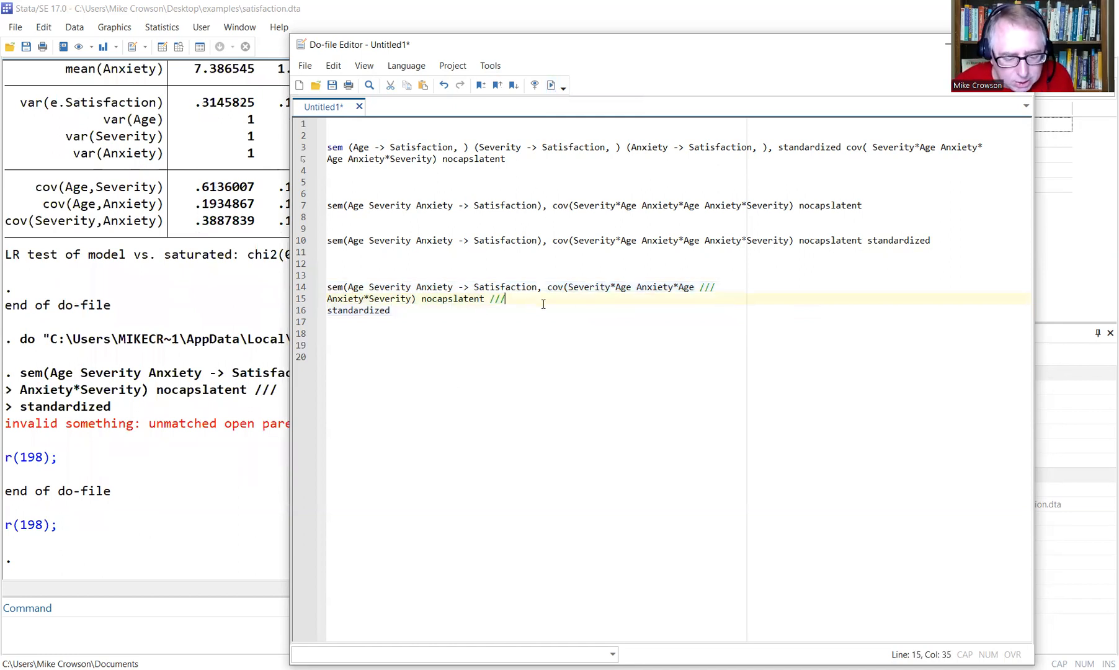
pyautogui.click(562, 287)
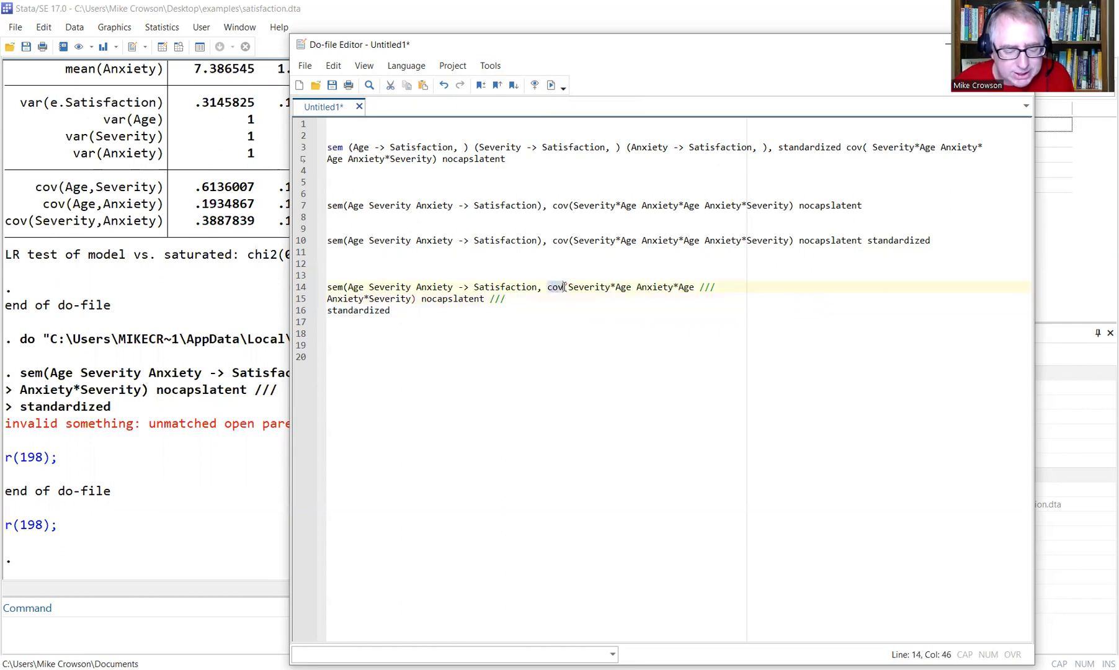
pyautogui.click(7, 424)
pyautogui.moveTo(467, 418); pyautogui.dragTo(460, 423)
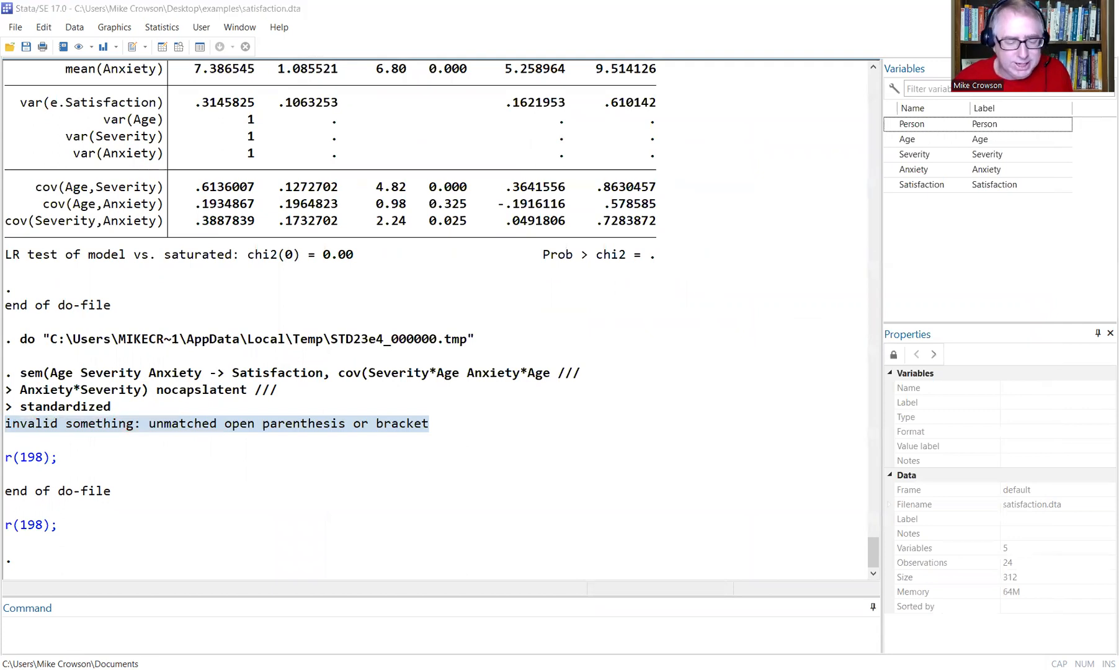
pyautogui.hotkey('alt', 'Tab')
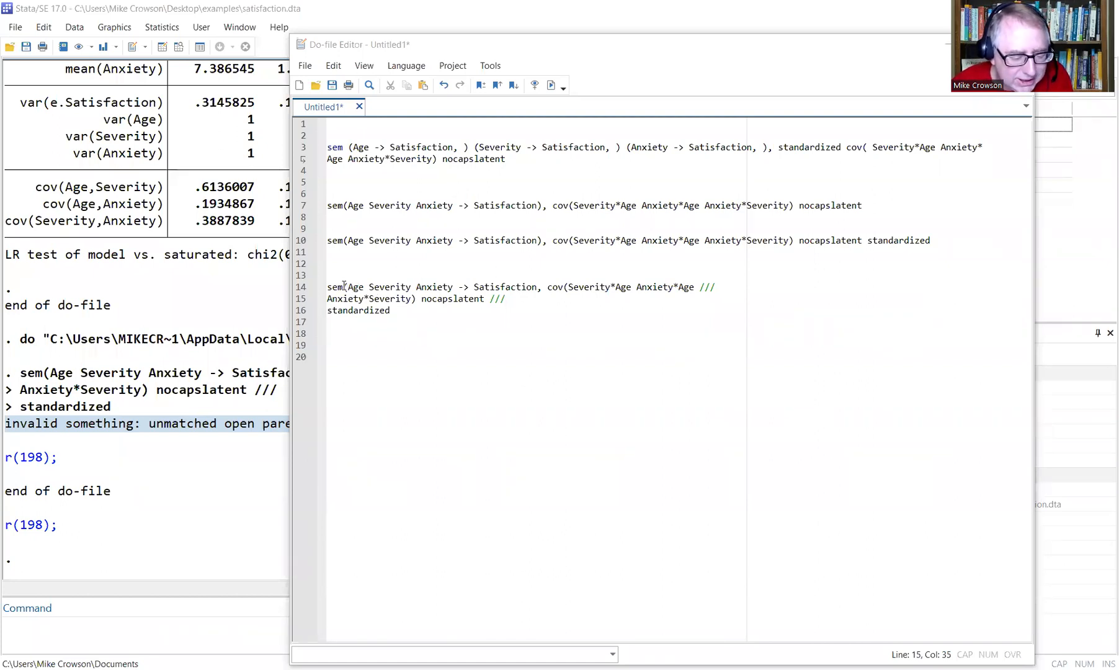
# Fix line 14 after Satisfaction and rerun lines 14–16, giving standardized Age -.6573347, Anxiety -.2936312.
pyautogui.moveTo(344, 286); pyautogui.dragTo(537, 288)
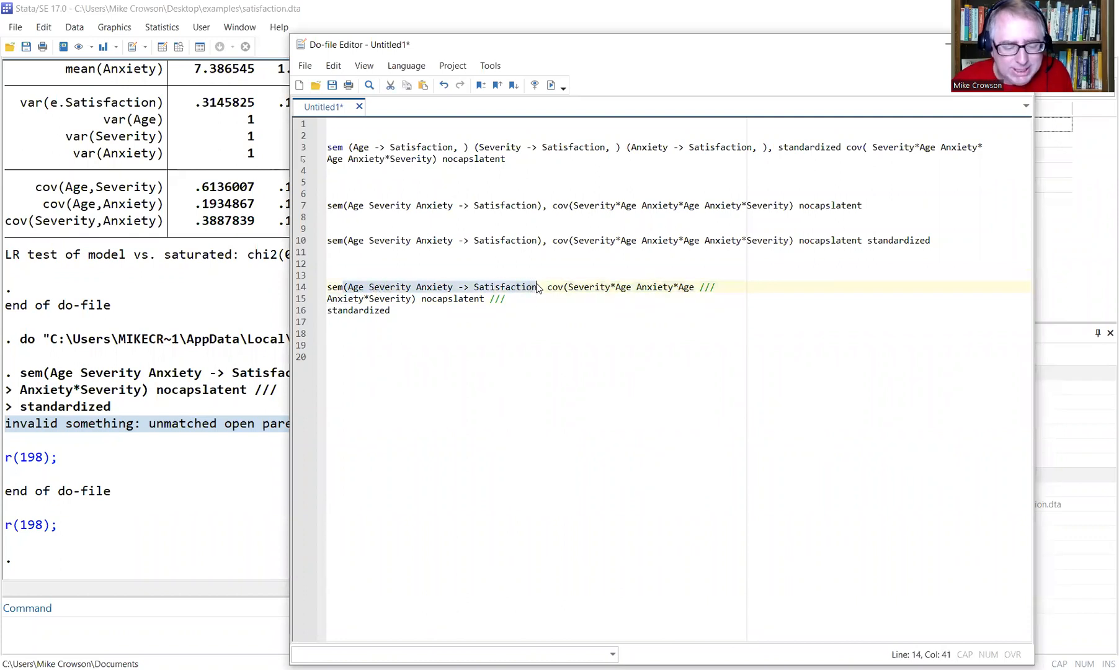
pyautogui.click(538, 288)
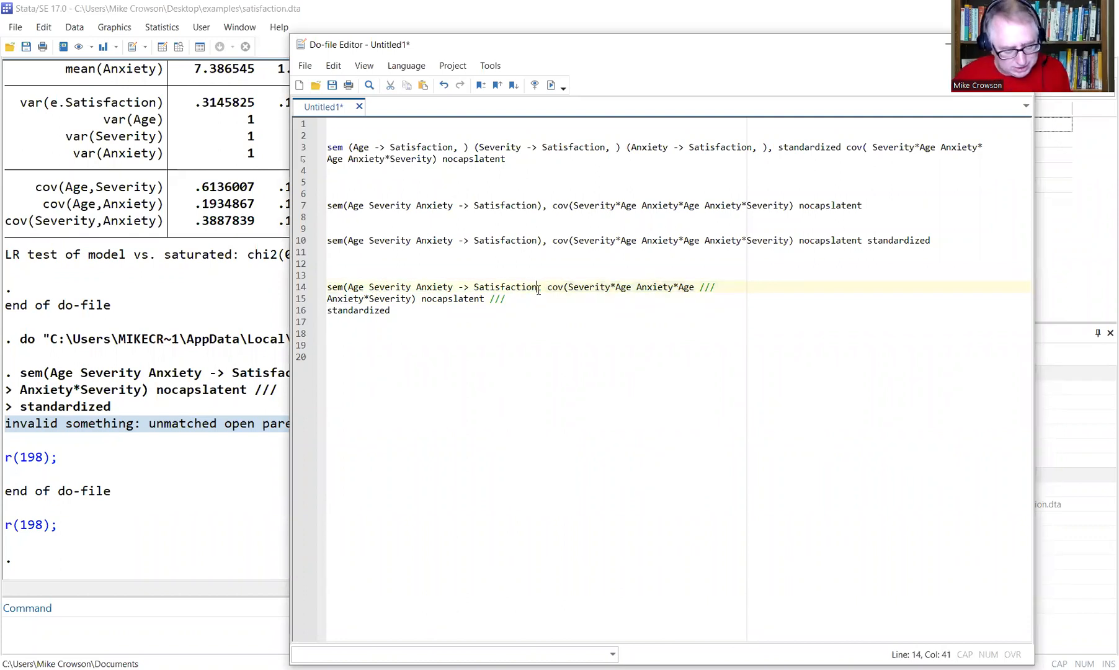
pyautogui.write(',')
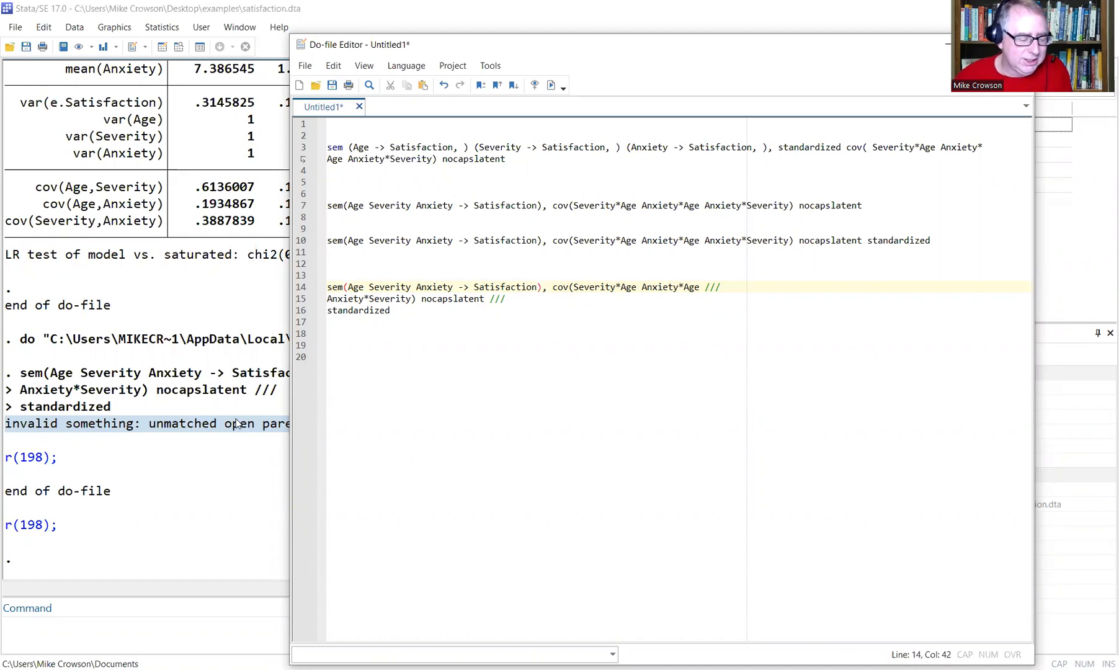
pyautogui.moveTo(407, 311); pyautogui.dragTo(298, 289)
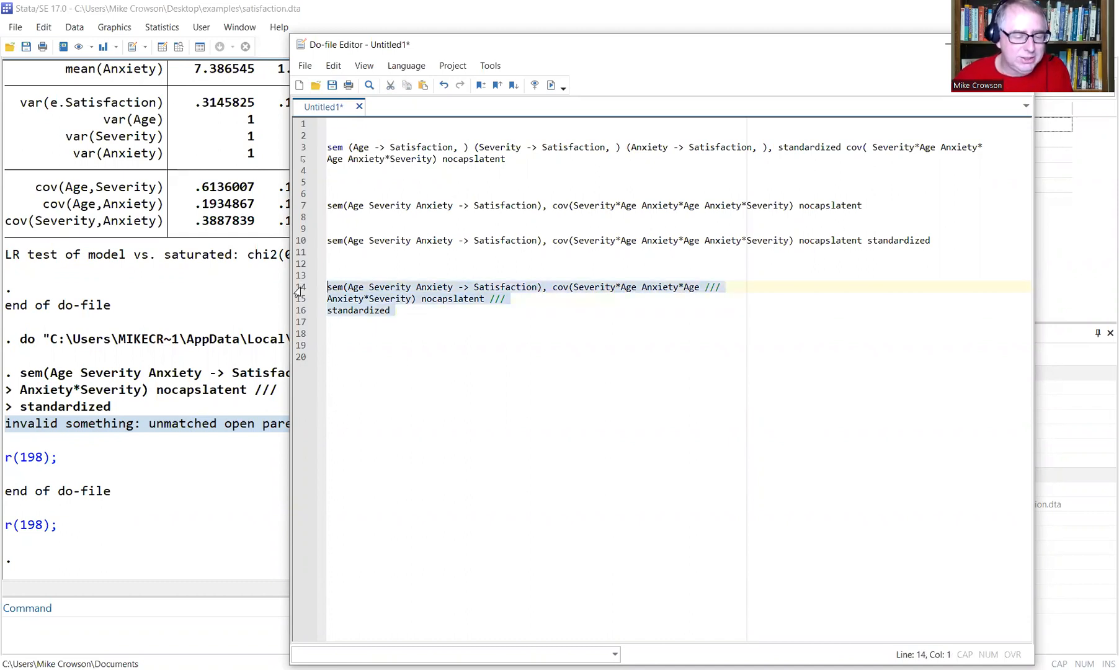
pyautogui.click(551, 85)
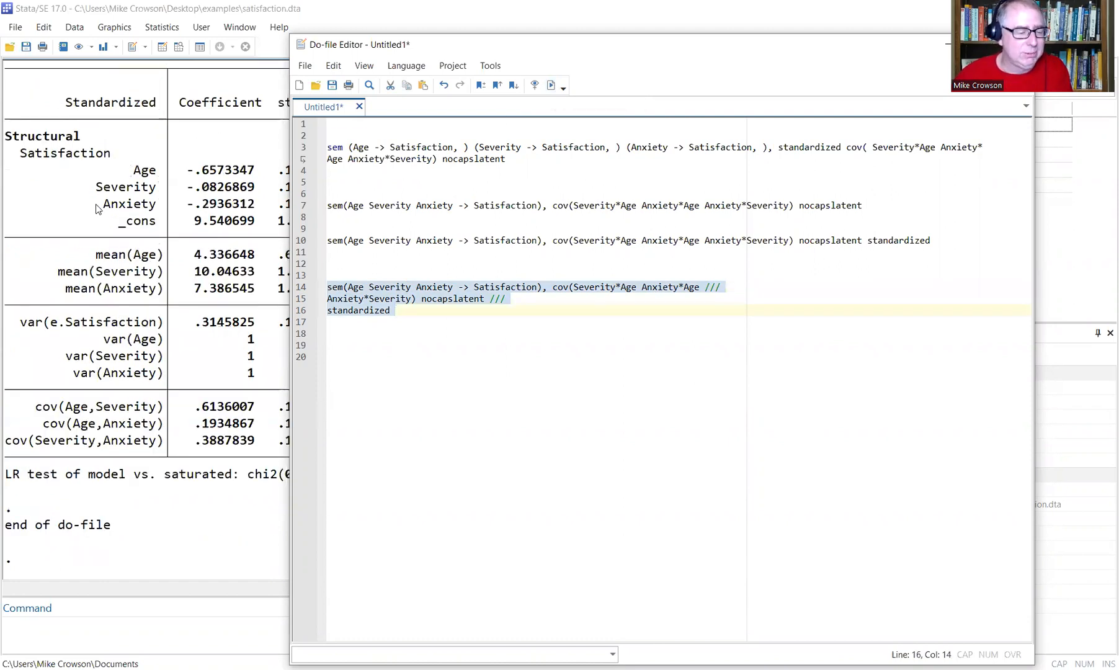
pyautogui.moveTo(65, 102); pyautogui.dragTo(164, 103)
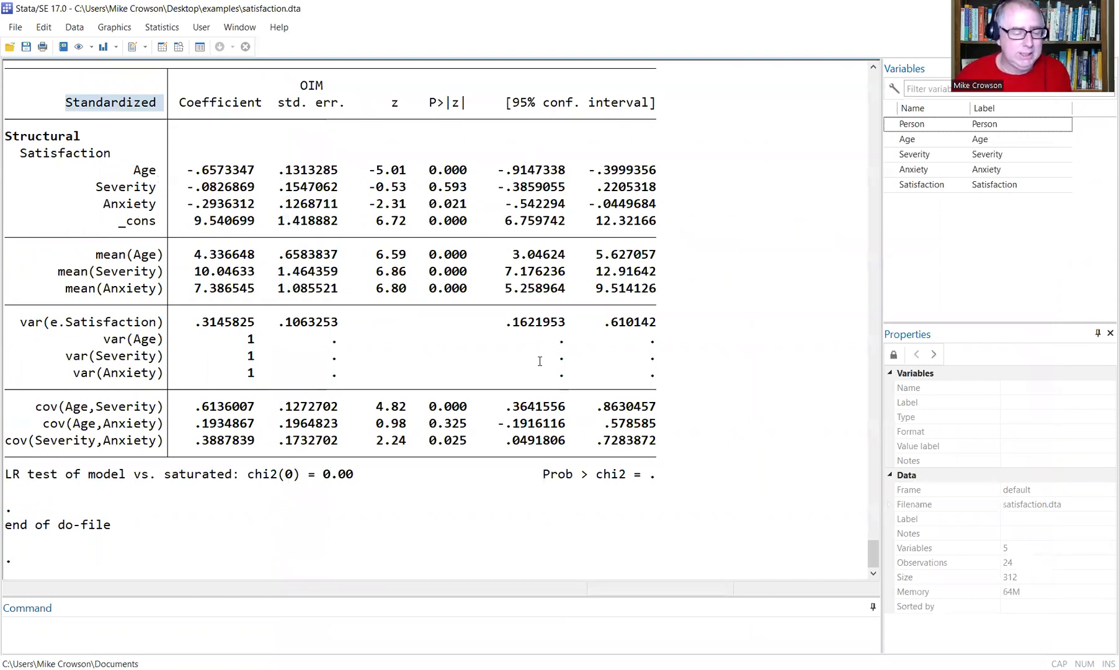
pyautogui.hotkey('alt', 'Tab')
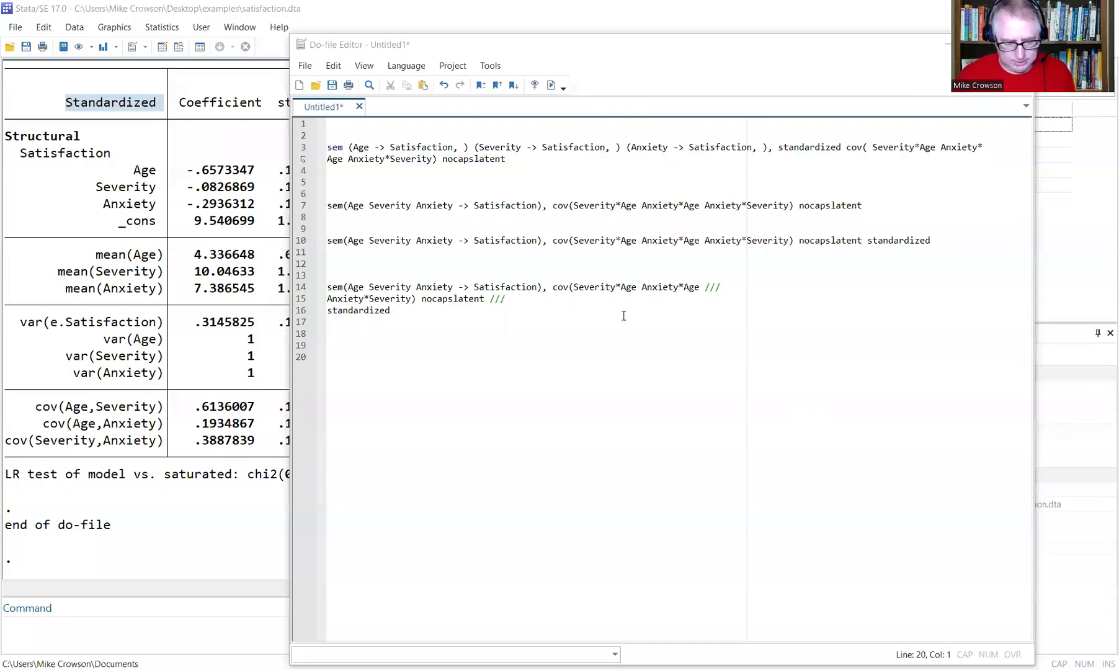
# Add an estat eqgof command on a new line 18 below the sem command.
pyautogui.click(451, 317)
pyautogui.press('Return')
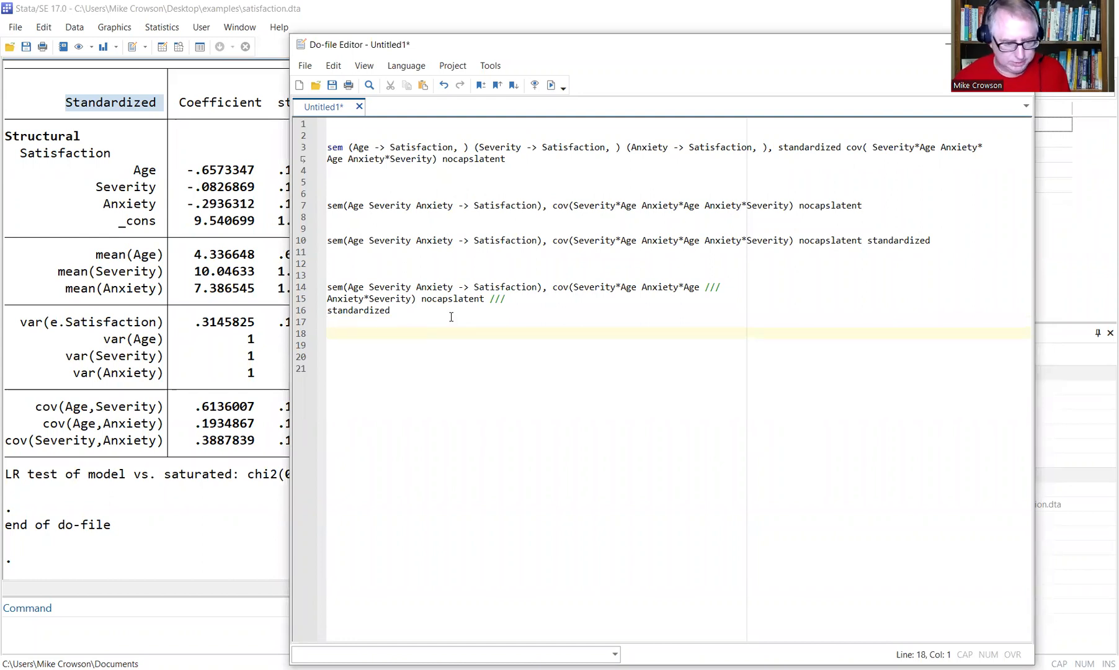
pyautogui.write('e')
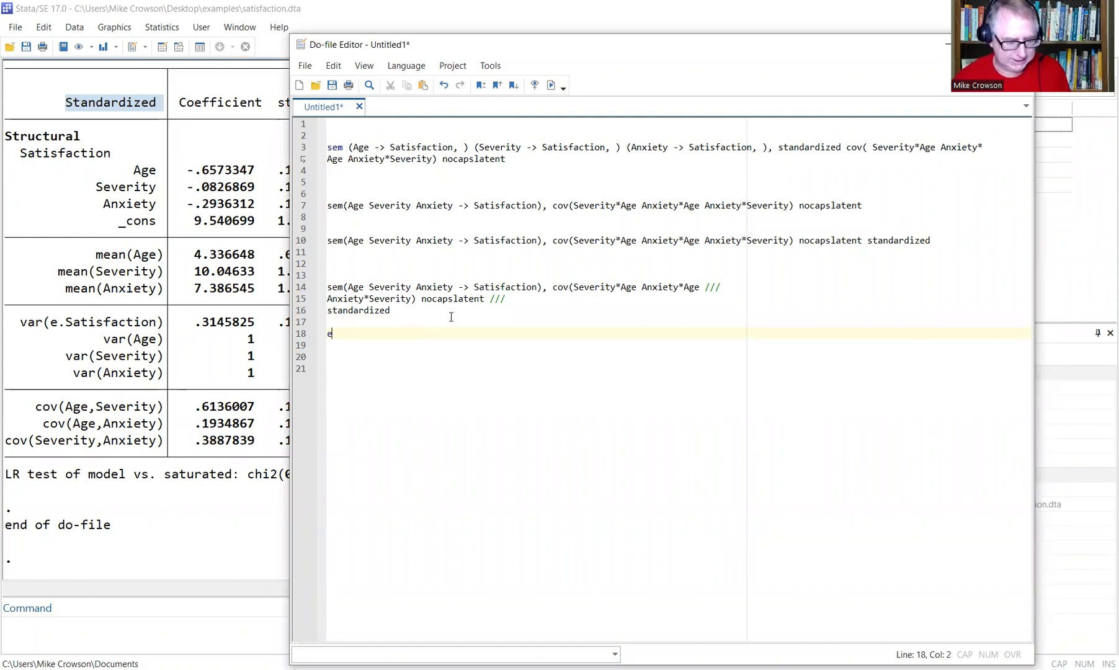
pyautogui.write('stat')
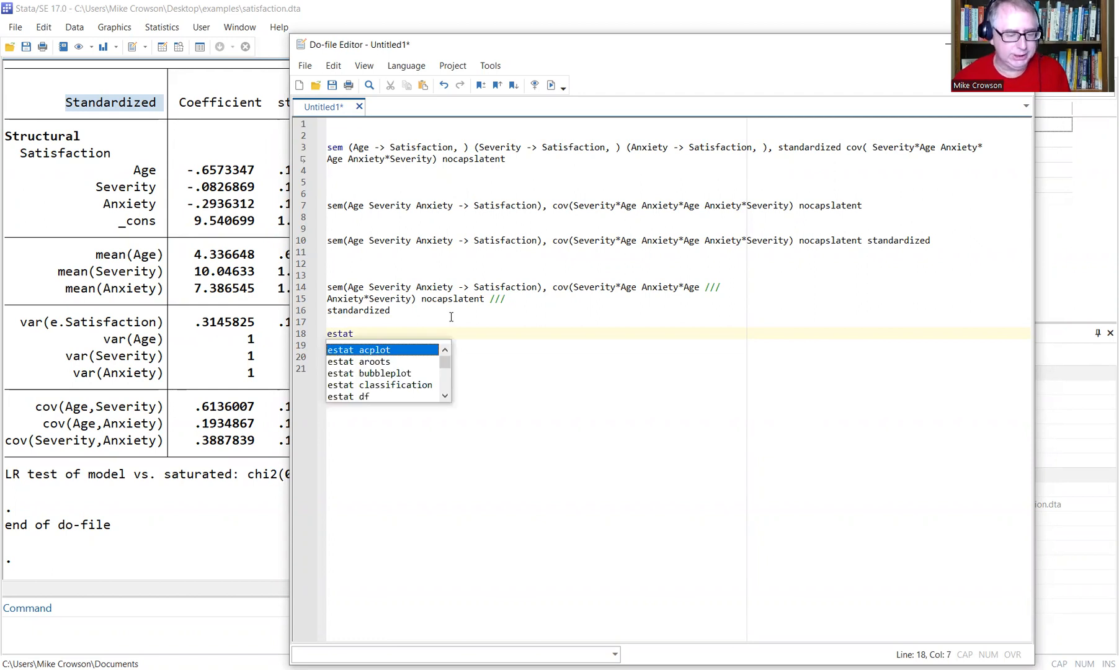
pyautogui.write(' eqgof')
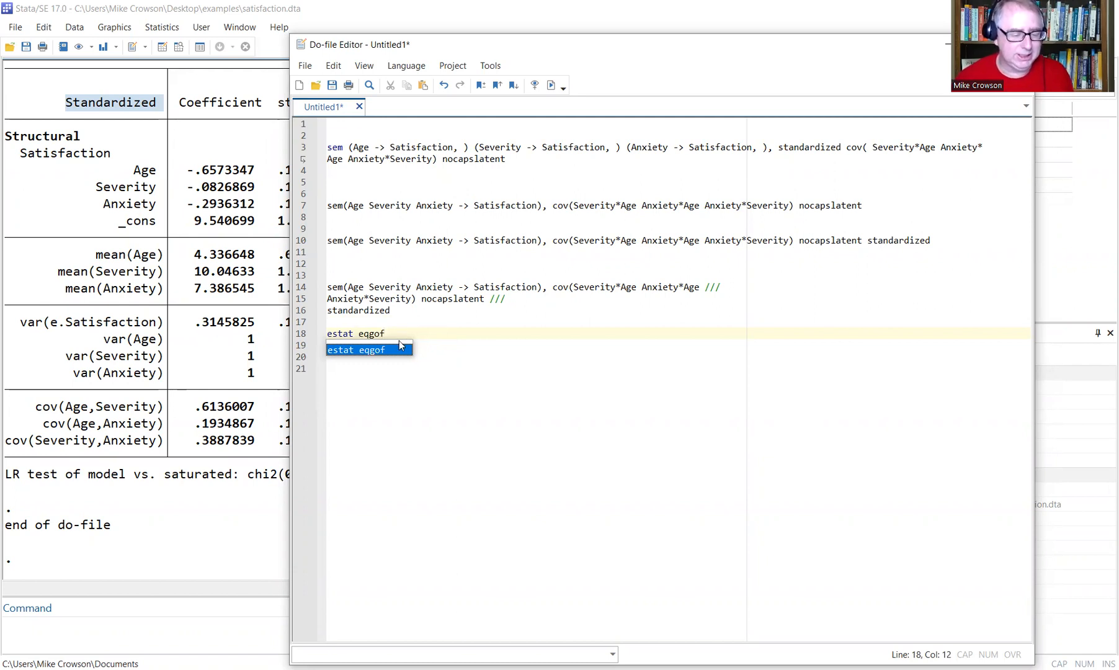
pyautogui.press('Escape')
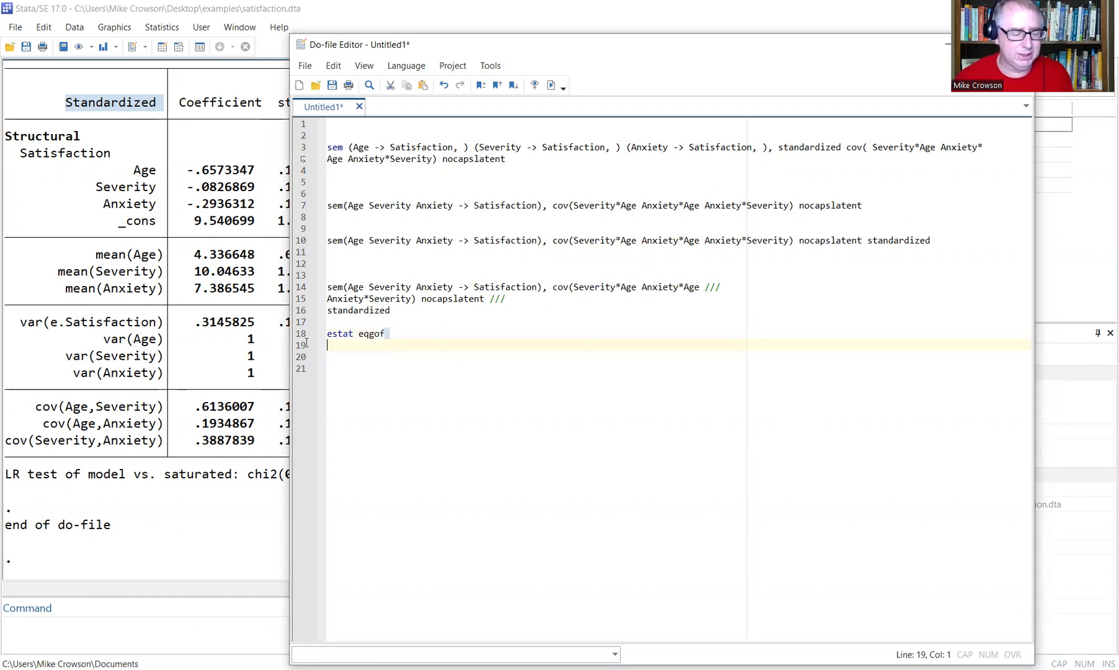
# Run line 18 and highlight the Equation-level goodness of fit table in Results.
pyautogui.click(302, 334)
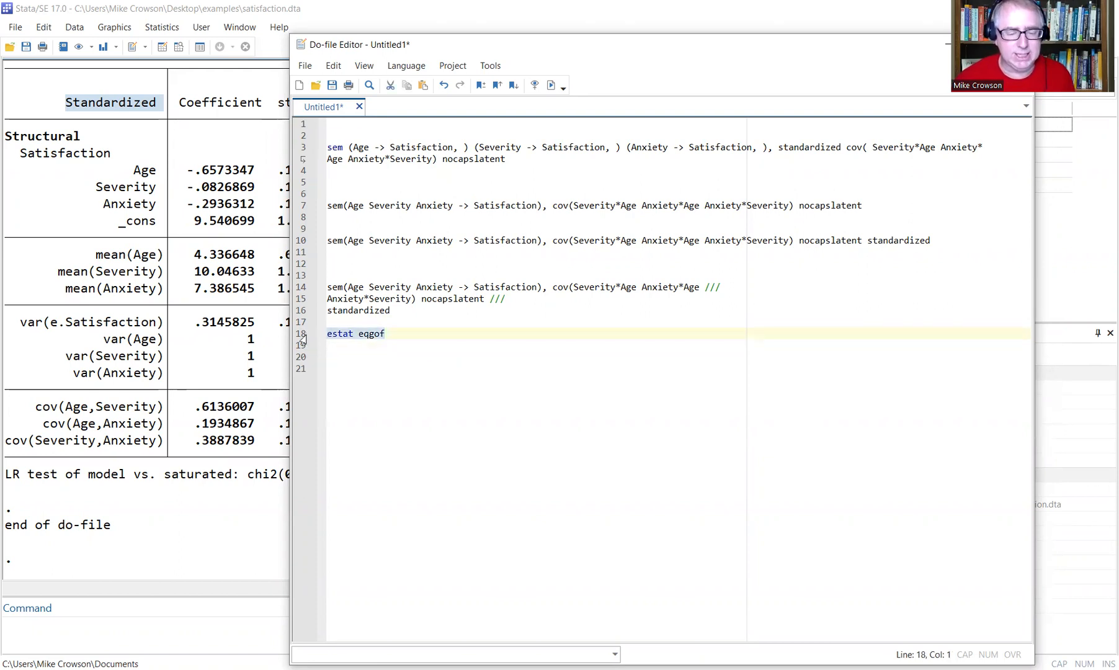
pyautogui.click(551, 87)
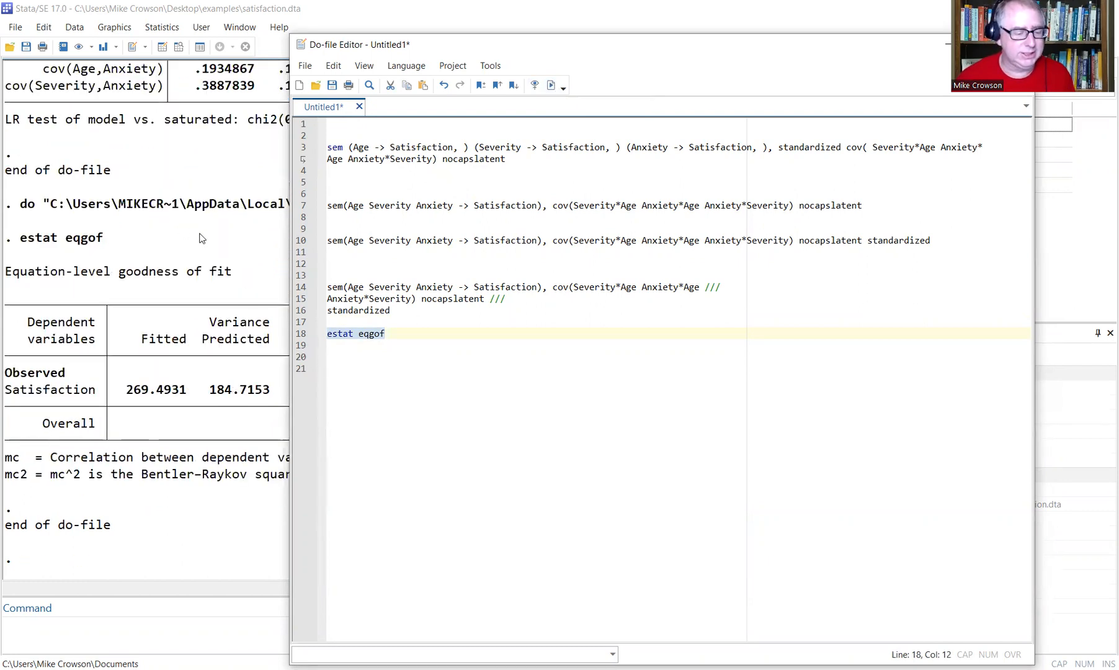
pyautogui.click(200, 239)
pyautogui.moveTo(5, 271); pyautogui.dragTo(233, 273)
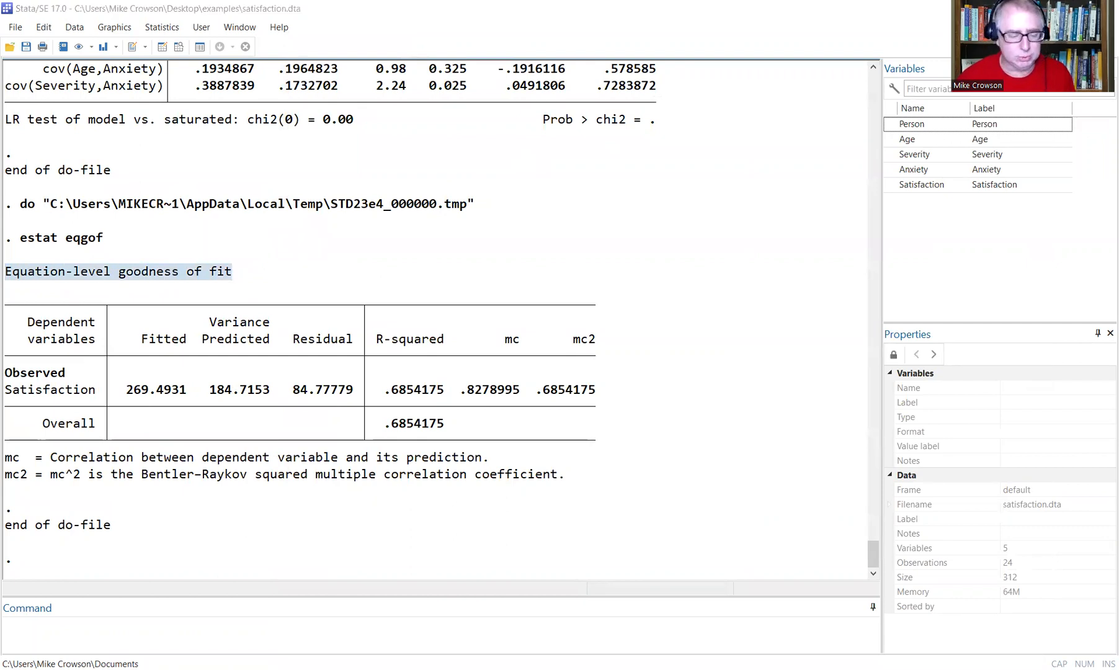
pyautogui.hotkey('alt', 'Tab')
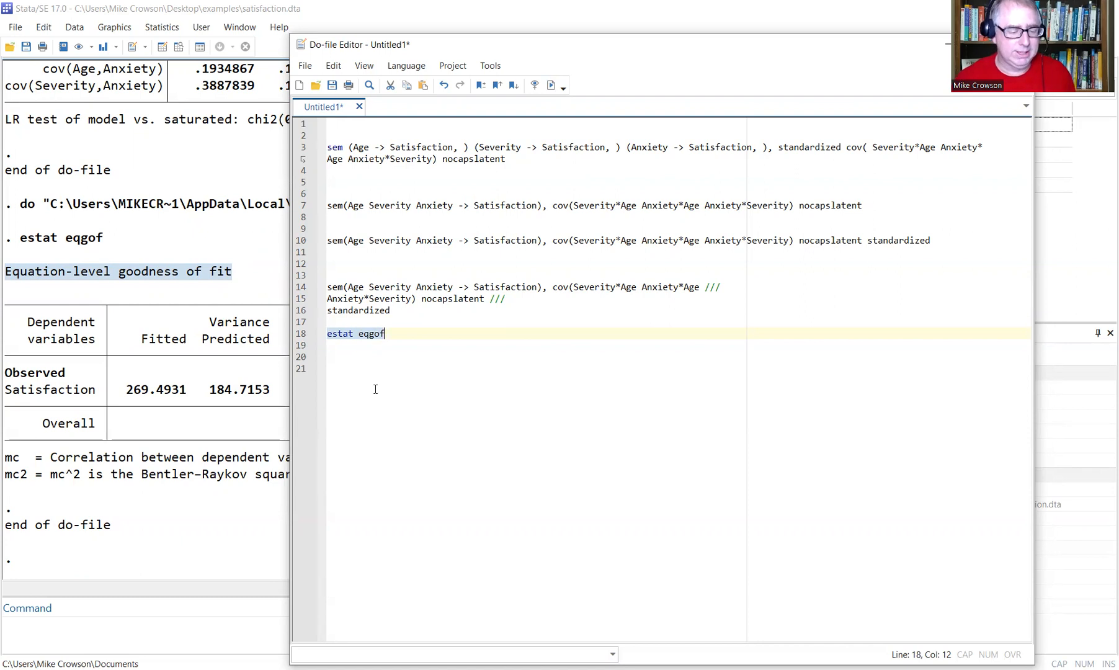
# Save the Untitled1 do-file as 'regression example' in the Desktop examples folder.
pyautogui.click(415, 336)
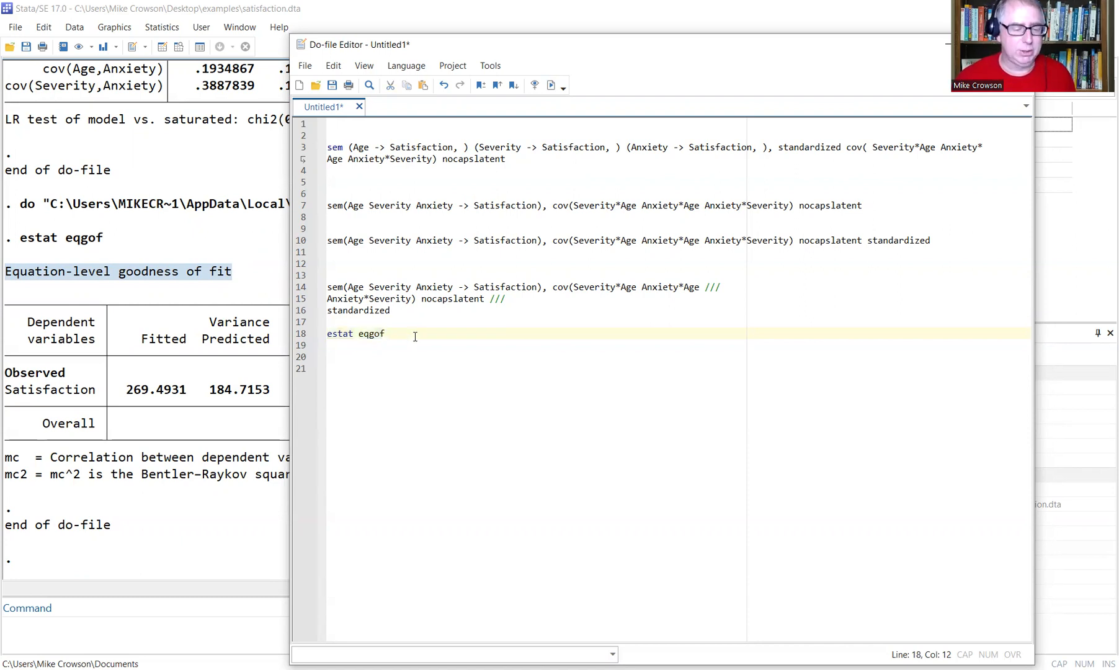
pyautogui.click(303, 67)
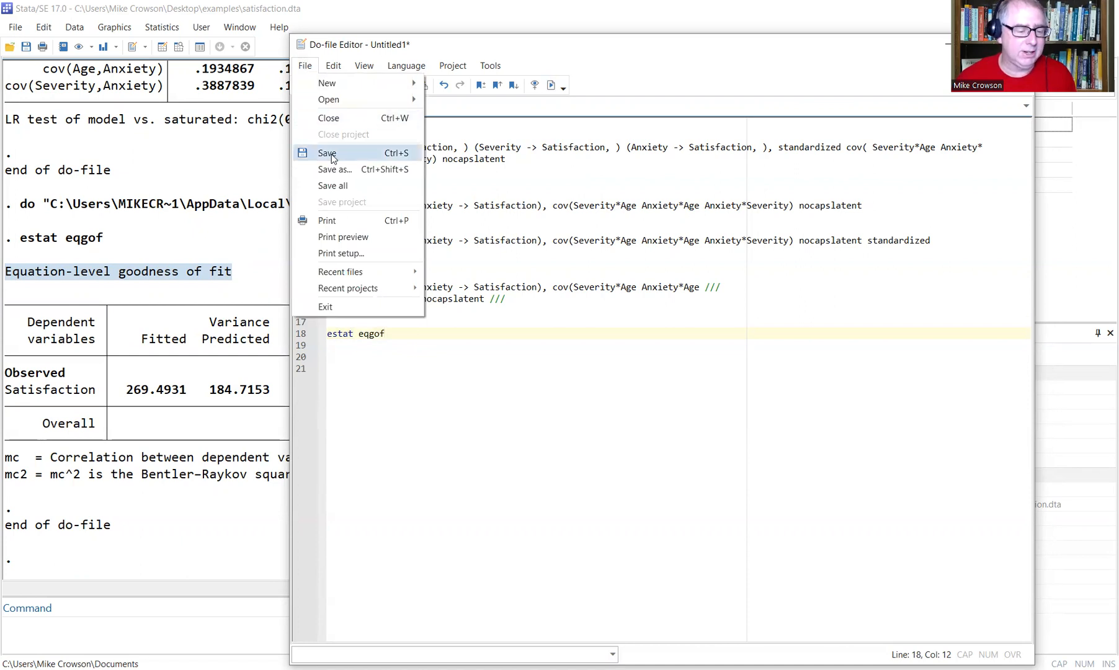
pyautogui.click(345, 170)
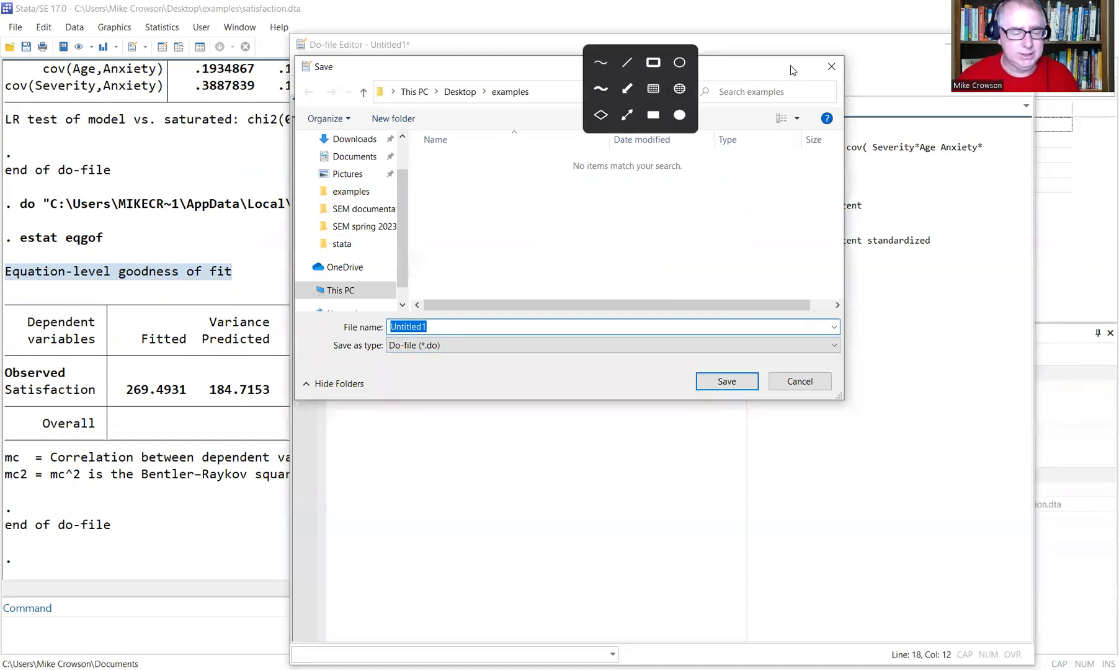
pyautogui.click(600, 62)
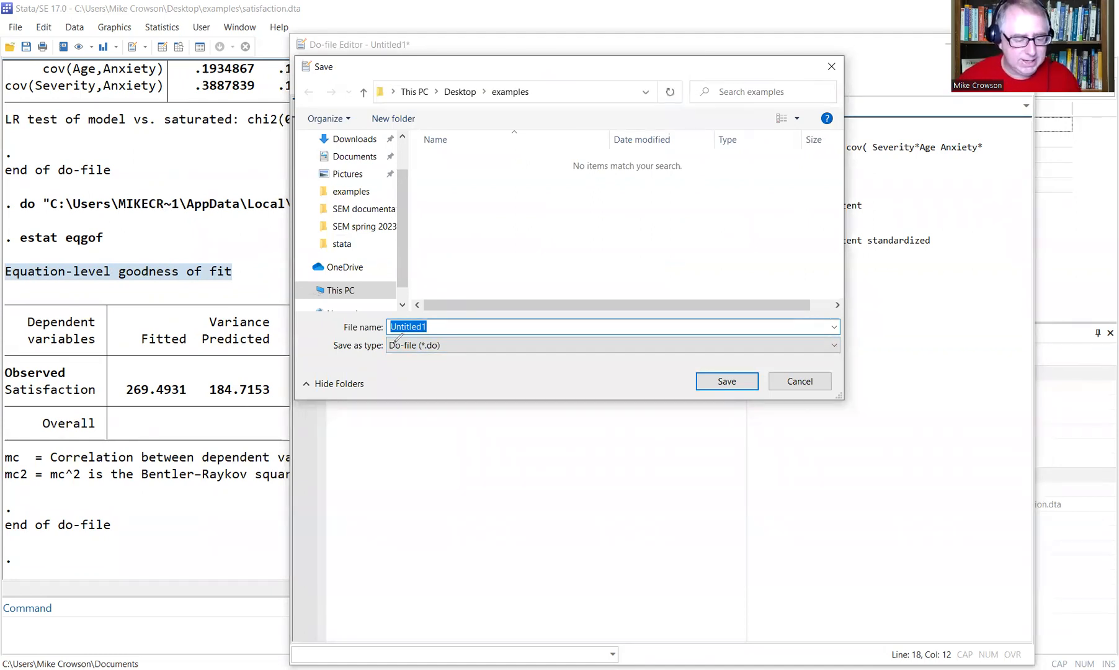
pyautogui.moveTo(380, 335); pyautogui.dragTo(434, 335)
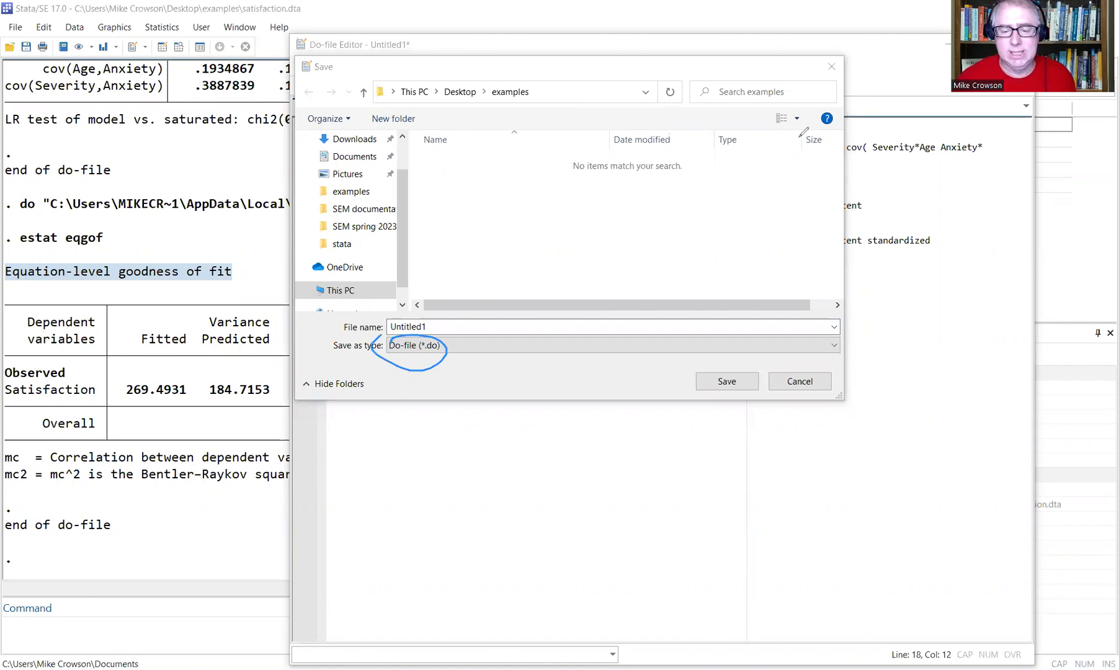
pyautogui.click(659, 67)
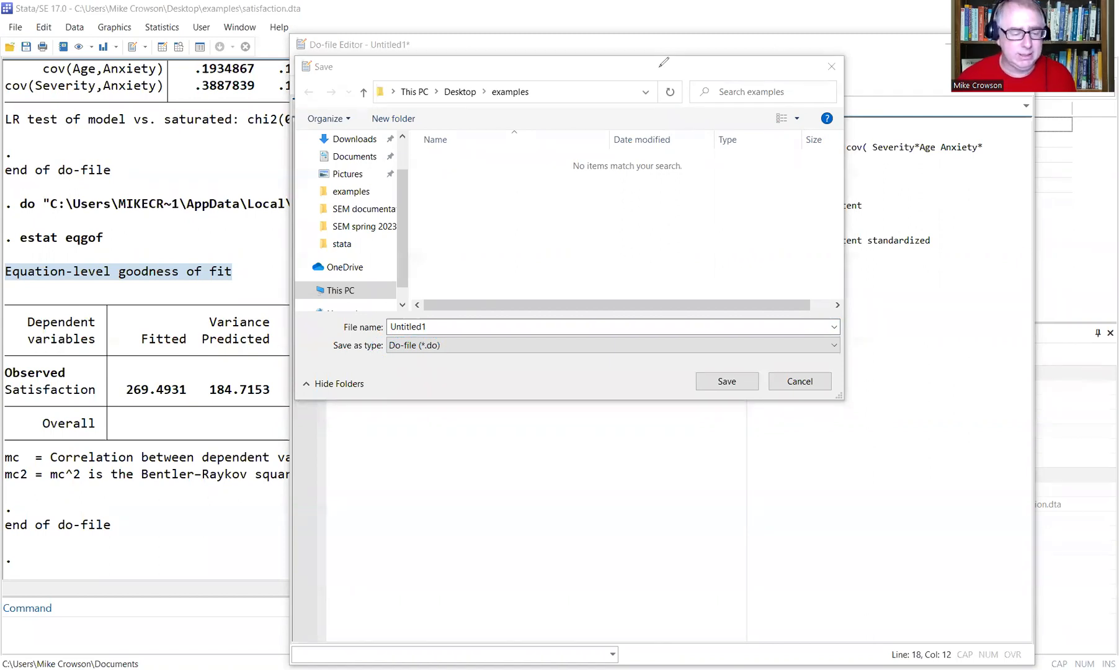
pyautogui.click(445, 324)
pyautogui.moveTo(445, 323); pyautogui.dragTo(338, 333)
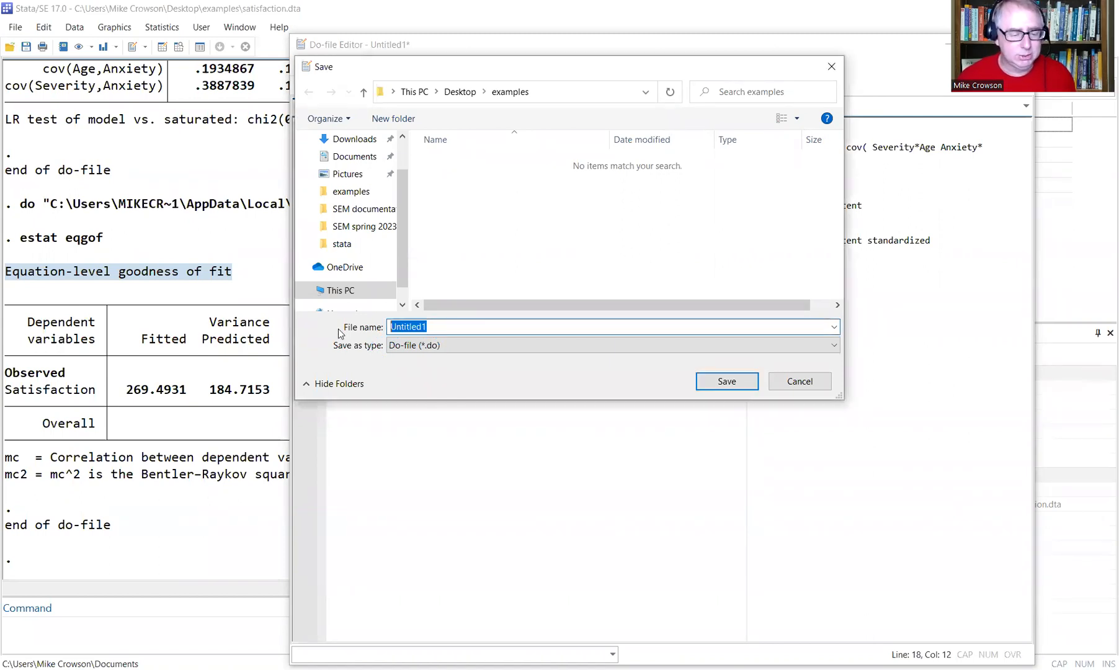
pyautogui.write('regression d')
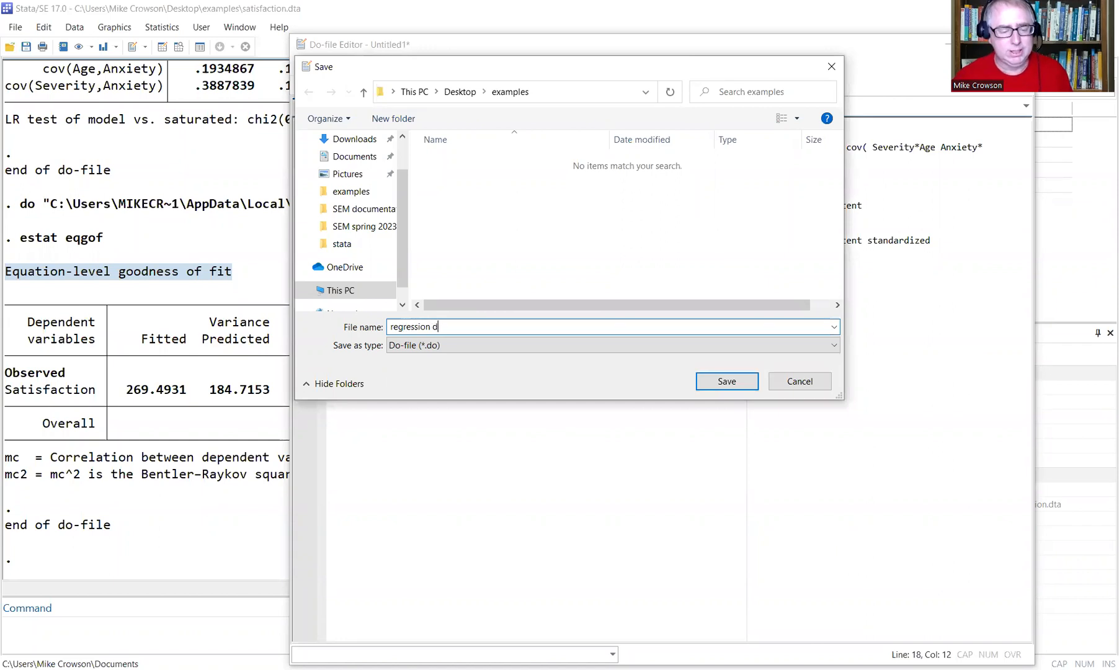
pyautogui.press('BackSpace')
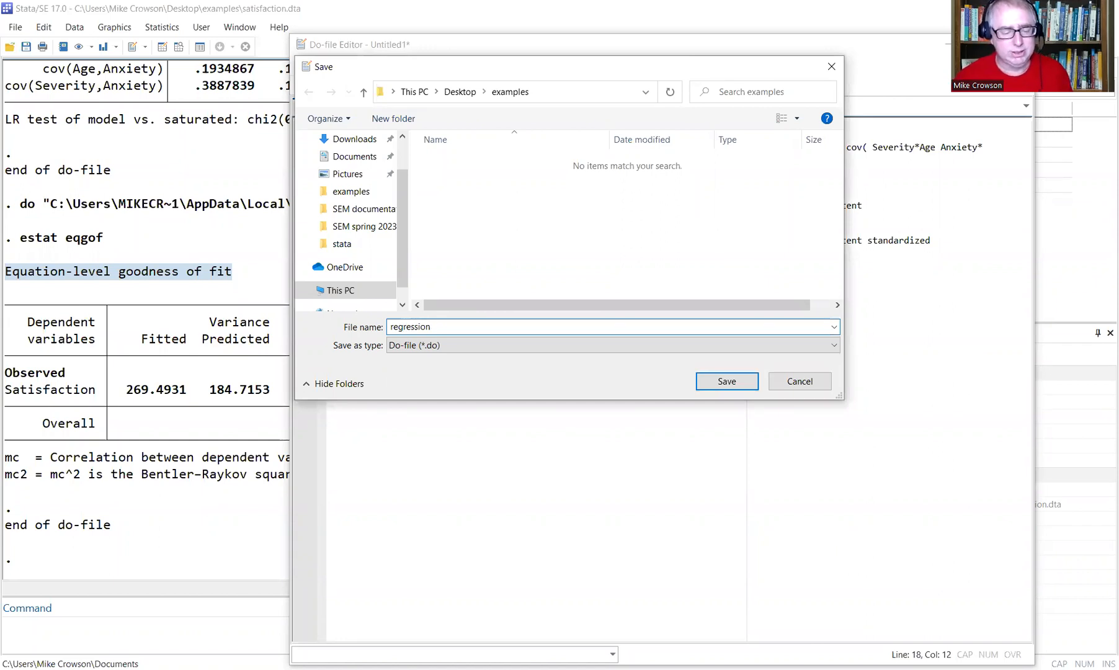
pyautogui.write('example')
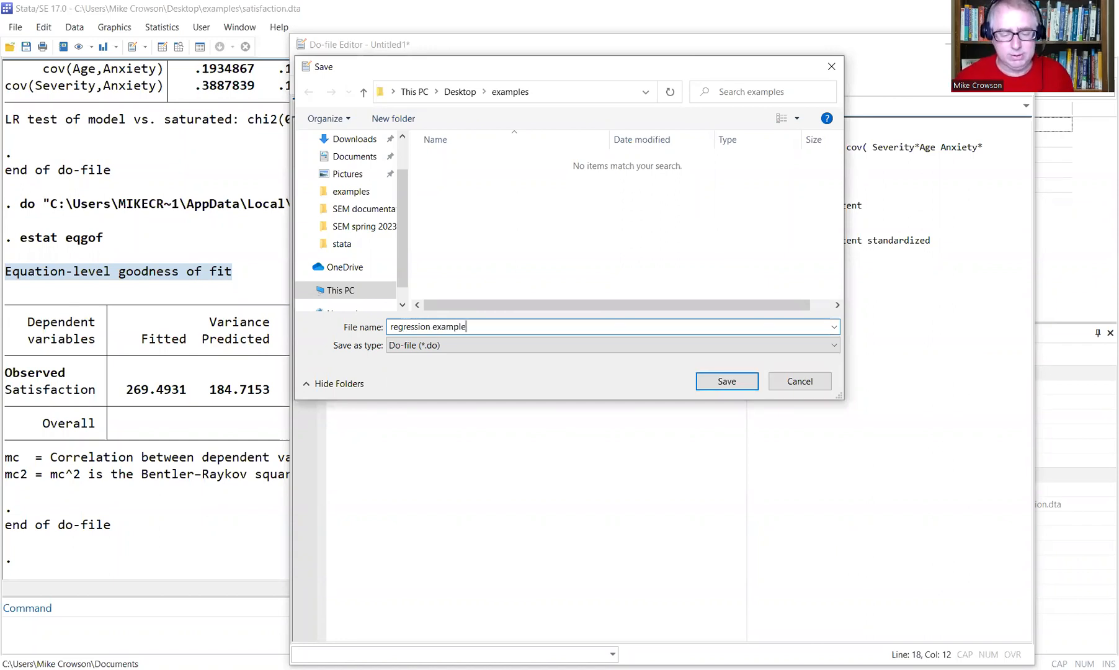
pyautogui.click(742, 385)
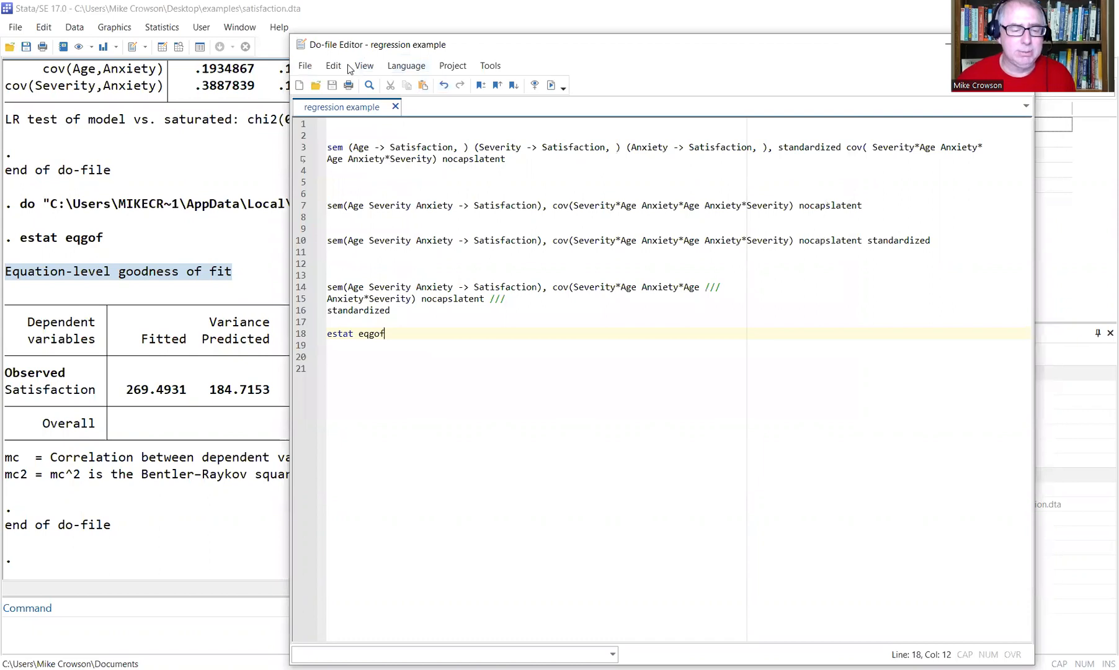
pyautogui.moveTo(437, 45); pyautogui.dragTo(415, 61)
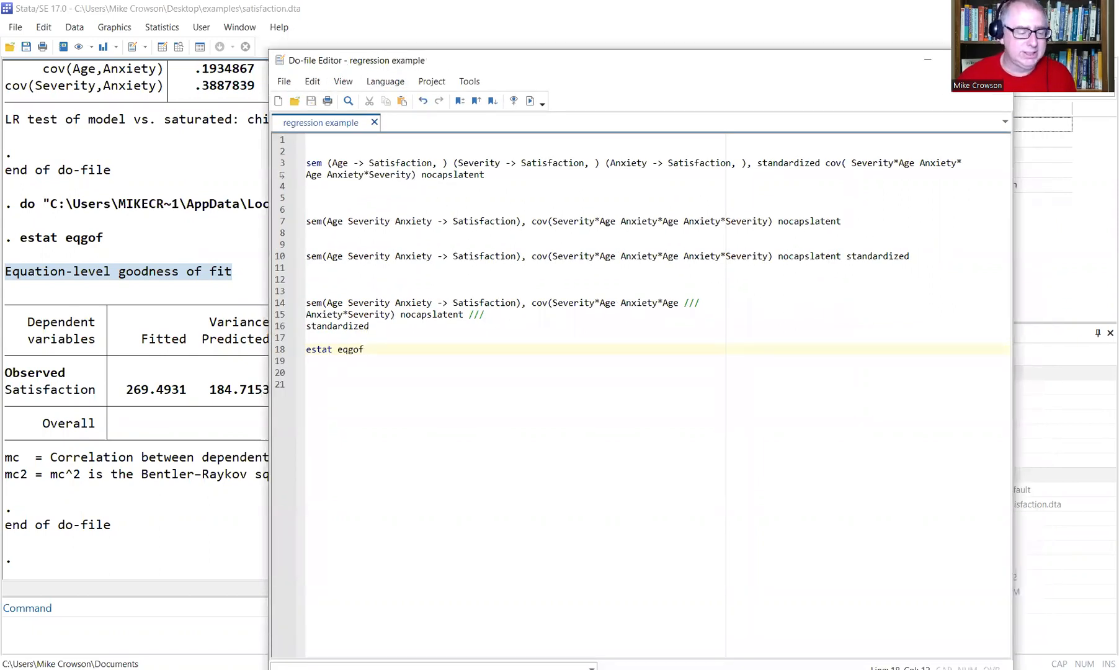
# Reopen the 'regression example' do-file and select its sem and estat lines 3–18.
pyautogui.click(927, 60)
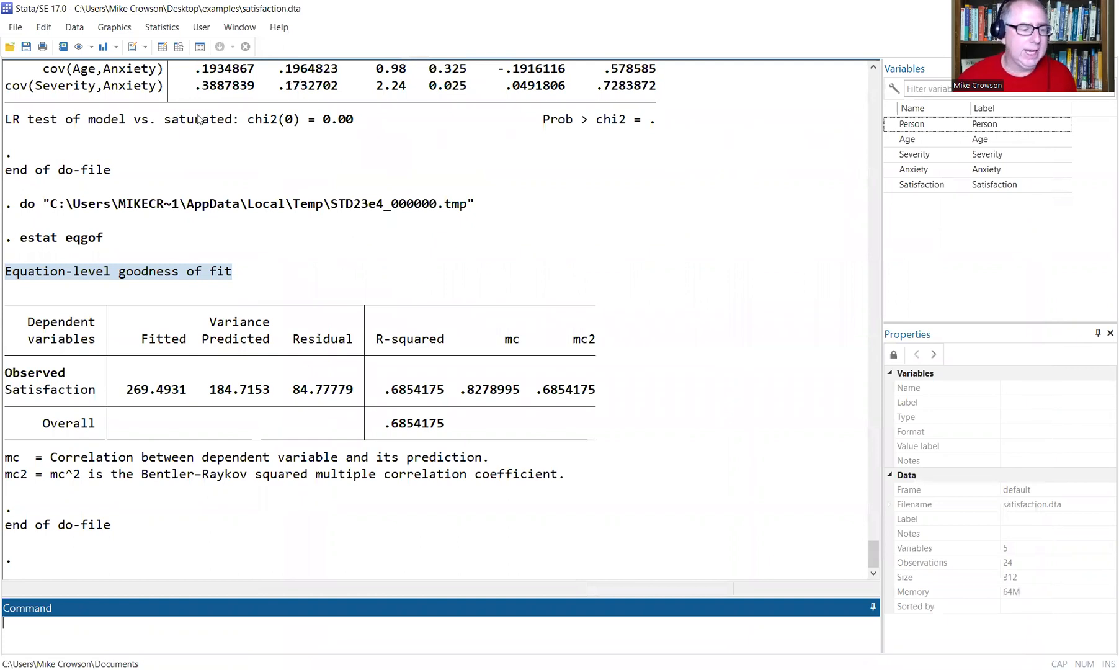
pyautogui.click(335, 222)
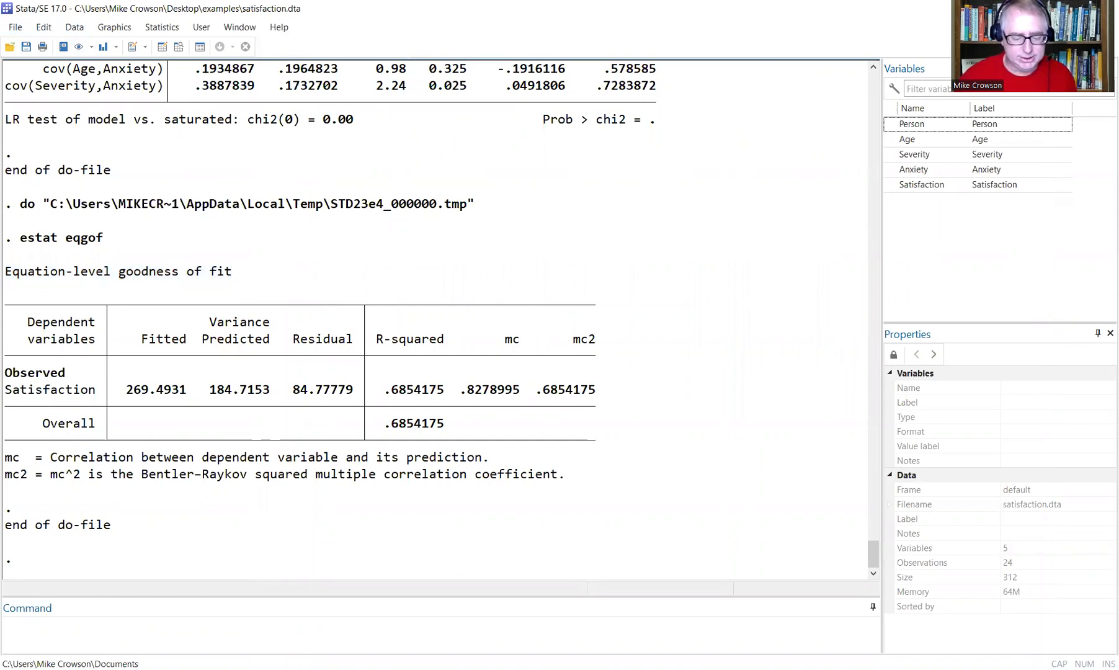
pyautogui.click(15, 31)
pyautogui.click(38, 44)
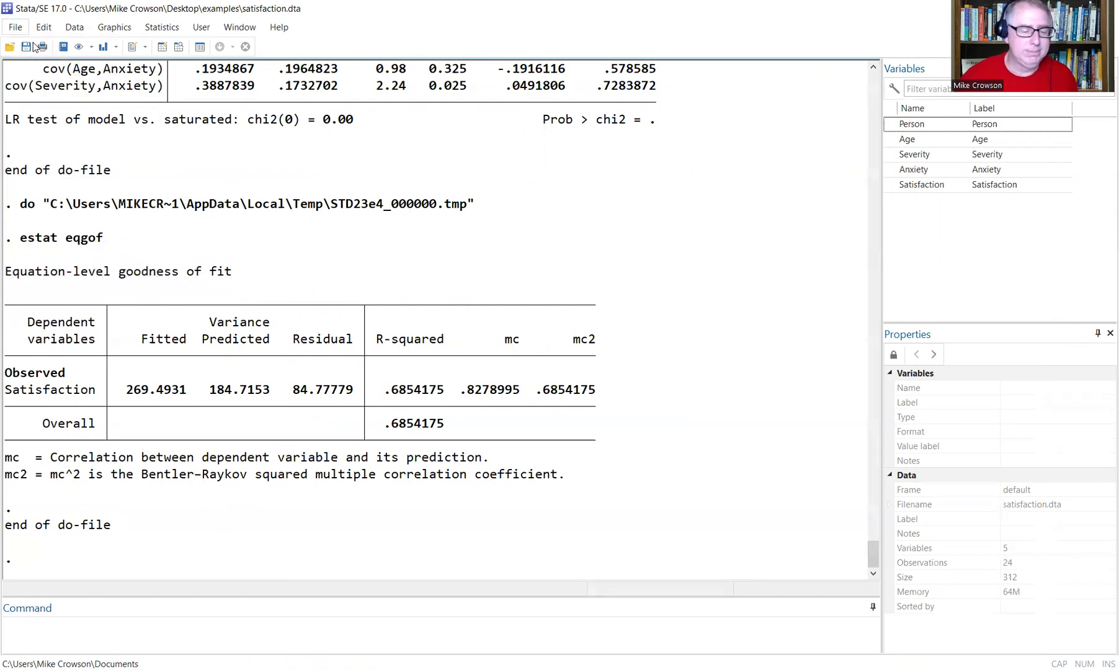
pyautogui.click(177, 126)
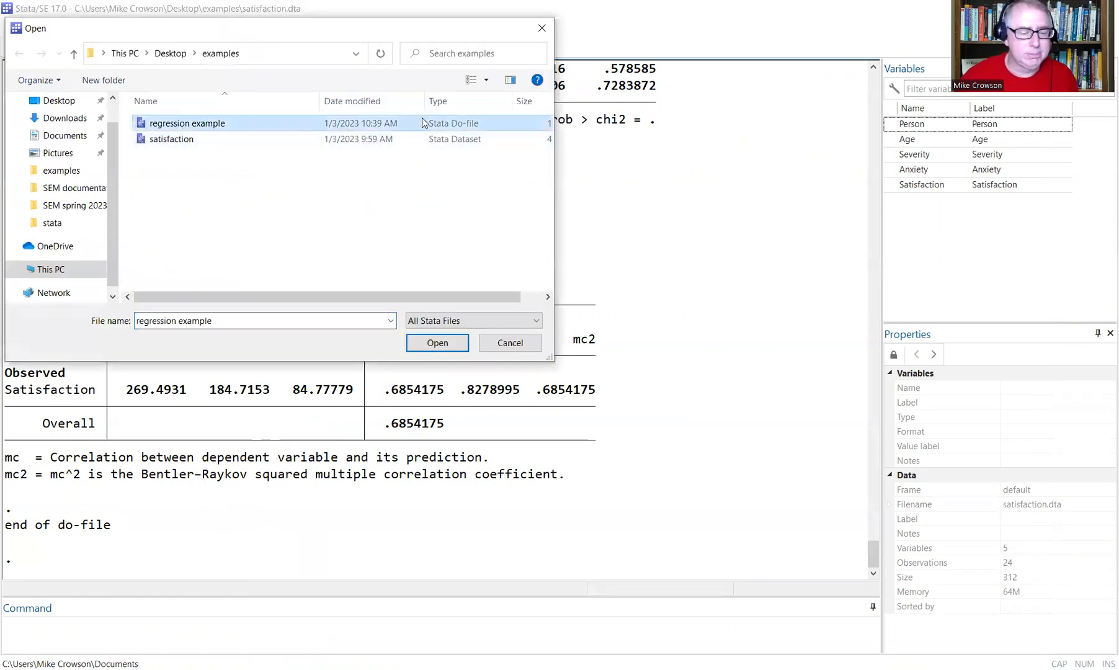
pyautogui.click(437, 343)
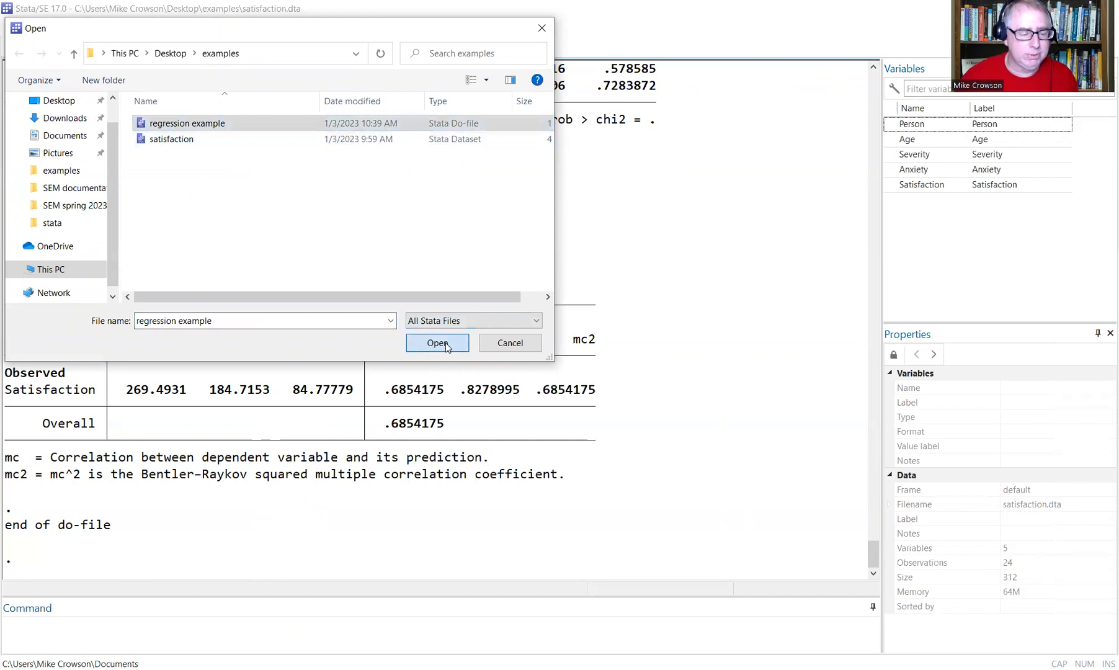
pyautogui.click(463, 340)
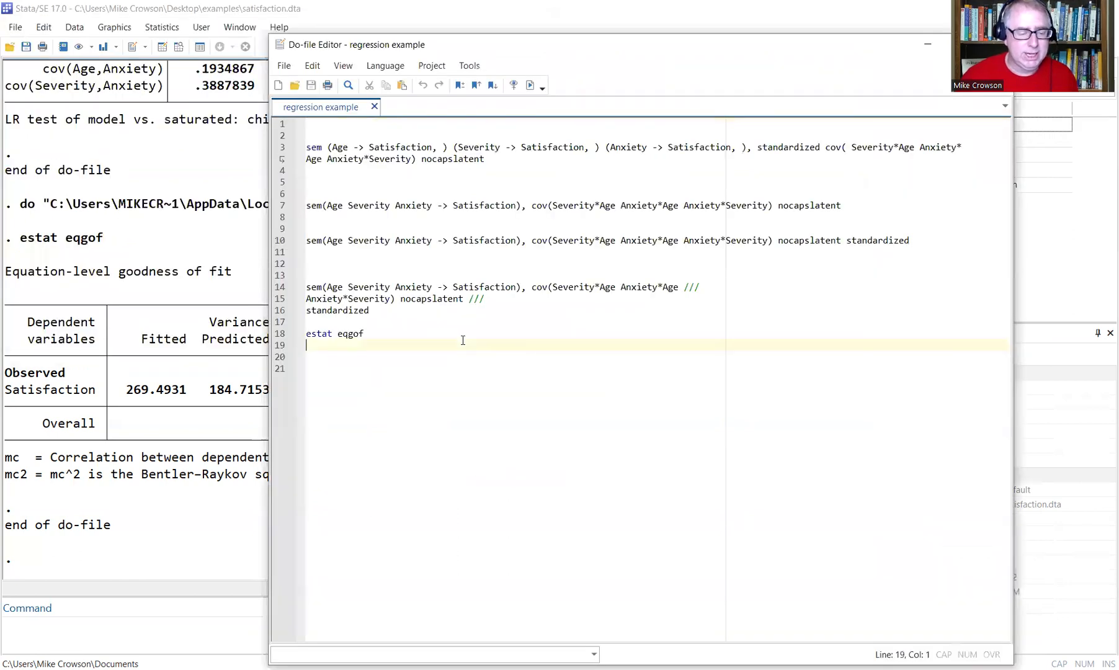
pyautogui.moveTo(463, 340); pyautogui.dragTo(271, 152)
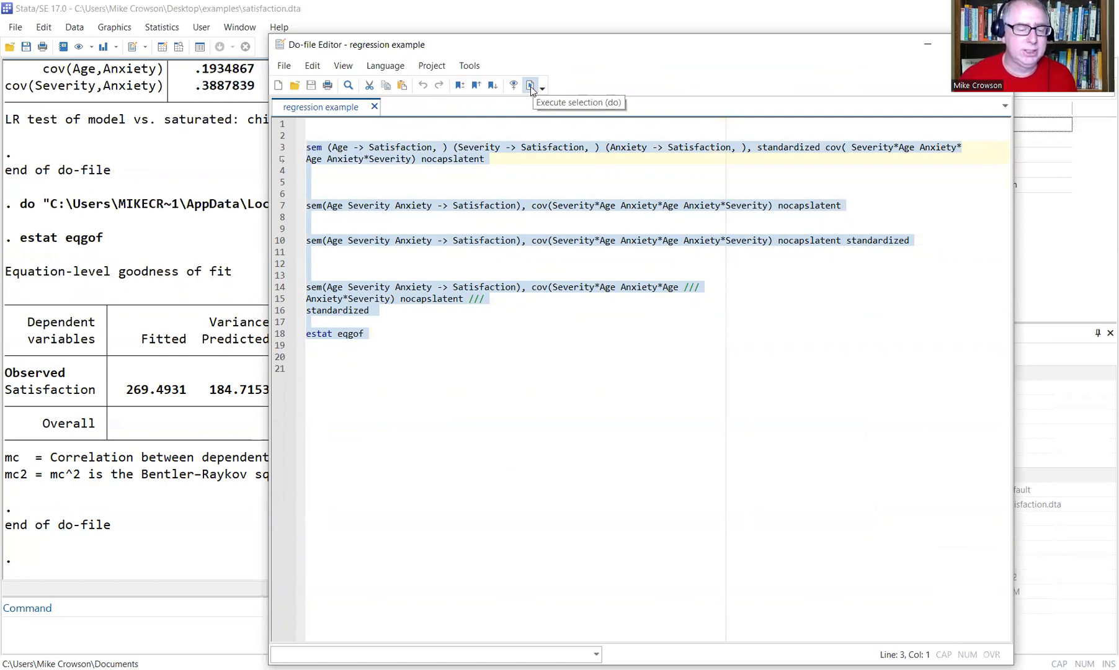
# Rerun the selected sem and estat eqgof lines, then add blank lines after line 18.
pyautogui.click(530, 87)
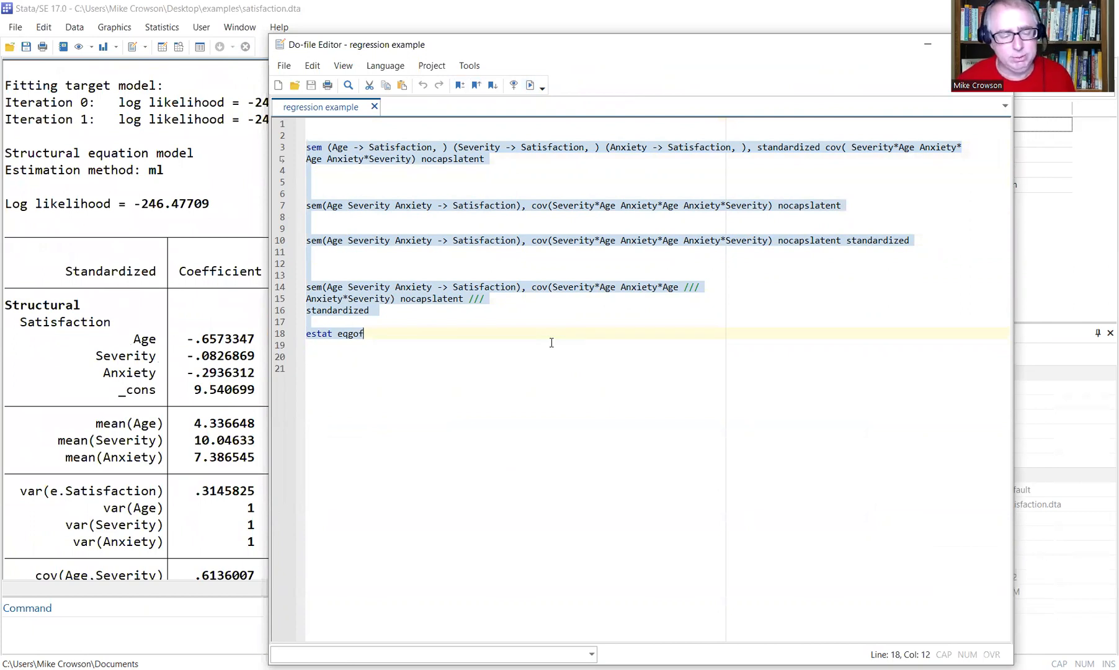
pyautogui.click(579, 324)
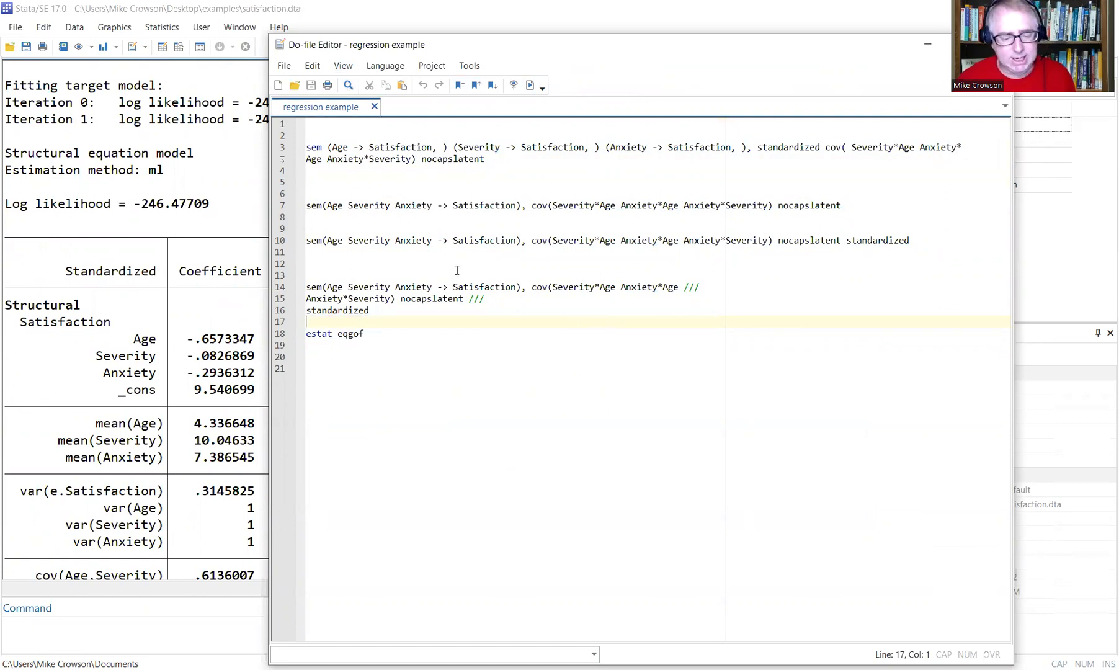
pyautogui.click(390, 336)
pyautogui.press('Return')
pyautogui.press('Return')
pyautogui.press('Return')
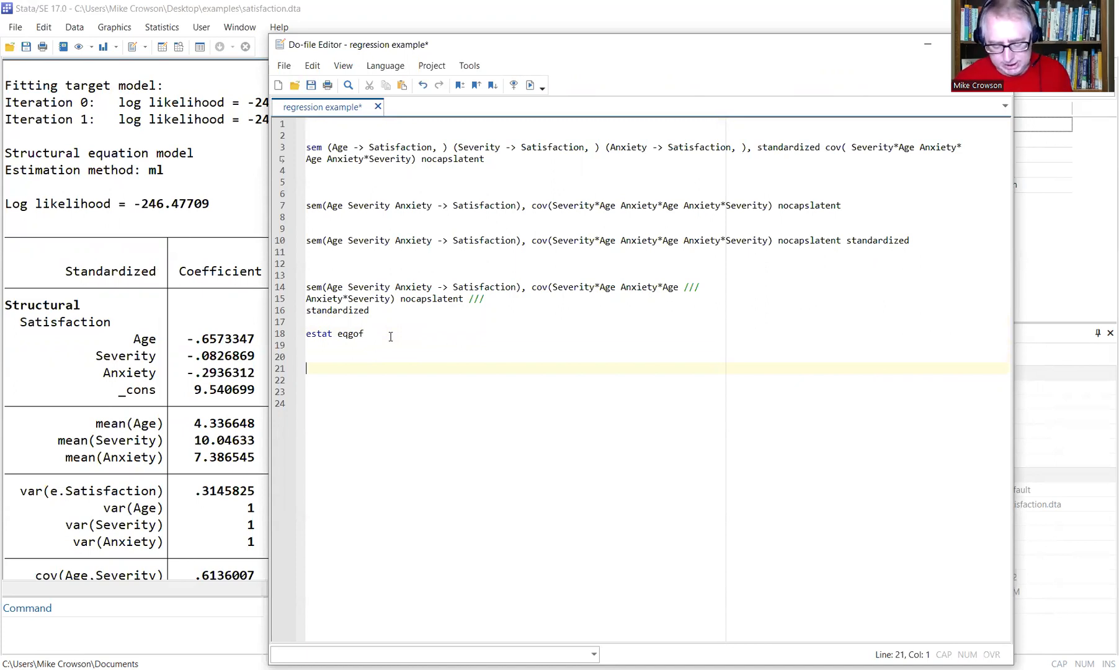
# Type the '//regression analysis example' comment and 'regress Satisfaction severity Age Anxiety' below it.
pyautogui.write('//')
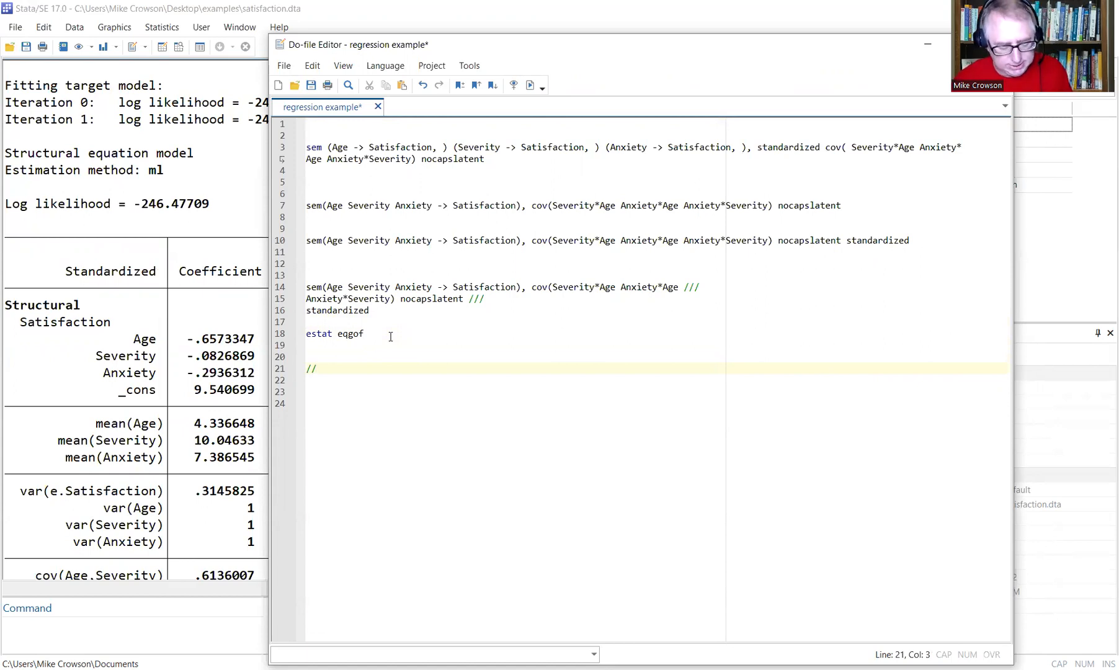
pyautogui.write('regression ')
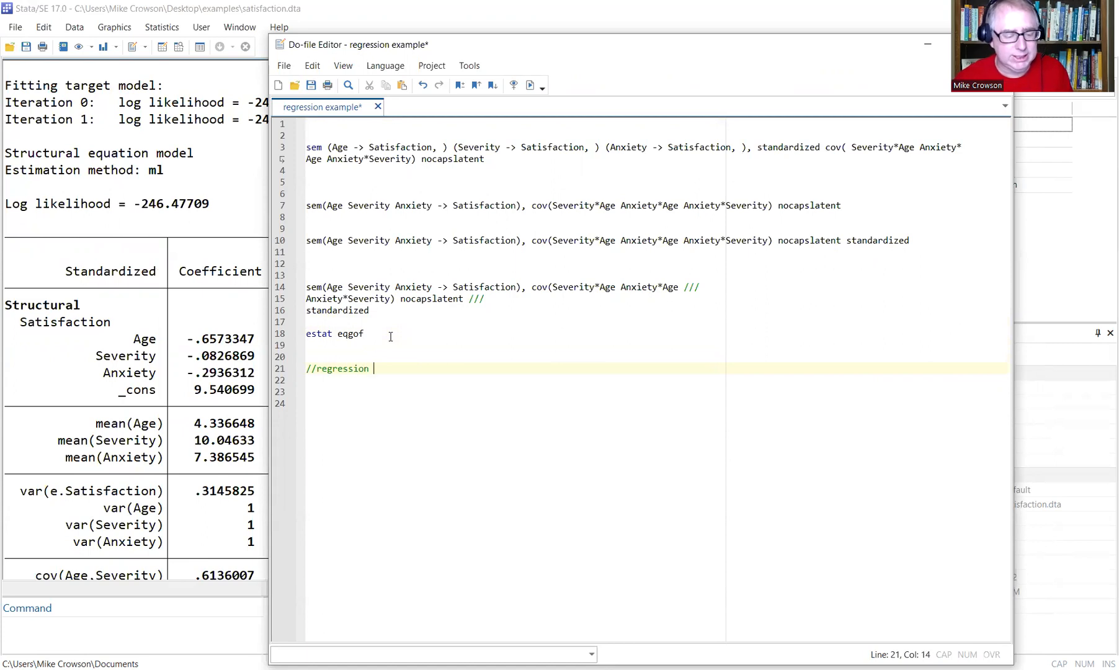
pyautogui.write('analysis example')
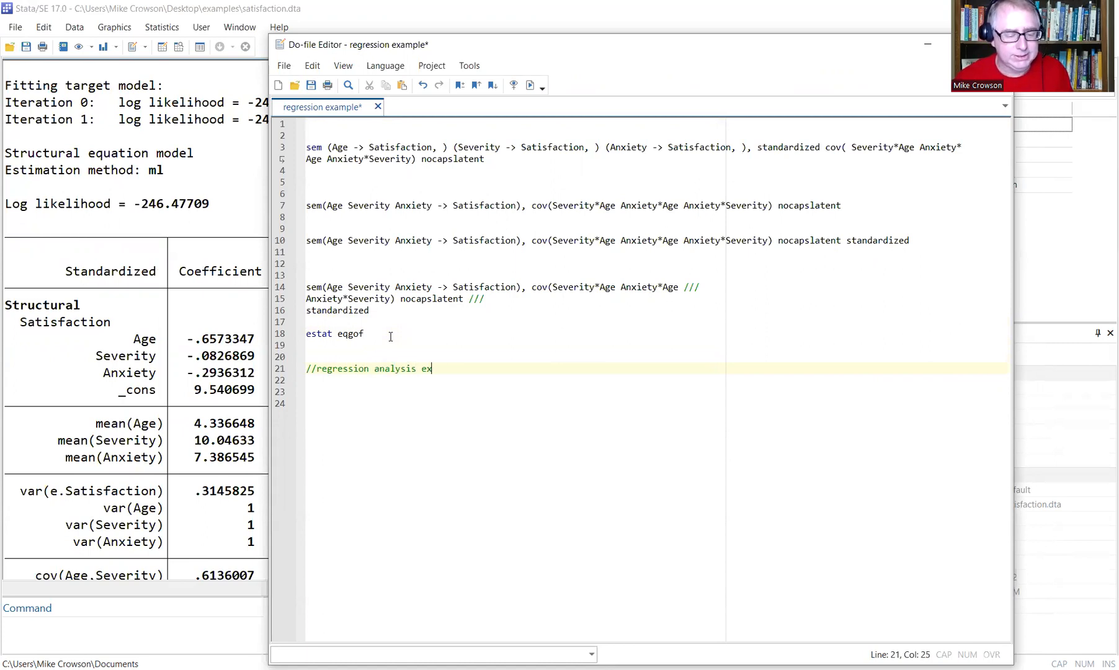
pyautogui.press('Return')
pyautogui.press('Return')
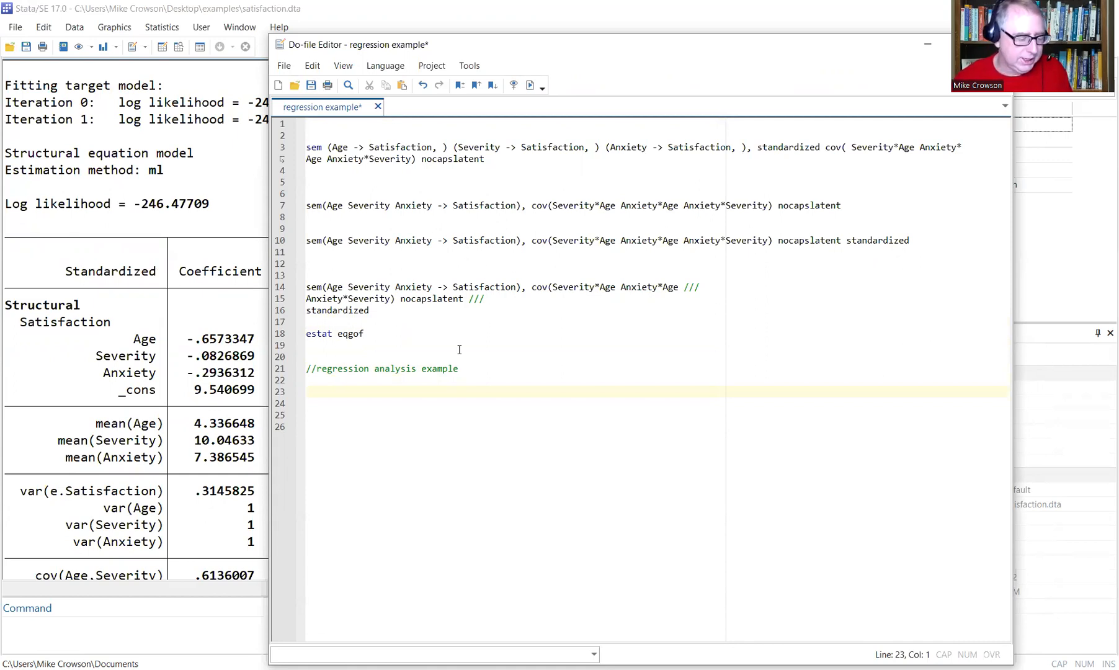
pyautogui.write('re')
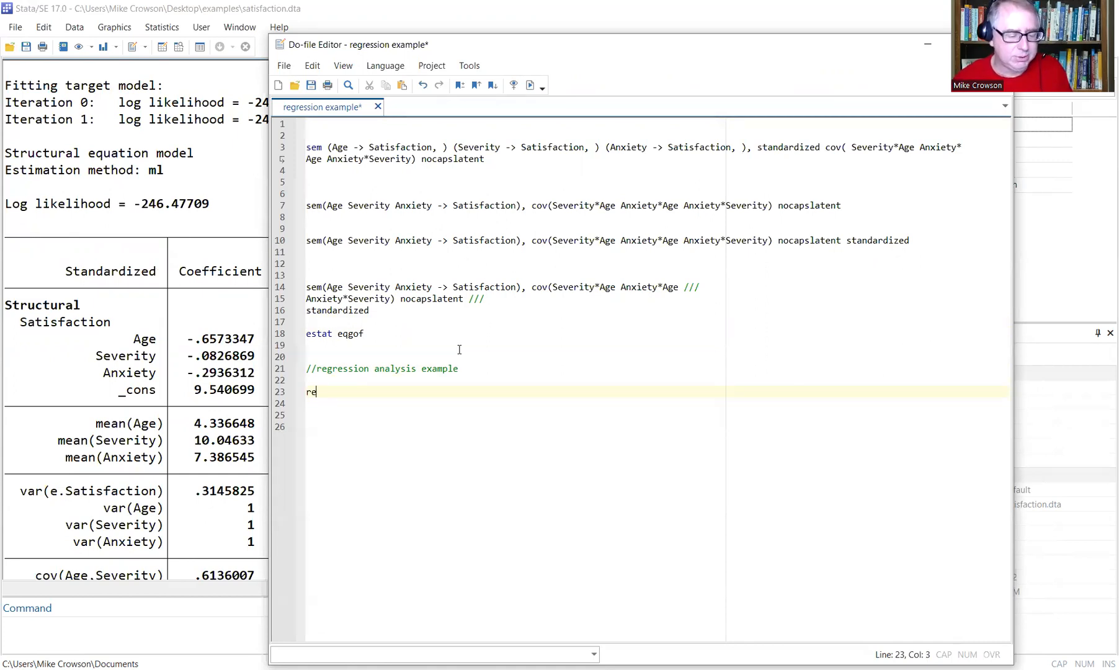
pyautogui.write('gress ')
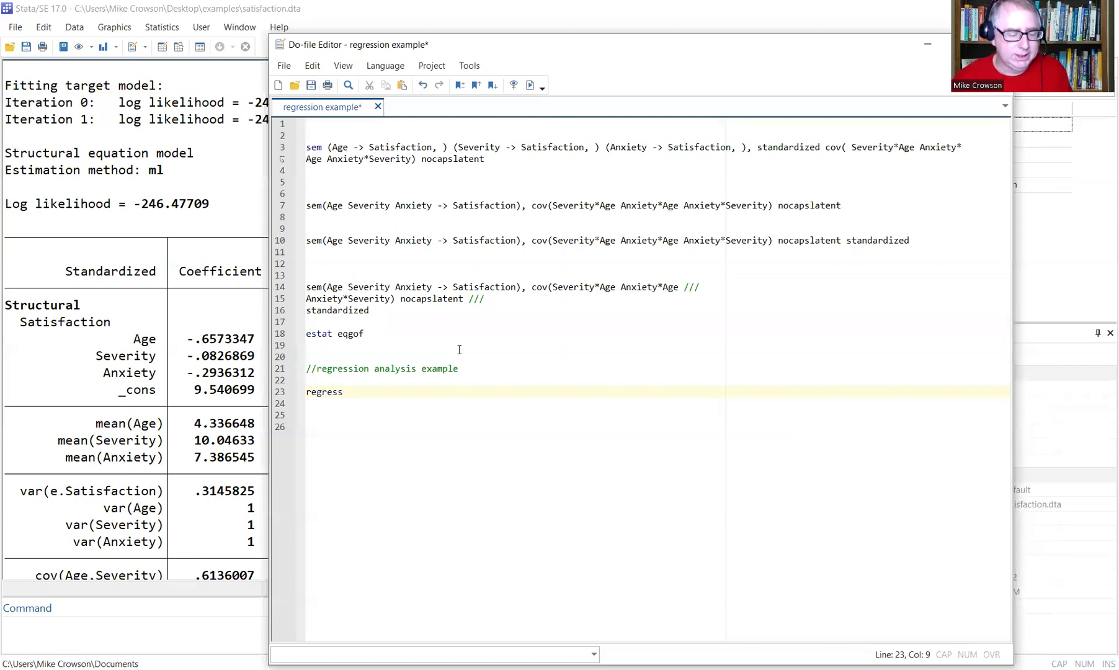
pyautogui.write('S')
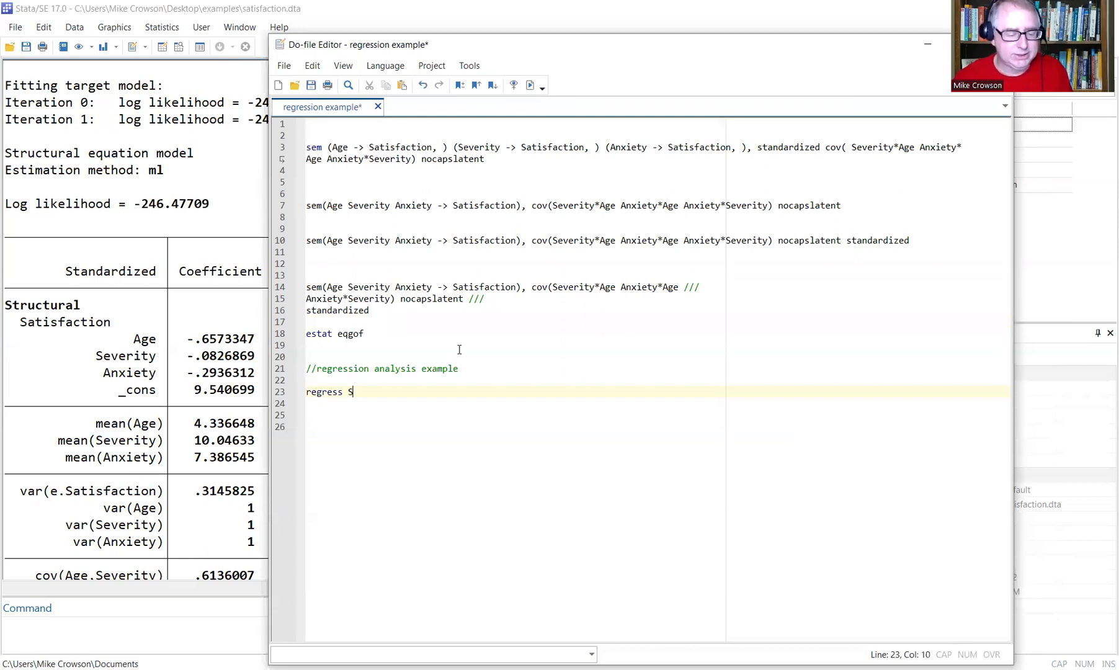
pyautogui.write('atisfaction severity Age ')
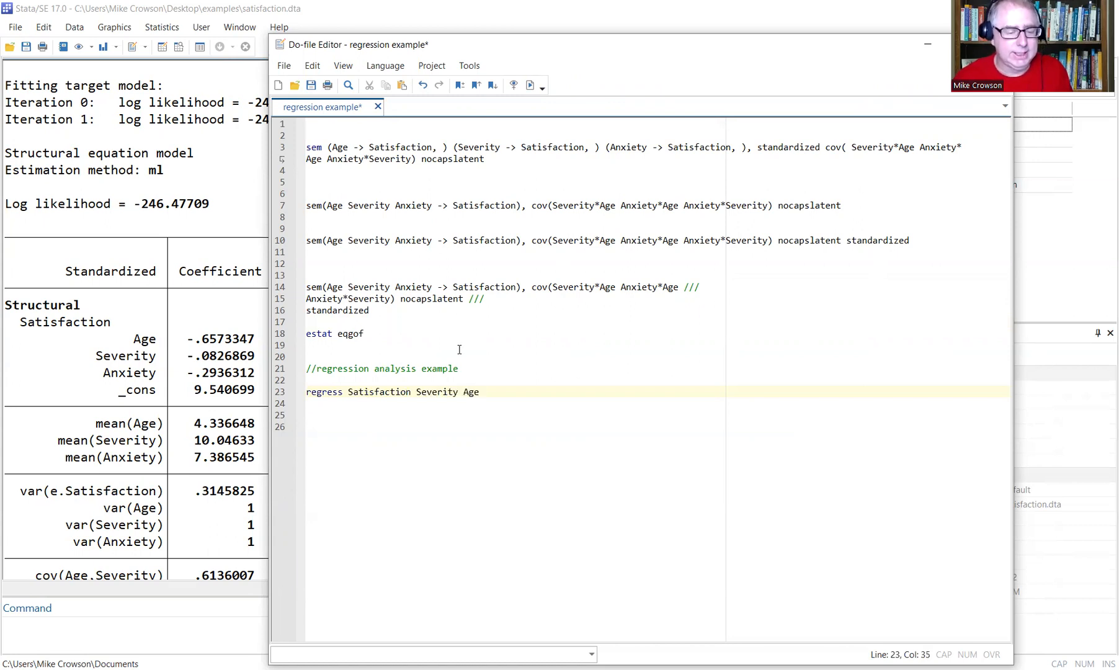
pyautogui.write('Anxiety')
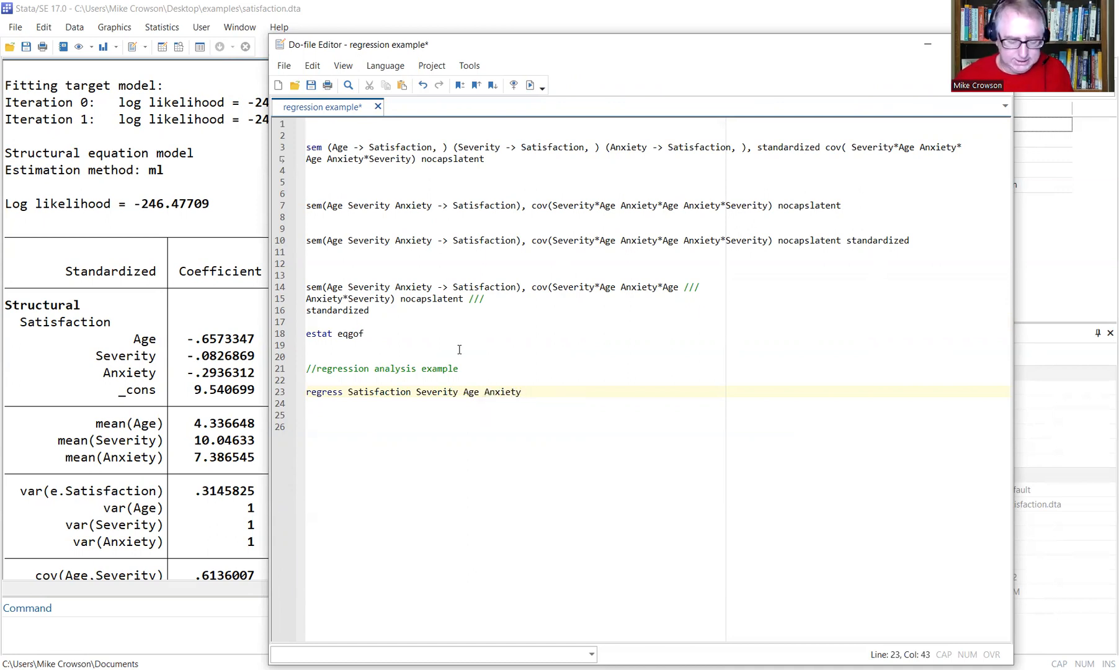
pyautogui.press('Return')
pyautogui.press('Return')
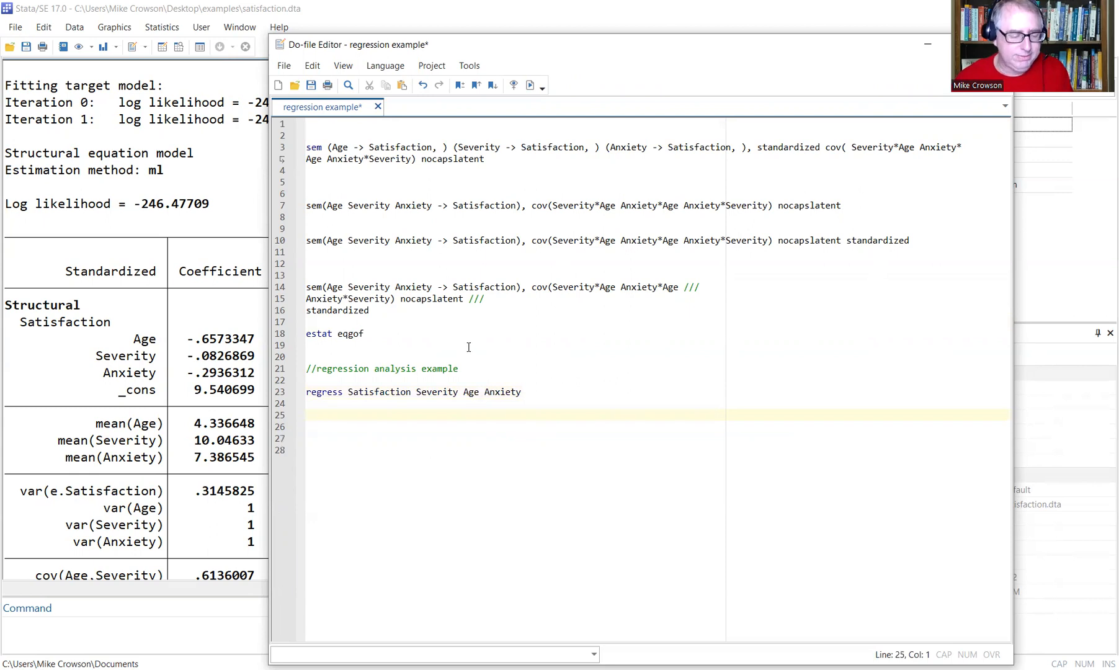
pyautogui.write('reg')
# Add rvfplot on line 25 and select the regress and rvfplot lines.
pyautogui.press('BackSpace')
pyautogui.press('BackSpace')
pyautogui.write('e')
pyautogui.press('BackSpace')
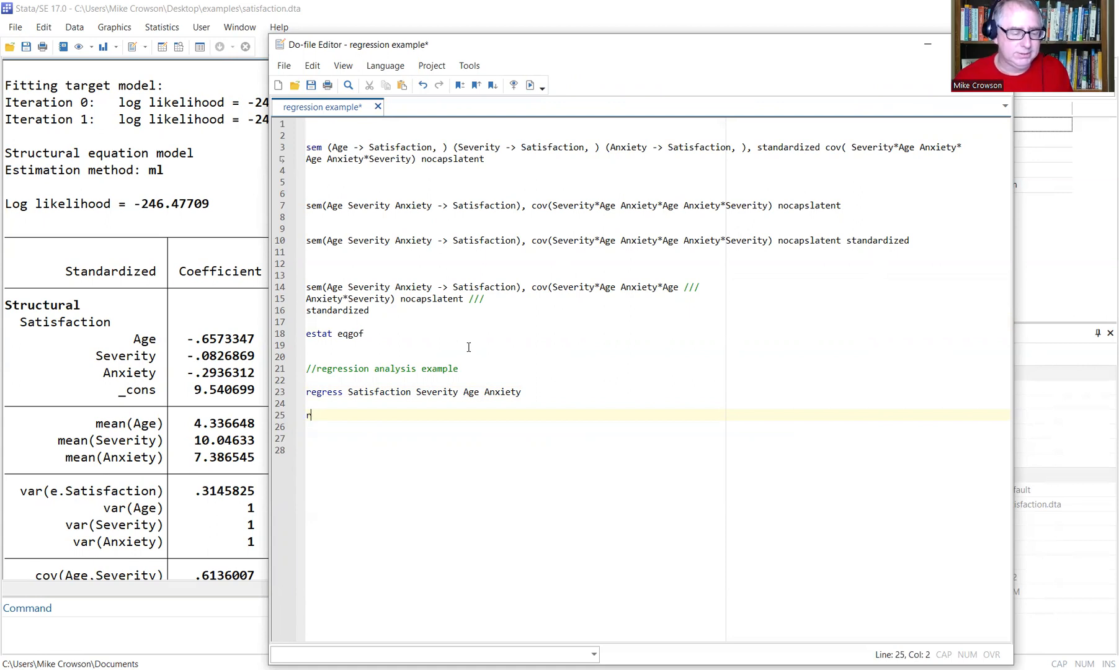
pyautogui.write('vfplot')
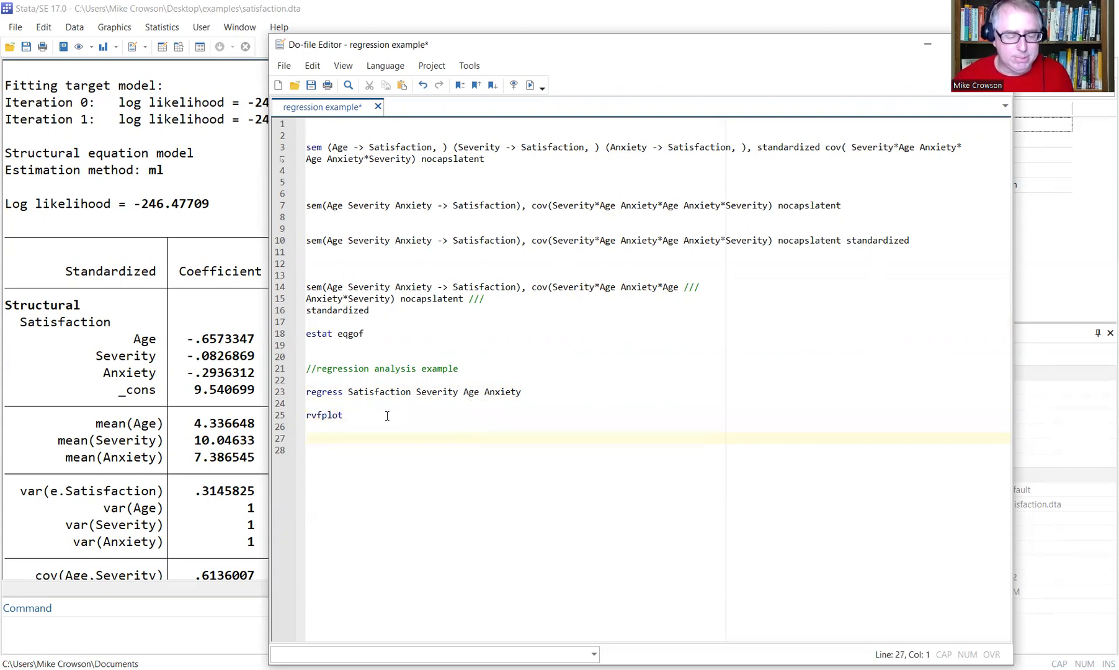
pyautogui.moveTo(344, 415); pyautogui.dragTo(300, 390)
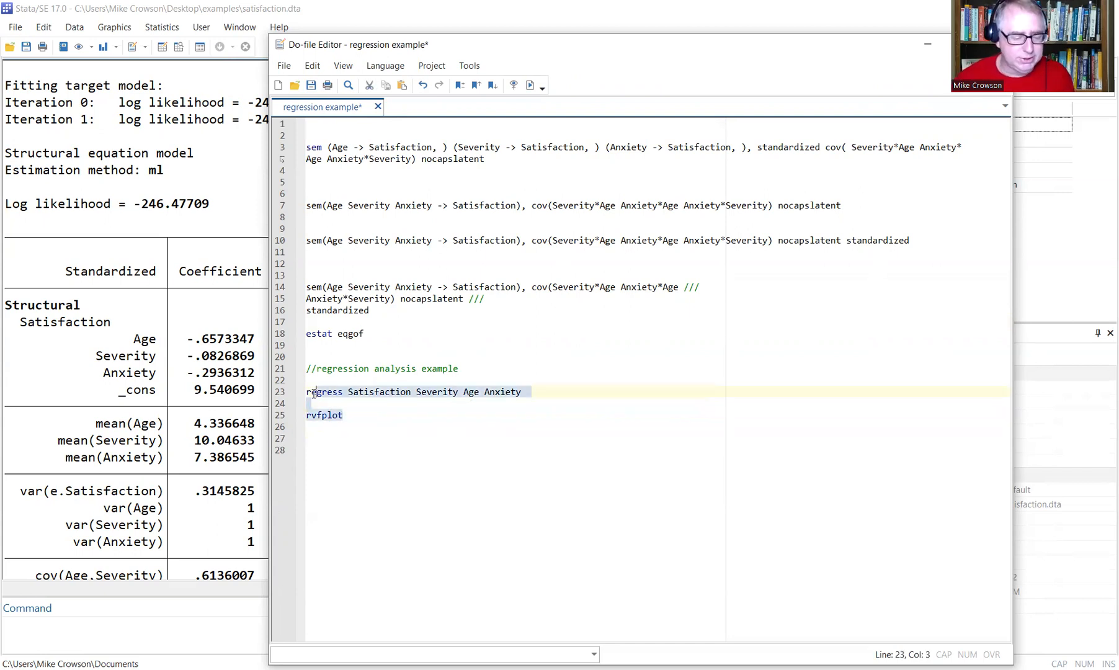
# Run regress and rvfplot (Model SS 4433.16628), save the do-file, and close the graph.
pyautogui.click(529, 86)
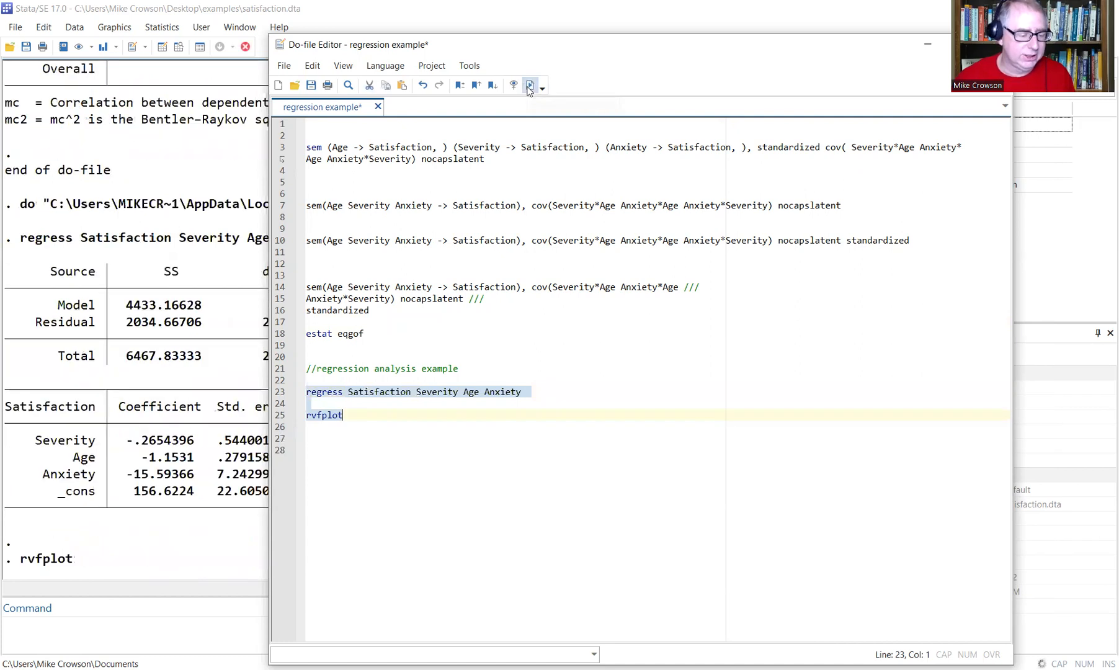
pyautogui.moveTo(465, 142); pyautogui.dragTo(464, 126)
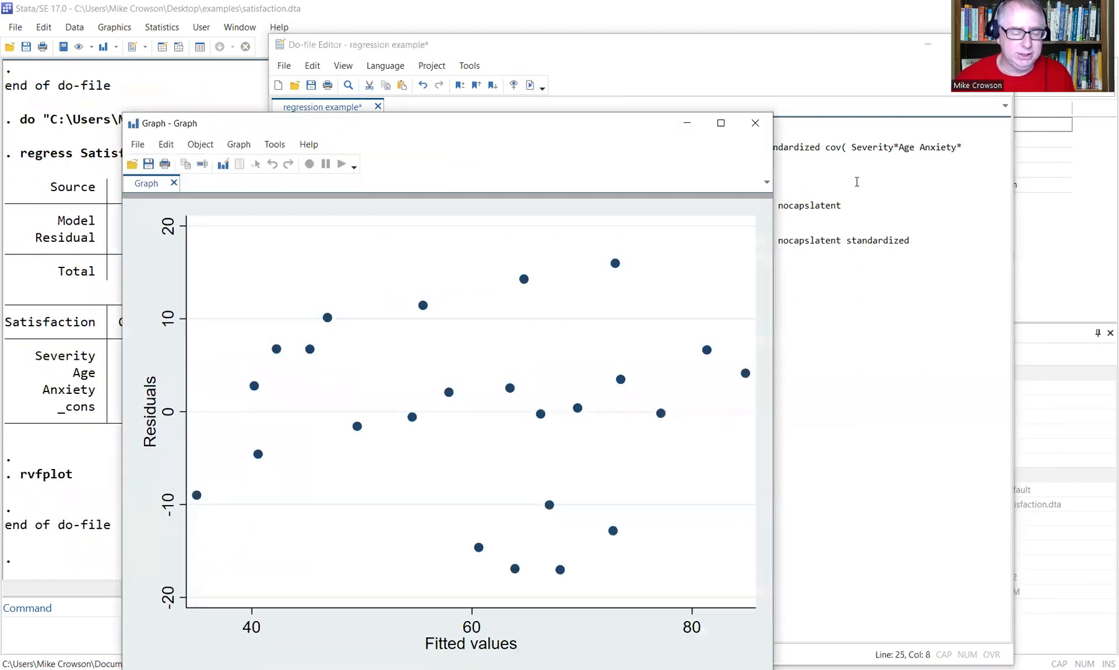
pyautogui.click(856, 181)
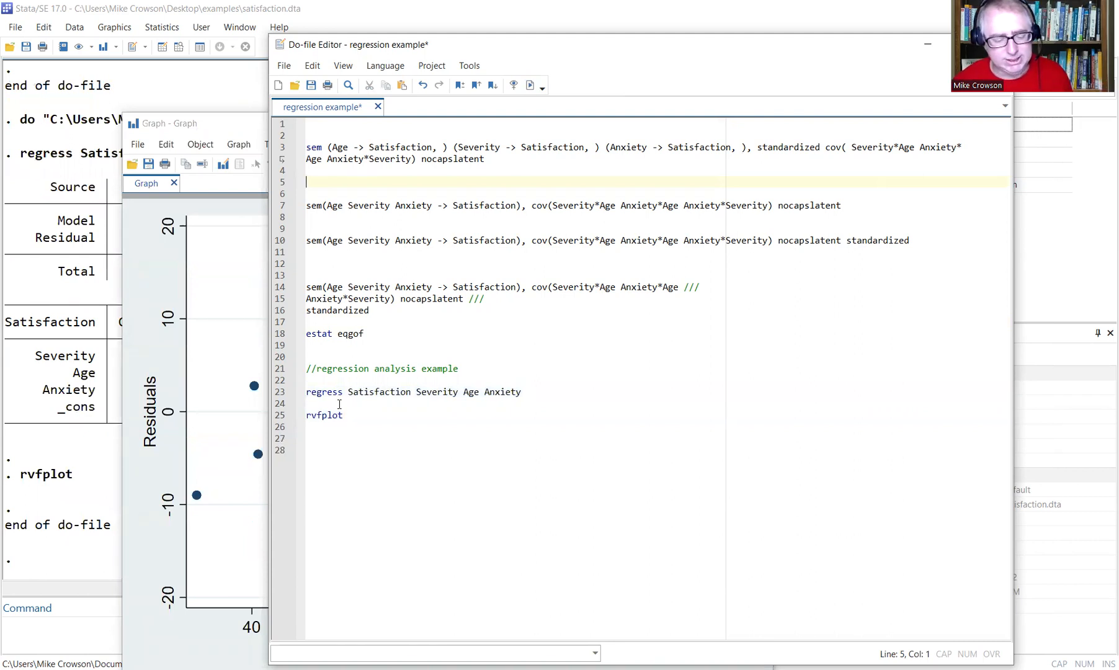
pyautogui.click(284, 66)
pyautogui.click(317, 160)
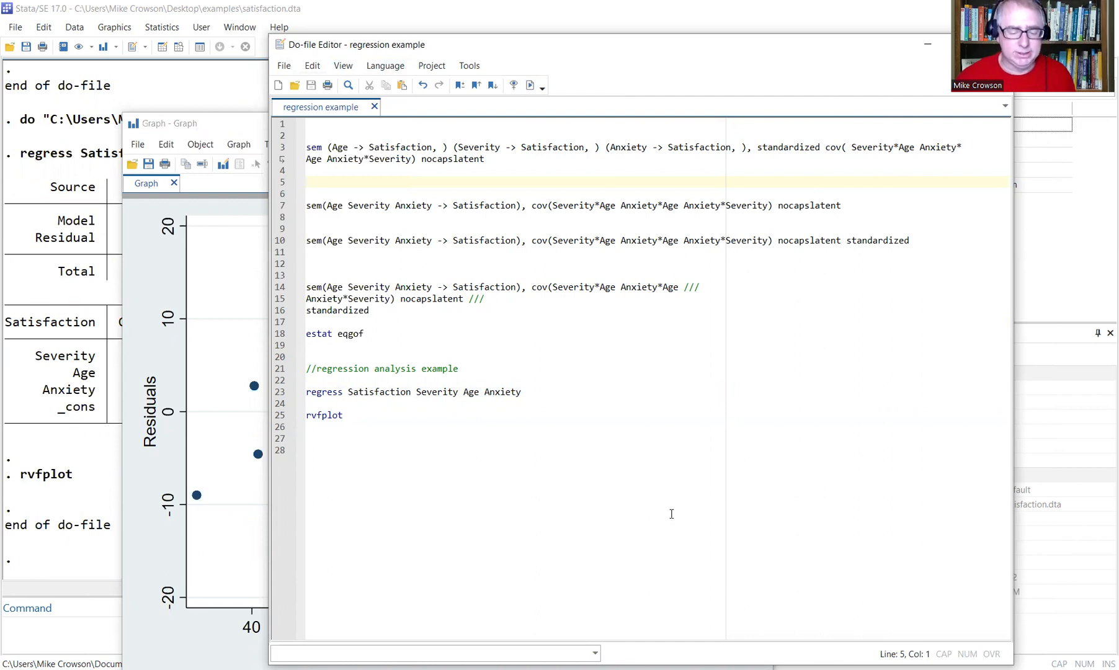
pyautogui.click(777, 612)
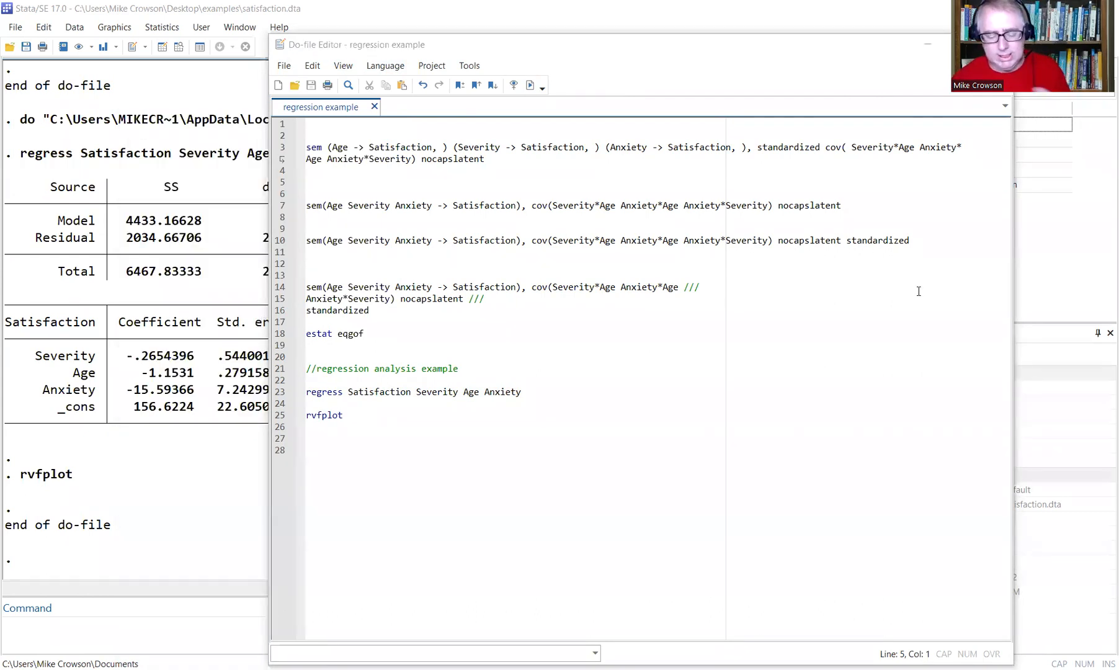
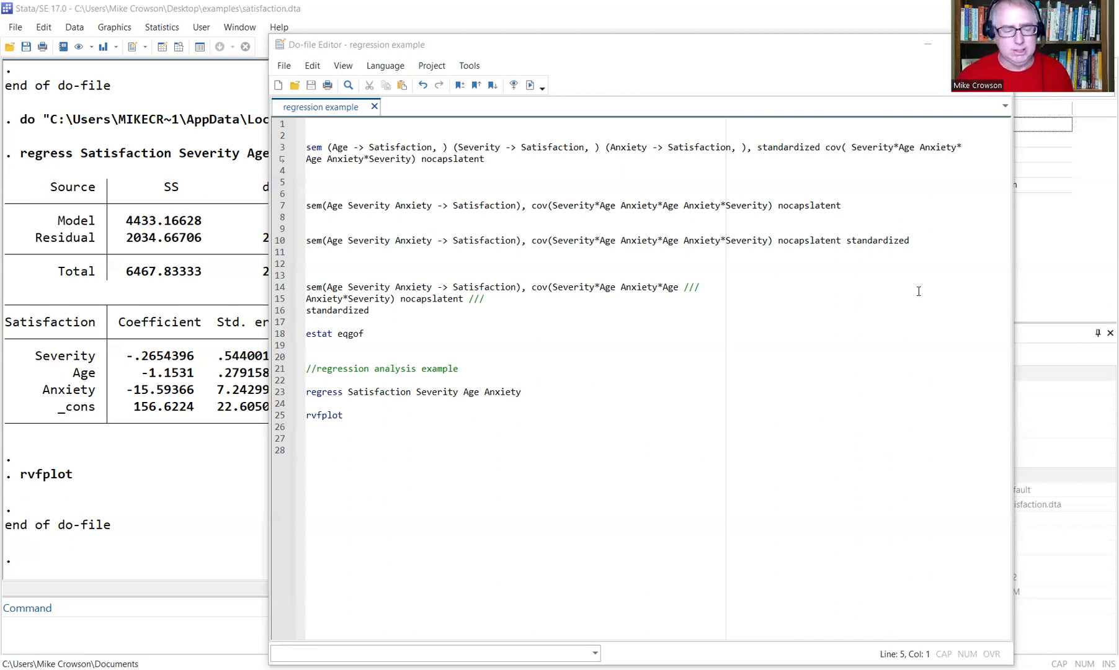
# Add an asterisk separator row on line 28 and a 'clear all' line below it, then select it.
pyautogui.click(323, 240)
pyautogui.click(379, 443)
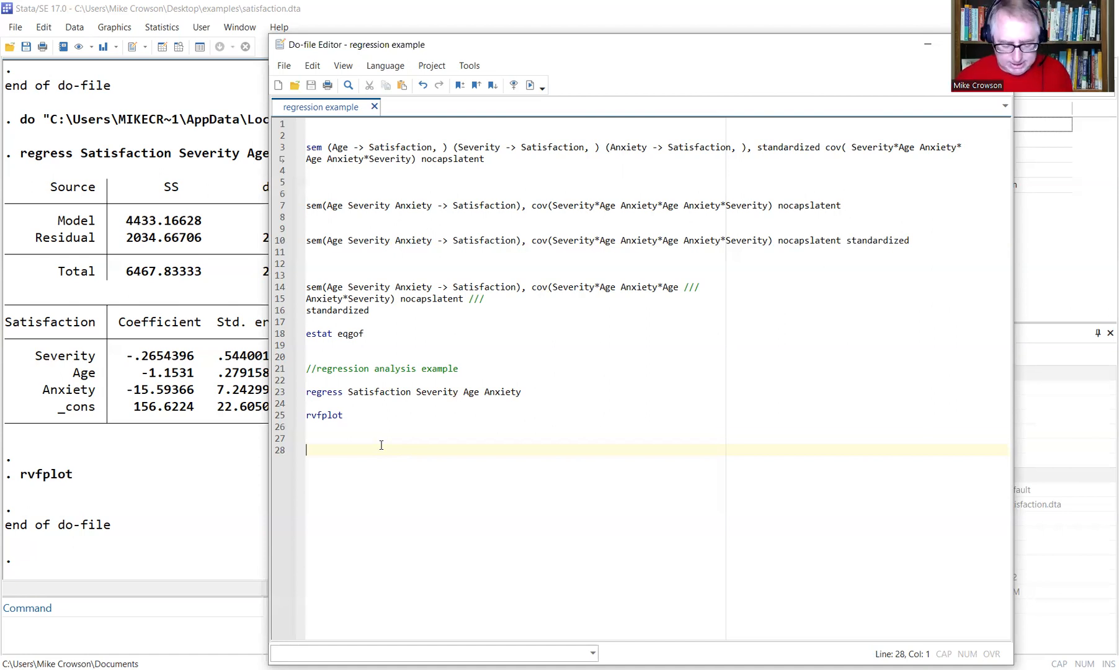
pyautogui.write('*************')
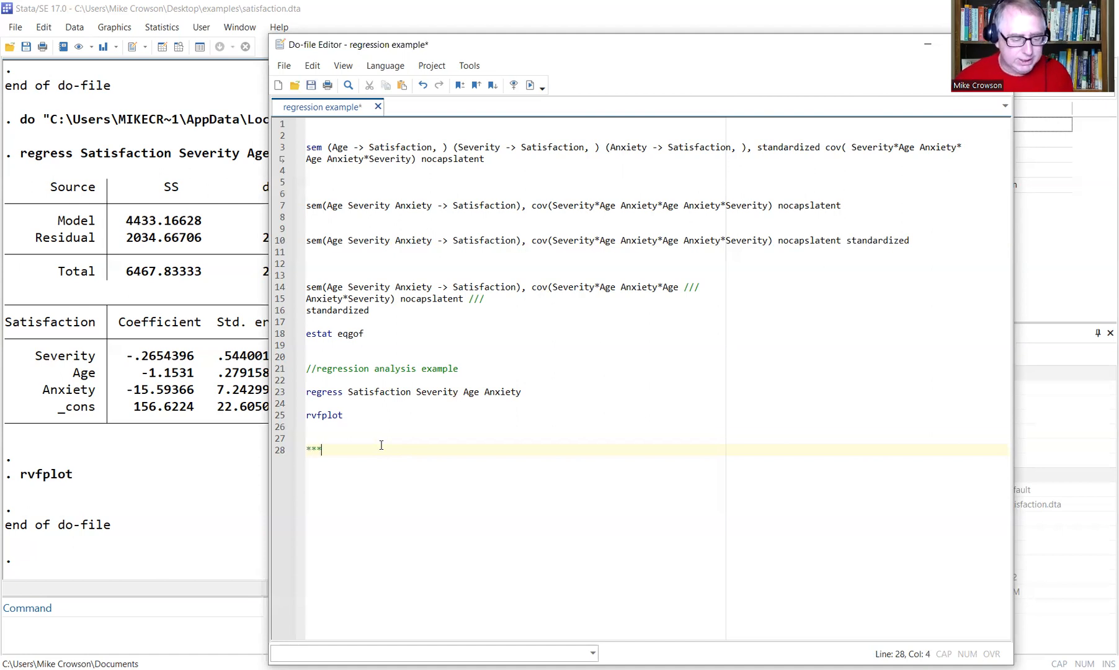
pyautogui.write('**************************************************')
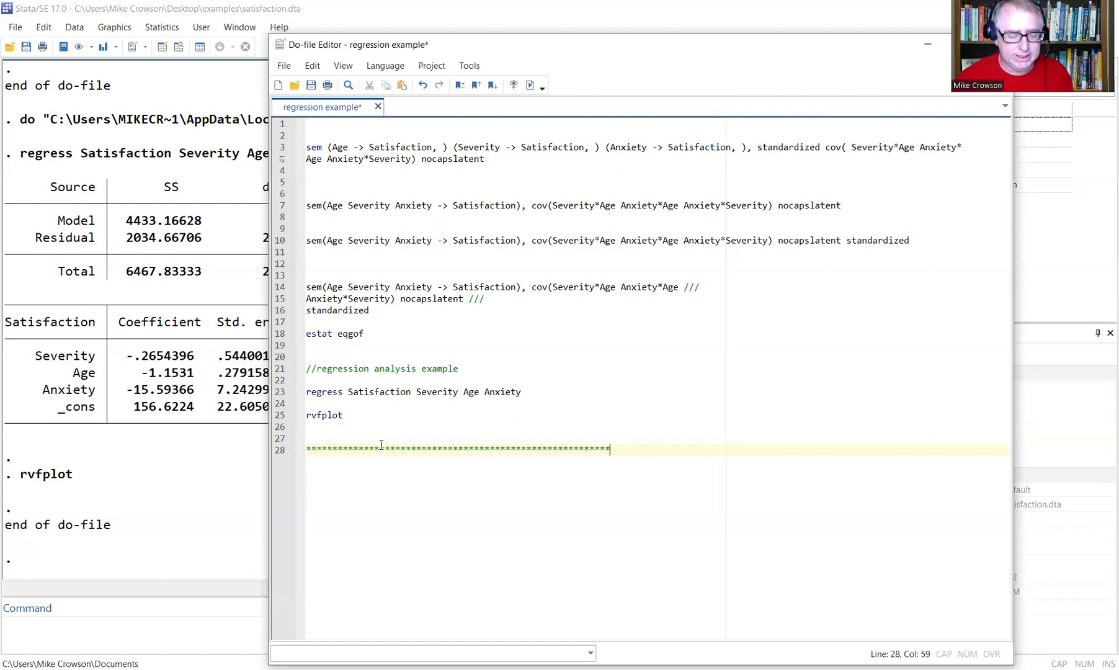
pyautogui.press('Return')
pyautogui.press('Return')
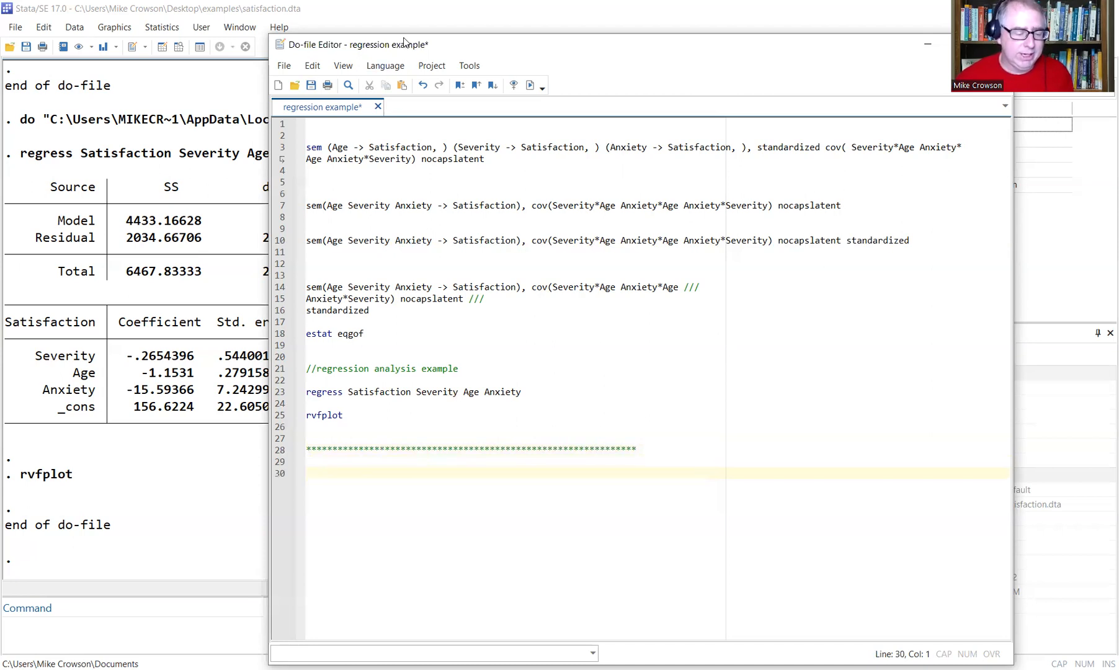
pyautogui.moveTo(404, 42); pyautogui.dragTo(411, 14)
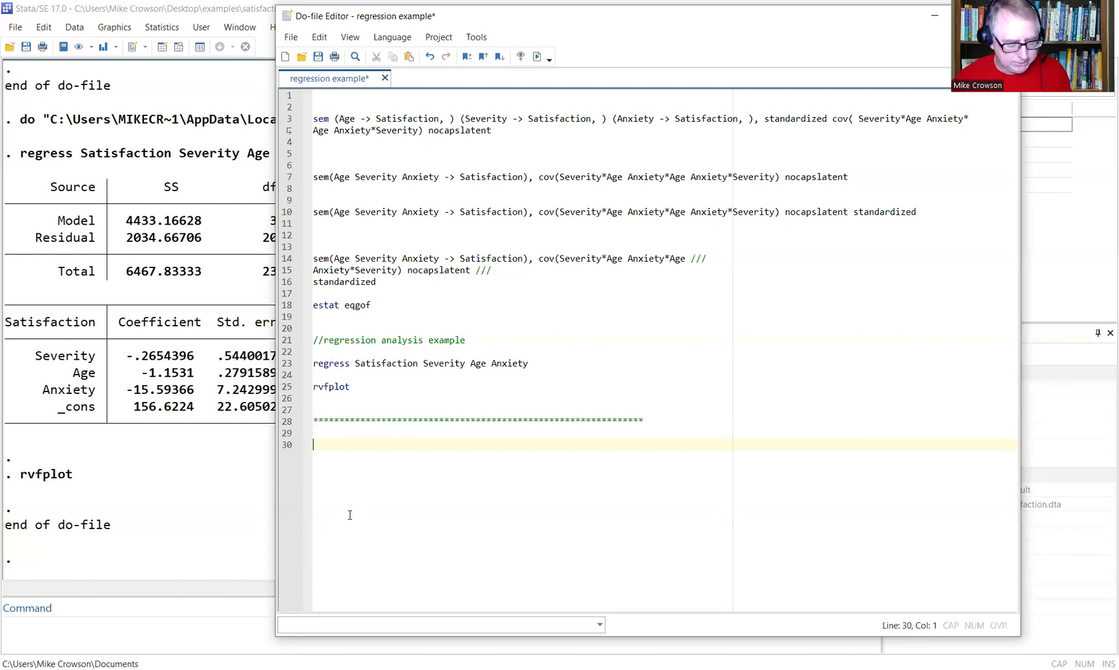
pyautogui.write('clear all')
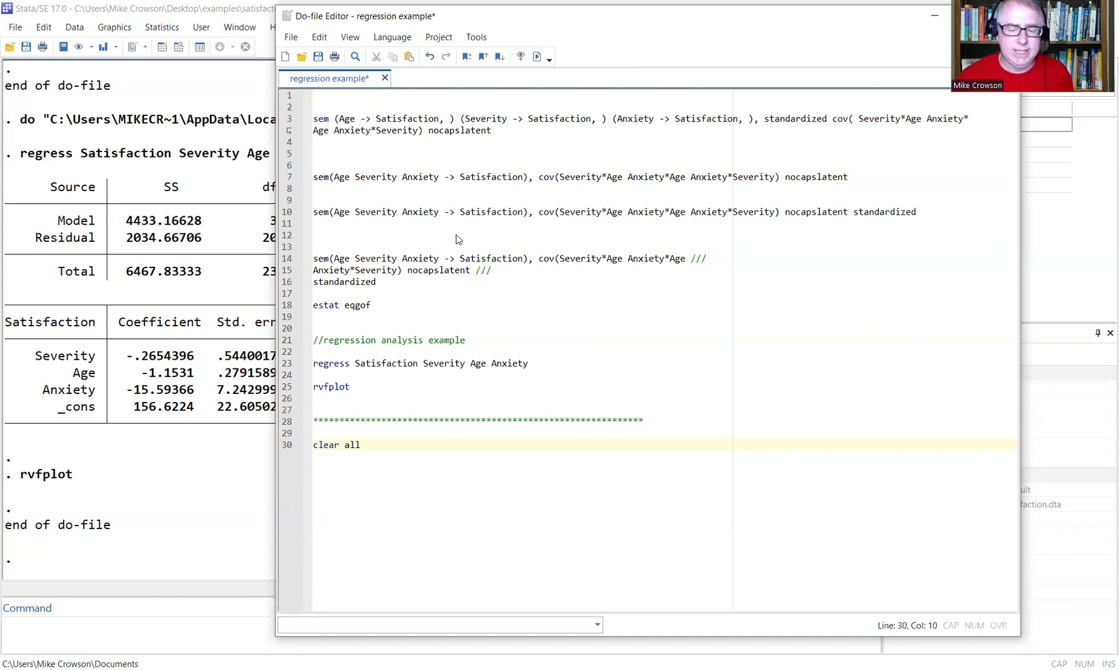
pyautogui.moveTo(410, 20); pyautogui.dragTo(456, 234)
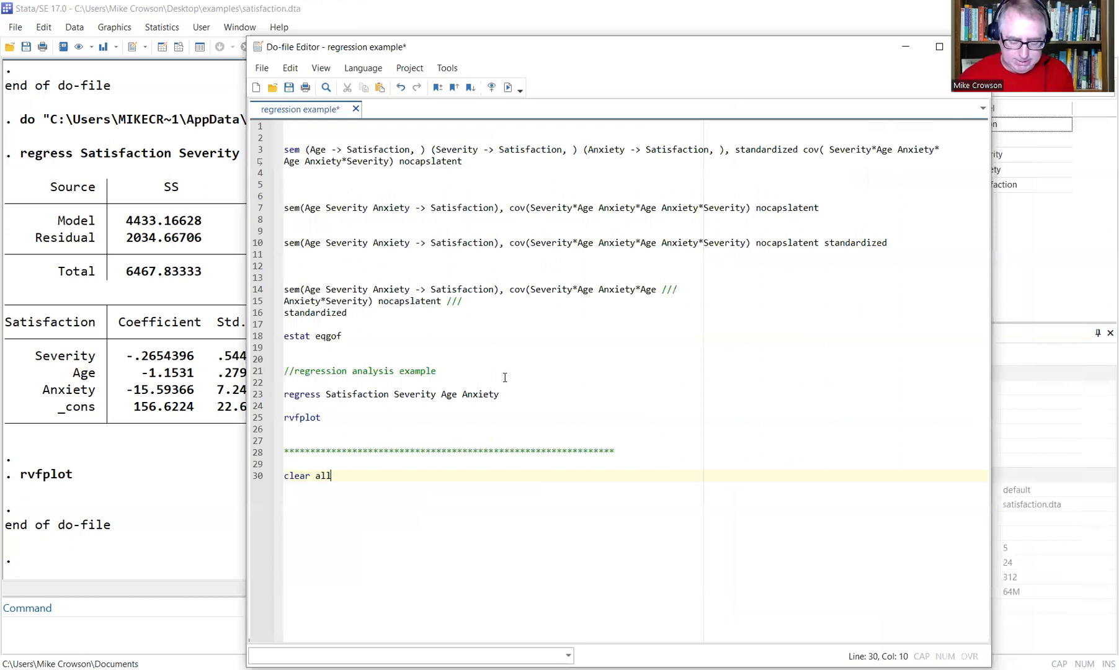
pyautogui.press('Return')
pyautogui.press('Return')
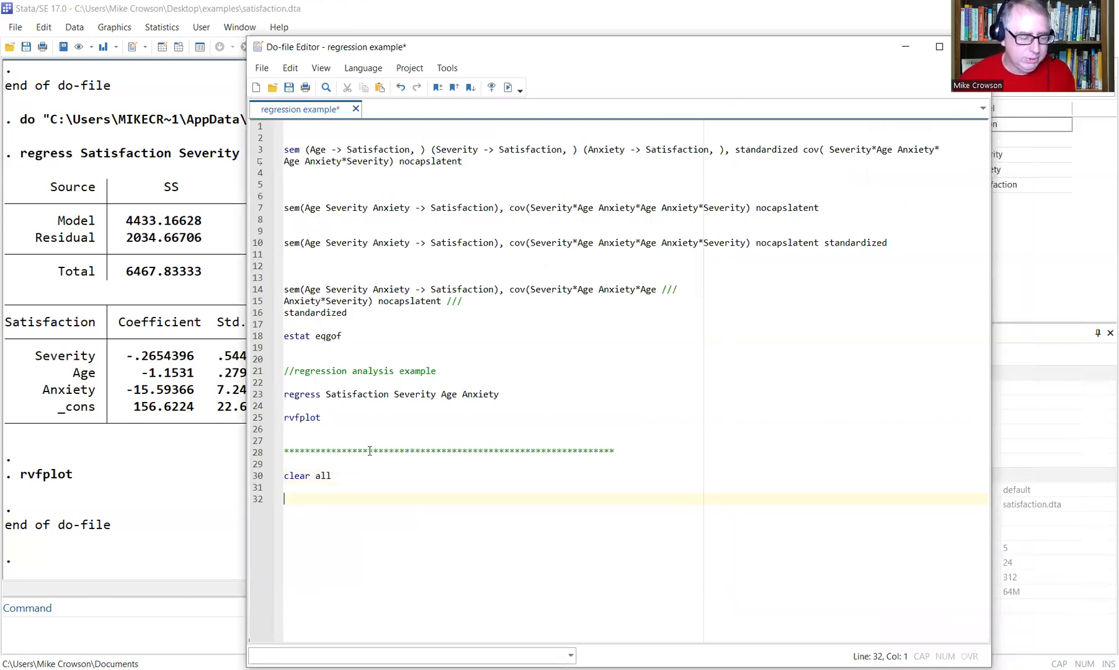
pyautogui.moveTo(370, 477); pyautogui.dragTo(280, 476)
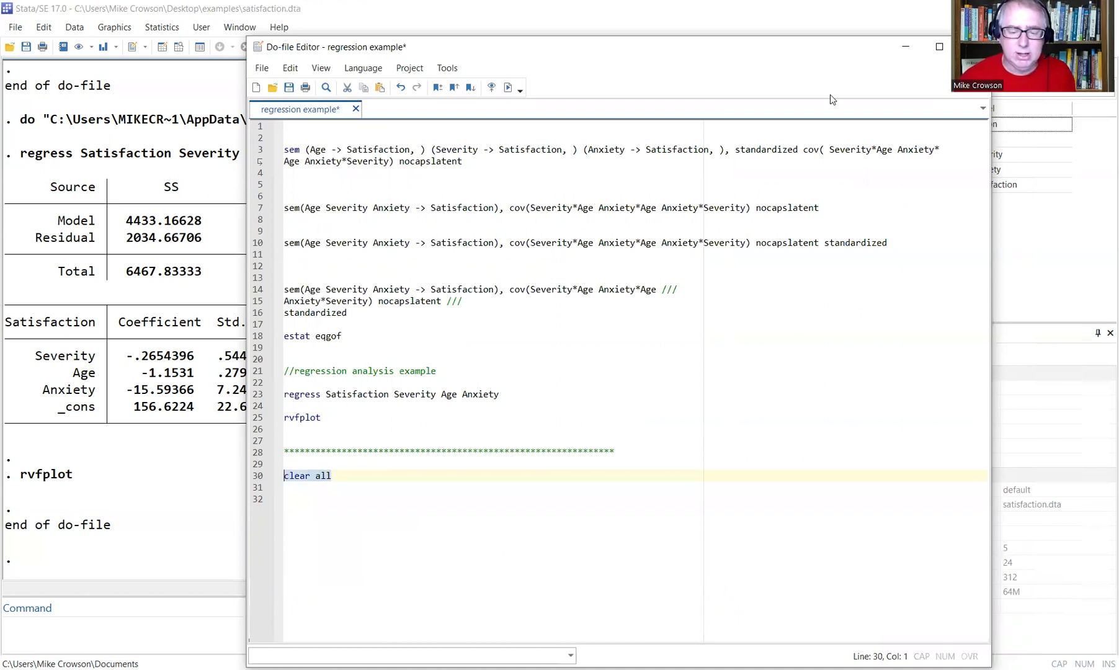
# Run the selected clear all and read the error that an SEM Builder is still open.
pyautogui.click(507, 87)
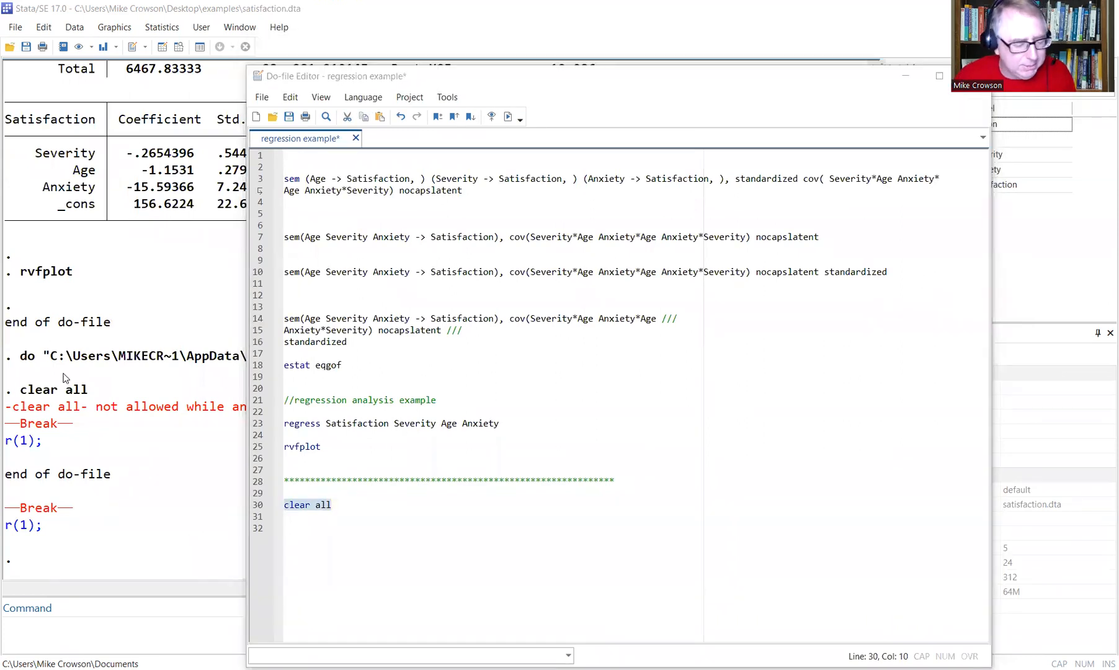
pyautogui.click(27, 413)
pyautogui.moveTo(20, 411); pyautogui.dragTo(403, 413)
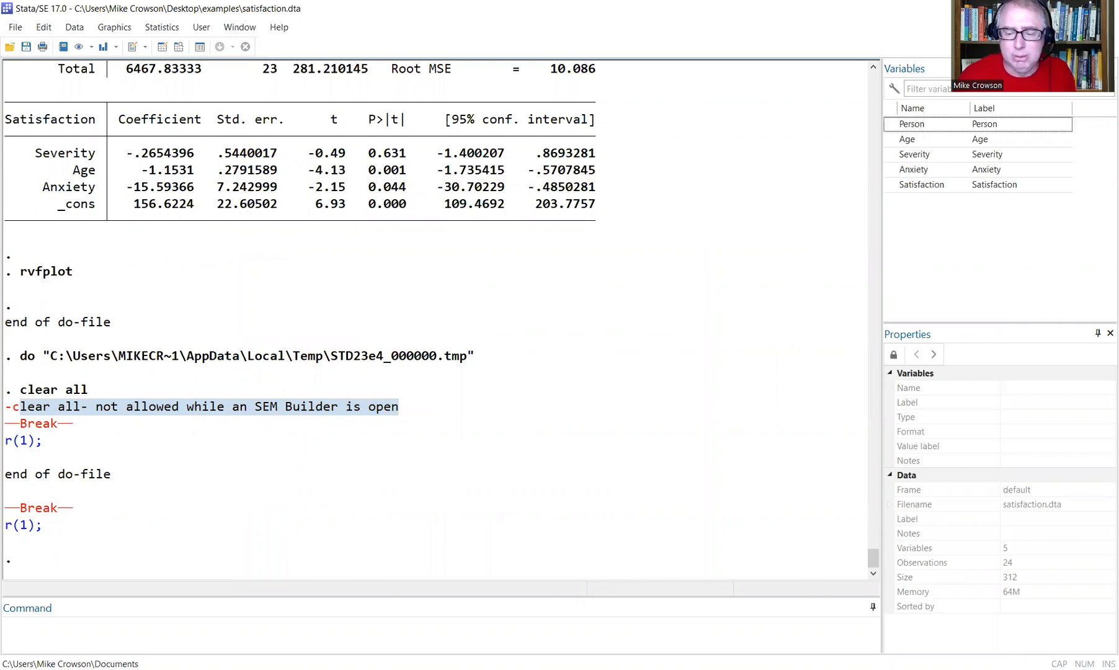
# Close the SEM Builder, saving the path diagram as 'regression'.
pyautogui.hotkey('alt', 'Tab')
pyautogui.moveTo(995, 129); pyautogui.dragTo(900, 127)
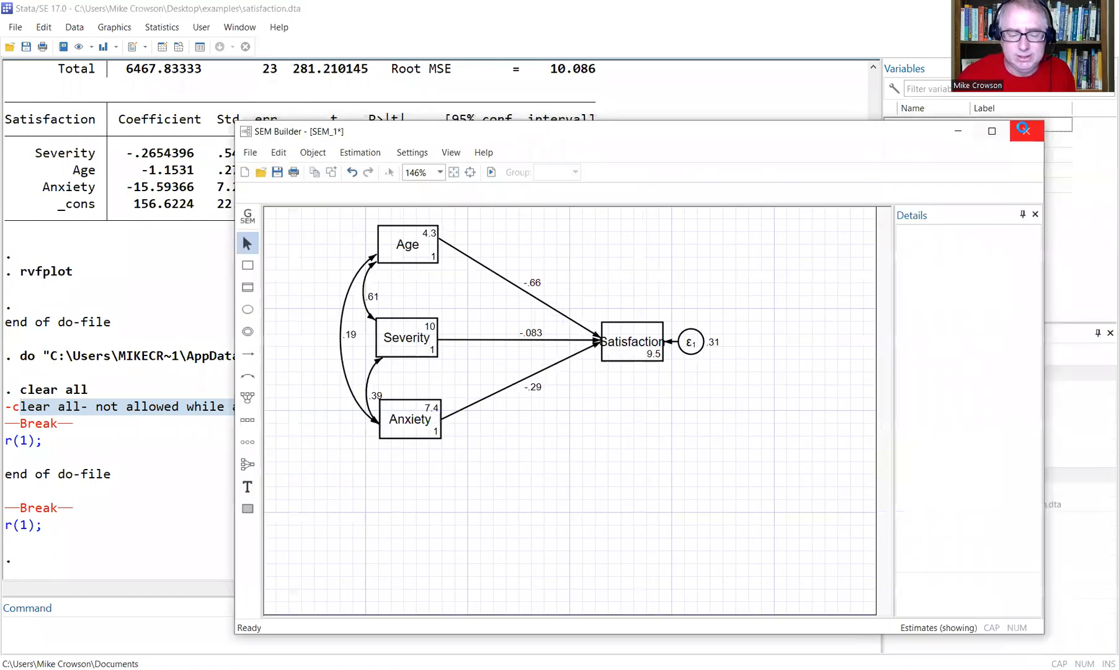
pyautogui.click(1024, 129)
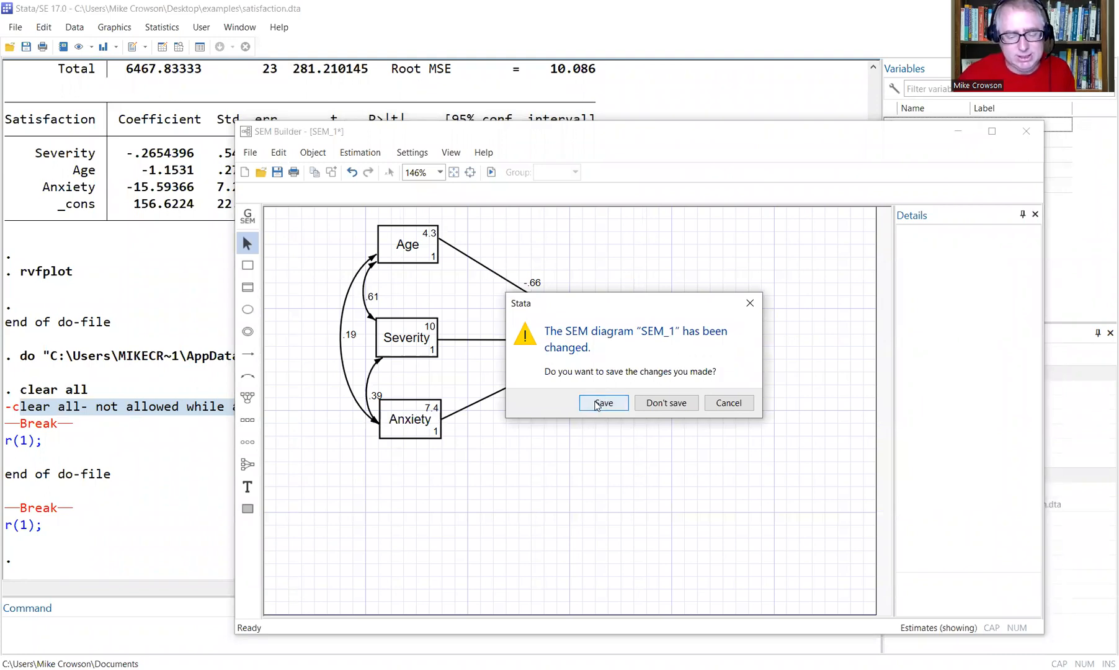
pyautogui.click(601, 403)
pyautogui.write('regression')
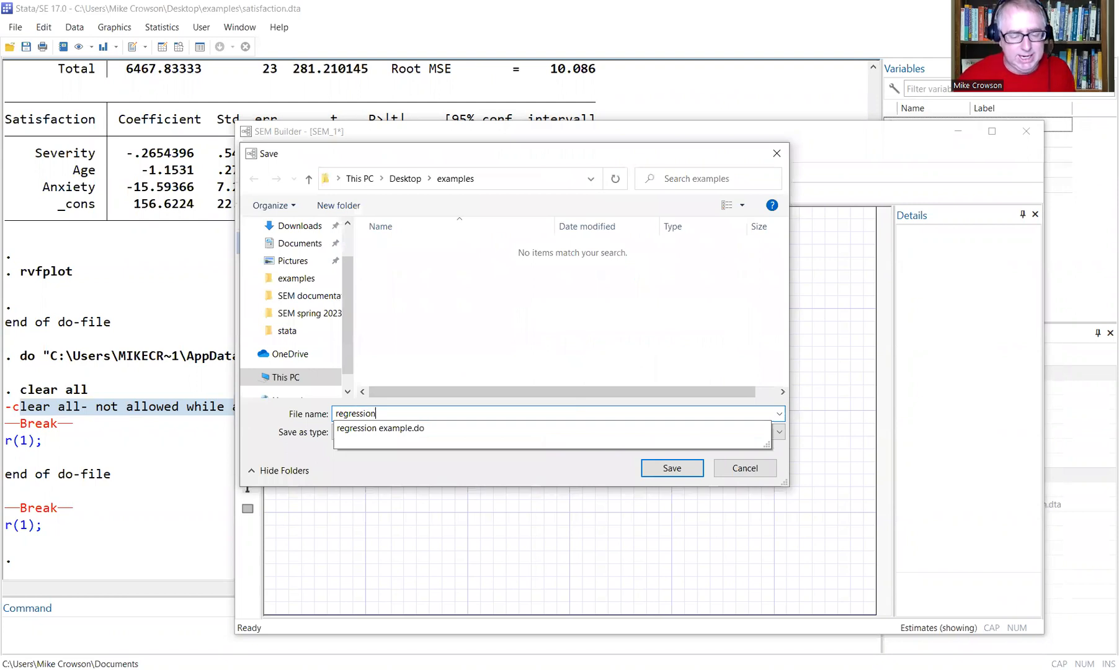
pyautogui.click(510, 453)
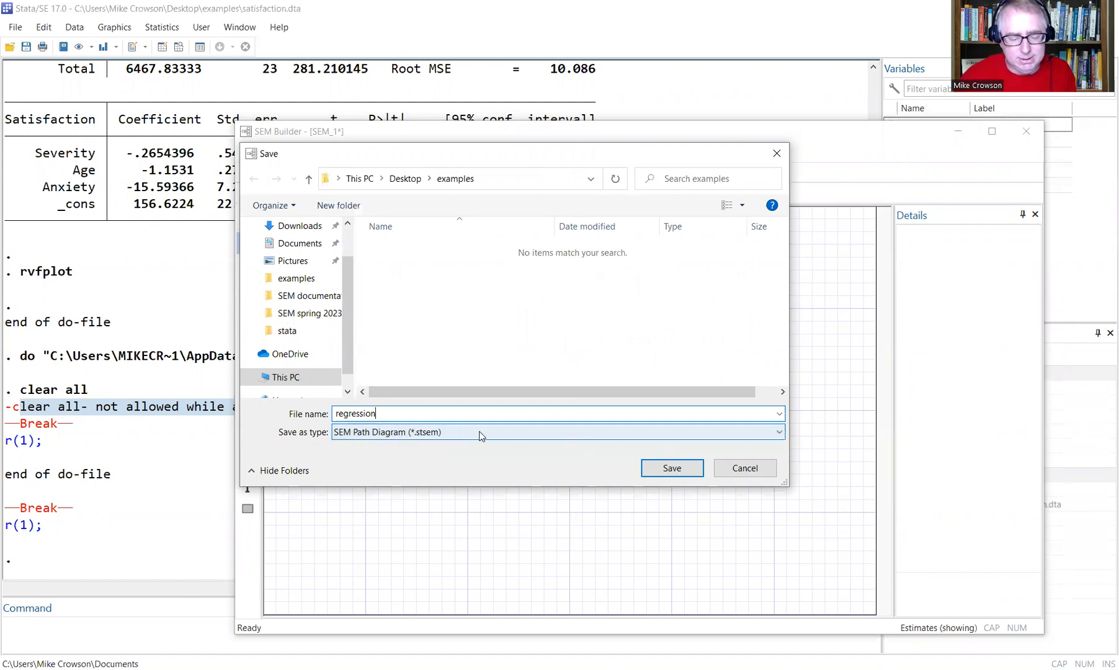
pyautogui.click(670, 467)
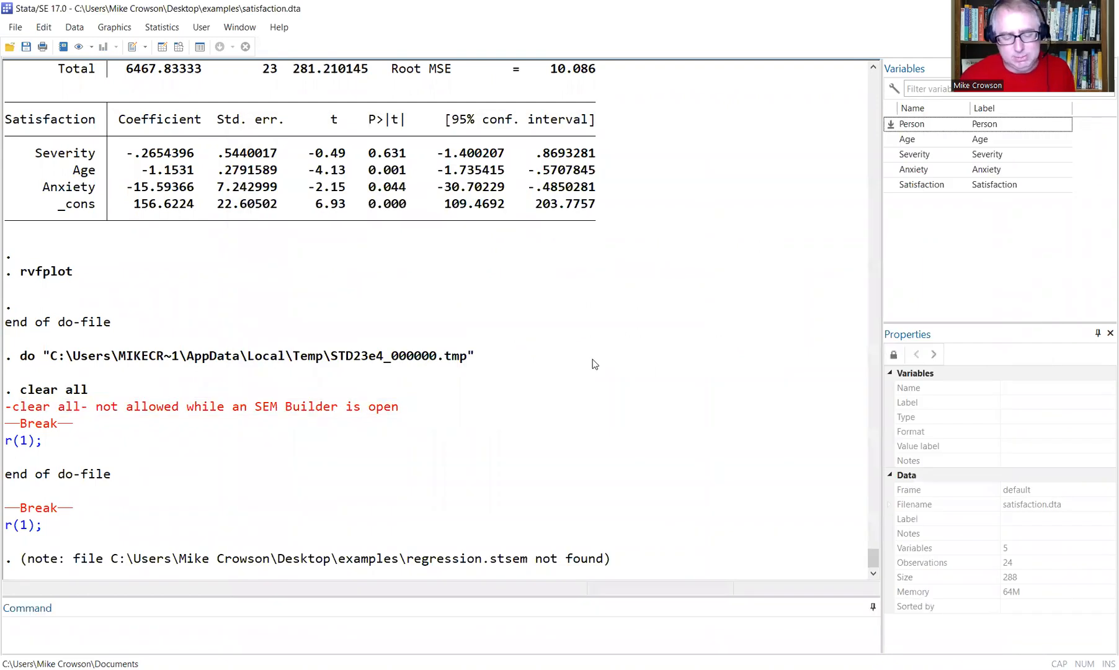
# Reopen the regression path diagram file, review its estimation options, and close the SEM Builder.
pyautogui.click(15, 29)
pyautogui.click(28, 45)
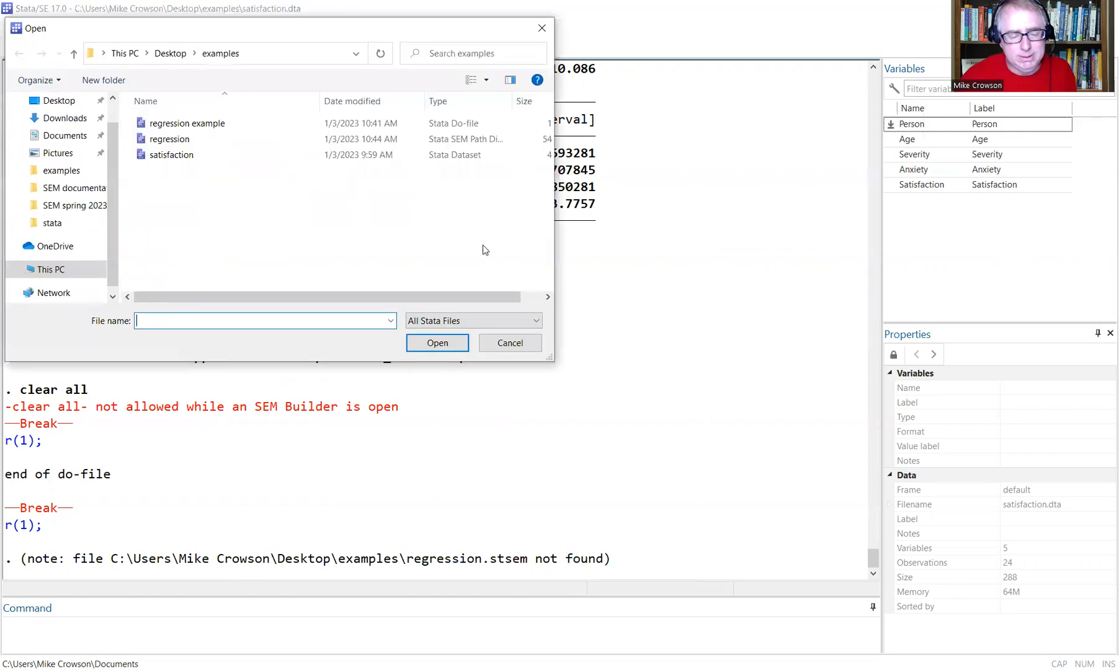
pyautogui.click(437, 142)
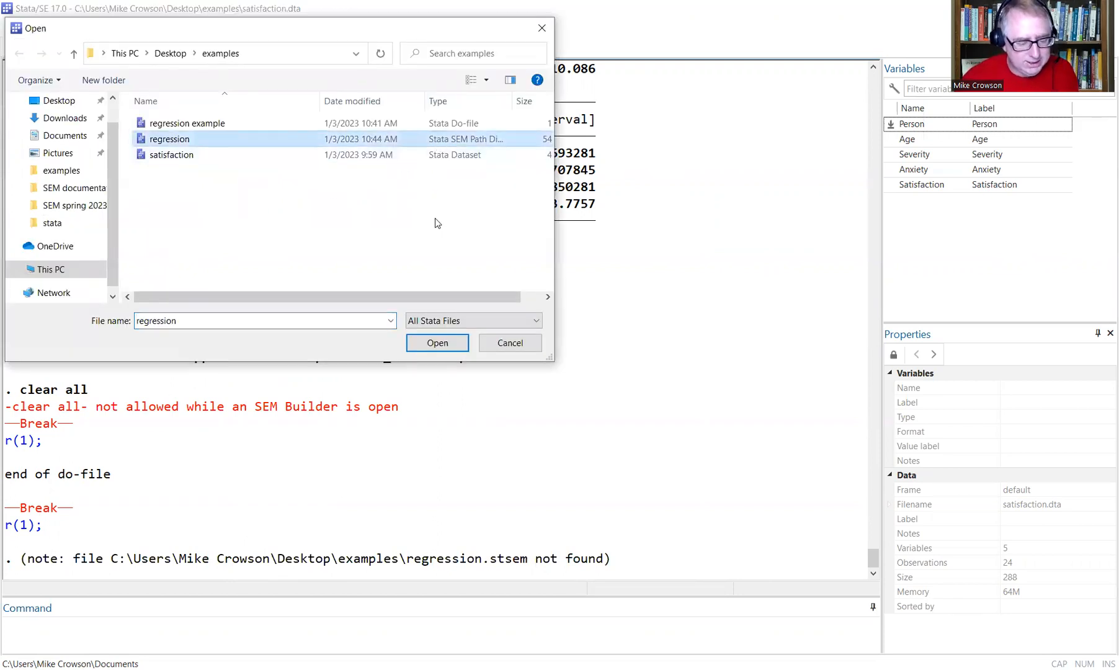
pyautogui.press('Return')
pyautogui.click(359, 153)
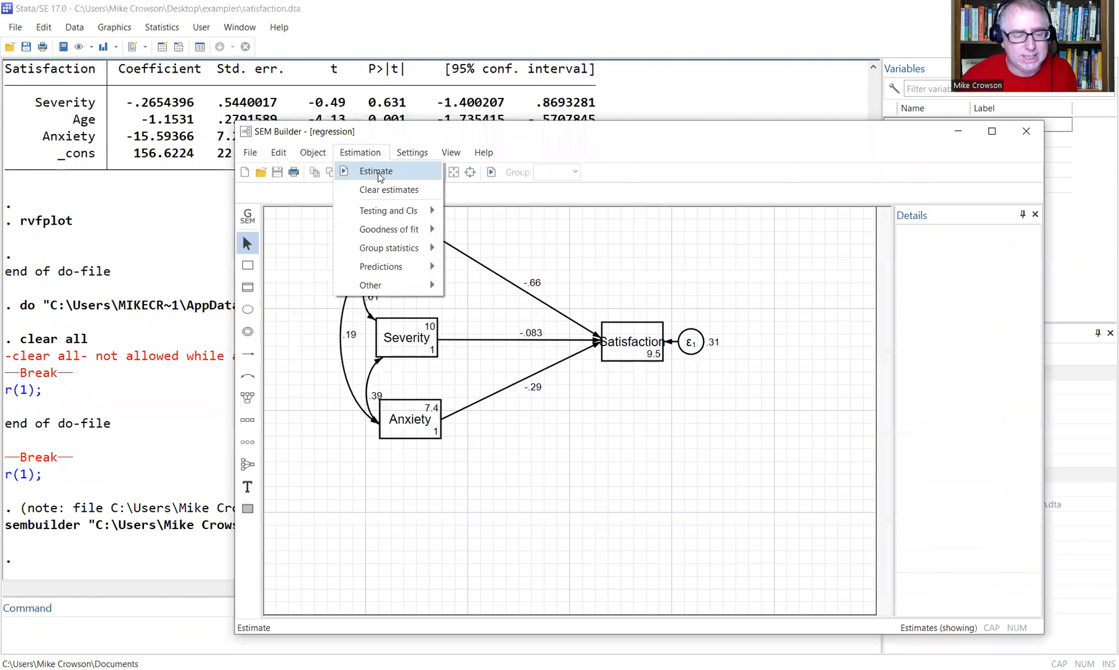
pyautogui.click(1030, 133)
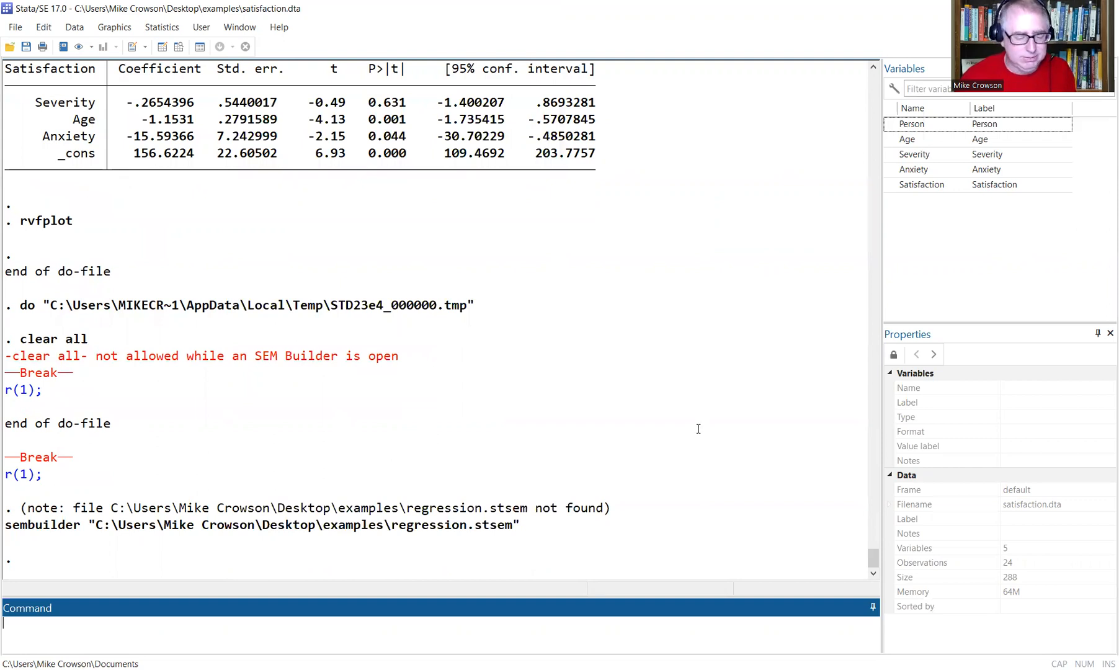
# Rerun clear all from the do-file and confirm in the Data Editor that memory is empty.
pyautogui.hotkey('alt', 'Tab')
pyautogui.moveTo(348, 506); pyautogui.dragTo(274, 509)
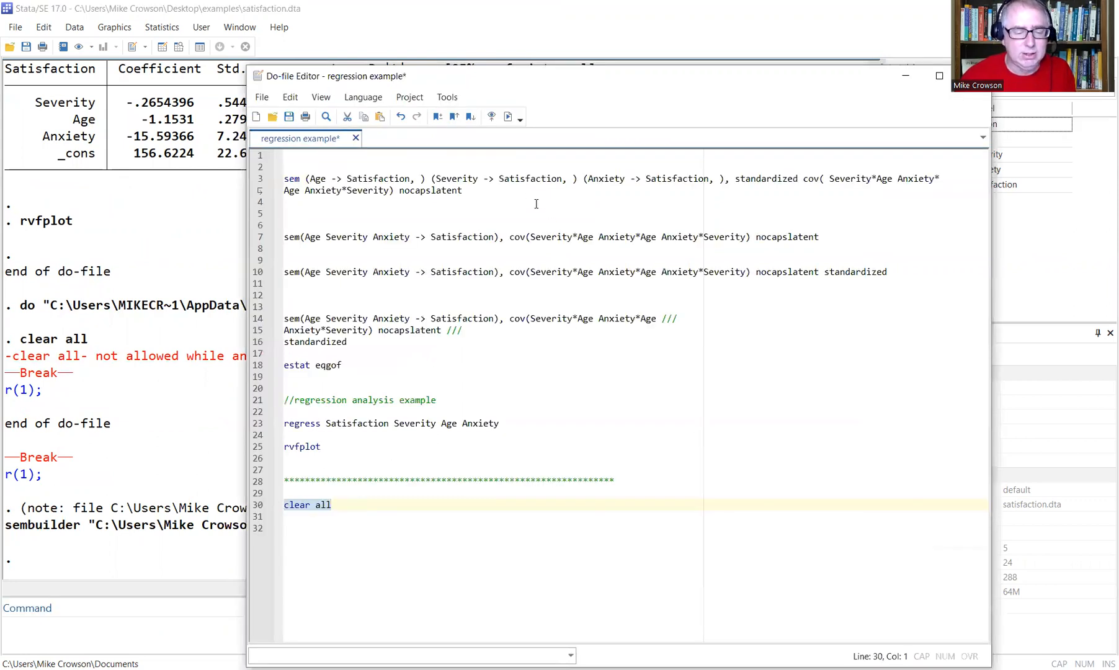
pyautogui.click(507, 117)
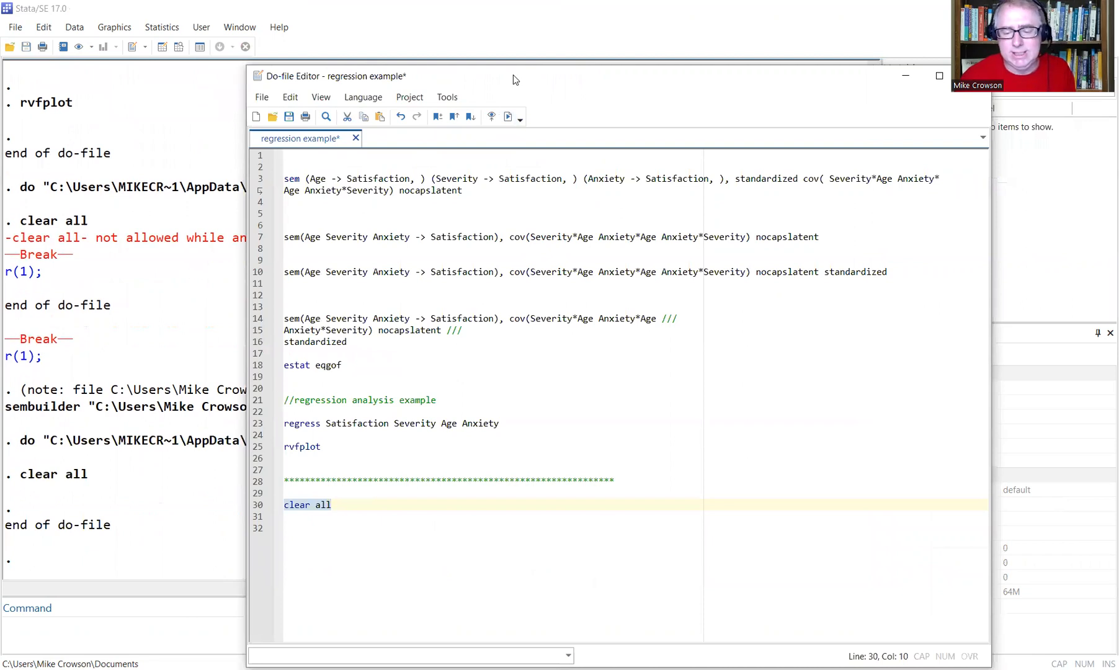
pyautogui.moveTo(513, 76); pyautogui.dragTo(304, 138)
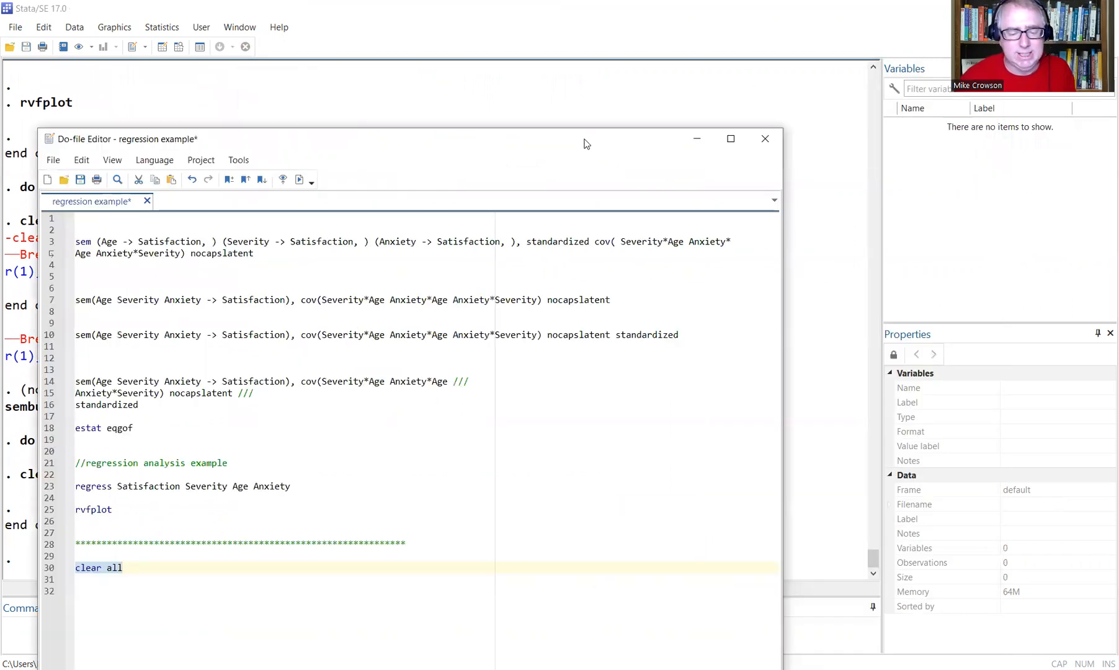
pyautogui.click(159, 49)
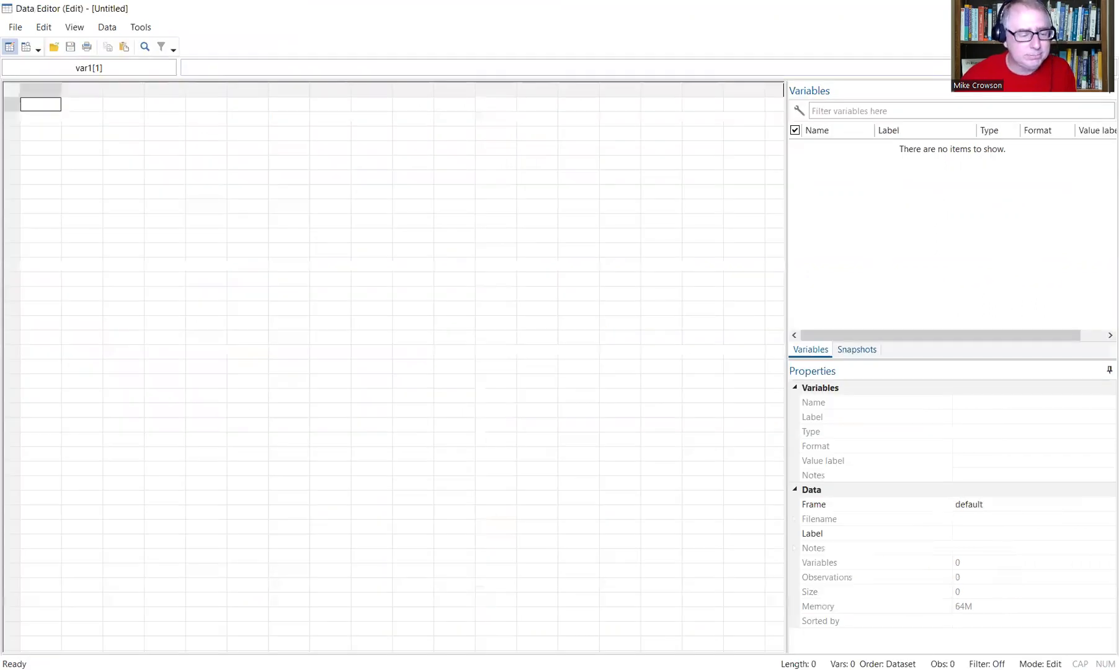
pyautogui.hotkey('alt', 'Tab')
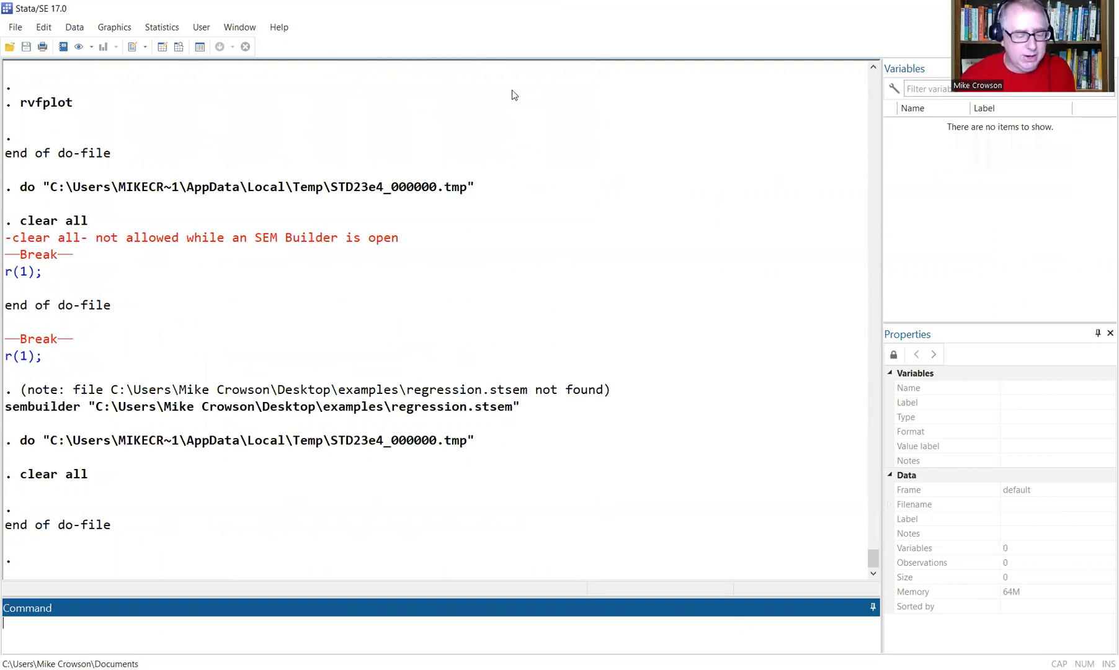
# Add blank lines below the clear all line in the do-file.
pyautogui.hotkey('alt', 'Tab')
pyautogui.click(371, 462)
pyautogui.press('Return')
pyautogui.press('Return')
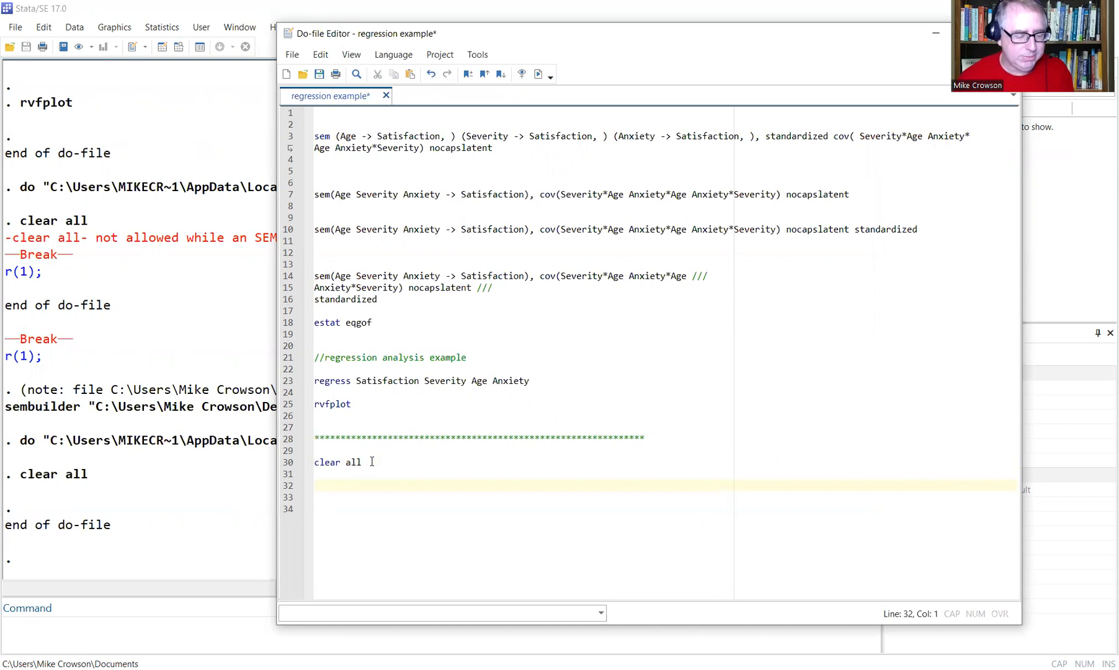
# Write 'ssd init age severity anxiety satisf' on line 32, correcting the mistyped 'sast'.
pyautogui.write('s')
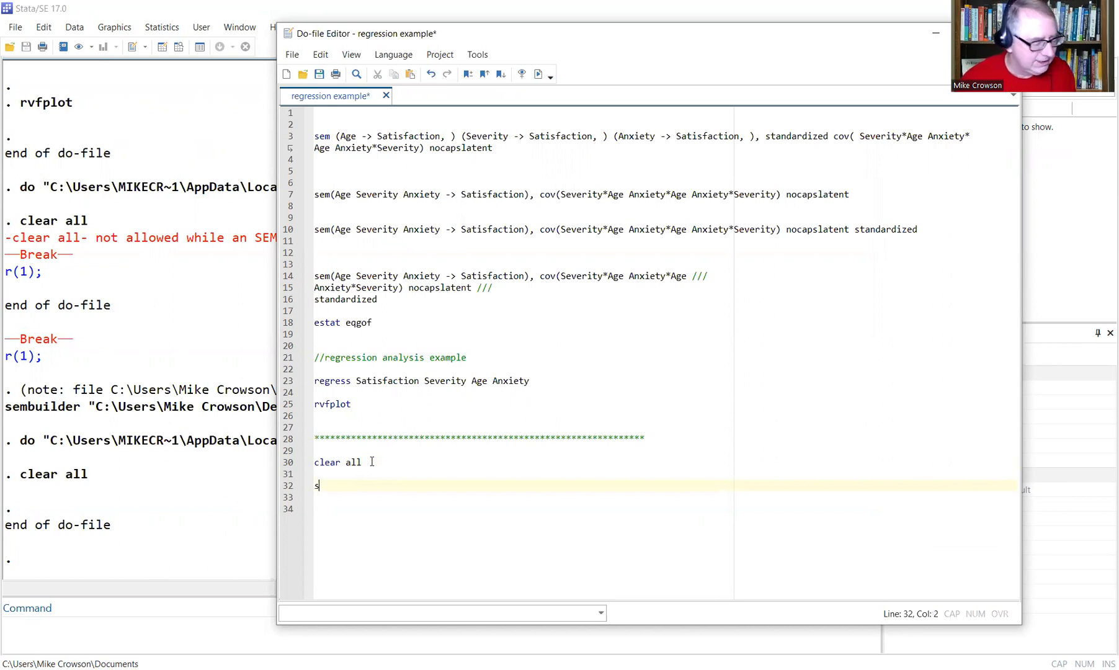
pyautogui.write('sd')
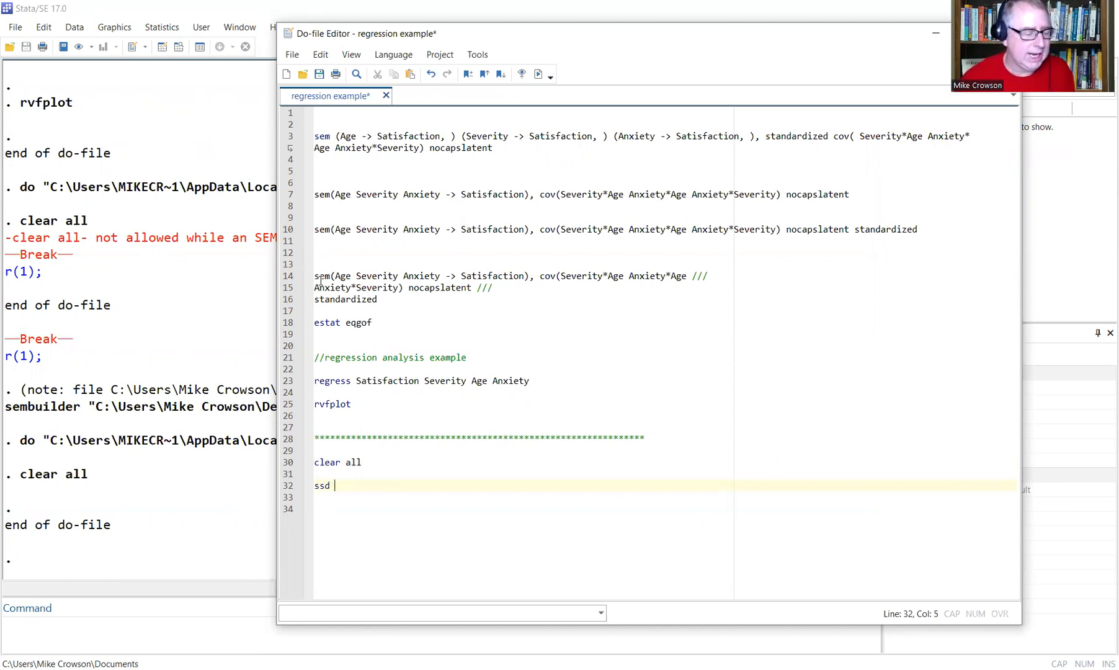
pyautogui.write('init')
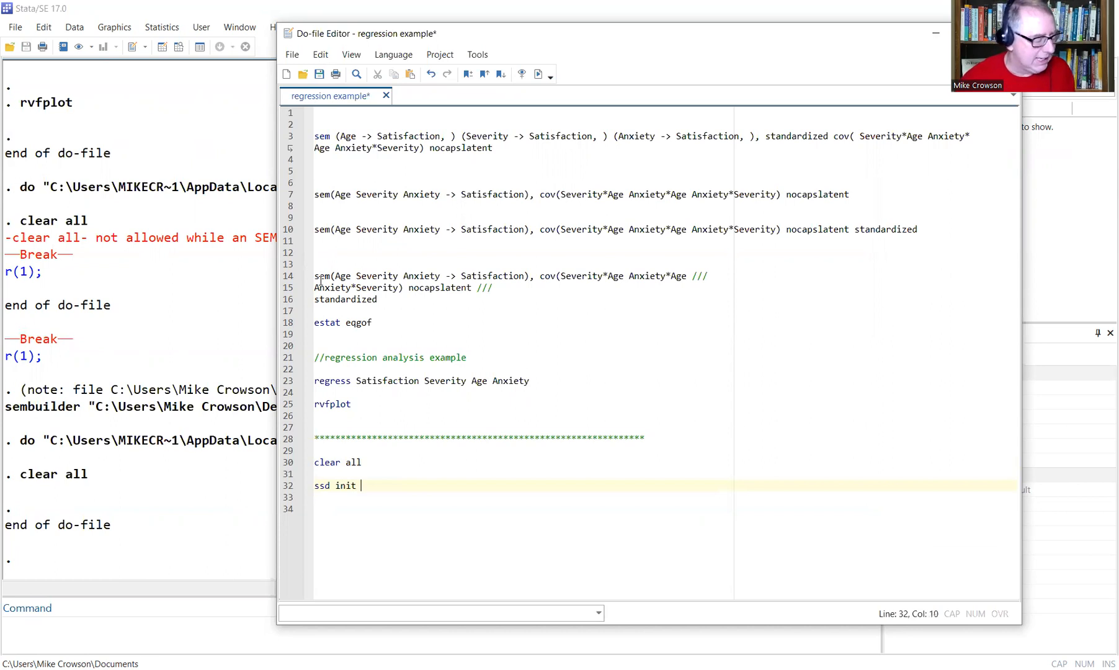
pyautogui.write(' age severity anxiety sast')
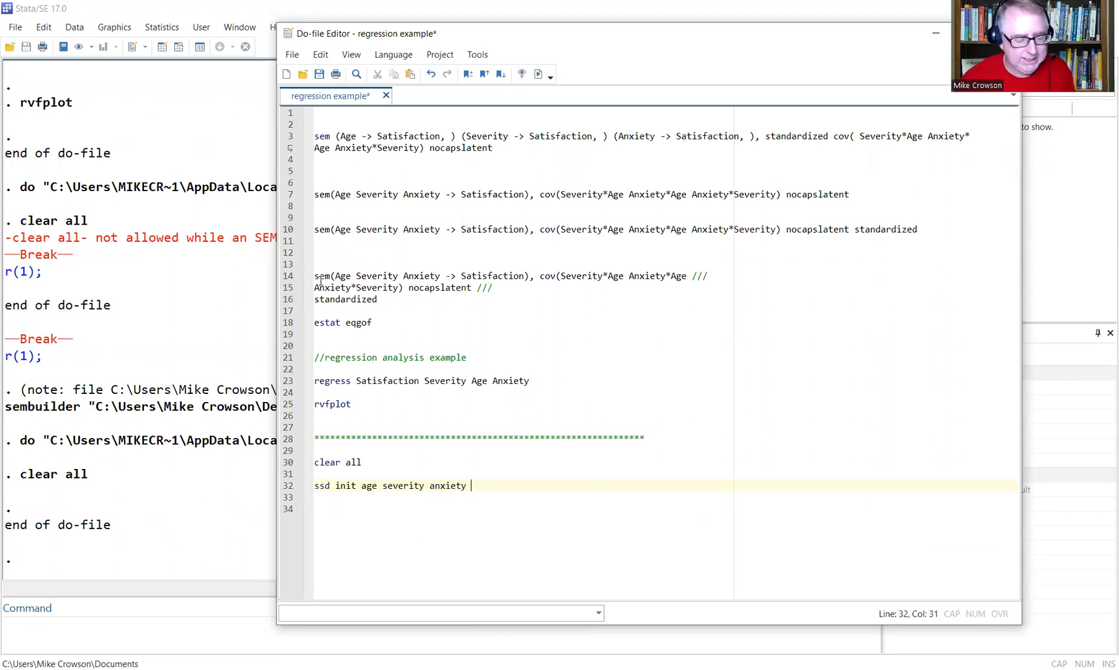
pyautogui.press('BackSpace')
pyautogui.press('BackSpace')
pyautogui.write('t')
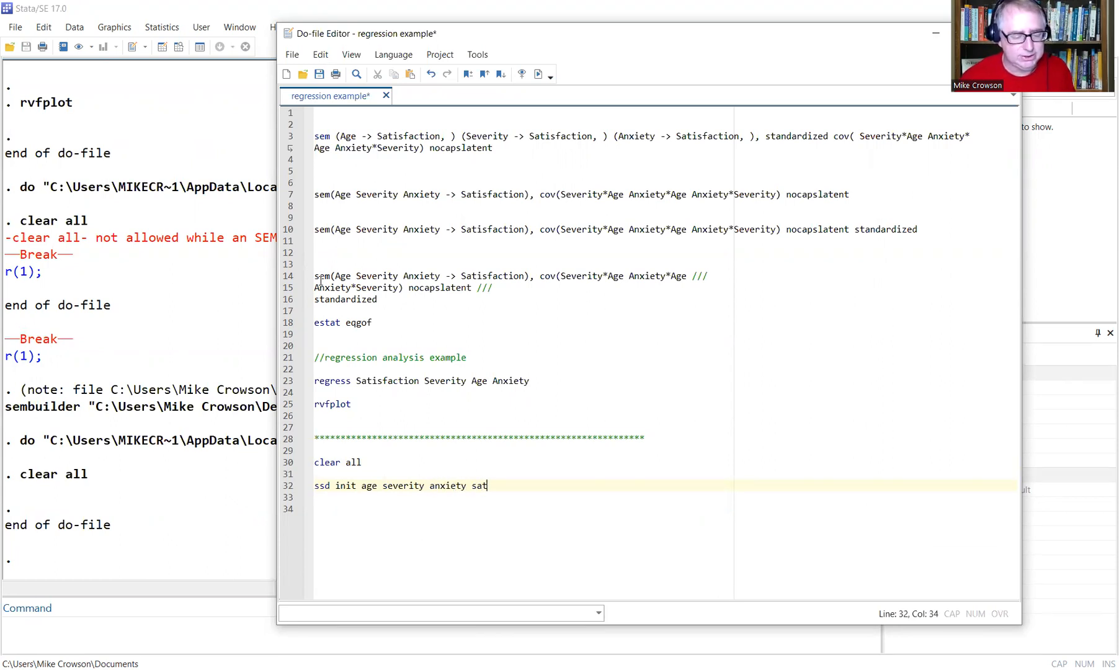
pyautogui.write('isf')
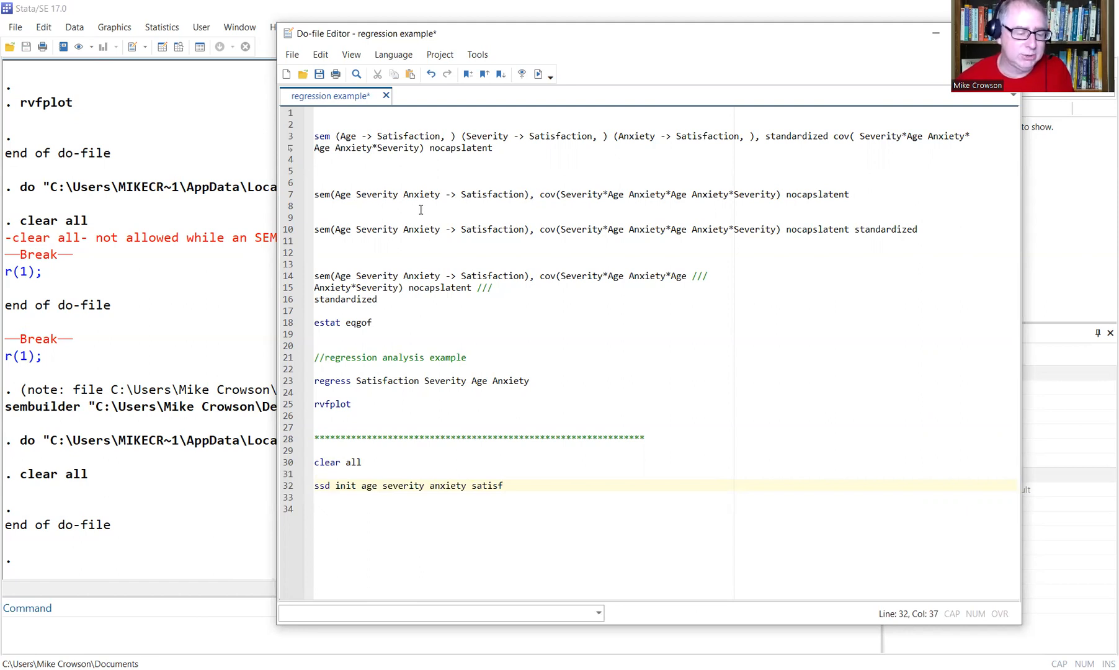
pyautogui.click(340, 196)
pyautogui.moveTo(336, 196); pyautogui.dragTo(525, 195)
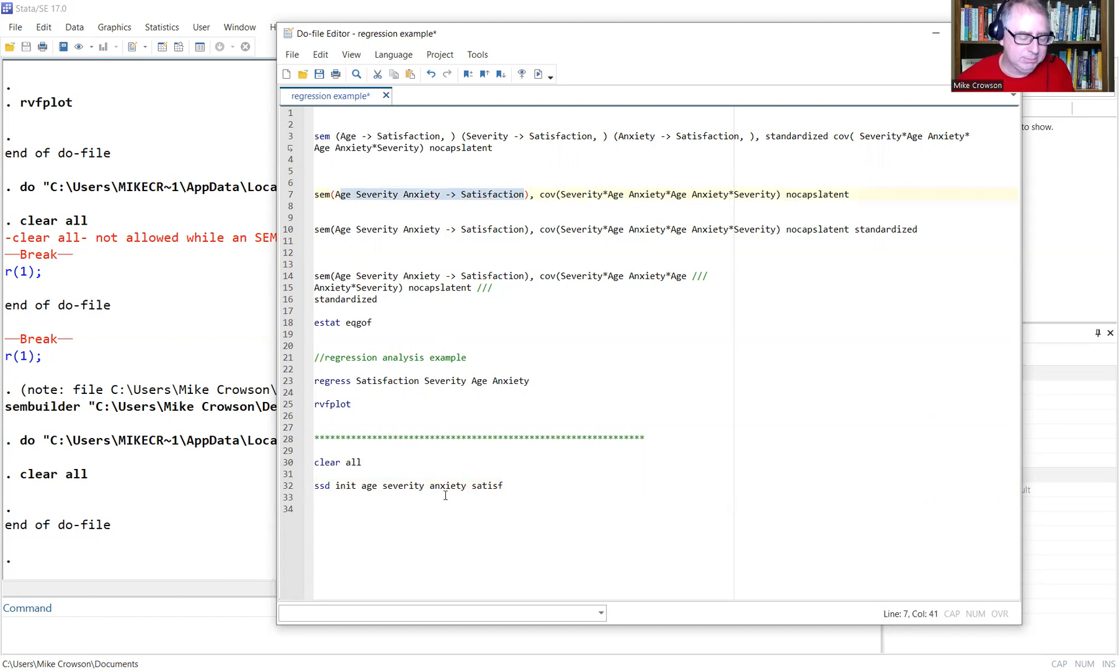
pyautogui.click(522, 488)
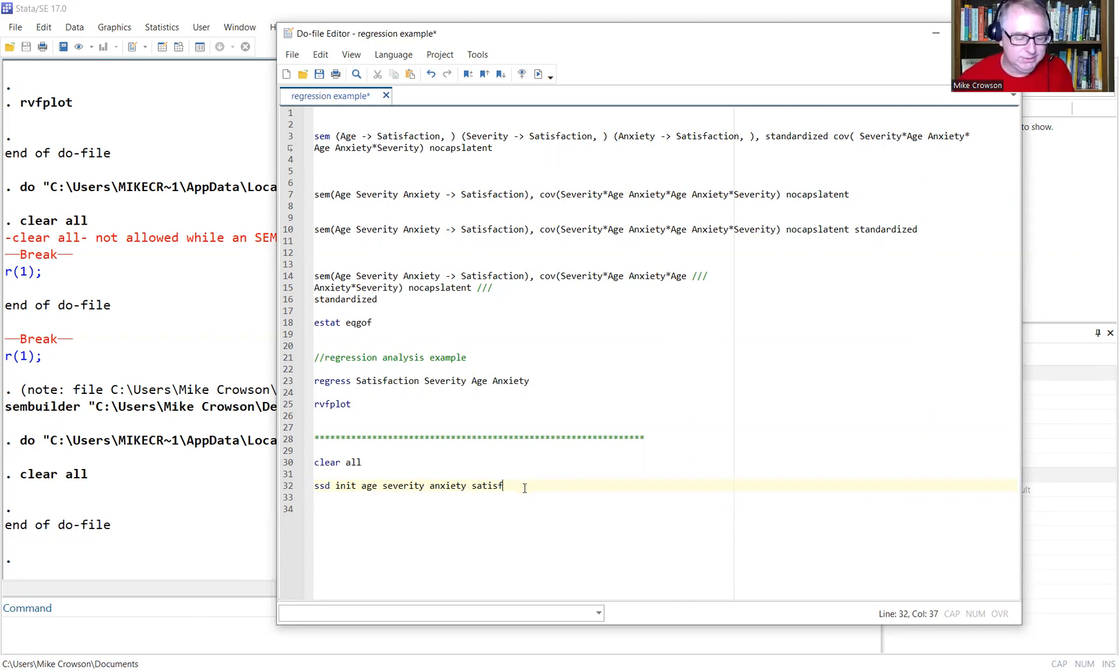
pyautogui.press('Return')
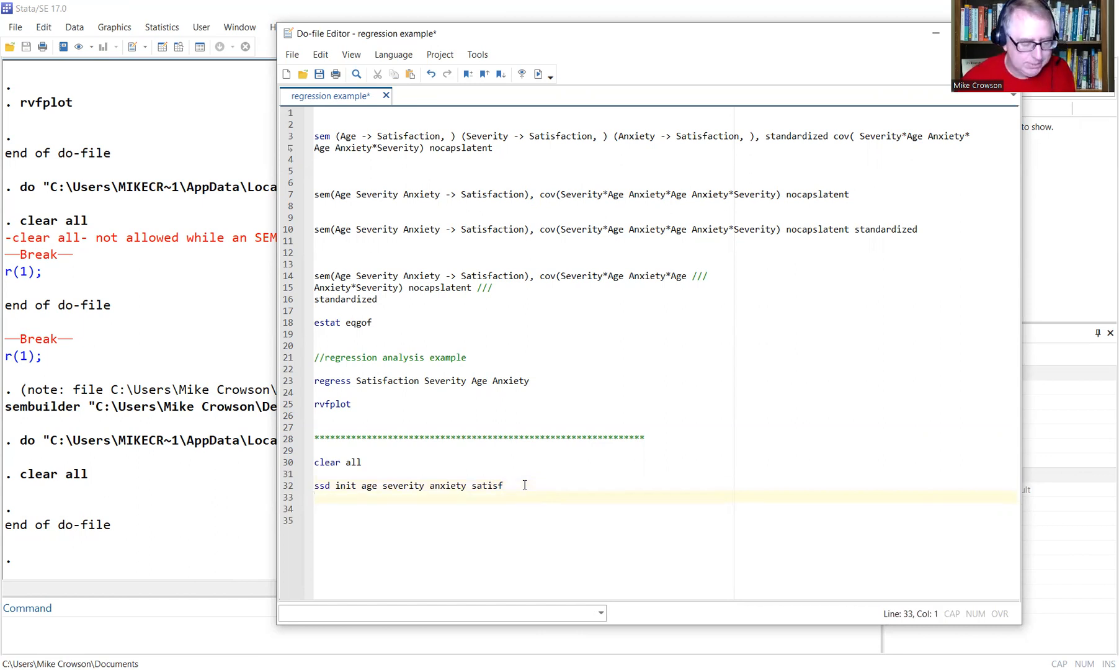
# Add the lines 'ssd set obs 24' and 'ssd set means 40.583 51.375 2.283 60.583'.
pyautogui.write('ssd')
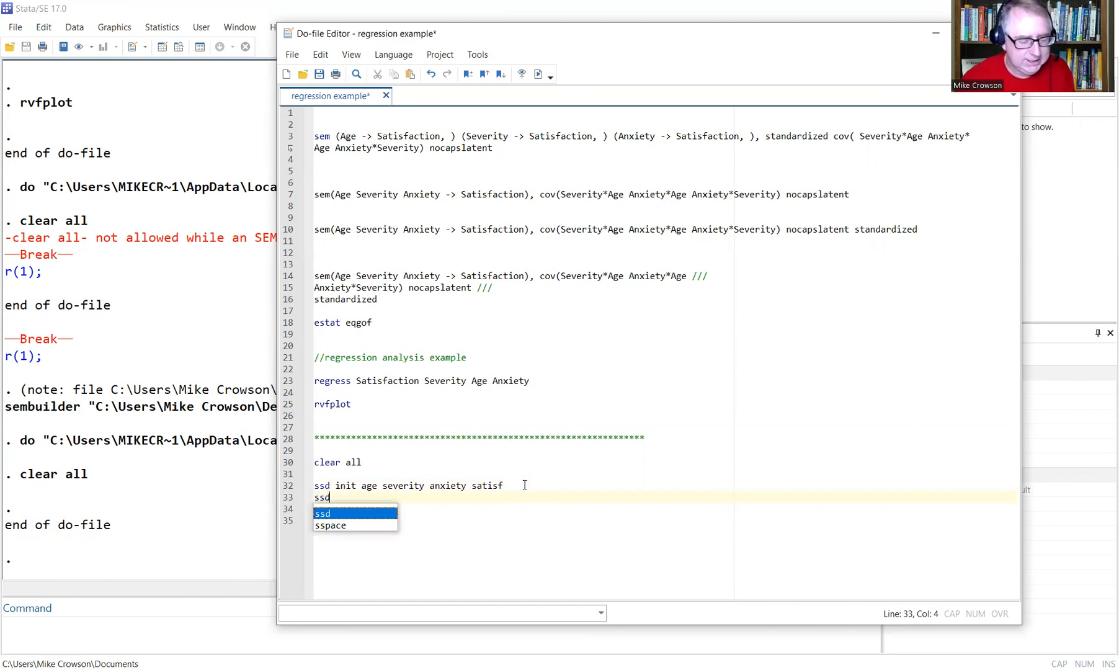
pyautogui.write(' set obs')
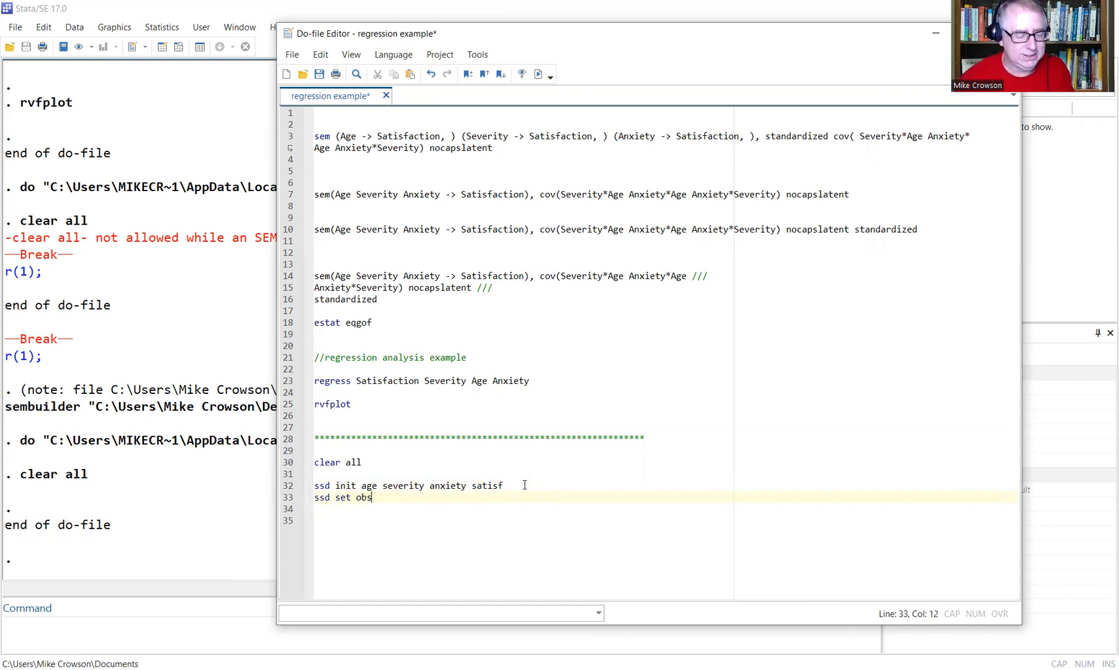
pyautogui.write(' 24')
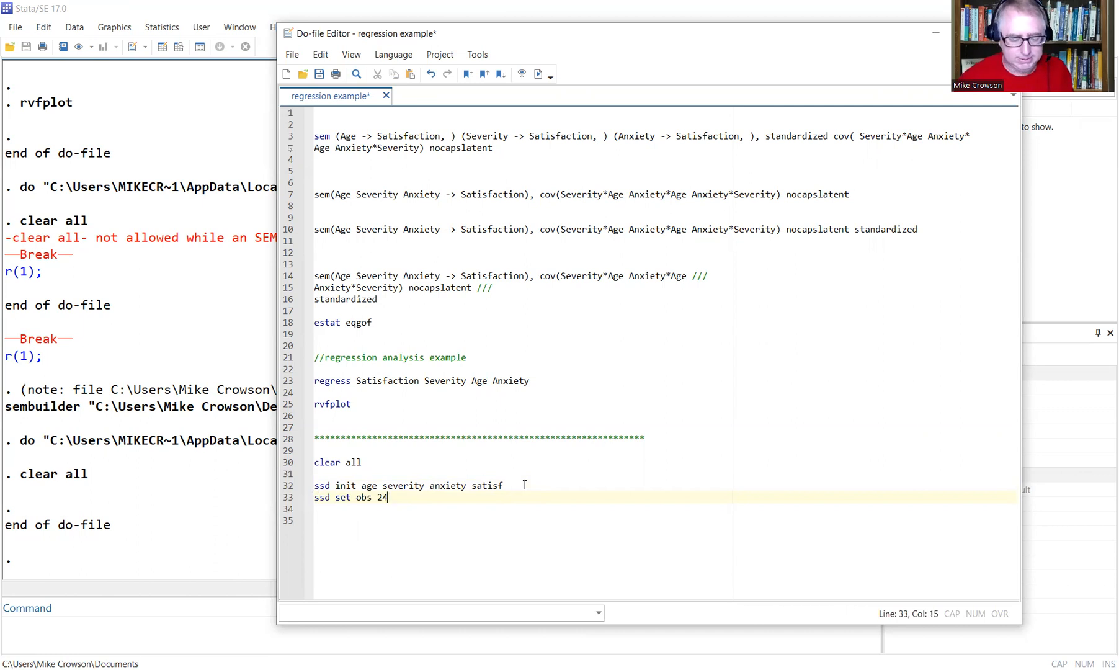
pyautogui.press('Return')
pyautogui.write('ssd')
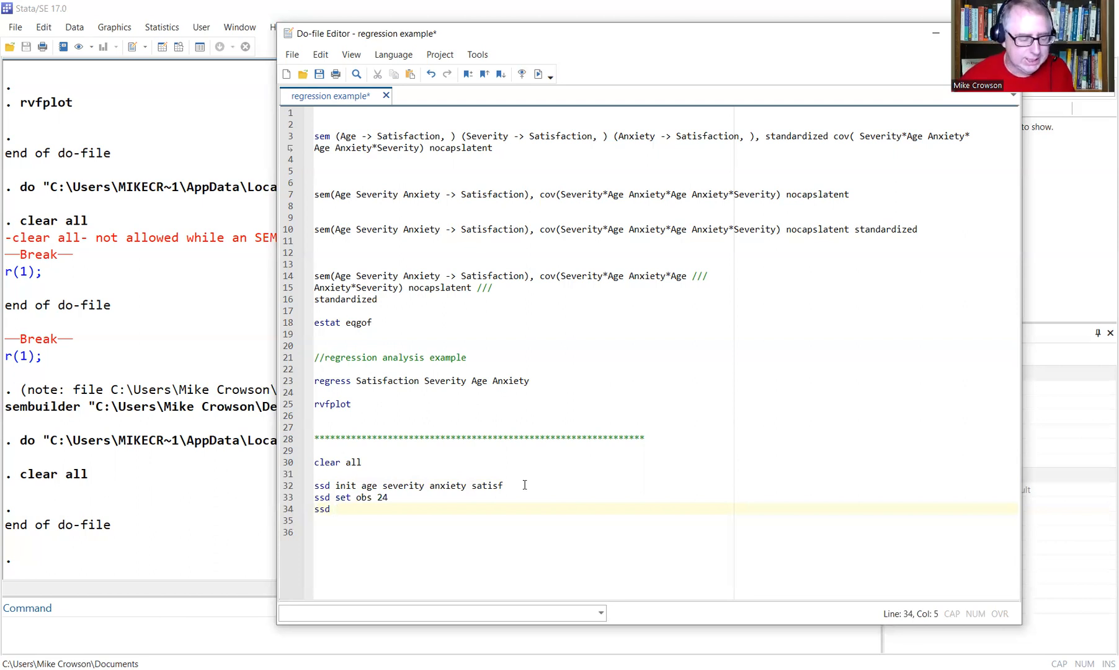
pyautogui.write('s')
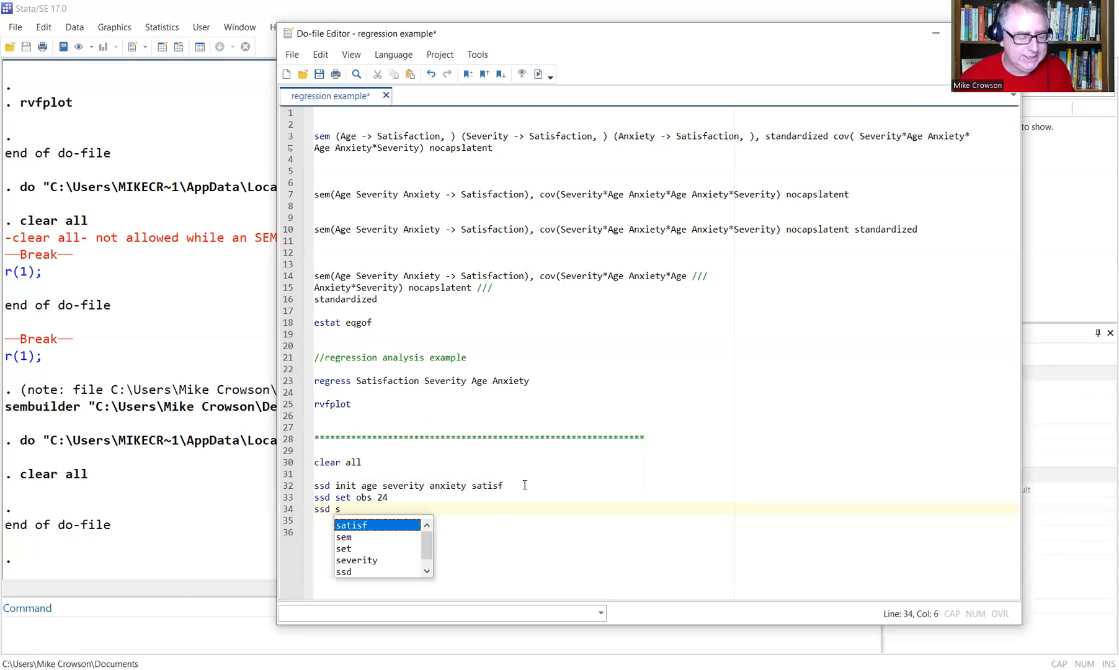
pyautogui.write('et means')
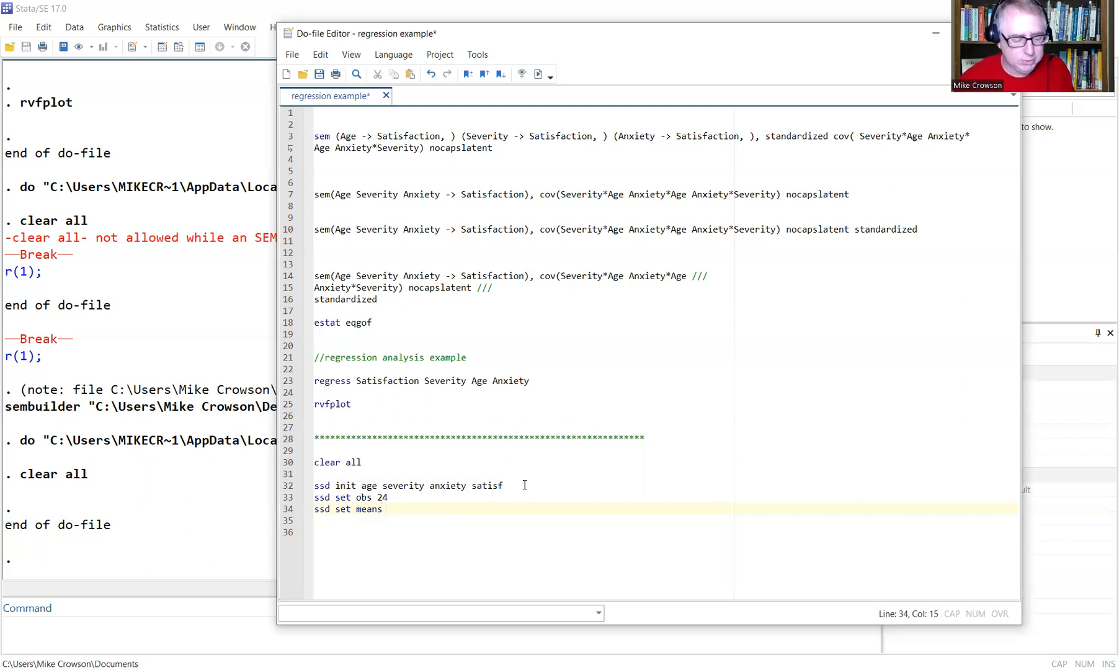
pyautogui.write('40.5')
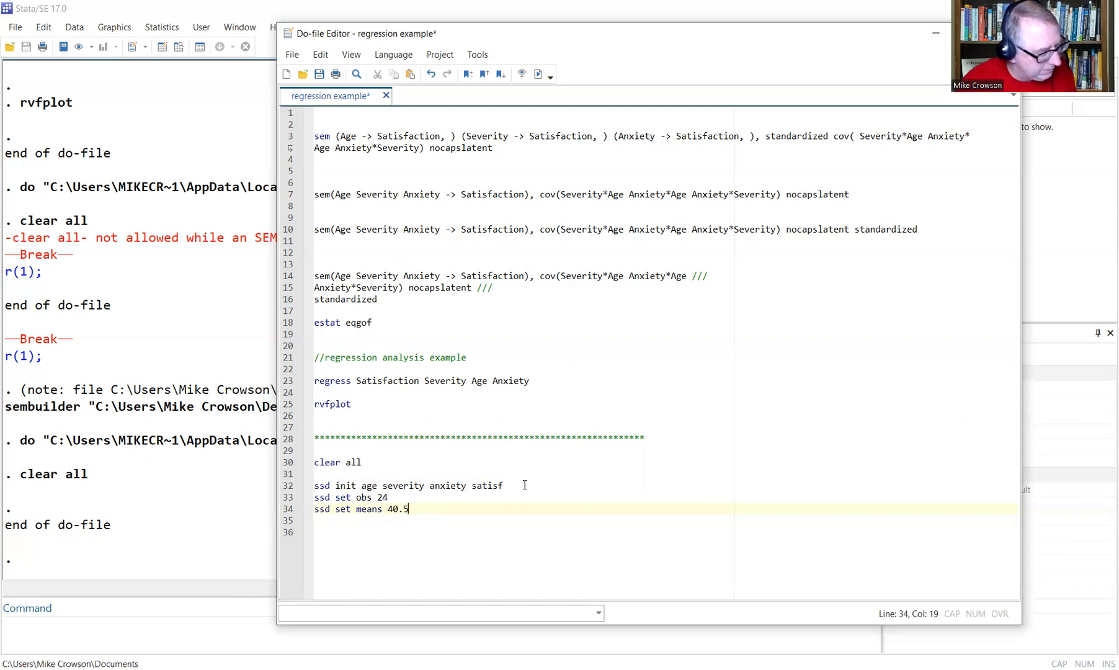
pyautogui.write('83 51.')
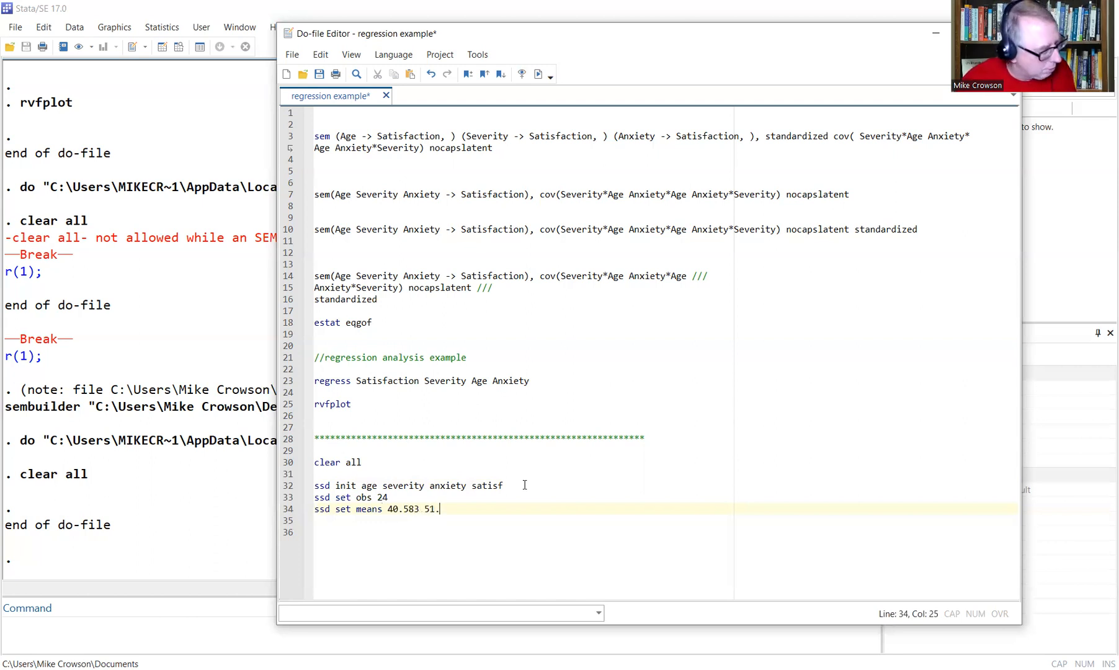
pyautogui.write('375')
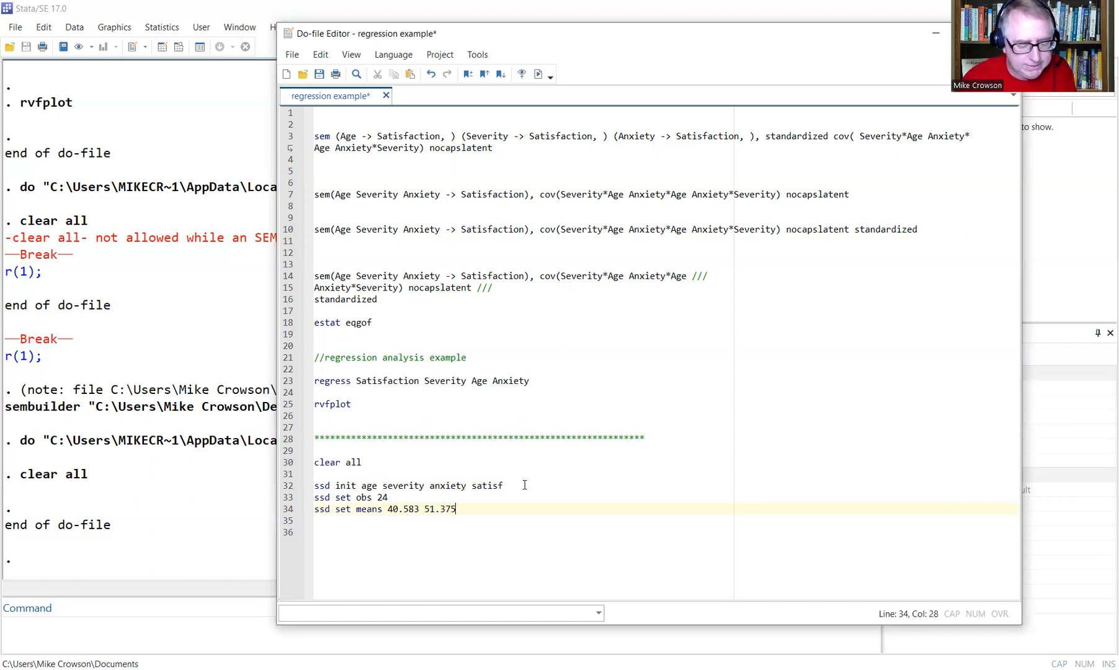
pyautogui.write(' 2.')
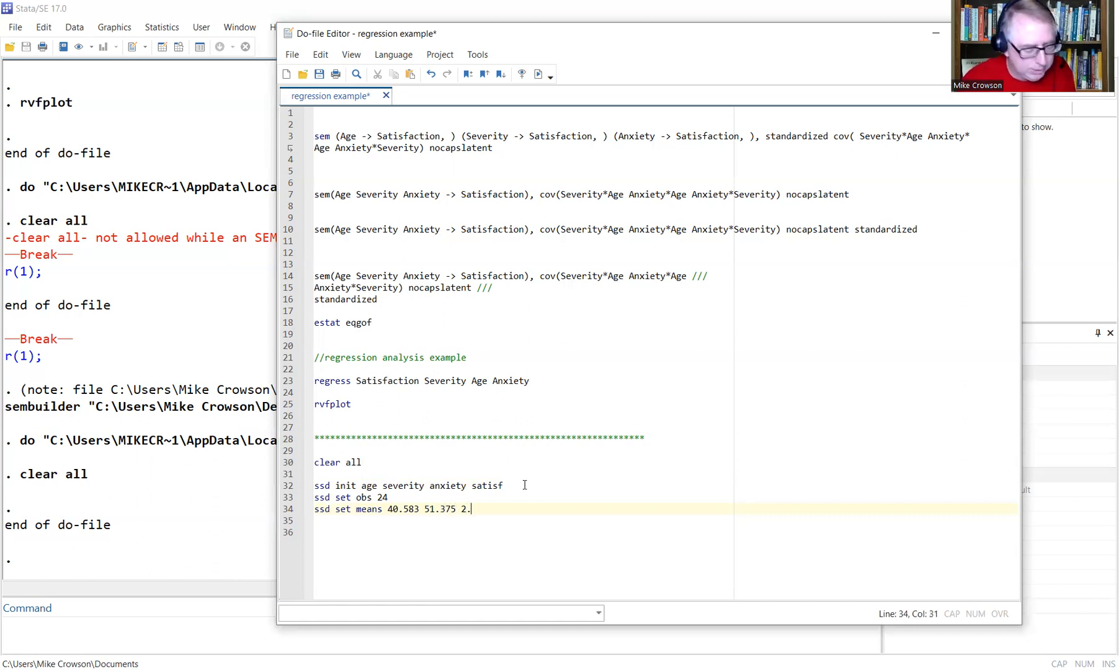
pyautogui.write('28')
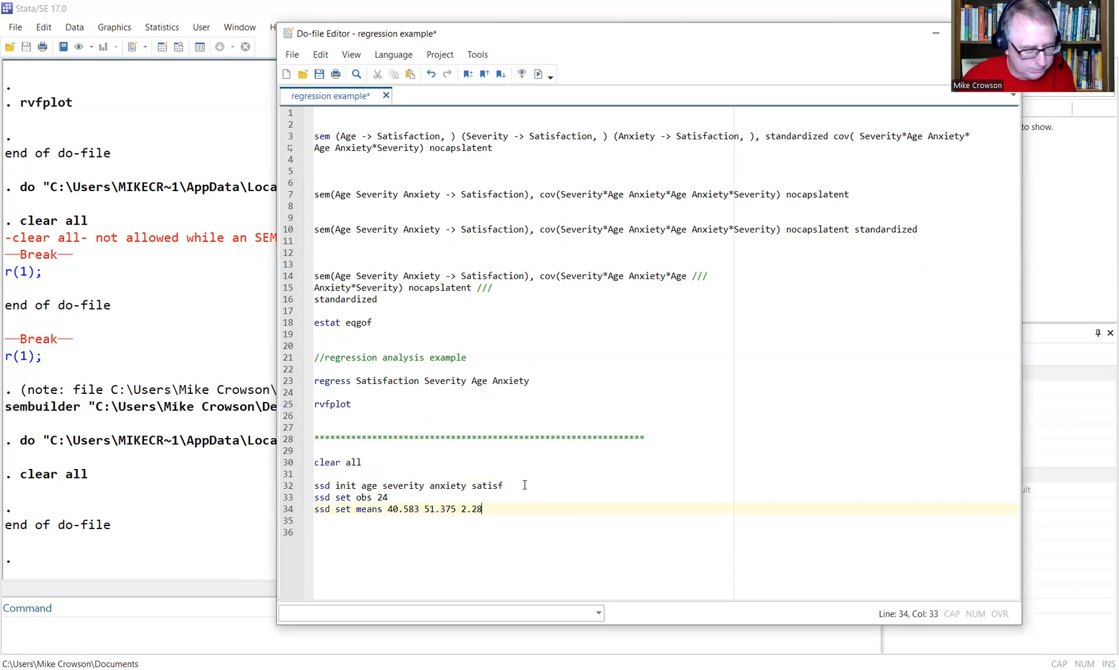
pyautogui.write('3 60')
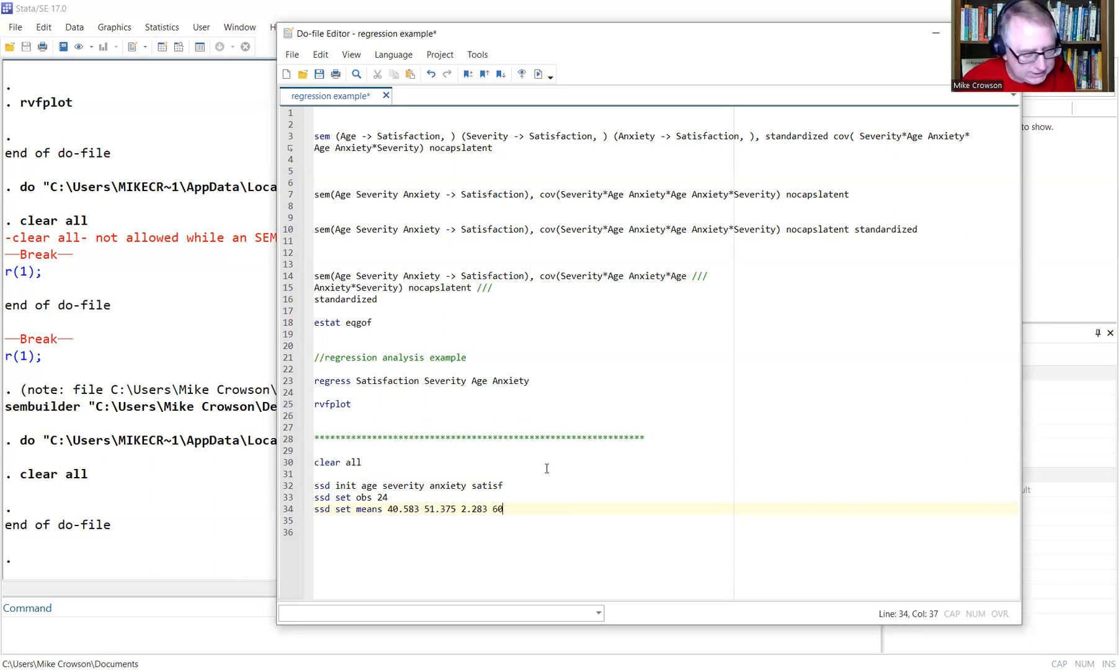
pyautogui.write('.583')
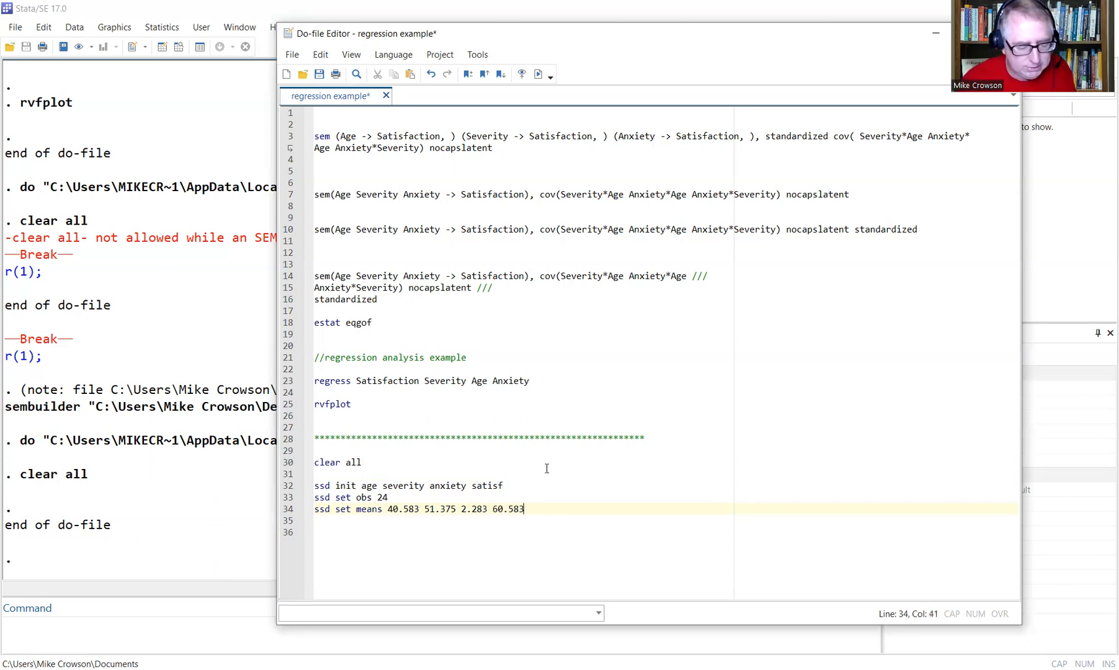
pyautogui.press('Return')
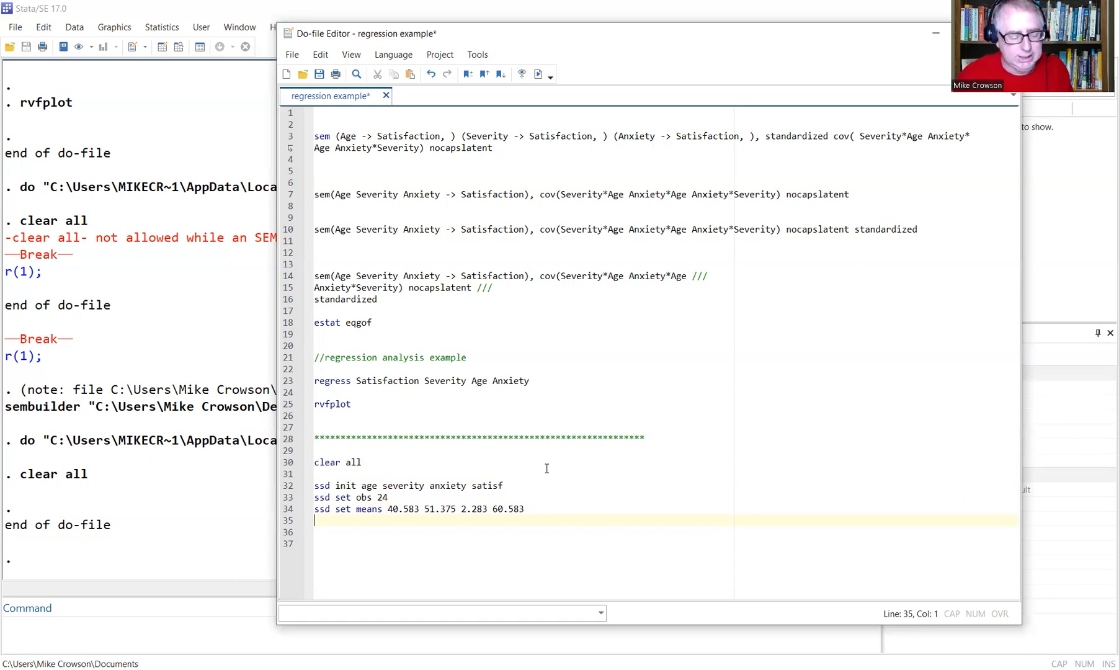
# Add the comment '// typing in covariance matrix' and begin 'ssd set cov 91.384\ 30.641 27.288'.
pyautogui.write('/')
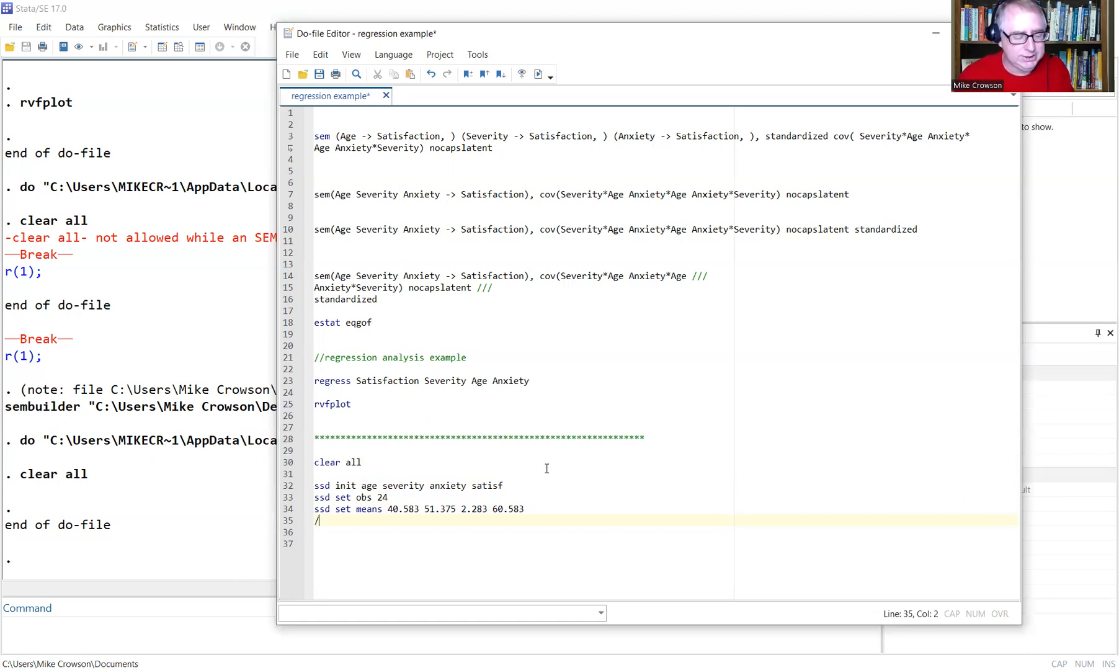
pyautogui.write('/ typing ')
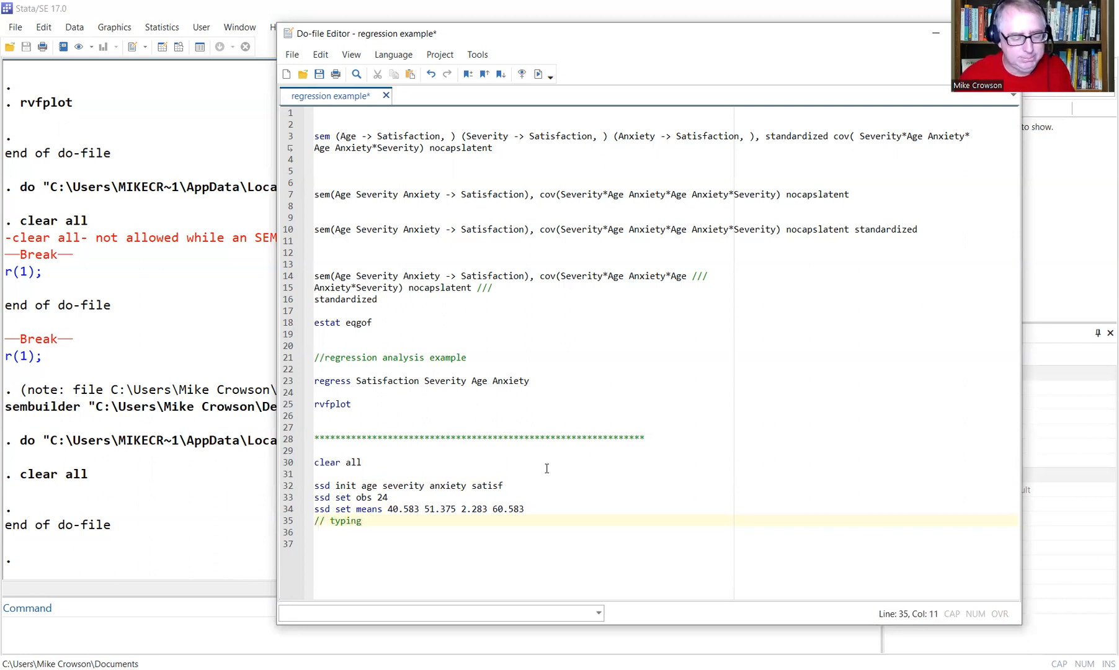
pyautogui.write('in covaria')
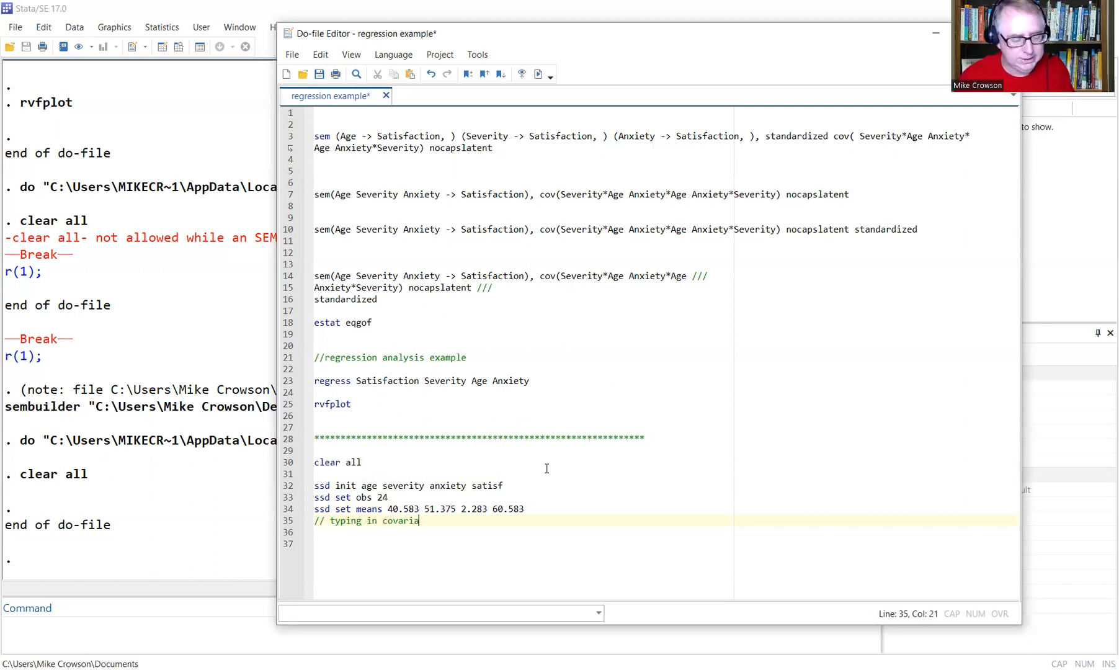
pyautogui.write('nce matrix')
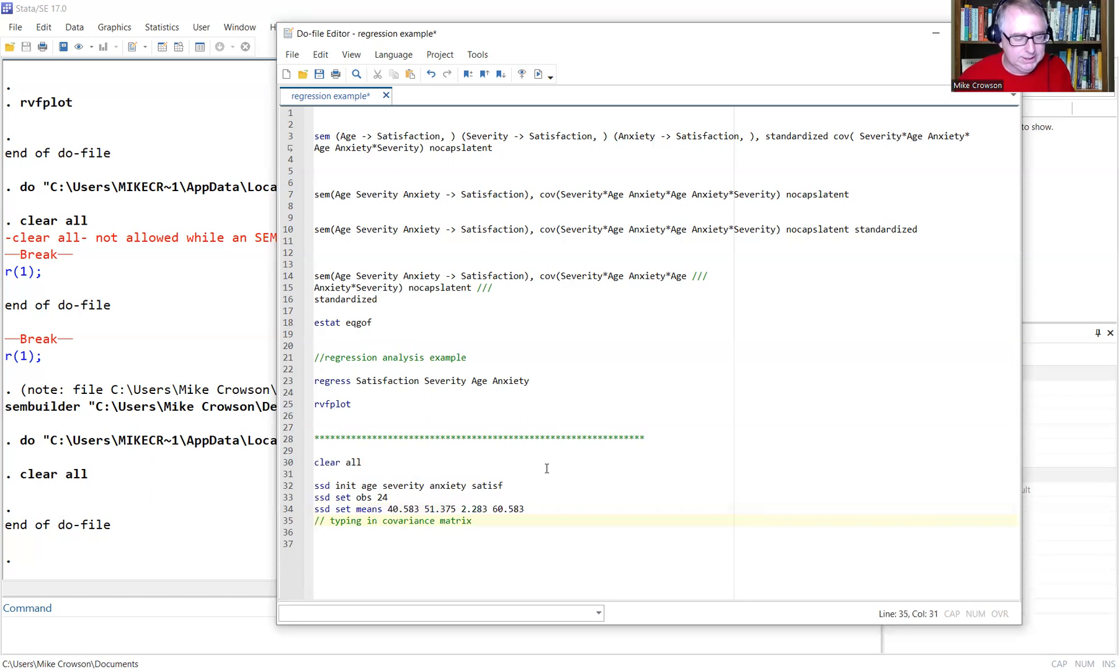
pyautogui.press('Return')
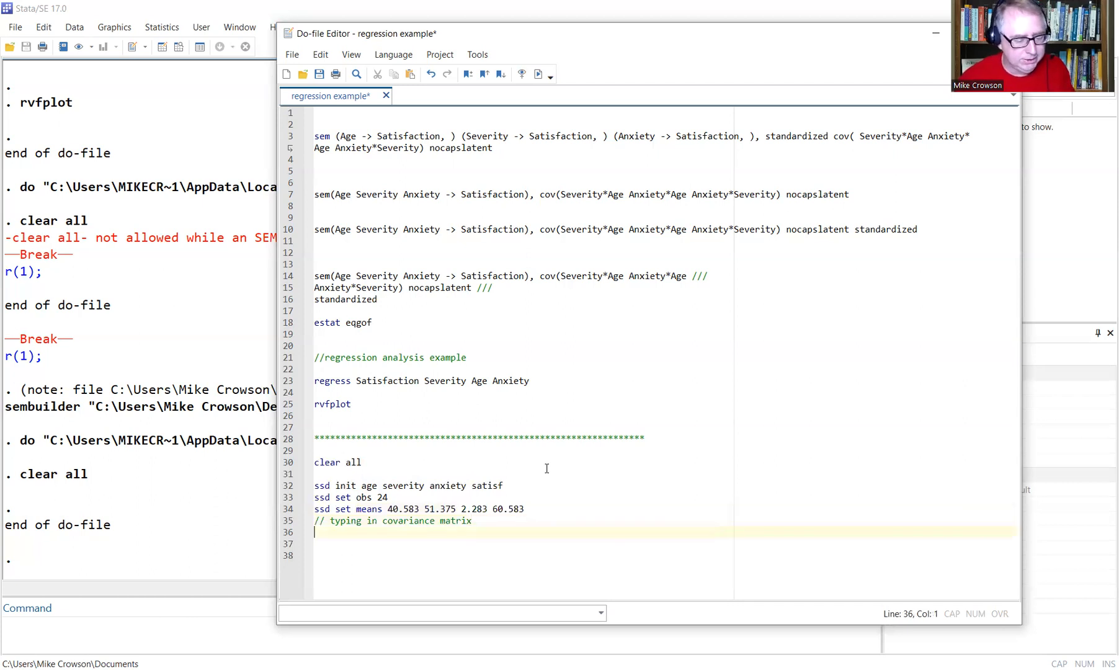
pyautogui.write('s')
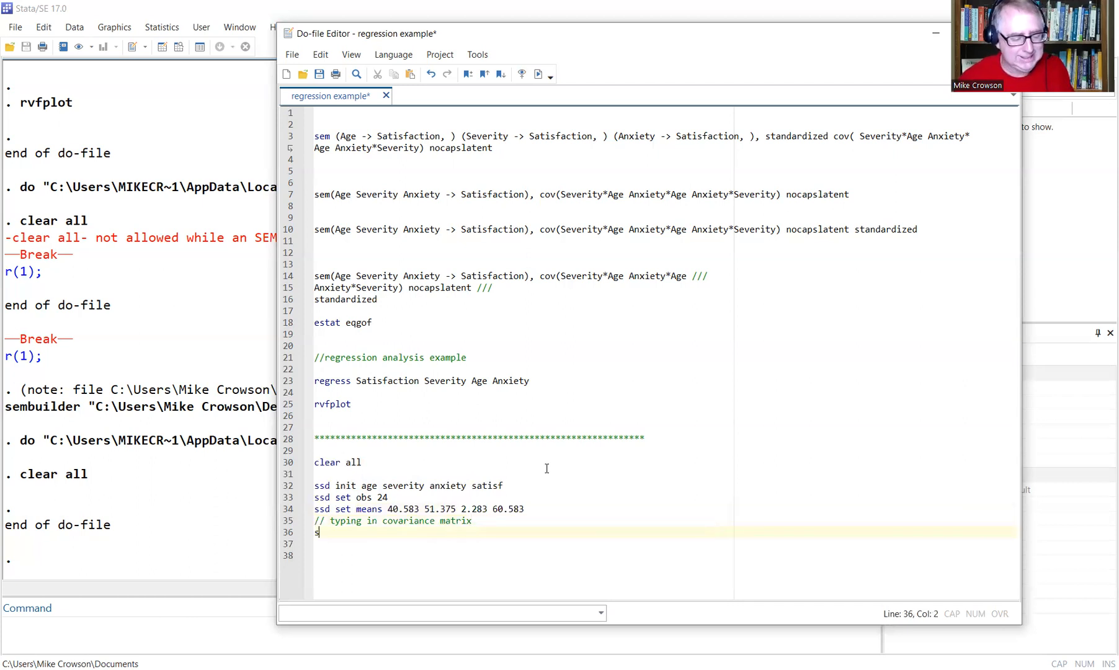
pyautogui.write('sd')
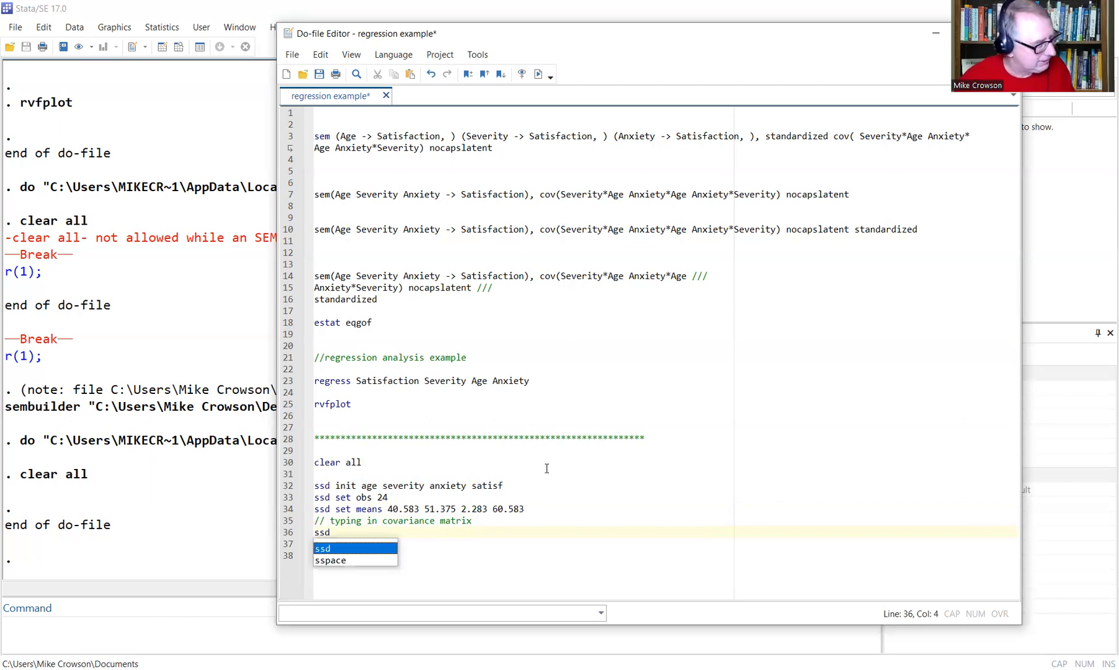
pyautogui.write(' set')
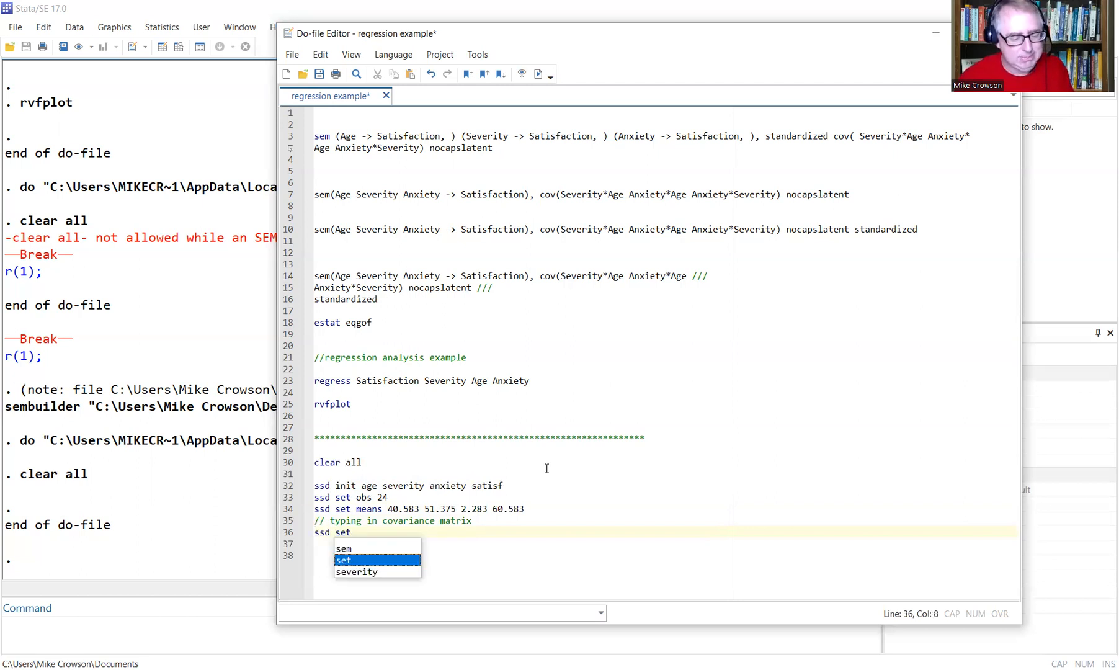
pyautogui.write(' c')
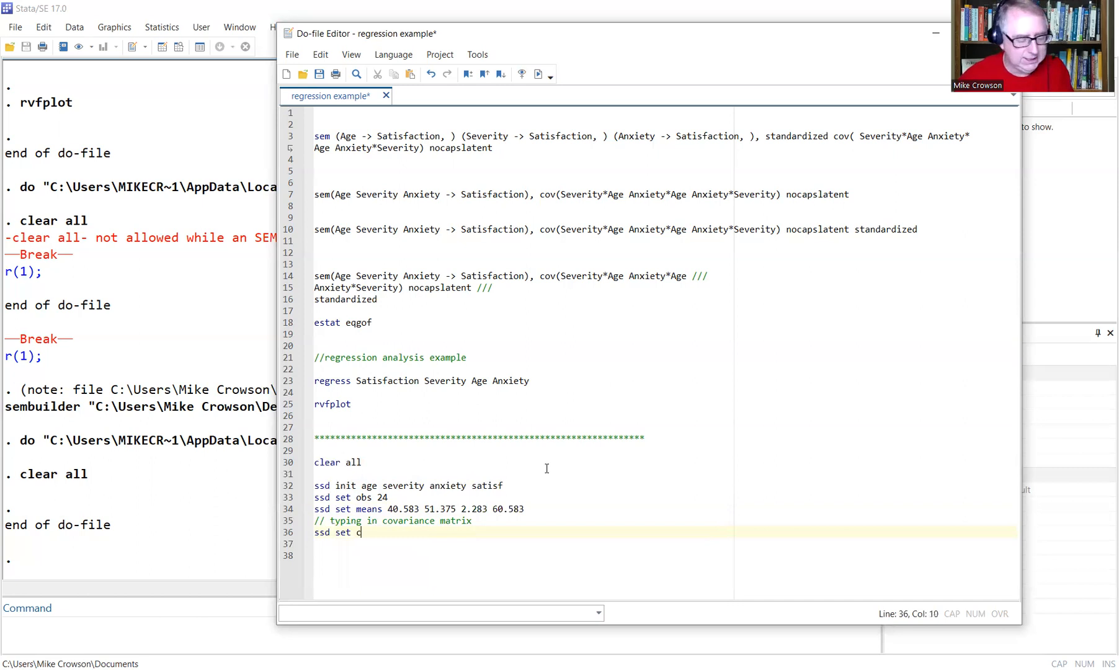
pyautogui.write('ov')
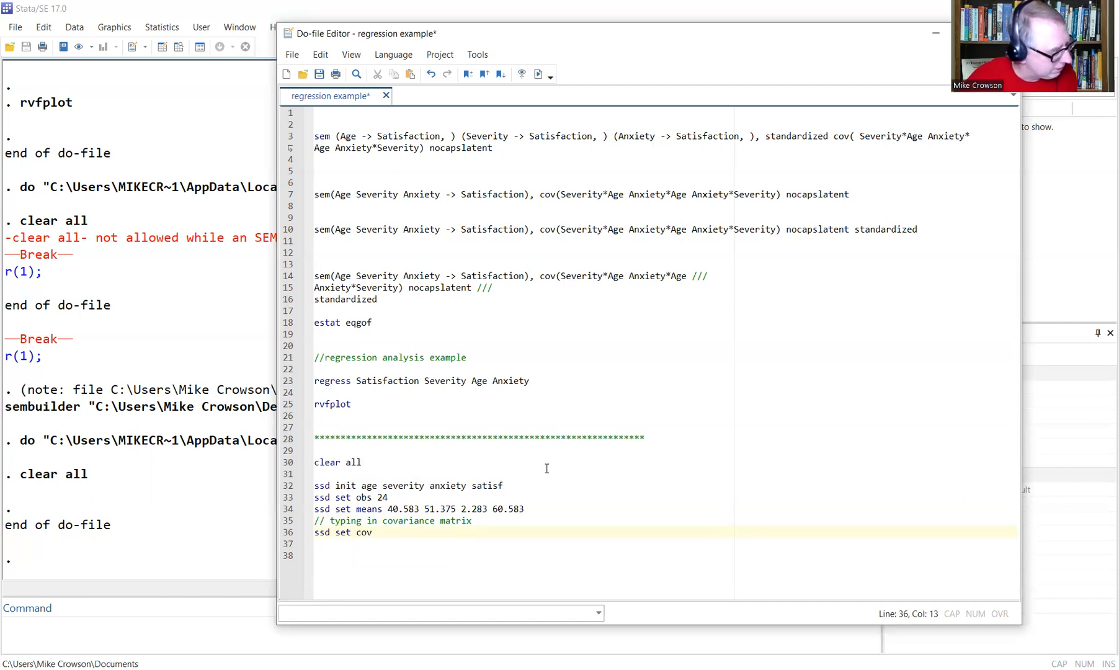
pyautogui.write('91.38')
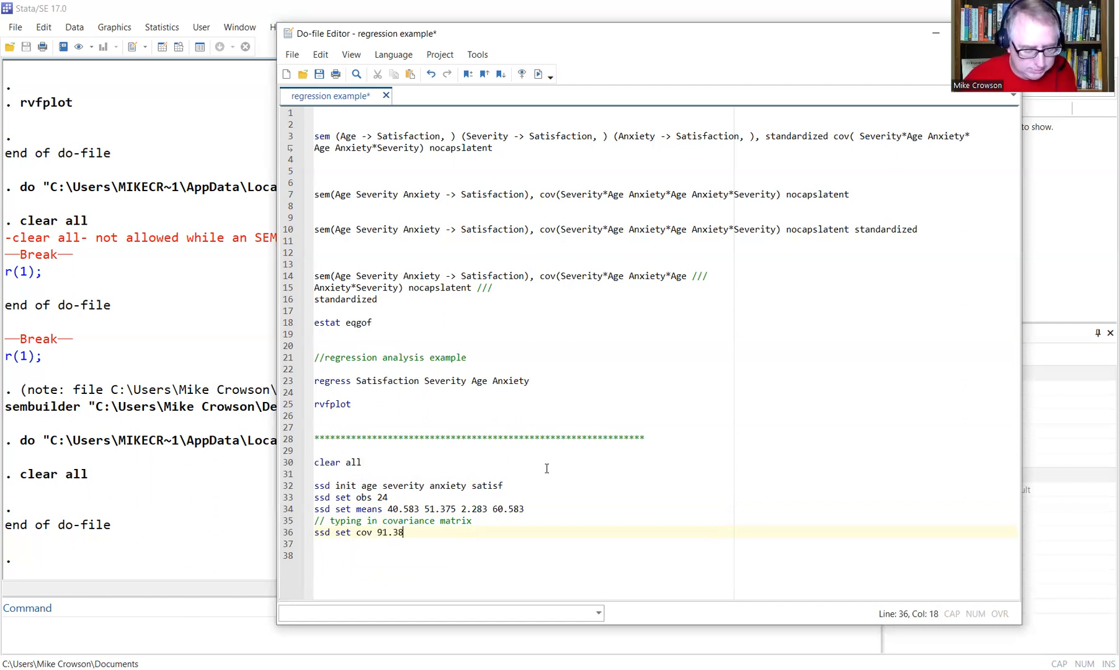
pyautogui.write('4')
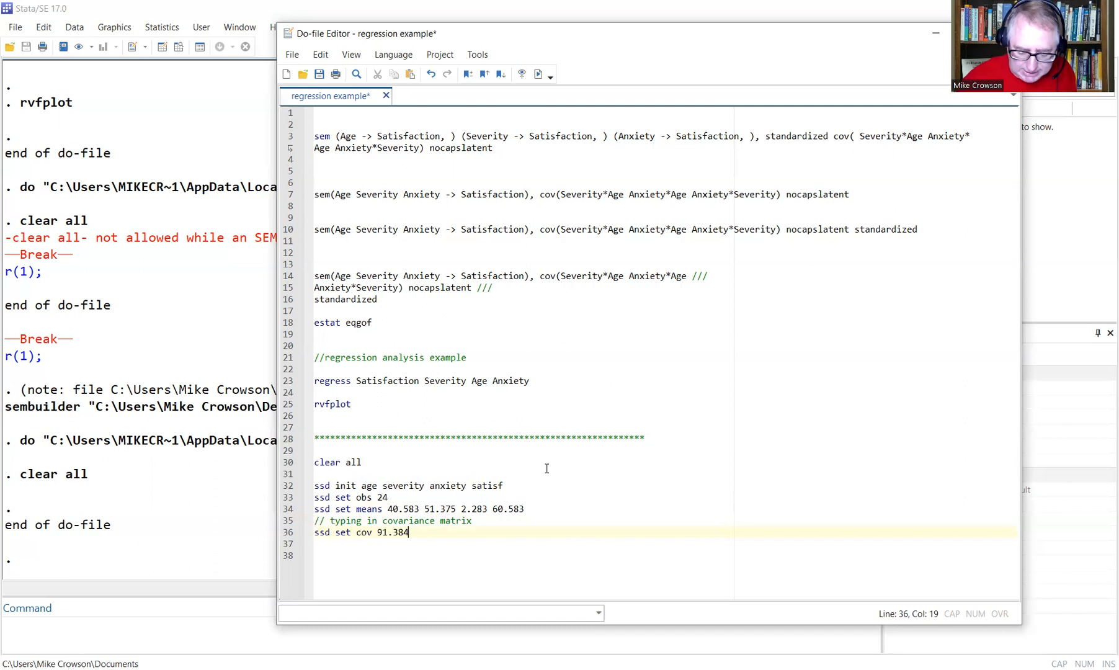
pyautogui.write('\\')
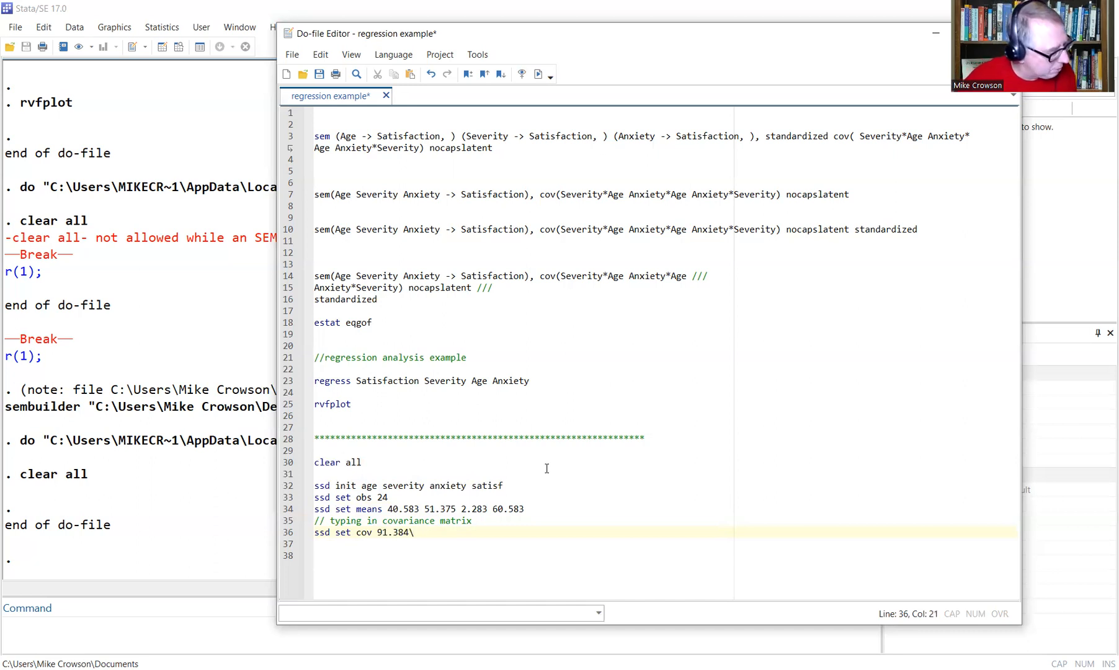
pyautogui.write('30.641')
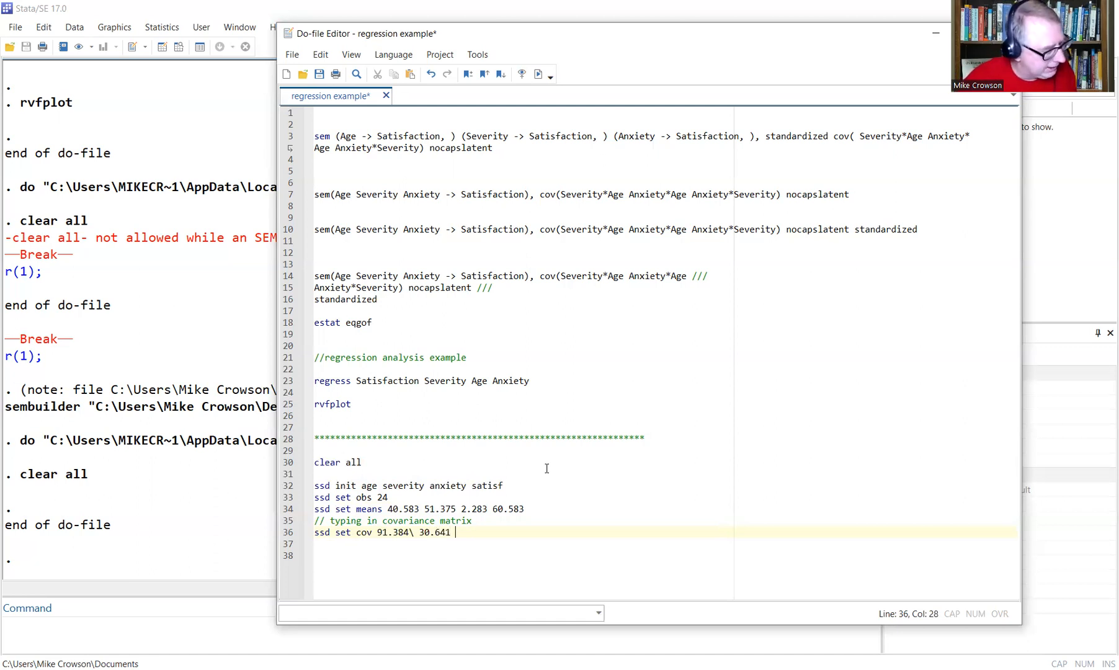
pyautogui.write(' 27.')
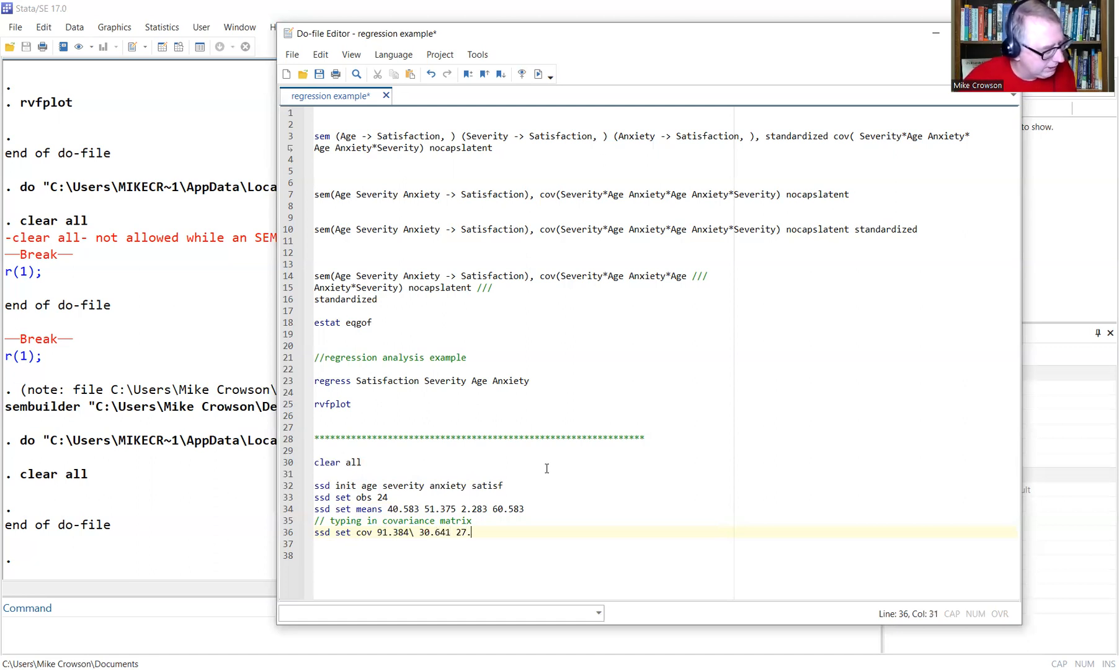
pyautogui.write('288')
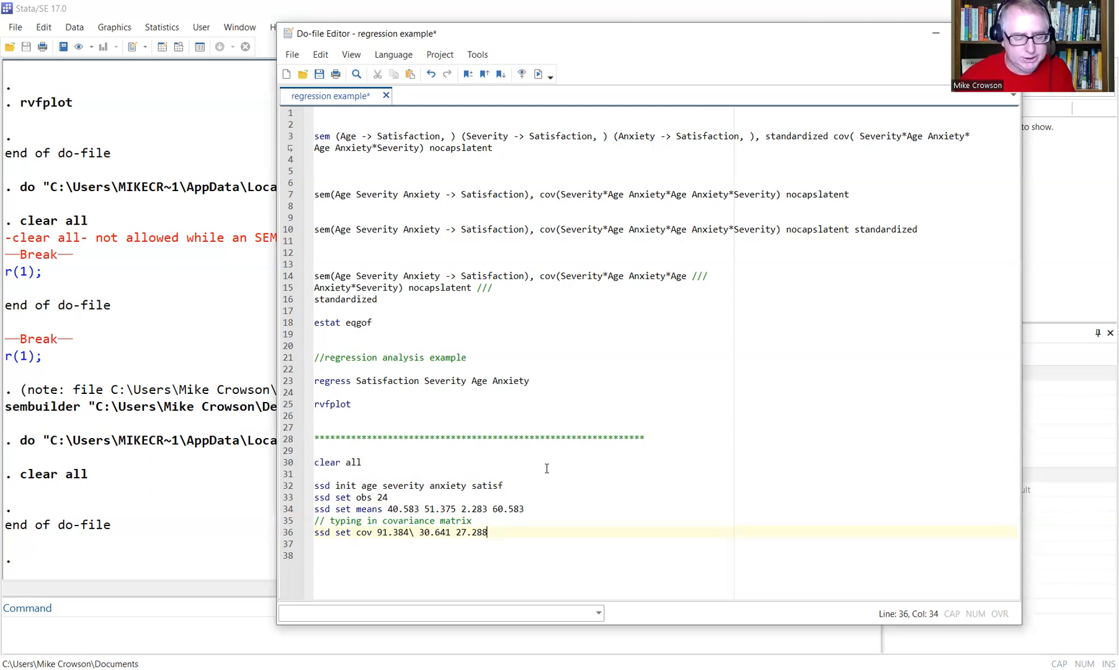
# Finish the covariance line with '\ .584 .641 .100\' and the row ending 281.210, then add blank lines.
pyautogui.write('\\')
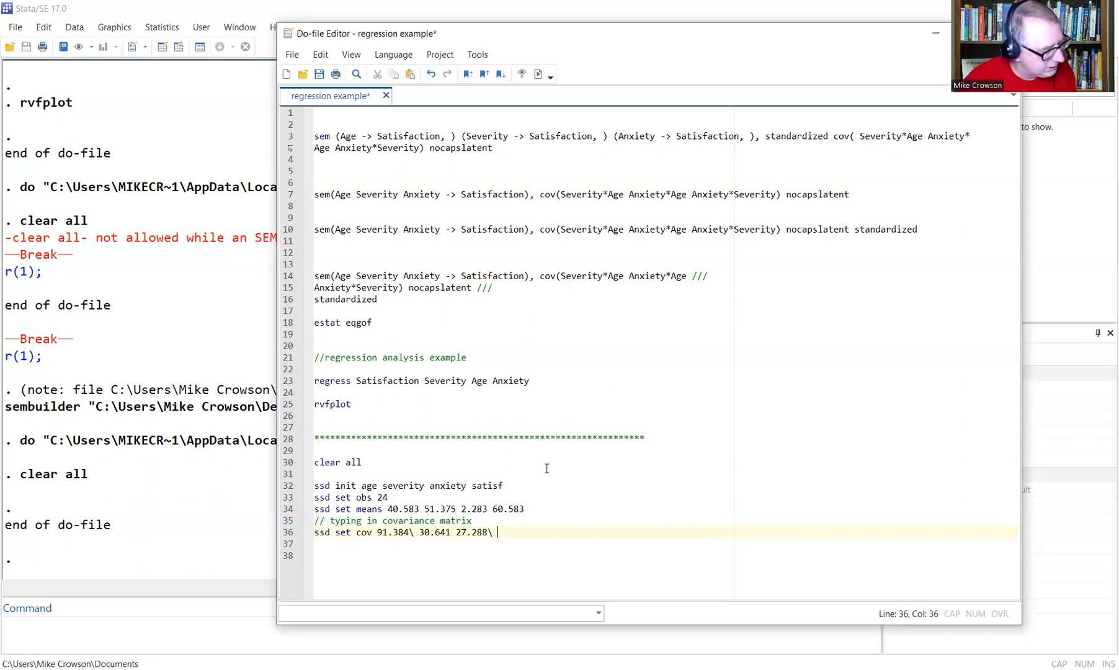
pyautogui.write(' .')
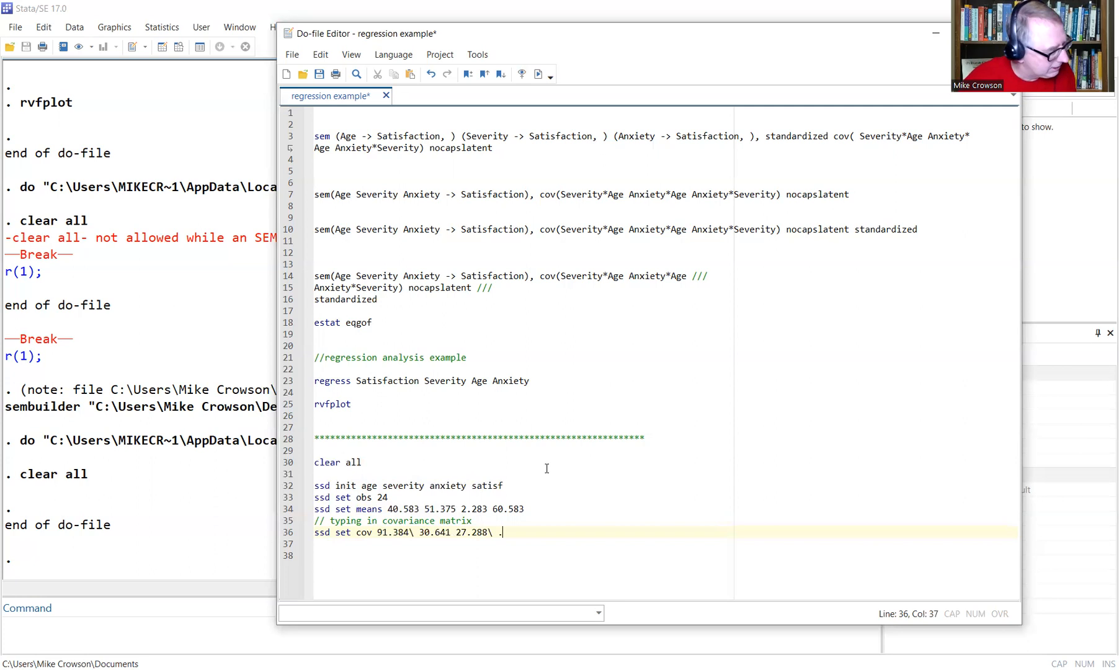
pyautogui.write('584')
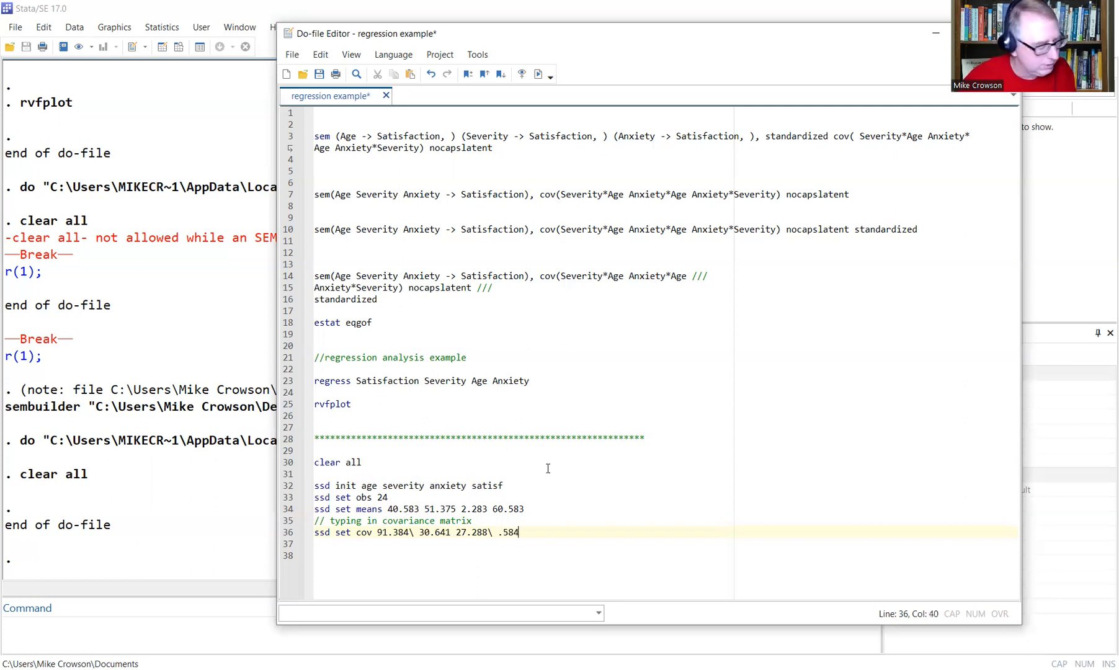
pyautogui.write(' .641')
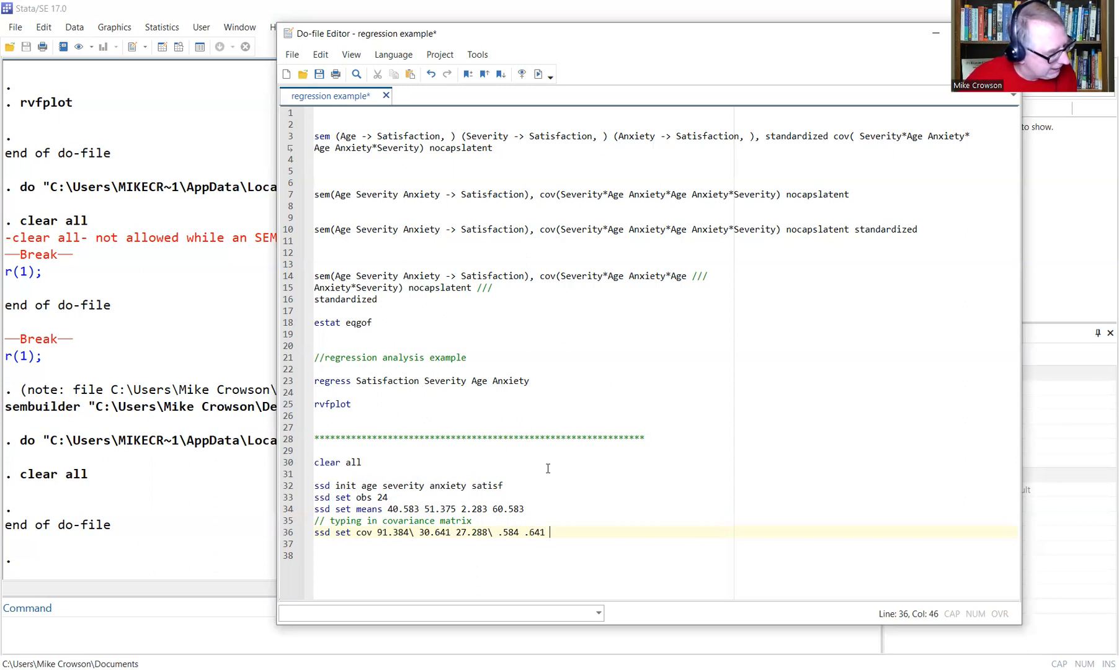
pyautogui.write(' .100')
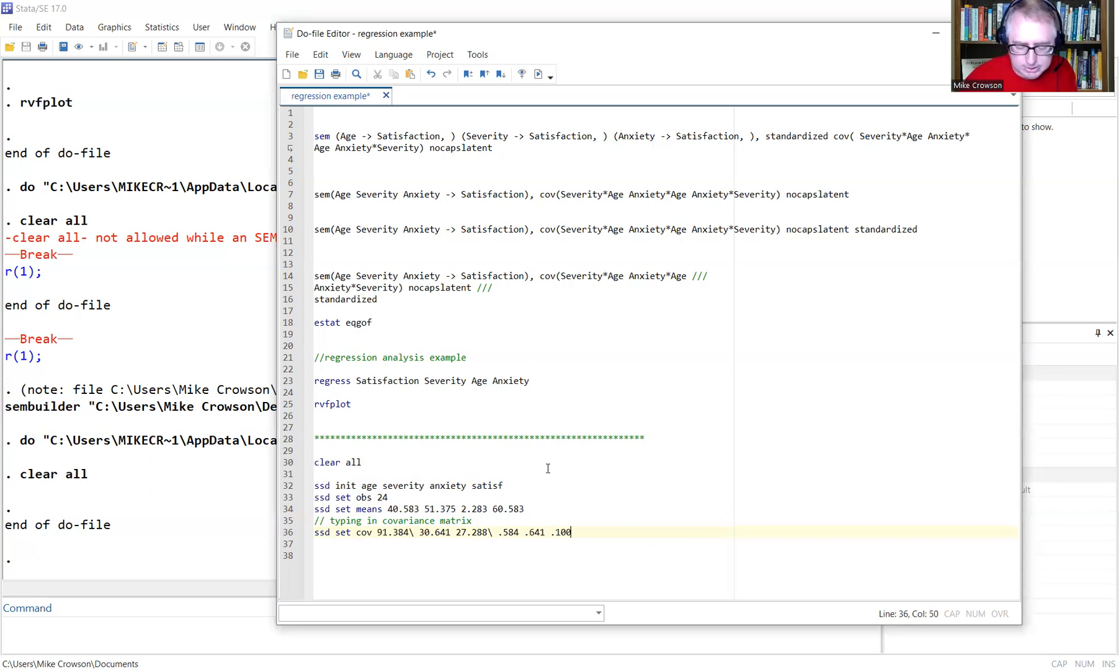
pyautogui.write('\\ -')
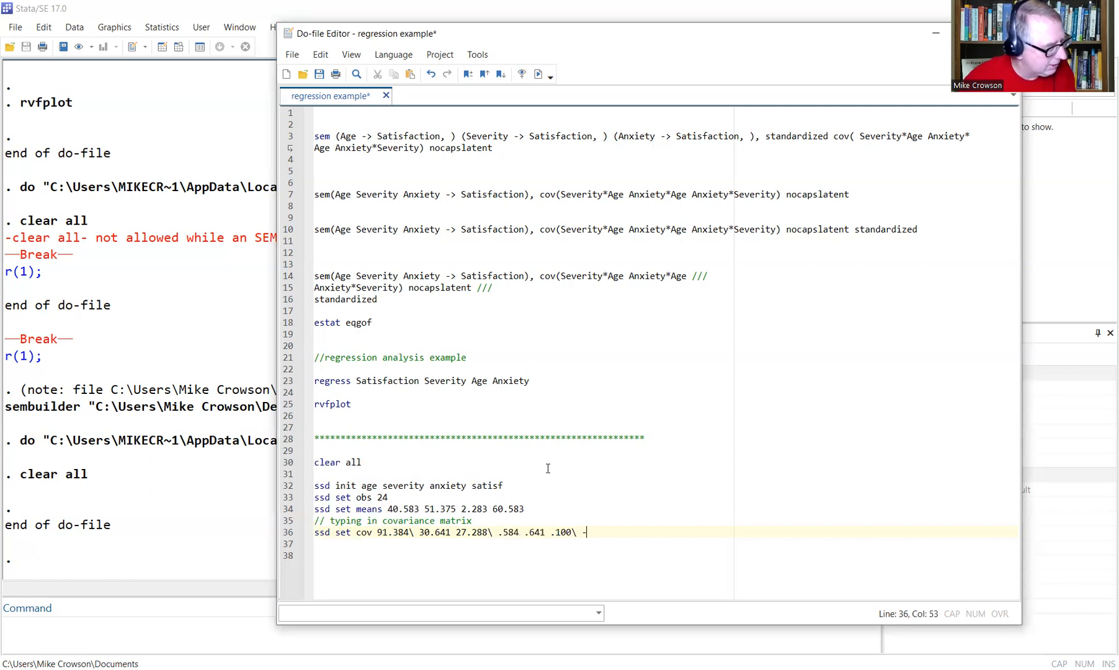
pyautogui.write('122')
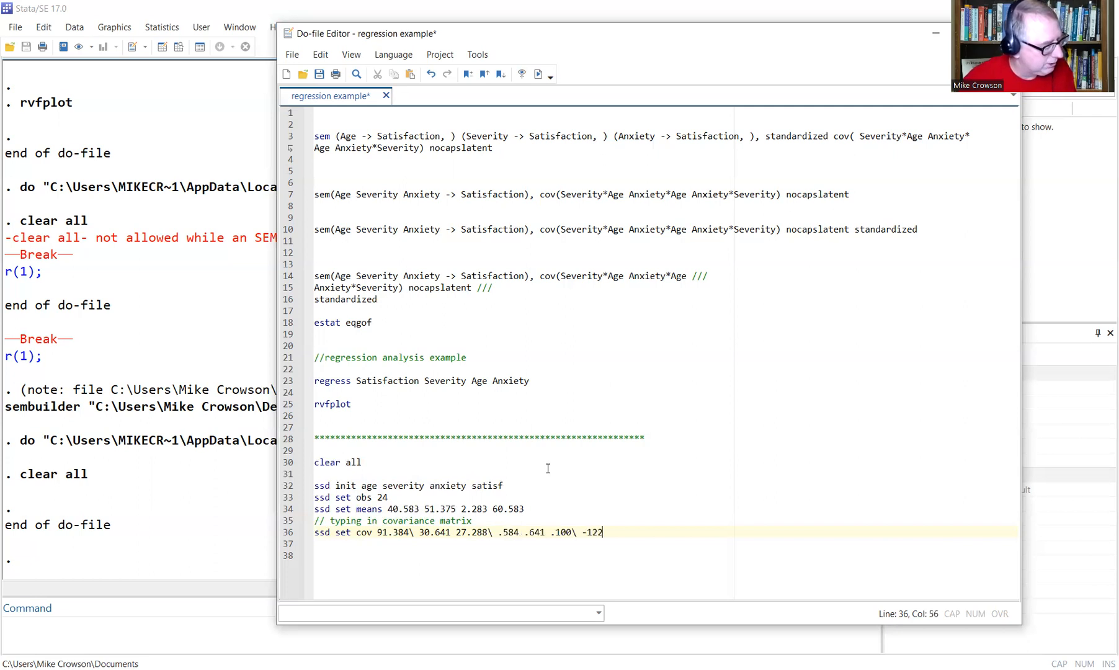
pyautogui.write('.616 -52.')
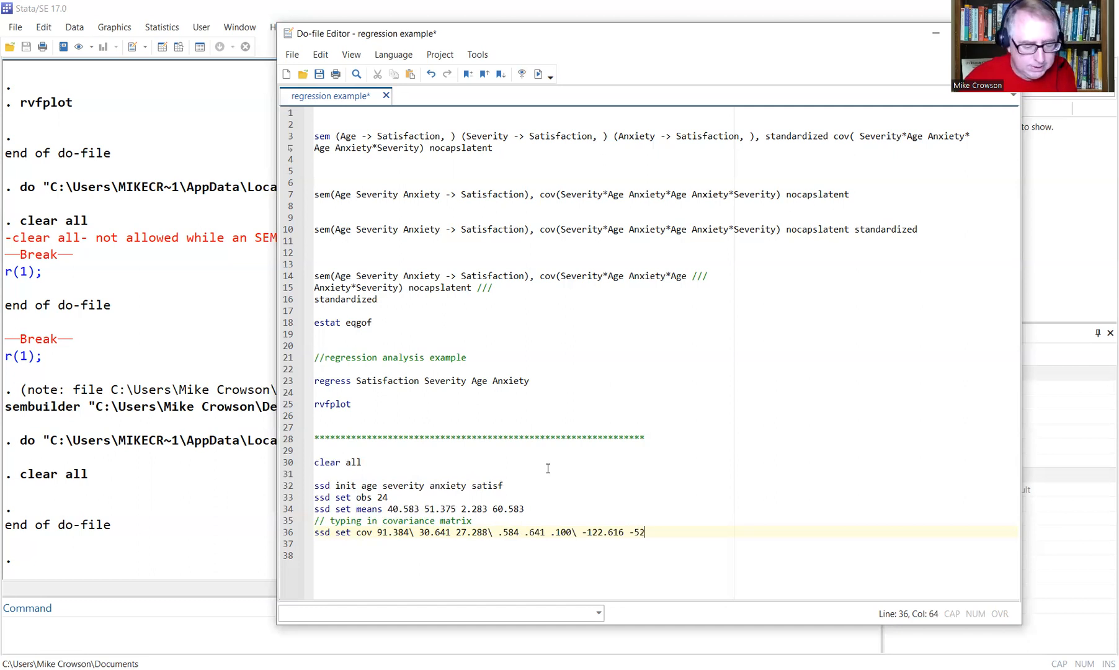
pyautogui.write('576')
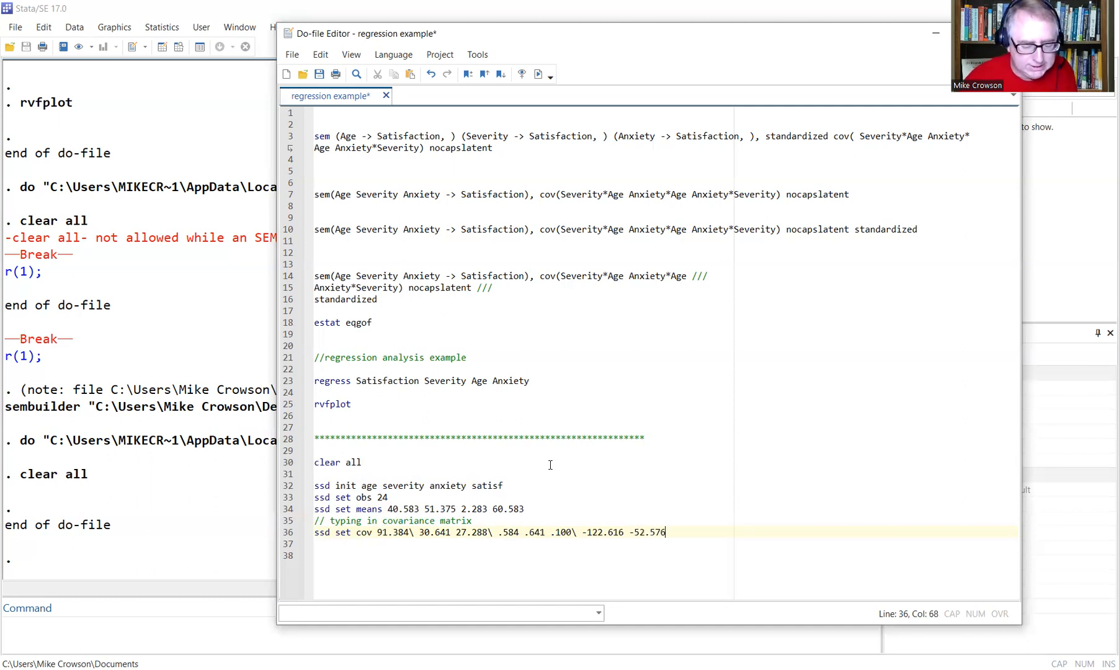
pyautogui.write(' -')
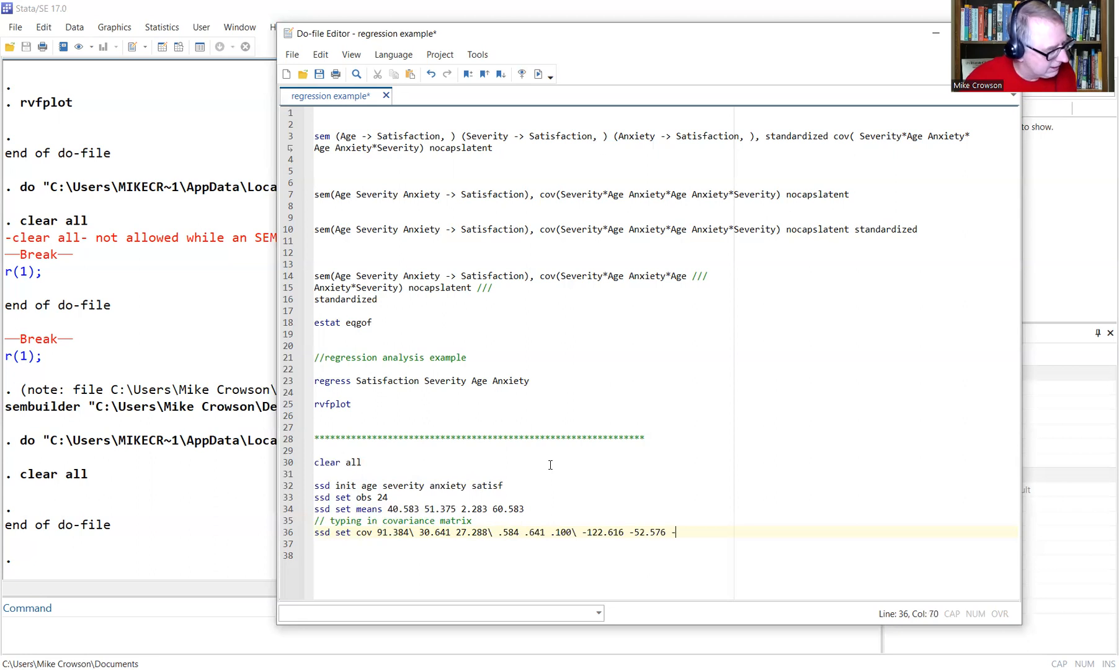
pyautogui.write('2.399 281.')
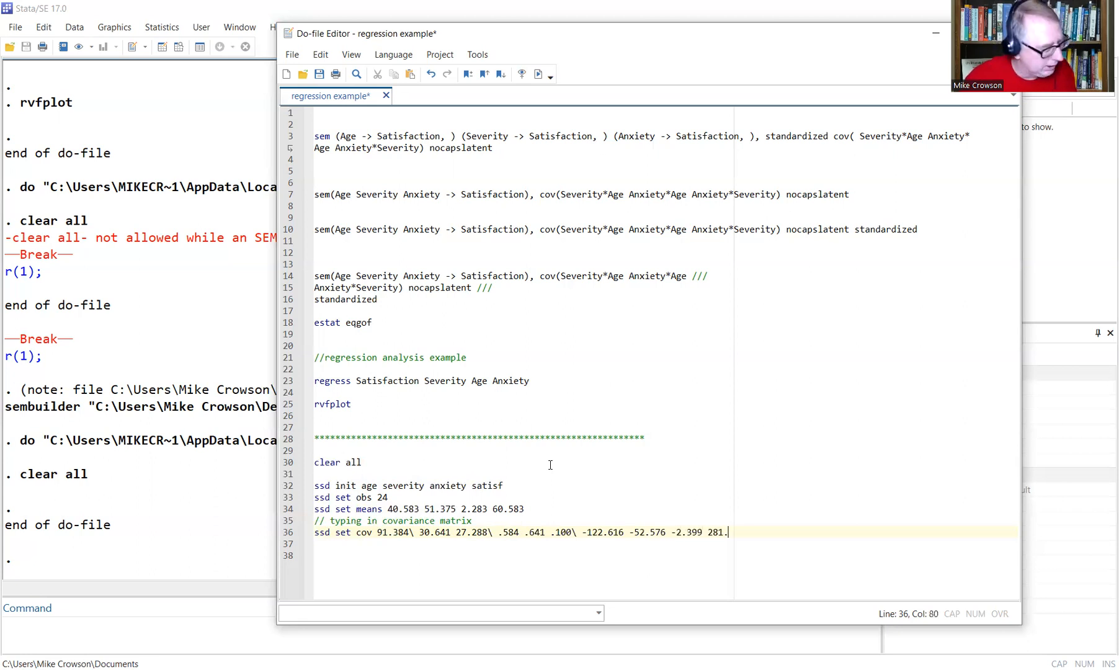
pyautogui.write('210')
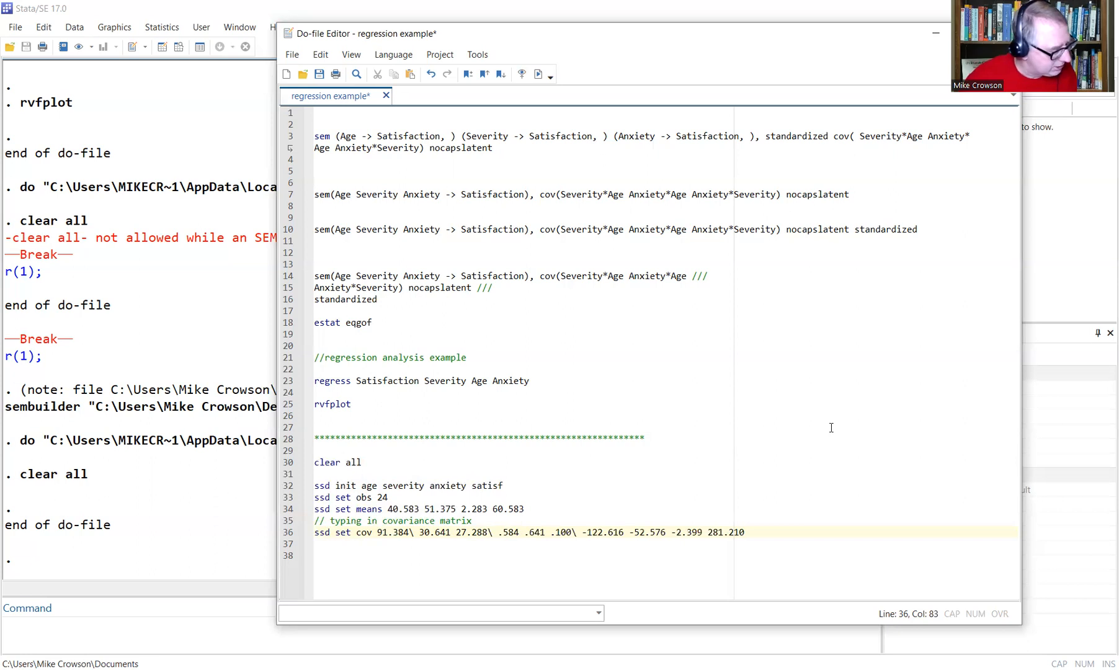
pyautogui.press('Return')
pyautogui.press('Return')
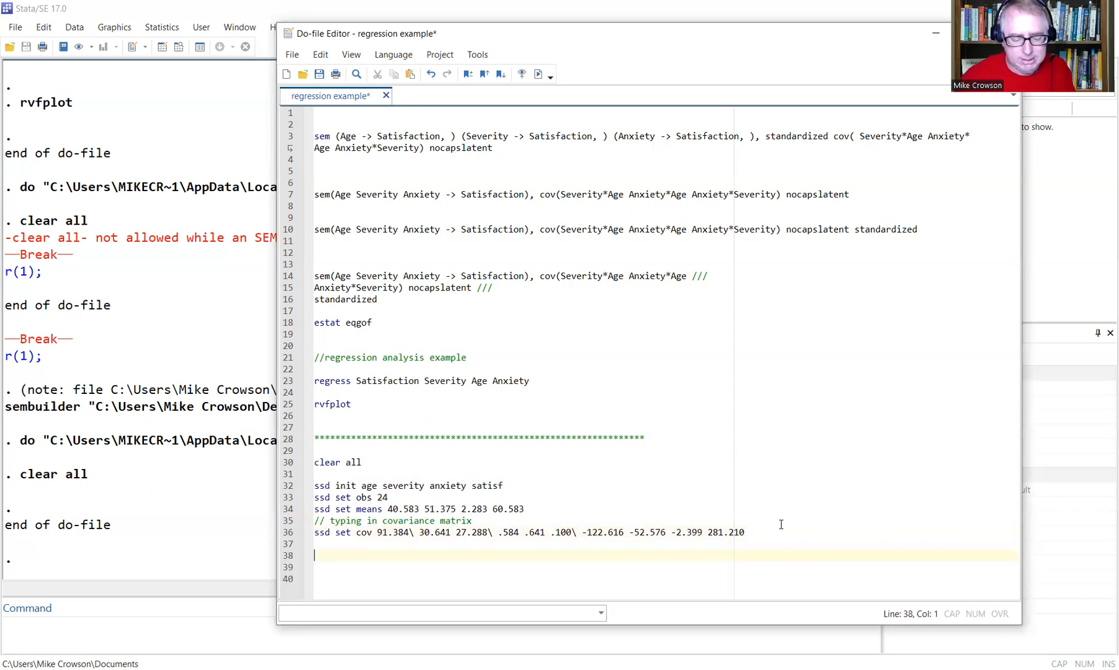
# Run lines 30–36 (clear all and the ssd commands) to build the summary-statistics dataset.
pyautogui.moveTo(766, 532); pyautogui.dragTo(314, 463)
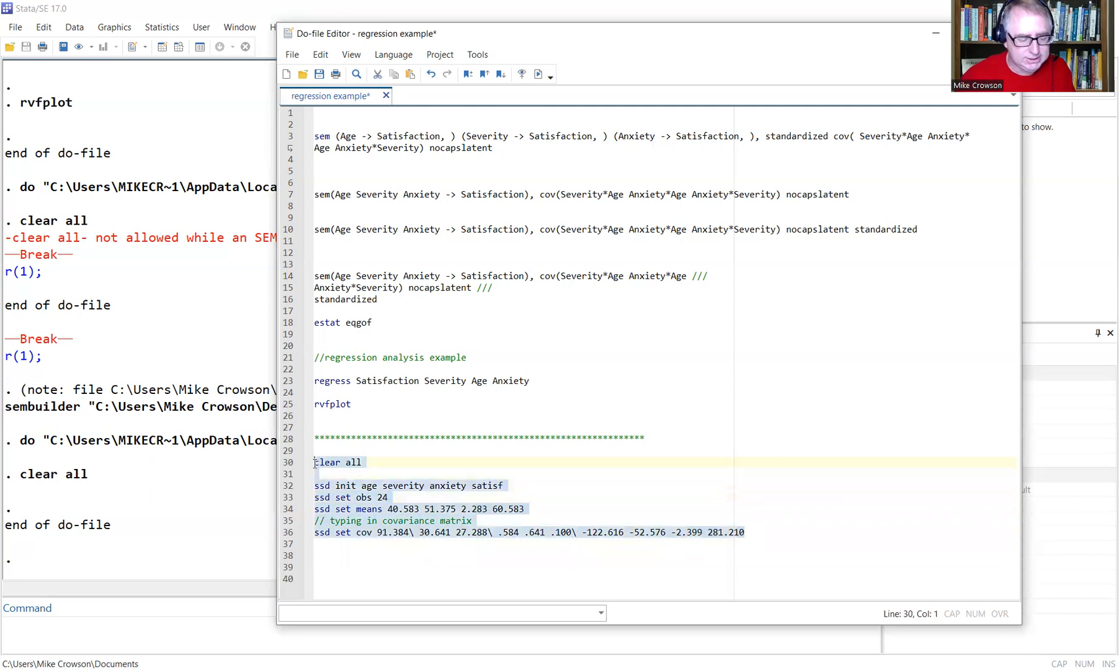
pyautogui.click(539, 73)
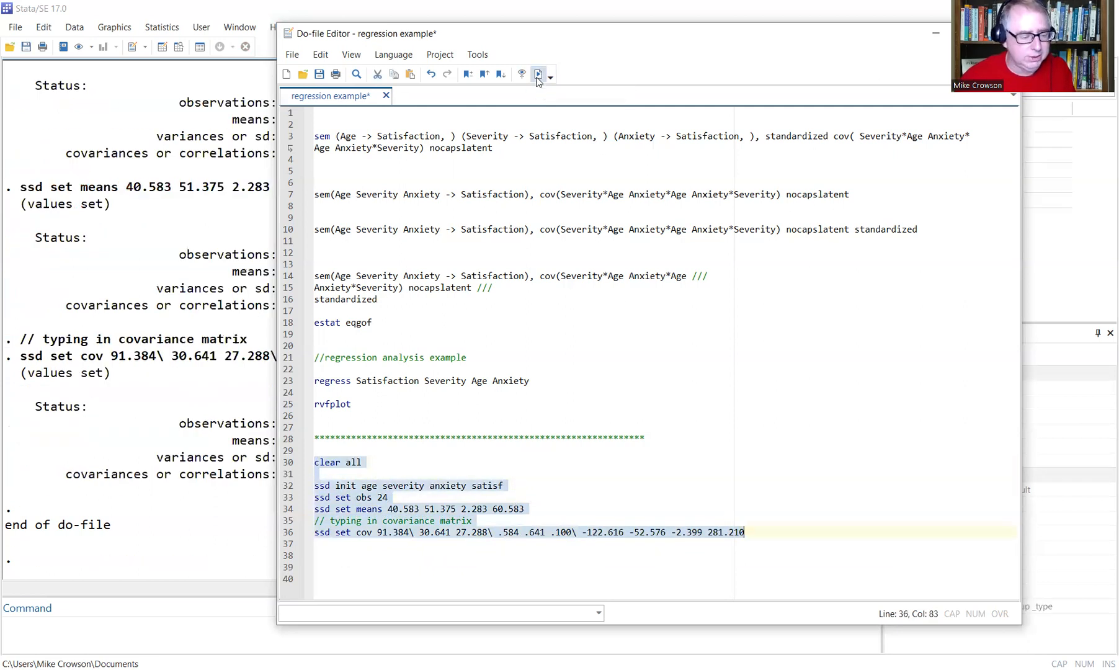
pyautogui.scroll(12, 208, 366)
pyautogui.scroll(-4, 207, 367)
pyautogui.scroll(-3, 209, 376)
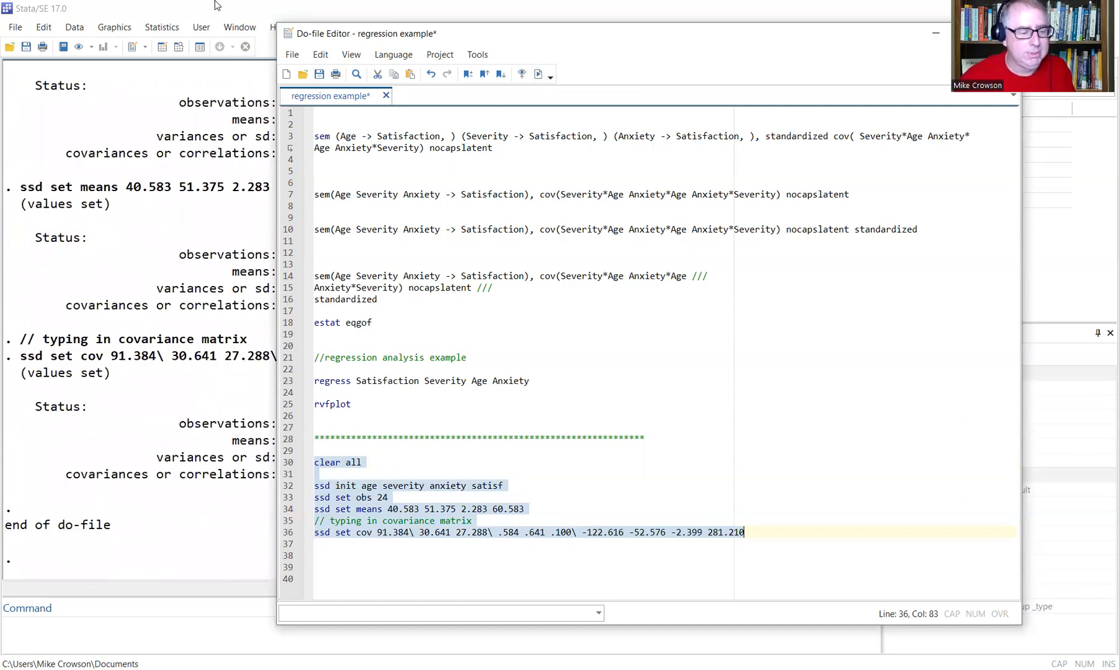
# Inspect the new dataset in the Data Editor, then select the covariance line 36.
pyautogui.click(162, 48)
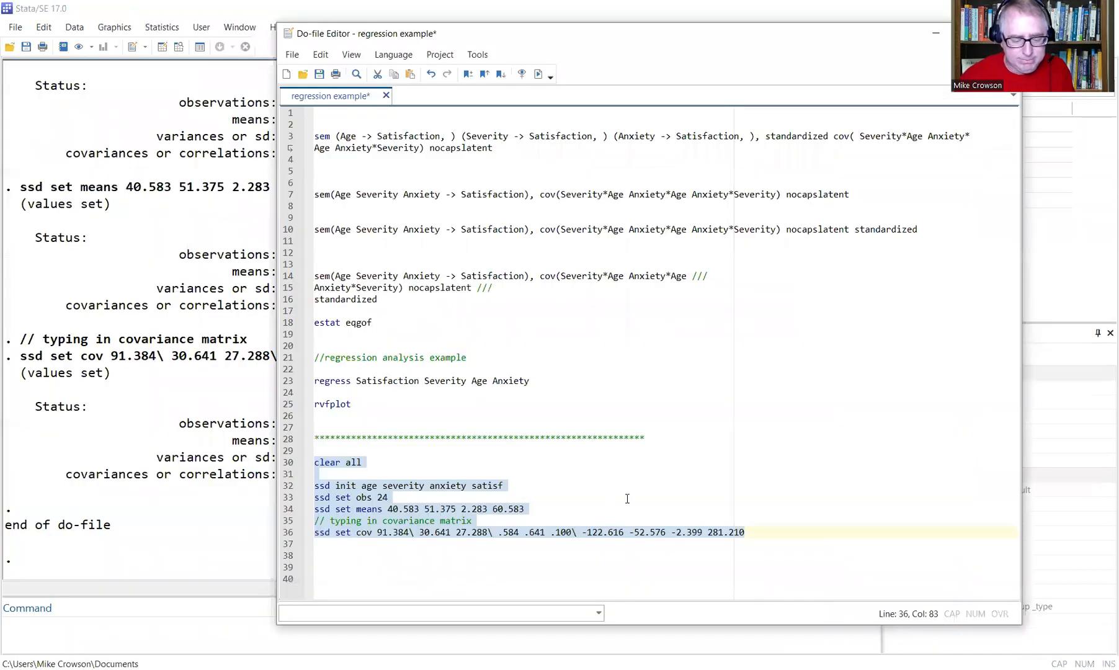
pyautogui.click(740, 532)
pyautogui.moveTo(713, 534); pyautogui.dragTo(311, 531)
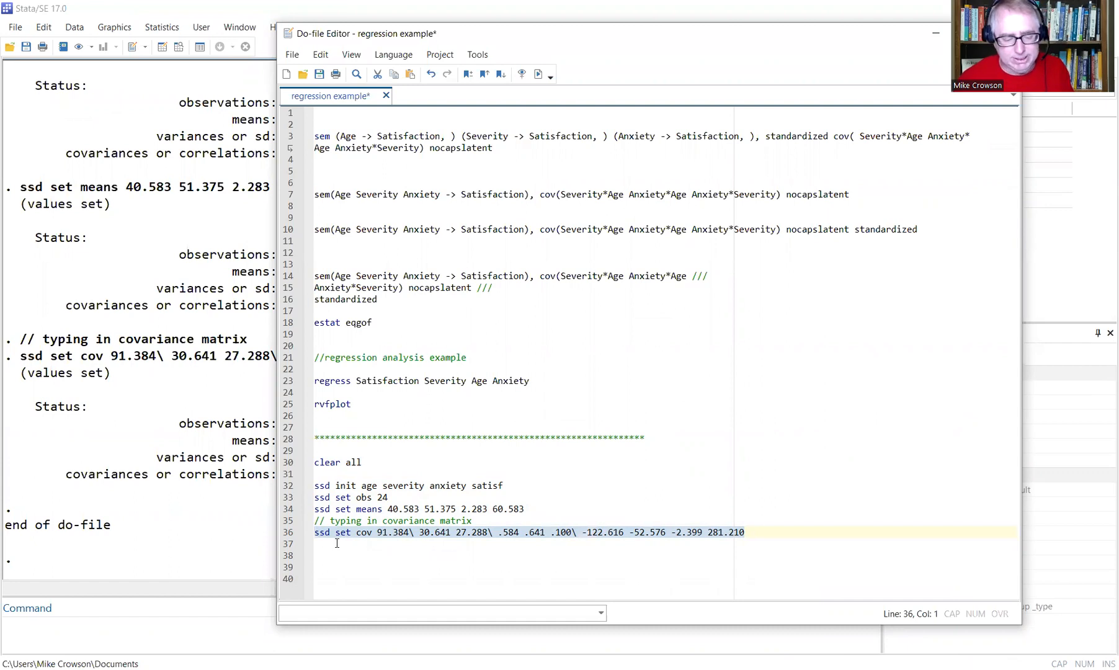
# Break the ssd set cov matrix so each covariance row sits on its own line.
pyautogui.click(660, 509)
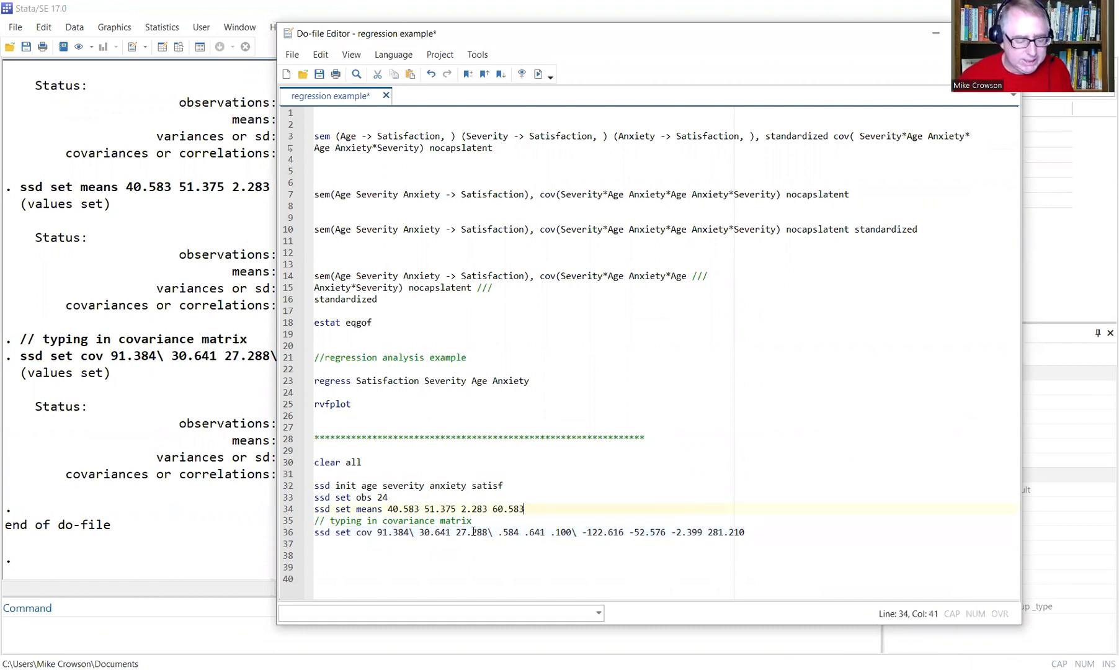
pyautogui.click(376, 532)
pyautogui.press('Return')
pyautogui.press('Right')
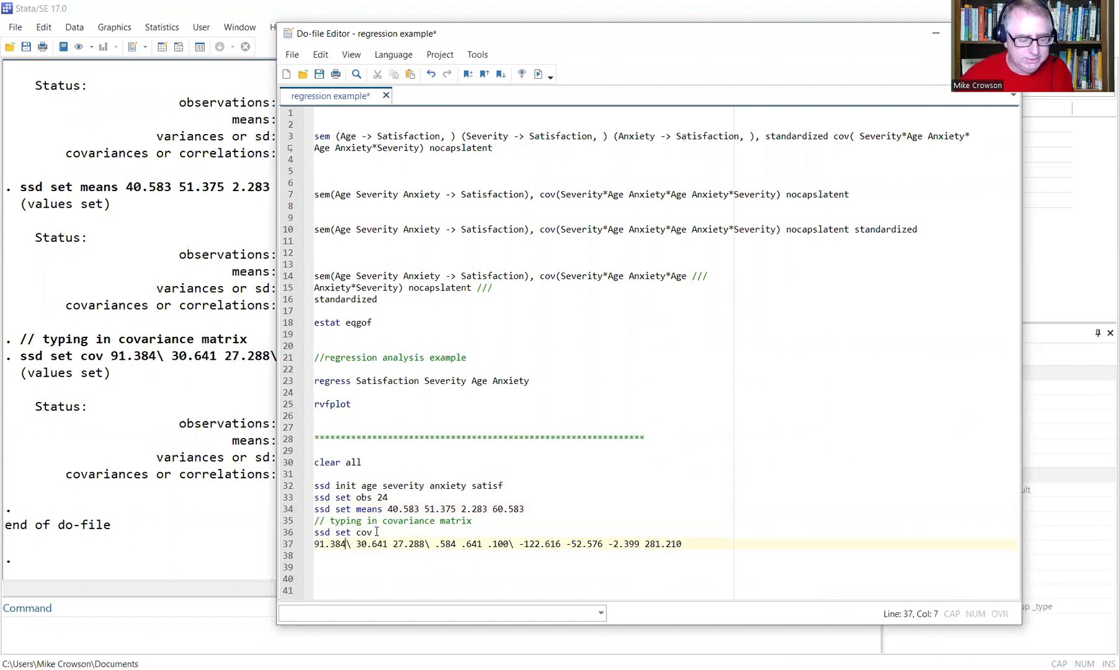
pyautogui.press('Right')
pyautogui.press('Return')
pyautogui.press('Right')
pyautogui.press('Right')
pyautogui.press('Right')
pyautogui.press('Right')
pyautogui.press('Right')
pyautogui.press('Right')
pyautogui.press('Right')
pyautogui.press('Right')
pyautogui.press('Right')
pyautogui.press('Return')
pyautogui.press('Right')
pyautogui.press('Right')
pyautogui.press('Right')
pyautogui.press('Right')
pyautogui.press('Right')
pyautogui.press('Right')
pyautogui.press('Right')
pyautogui.press('Right')
pyautogui.press('Right')
pyautogui.press('Right')
pyautogui.press('Right')
pyautogui.press('Right')
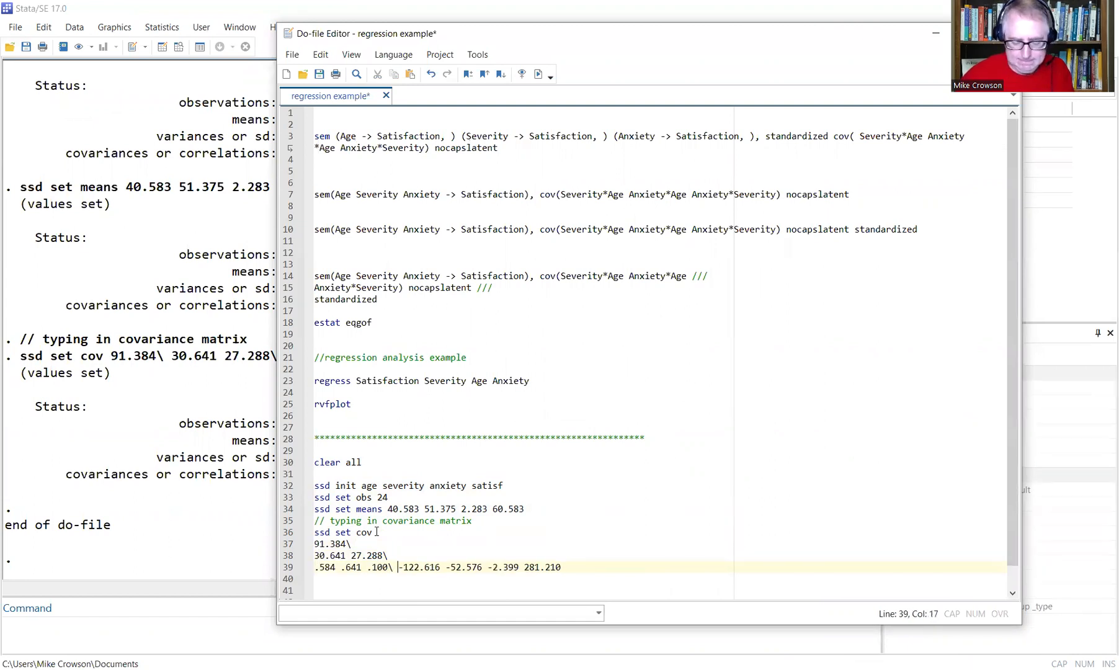
pyautogui.press('Return')
pyautogui.press('Right')
pyautogui.press('Right')
pyautogui.press('Right')
pyautogui.press('Right')
pyautogui.press('Right')
pyautogui.press('Right')
pyautogui.press('Right')
pyautogui.press('Right')
pyautogui.press('Right')
pyautogui.press('Right')
pyautogui.press('Right')
pyautogui.press('Right')
pyautogui.press('Right')
pyautogui.press('Right')
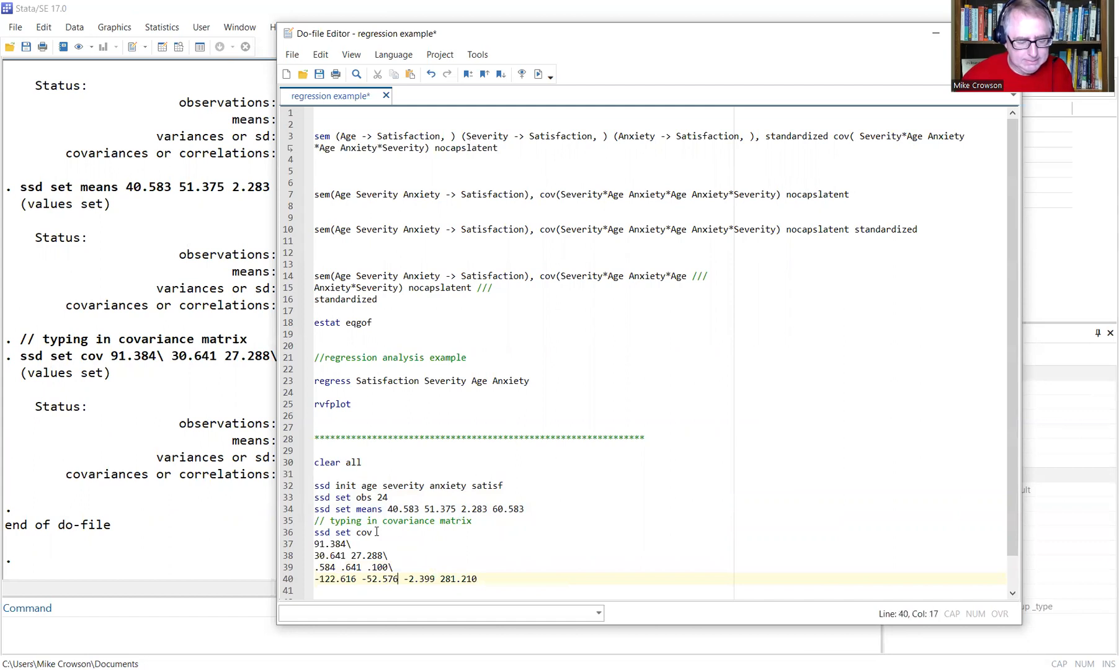
pyautogui.press('Return')
pyautogui.scroll(-1, 422, 517)
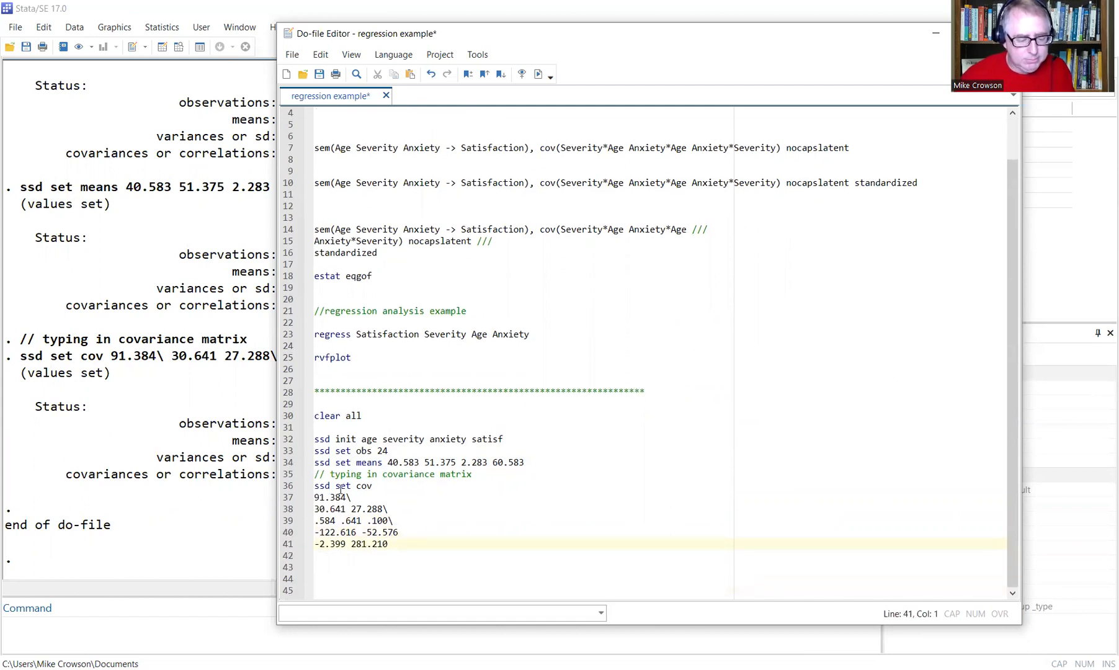
# Check each covariance row and add the missing backslash after the 27.288 row.
pyautogui.moveTo(314, 486); pyautogui.dragTo(378, 486)
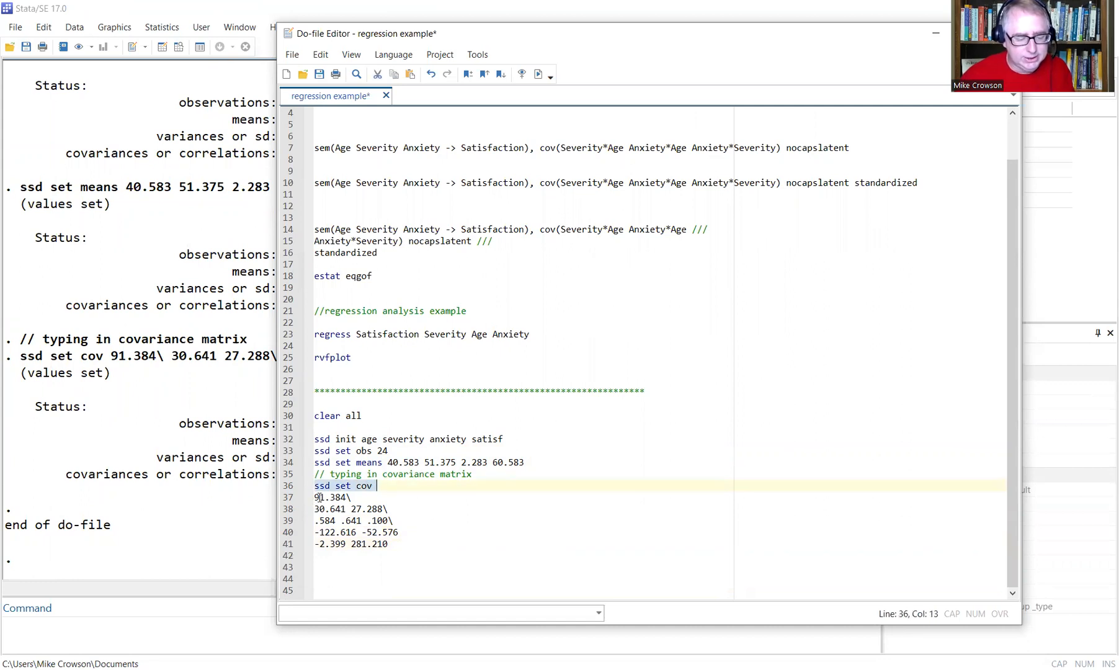
pyautogui.moveTo(315, 496); pyautogui.dragTo(363, 488)
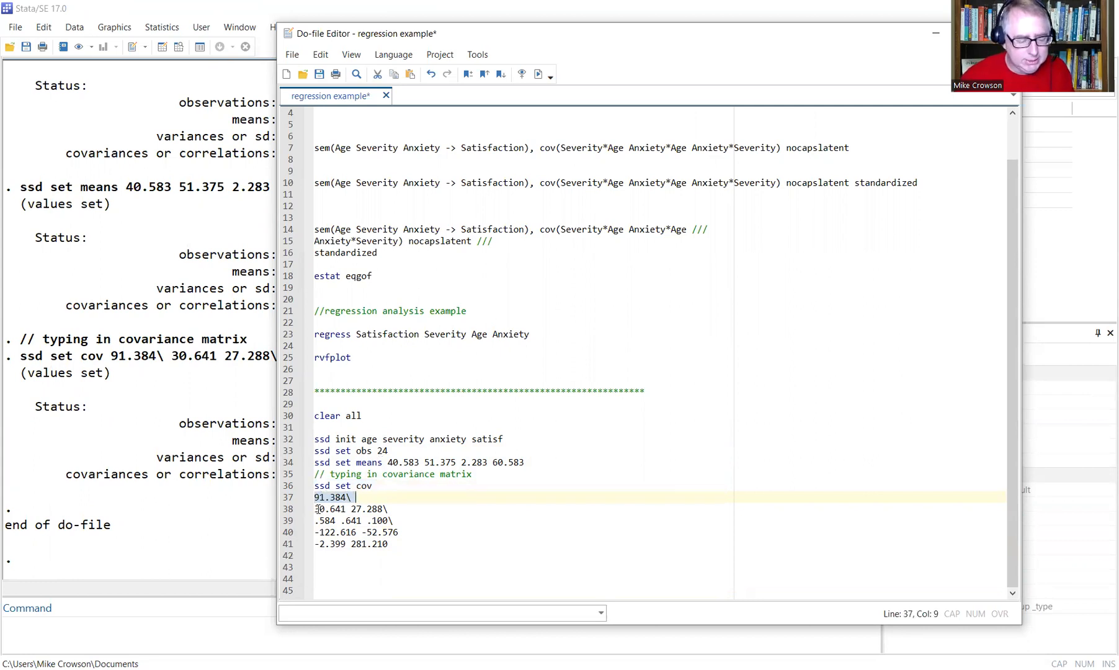
pyautogui.moveTo(316, 508); pyautogui.dragTo(385, 509)
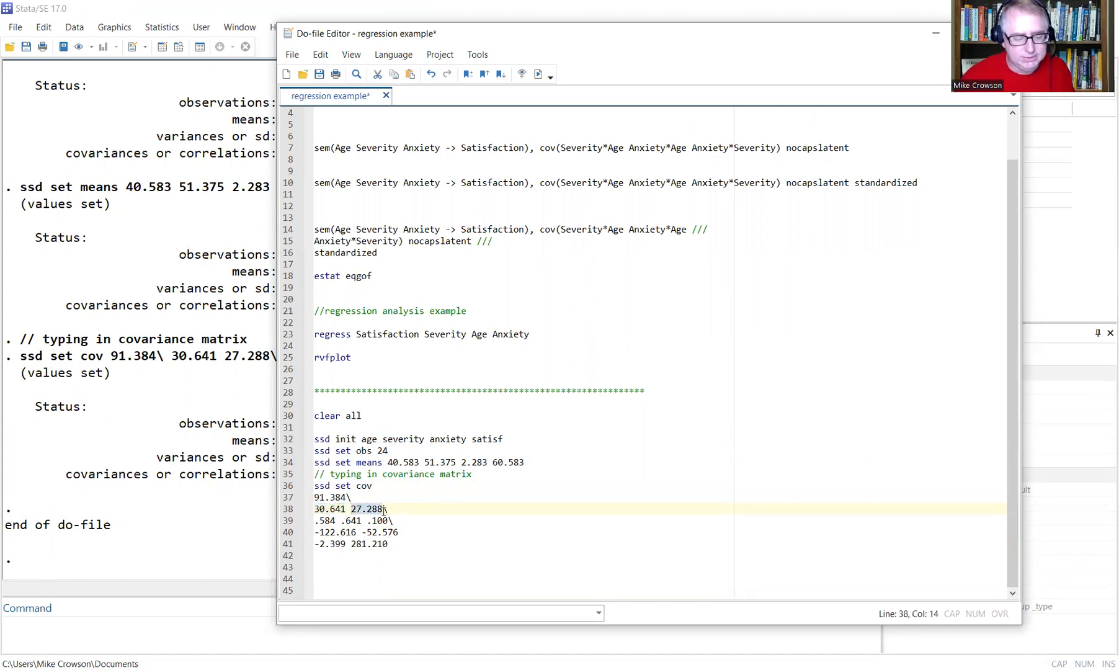
pyautogui.click(388, 508)
pyautogui.write('\\')
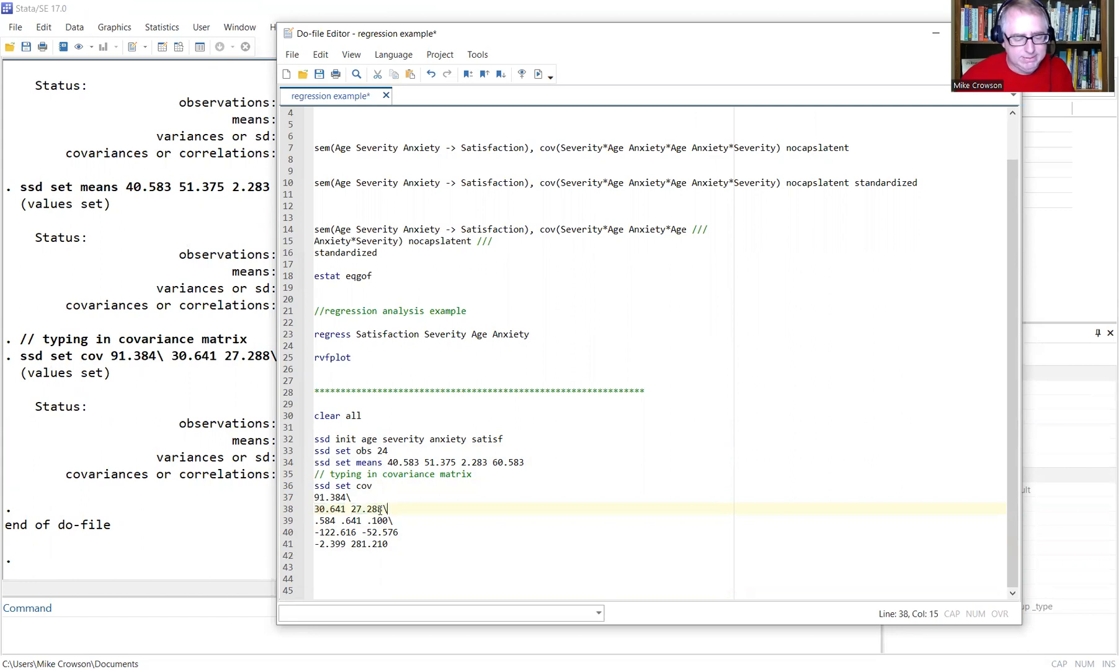
pyautogui.moveTo(320, 521)
pyautogui.mouseDown()
pyautogui.moveTo(337, 527)
pyautogui.moveTo(331, 520)
pyautogui.mouseUp()
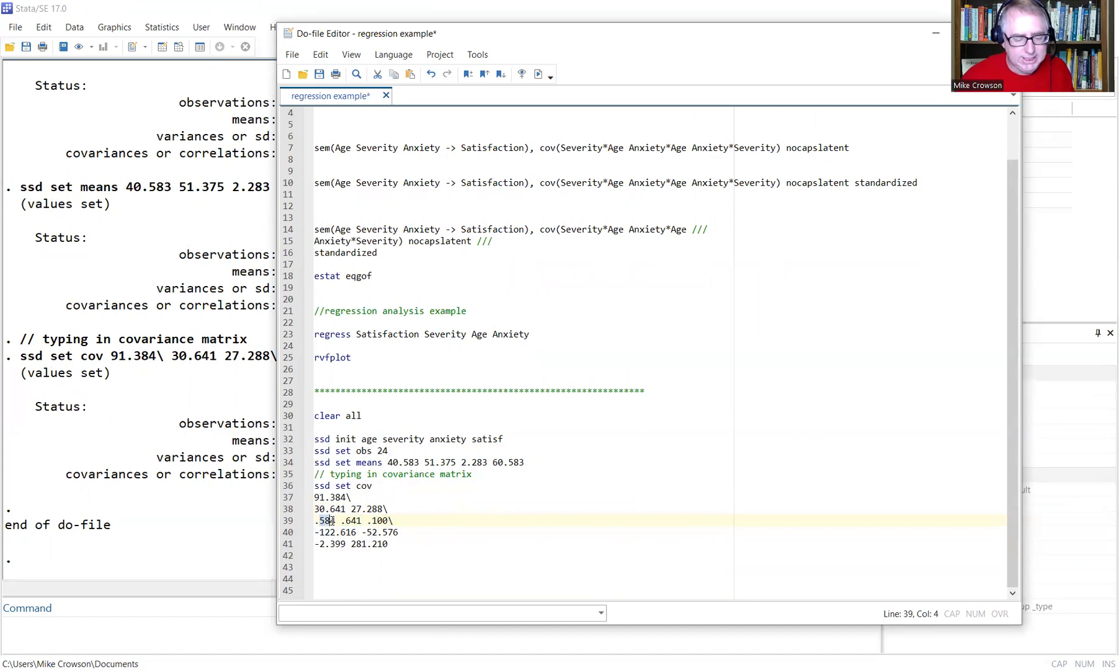
pyautogui.click(343, 520)
pyautogui.click(345, 521)
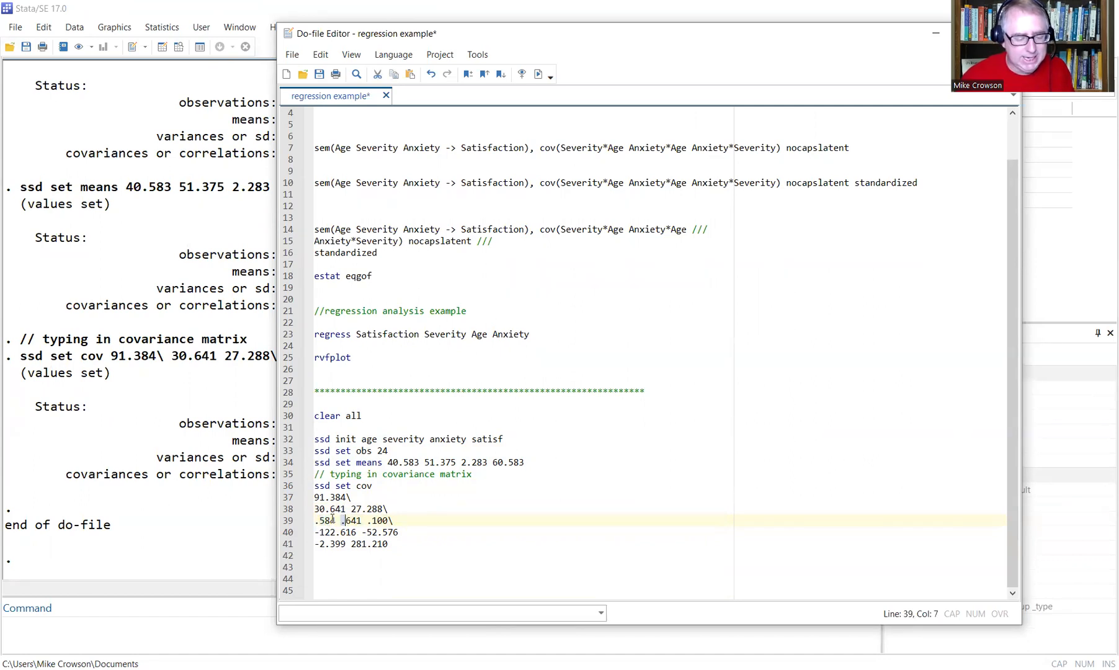
pyautogui.moveTo(315, 520); pyautogui.dragTo(341, 521)
pyautogui.click(345, 520)
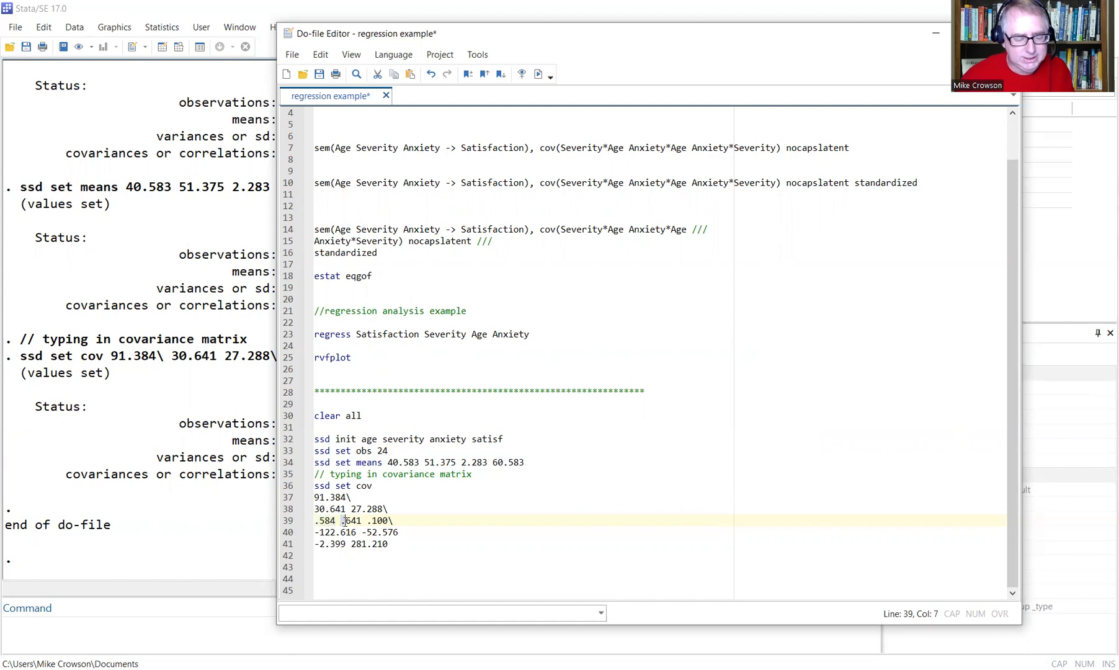
# Join -2.399 281.210 onto line 40 so the last row reads -122.616 -52.576 -2.399 281.210.
pyautogui.click(378, 505)
pyautogui.click(322, 499)
pyautogui.moveTo(323, 500); pyautogui.dragTo(390, 546)
pyautogui.click(406, 533)
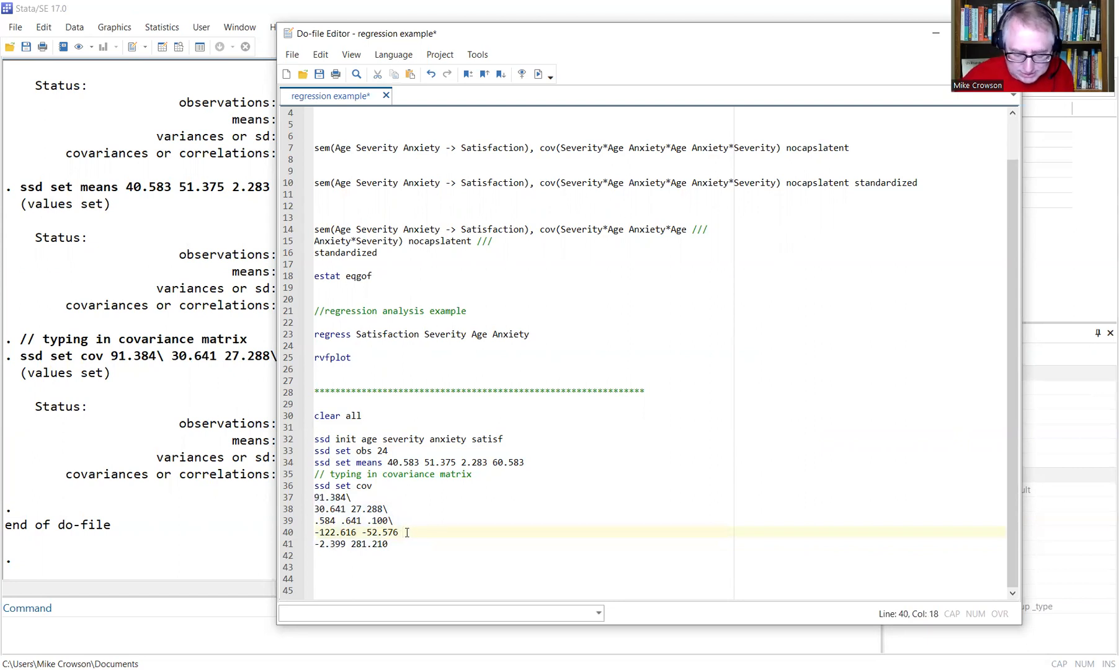
pyautogui.press('Delete')
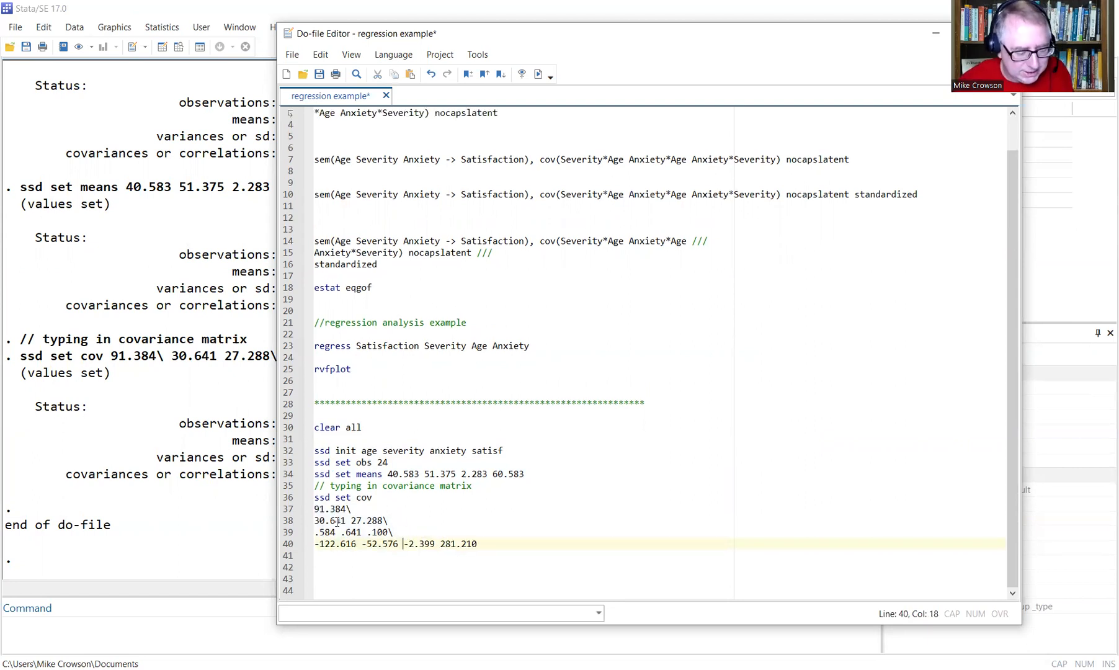
# Match the diagonal variances 281.210, .100, 27.288 and 91.384 to the ssd init variables.
pyautogui.click(434, 520)
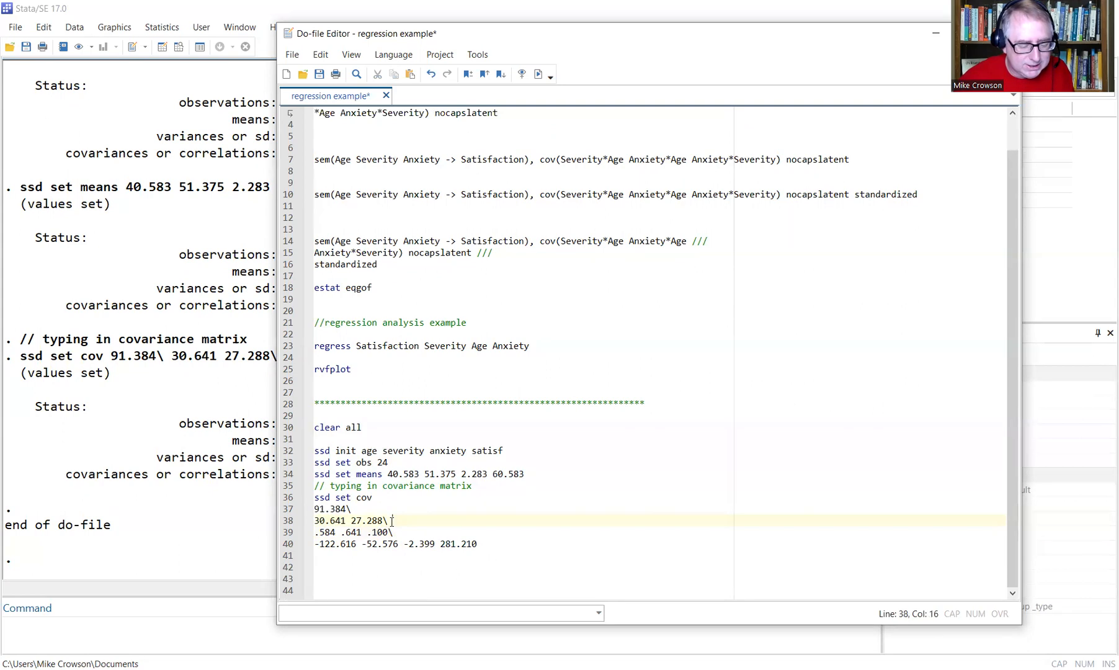
pyautogui.click(488, 544)
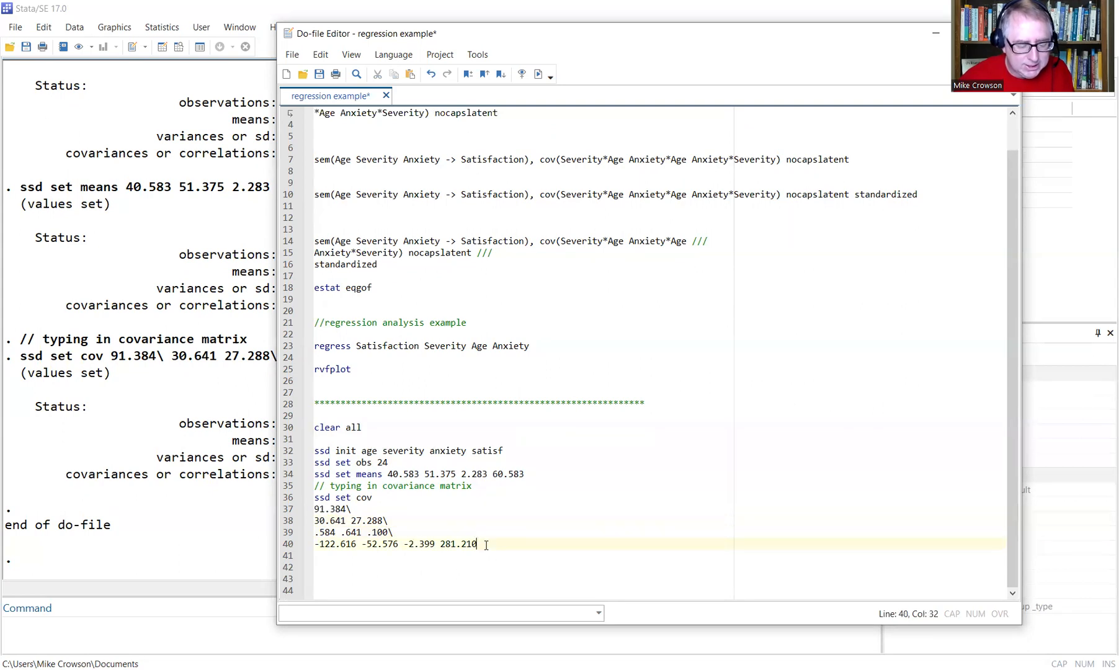
pyautogui.moveTo(485, 545); pyautogui.dragTo(443, 542)
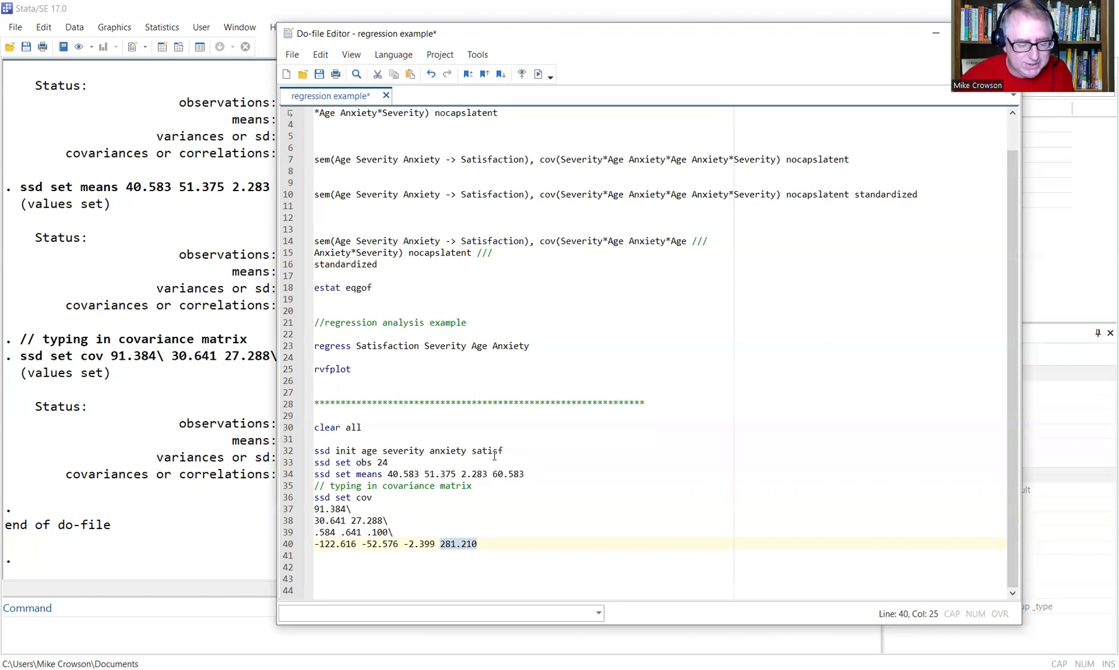
pyautogui.moveTo(504, 451); pyautogui.dragTo(478, 447)
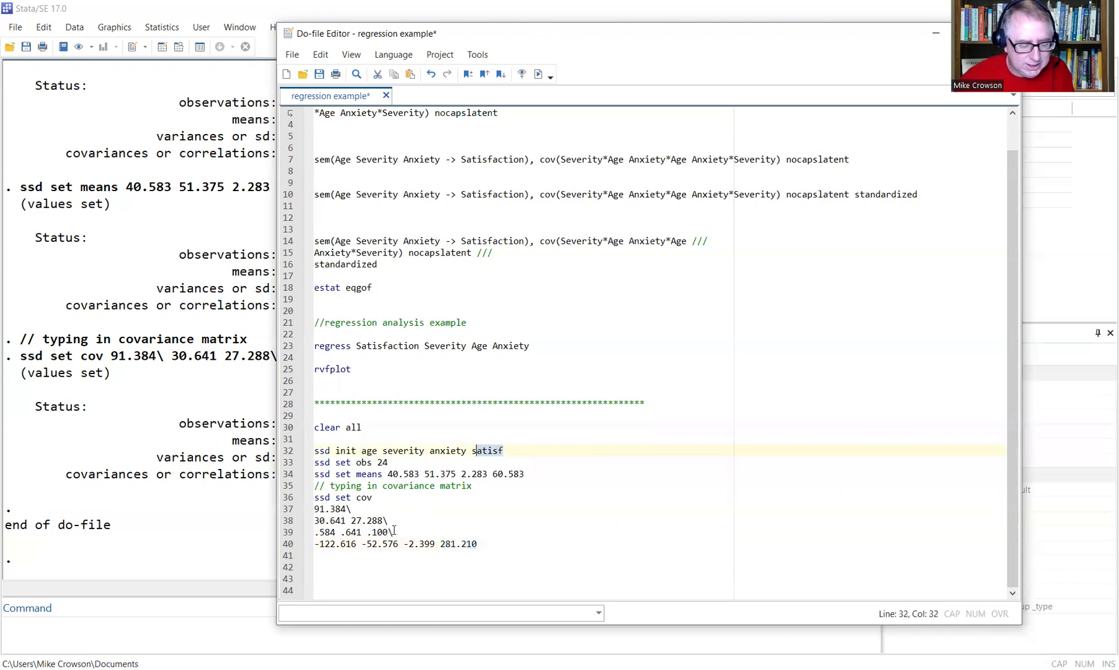
pyautogui.moveTo(388, 532); pyautogui.dragTo(372, 532)
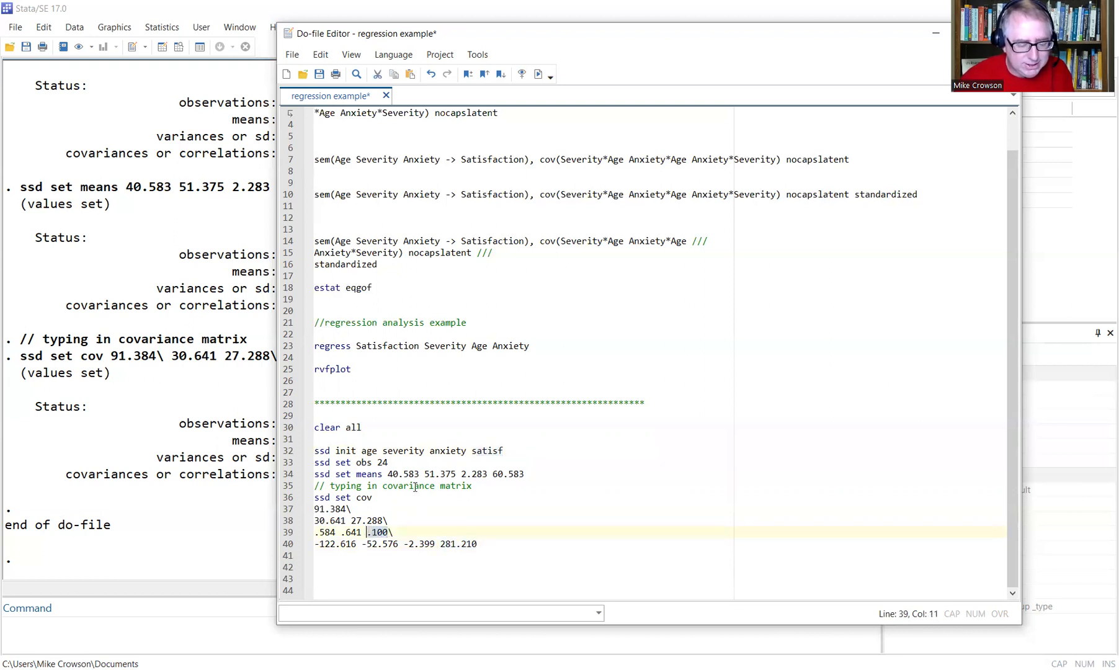
pyautogui.moveTo(466, 451); pyautogui.dragTo(429, 450)
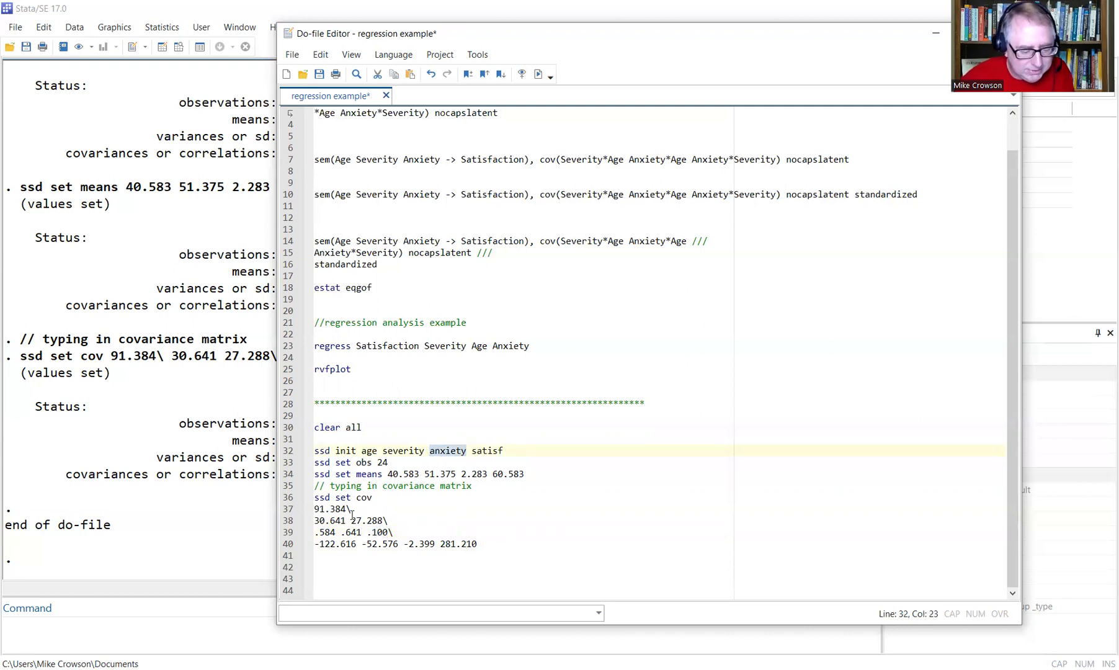
pyautogui.moveTo(383, 521); pyautogui.dragTo(346, 521)
pyautogui.moveTo(377, 451)
pyautogui.mouseDown()
pyautogui.moveTo(366, 451)
pyautogui.moveTo(382, 451)
pyautogui.mouseUp()
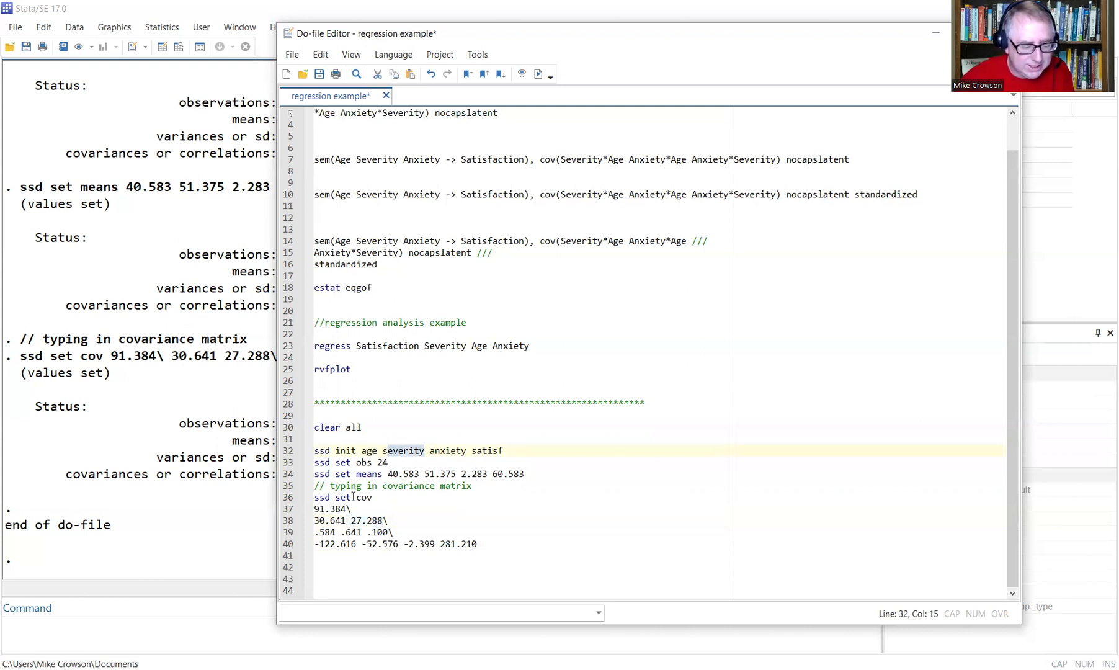
pyautogui.moveTo(346, 508); pyautogui.dragTo(313, 508)
pyautogui.moveTo(377, 452); pyautogui.dragTo(362, 451)
pyautogui.click(421, 520)
pyautogui.click(395, 498)
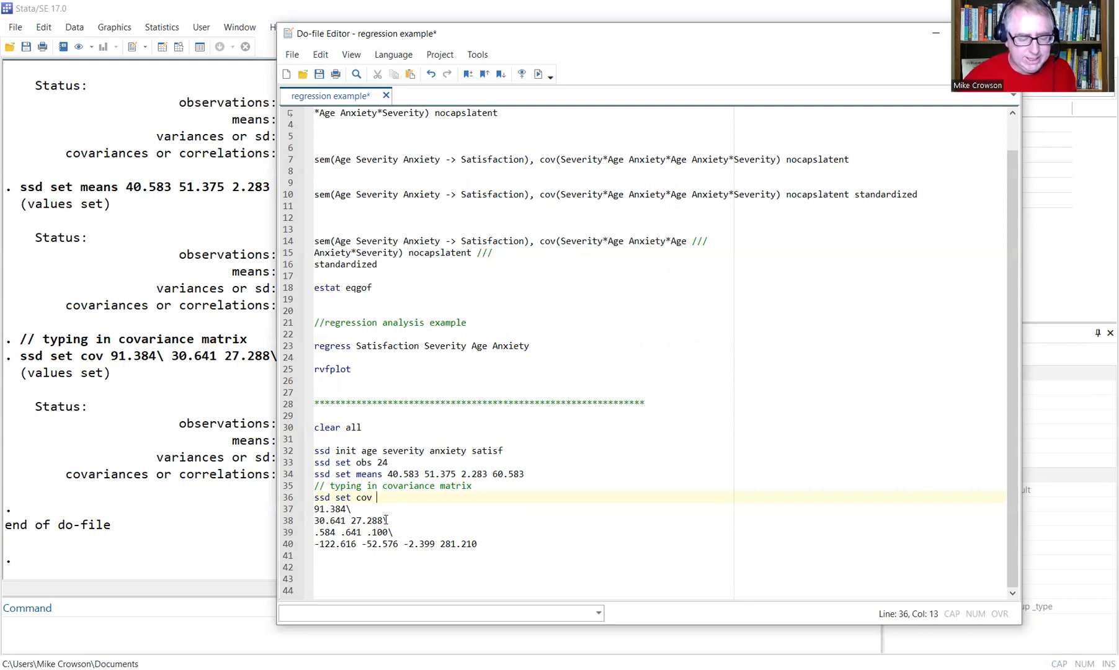
# Append /// continuation markers to the ssd set cov line and the following covariance rows.
pyautogui.write('///')
pyautogui.press('Down')
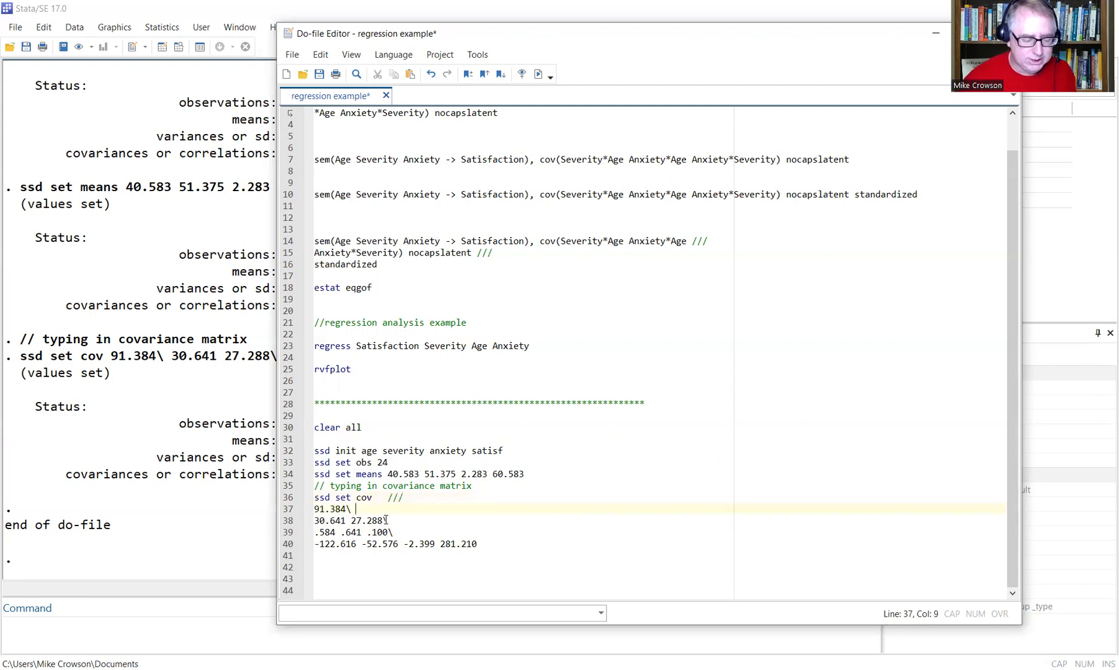
pyautogui.write('///')
pyautogui.press('Down')
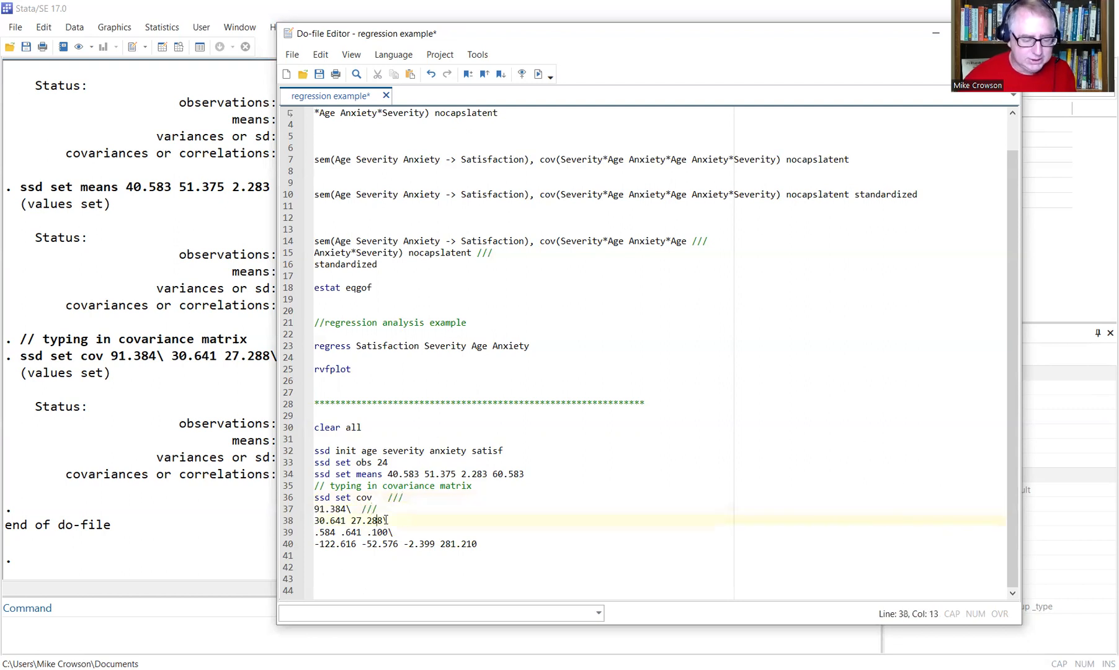
pyautogui.write('/')
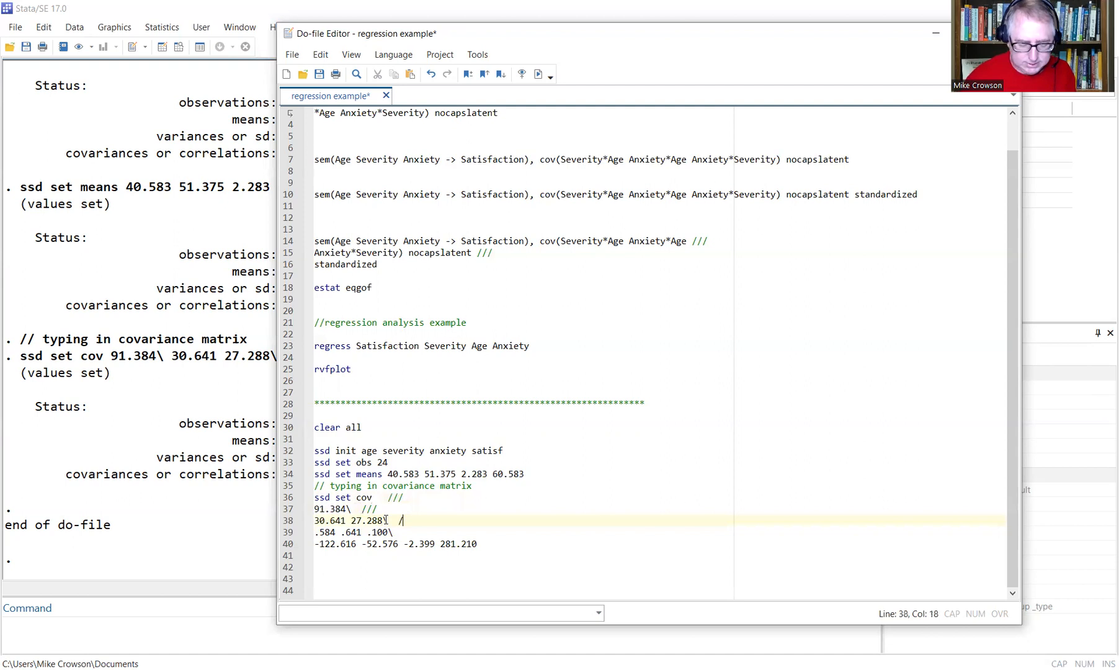
pyautogui.write('///')
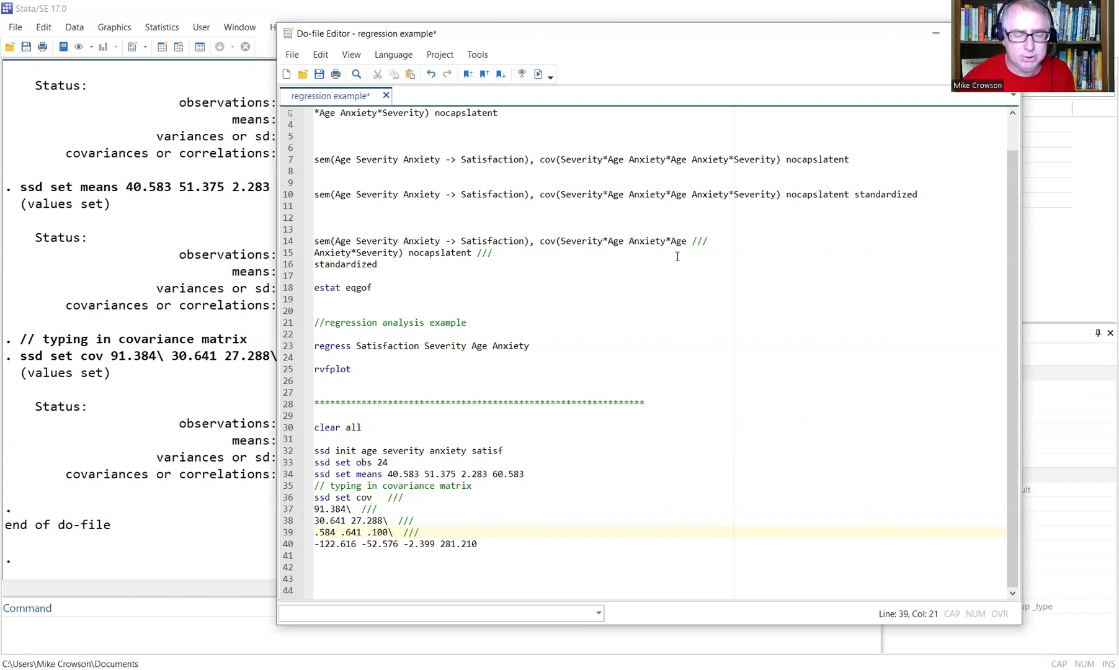
# Select the continued ssd commands from line 33 down to line 40.
pyautogui.moveTo(379, 264); pyautogui.dragTo(314, 242)
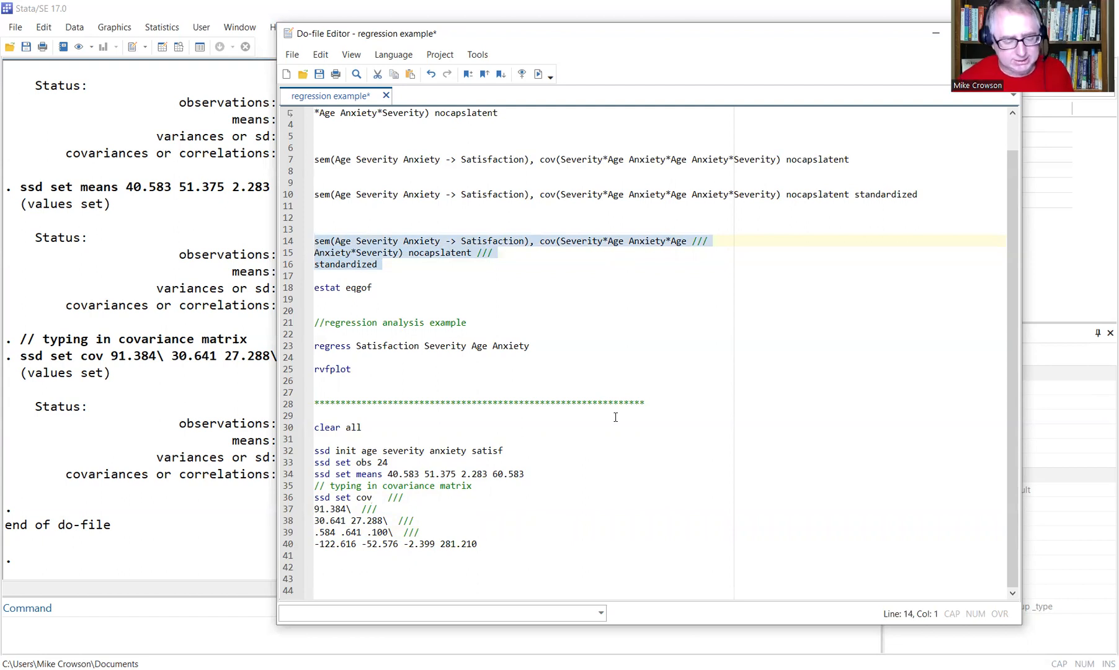
pyautogui.moveTo(489, 544); pyautogui.dragTo(304, 502)
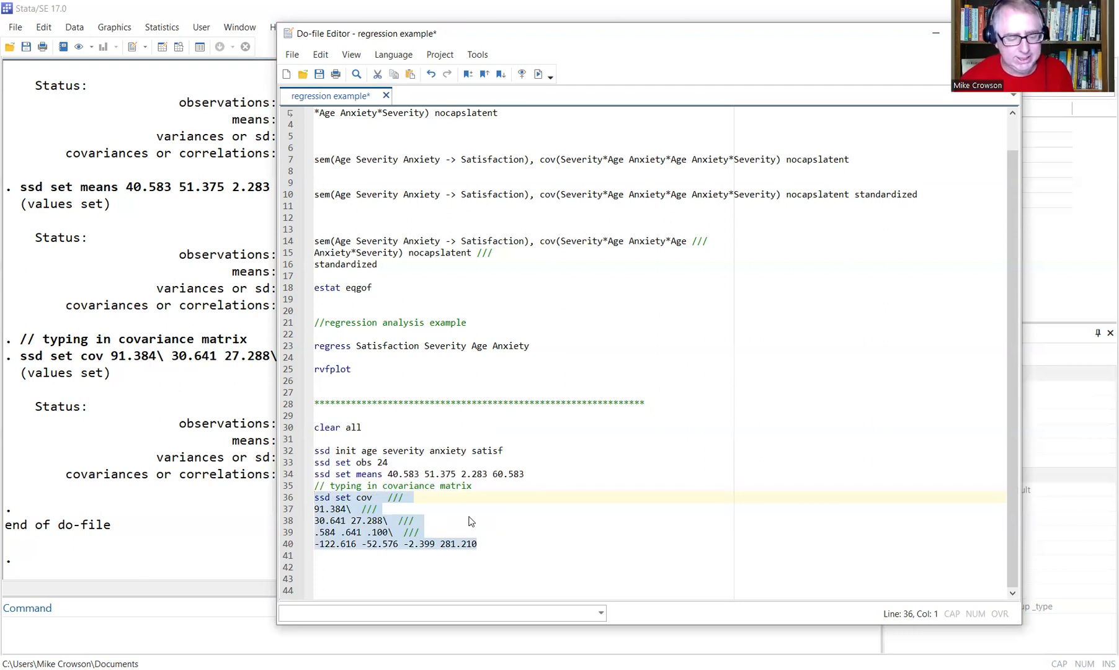
pyautogui.moveTo(512, 540); pyautogui.dragTo(280, 433)
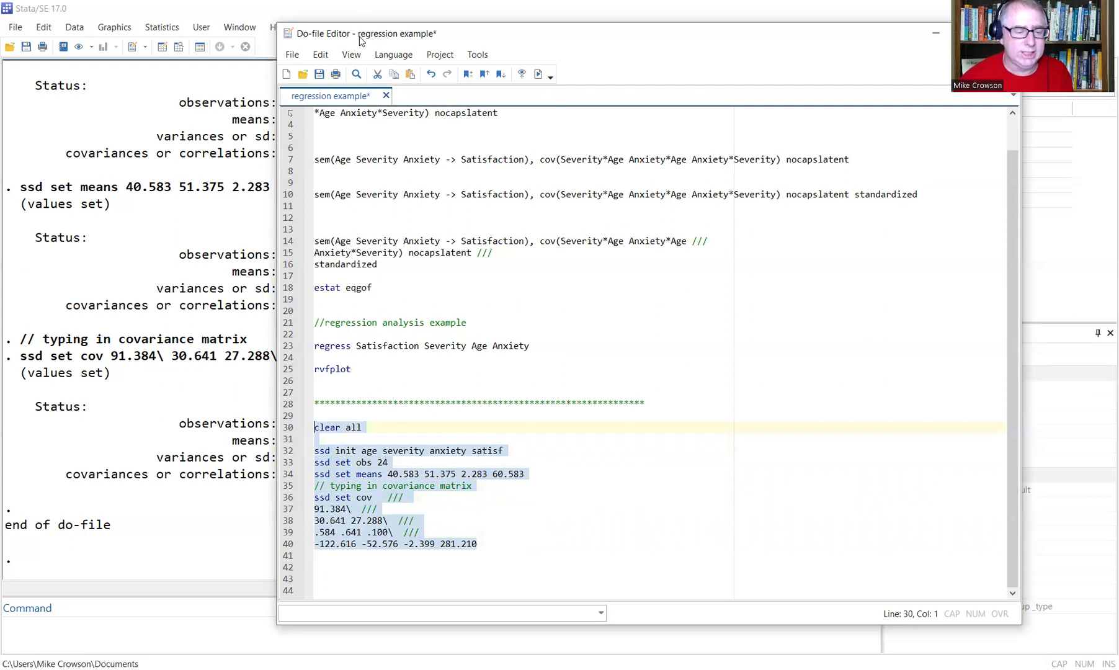
# Run clear all to empty memory and confirm the Data Editor shows no data.
pyautogui.click(381, 429)
pyautogui.moveTo(380, 429); pyautogui.dragTo(313, 427)
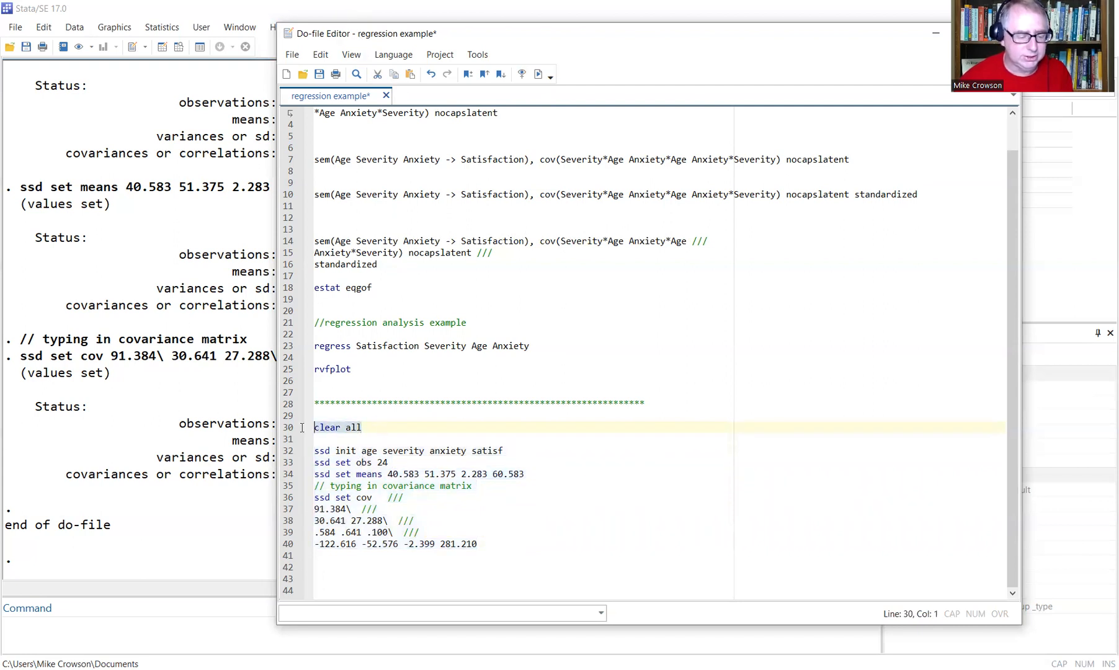
pyautogui.click(519, 74)
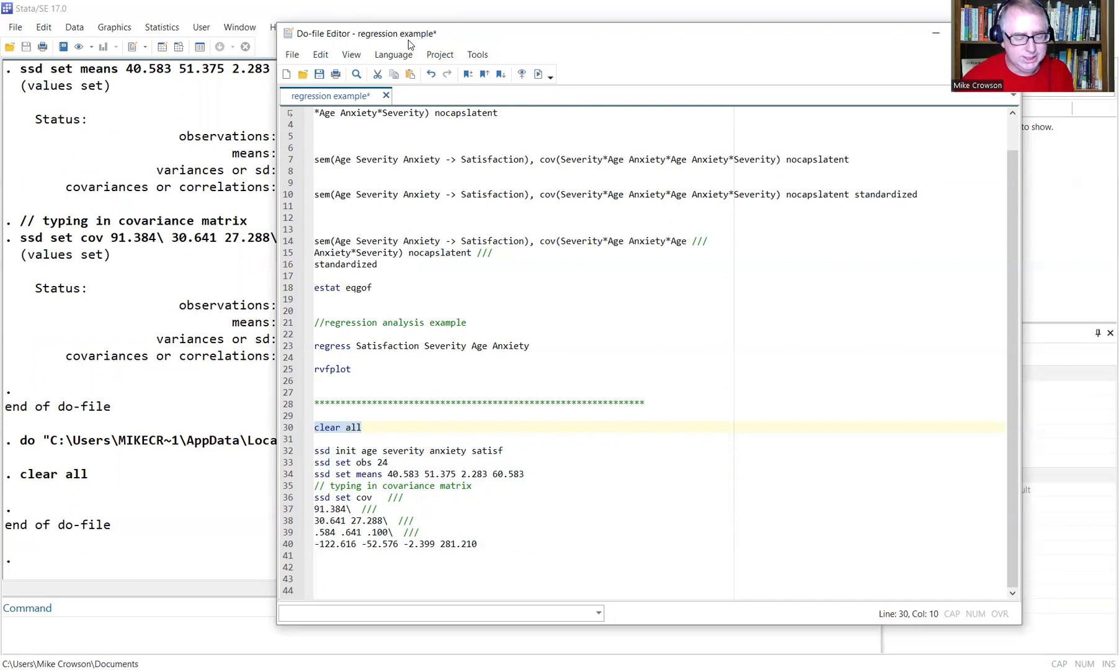
pyautogui.moveTo(408, 39); pyautogui.dragTo(328, 38)
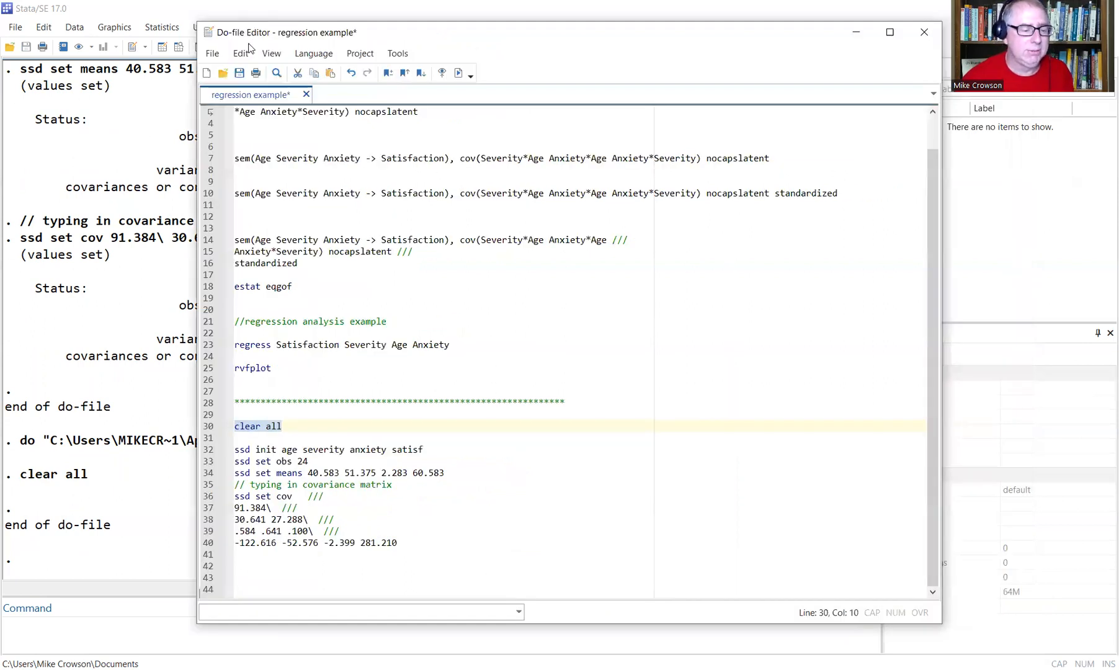
pyautogui.moveTo(245, 30); pyautogui.dragTo(238, 148)
pyautogui.click(162, 46)
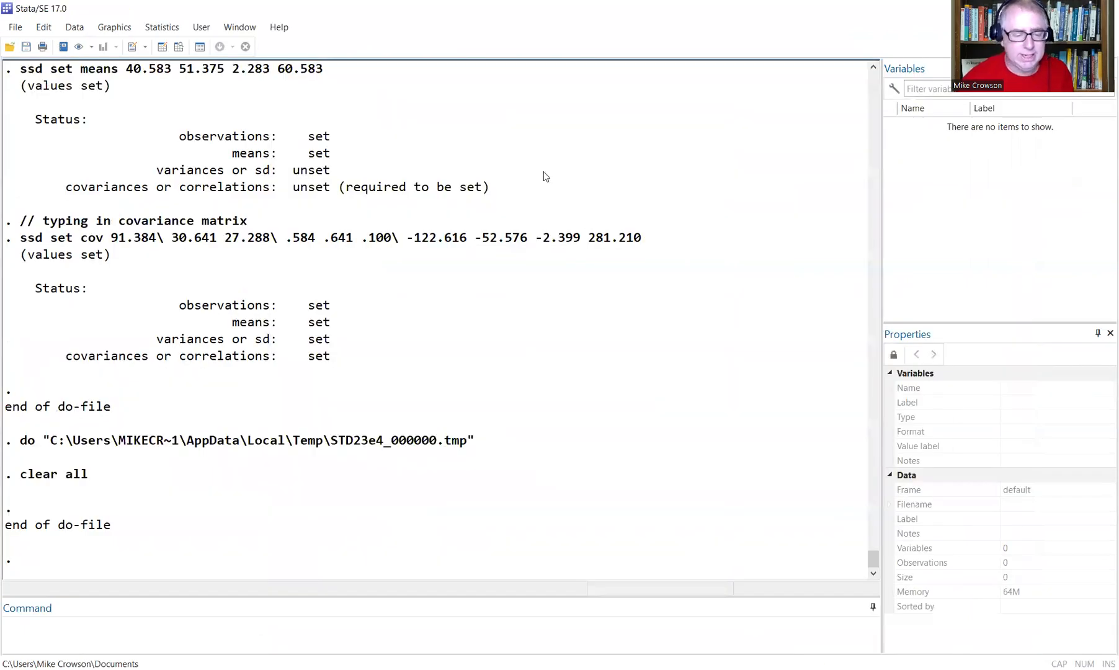
# Run the ssd commands on lines 32–40 and check the six summary-statistics rows in the Data Editor.
pyautogui.hotkey('alt', 'Tab')
pyautogui.moveTo(373, 541); pyautogui.dragTo(188, 446)
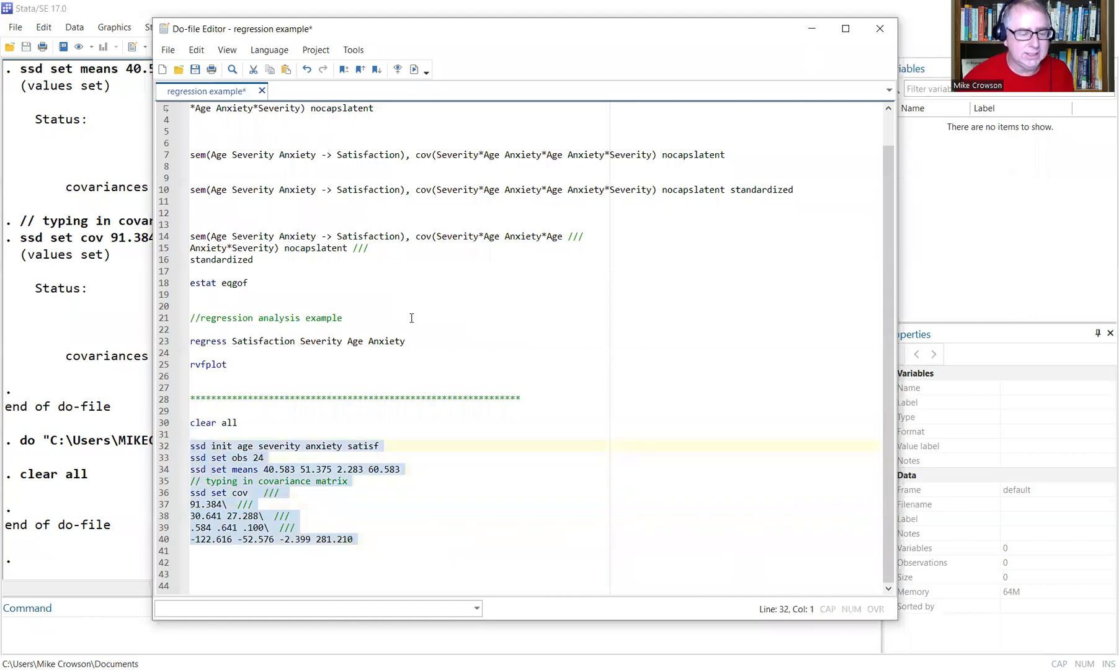
pyautogui.click(414, 70)
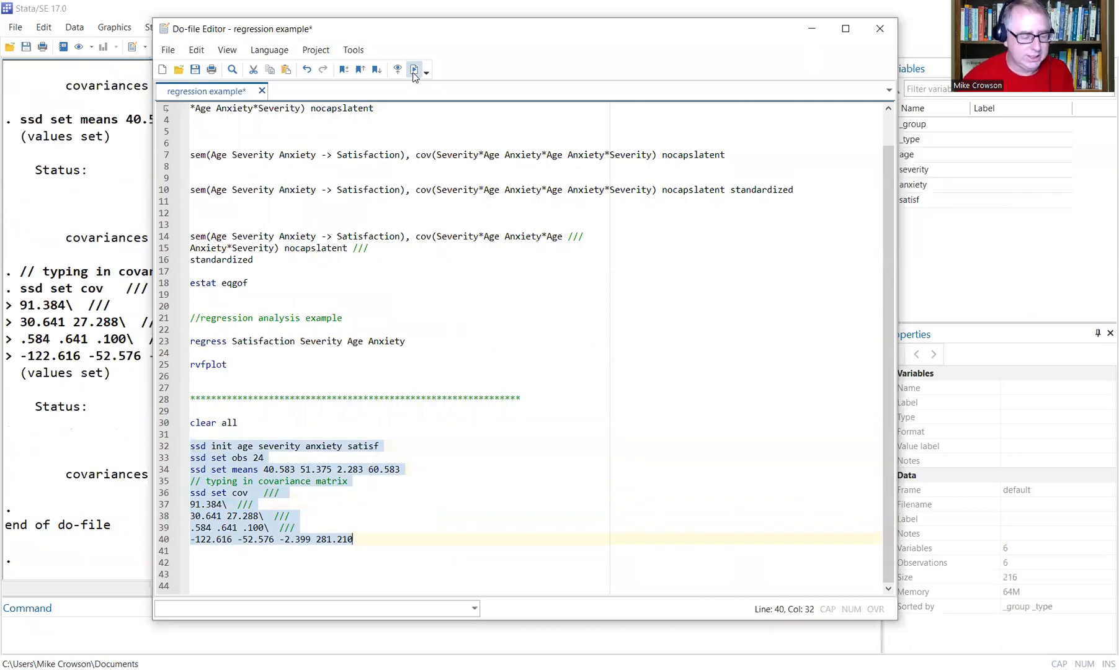
pyautogui.click(919, 242)
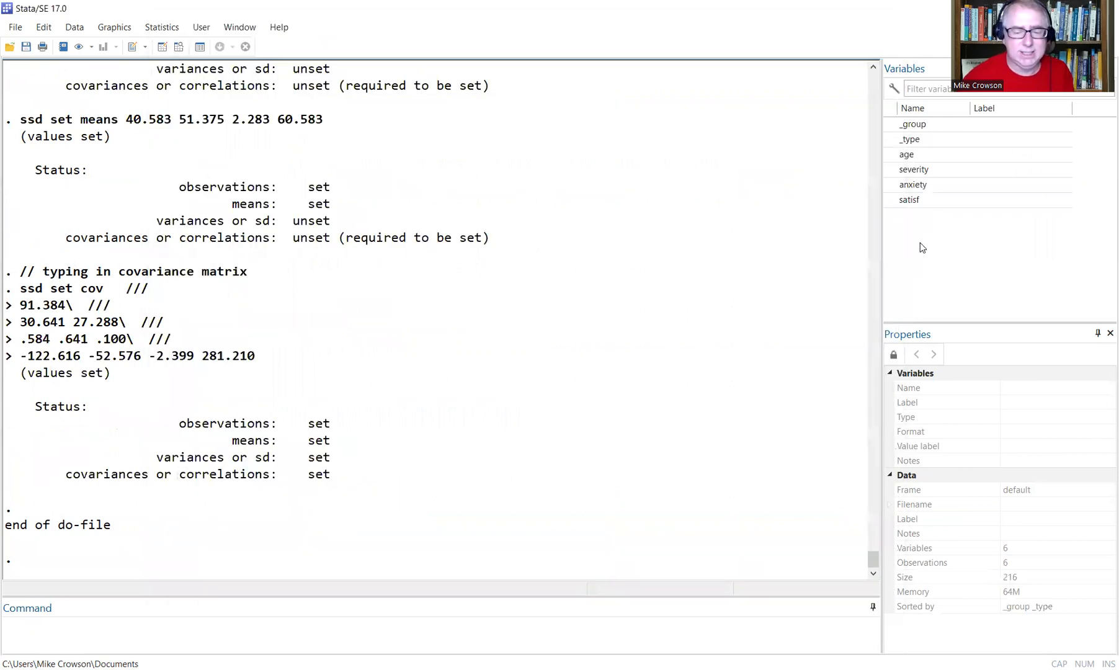
pyautogui.click(162, 47)
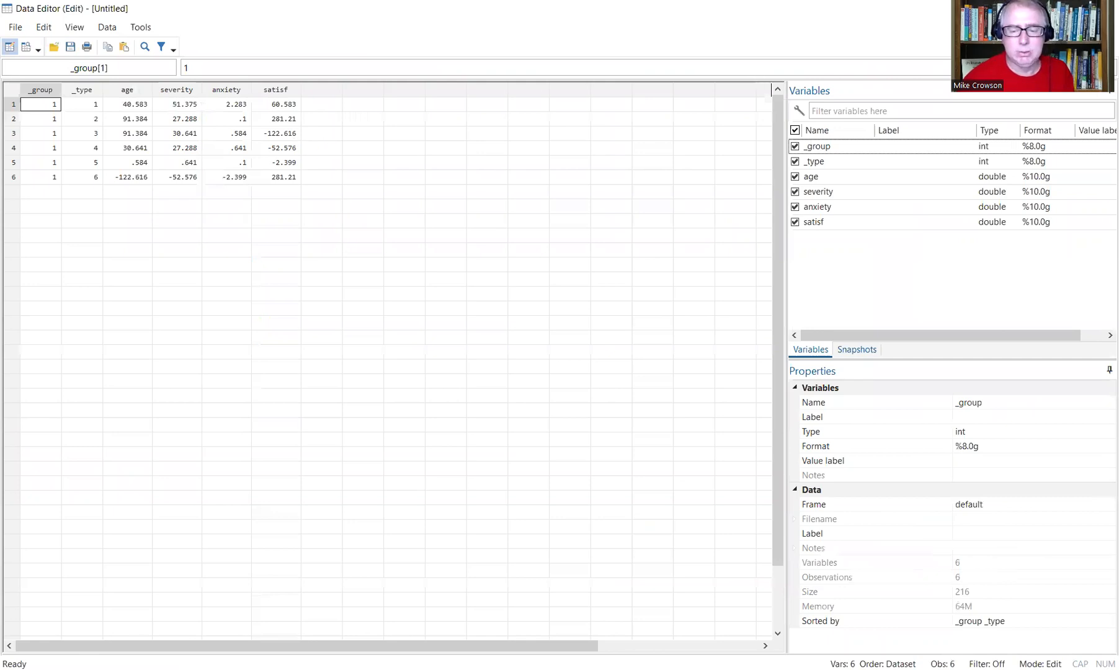
pyautogui.click(1106, 8)
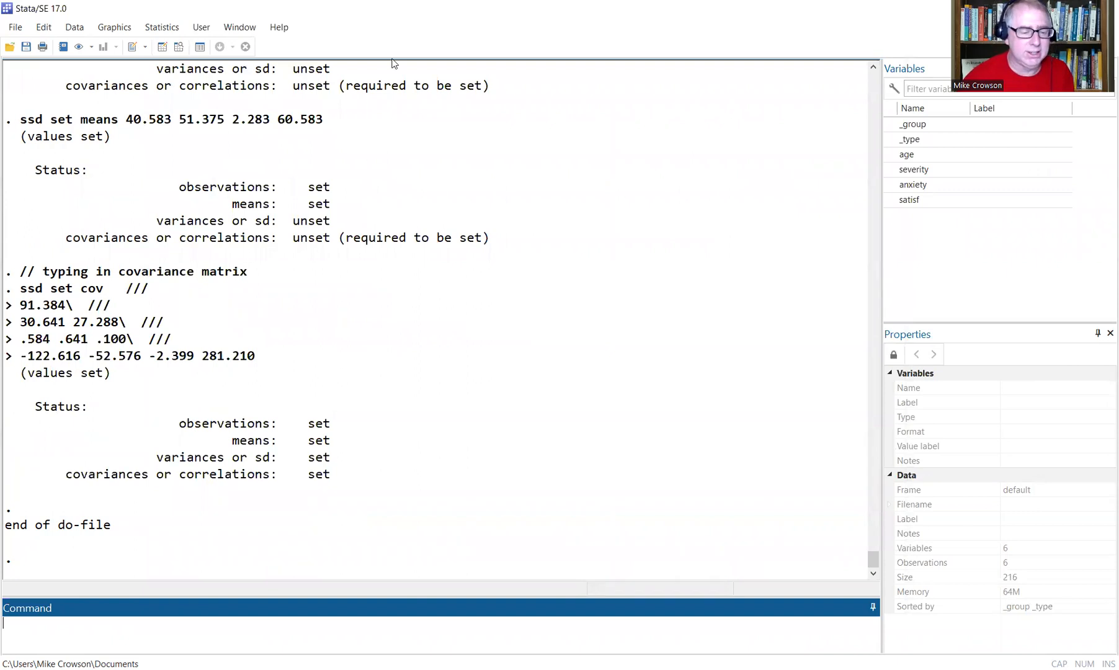
pyautogui.hotkey('alt', 'Tab')
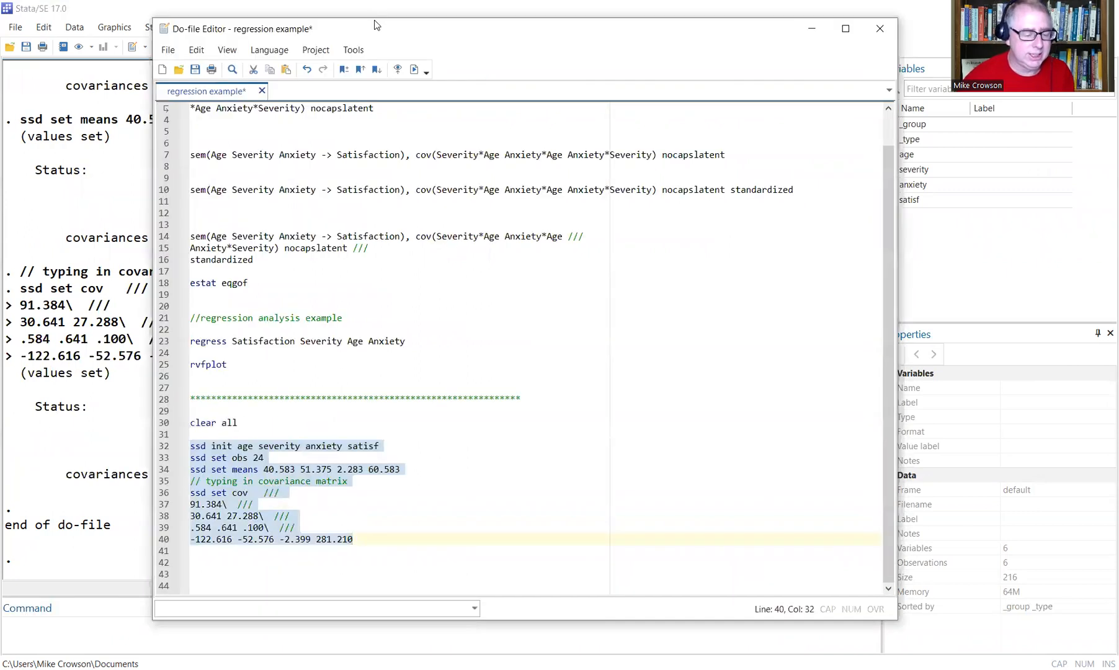
pyautogui.moveTo(374, 25); pyautogui.dragTo(372, 12)
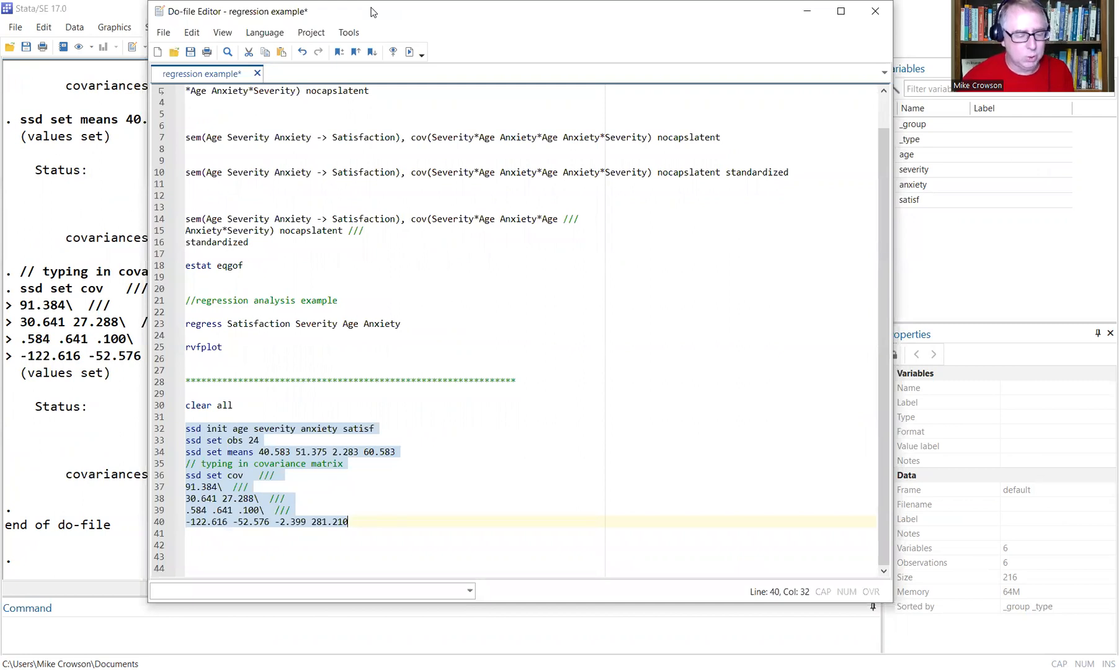
# Open the saved 'regression' path diagram in the SEM Builder.
pyautogui.click(104, 14)
pyautogui.click(15, 27)
pyautogui.click(37, 43)
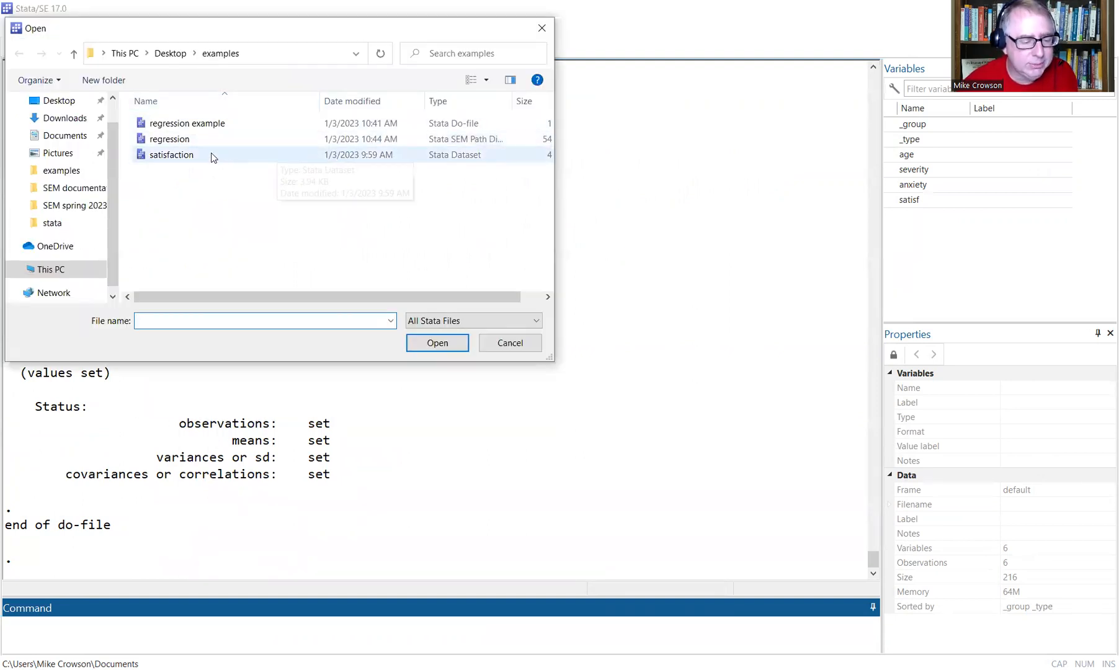
pyautogui.click(195, 141)
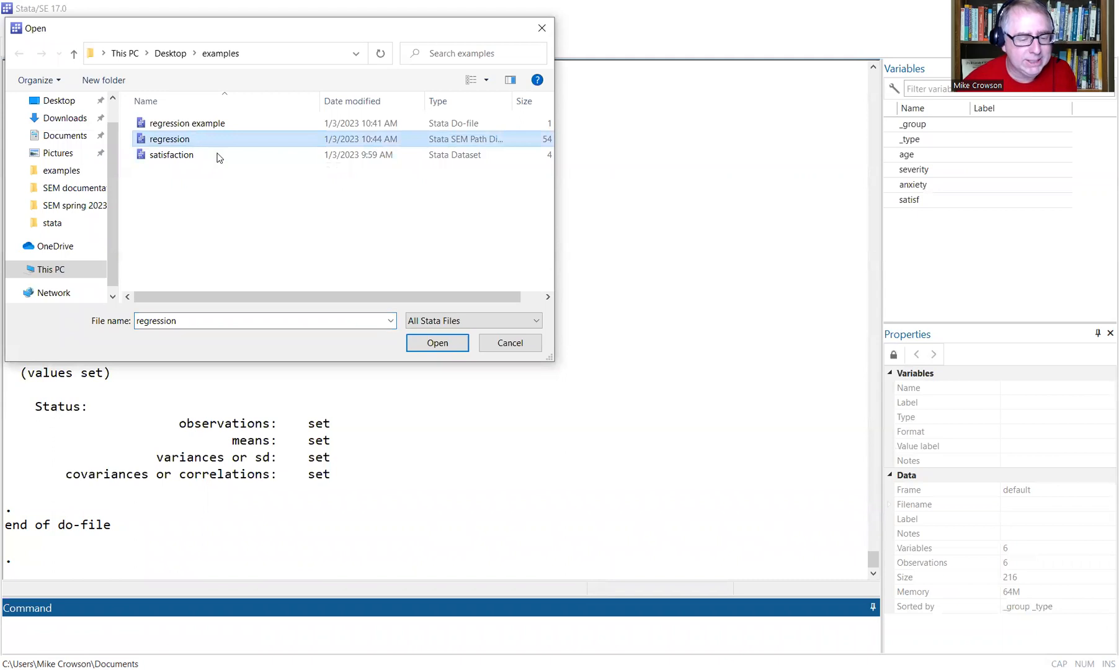
pyautogui.click(435, 346)
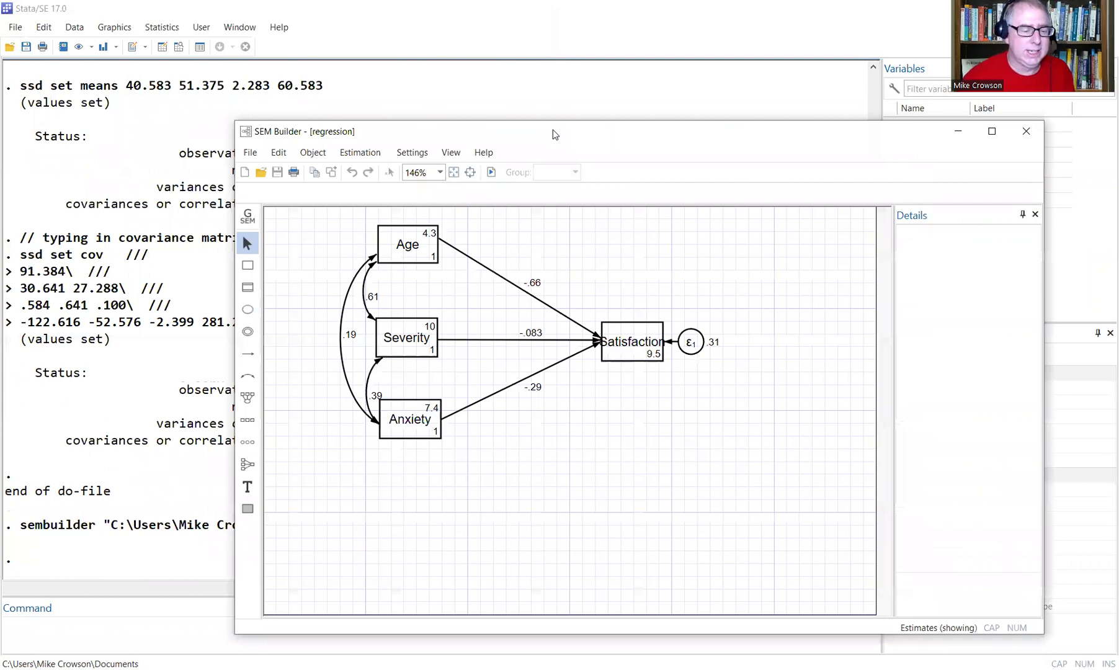
pyautogui.moveTo(553, 134); pyautogui.dragTo(549, 72)
# Try Estimation > Estimate, dismiss the missing-variables error, and reposition the Builder window.
pyautogui.click(355, 91)
pyautogui.click(364, 110)
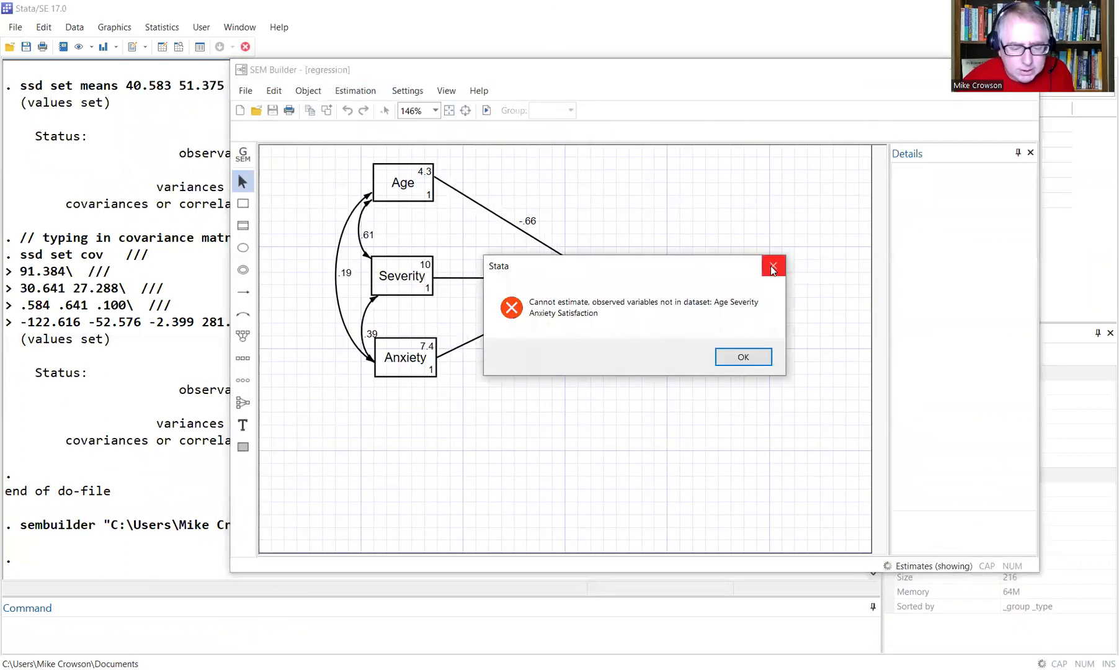
pyautogui.click(773, 265)
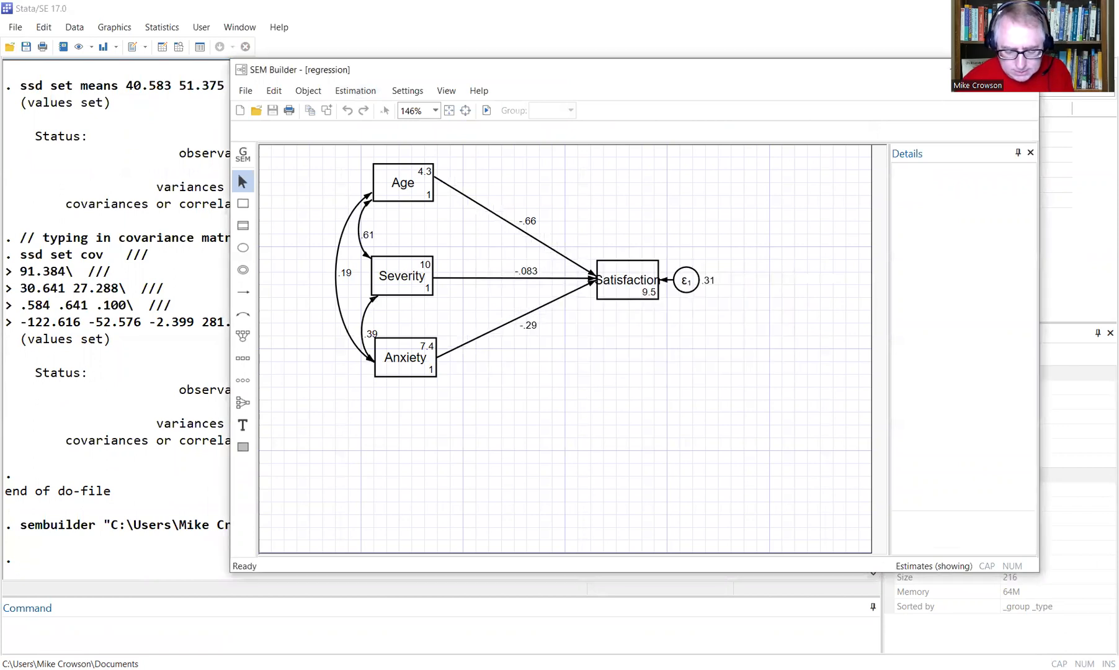
pyautogui.moveTo(645, 69); pyautogui.dragTo(558, 71)
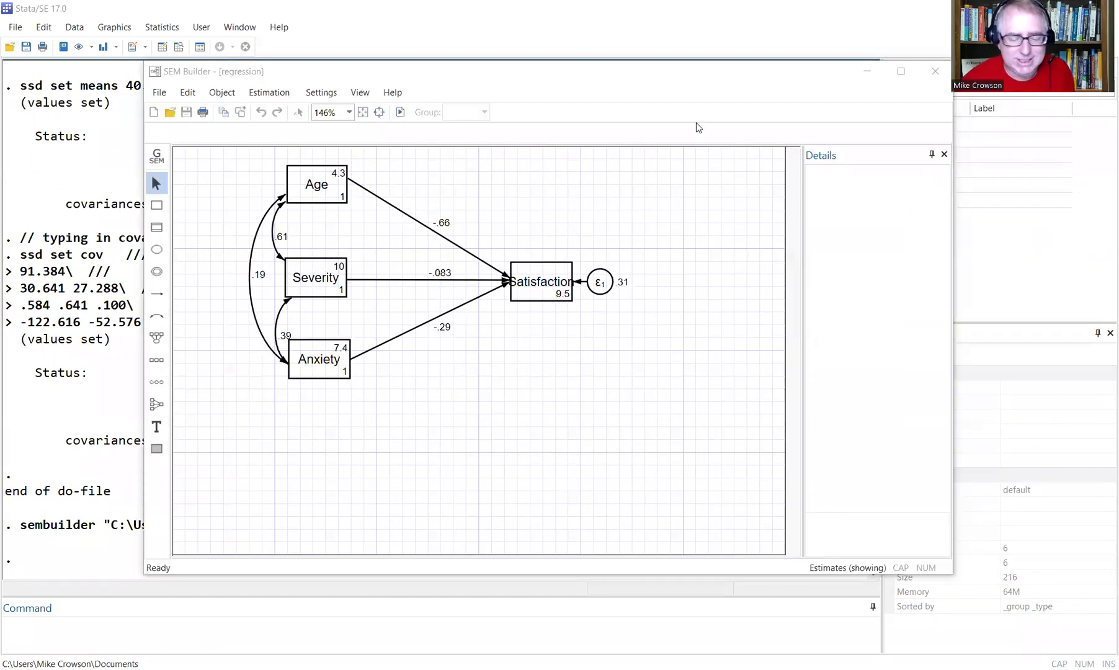
pyautogui.moveTo(553, 72); pyautogui.dragTo(554, 79)
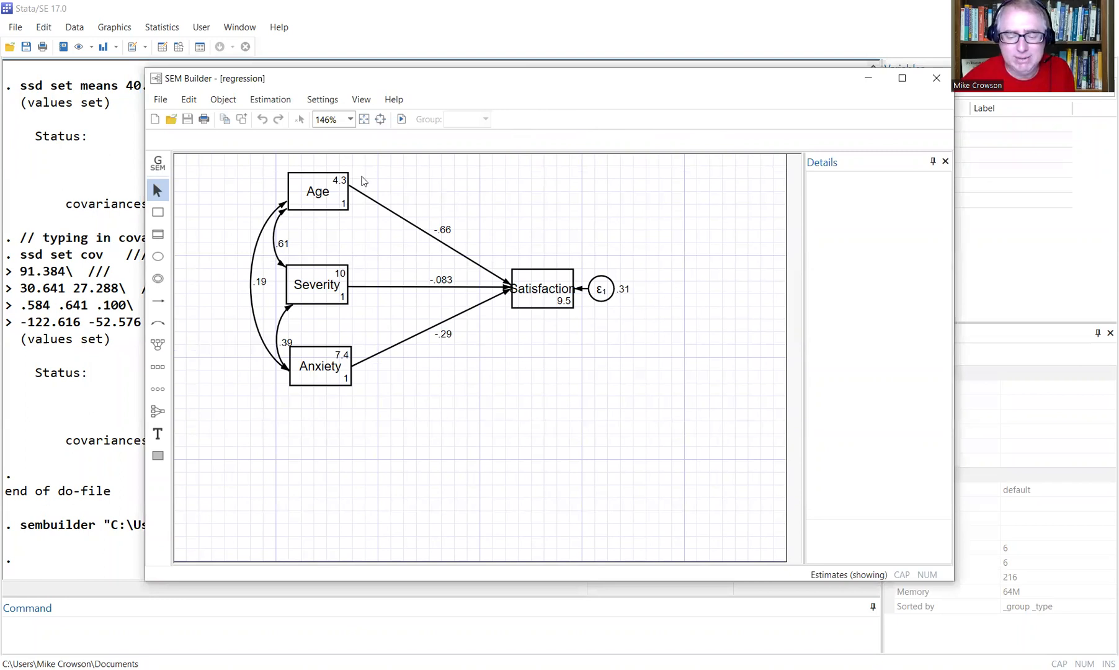
# Change the Age, Severity and Anxiety boxes' variables to lowercase age, severity and anxiety.
pyautogui.click(304, 180)
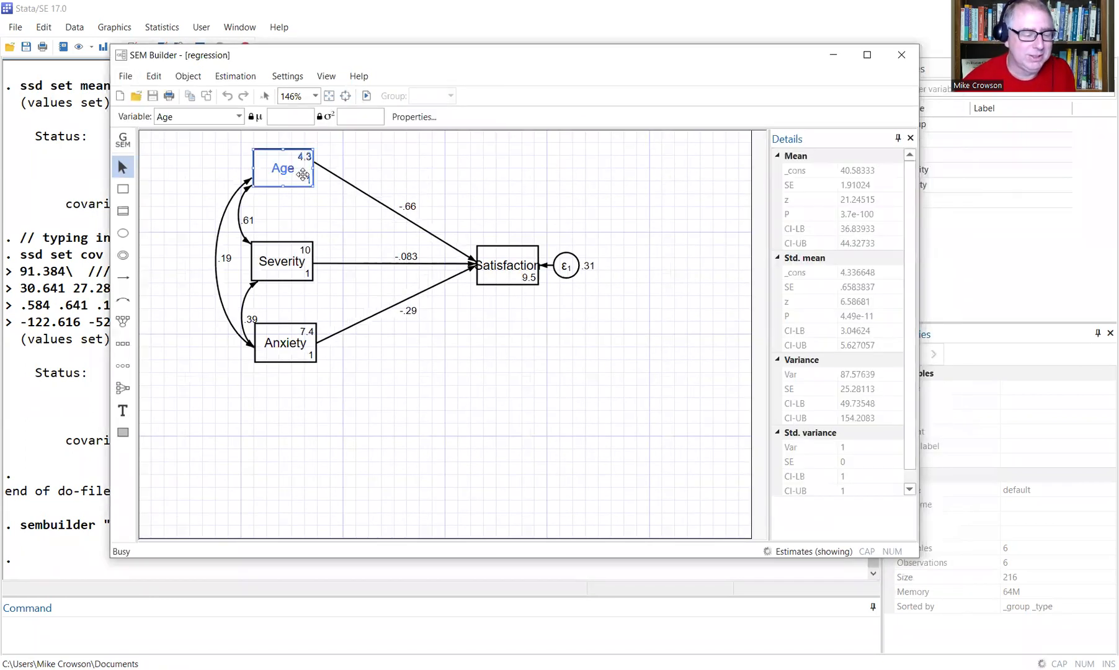
pyautogui.doubleClick(168, 117)
pyautogui.write('ag')
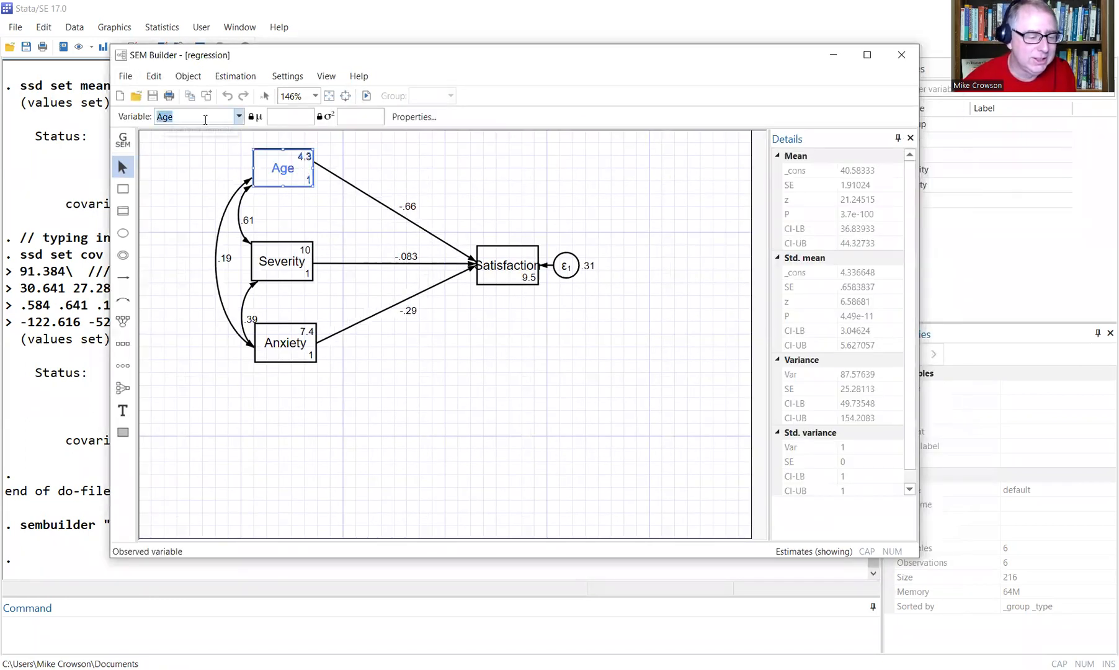
pyautogui.write('e')
pyautogui.press('Return')
pyautogui.click(287, 277)
pyautogui.click(158, 117)
pyautogui.write('s')
pyautogui.press('Delete')
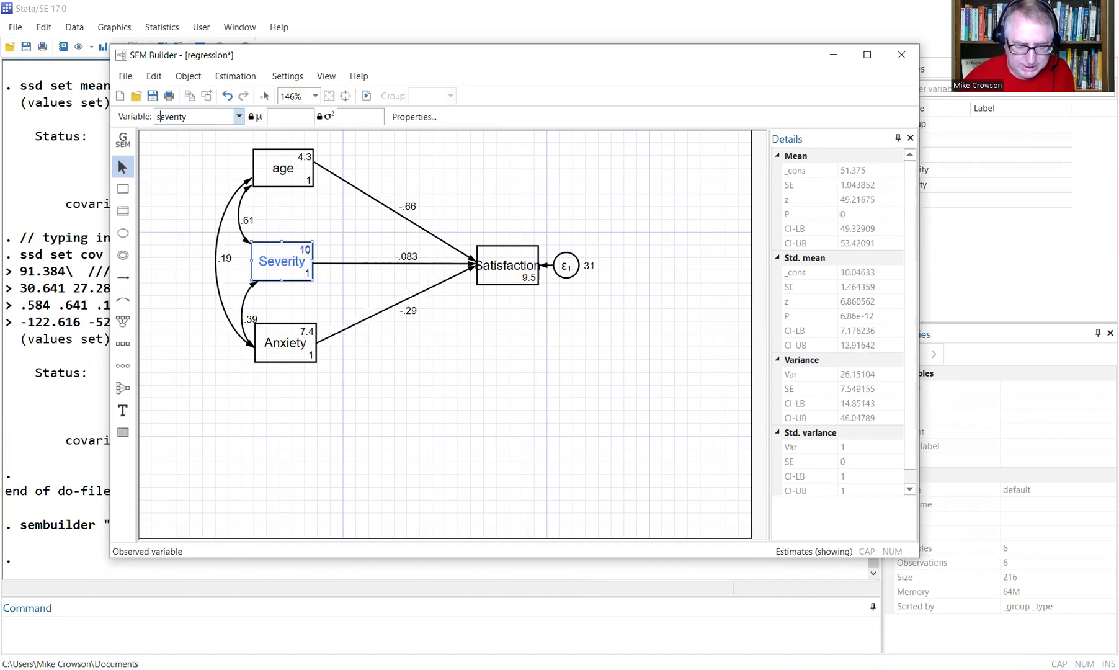
pyautogui.press('Return')
pyautogui.click(302, 341)
pyautogui.click(157, 117)
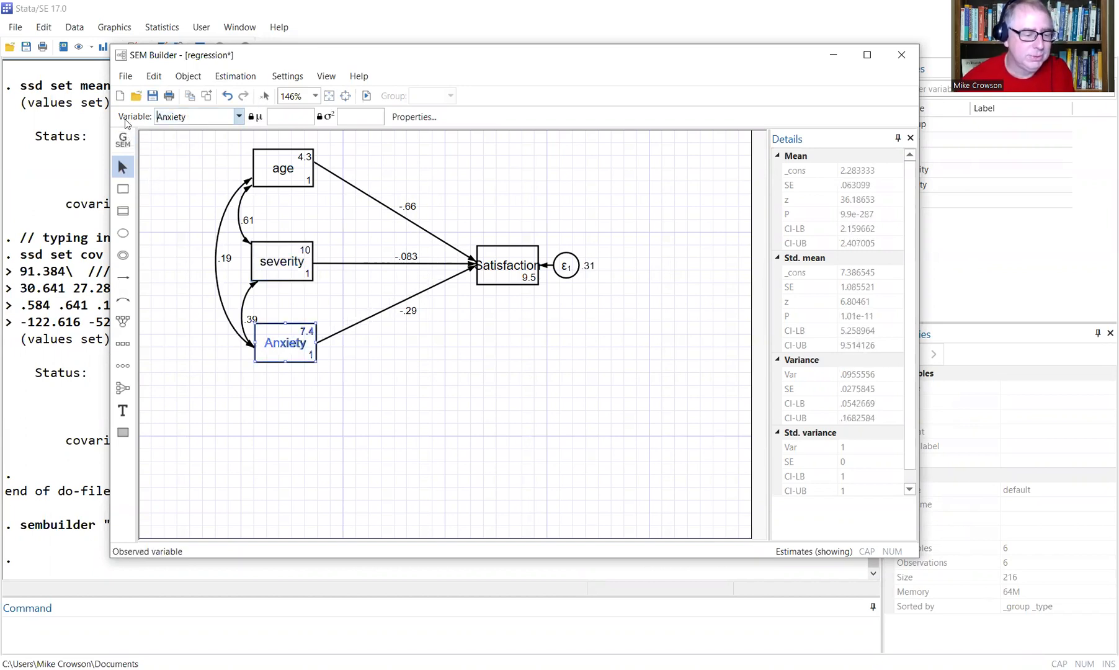
pyautogui.write('a')
pyautogui.press('Delete')
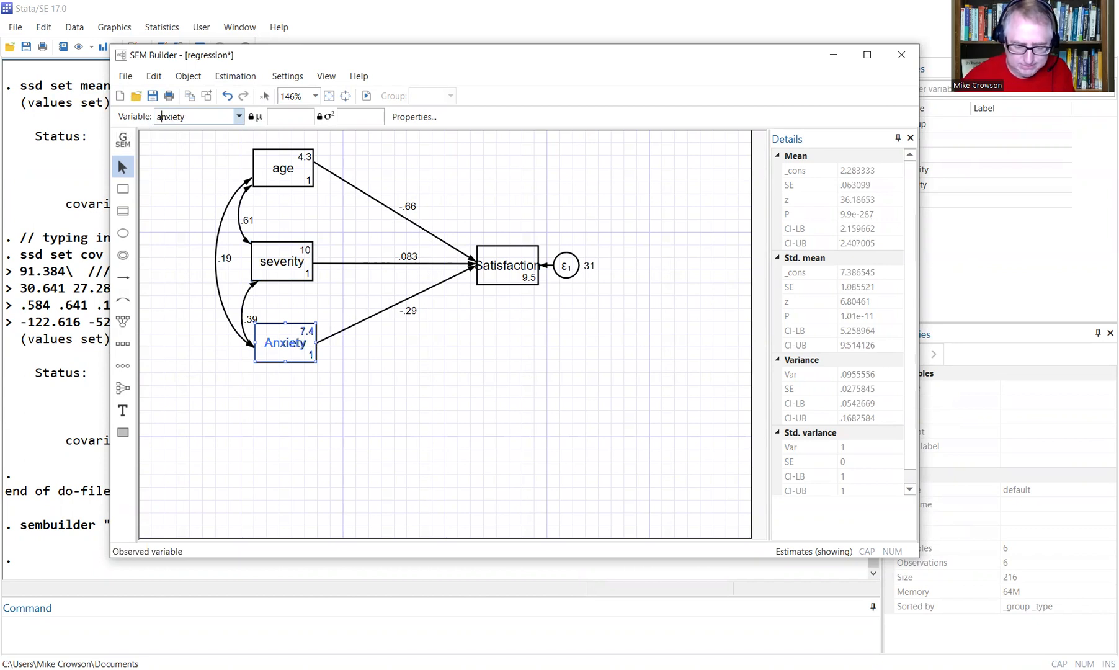
# Set the Satisfaction outcome box's variable to satisf.
pyautogui.click(490, 260)
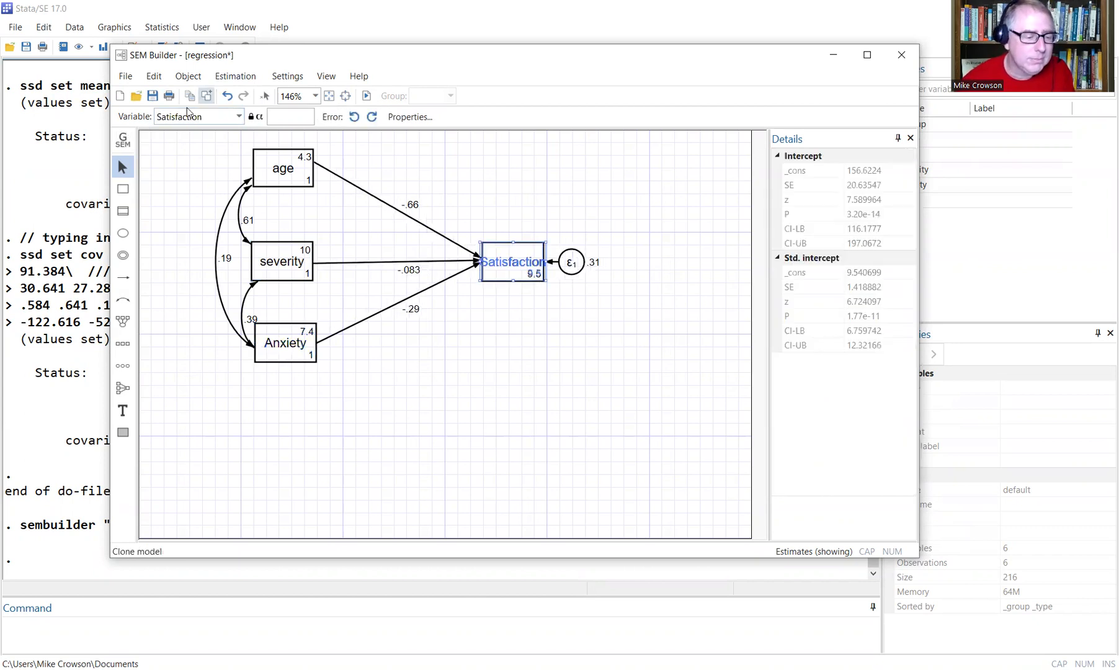
pyautogui.doubleClick(163, 118)
pyautogui.write('satisfaction')
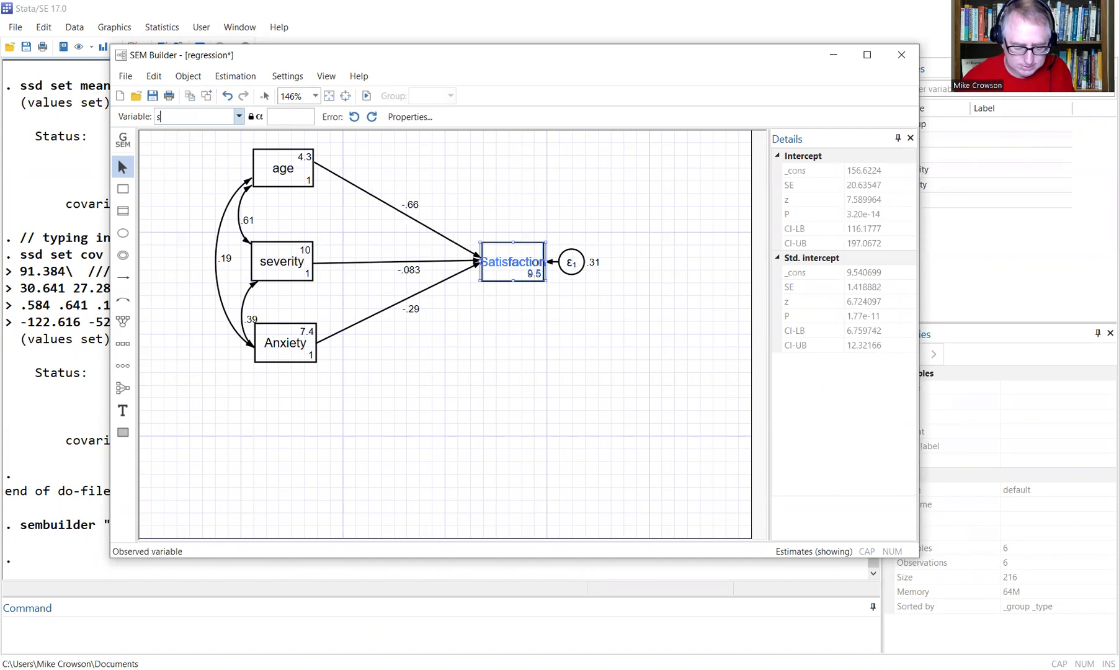
pyautogui.press('BackSpace')
pyautogui.press('BackSpace')
pyautogui.press('BackSpace')
pyautogui.press('BackSpace')
pyautogui.press('BackSpace')
pyautogui.press('BackSpace')
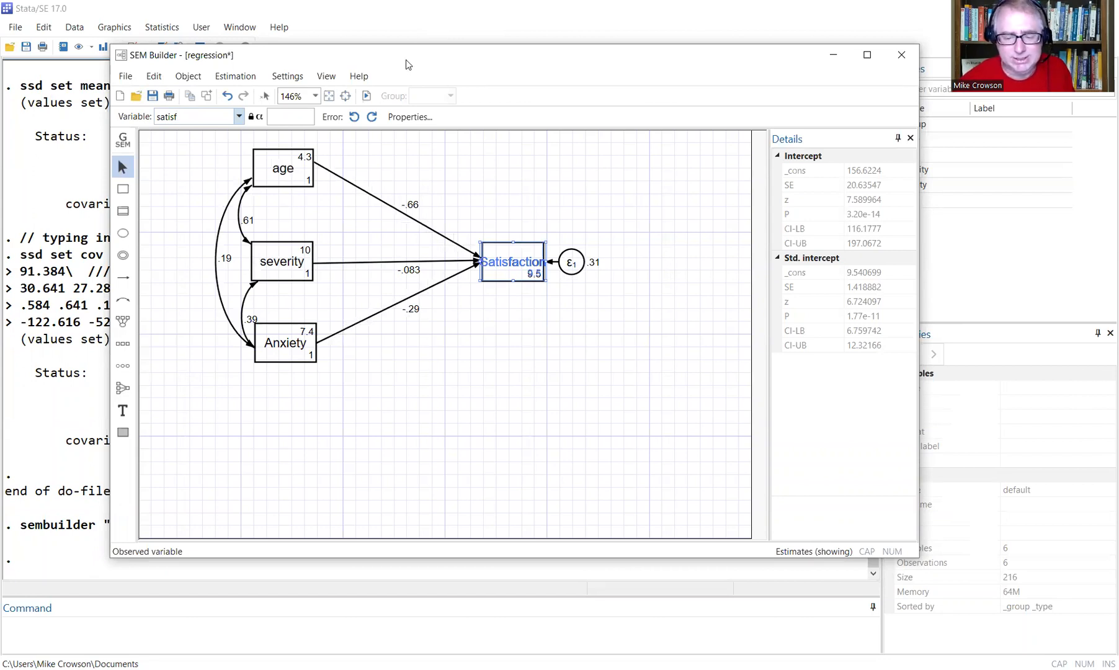
pyautogui.moveTo(406, 64); pyautogui.dragTo(406, 27)
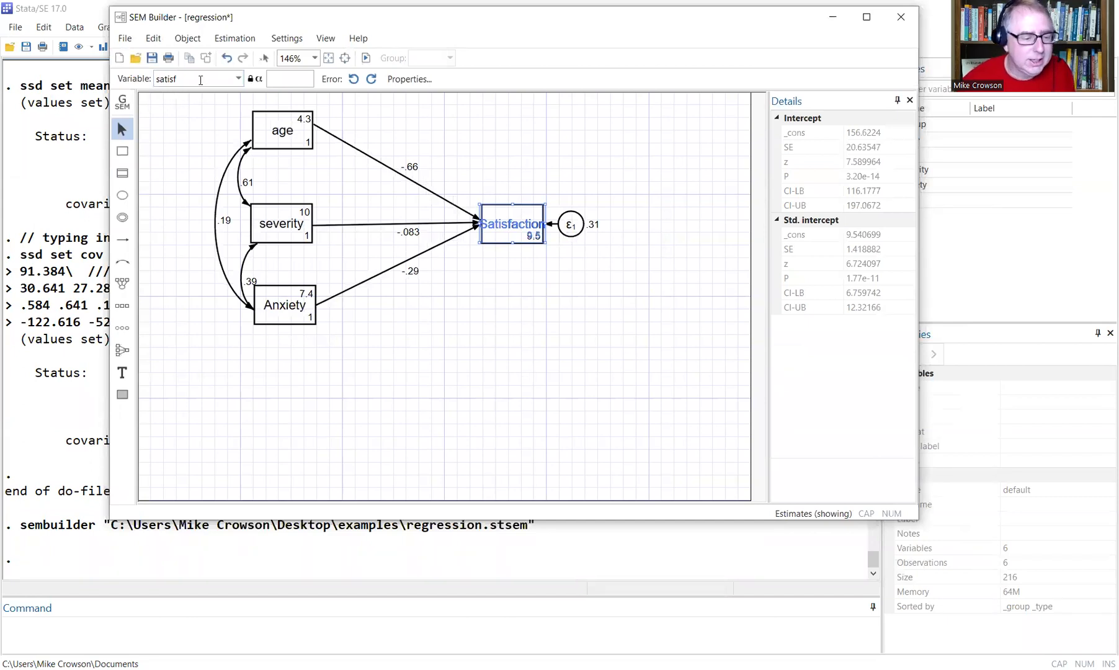
pyautogui.doubleClick(200, 80)
pyautogui.press('Return')
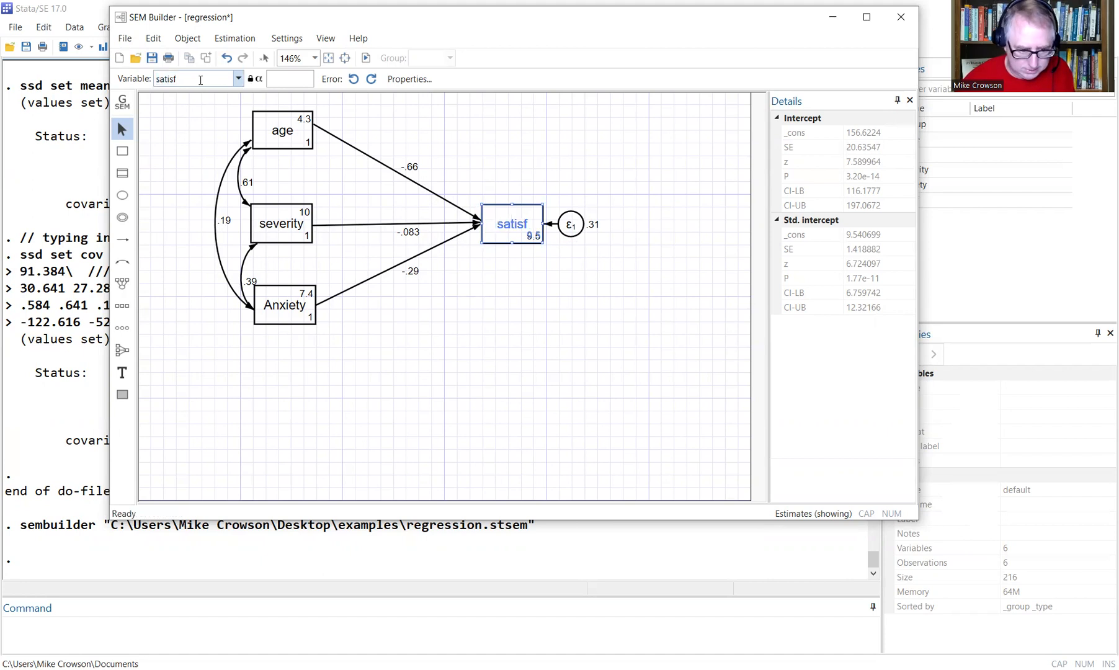
pyautogui.click(501, 318)
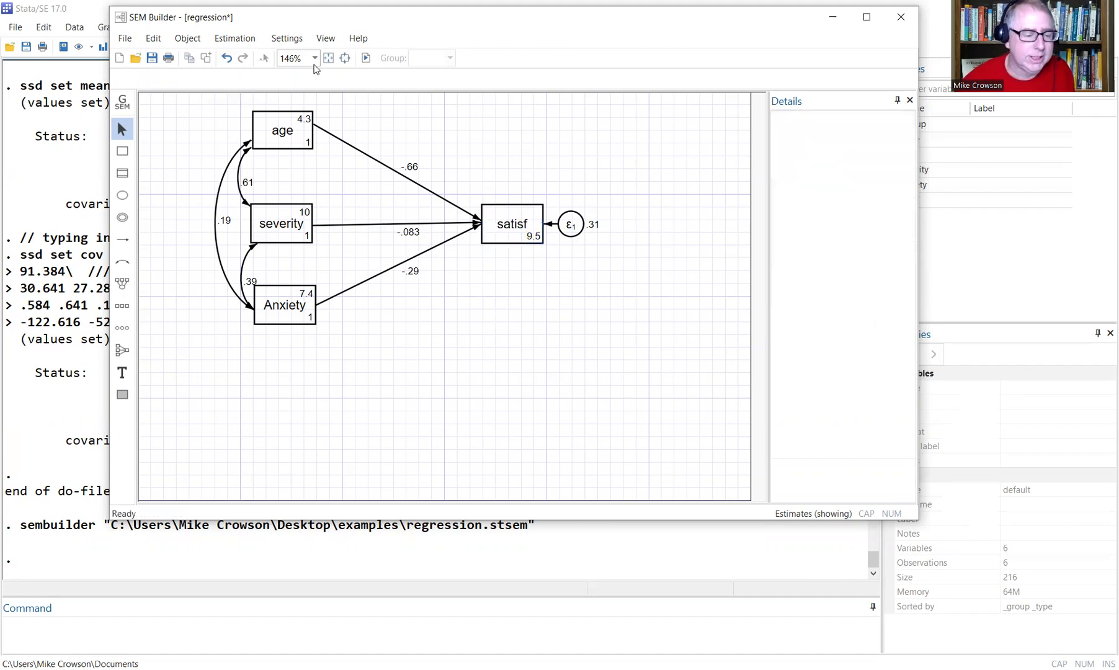
# After another failed estimate, link the Anxiety box to anxiety from the Variable dropdown.
pyautogui.click(251, 41)
pyautogui.click(251, 56)
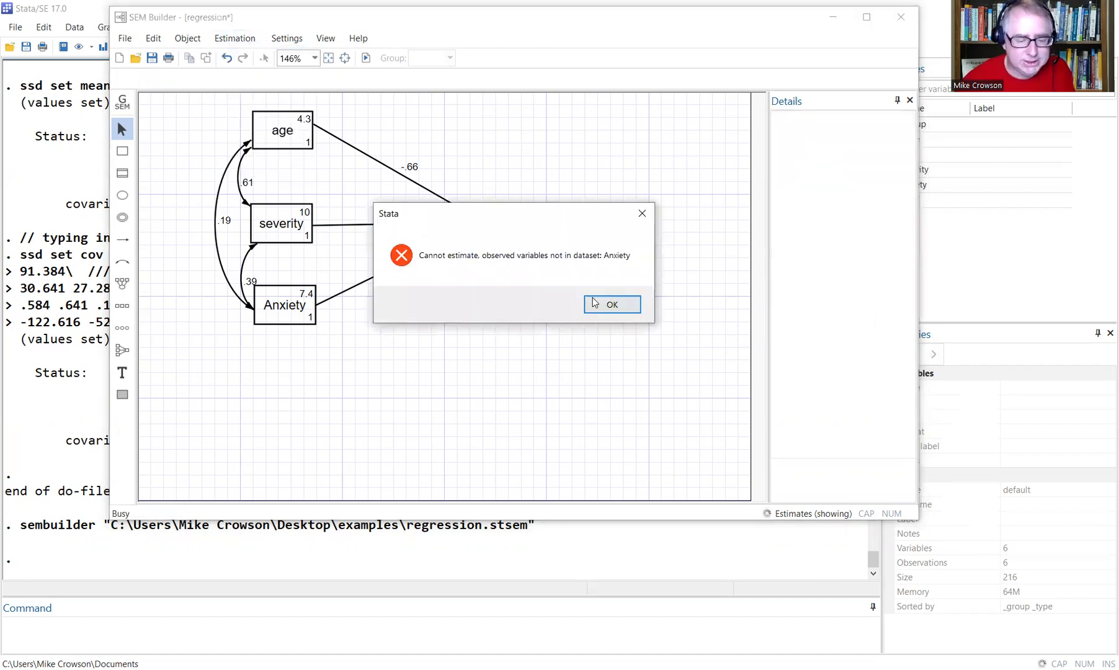
pyautogui.click(601, 304)
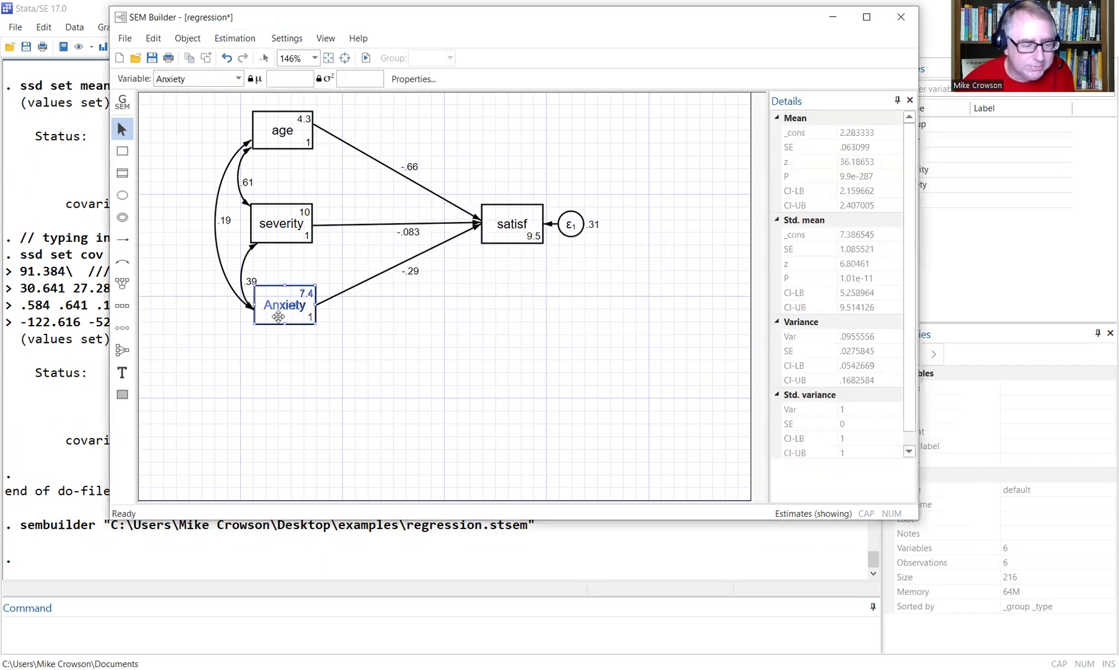
pyautogui.click(155, 80)
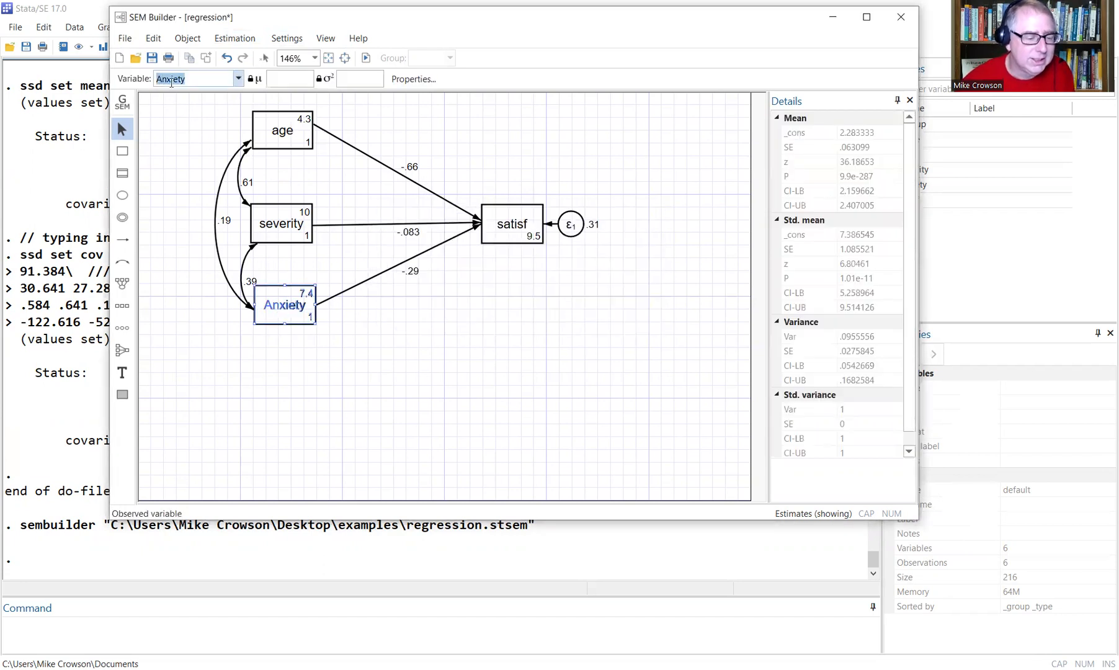
pyautogui.click(238, 79)
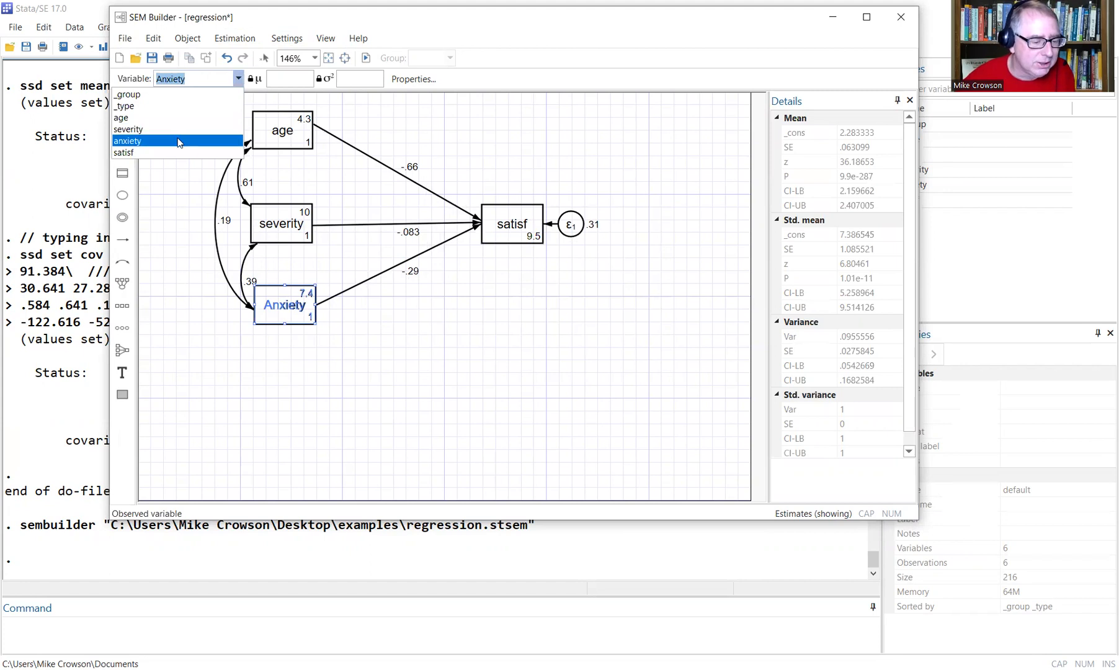
pyautogui.click(526, 333)
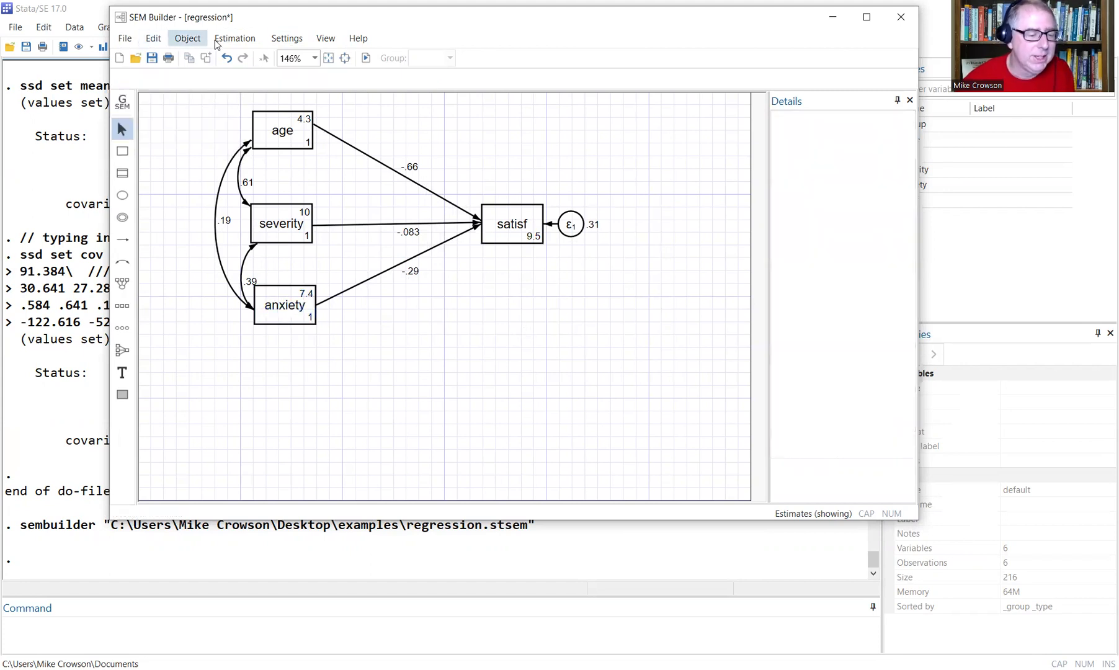
# Estimate the model (24 observations, log likelihood -246.52753) and minimize the SEM Builder.
pyautogui.click(233, 40)
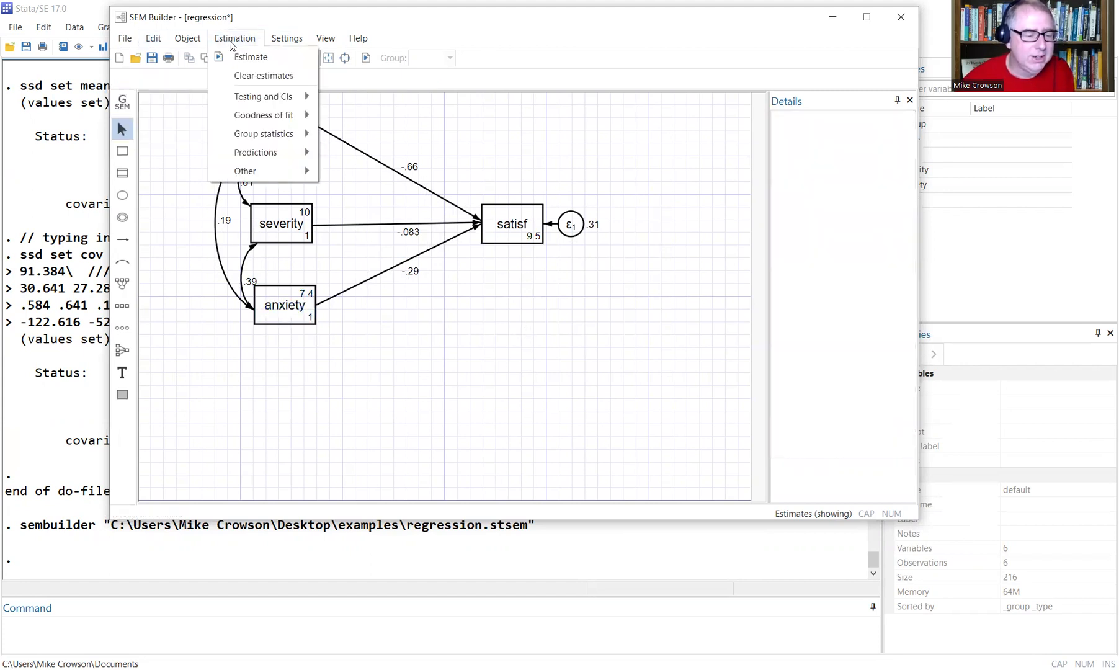
pyautogui.click(131, 43)
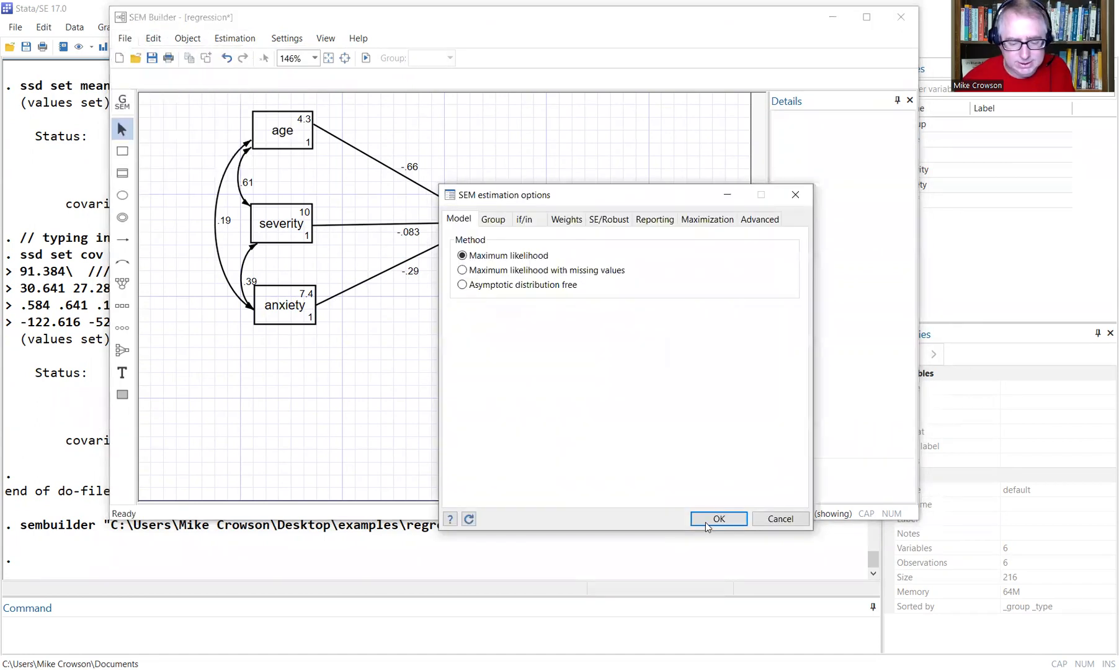
pyautogui.click(718, 518)
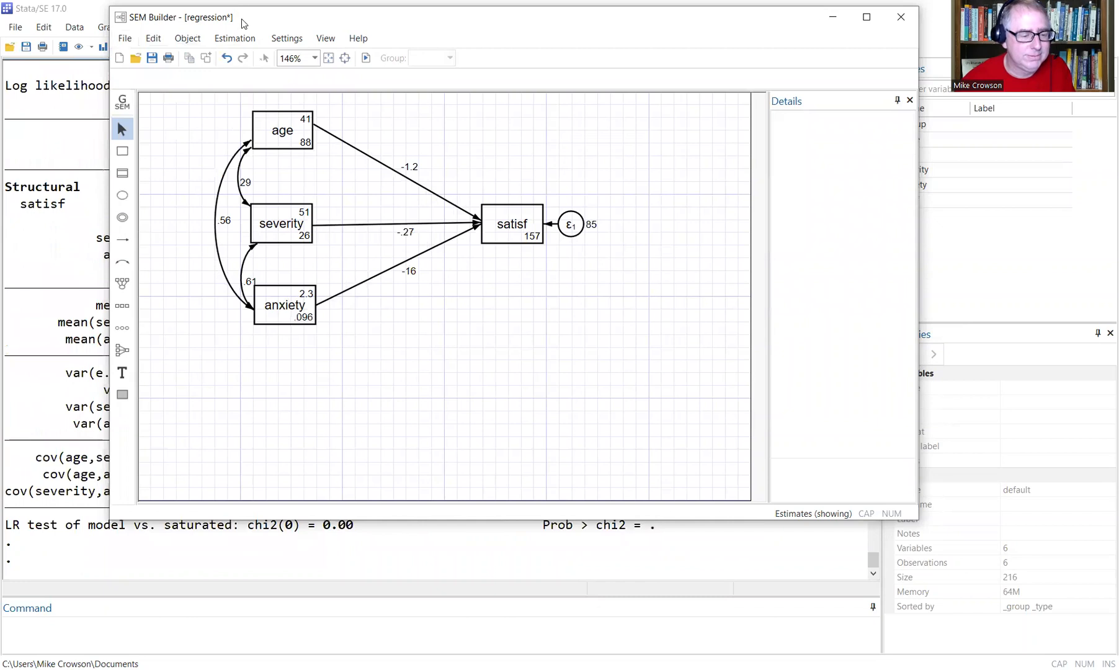
pyautogui.moveTo(243, 25); pyautogui.dragTo(552, 116)
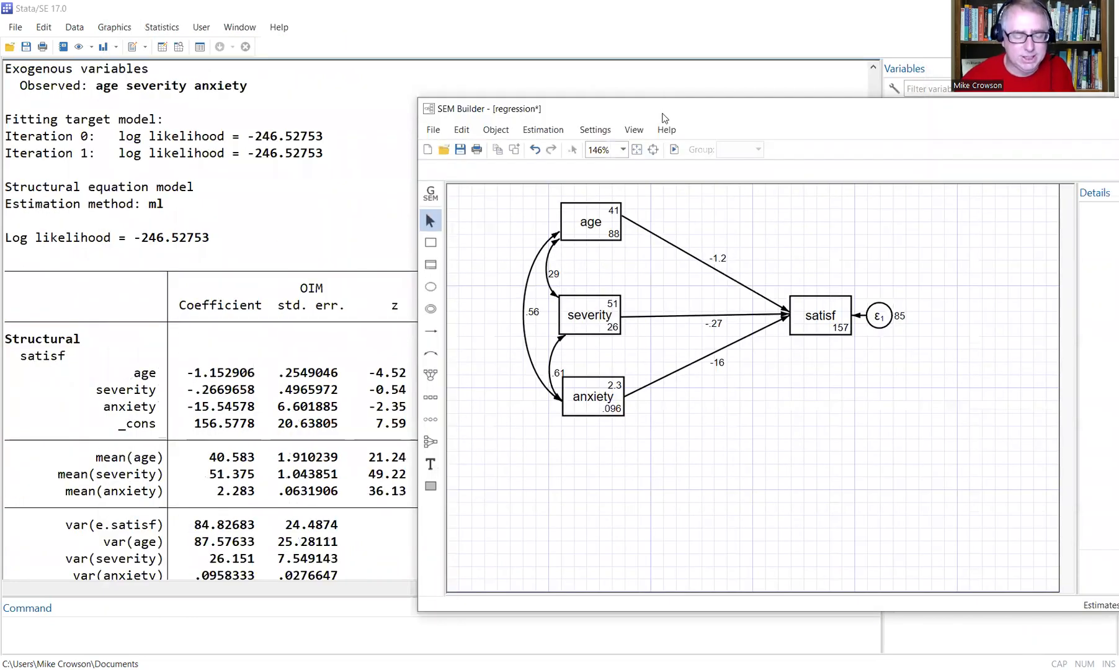
pyautogui.moveTo(663, 114); pyautogui.dragTo(309, 50)
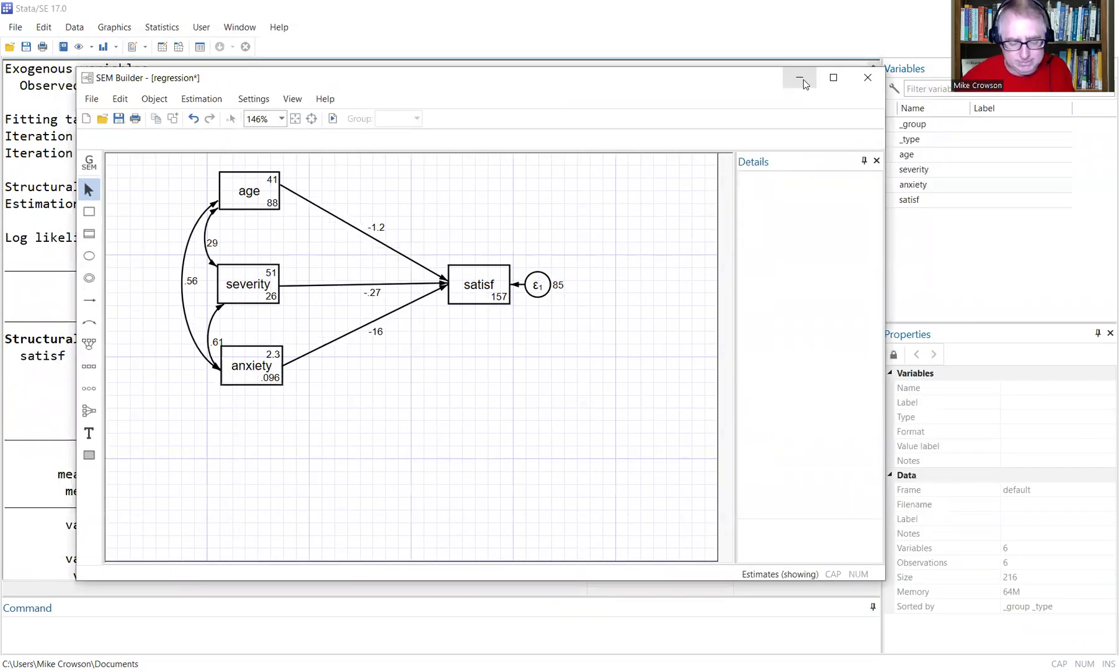
pyautogui.click(802, 82)
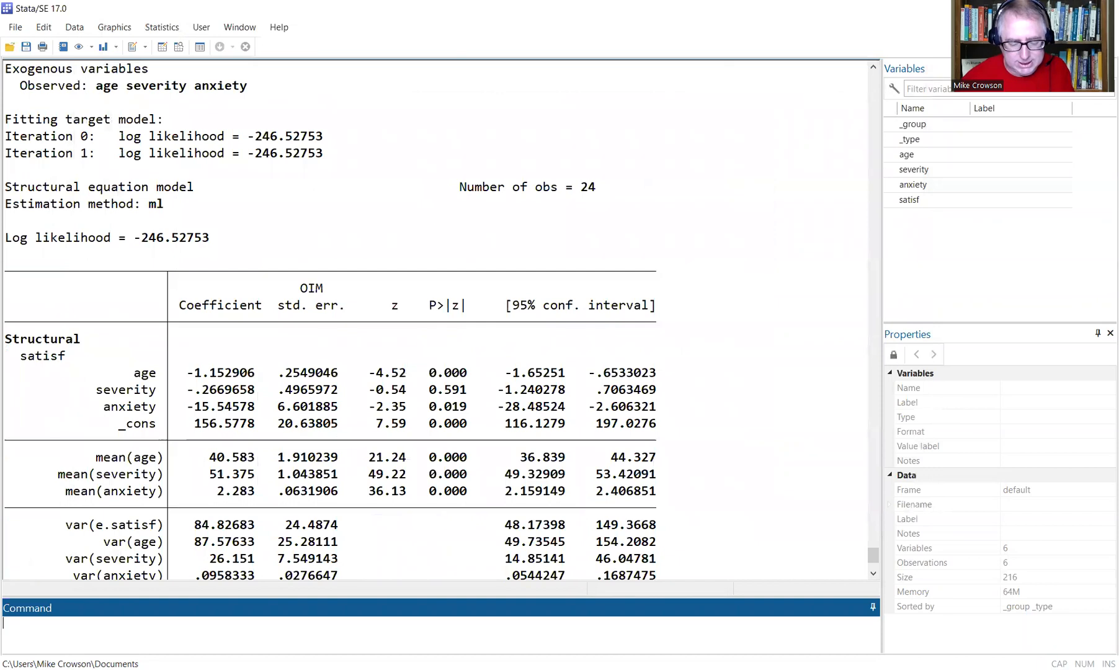
# Paste a copy of the three-line sem command at line 42 and delete its standardized option.
pyautogui.hotkey('alt', 'Tab')
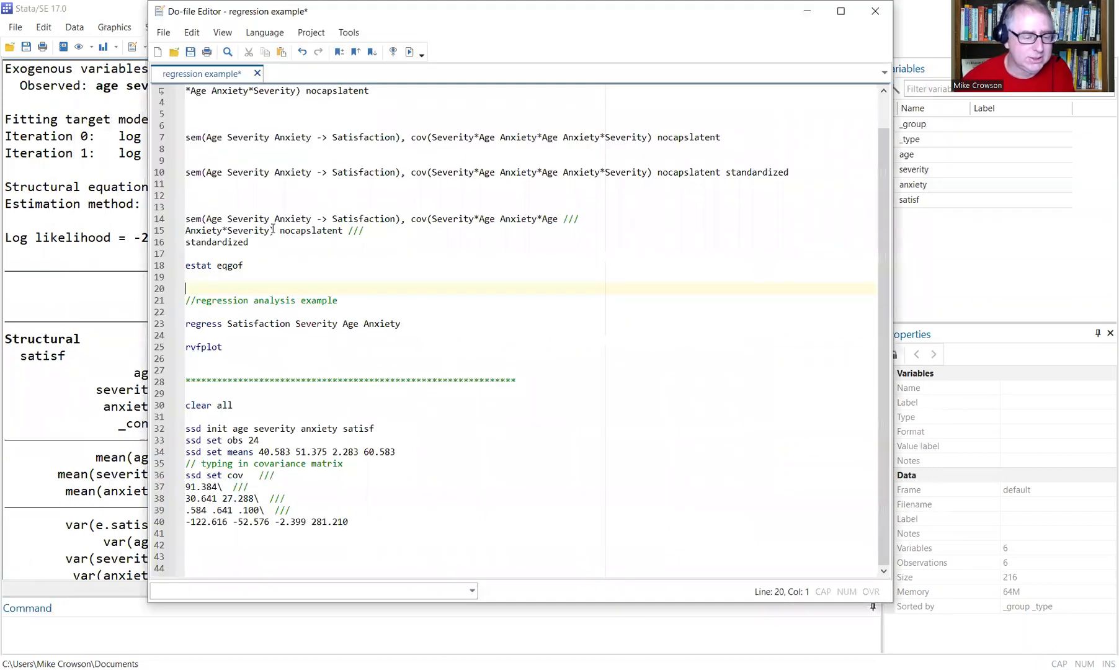
pyautogui.moveTo(252, 242); pyautogui.dragTo(180, 219)
pyautogui.hotkey('ctrl', 'c')
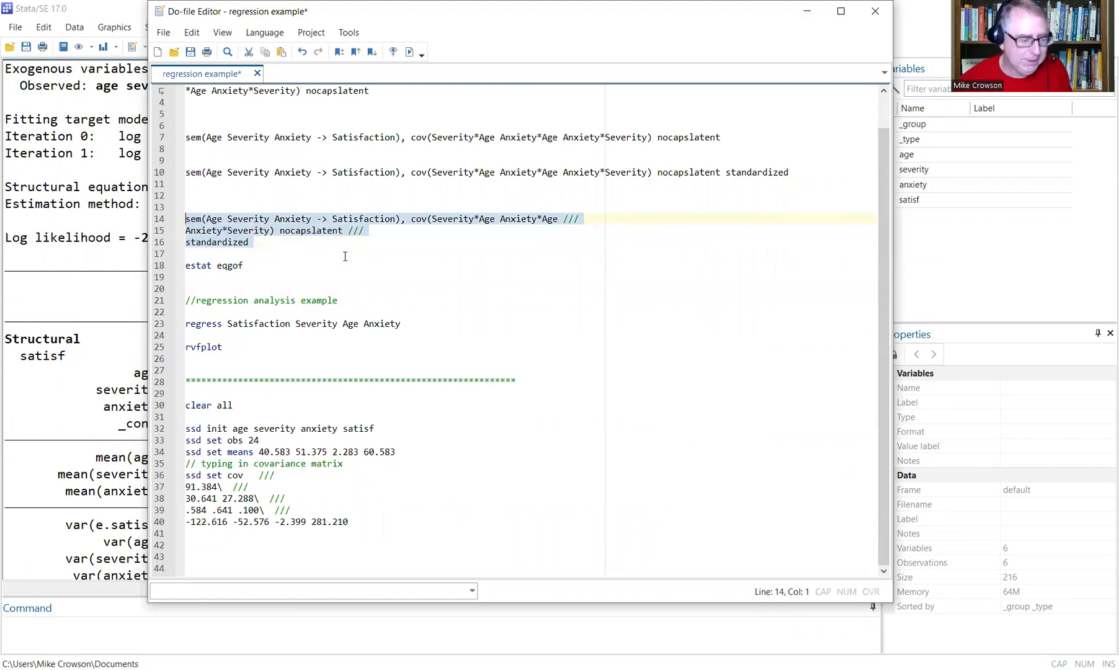
pyautogui.click(256, 546)
pyautogui.hotkey('ctrl', 'v')
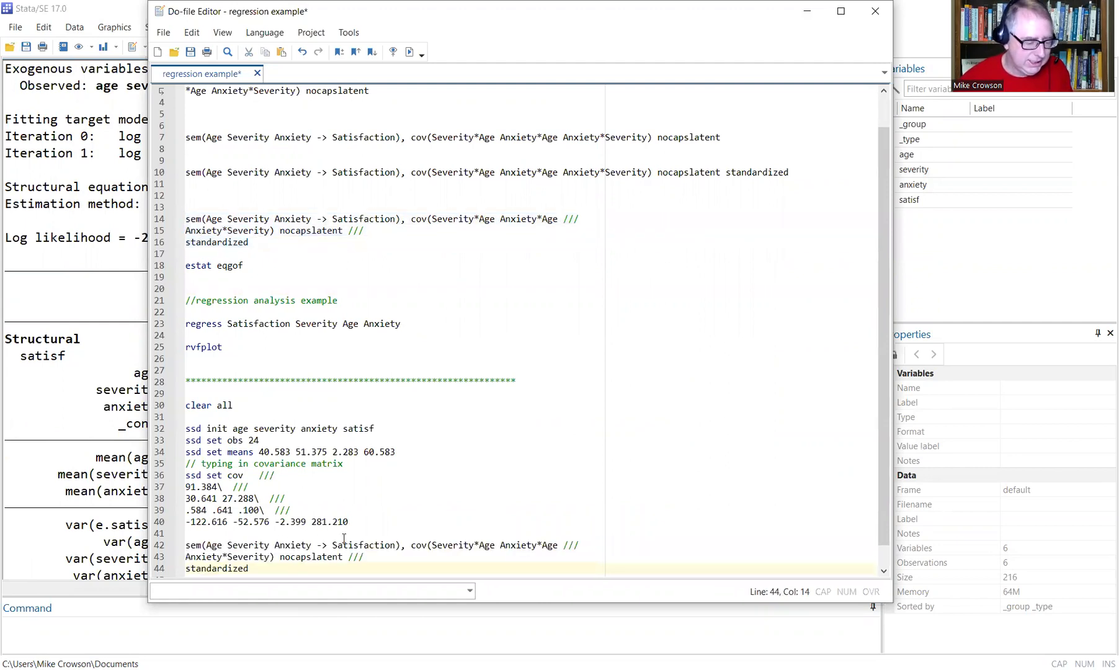
pyautogui.scroll(-1, 434, 515)
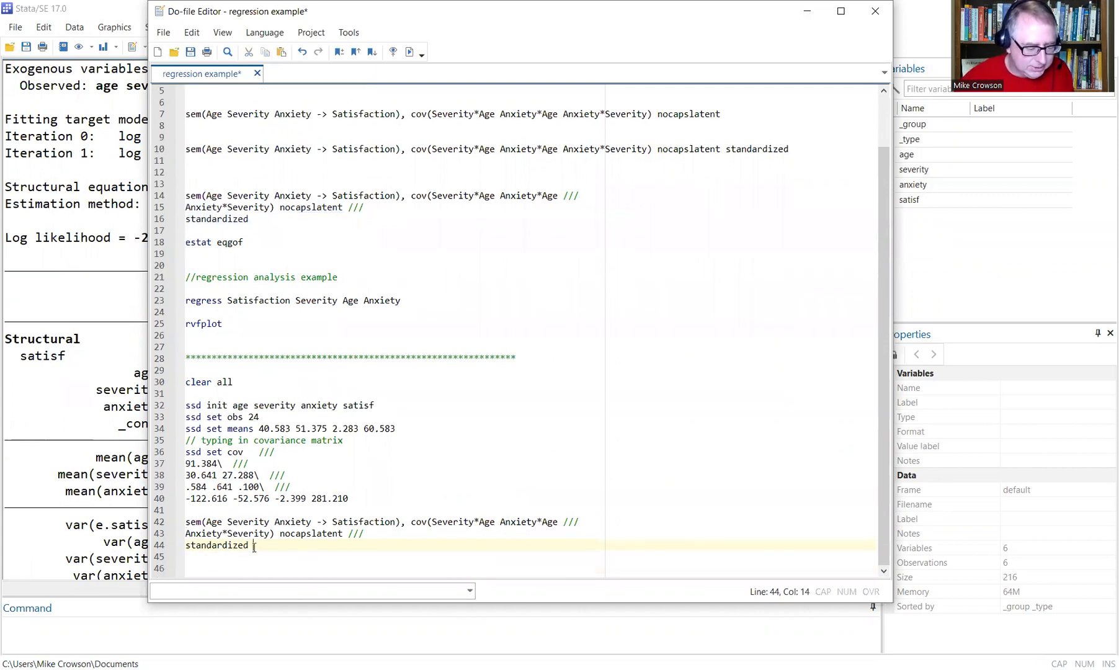
pyautogui.moveTo(253, 546); pyautogui.dragTo(172, 549)
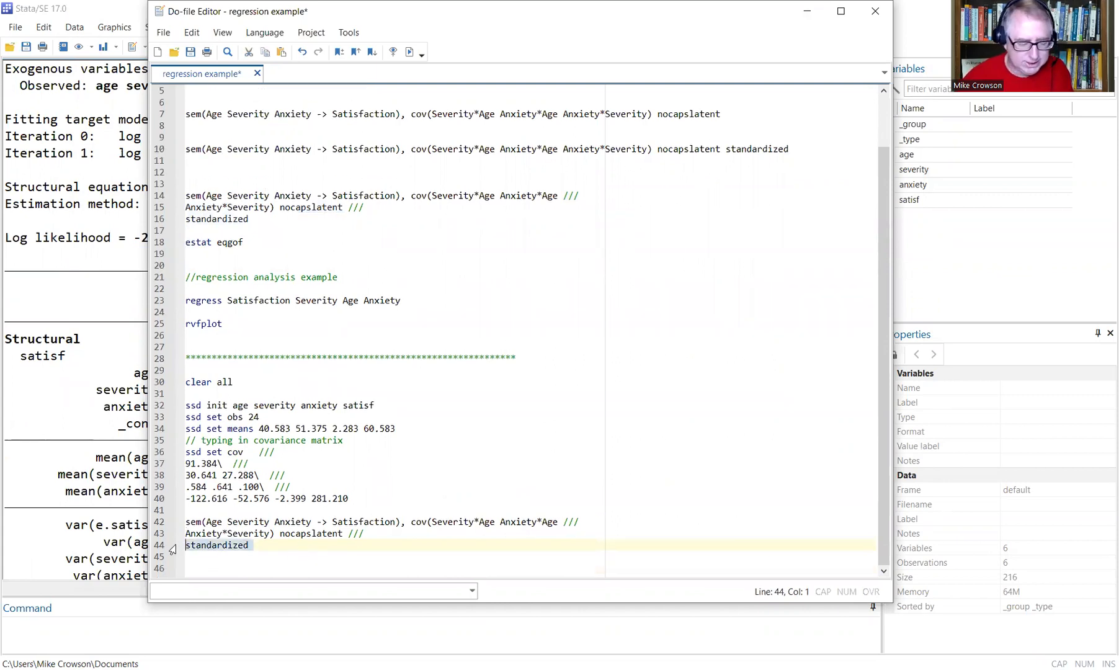
pyautogui.press('BackSpace')
pyautogui.press('BackSpace')
pyautogui.press('BackSpace')
pyautogui.press('BackSpace')
pyautogui.press('BackSpace')
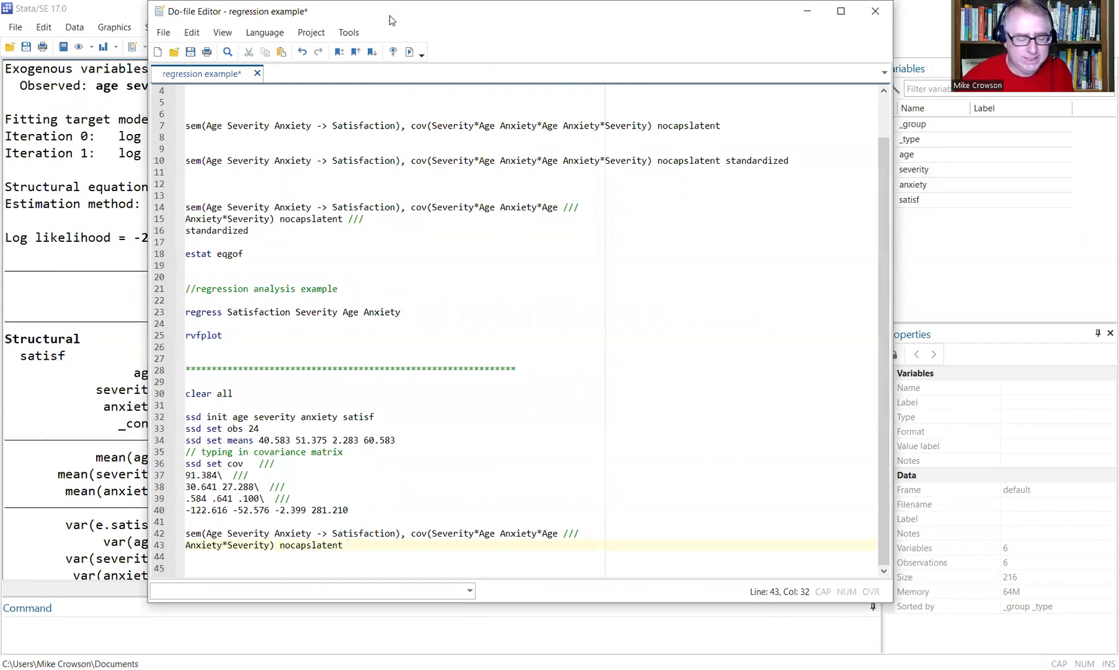
pyautogui.moveTo(390, 20); pyautogui.dragTo(373, 31)
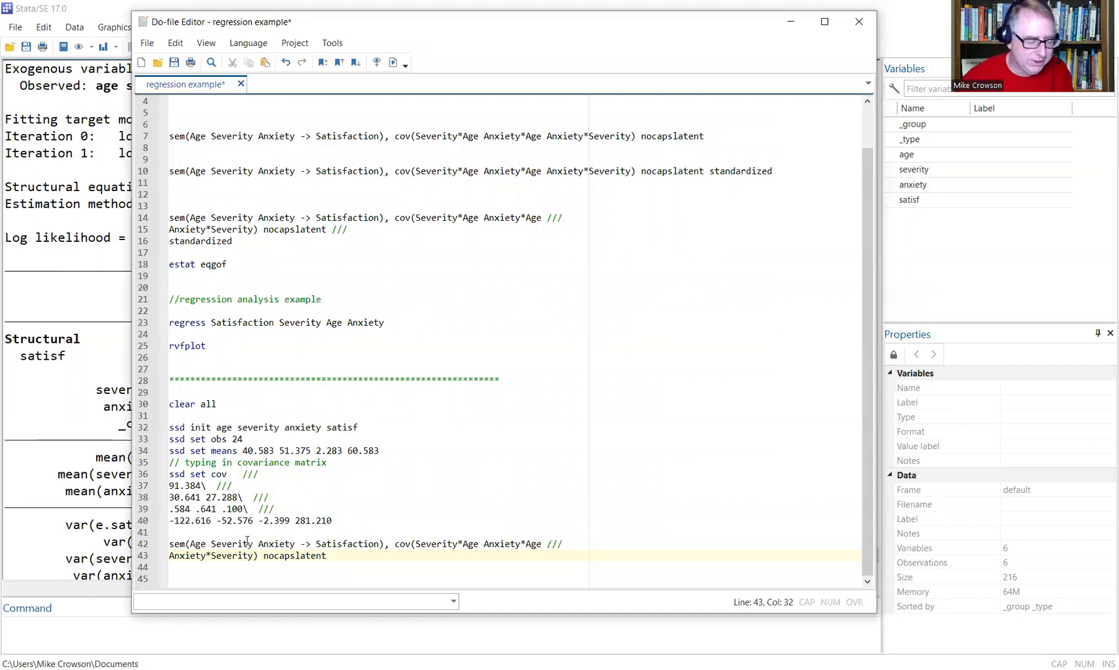
# Lowercase severity, anxiety and satisfaction in line 42's path variable list.
pyautogui.click(195, 553)
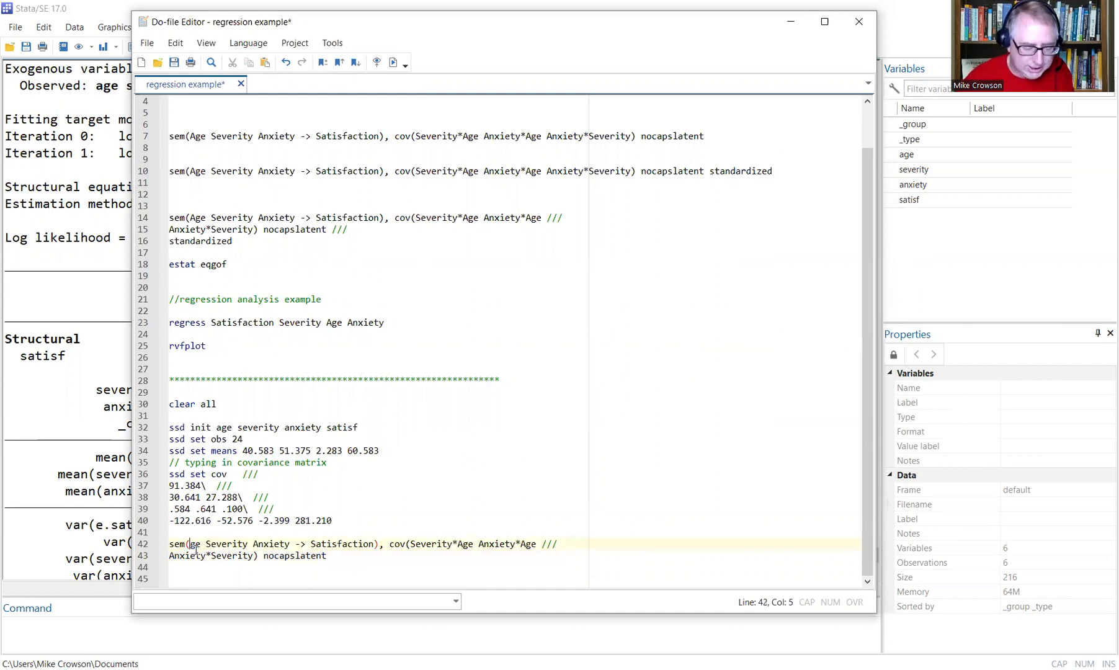
pyautogui.press('Right')
pyautogui.press('Right')
pyautogui.press('Right')
pyautogui.press('Right')
pyautogui.press('BackSpace')
pyautogui.write('s')
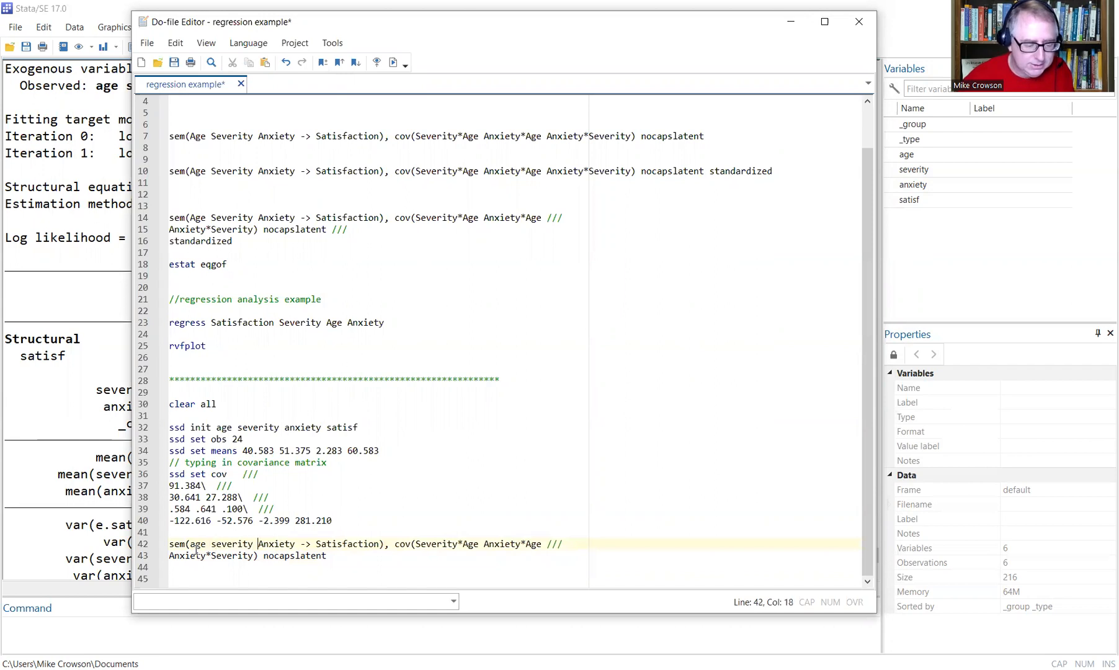
pyautogui.write('a')
pyautogui.press('Insert')
pyautogui.press('Right')
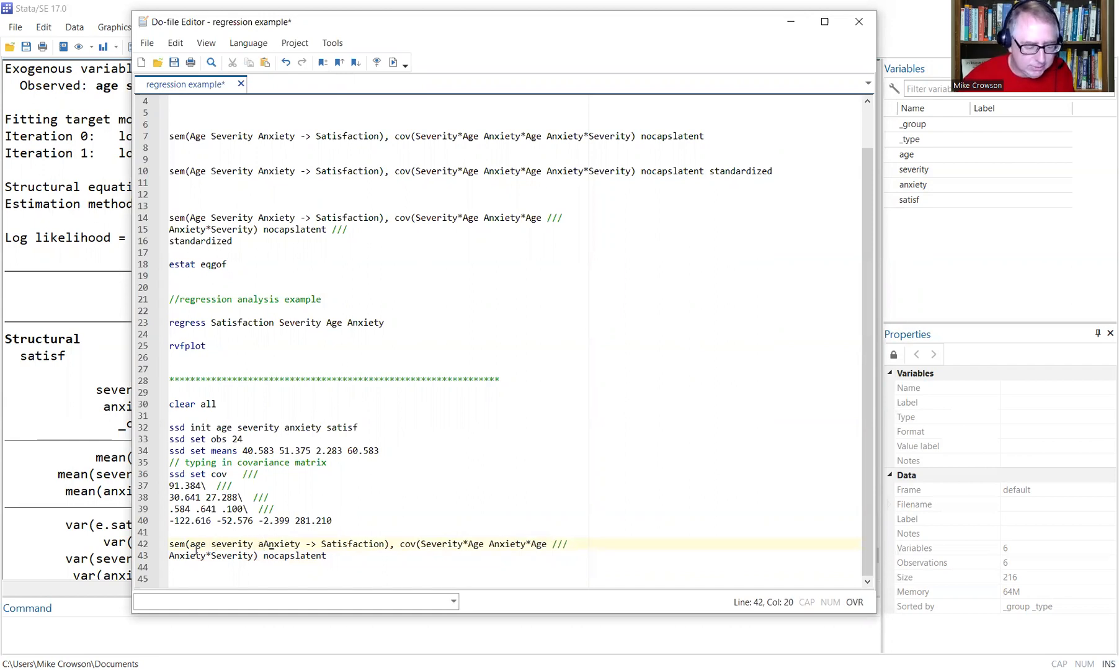
pyautogui.press('BackSpace')
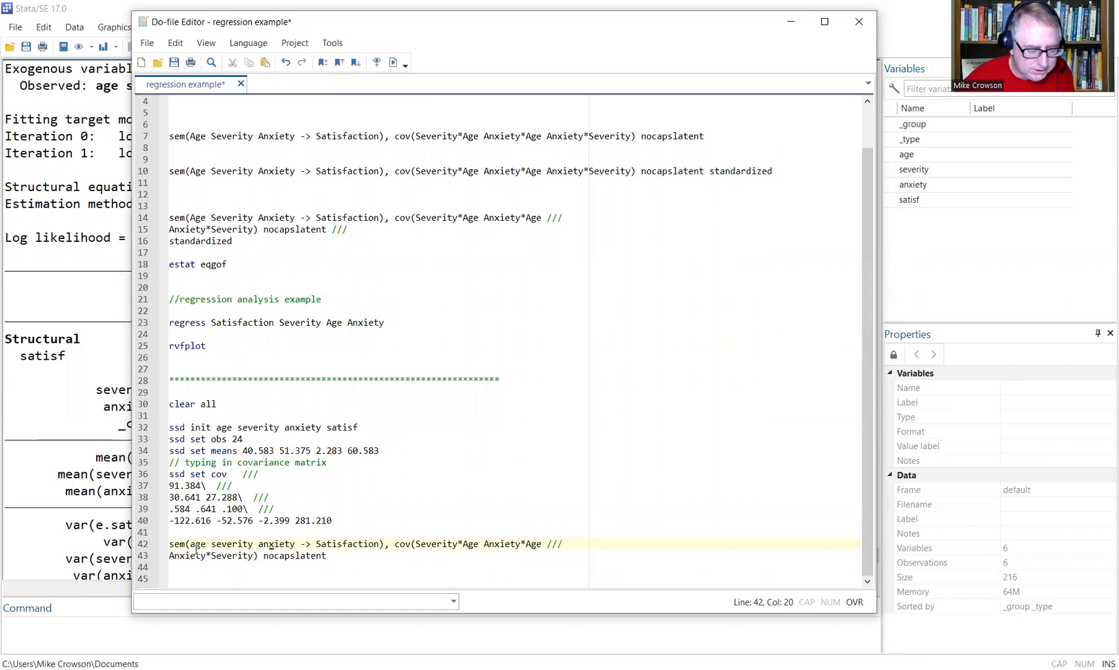
pyautogui.press('Right')
pyautogui.press('Delete')
pyautogui.write('s')
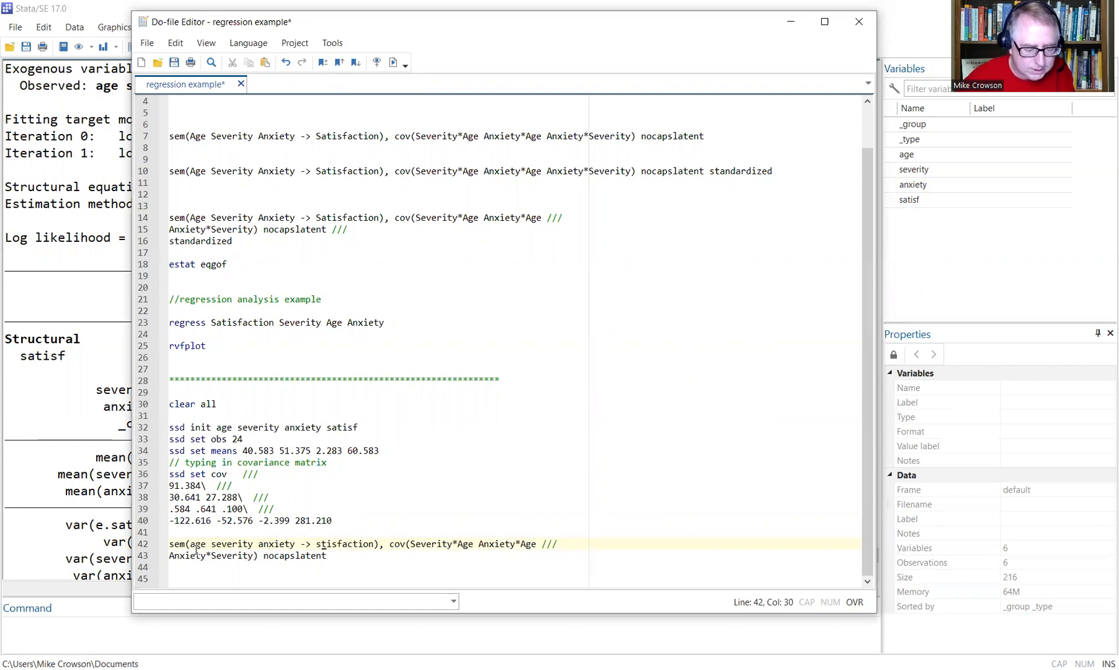
pyautogui.press('Insert')
pyautogui.write('a')
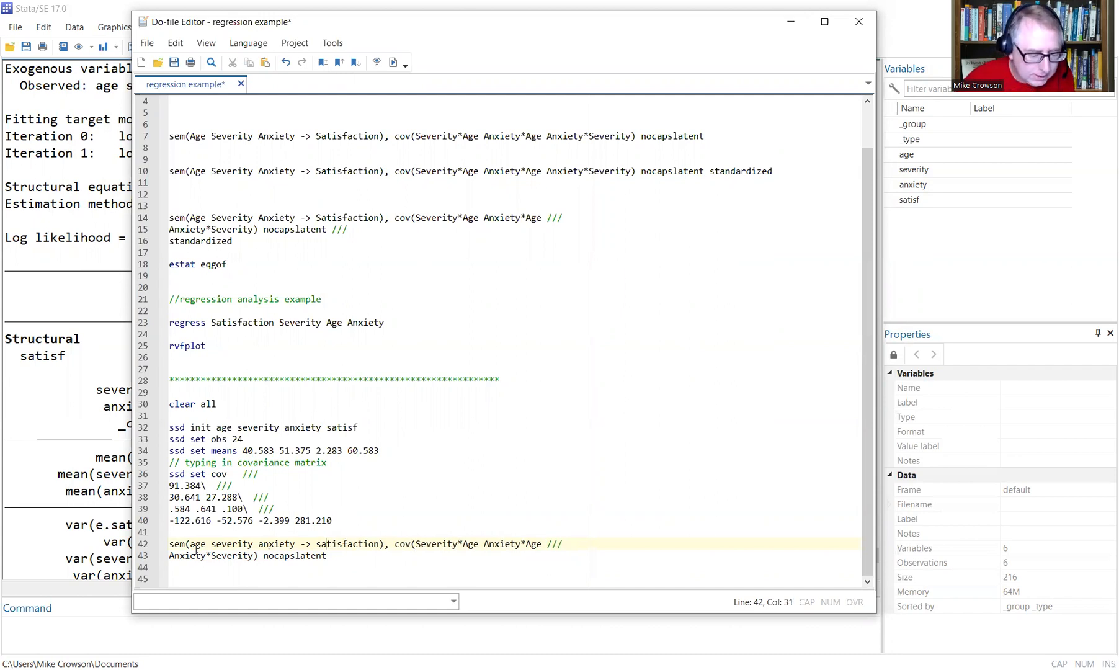
# Lowercase severity, age and anxiety inside the cov term on line 42.
pyautogui.press('Right')
pyautogui.press('Right')
pyautogui.press('Right')
pyautogui.press('Right')
pyautogui.press('Right')
pyautogui.press('Right')
pyautogui.press('Right')
pyautogui.press('Right')
pyautogui.press('Right')
pyautogui.press('Right')
pyautogui.press('Right')
pyautogui.press('Right')
pyautogui.press('Right')
pyautogui.press('Right')
pyautogui.press('Right')
pyautogui.press('Right')
pyautogui.press('Right')
pyautogui.write('s')
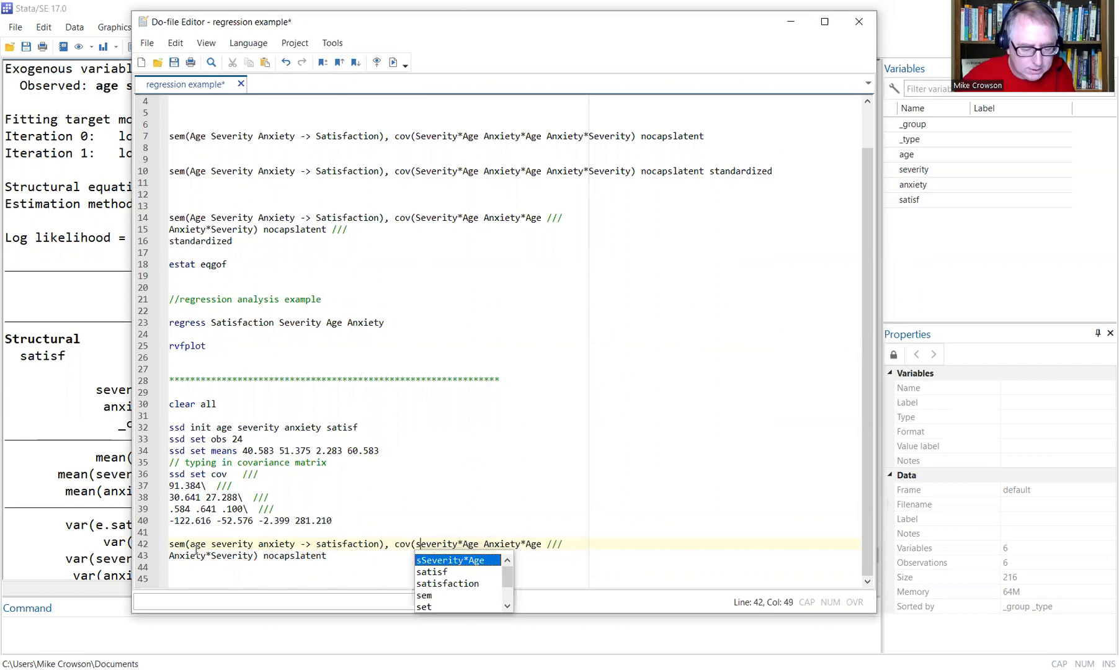
pyautogui.press('Delete')
pyautogui.press('Right')
pyautogui.press('Right')
pyautogui.press('Right')
pyautogui.press('Right')
pyautogui.press('Right')
pyautogui.press('Right')
pyautogui.press('Right')
pyautogui.press('Right')
pyautogui.write('a')
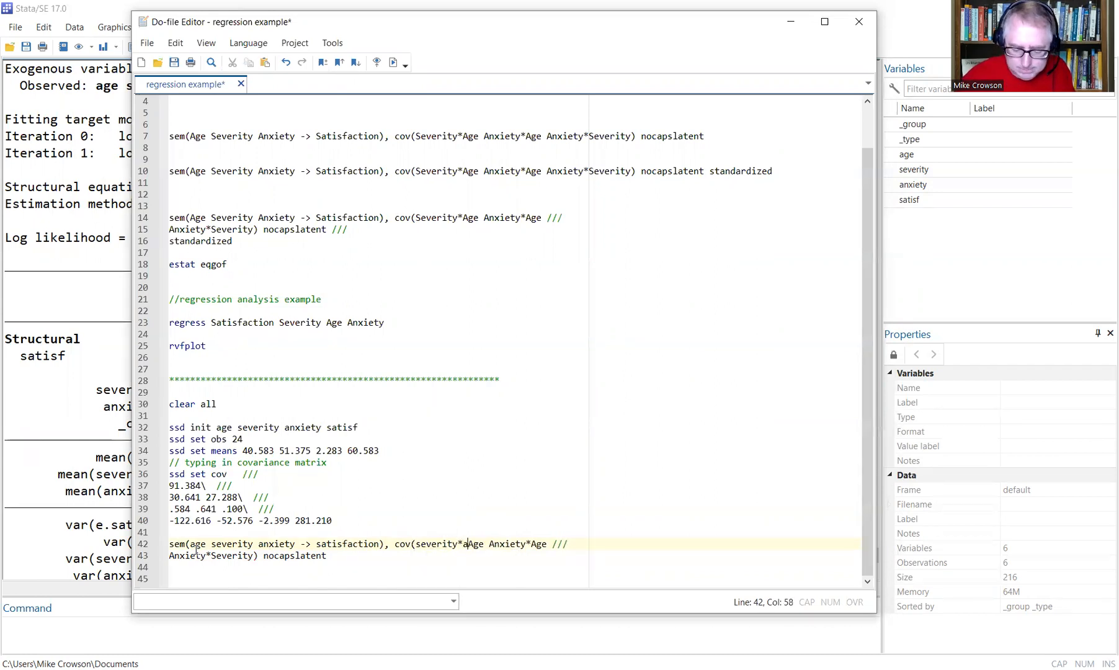
pyautogui.press('Delete')
pyautogui.press('Right')
pyautogui.press('Right')
pyautogui.press('Right')
pyautogui.write('a')
pyautogui.press('Delete')
pyautogui.press('Right')
pyautogui.press('Right')
pyautogui.press('Right')
pyautogui.press('Right')
# Lowercase anxiety and severity on line 43, then select lines 42–43.
pyautogui.press('Right')
pyautogui.write('a')
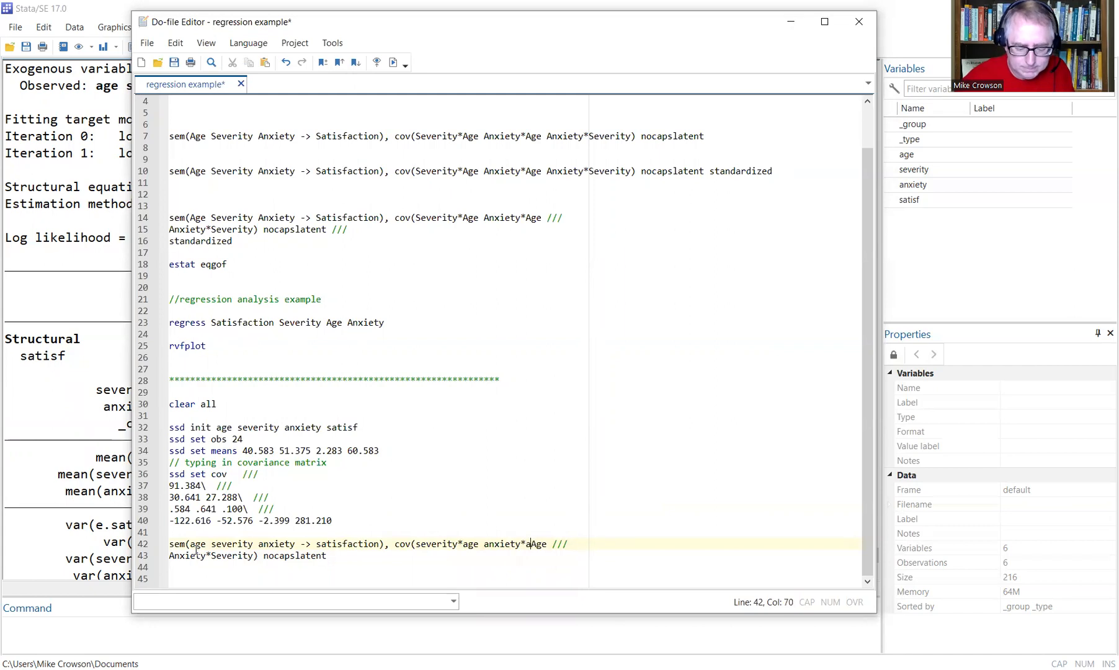
pyautogui.press('Delete')
pyautogui.press('Escape')
pyautogui.press('Down')
pyautogui.press('Home')
pyautogui.press('Right')
pyautogui.press('Right')
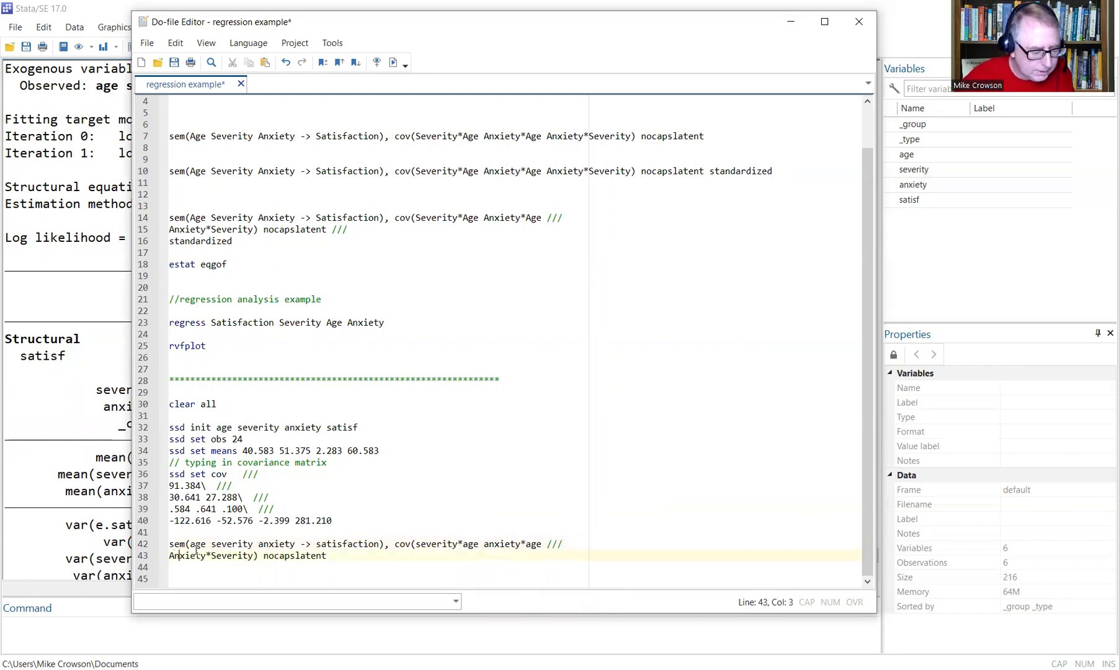
pyautogui.press('BackSpace')
pyautogui.write('ati')
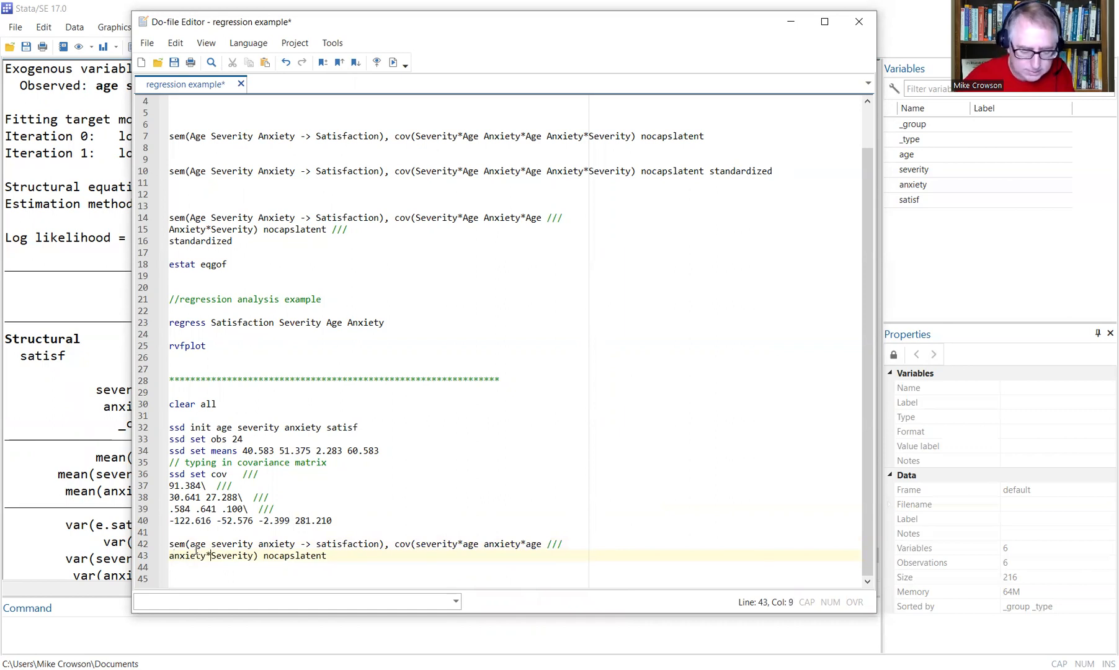
pyautogui.write('s')
pyautogui.press('Delete')
pyautogui.click(425, 510)
pyautogui.moveTo(331, 556); pyautogui.dragTo(169, 532)
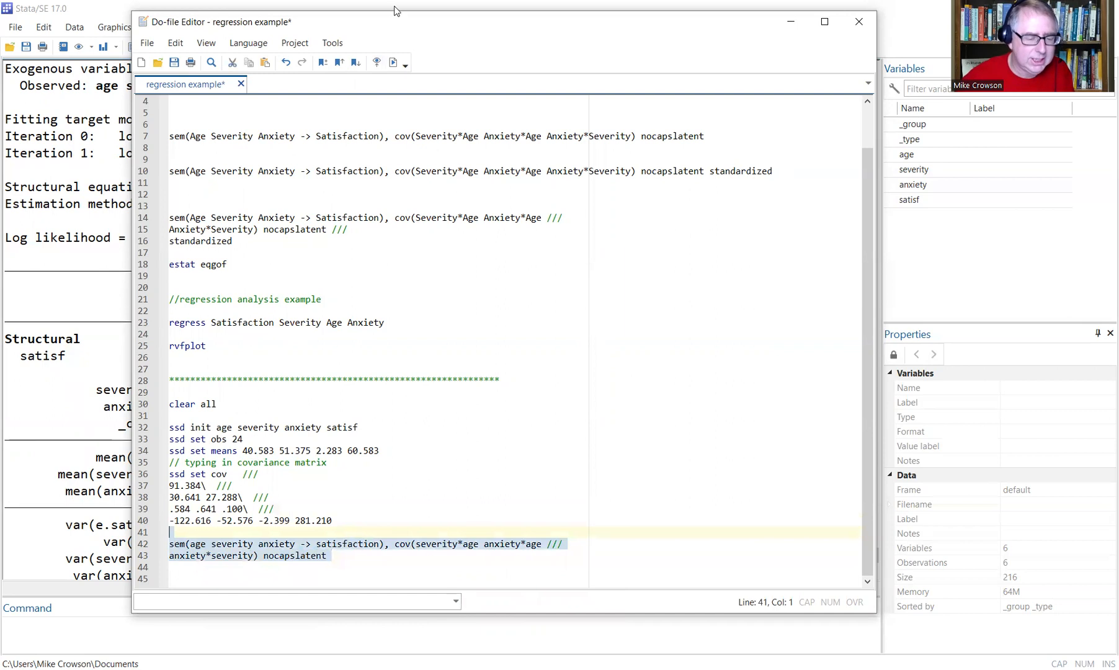
# Run the lowercase sem command, hit error r(111), and shorten satisfaction to satisf.
pyautogui.click(395, 61)
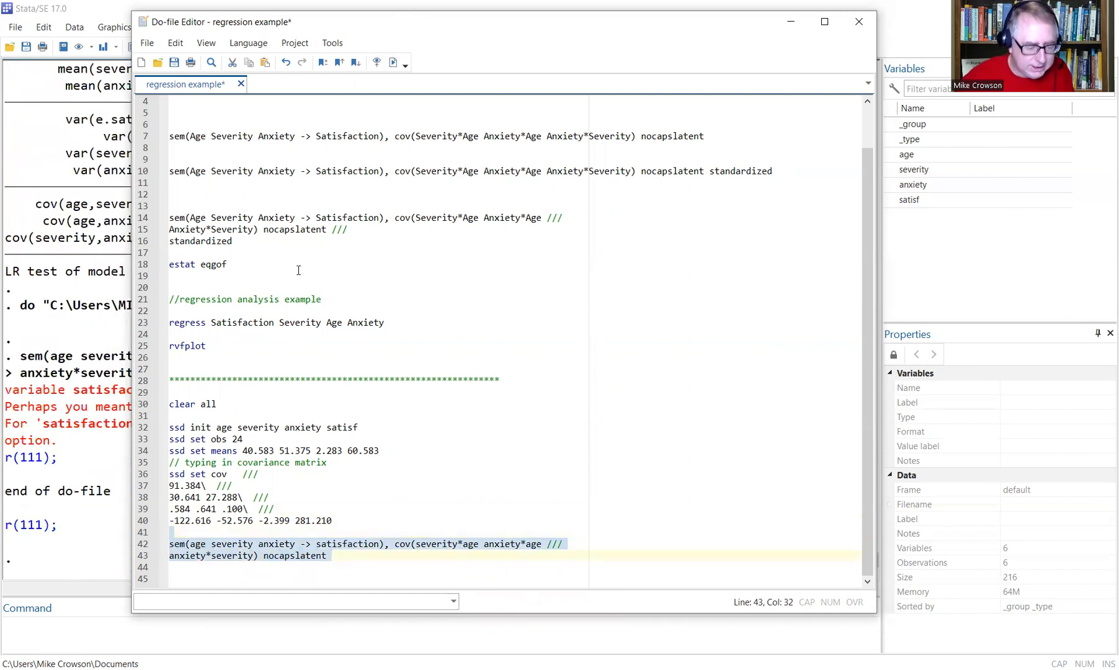
pyautogui.click(380, 508)
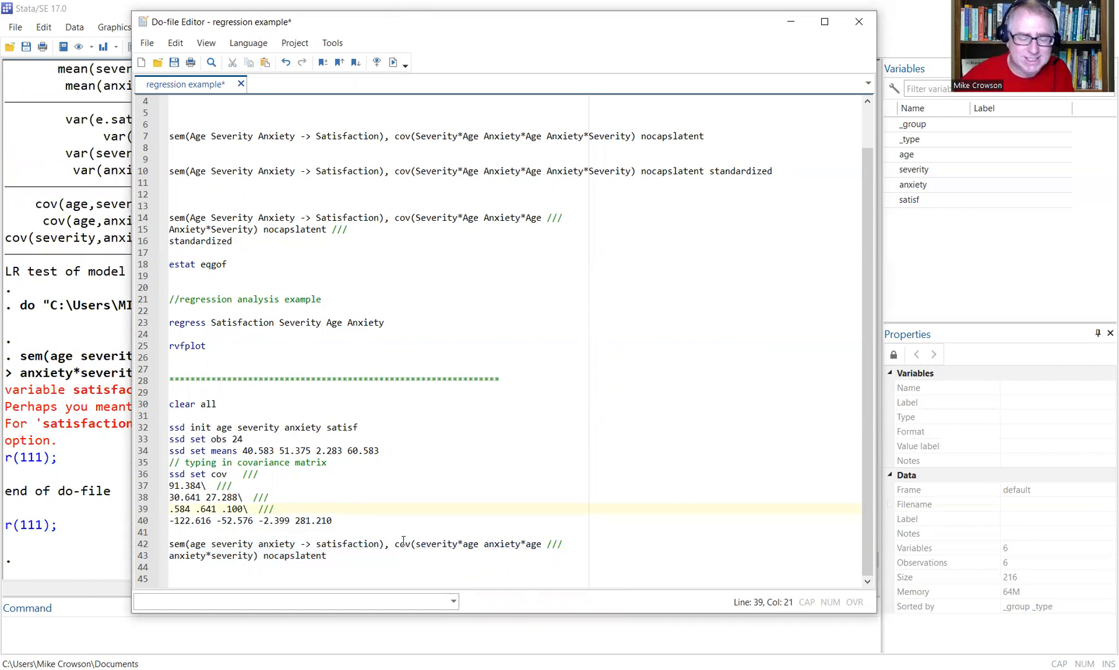
pyautogui.click(358, 543)
pyautogui.click(380, 545)
pyautogui.press('BackSpace')
pyautogui.press('BackSpace')
pyautogui.press('BackSpace')
pyautogui.press('BackSpace')
pyautogui.press('BackSpace')
pyautogui.press('BackSpace')
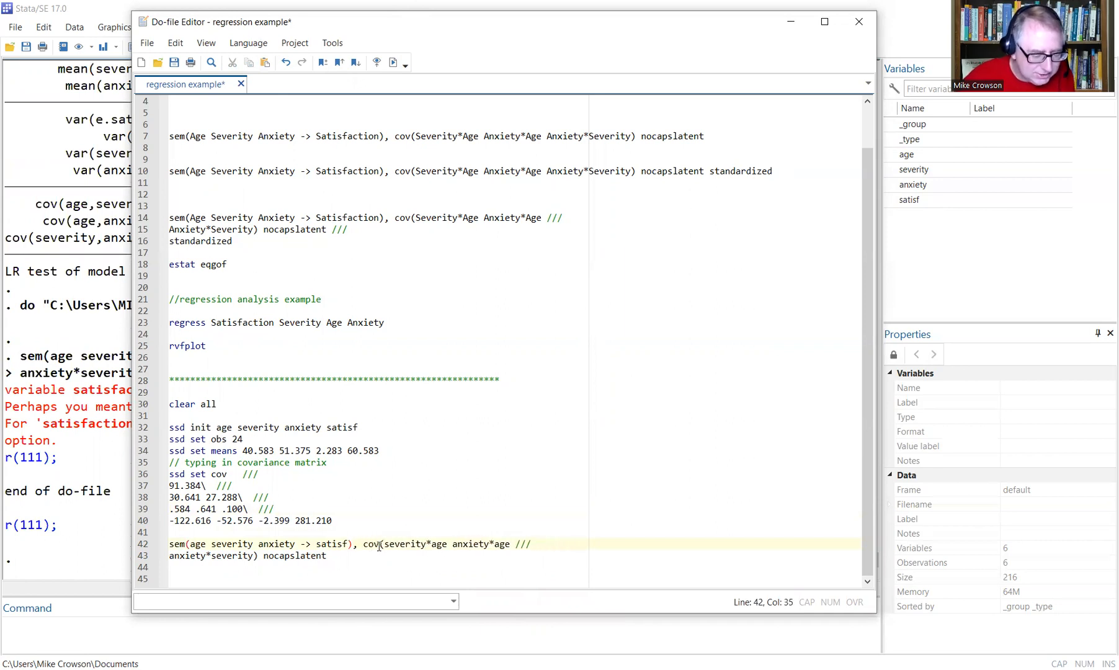
pyautogui.press('Right')
pyautogui.press('Right')
pyautogui.press('Right')
pyautogui.press('Right')
pyautogui.press('Right')
pyautogui.press('Right')
pyautogui.press('Right')
pyautogui.press('Right')
pyautogui.press('Right')
pyautogui.press('Right')
pyautogui.press('Right')
pyautogui.press('Right')
pyautogui.press('Right')
pyautogui.press('Right')
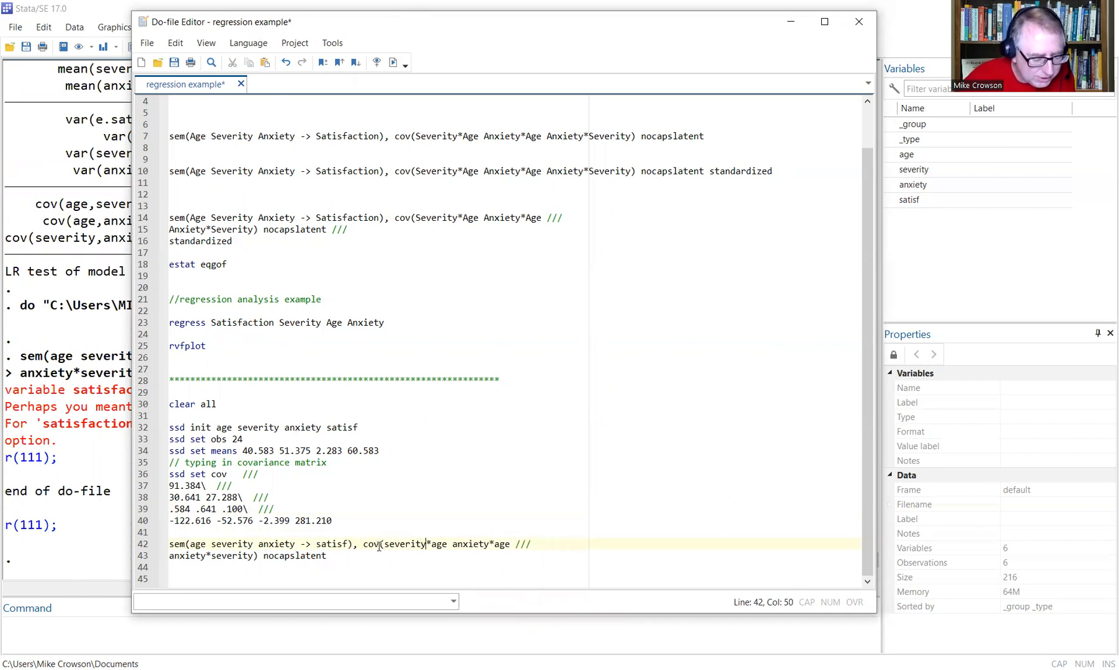
pyautogui.press('Right')
pyautogui.press('Right')
pyautogui.press('Right')
pyautogui.press('Right')
pyautogui.press('Right')
pyautogui.press('Right')
pyautogui.press('Right')
pyautogui.press('Right')
pyautogui.press('Right')
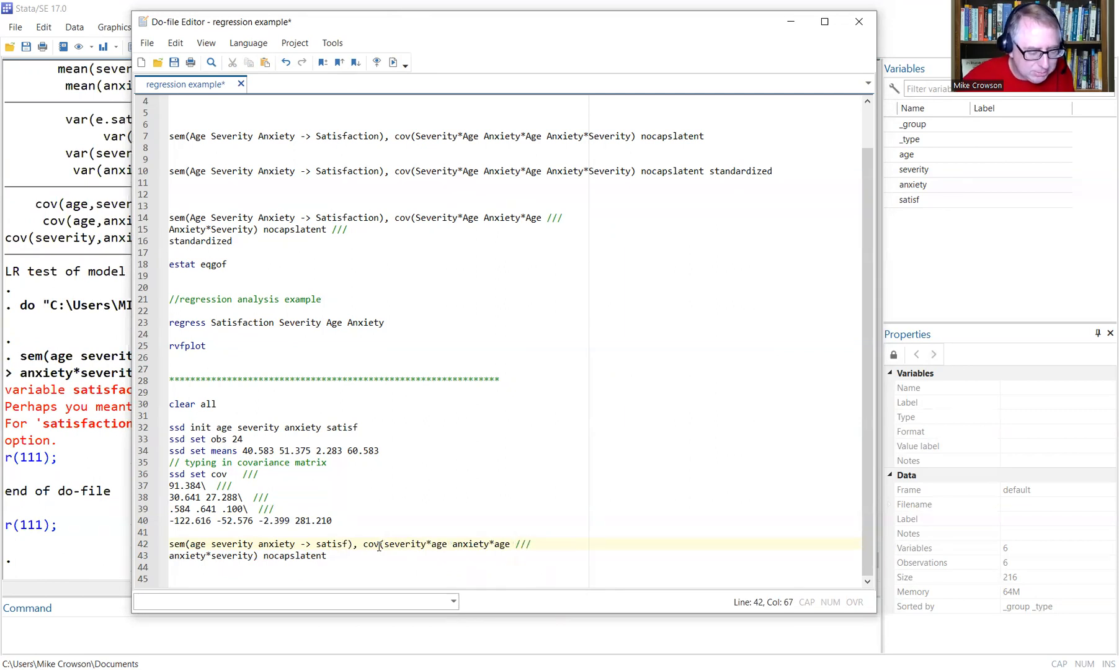
# Rerun the corrected sem command on lines 42–43 to produce the structural results.
pyautogui.moveTo(335, 557); pyautogui.dragTo(158, 546)
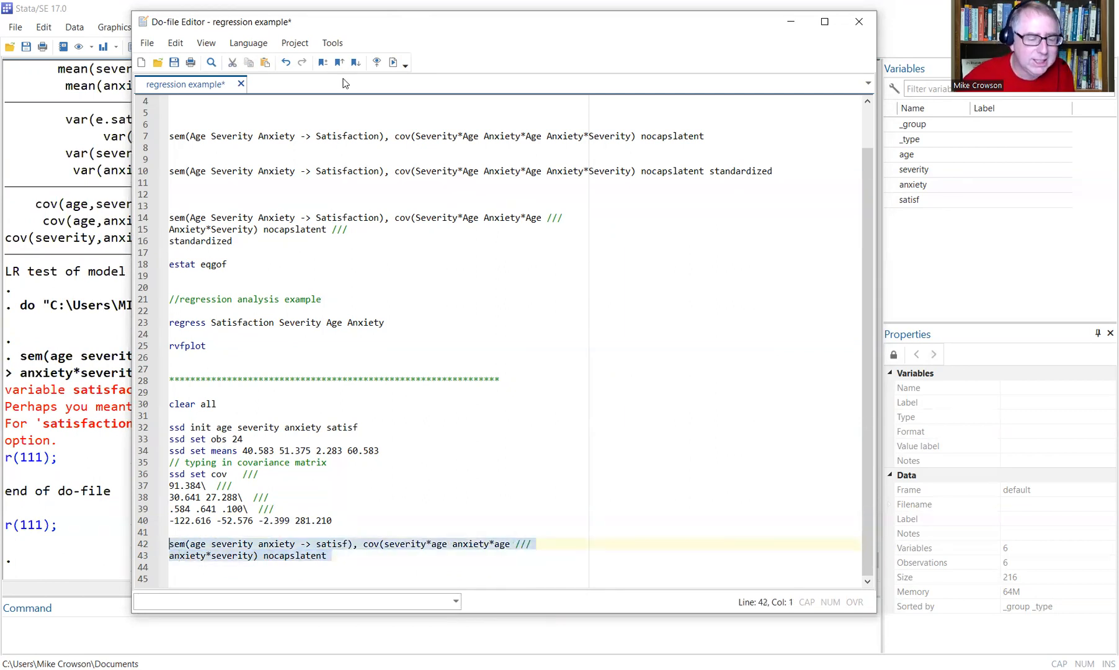
pyautogui.click(394, 62)
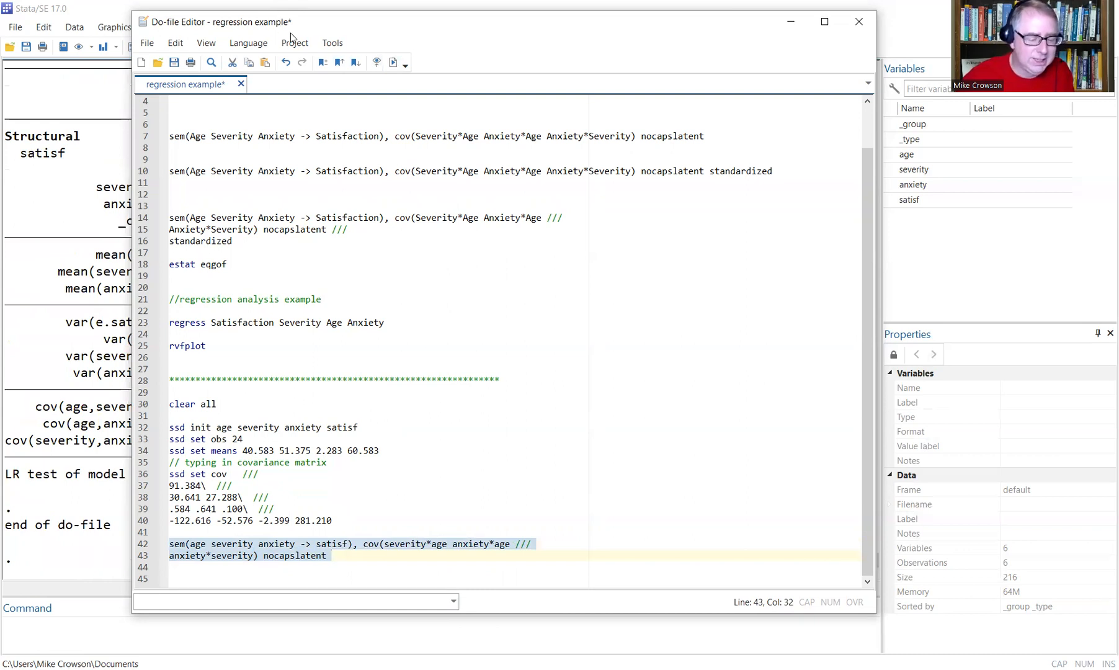
pyautogui.moveTo(290, 33); pyautogui.dragTo(300, 41)
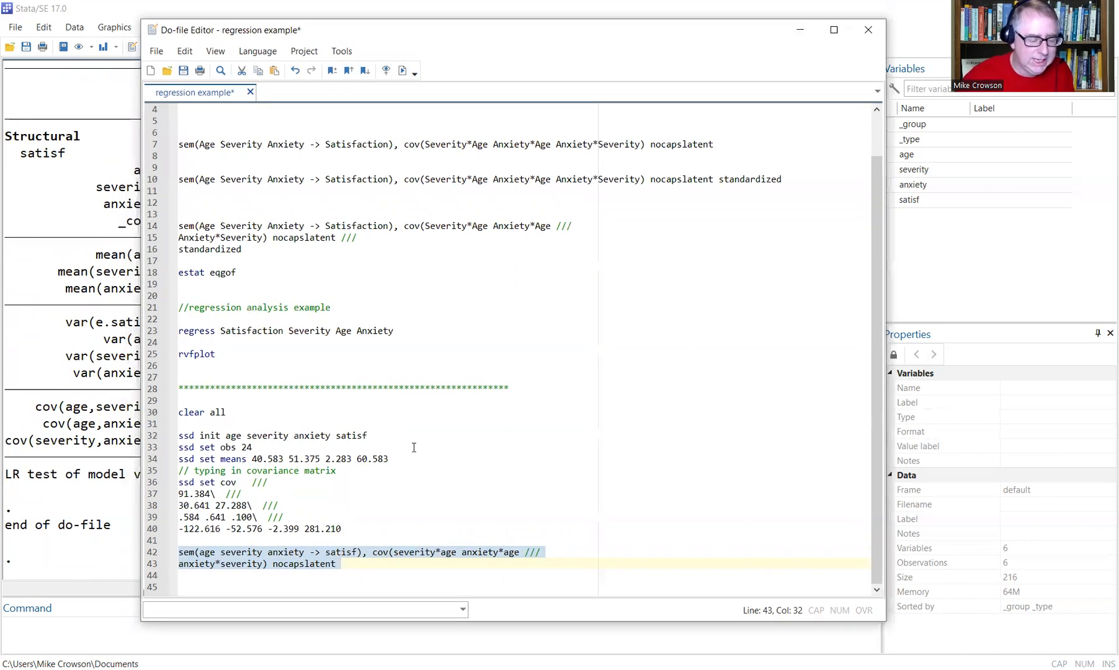
pyautogui.click(413, 447)
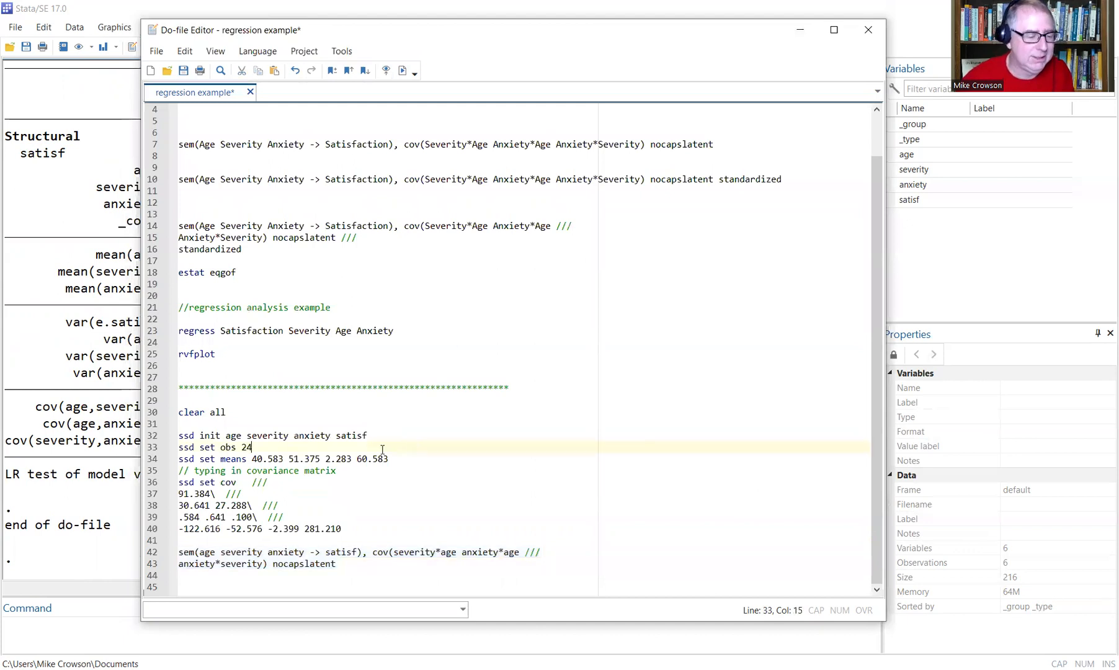